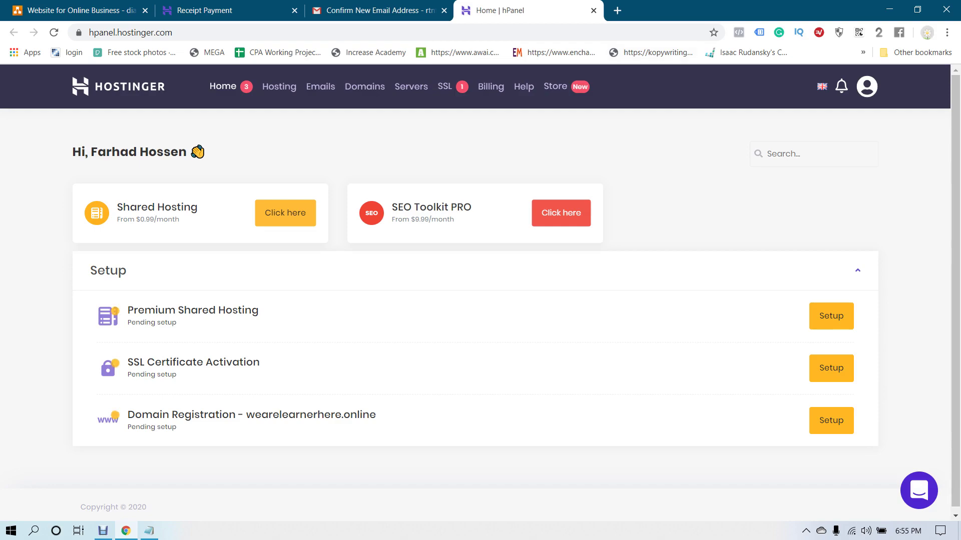
Load google.com in a new tab and check its connection security details
key(ctrl+t)
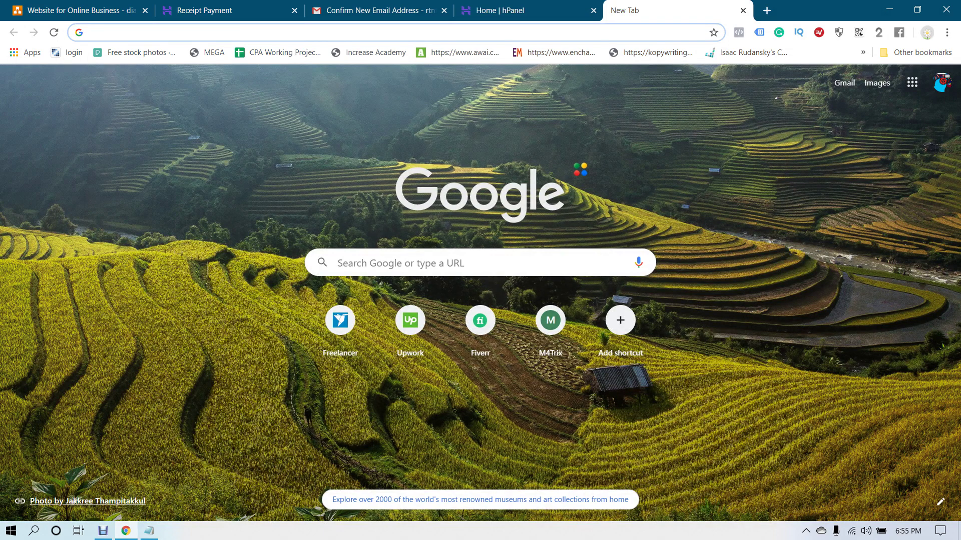
text(g)
key(Return)
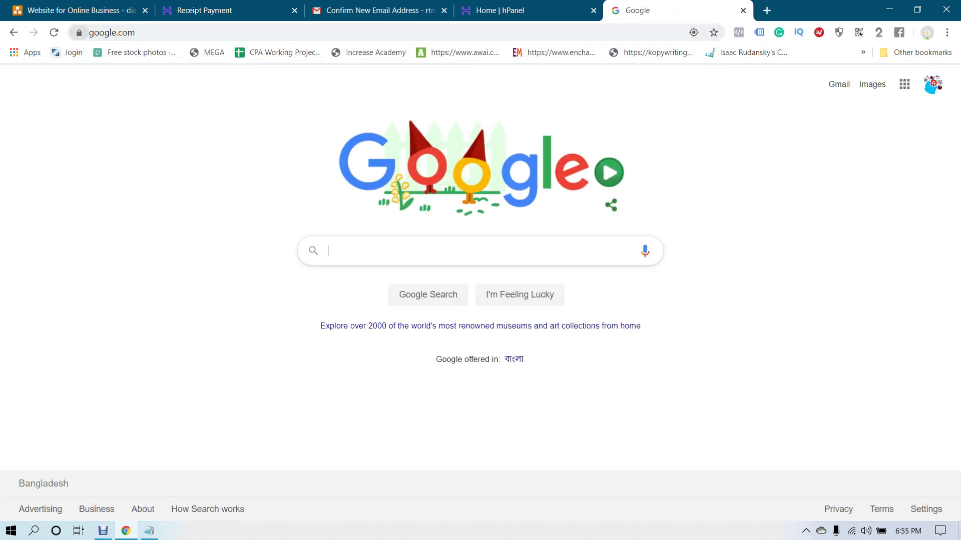
click(79, 32)
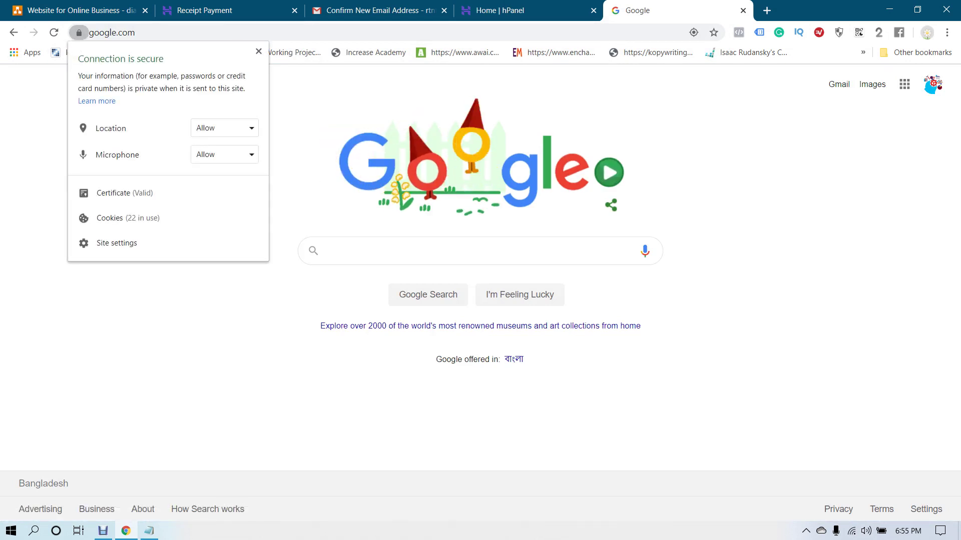
key(Escape)
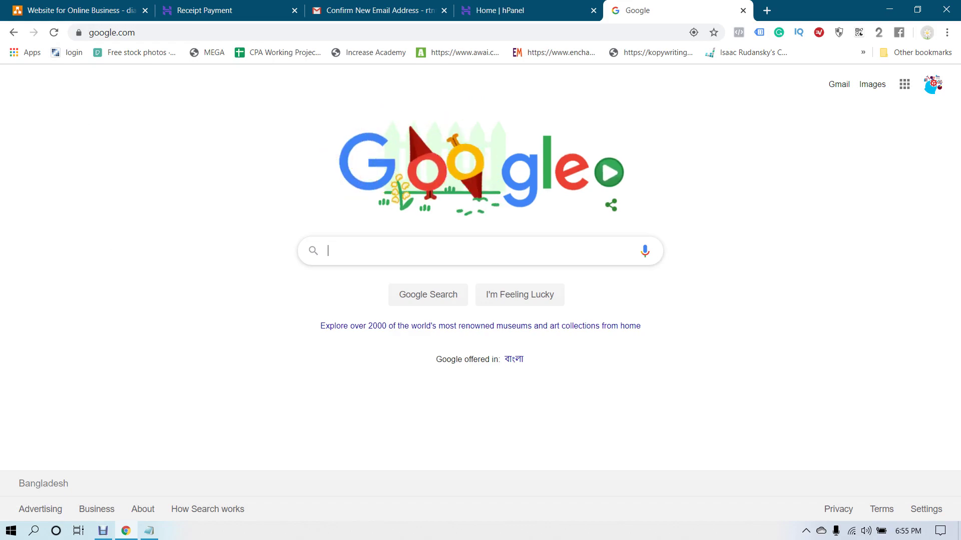
Visit lifeisnotabedofroses.com in another tab, close it, and return to the hPanel tab
click(766, 10)
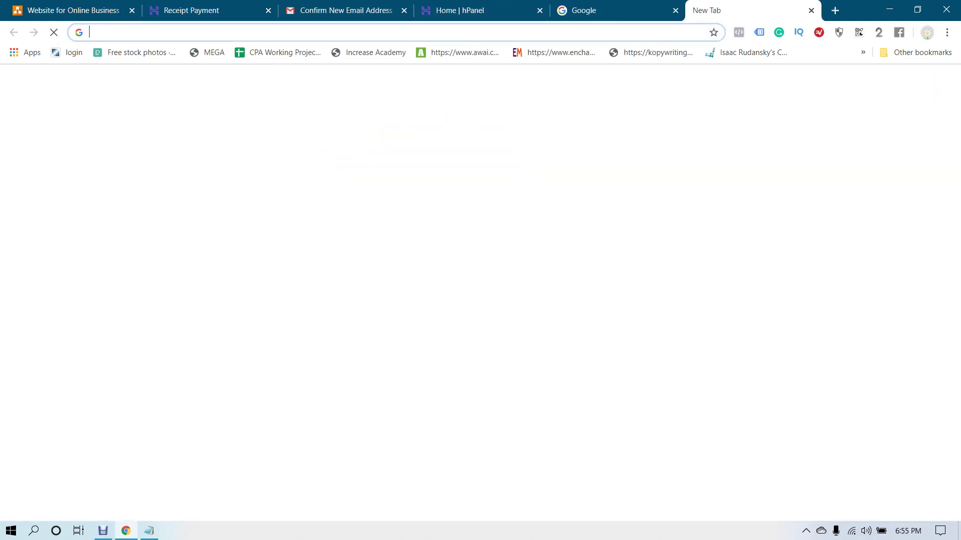
text(life)
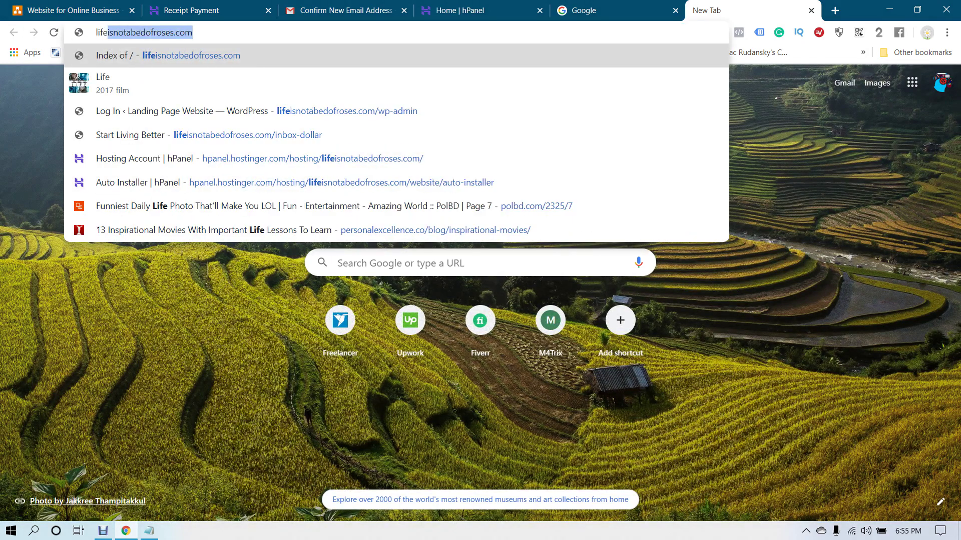
key(Return)
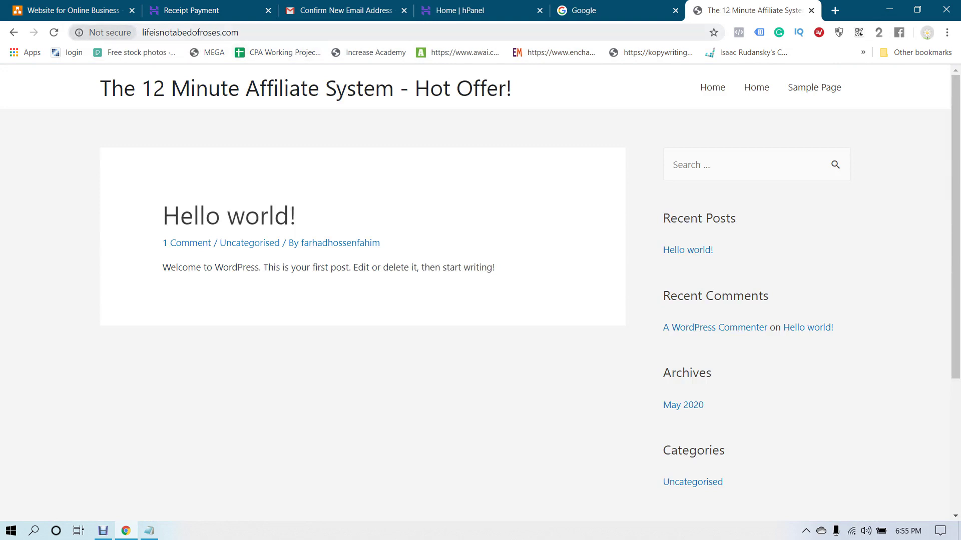
click(811, 10)
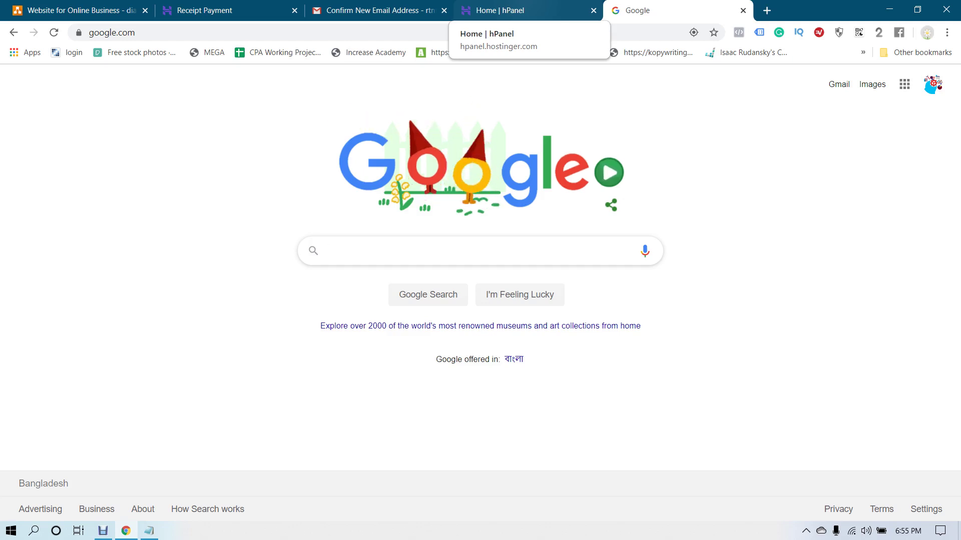
click(500, 10)
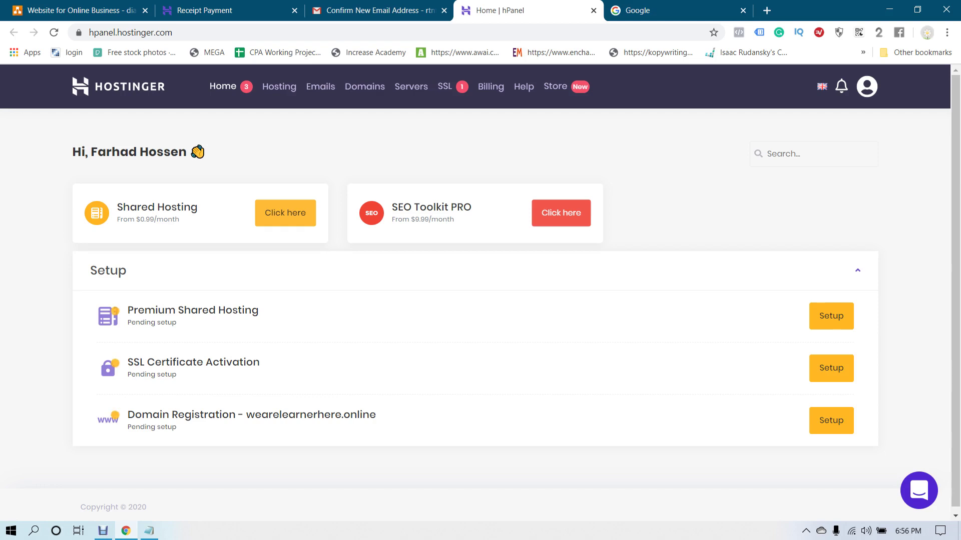
Start the Setup for Domain Registration - wearelearnerhere.online
click(831, 420)
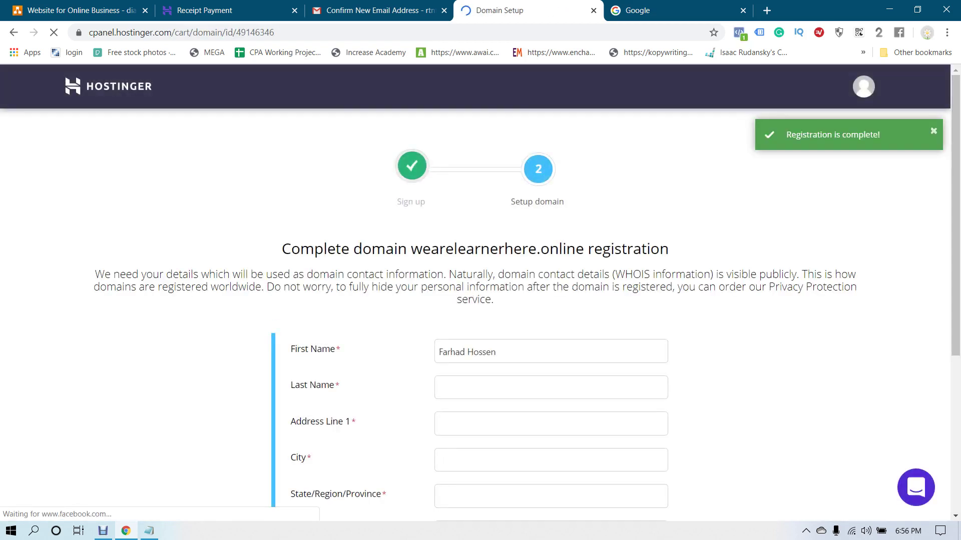
Enter the registrant's last name and first address line in the contact form
scroll(480, 301, down, 5)
scroll(480, 300, up, 5)
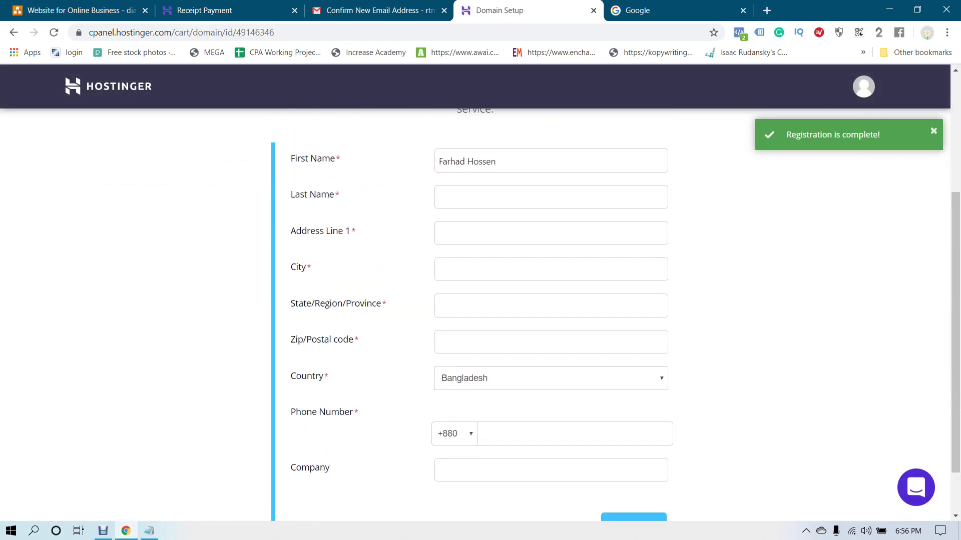
scroll(481, 301, down, 1)
scroll(480, 300, down, 4)
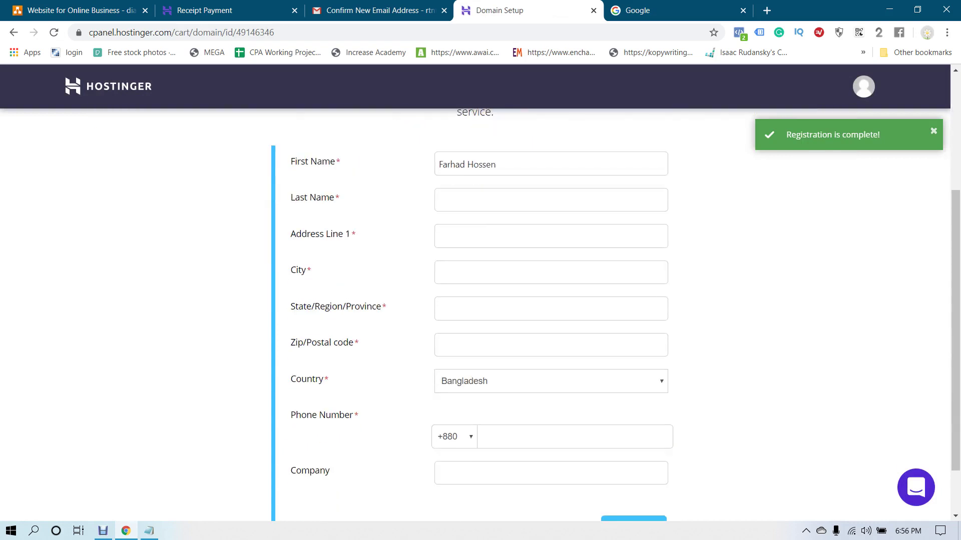
scroll(480, 300, up, 1)
click(500, 200)
text(Hossen)
key(Tab)
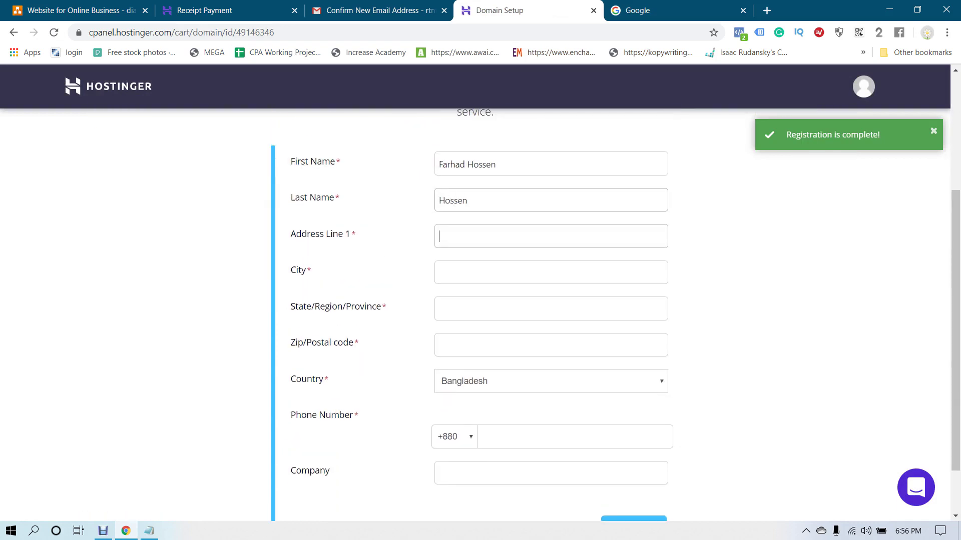
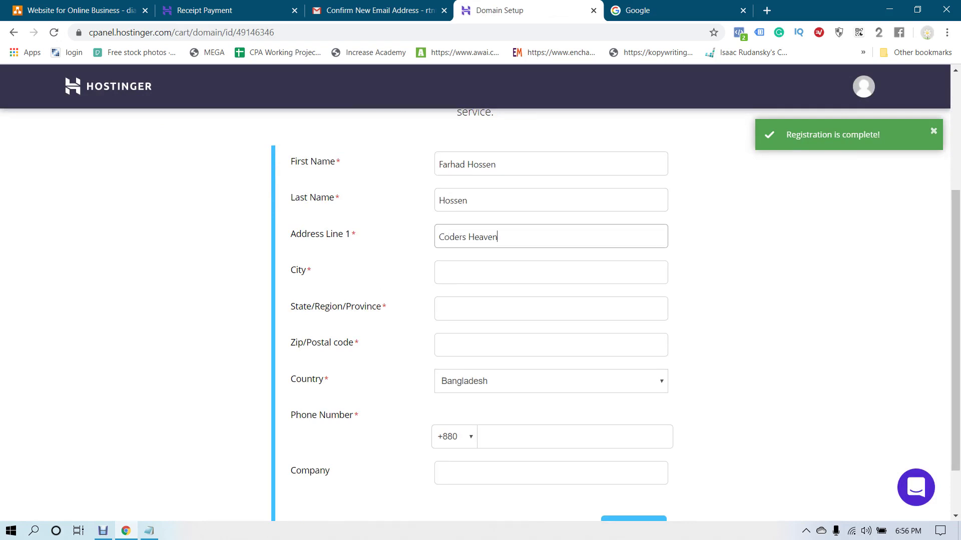
Fill in the city, state, postal code and phone number, then submit the contact details
click(439, 273)
text(Chittagong)
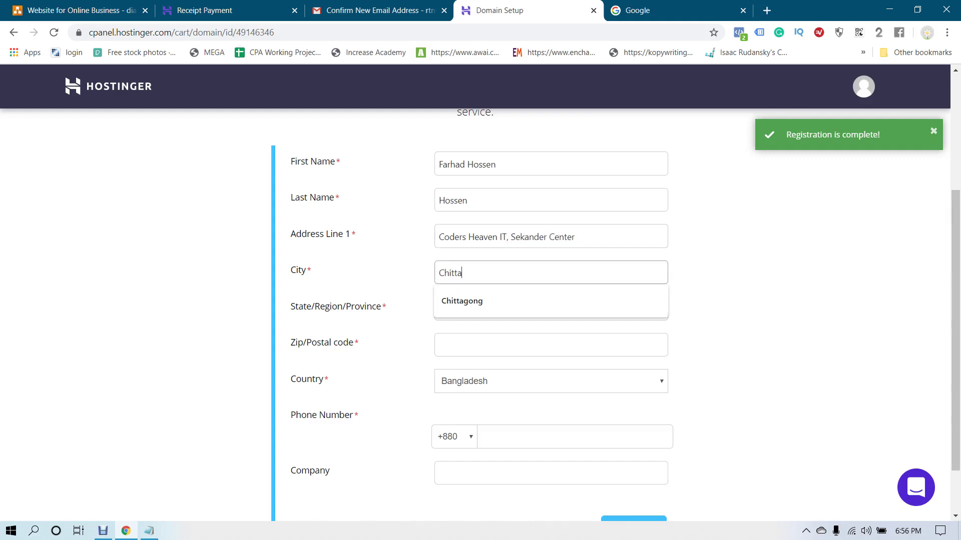
key(Tab)
text(Chittagong)
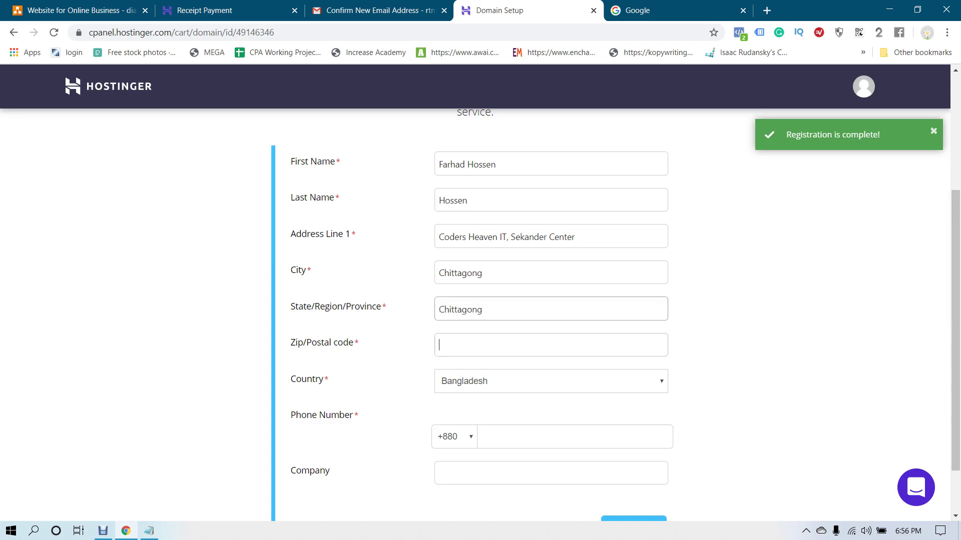
key(Tab)
text(4000)
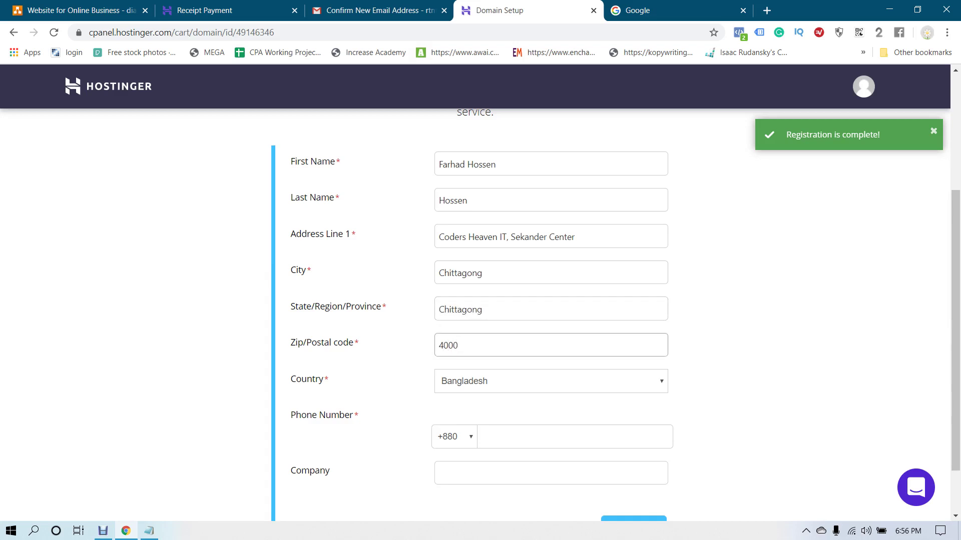
key(Tab)
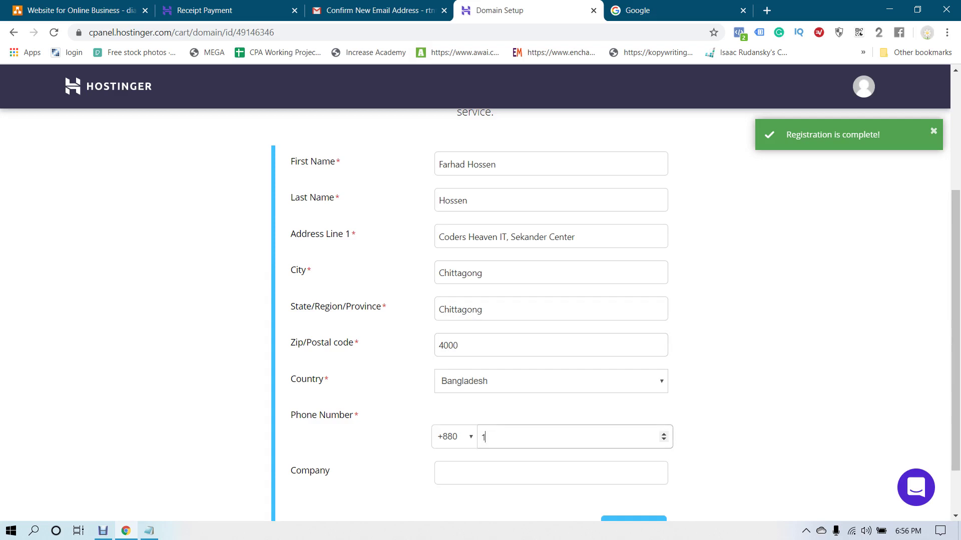
scroll(475, 300, down, 1)
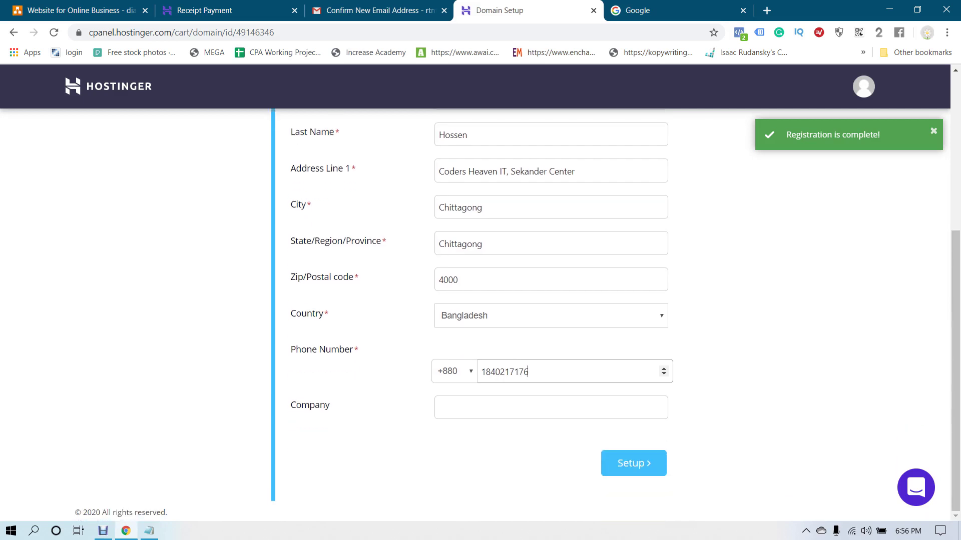
click(619, 463)
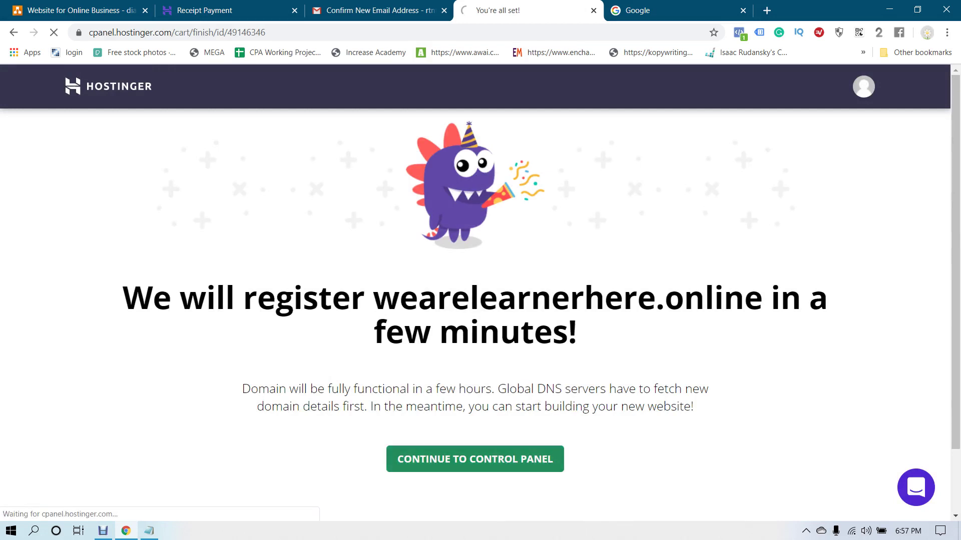
Review the wearelearnerhere.online domain management page, then go back to the hPanel home
click(475, 459)
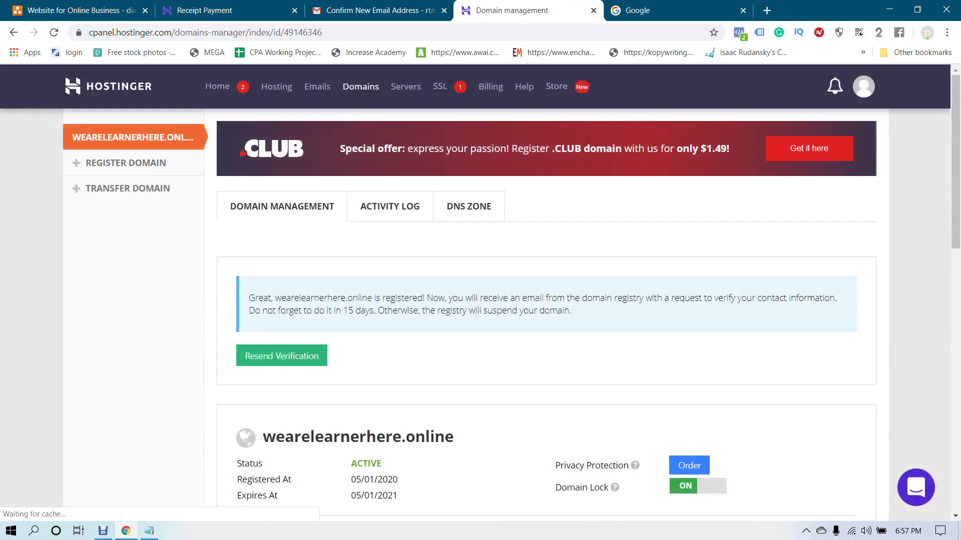
scroll(588, 315, down, 4)
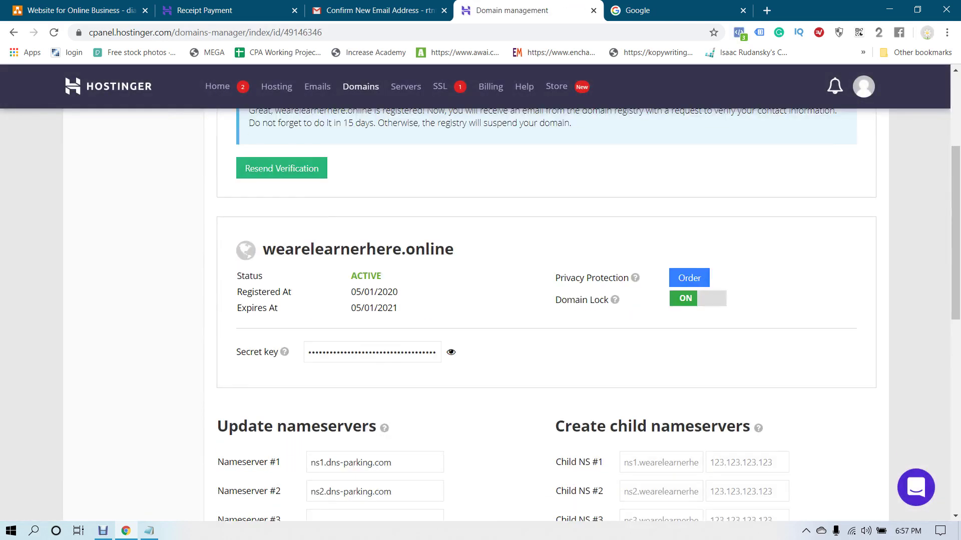
scroll(588, 315, down, 4)
scroll(588, 316, up, 1)
scroll(588, 315, up, 6)
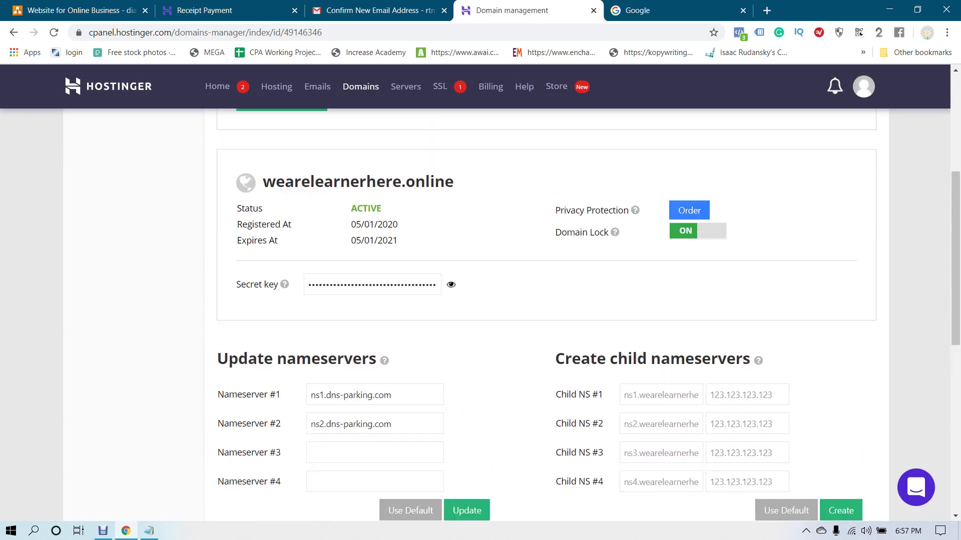
scroll(588, 315, down, 7)
scroll(588, 315, down, 7)
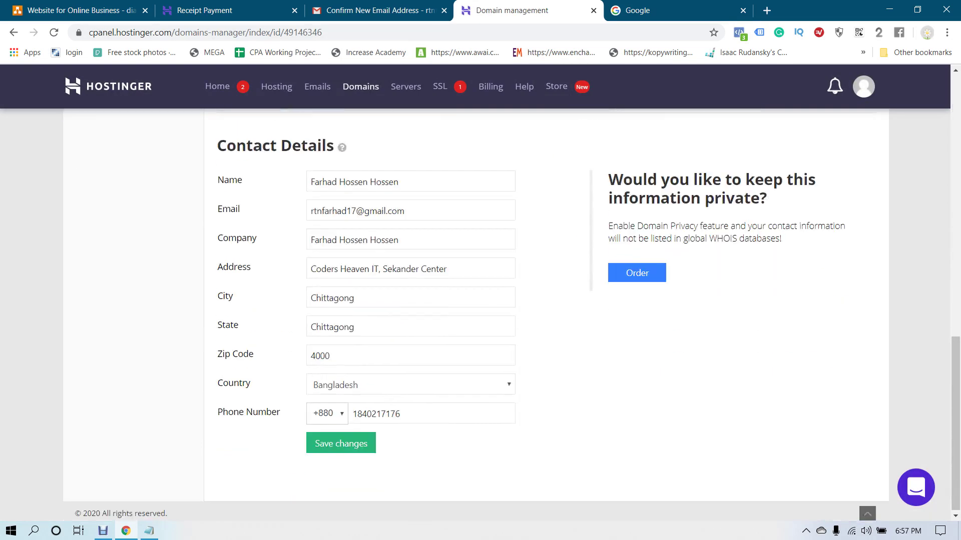
scroll(588, 316, up, 14)
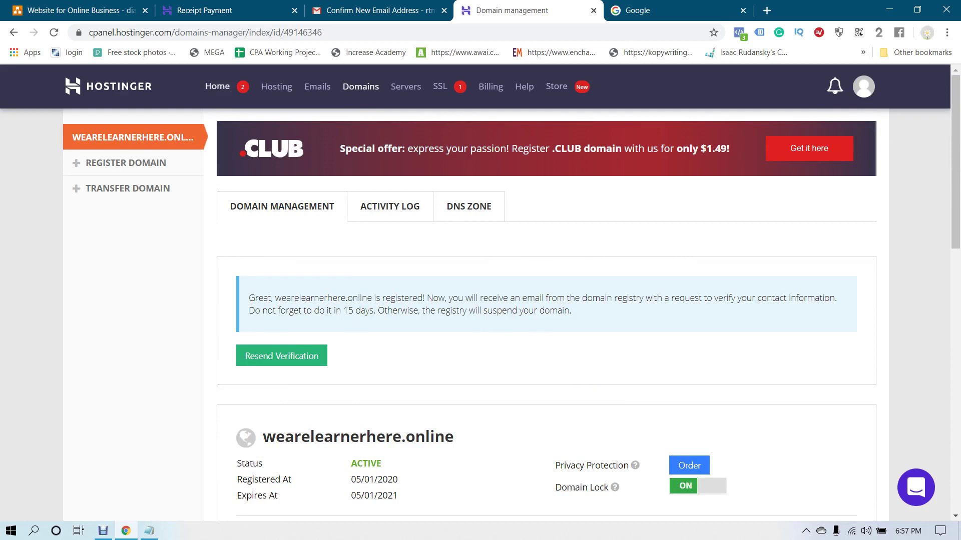
click(217, 86)
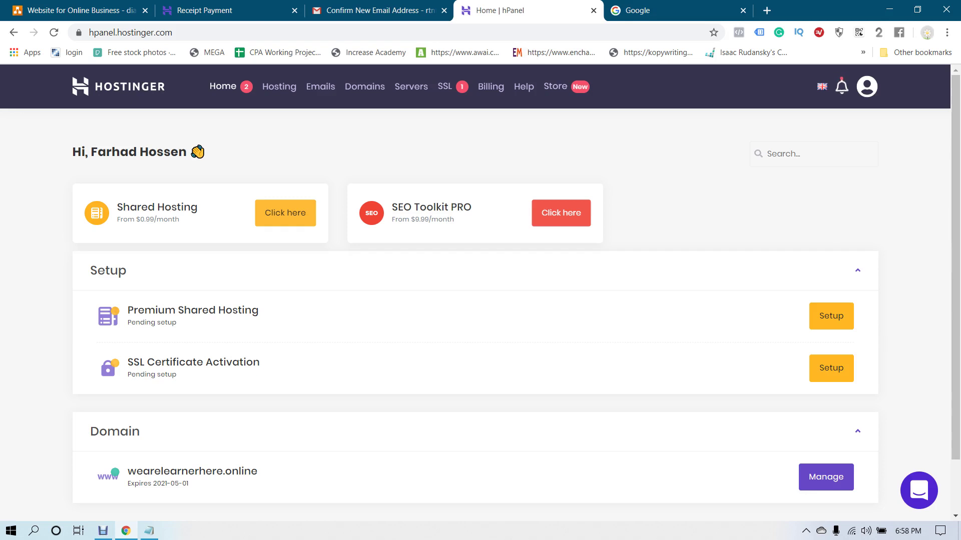
Start the Premium Shared Hosting guided setup and select wearelearnerhere.online as the website's domain
click(831, 315)
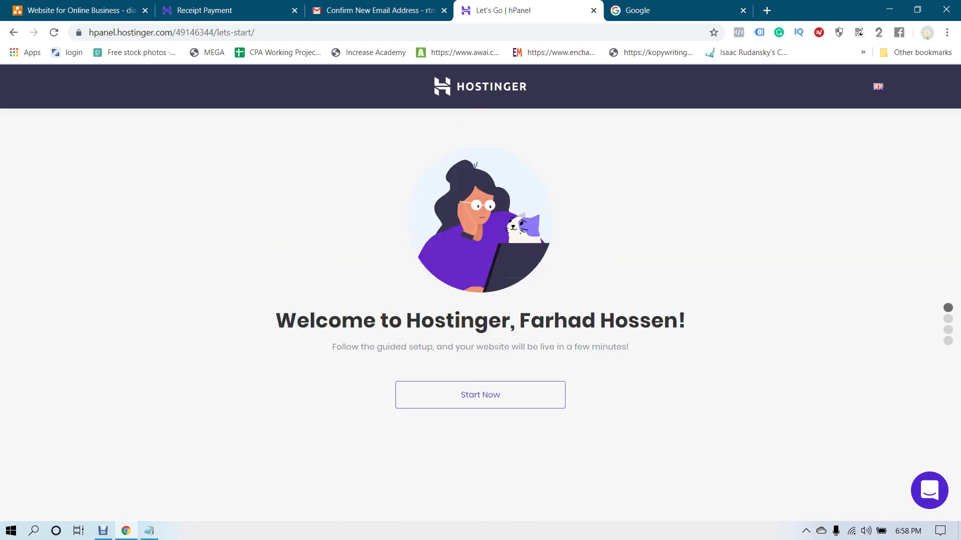
drag(519, 320, 686, 321)
click(686, 320)
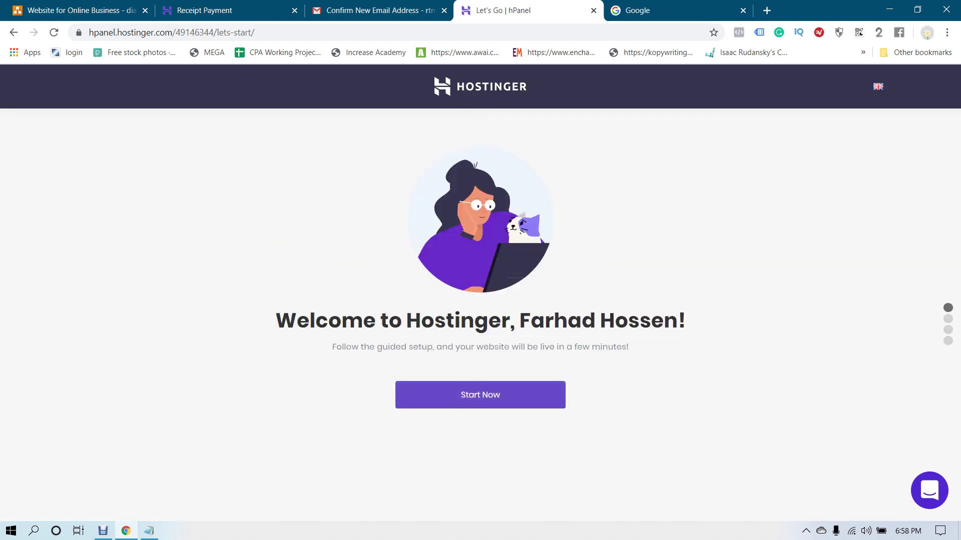
click(480, 395)
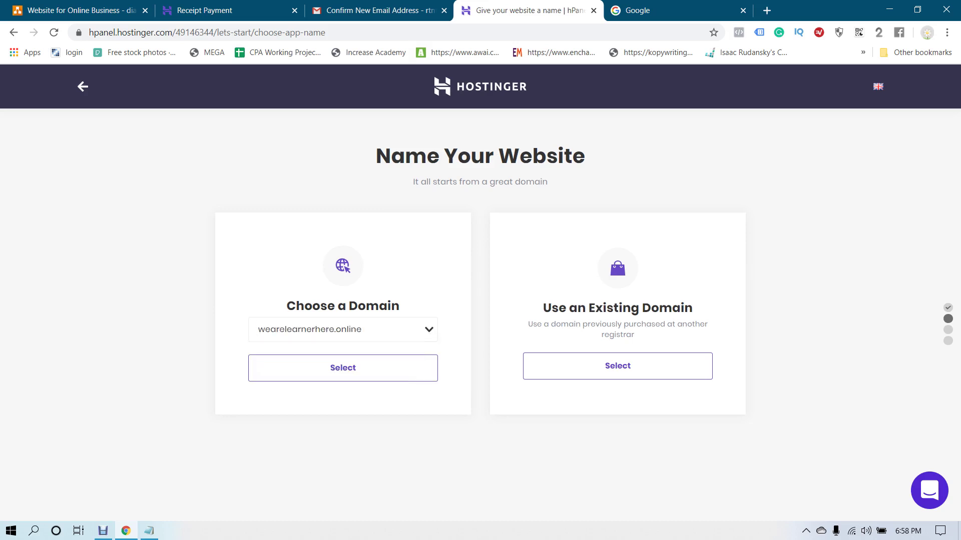
click(343, 367)
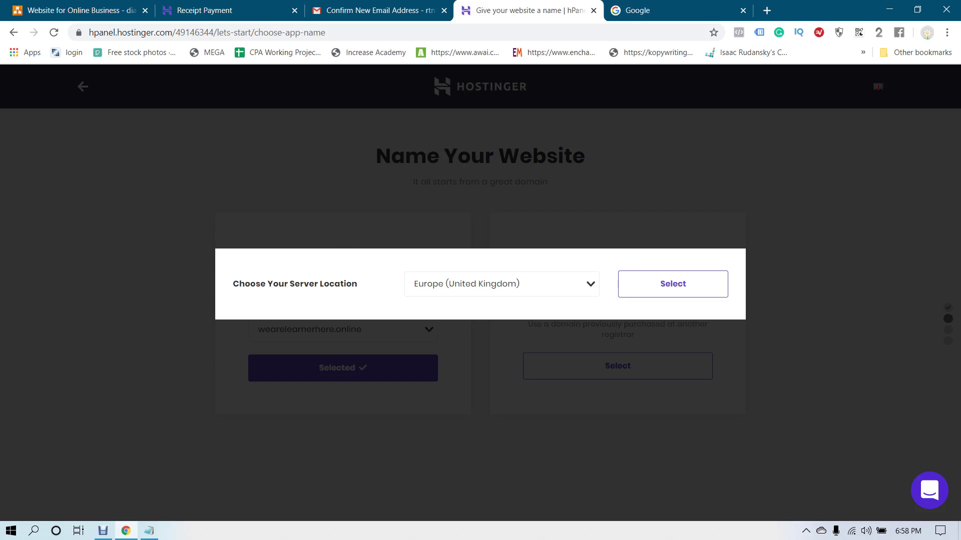
Choose Asia (Singapore) from the server location list
click(500, 283)
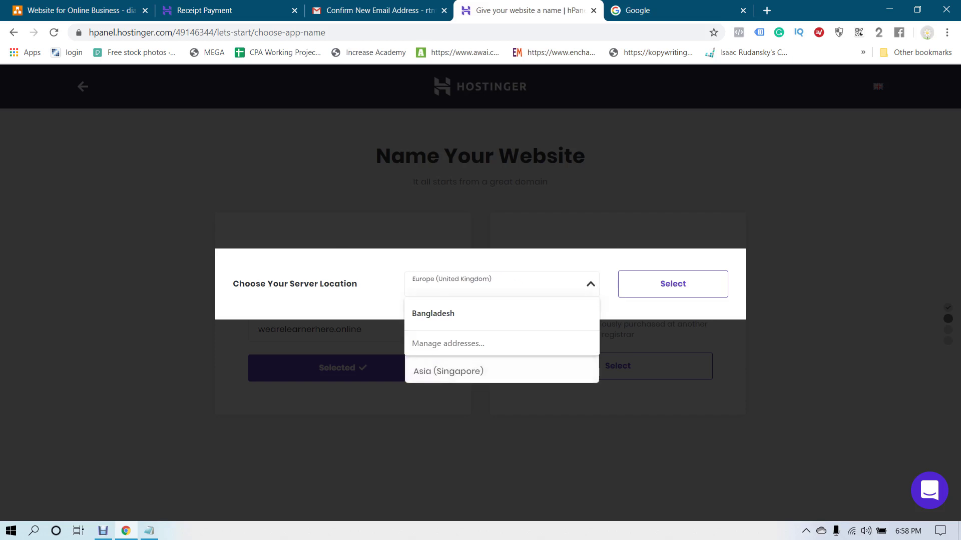
click(589, 281)
click(589, 281)
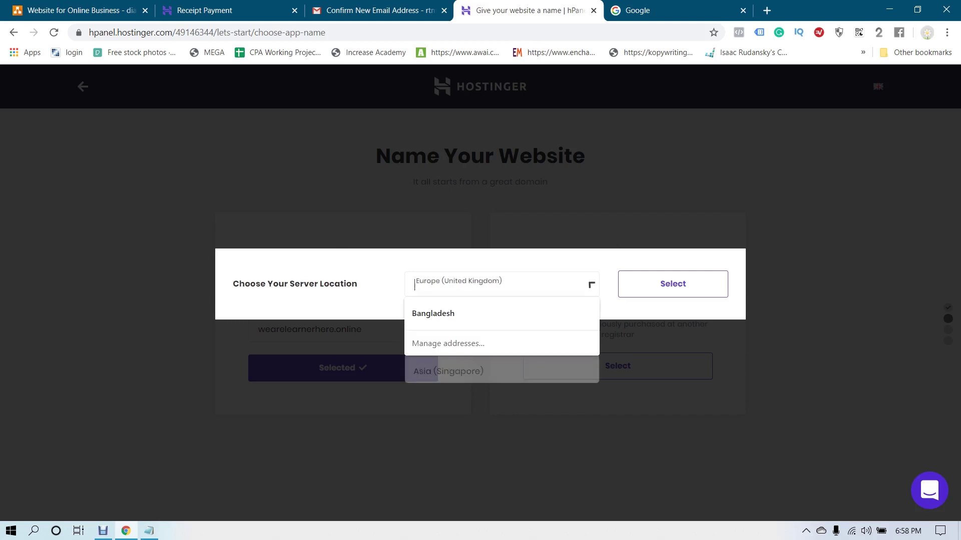
key(Escape)
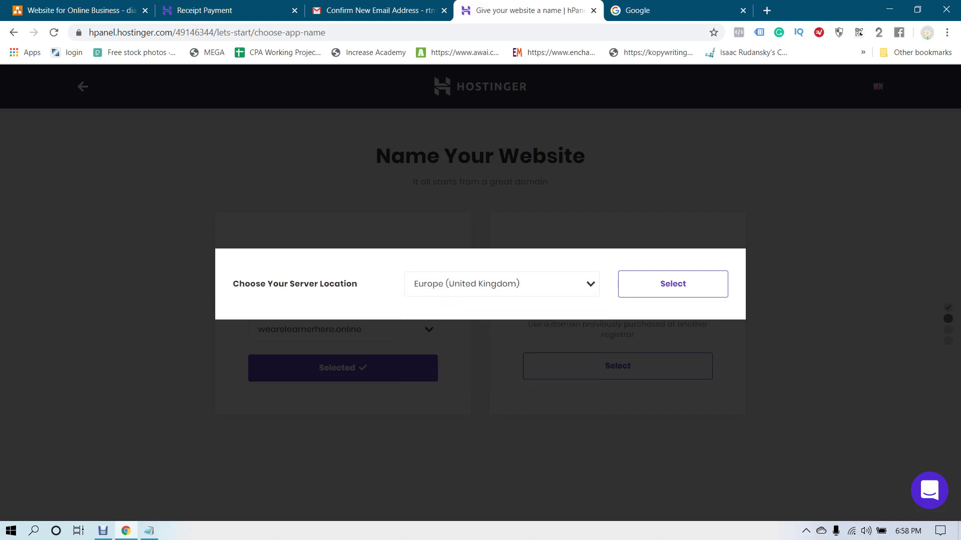
key(Down)
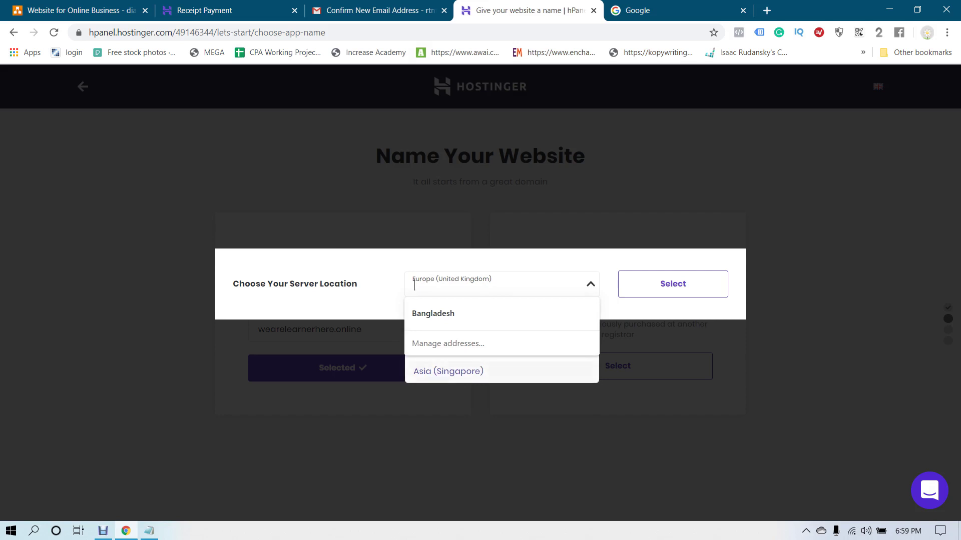
key(Return)
key(Down)
key(Return)
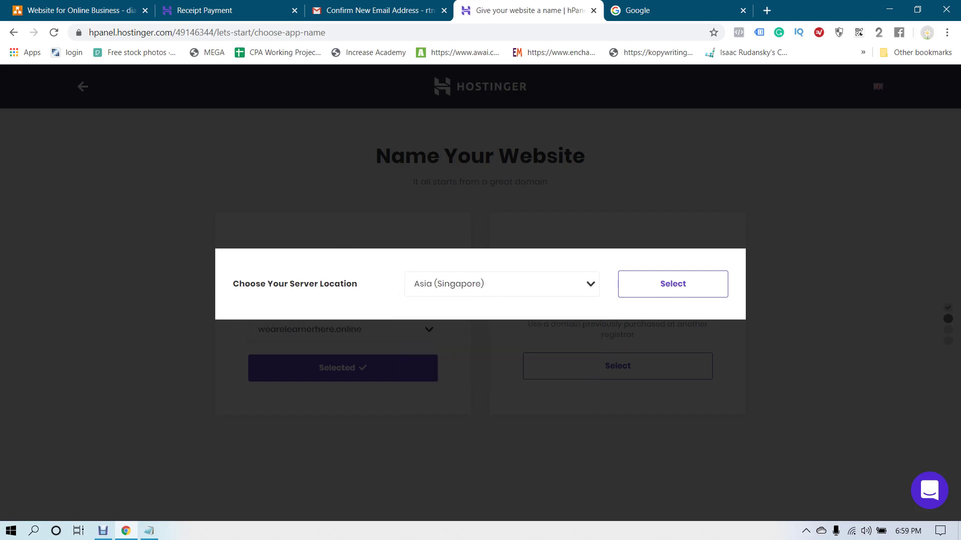
Keep Asia (Singapore) as the server location and confirm it in the modal
click(414, 284)
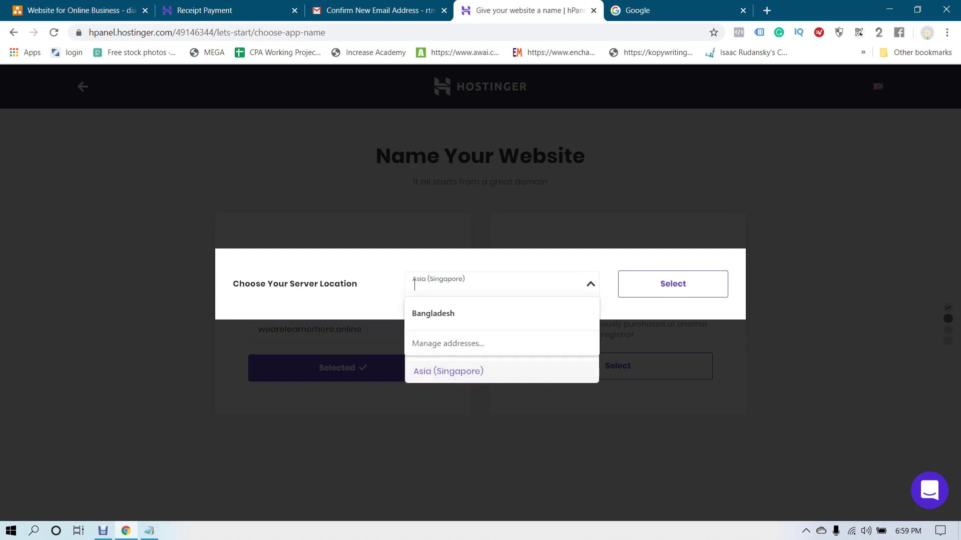
key(Down)
key(Down)
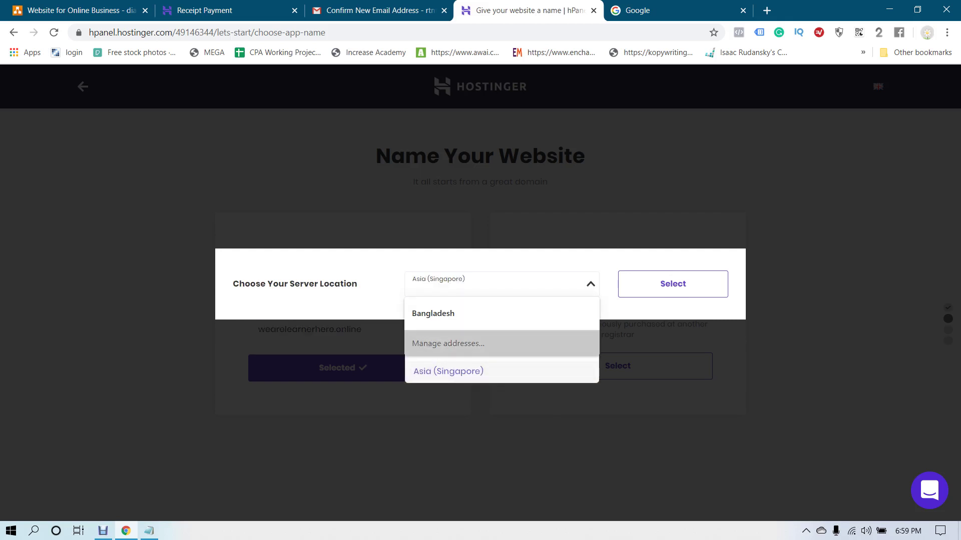
key(Return)
key(ctrl+shift+Tab)
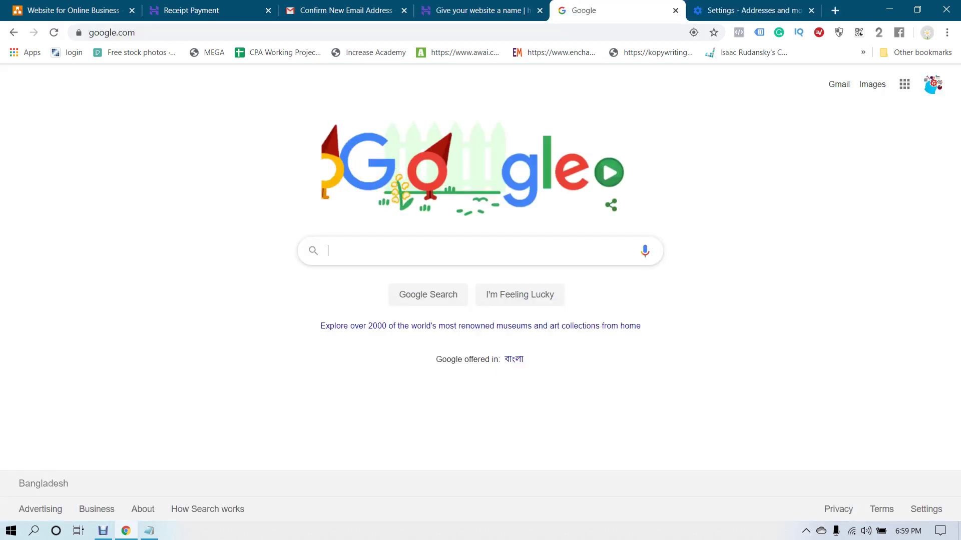
key(ctrl+shift+Tab)
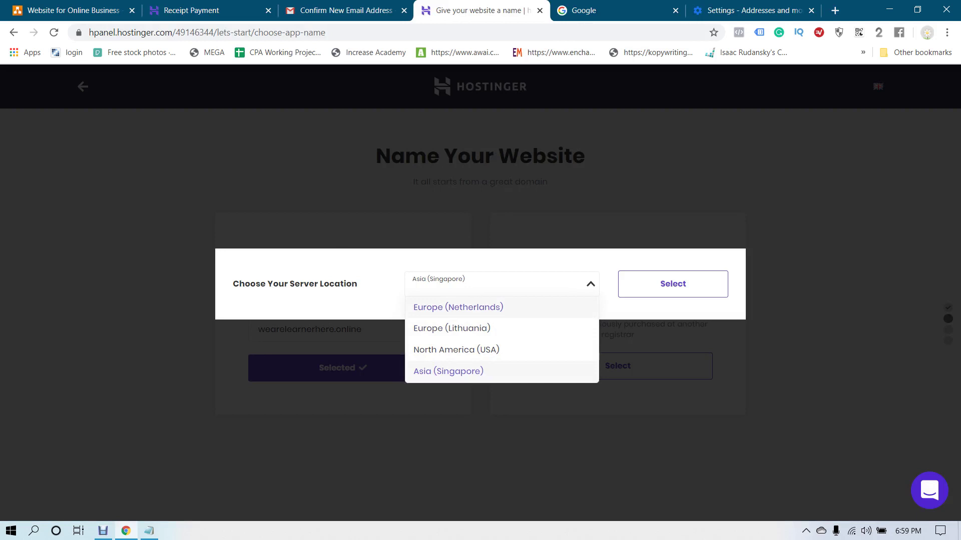
key(Up)
key(Down)
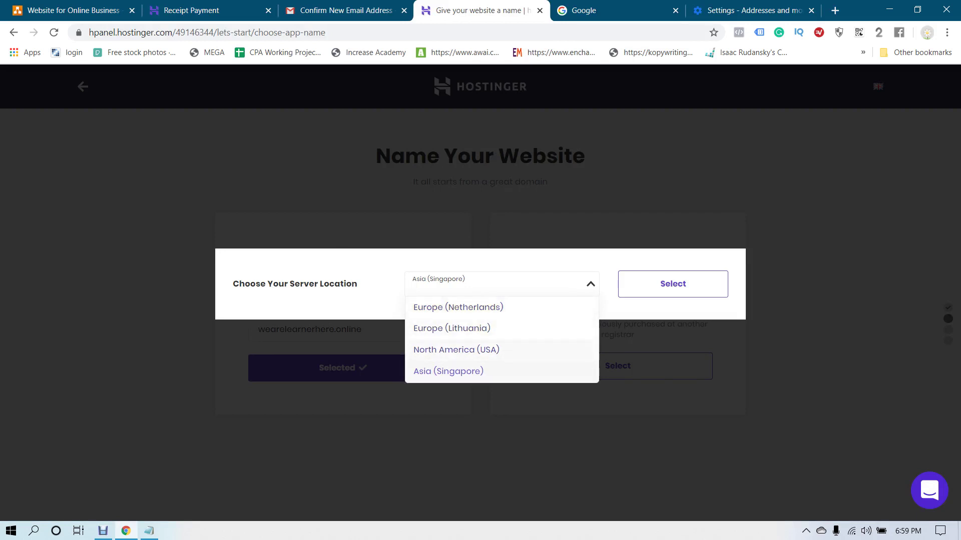
key(Escape)
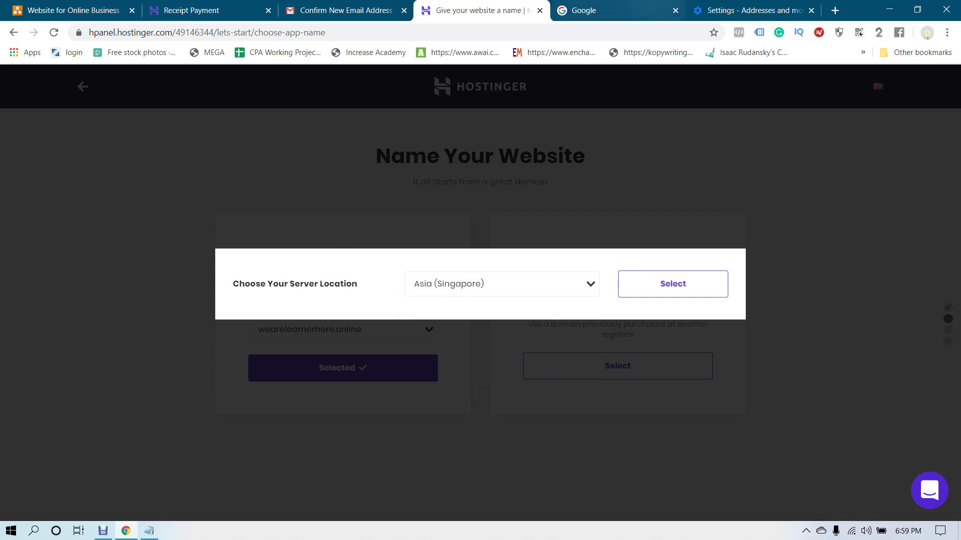
click(673, 284)
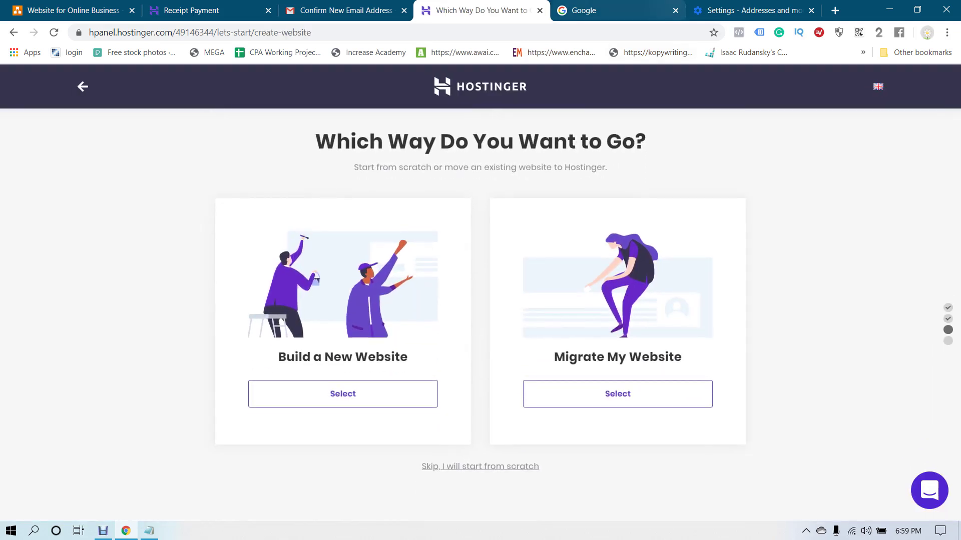
Close the extra tabs, finish the website setup and skip the special upgrade offers
click(676, 11)
click(675, 10)
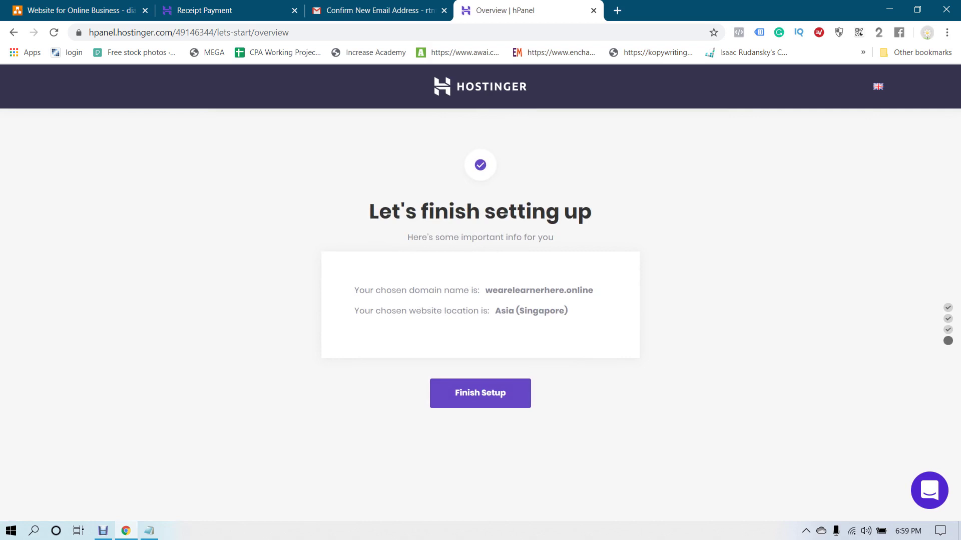
click(480, 392)
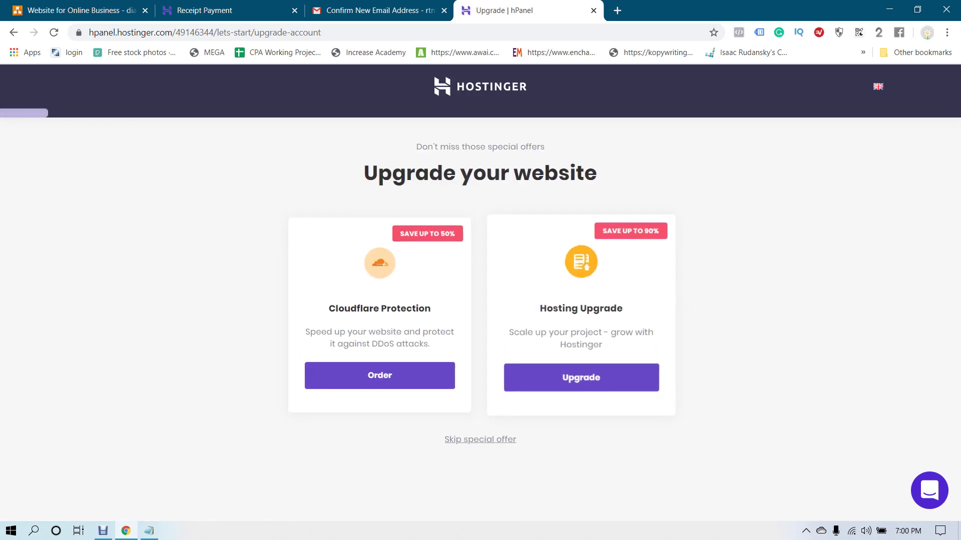
click(480, 439)
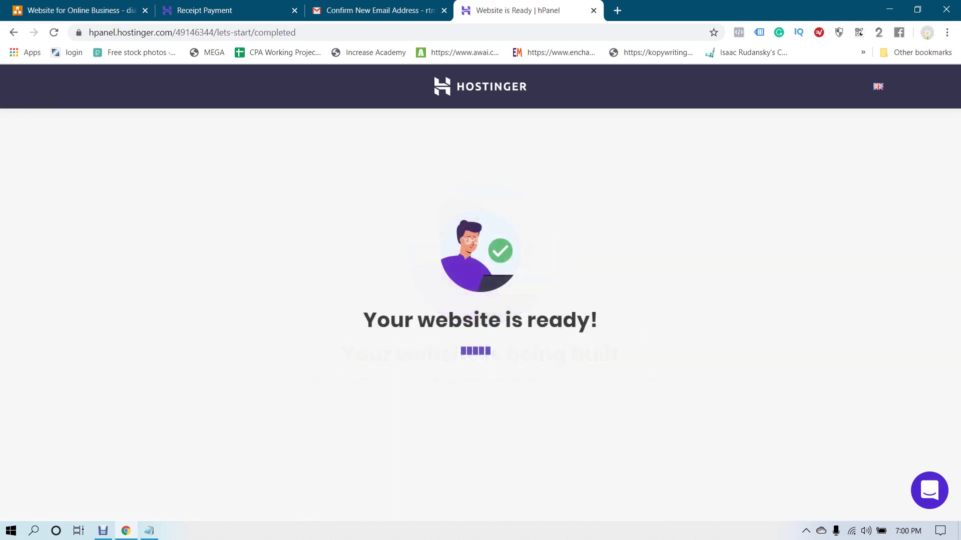
Preview the default site on the temporary subdomain, then open the site's hosting management page
drag(418, 320, 549, 320)
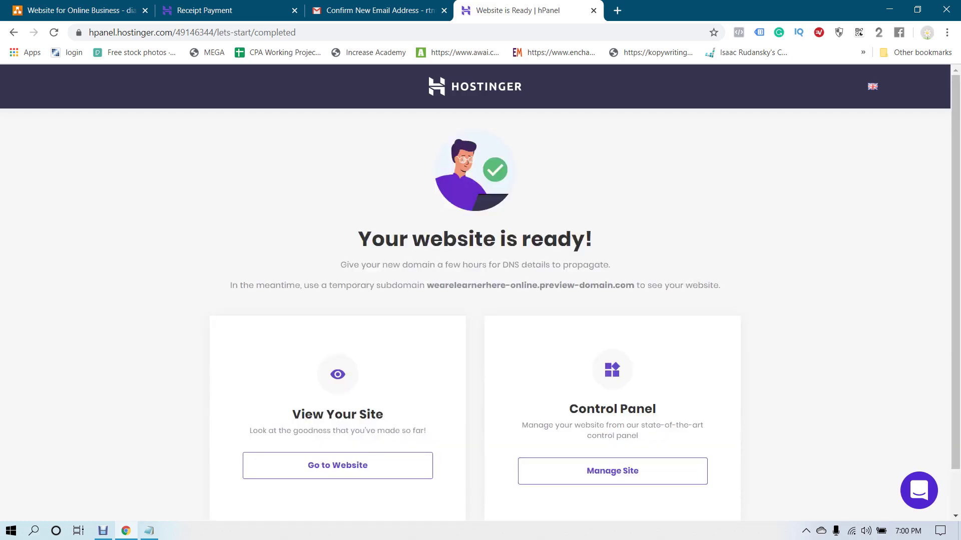
scroll(480, 300, down, 1)
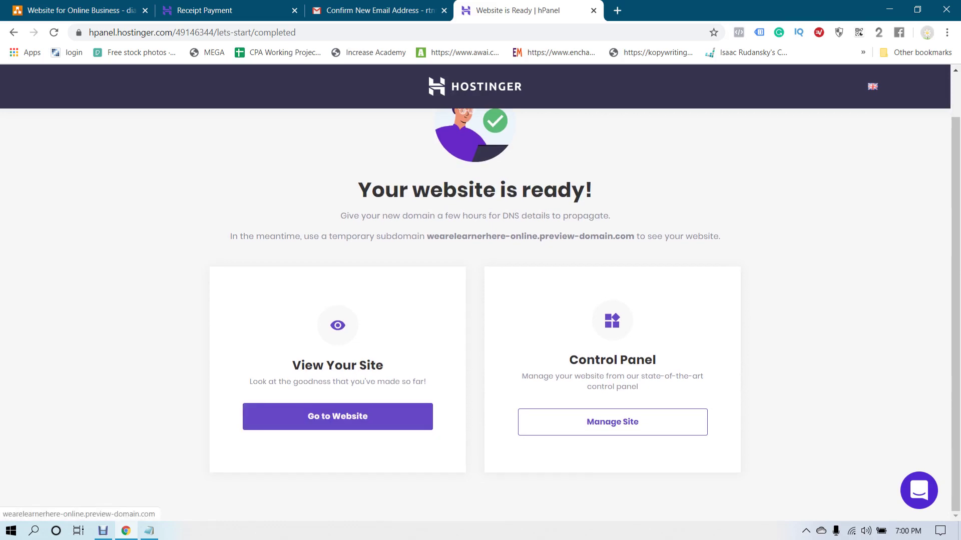
click(338, 416)
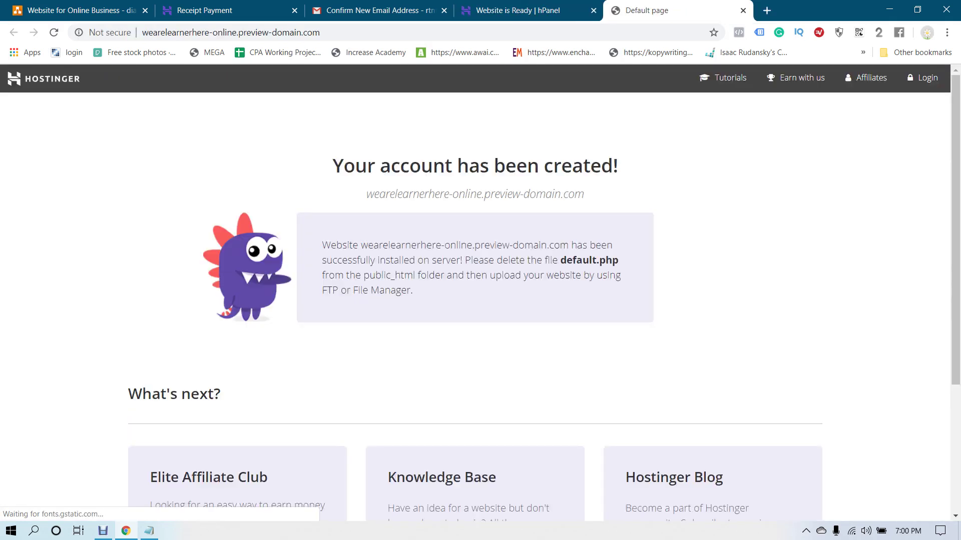
drag(390, 165, 617, 165)
click(618, 165)
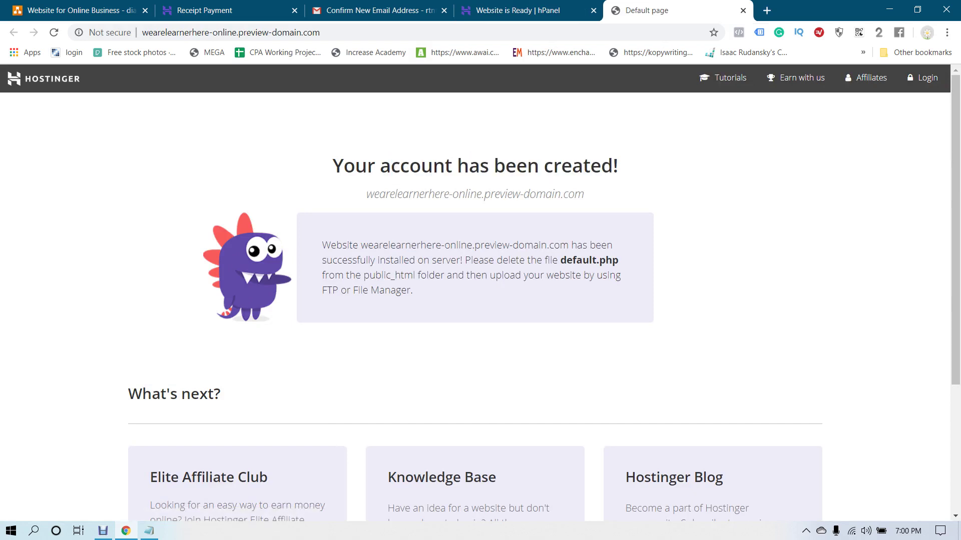
key(ctrl+shift+Tab)
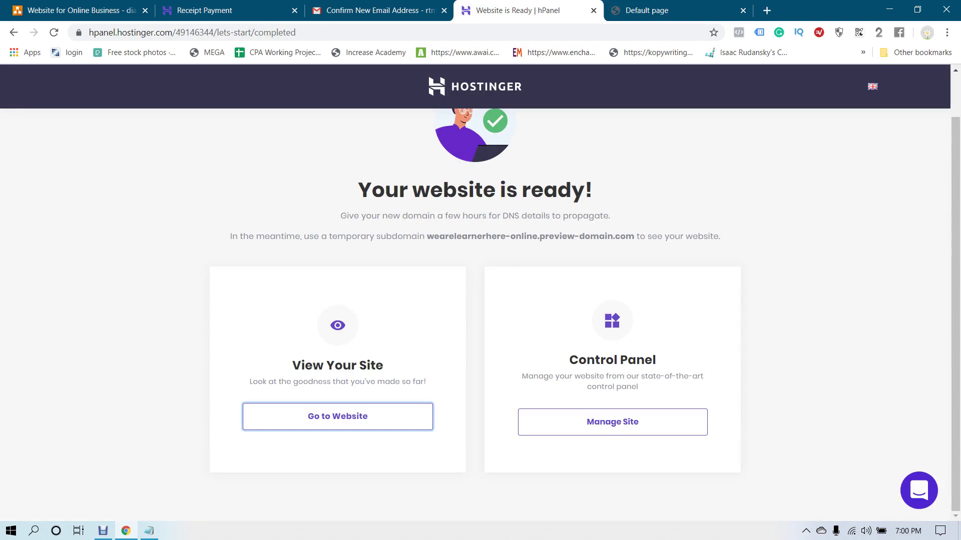
click(612, 422)
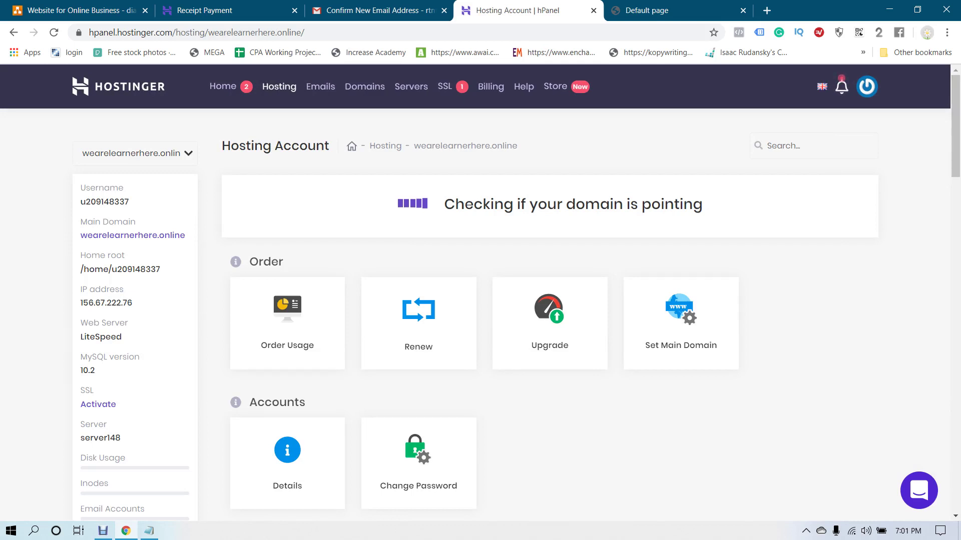
Look over the Hosting Account details, briefly selecting the server's IP address
click(105, 202)
scroll(550, 300, down, 1)
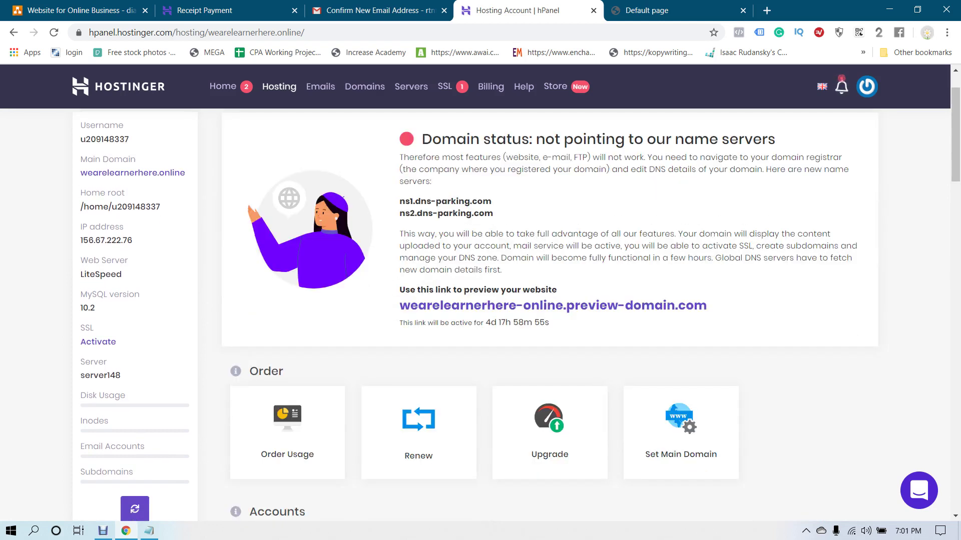
scroll(551, 301, up, 1)
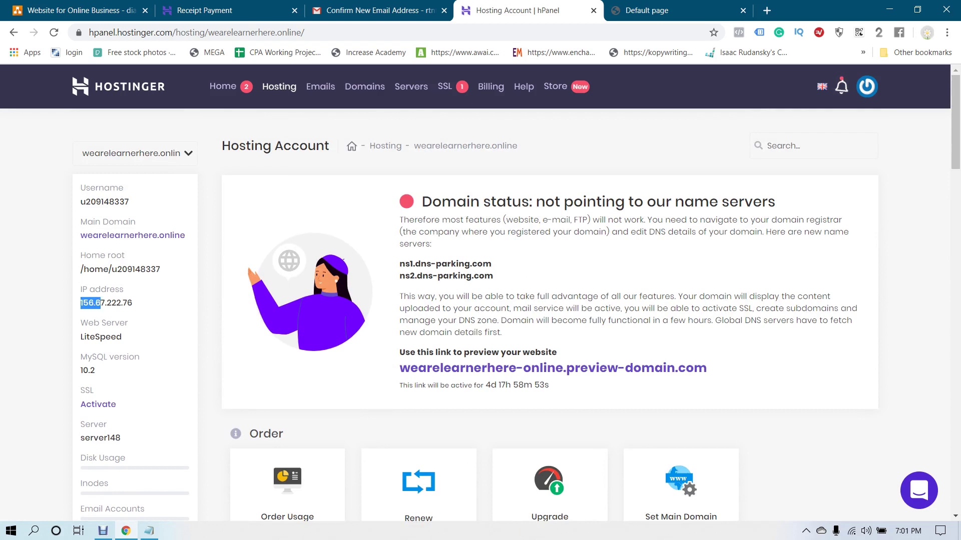
drag(133, 303, 83, 302)
click(80, 303)
click(89, 302)
click(82, 303)
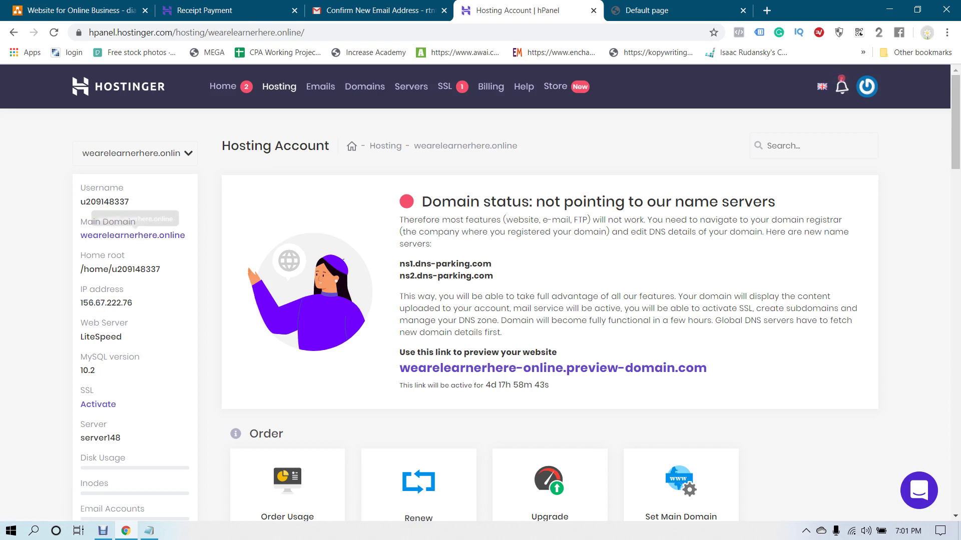
scroll(481, 300, down, 1)
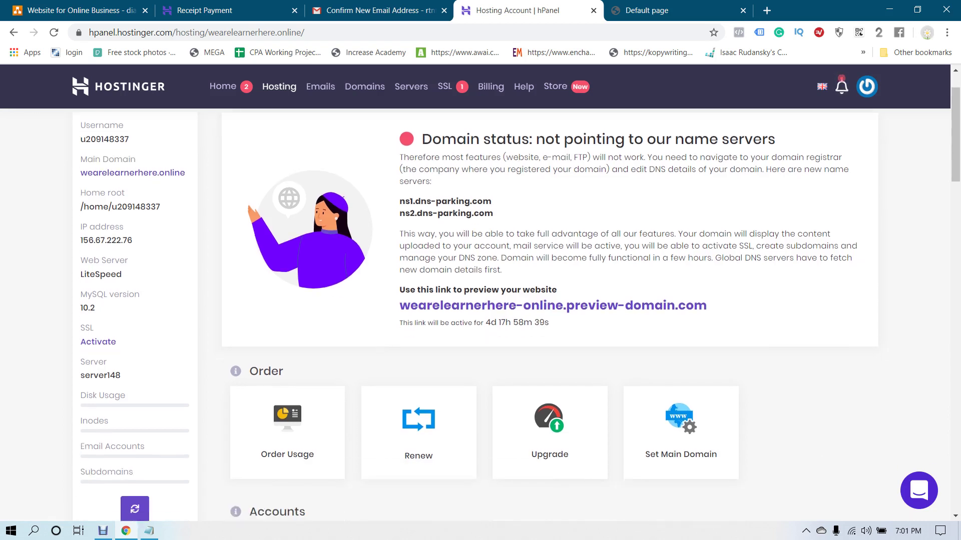
drag(131, 241, 82, 240)
click(100, 241)
scroll(134, 170, down, 1)
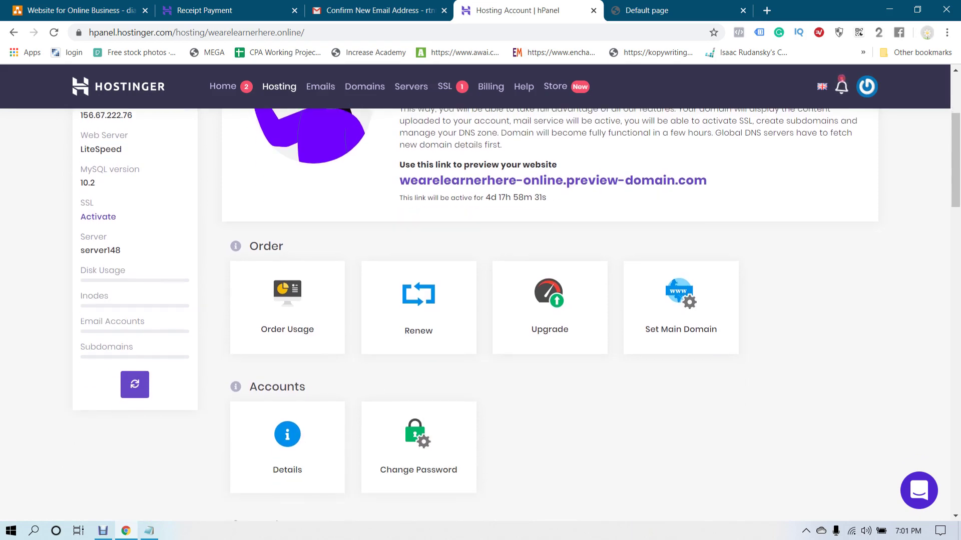
scroll(550, 365, up, 3)
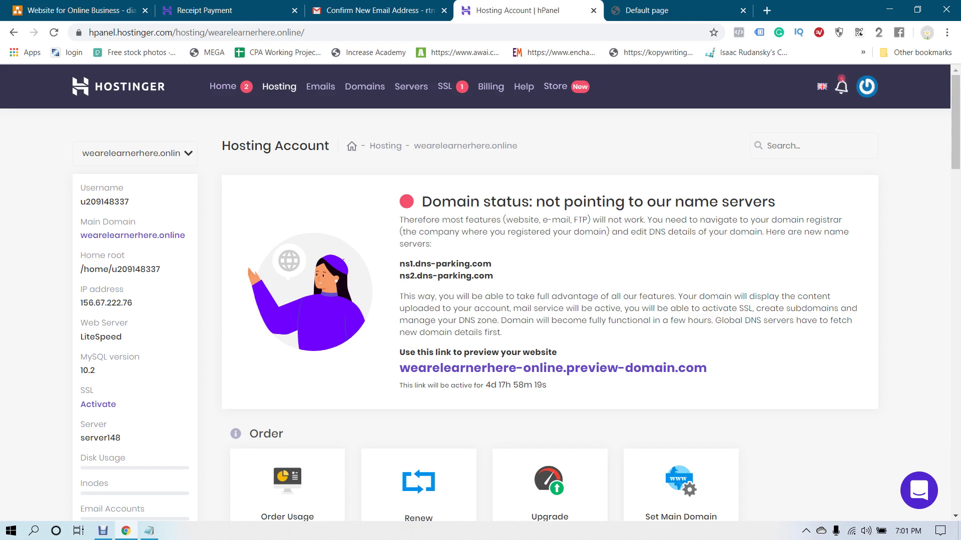
Copy the name servers ns1.dns-parking.com and ns2.dns-parking.com
drag(399, 259, 493, 277)
right_click(489, 269)
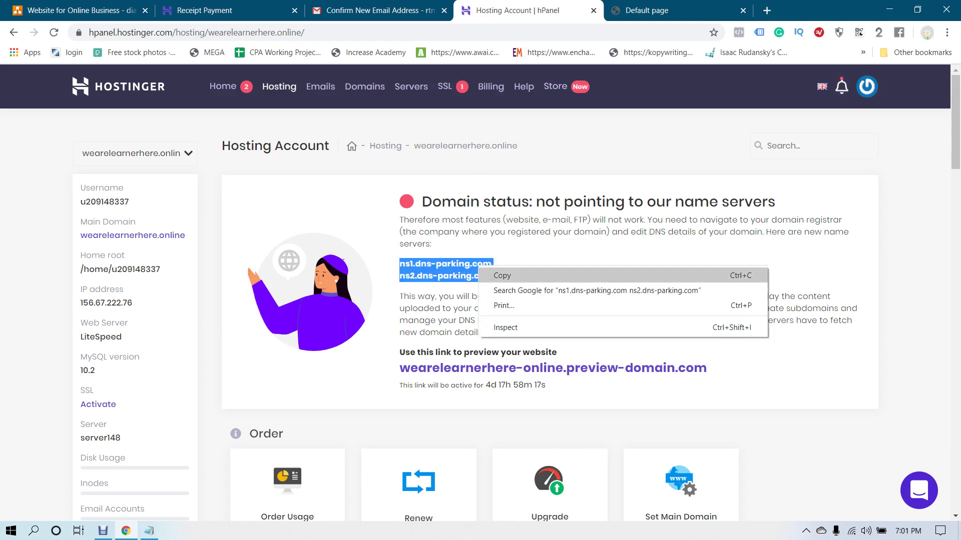
click(505, 275)
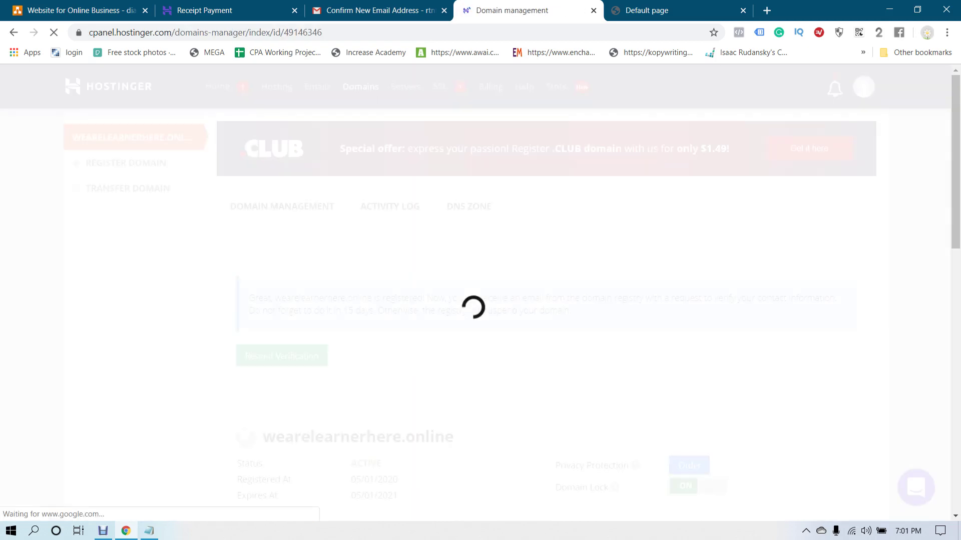
Resend the wearelearnerhere.online contact verification email and switch to the Gmail tab
scroll(507, 305, down, 2)
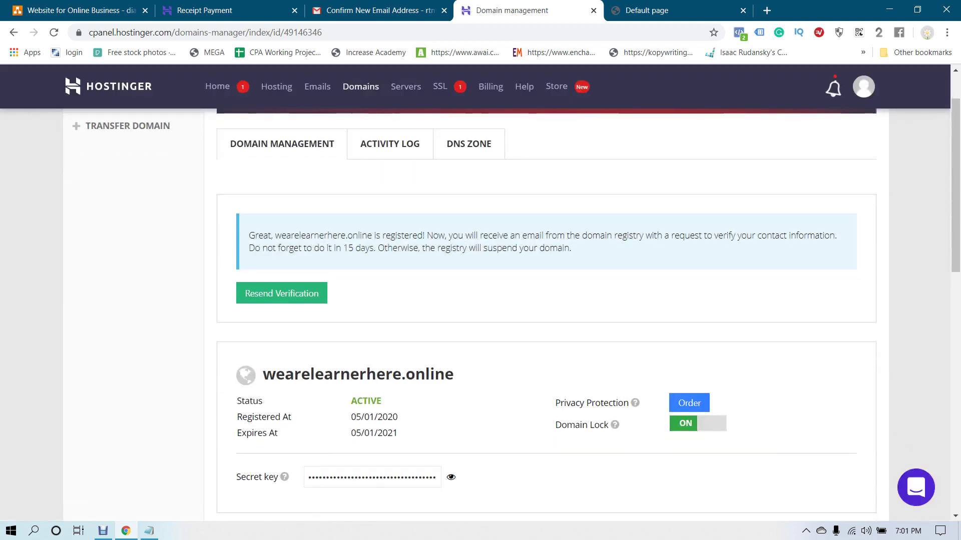
scroll(507, 306, up, 2)
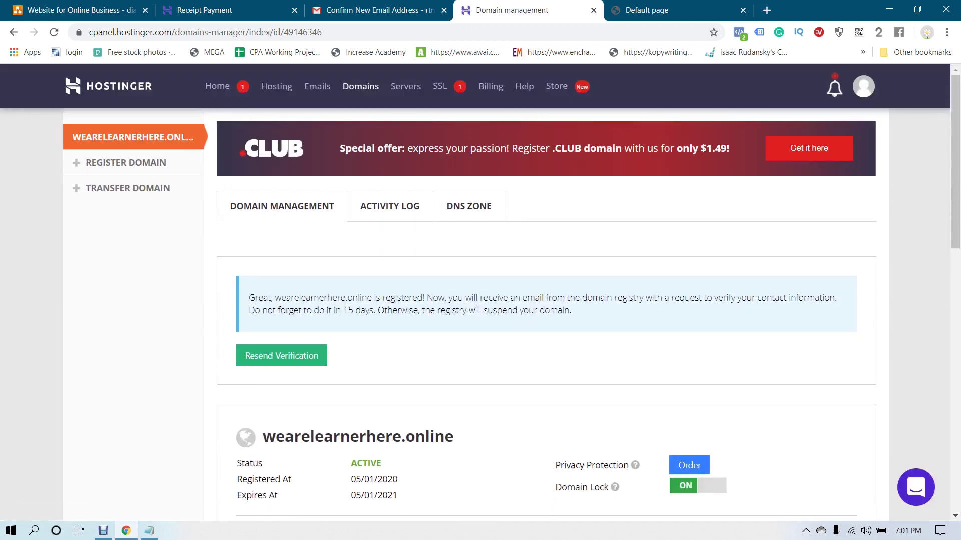
click(282, 356)
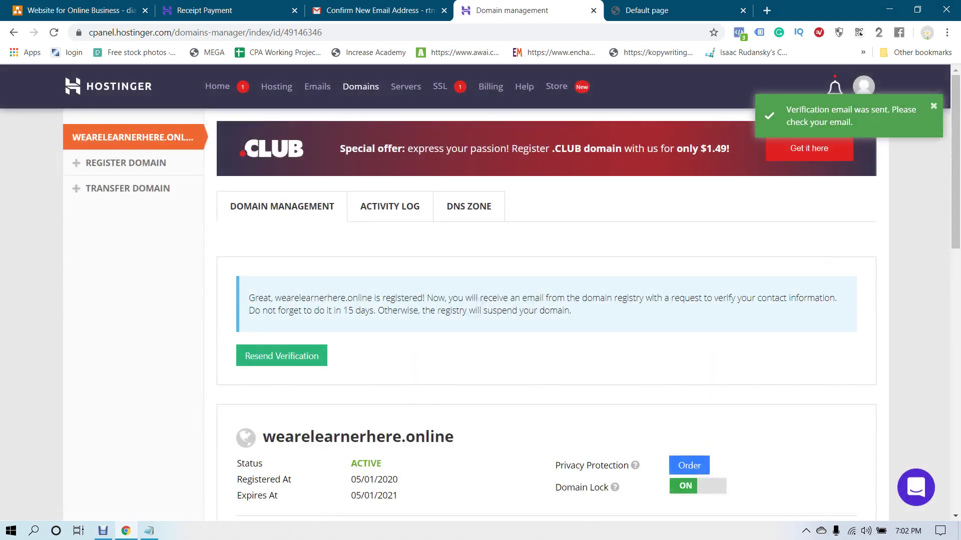
key(ctrl+shift+Tab)
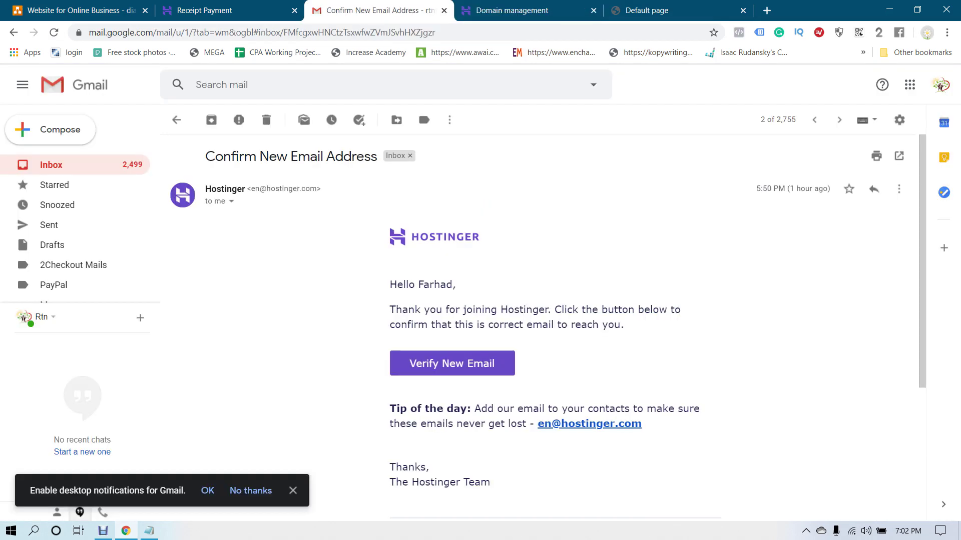
Open the 'IMPORTANT! Verify your contact information' email and follow its validation link
click(176, 119)
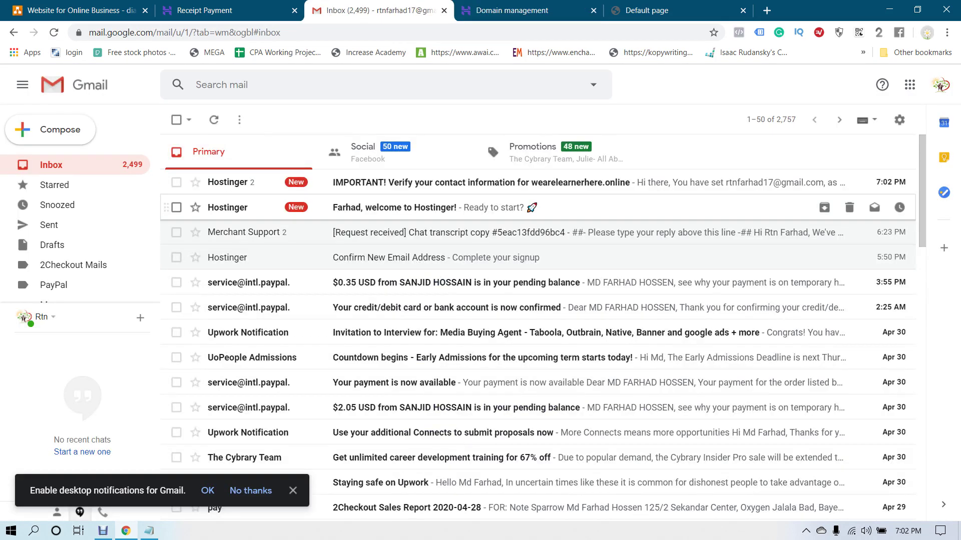
click(480, 182)
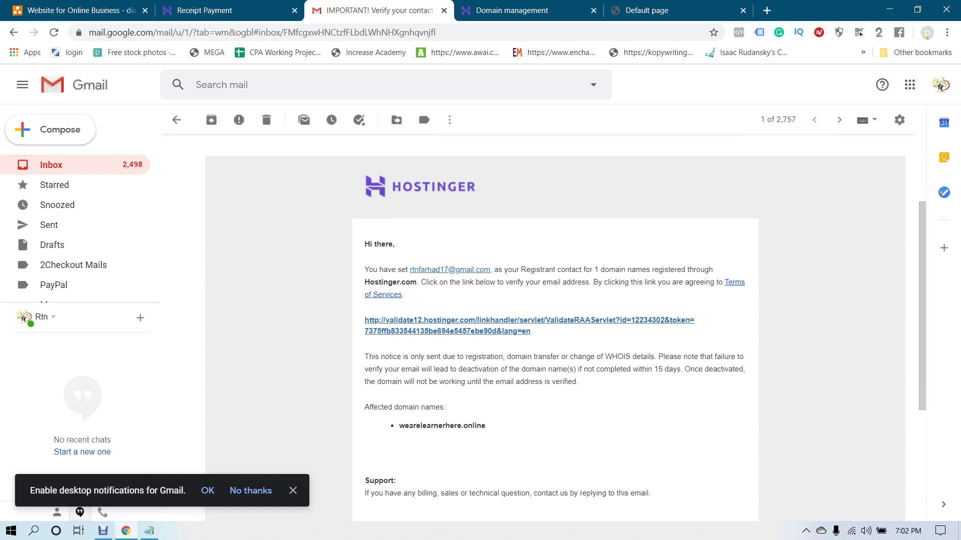
click(500, 320)
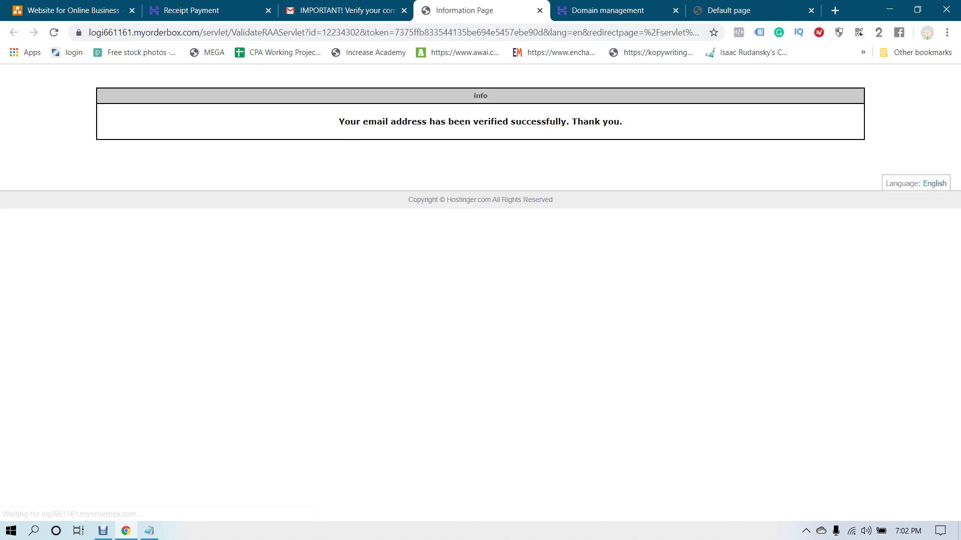
Check the email-verified confirmation, then return to the Domain management tab
drag(395, 121, 490, 122)
click(489, 122)
drag(426, 121, 480, 111)
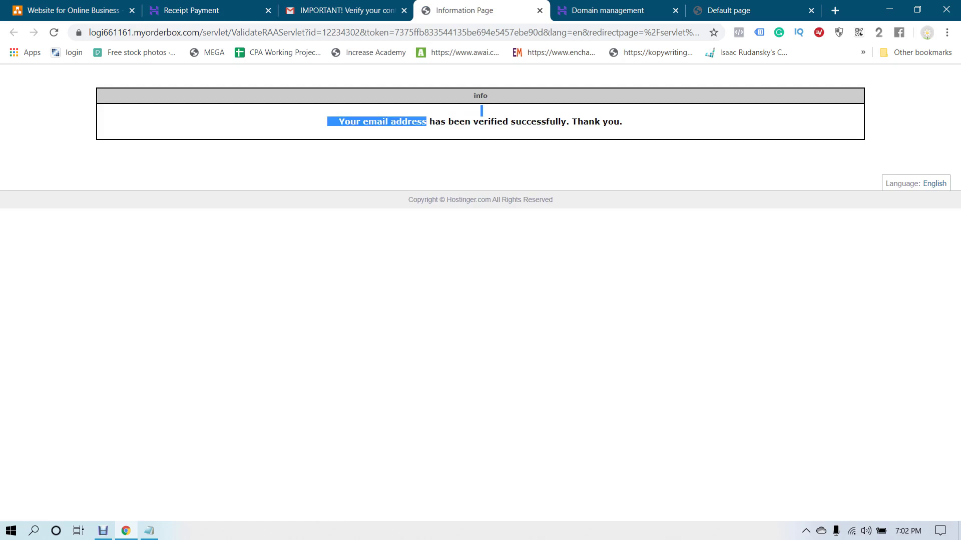
click(481, 111)
click(608, 10)
scroll(545, 315, down, 6)
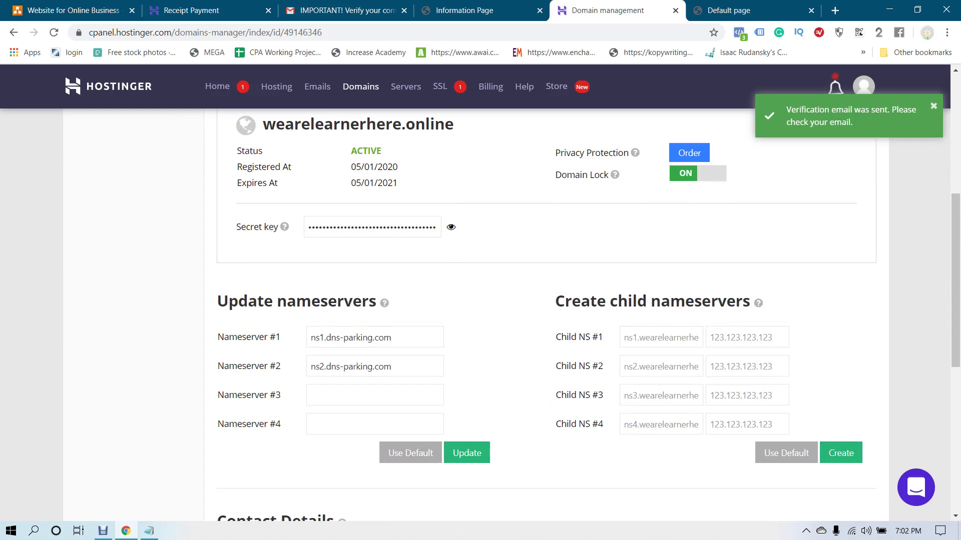
Paste the nameservers ns1.dns-parking.com and ns2.dns-parking.com into the Notepad notes
click(149, 530)
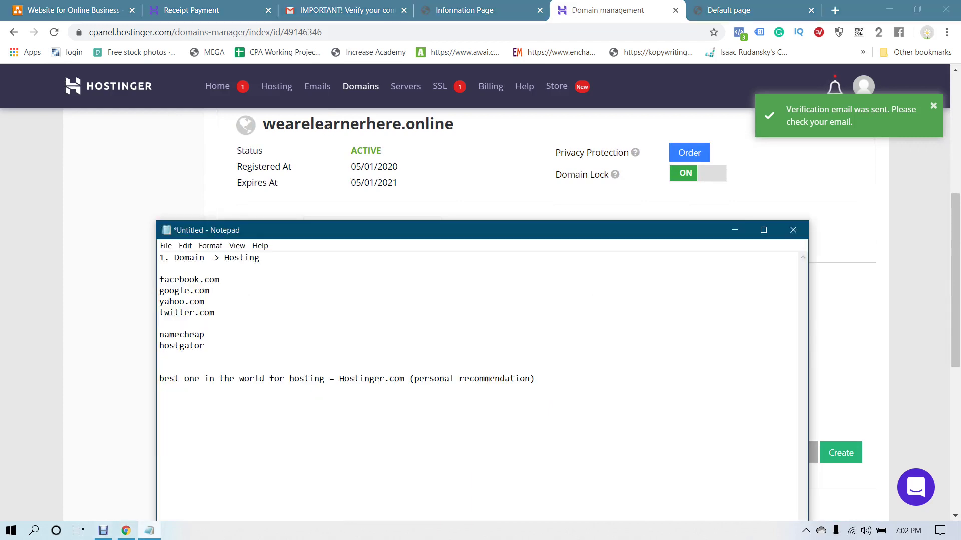
key(Return)
key(Return)
key(ctrl+v)
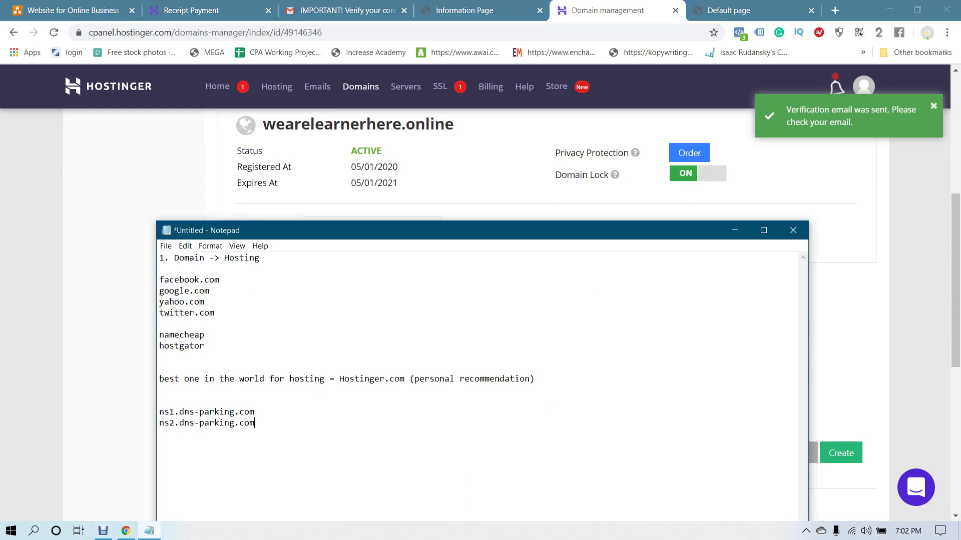
Submit ns1.dns-parking.com and ns2.dns-parking.com as the domain's nameservers in hPanel
drag(450, 230, 789, 178)
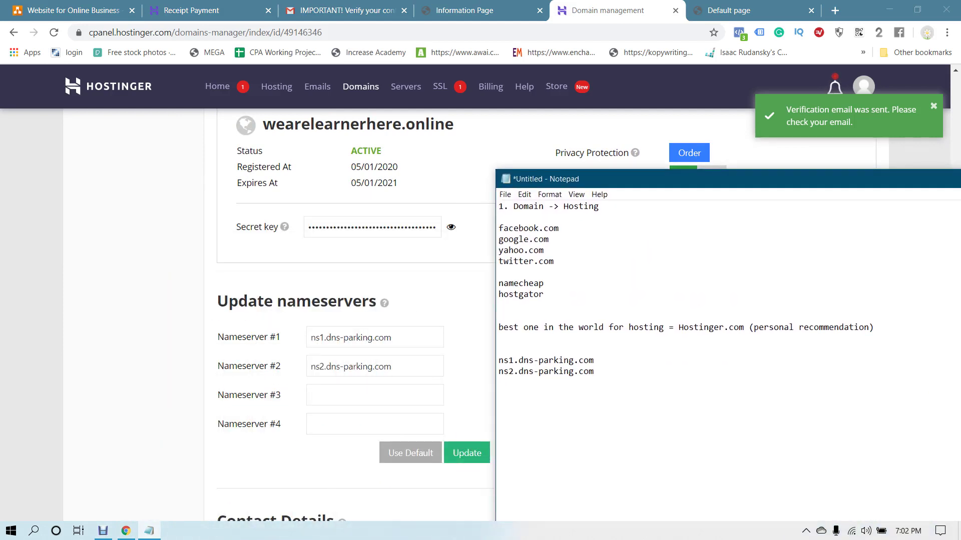
key(alt+Tab)
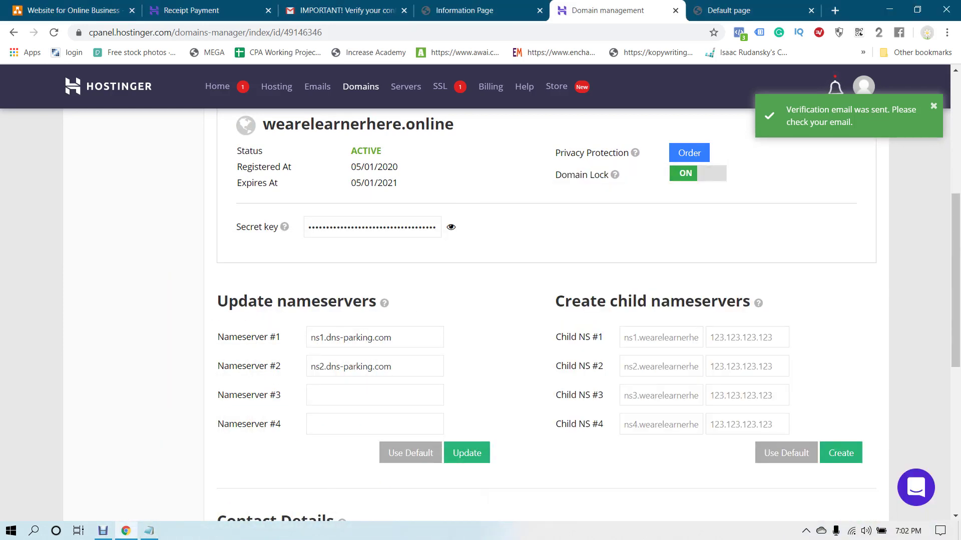
click(467, 452)
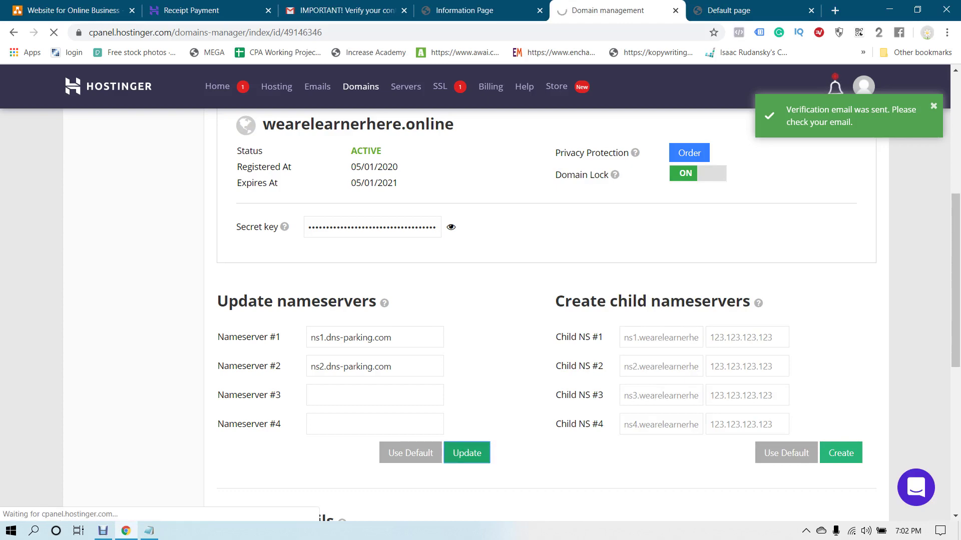
scroll(480, 315, down, 7)
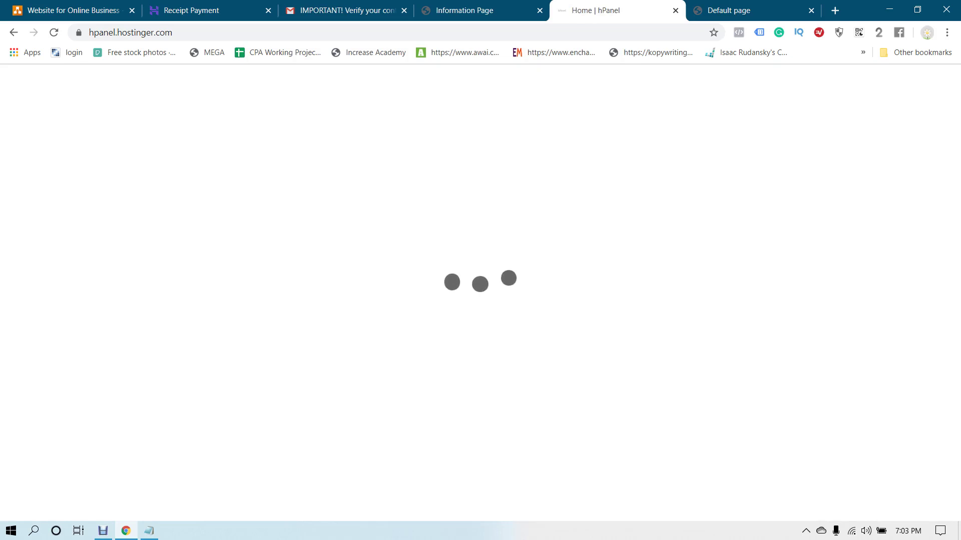
Choose Manage for wearelearnerhere.online in the Home dashboard's Hosting card
scroll(476, 300, down, 1)
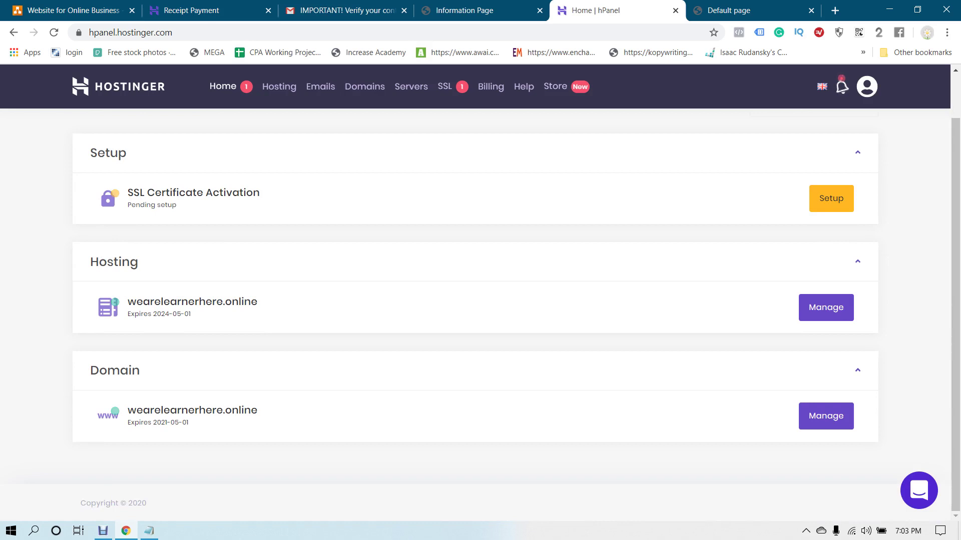
scroll(476, 300, up, 1)
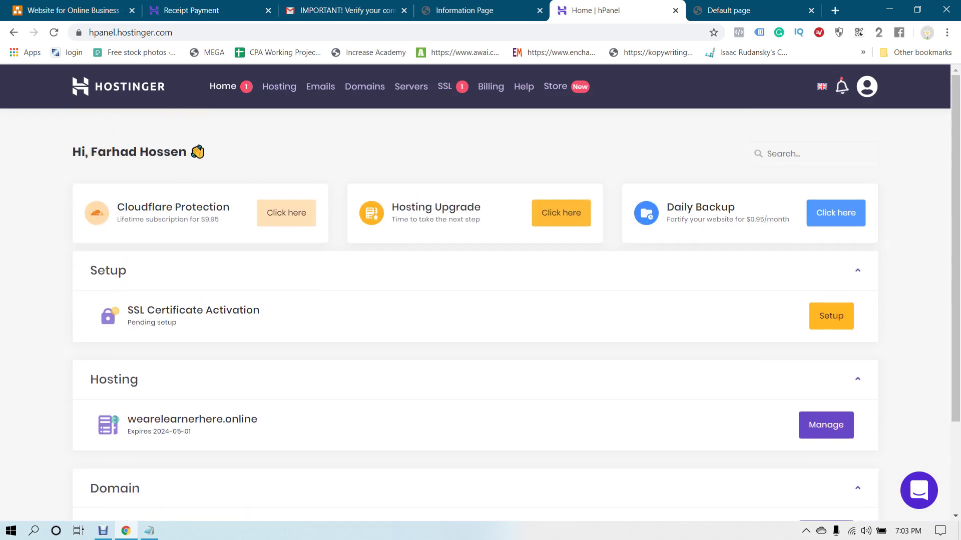
scroll(475, 301, down, 1)
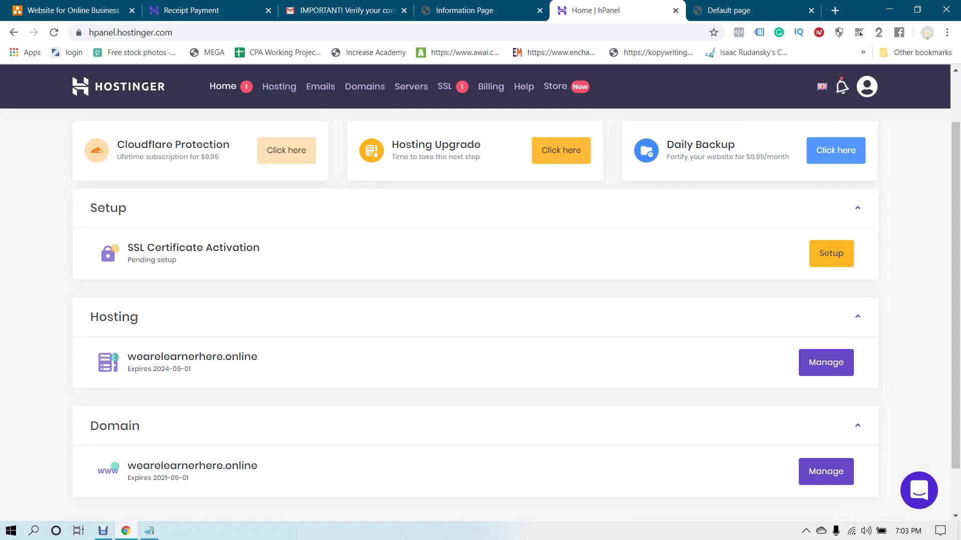
click(825, 363)
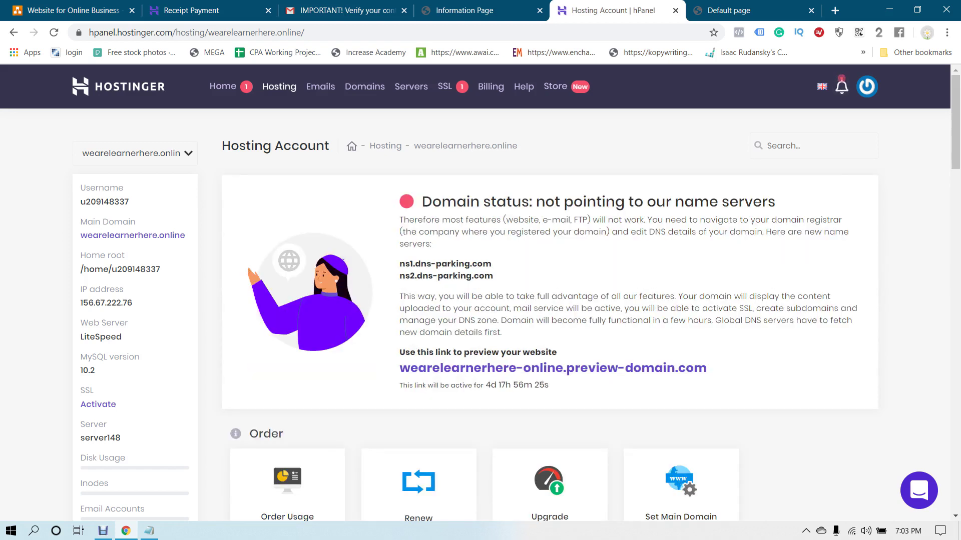
Preview the site's default page, then return to the hosting account page
click(553, 369)
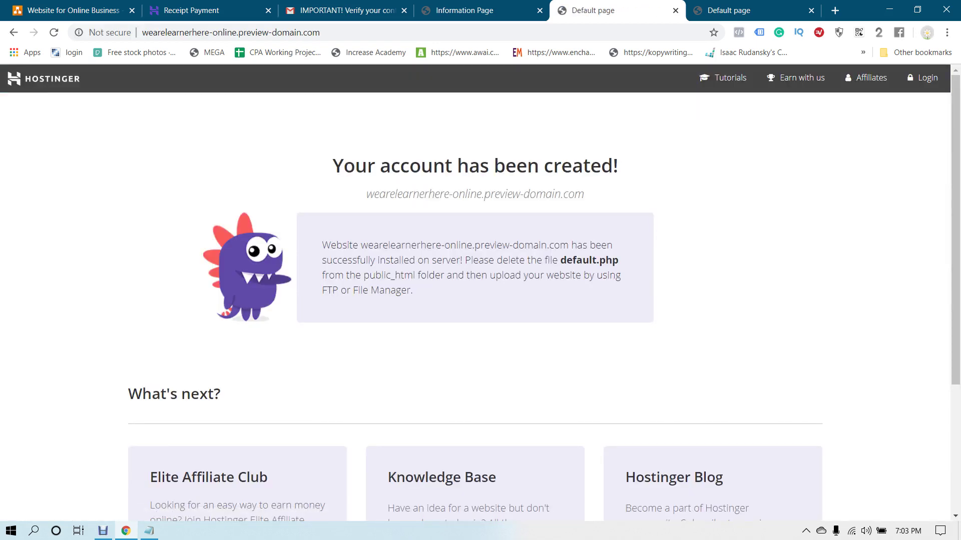
key(ctrl+shift+Tab)
key(ctrl+Tab)
scroll(480, 300, down, 4)
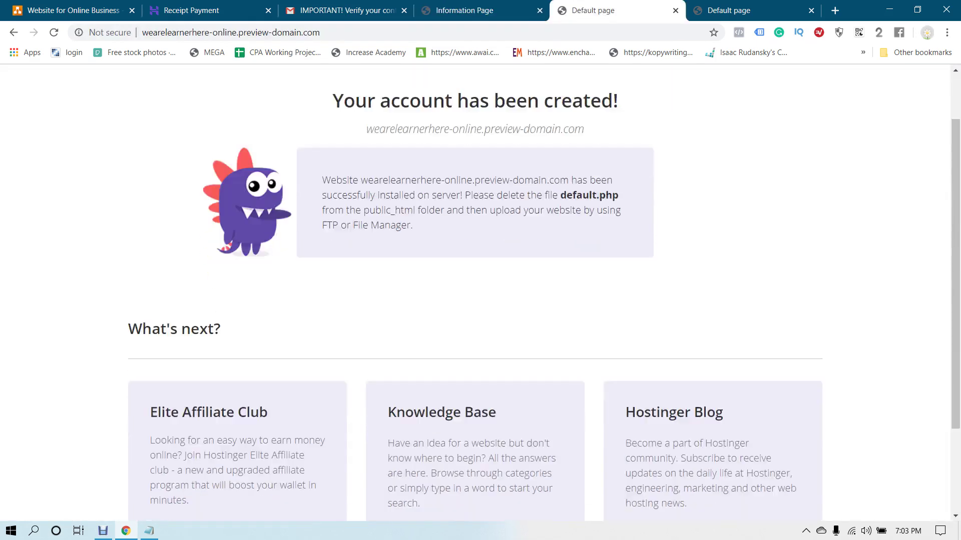
scroll(480, 300, up, 4)
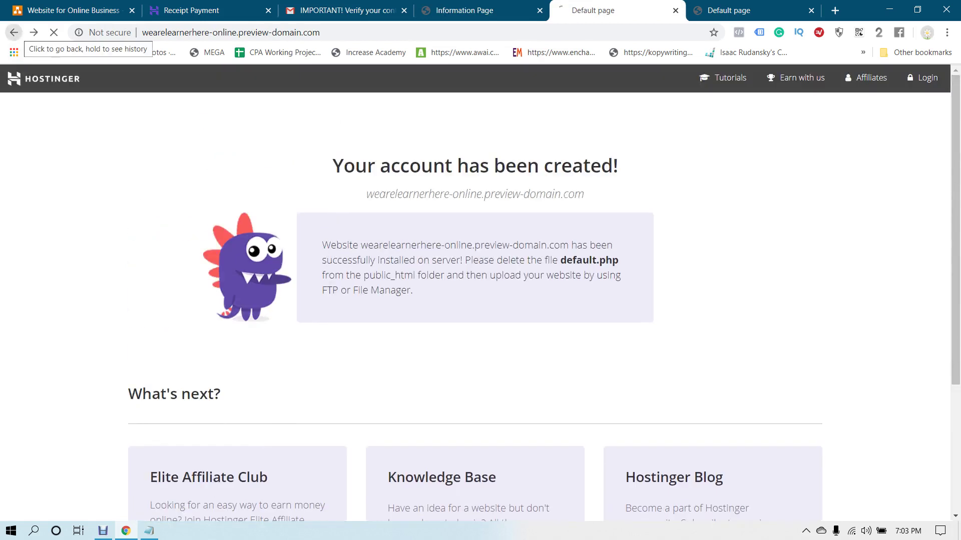
click(13, 32)
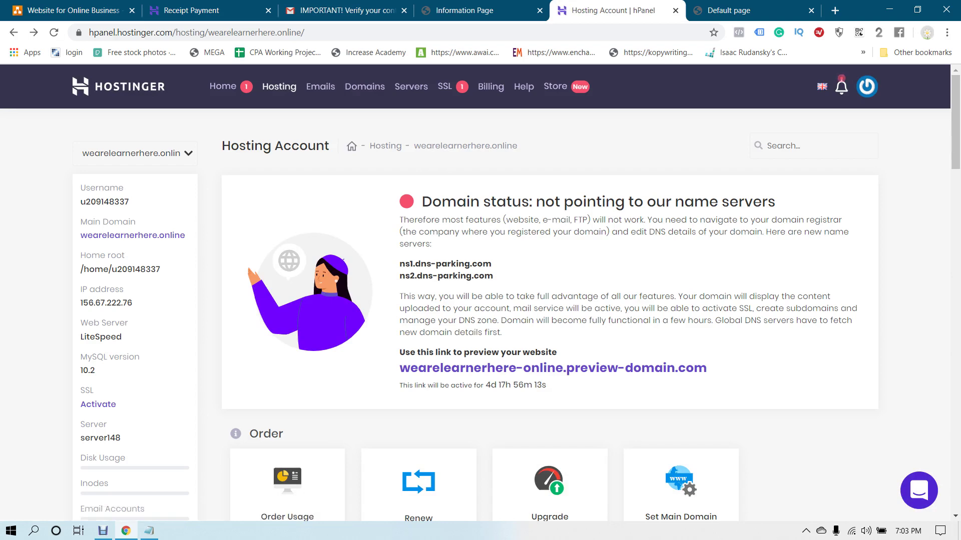
scroll(512, 312, down, 9)
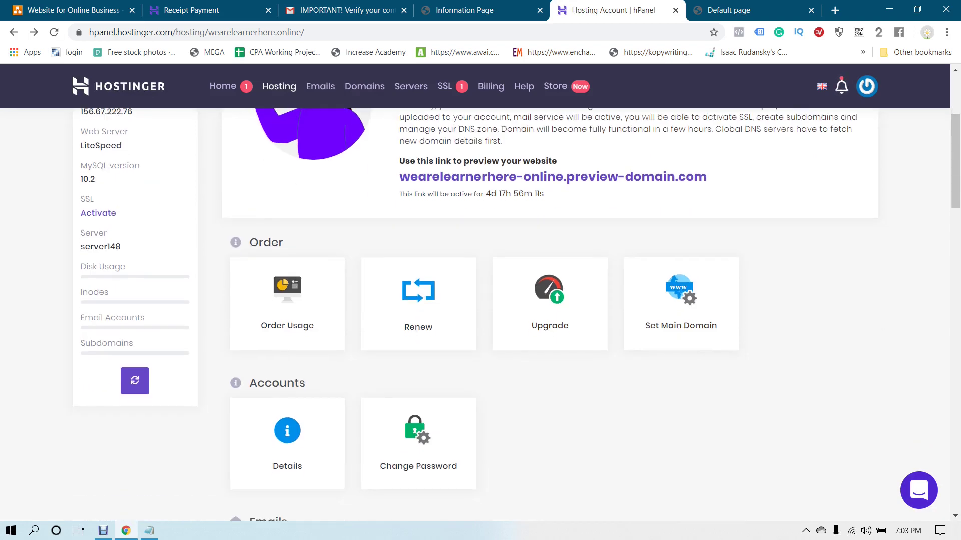
scroll(595, 315, down, 4)
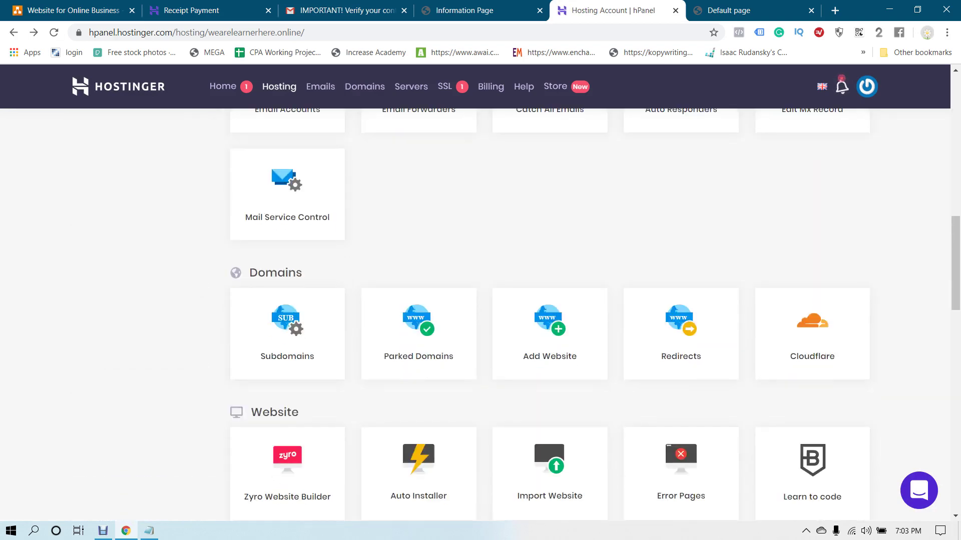
scroll(595, 314, up, 13)
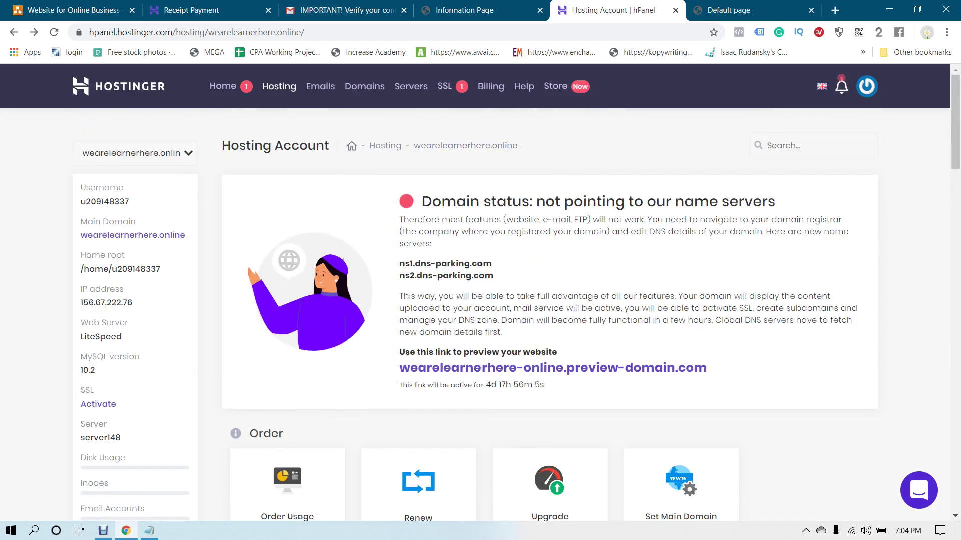
scroll(595, 315, down, 7)
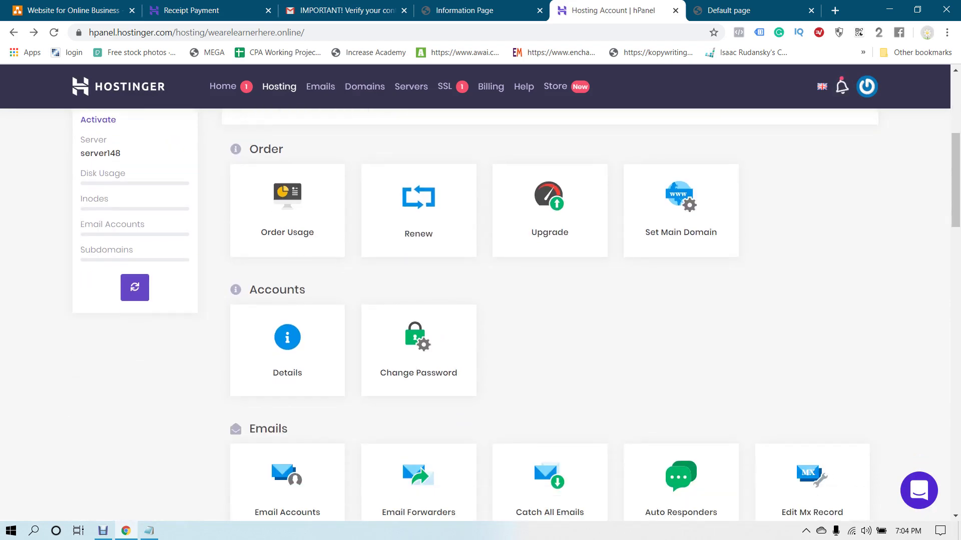
Add the line 'WordPress = CMS' to the Notepad notes
click(148, 530)
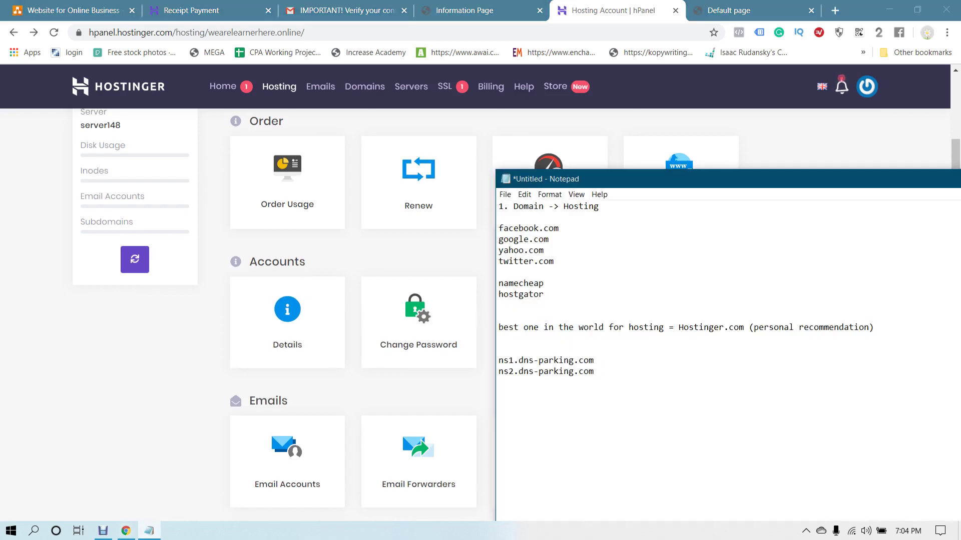
key(Return)
text(WordPress = CMS)
Open the Auto Installer from the Website section of the hosting page
key(alt+Tab)
scroll(480, 300, down, 1)
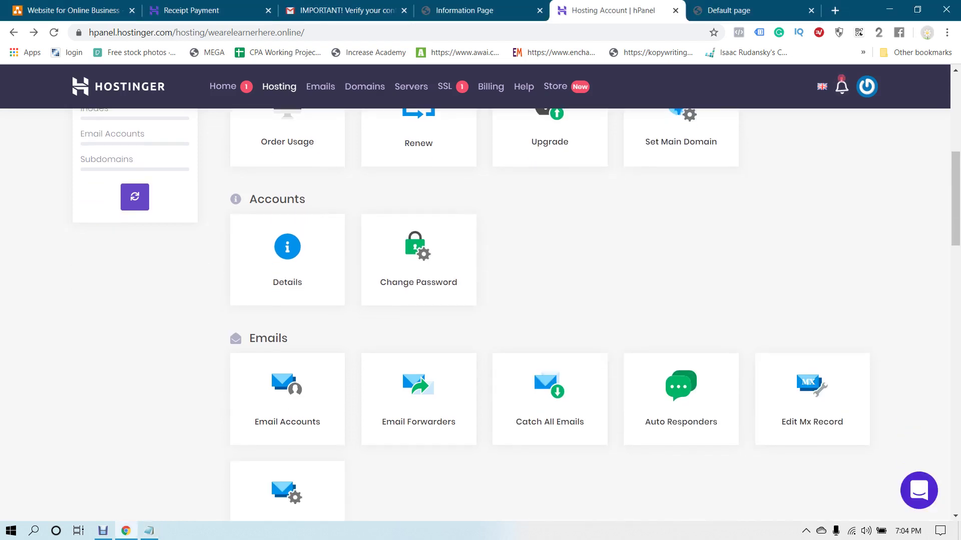
scroll(480, 300, down, 4)
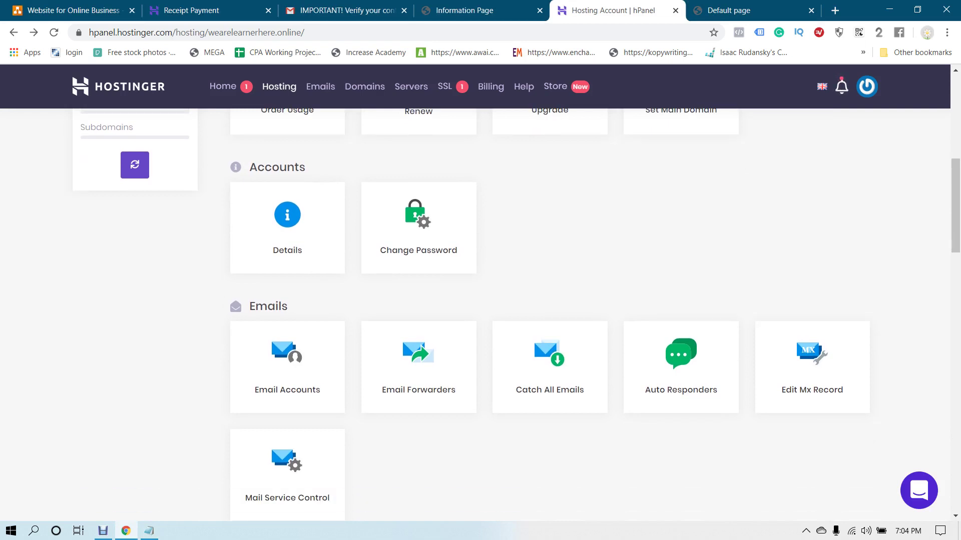
scroll(480, 301, down, 5)
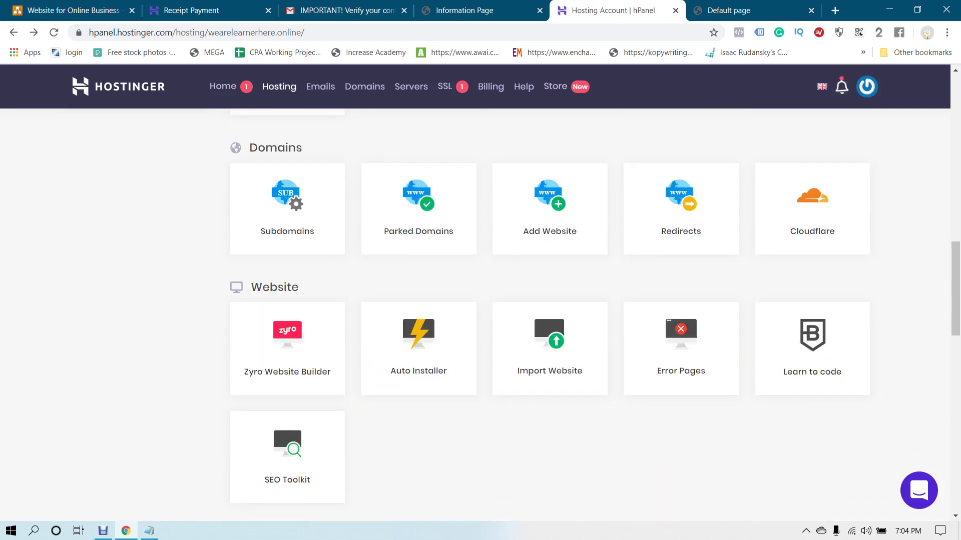
scroll(480, 300, up, 10)
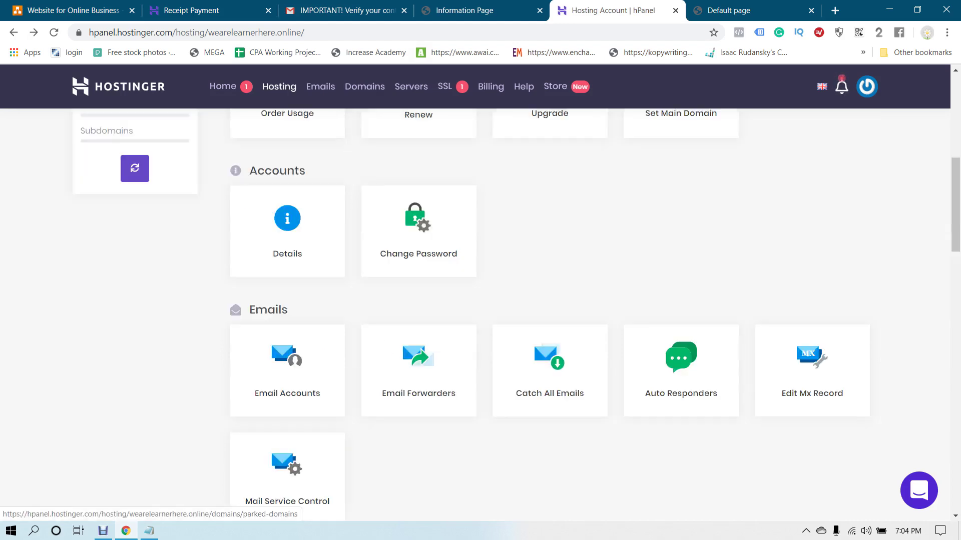
scroll(480, 300, down, 15)
scroll(419, 225, down, 6)
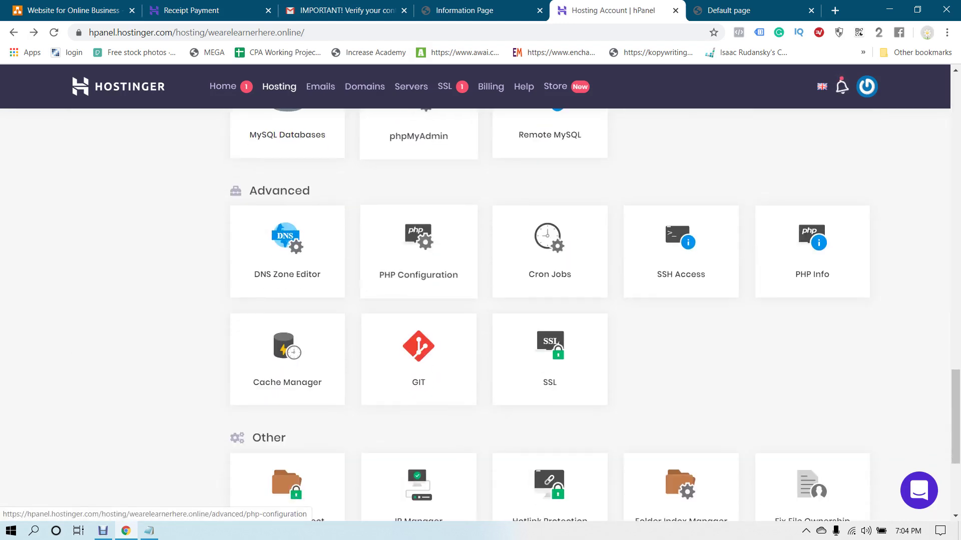
scroll(419, 225, up, 6)
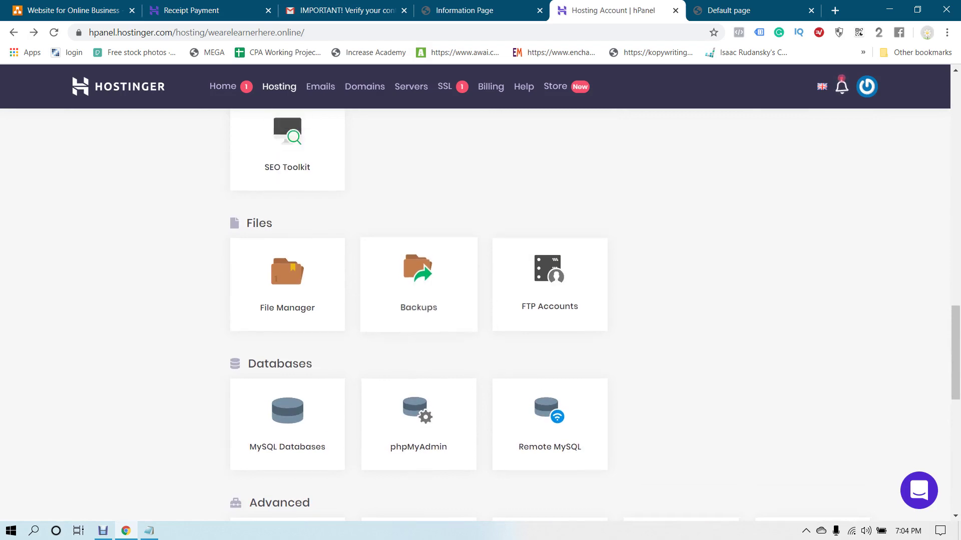
scroll(419, 225, down, 10)
scroll(418, 300, up, 11)
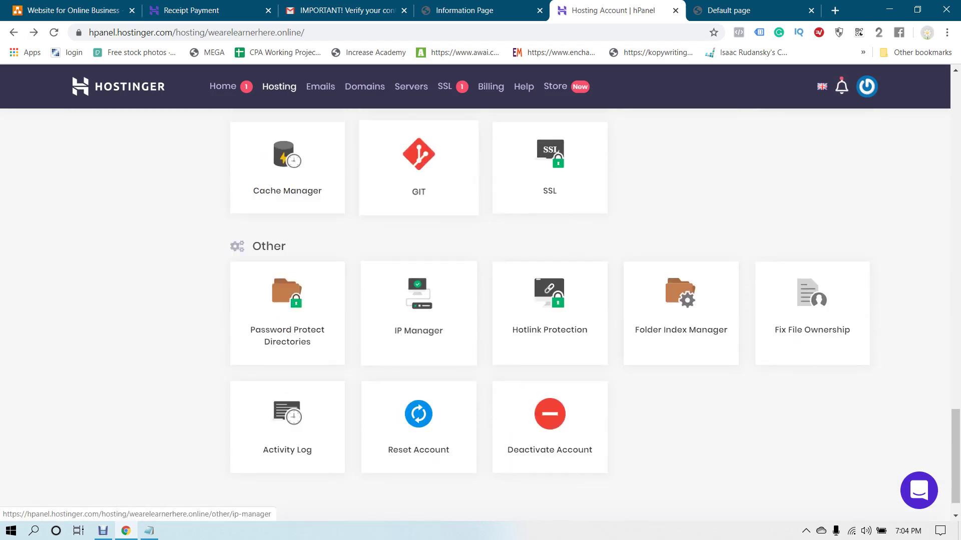
scroll(418, 275, up, 4)
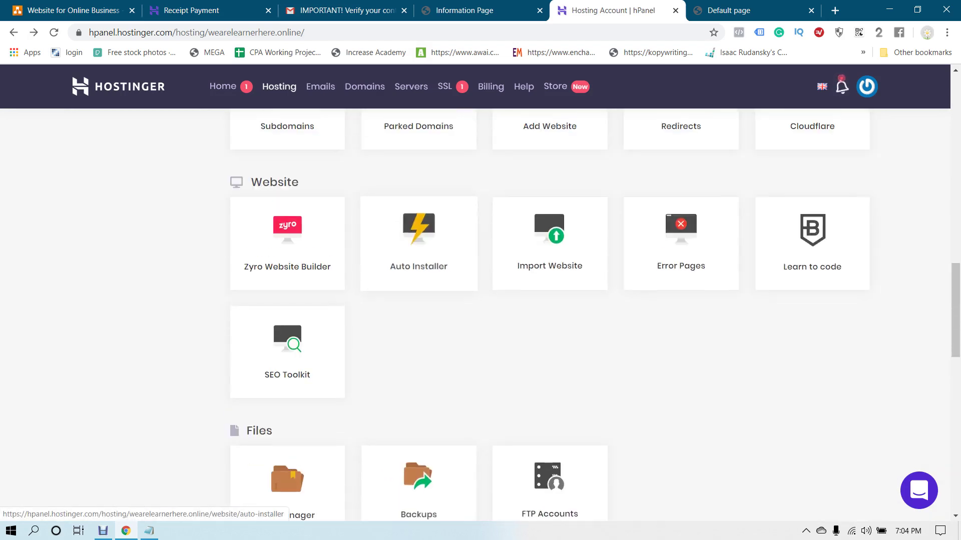
click(419, 243)
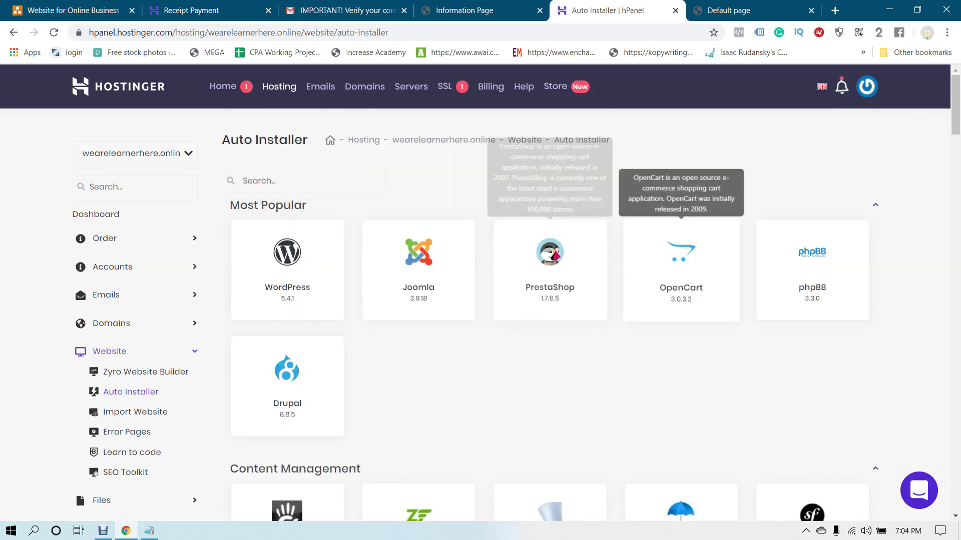
Pick WordPress under Most Popular in the Auto Installer to open its install form
scroll(550, 300, down, 3)
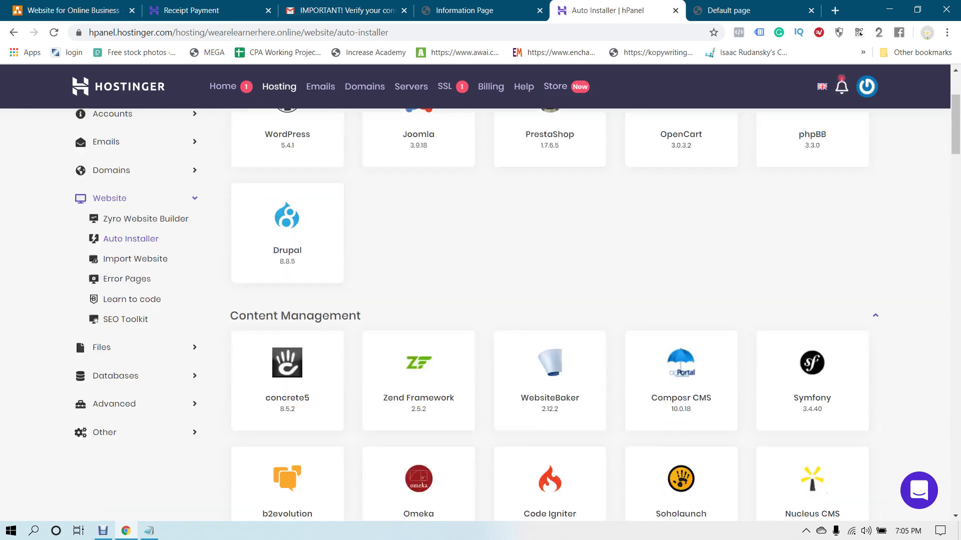
scroll(418, 280, up, 4)
click(287, 270)
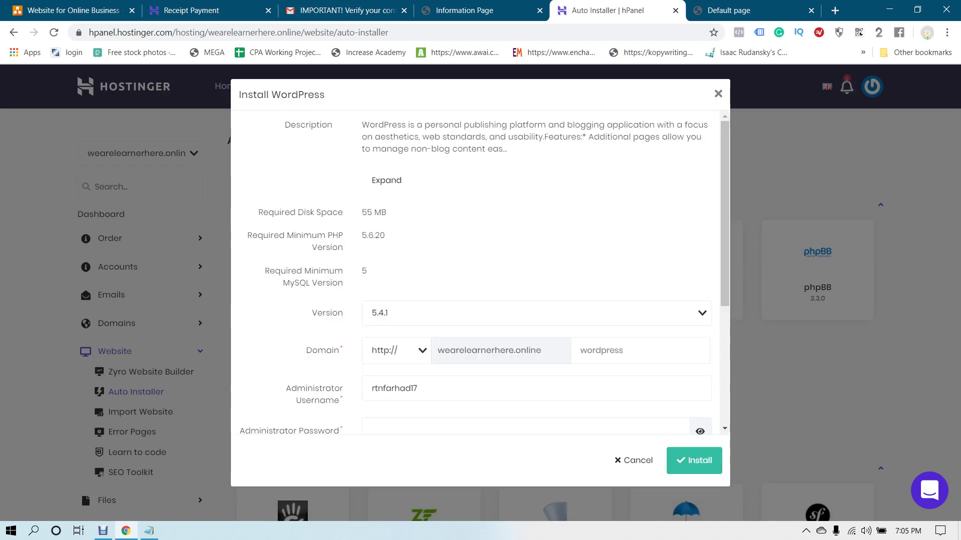
Leave the install path empty for the domain root and keep WordPress version 5.4.1
drag(541, 350, 464, 351)
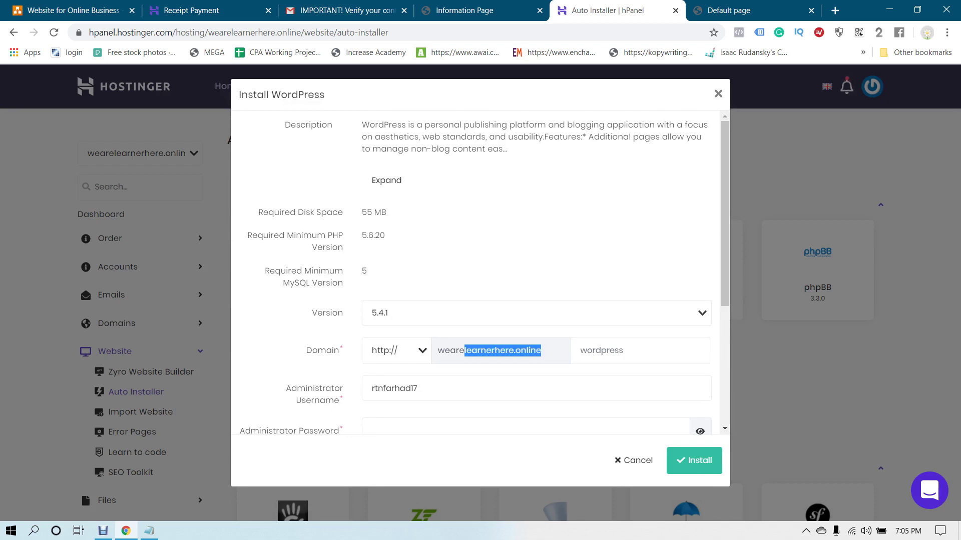
click(464, 350)
click(580, 350)
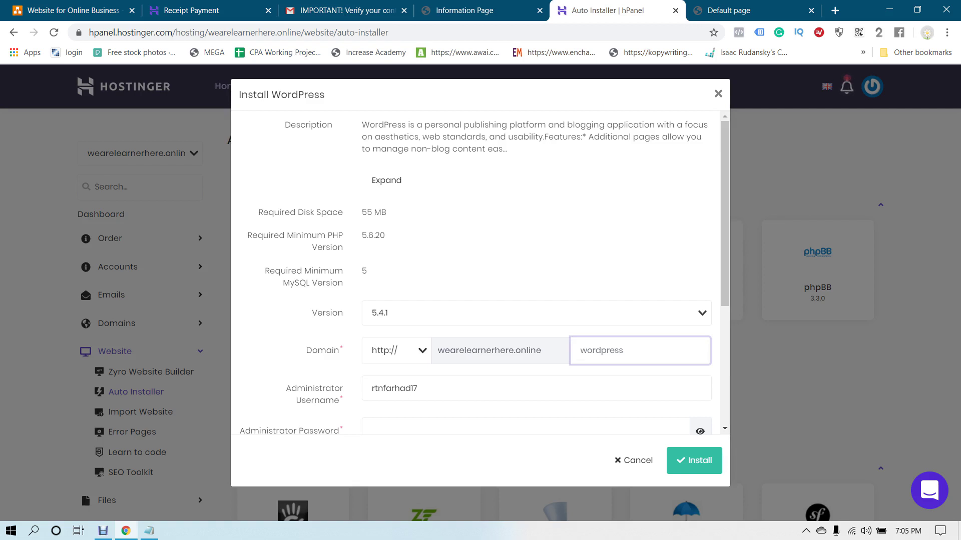
text(wordpress)
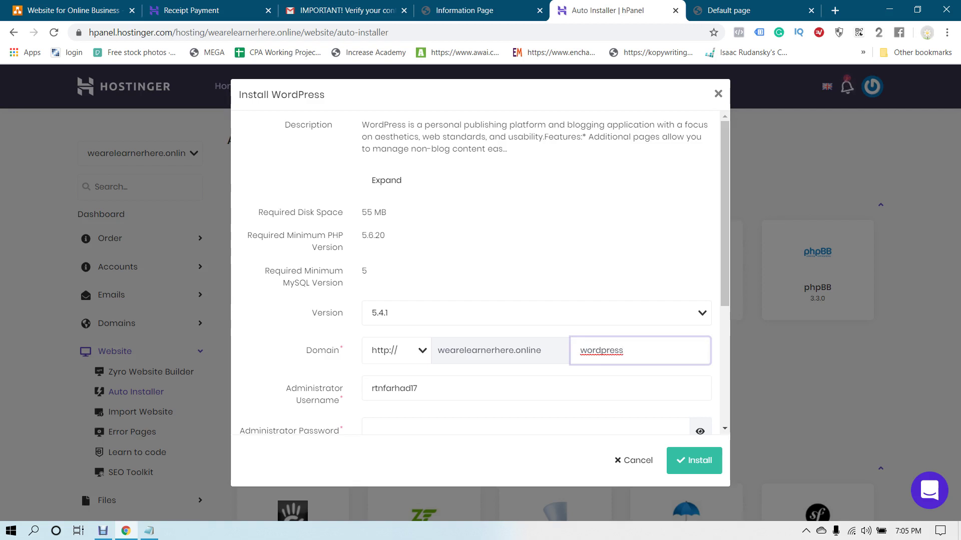
key(ctrl+a)
key(BackSpace)
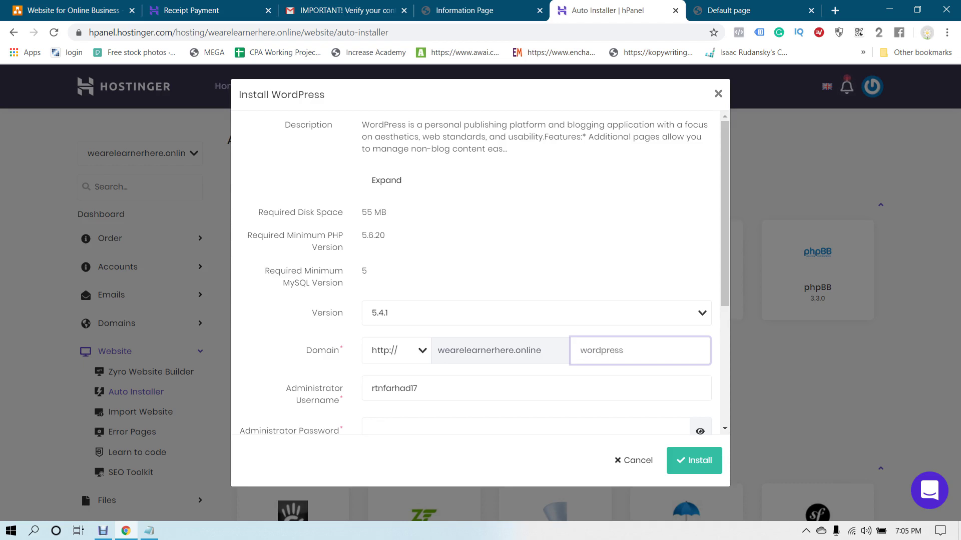
scroll(475, 273, down, 3)
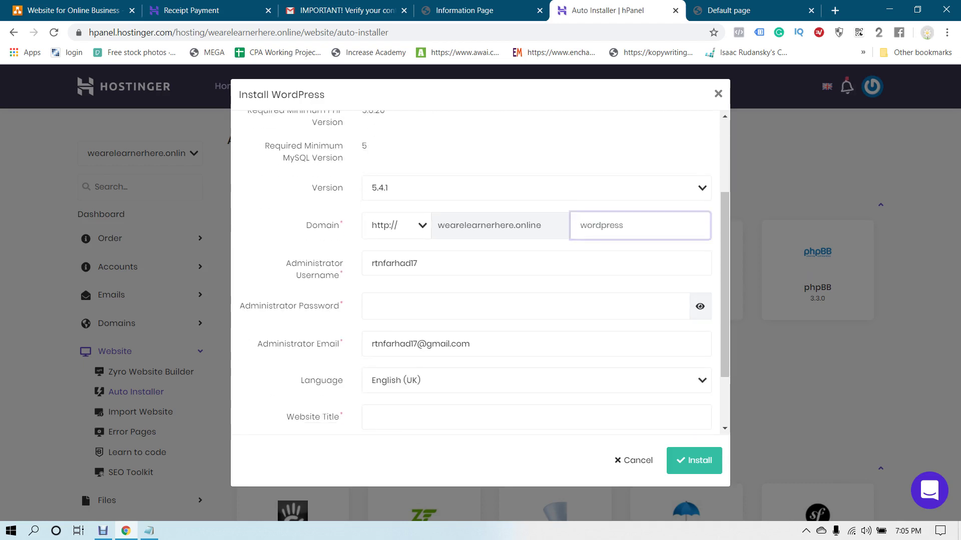
click(701, 189)
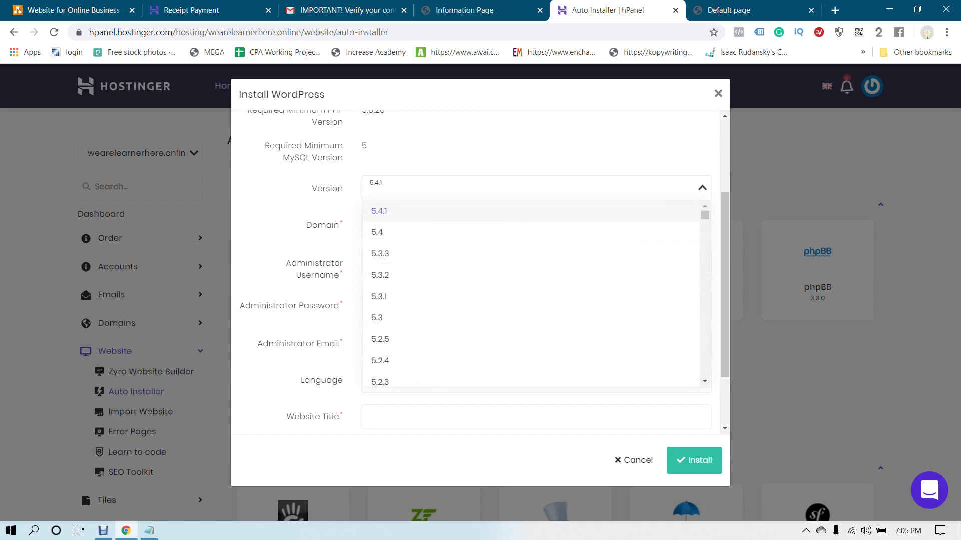
key(Return)
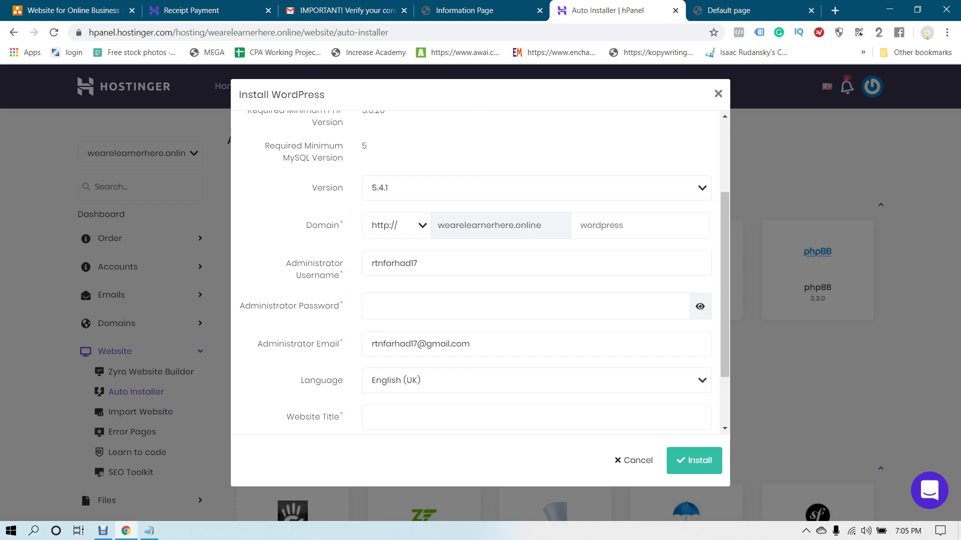
Set the administrator username to 'admin' and generate a visible random password
key(Tab)
key(BackSpace)
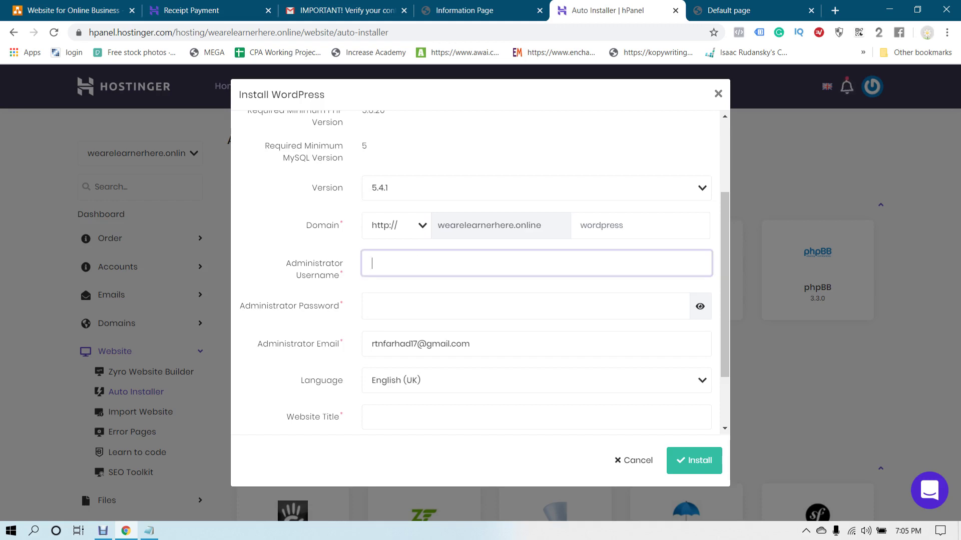
text(admin)
key(Tab)
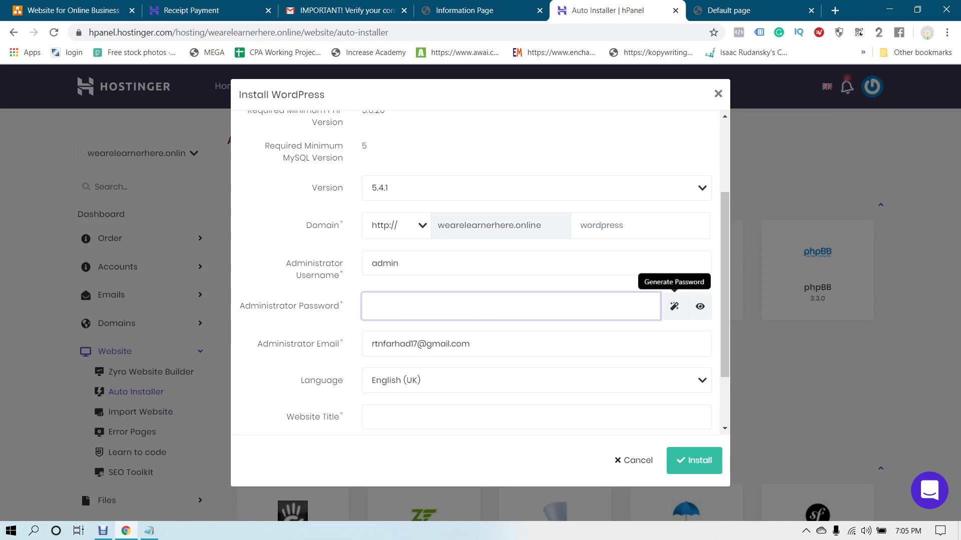
click(674, 306)
click(699, 306)
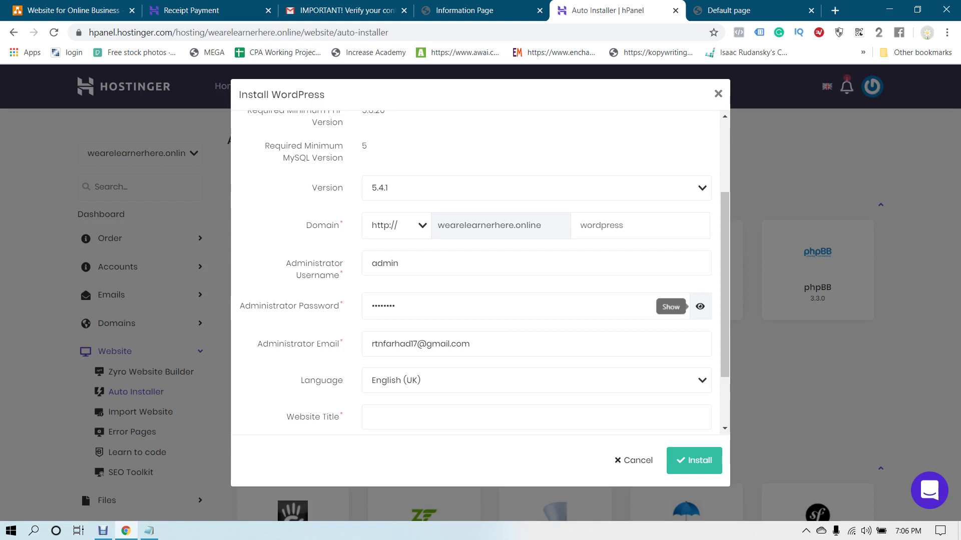
click(700, 307)
drag(415, 306, 371, 307)
key(ctrl+c)
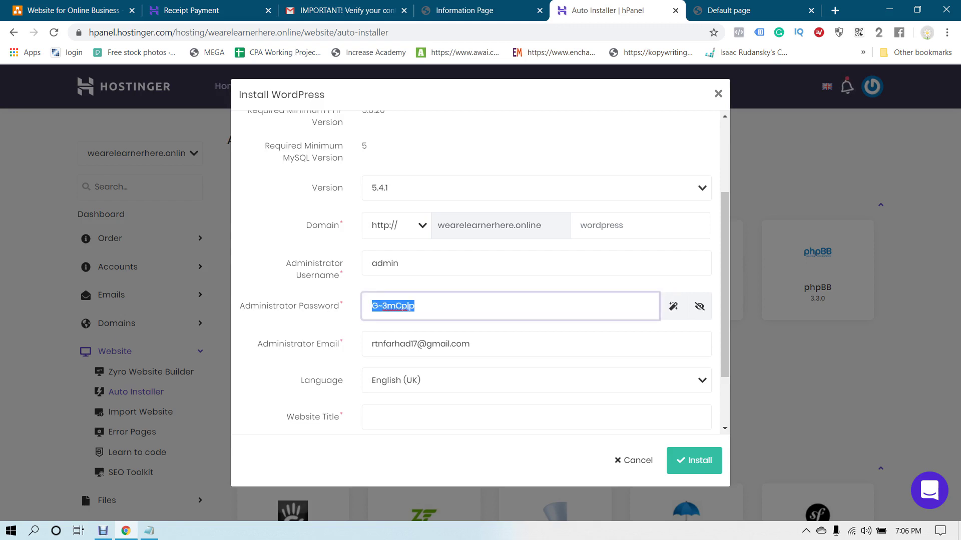
Paste the generated administrator password into the Notepad notes
click(148, 531)
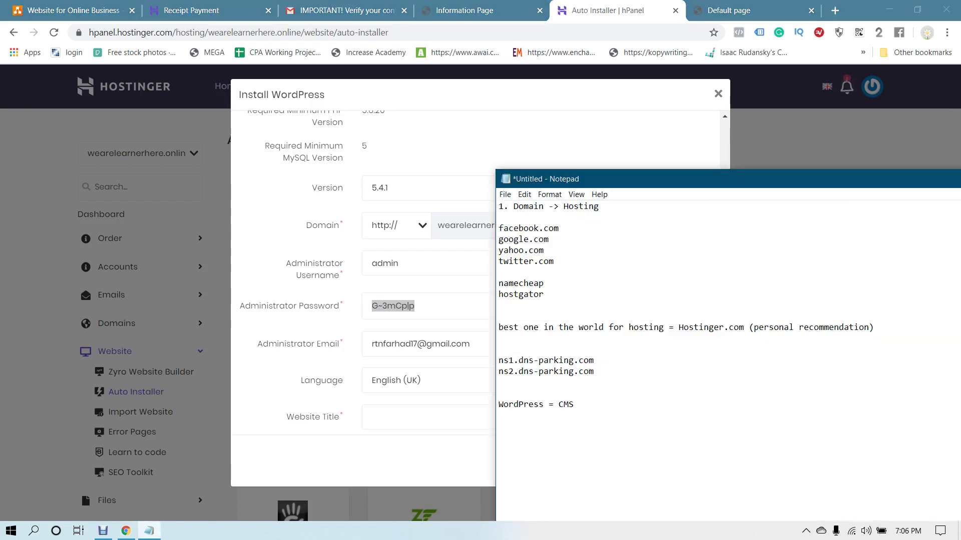
key(Return)
key(ctrl+v)
key(alt+Tab)
Set the site language to English (United States)
click(535, 344)
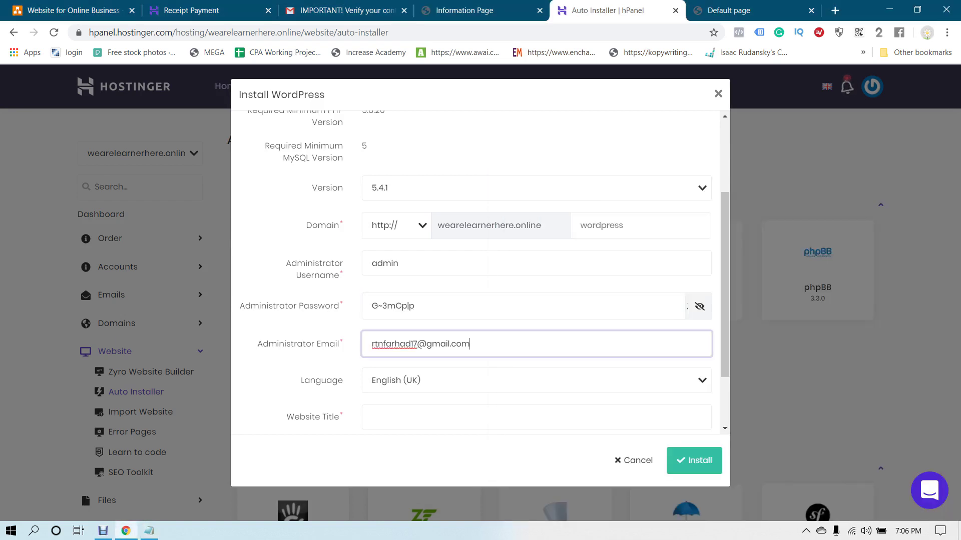
scroll(480, 275, down, 2)
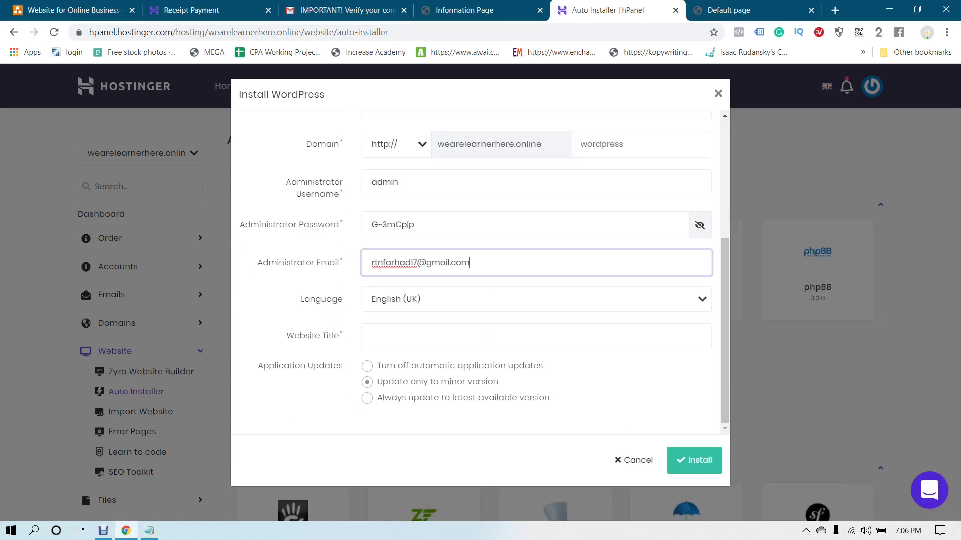
key(Tab)
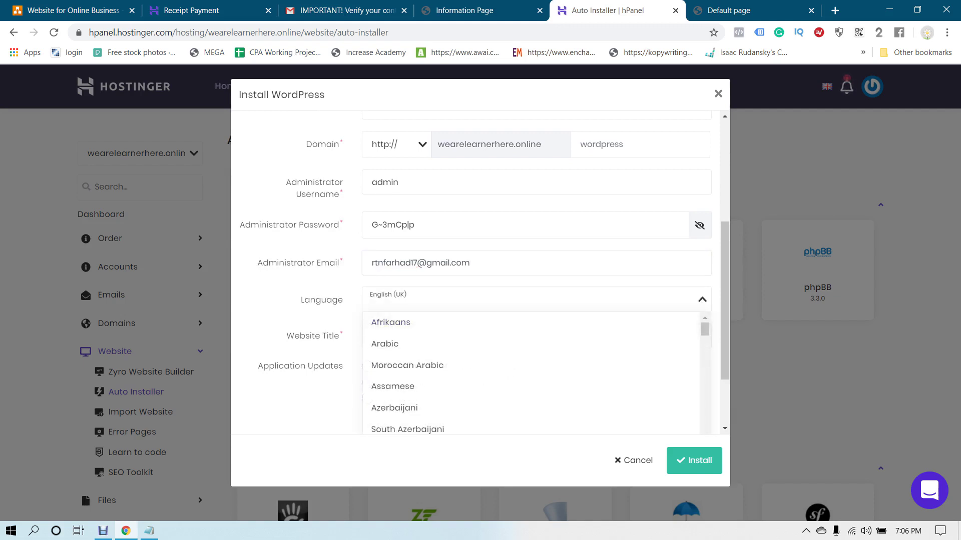
text(eng)
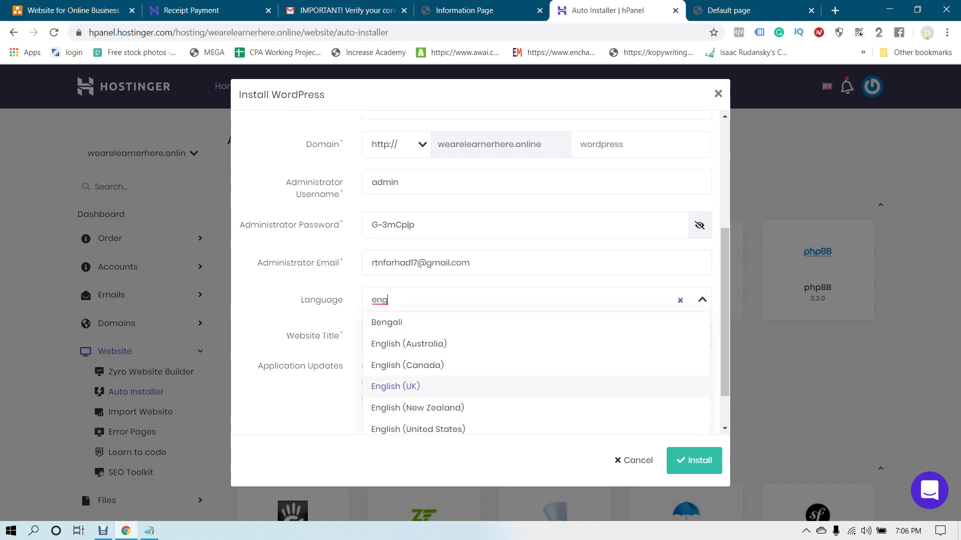
scroll(500, 371, down, 1)
click(418, 376)
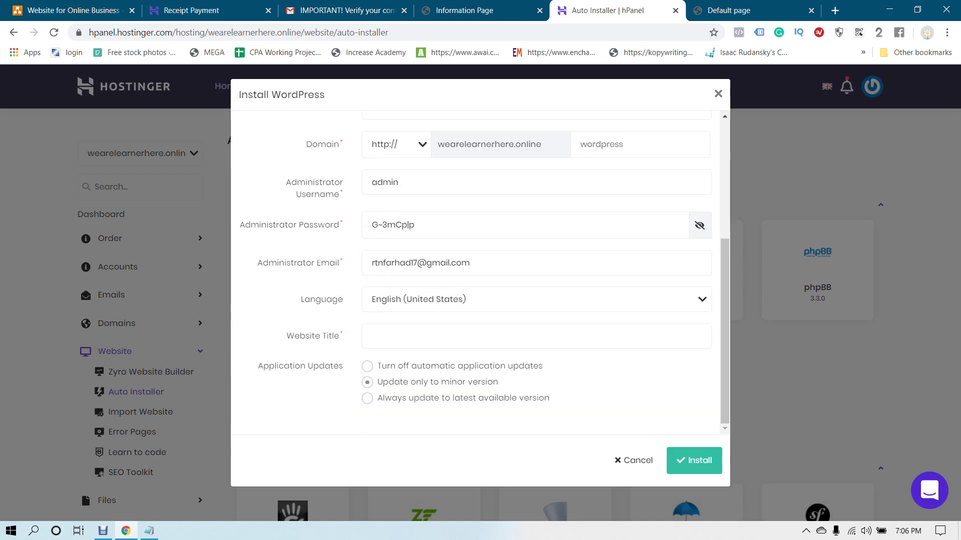
Enter the website title 'My New WordPress Website' and submit the install
click(536, 336)
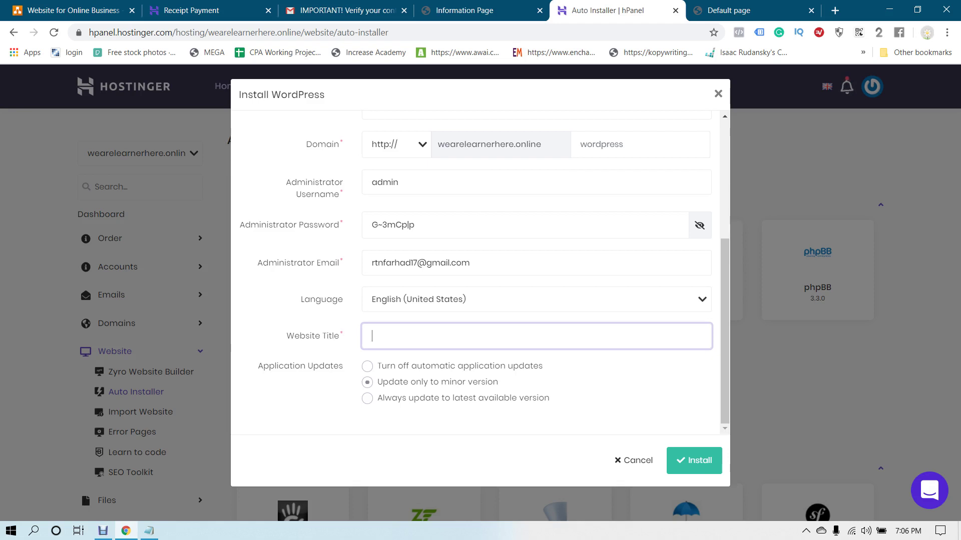
double_click(341, 261)
click(341, 262)
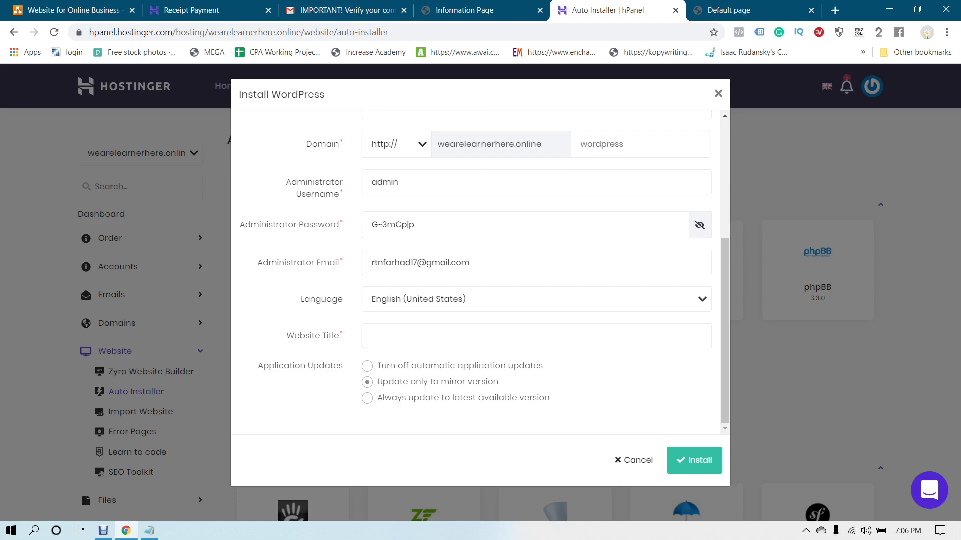
click(535, 336)
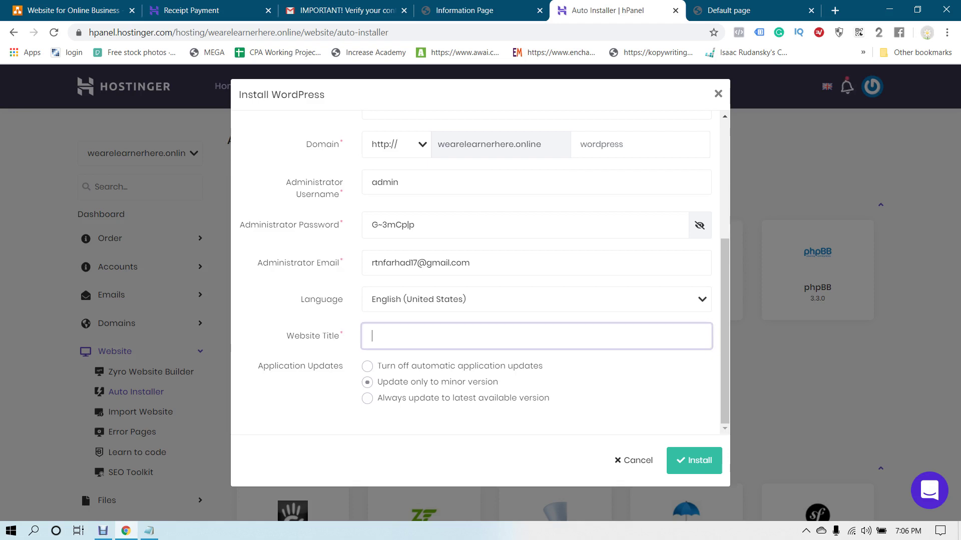
text(My New WordPress Website)
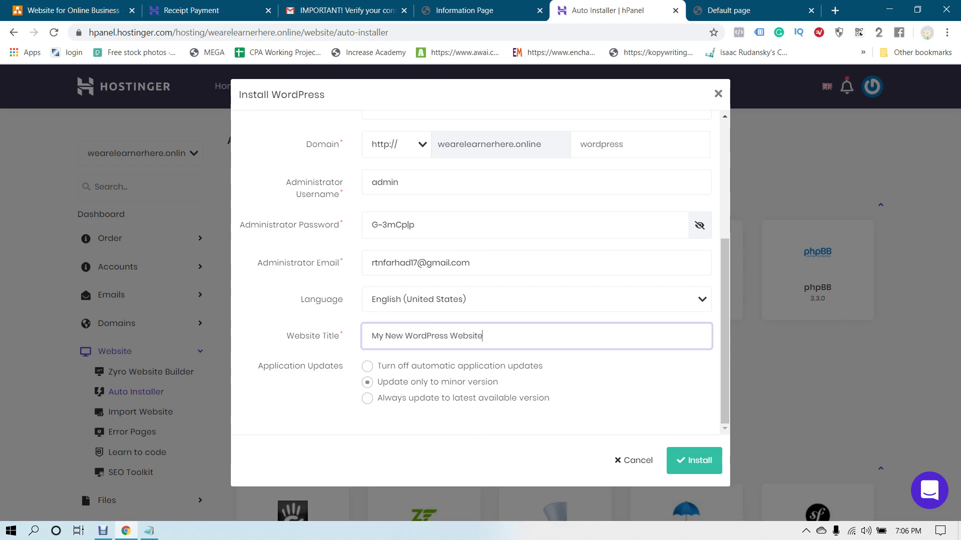
key(Return)
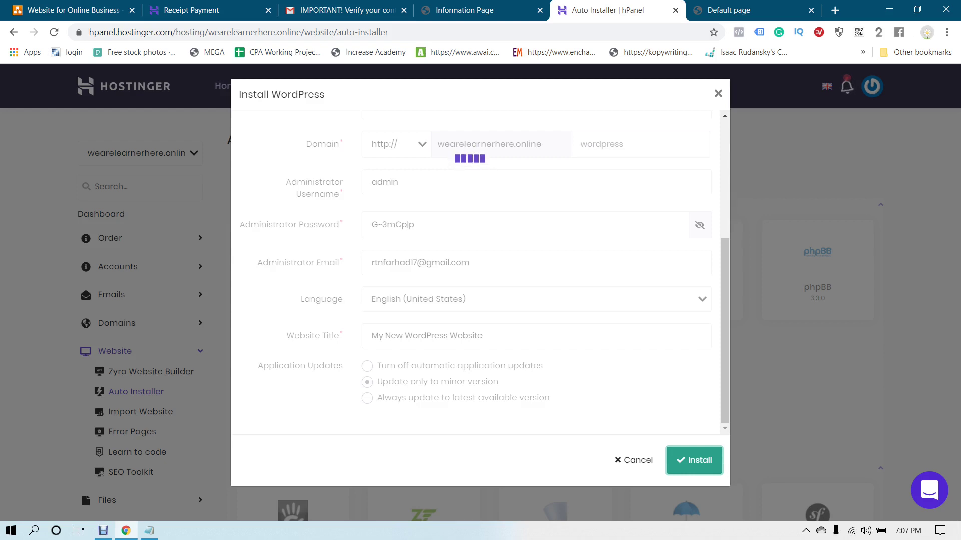
Close the finished WordPress installer to view the installed applications
scroll(481, 275, up, 4)
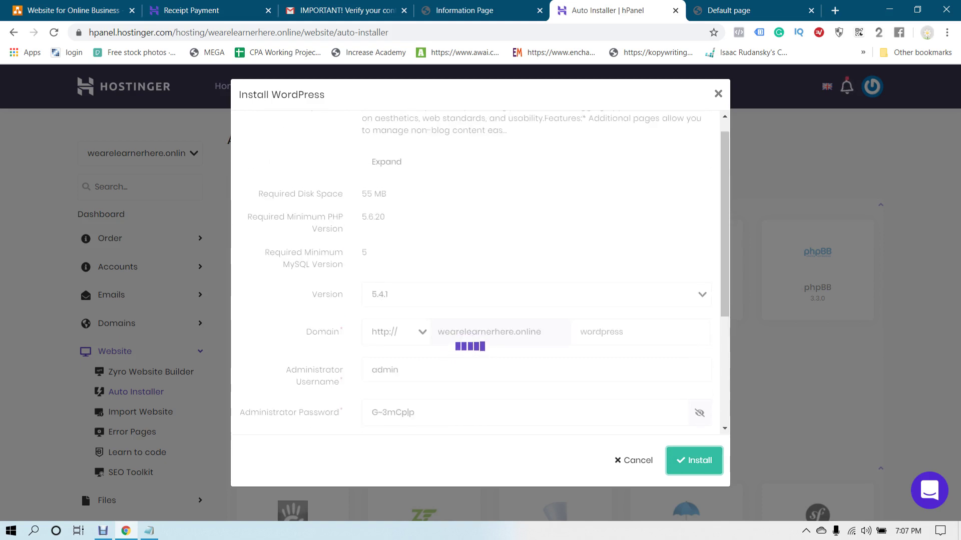
scroll(480, 276, down, 4)
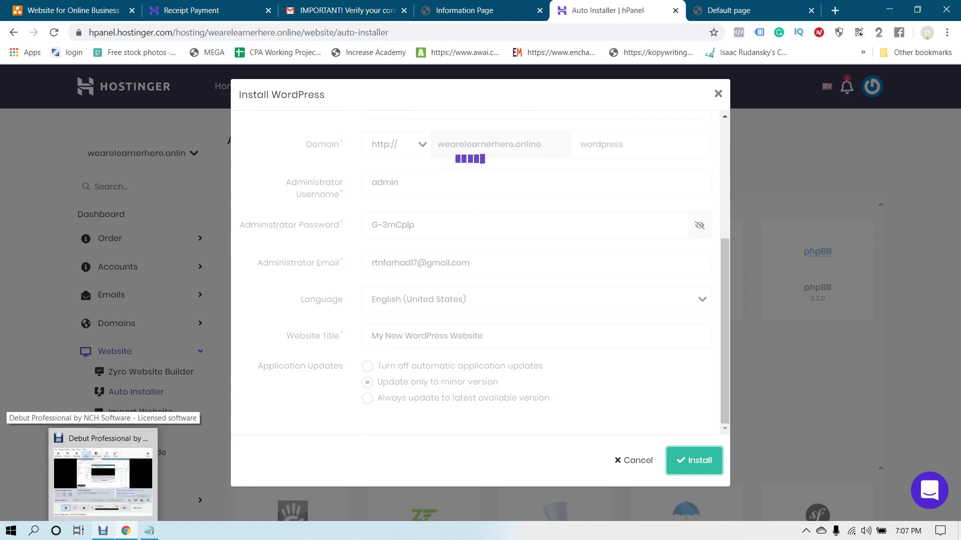
click(105, 475)
click(357, 390)
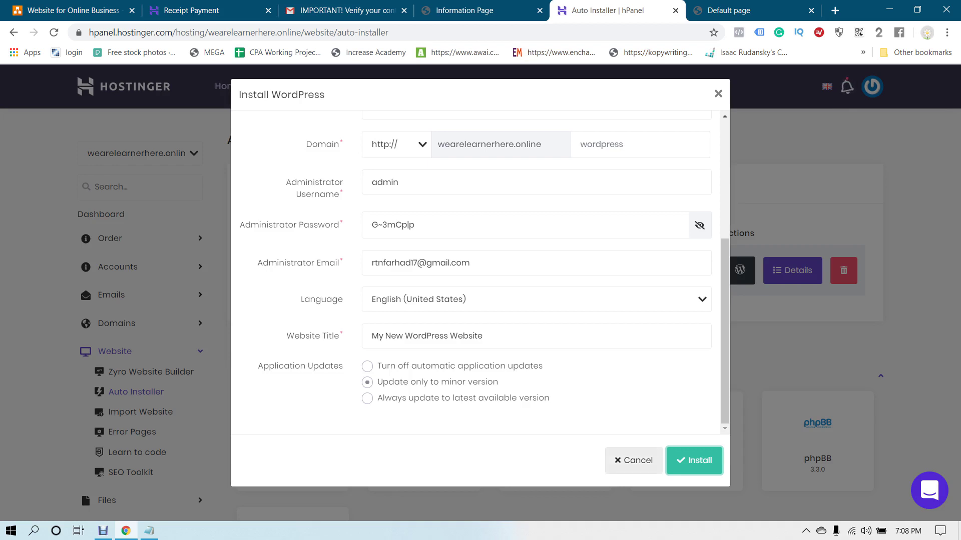
click(633, 460)
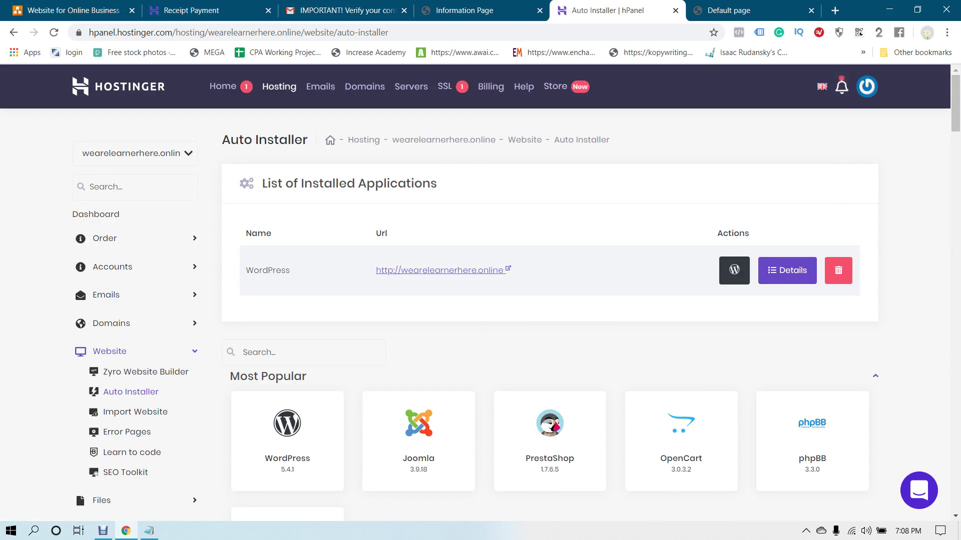
Open the new site in a new tab, retry loading it, and return to the Auto Installer tab
click(441, 271)
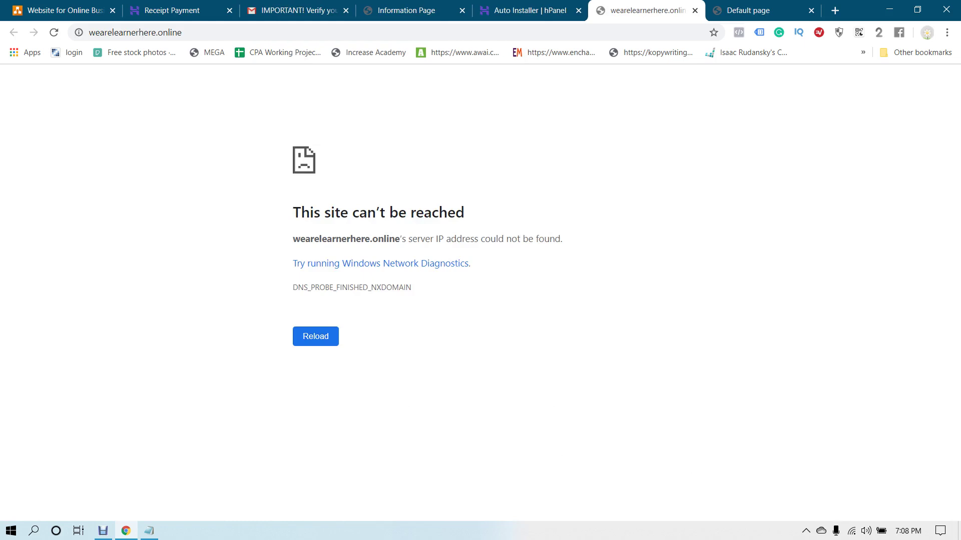
click(136, 32)
key(Return)
key(ctrl+l)
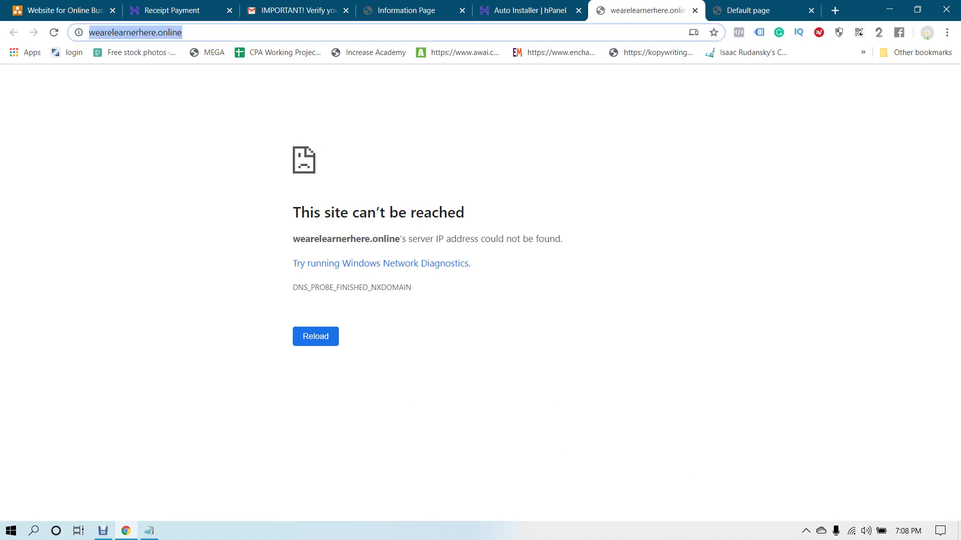
key(Return)
key(ctrl+shift+Tab)
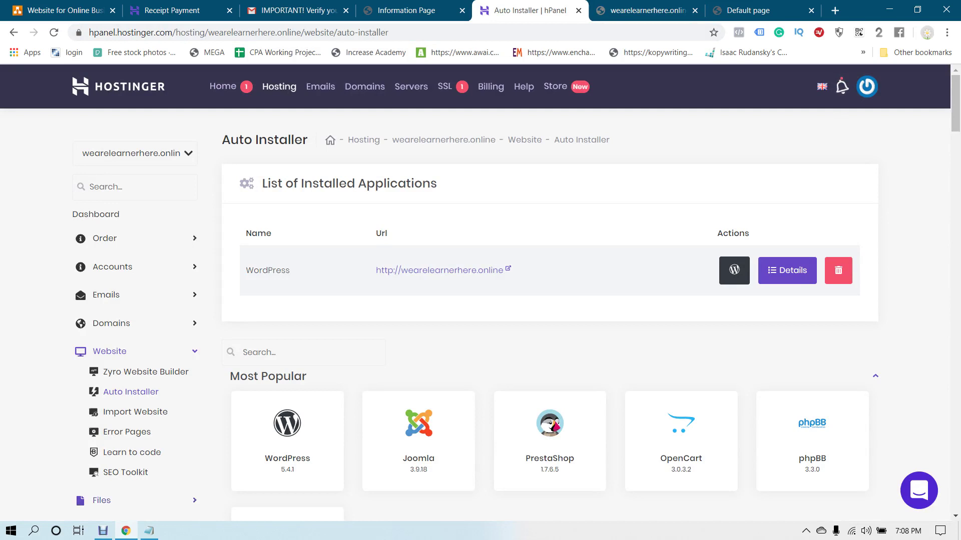
click(103, 531)
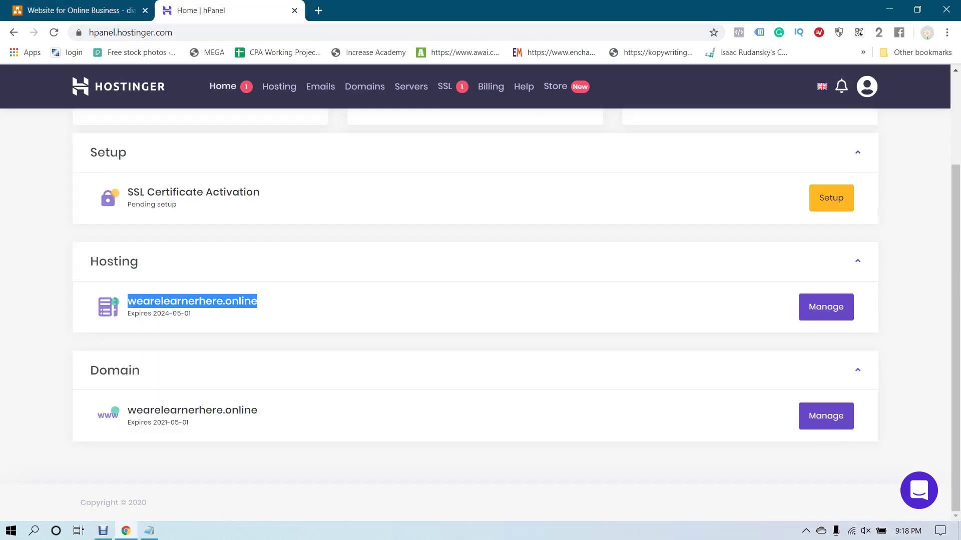
Unmute the speakers, then open wearelearnerhere.online in a new tab from the selected domain's context menu
click(865, 531)
click(756, 504)
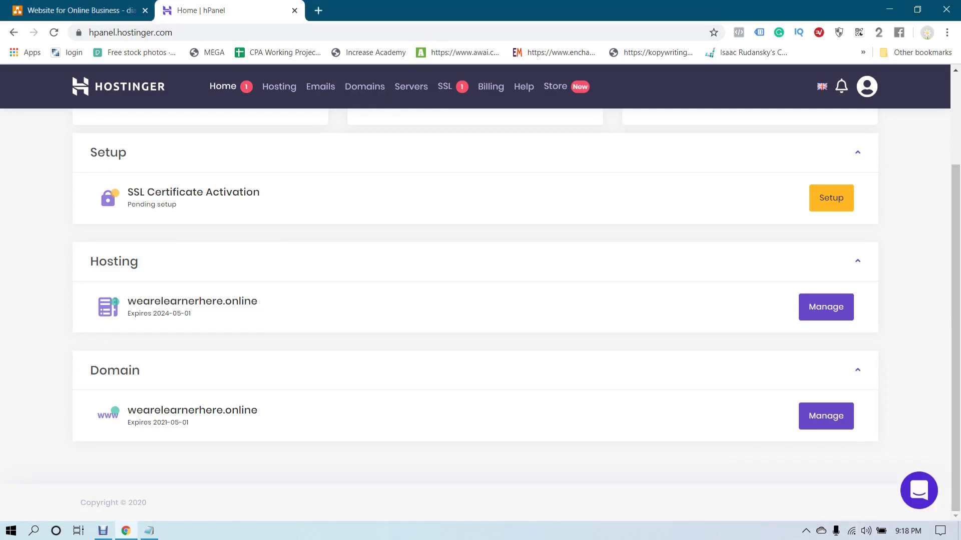
drag(128, 300, 257, 301)
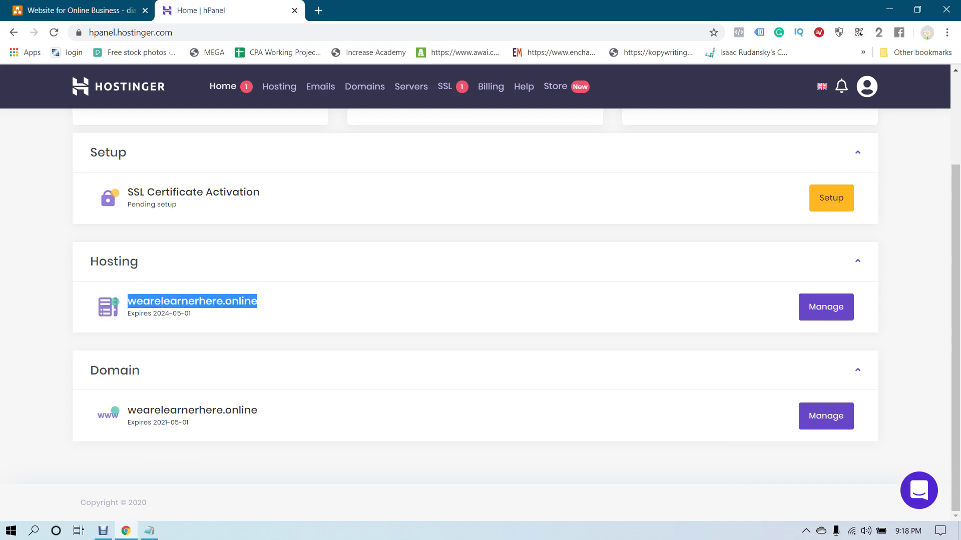
right_click(228, 303)
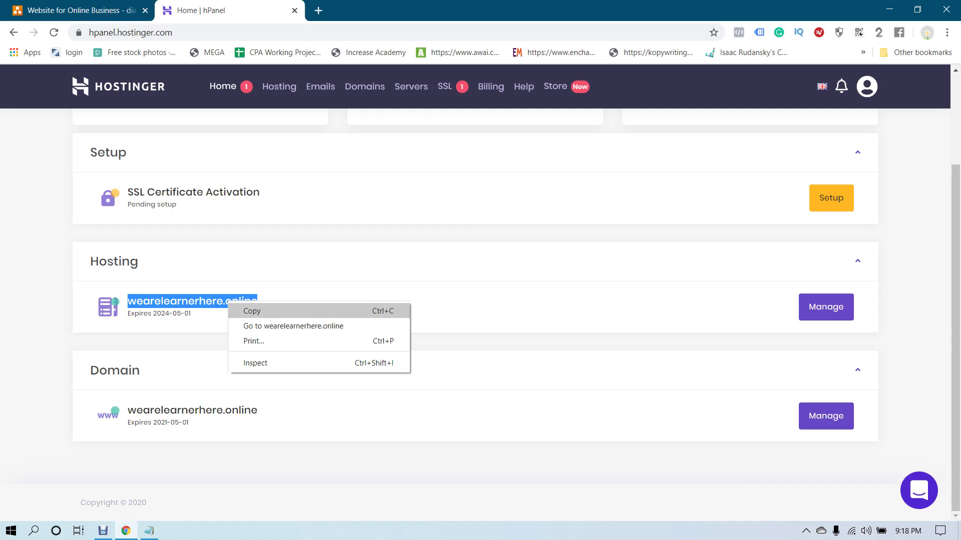
click(293, 325)
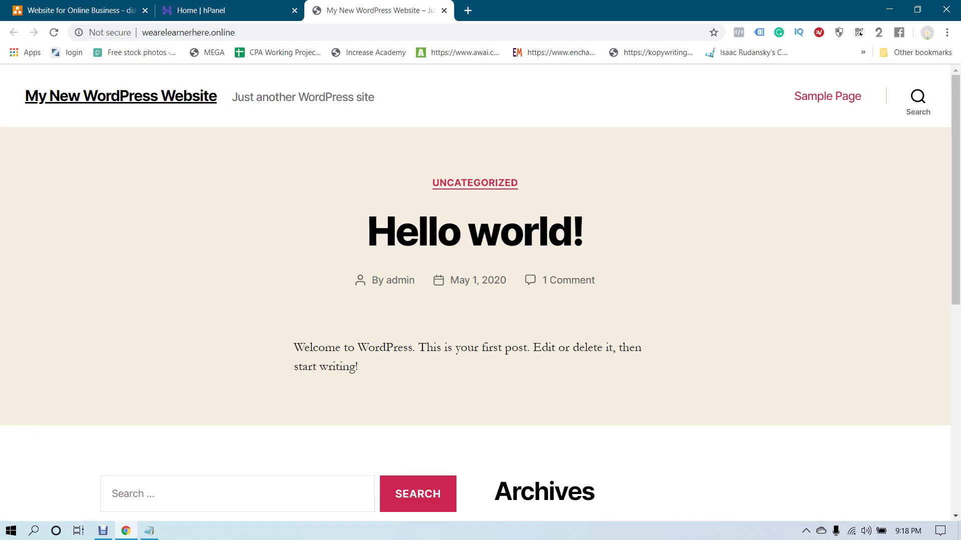
click(220, 10)
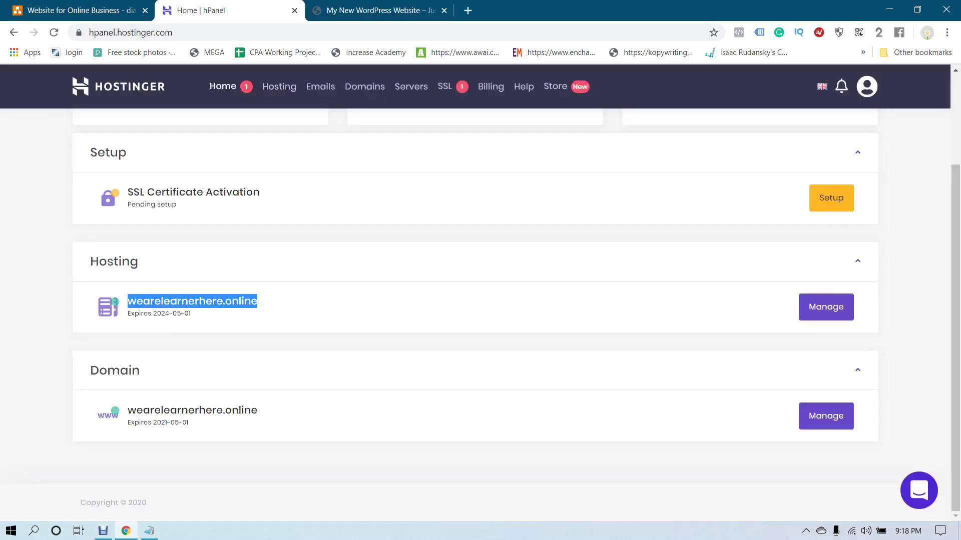
Start the SSL certificate setup and log in with the account e-mail and password
click(831, 198)
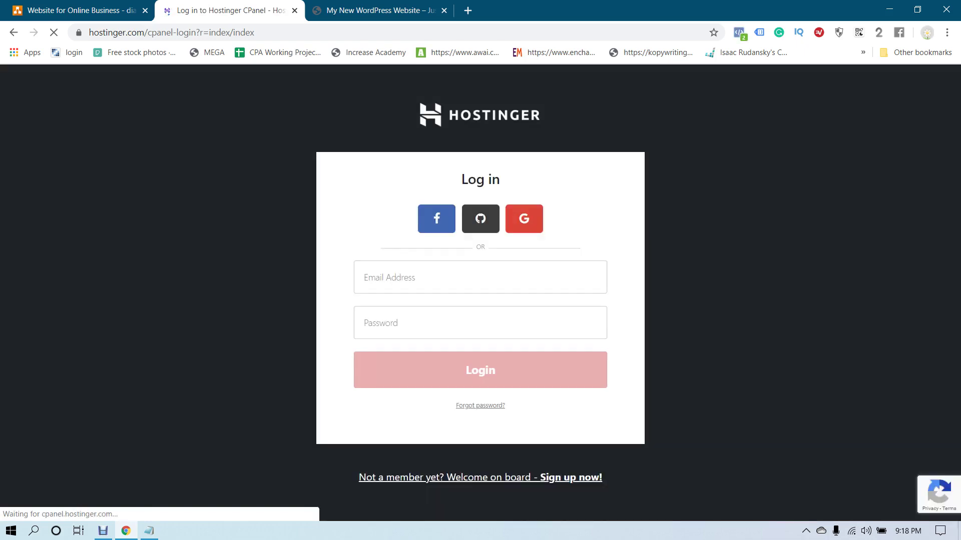
click(481, 371)
click(451, 277)
text(rtnfarhad)
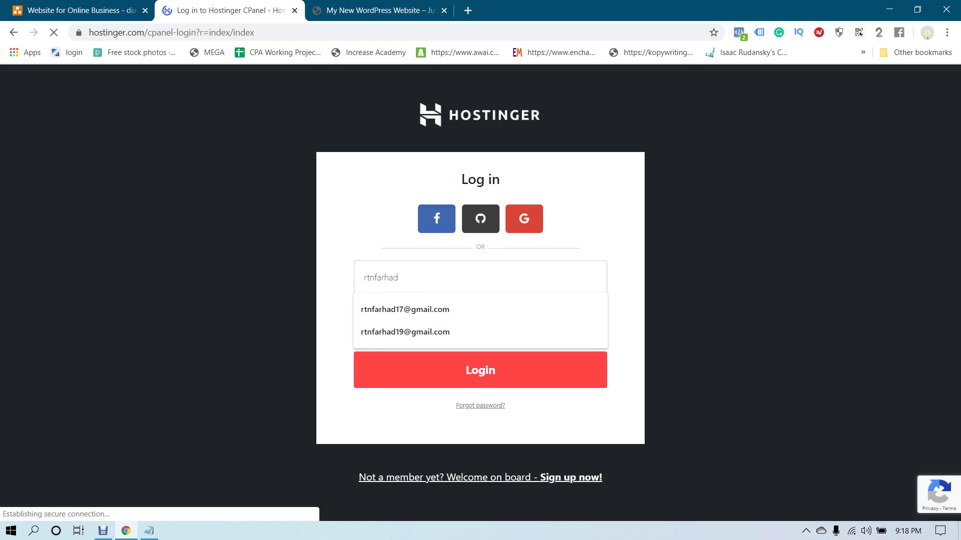
key(Down)
key(Return)
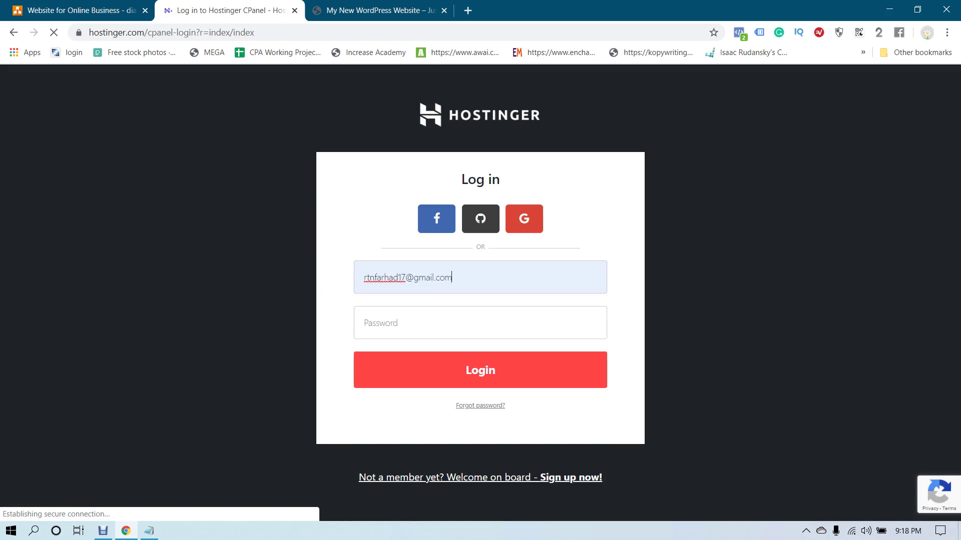
text(••••••••)
key(Return)
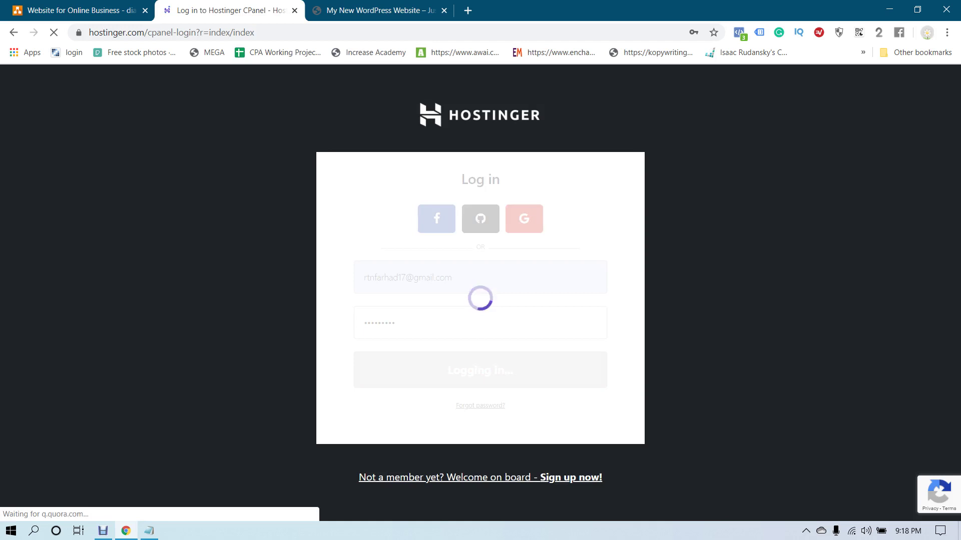
key(ctrl+Tab)
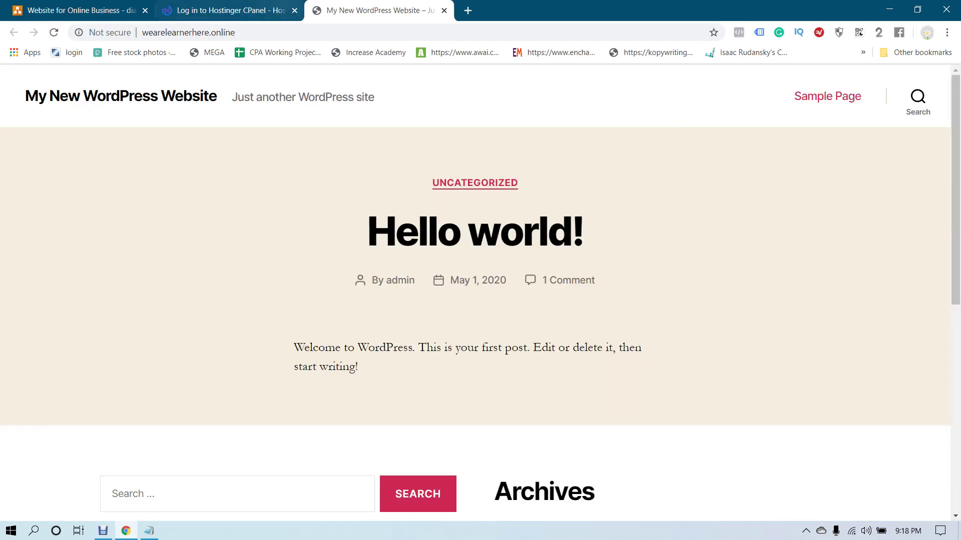
Run the SSL install setup with the wearelearnerhere.online account selected
key(ctrl+shift+Tab)
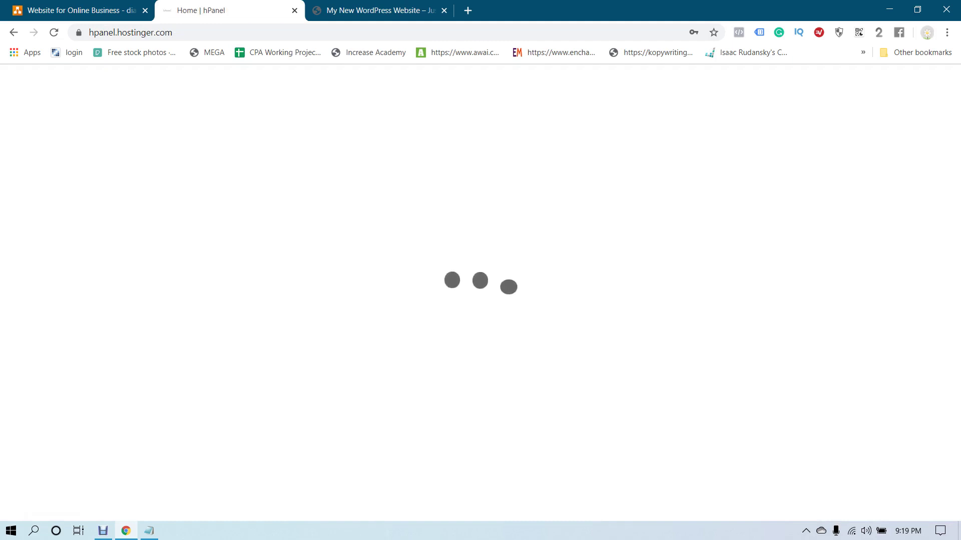
key(ctrl+Tab)
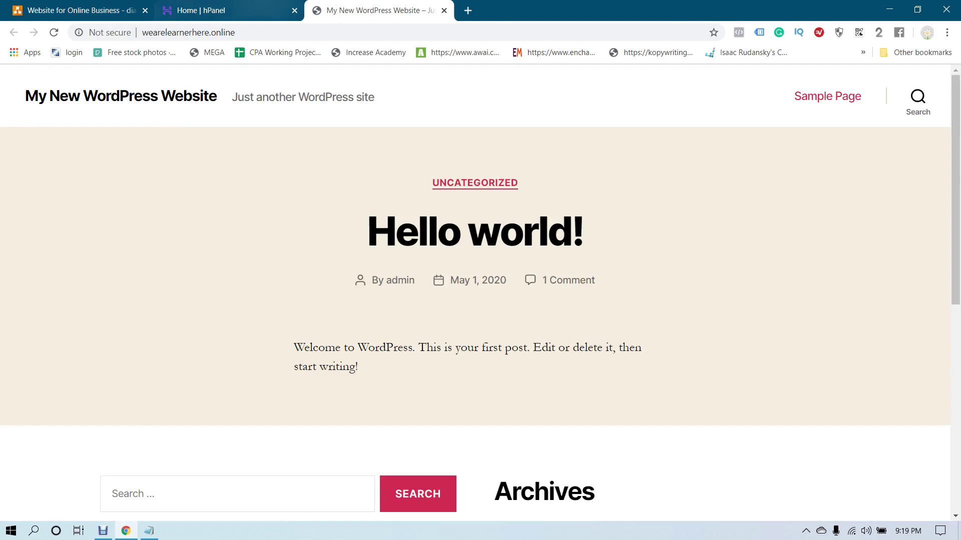
key(ctrl+shift+Tab)
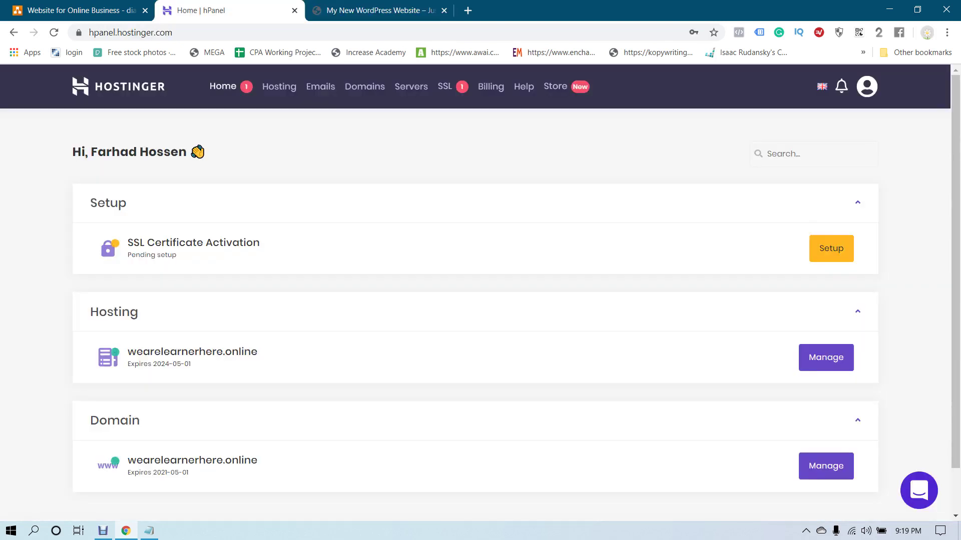
click(831, 248)
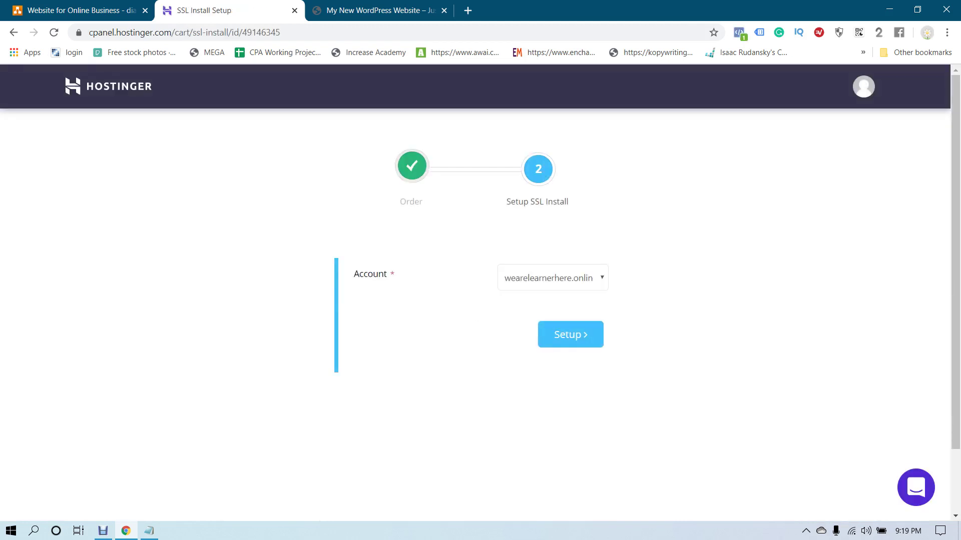
click(552, 277)
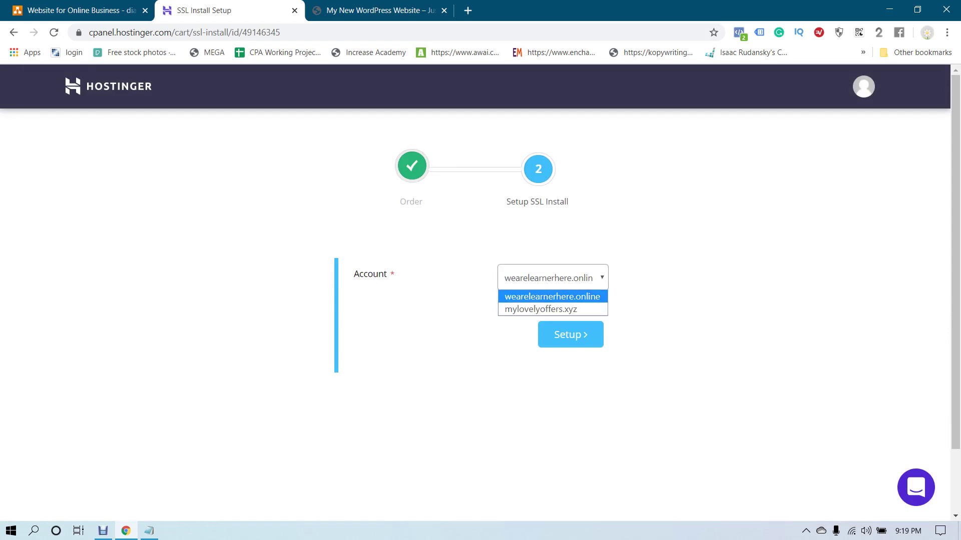
key(Return)
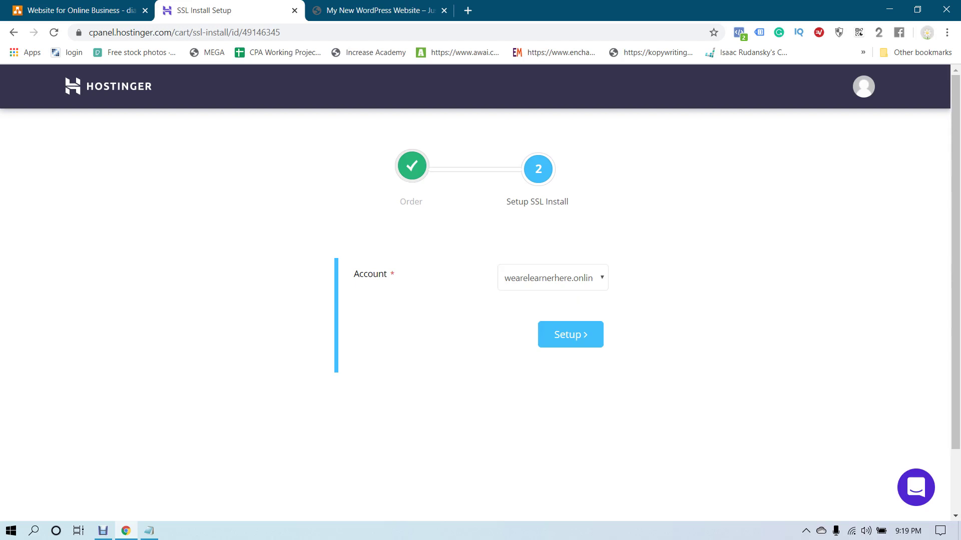
key(alt+Down)
key(Return)
key(Tab)
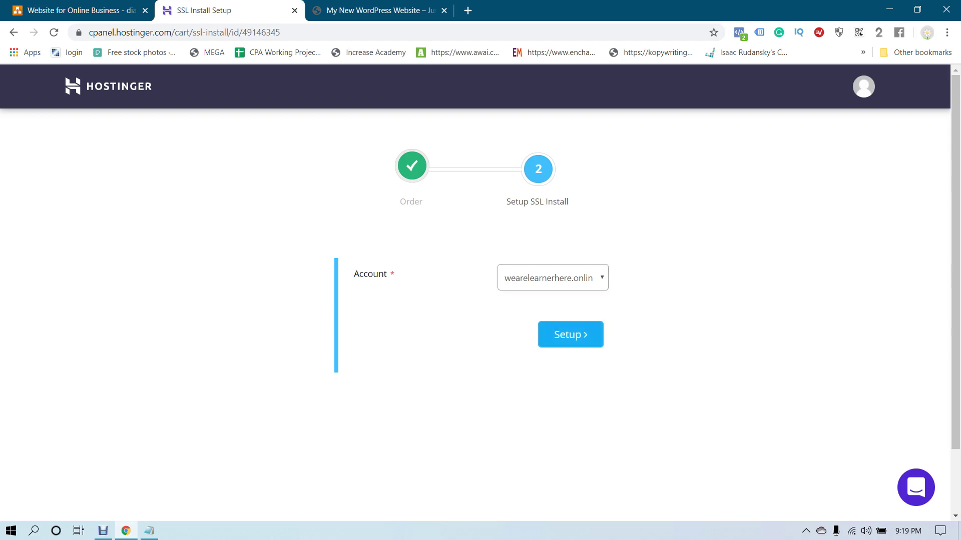
key(Return)
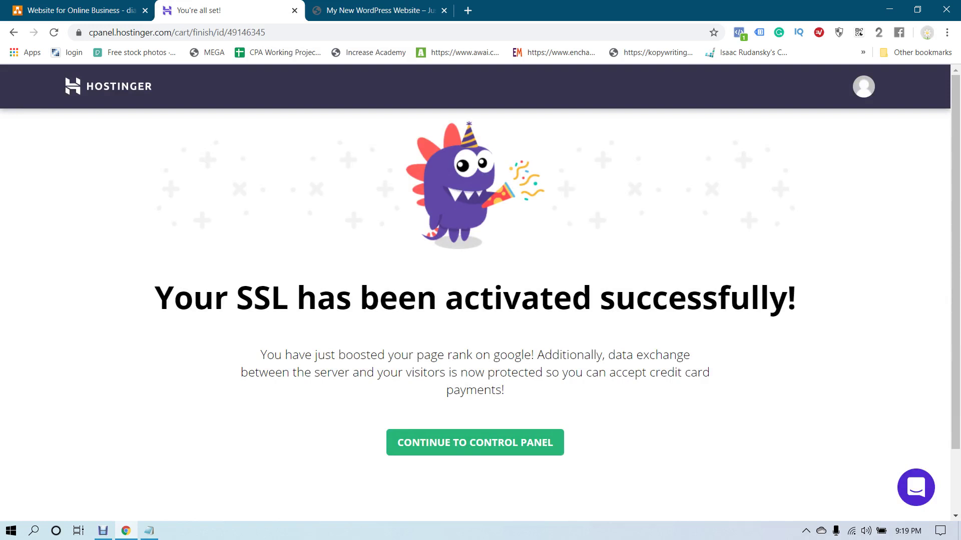
Read the 'Your SSL has been activated successfully!' message, then continue to the SSL certificates list
drag(236, 298, 521, 298)
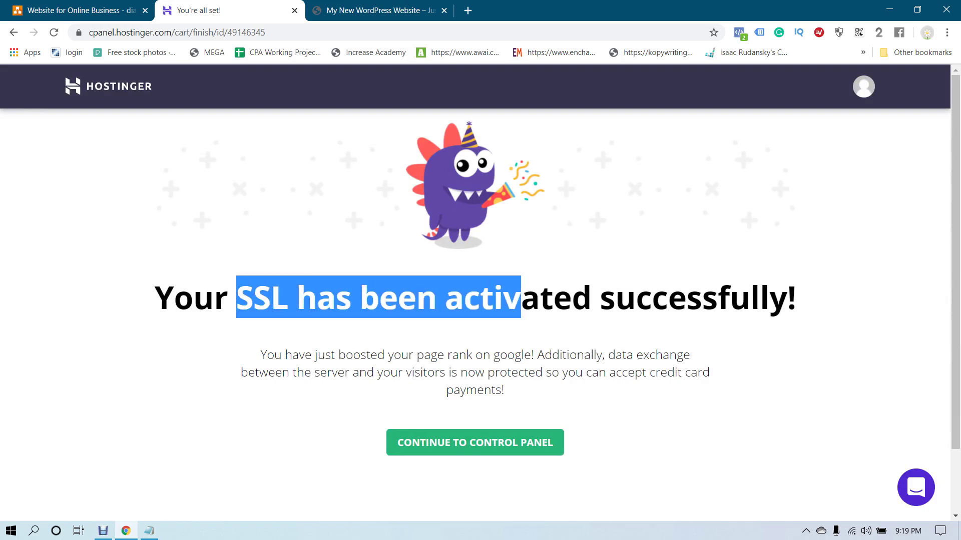
click(521, 298)
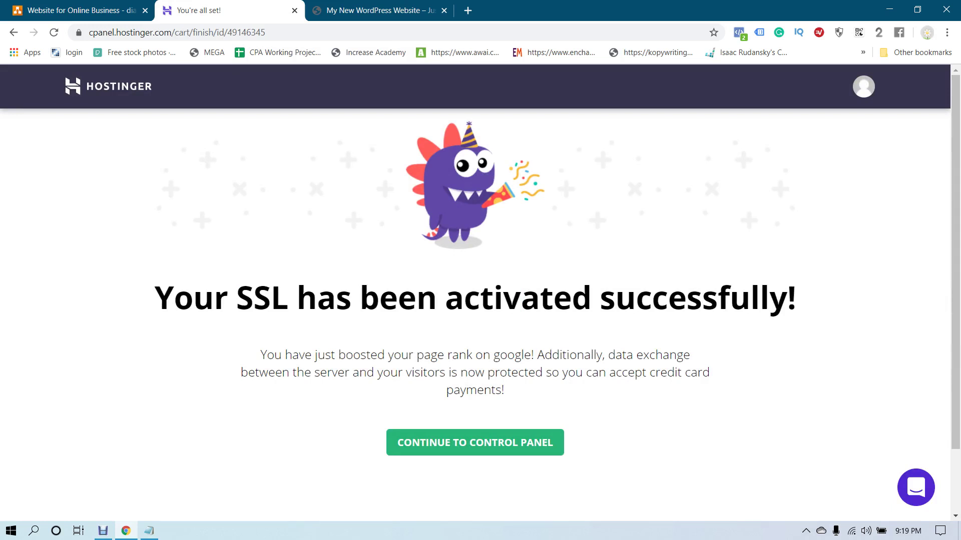
drag(252, 298, 494, 297)
click(493, 298)
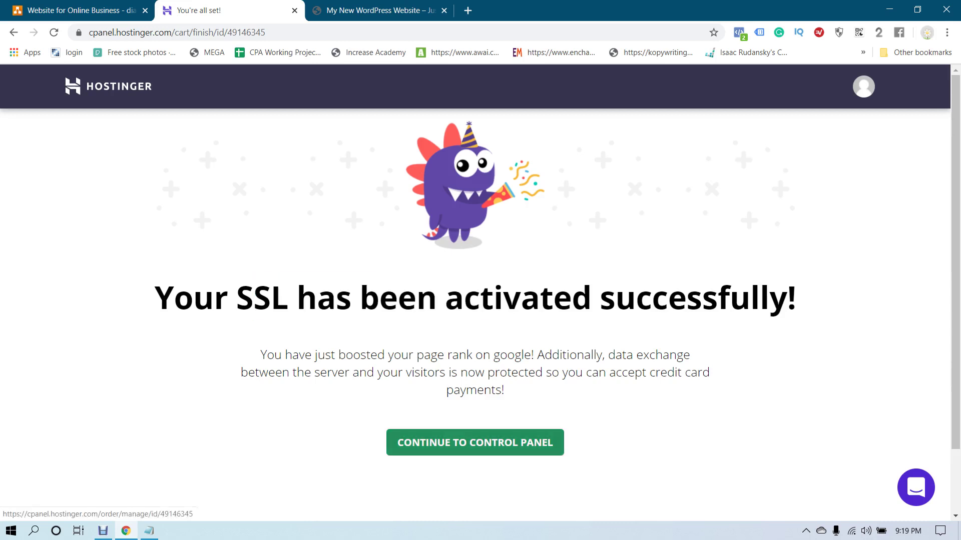
click(475, 442)
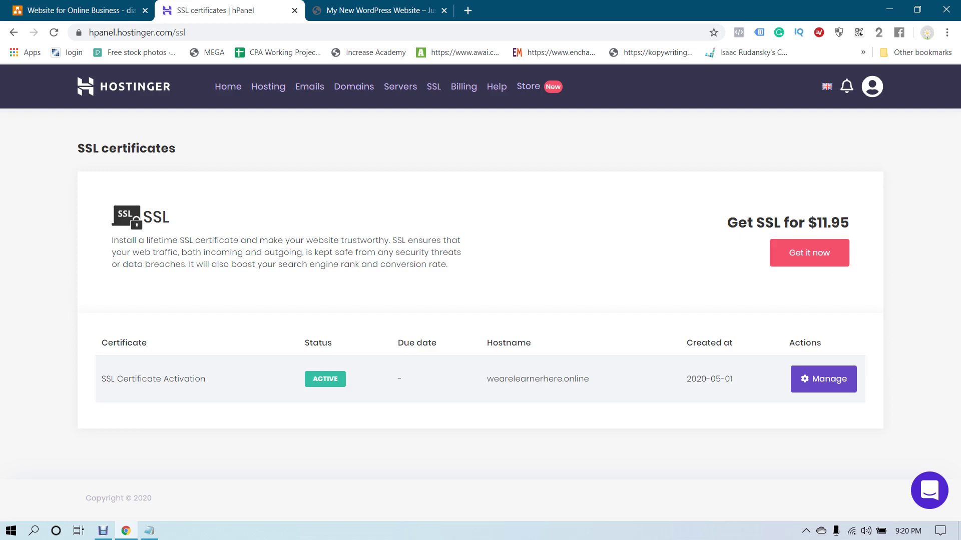
Review wearelearnerhere.online's installed Let's Encrypt SSL, then reload the site tab to confirm it's secure
click(823, 379)
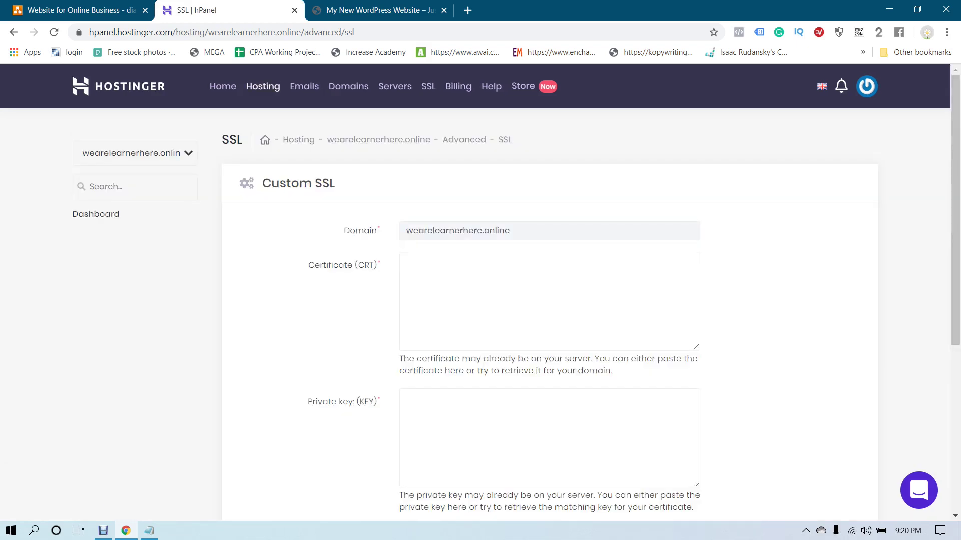
scroll(500, 300, down, 5)
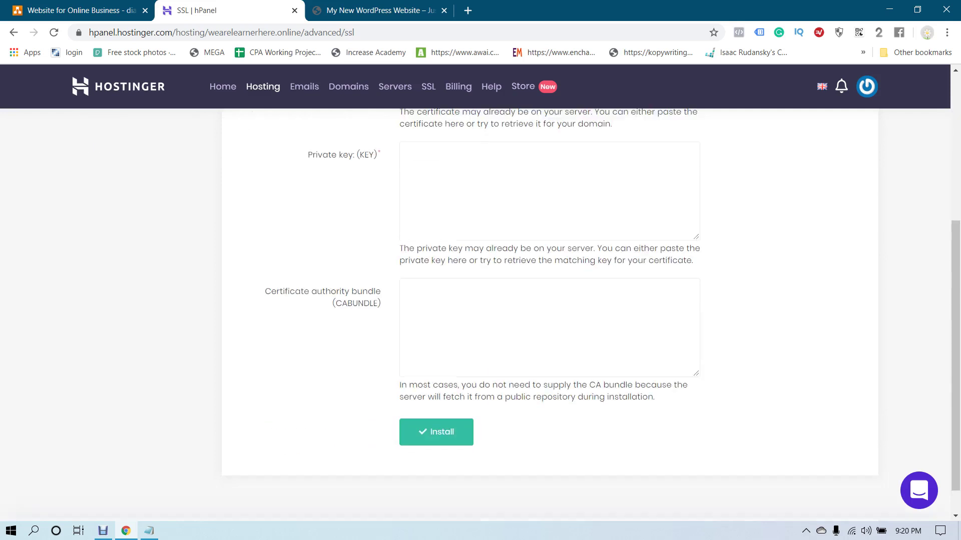
scroll(501, 301, up, 5)
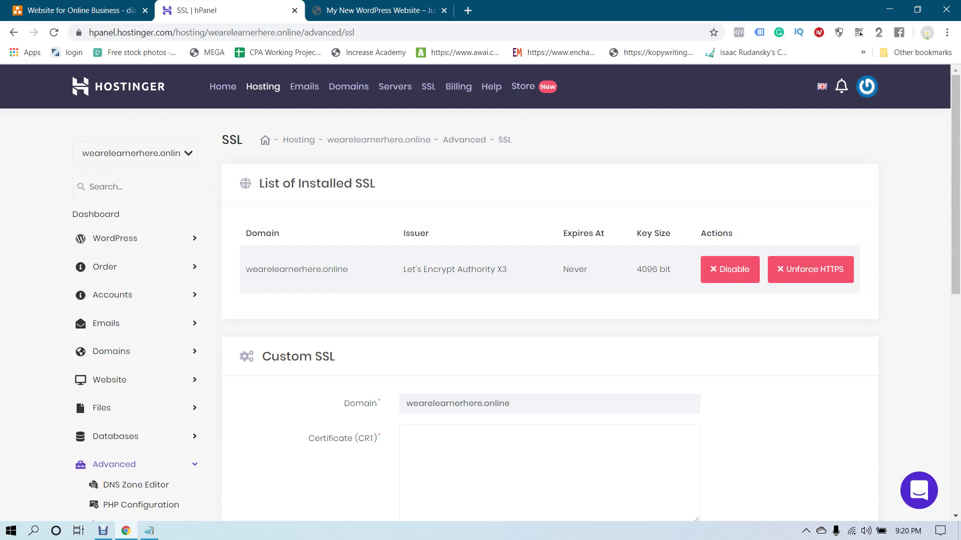
click(380, 10)
click(54, 32)
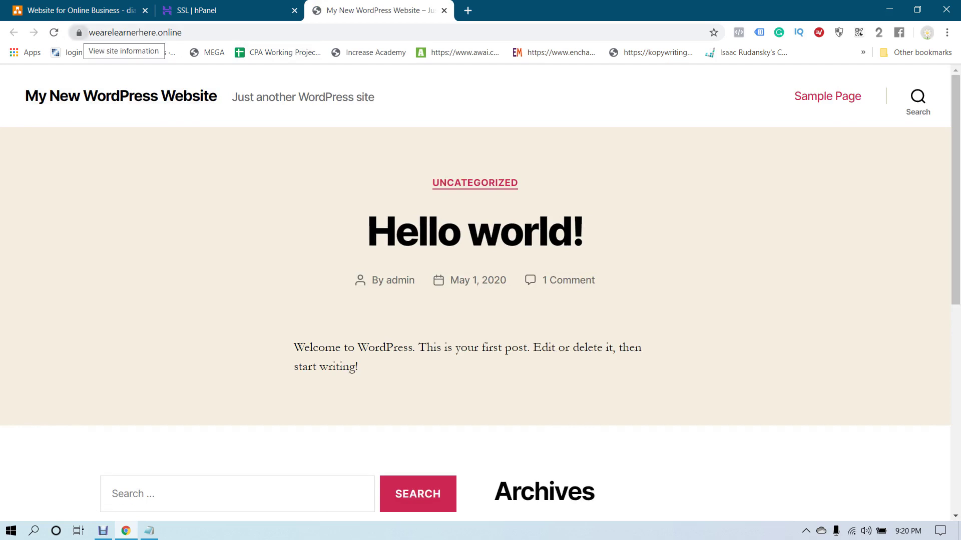
click(78, 33)
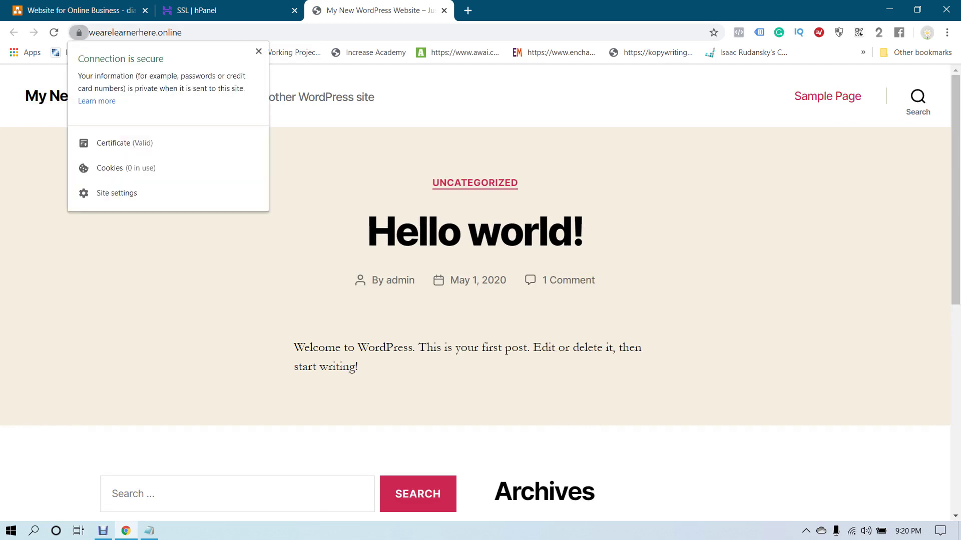
key(Escape)
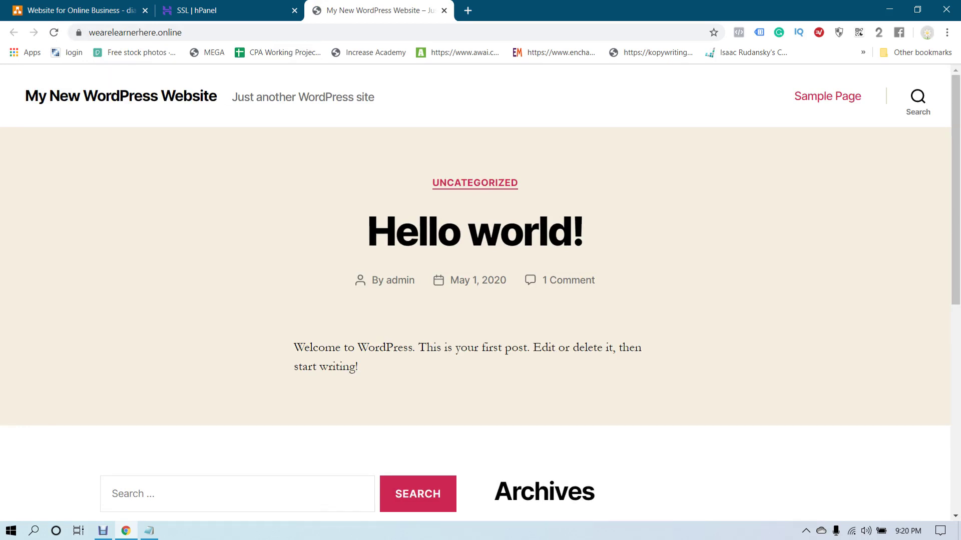
scroll(480, 293, down, 5)
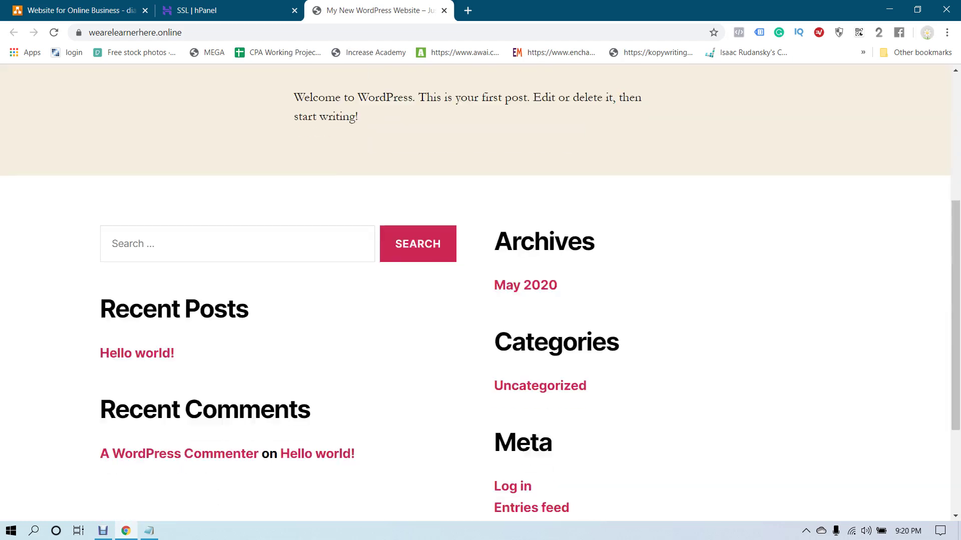
scroll(480, 293, up, 5)
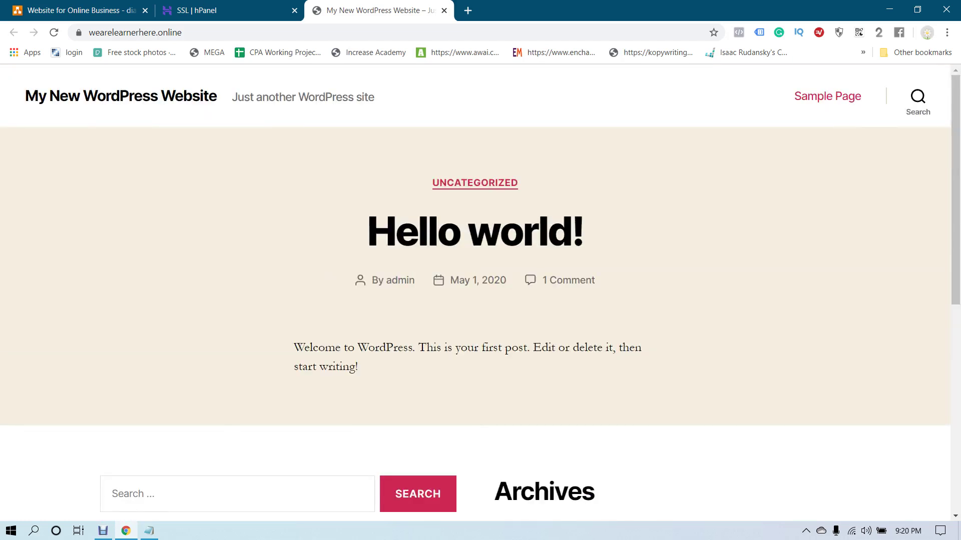
key(ctrl+Page_Up)
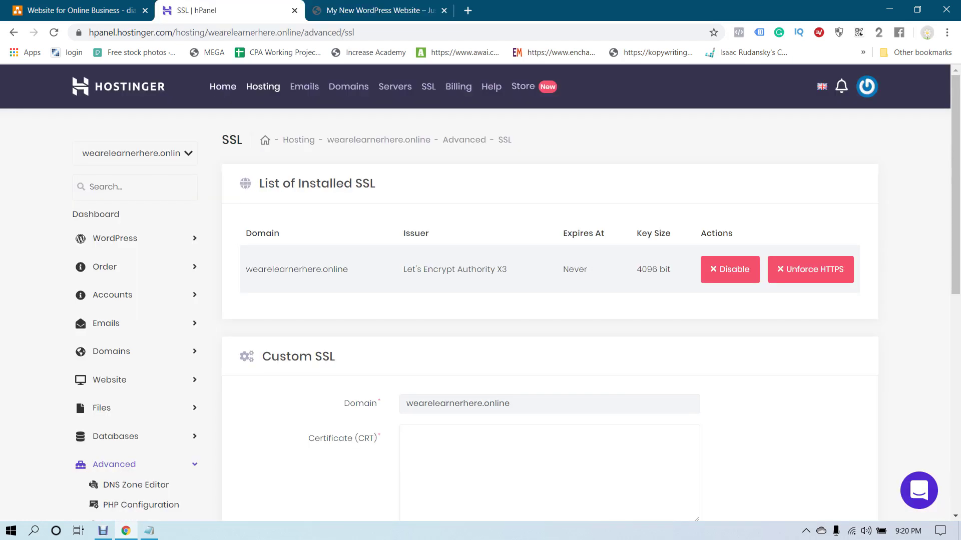
click(222, 86)
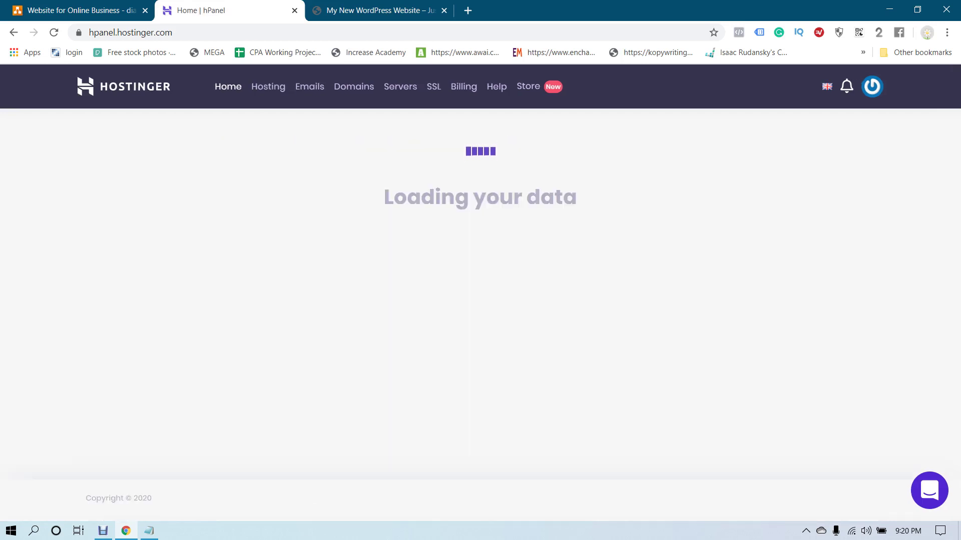
key(ctrl+Tab)
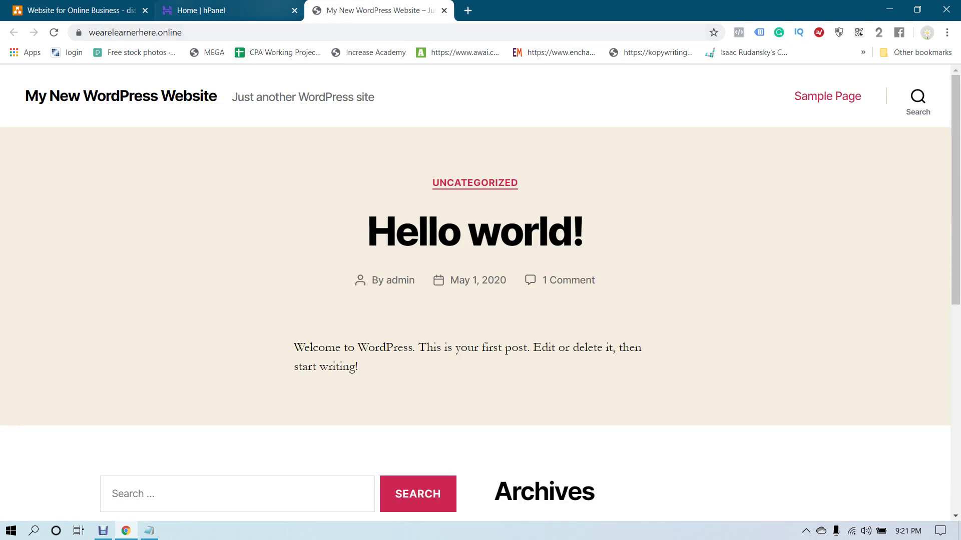
key(ctrl+shift+Tab)
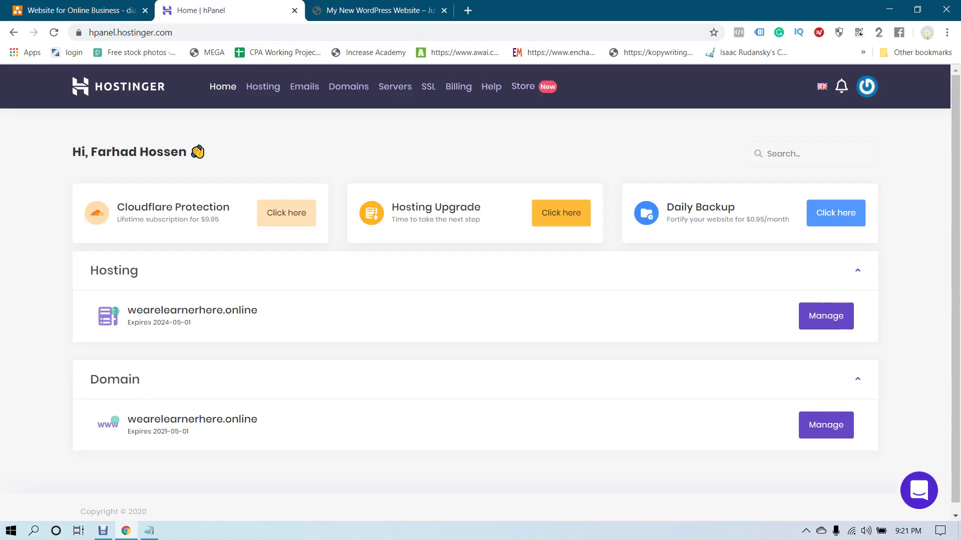
key(ctrl+Tab)
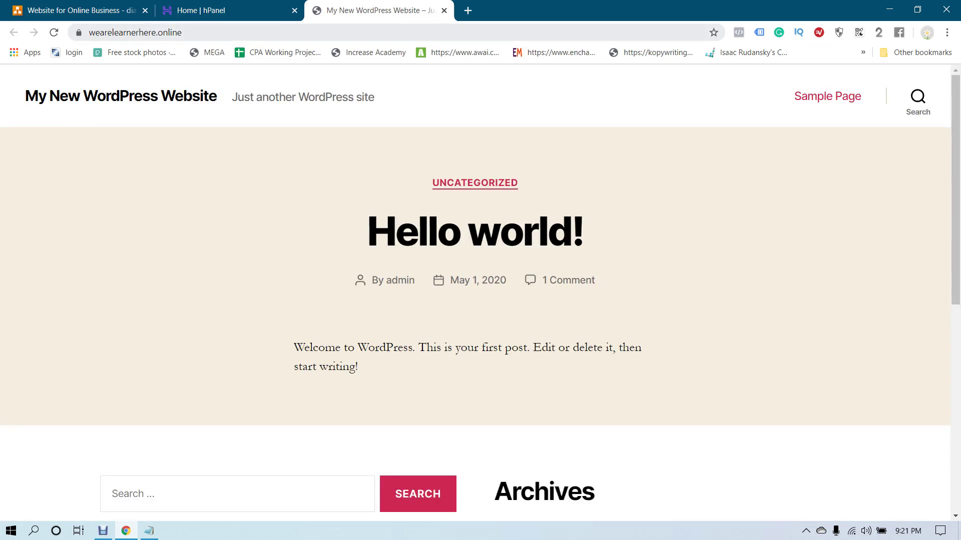
key(ctrl+l)
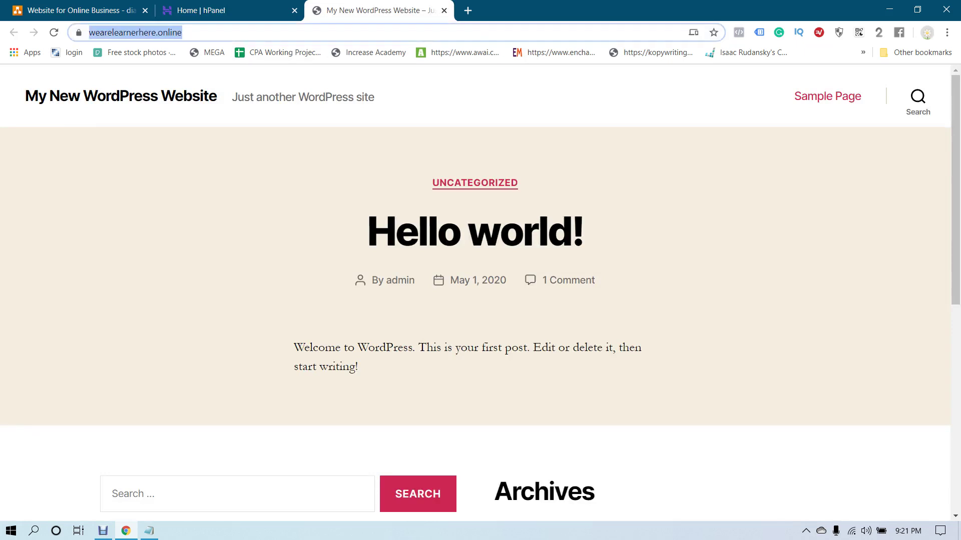
Append /wp-admin to the site address to load the WordPress login page
scroll(480, 293, down, 6)
scroll(481, 293, up, 6)
key(End)
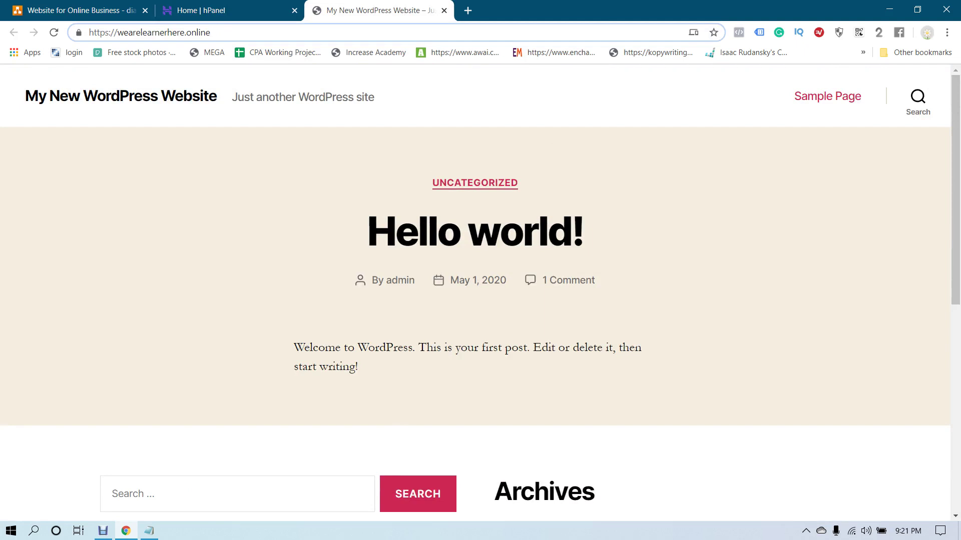
text(/)
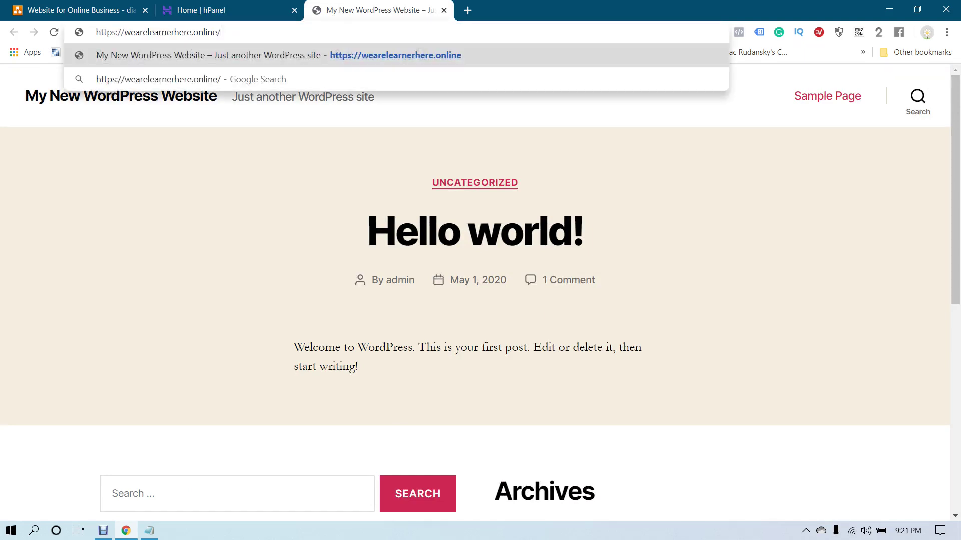
text(w)
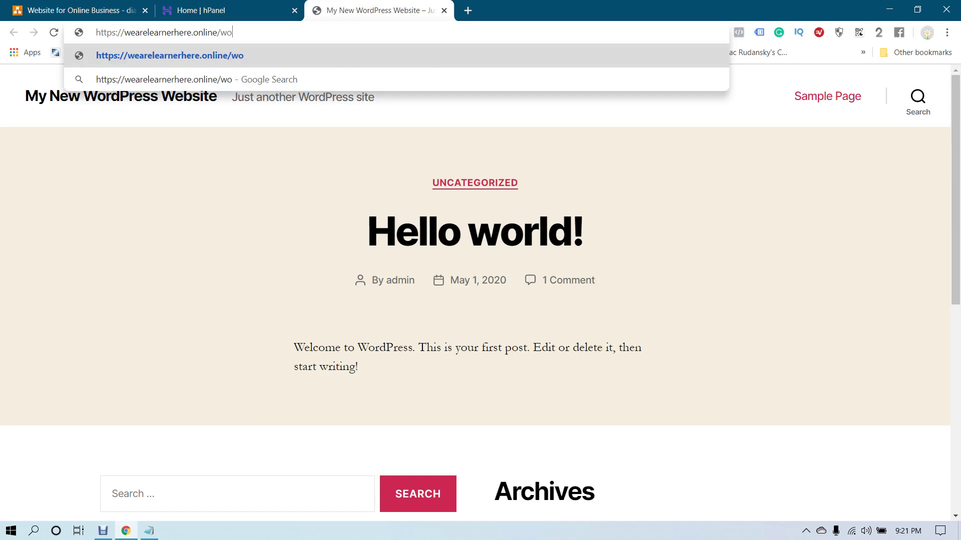
text(p-admin)
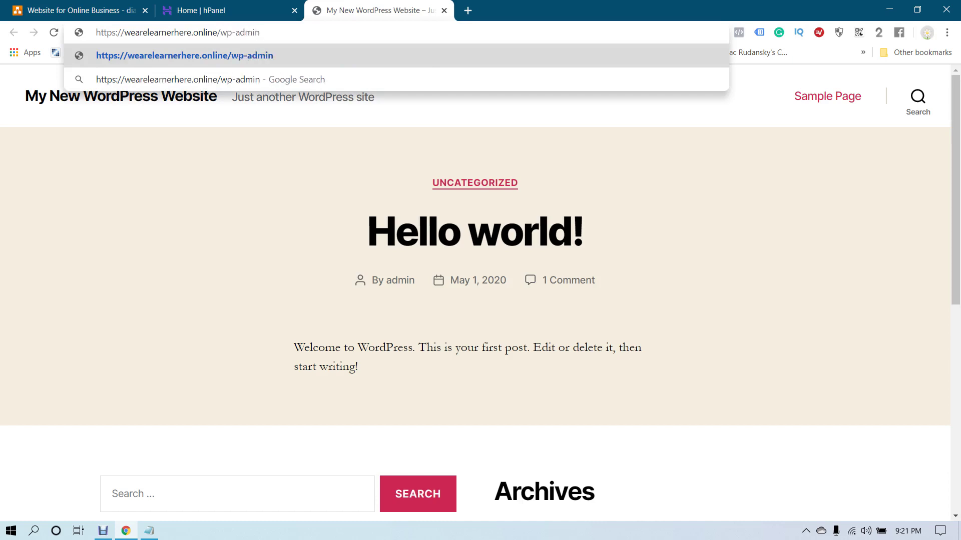
key(Return)
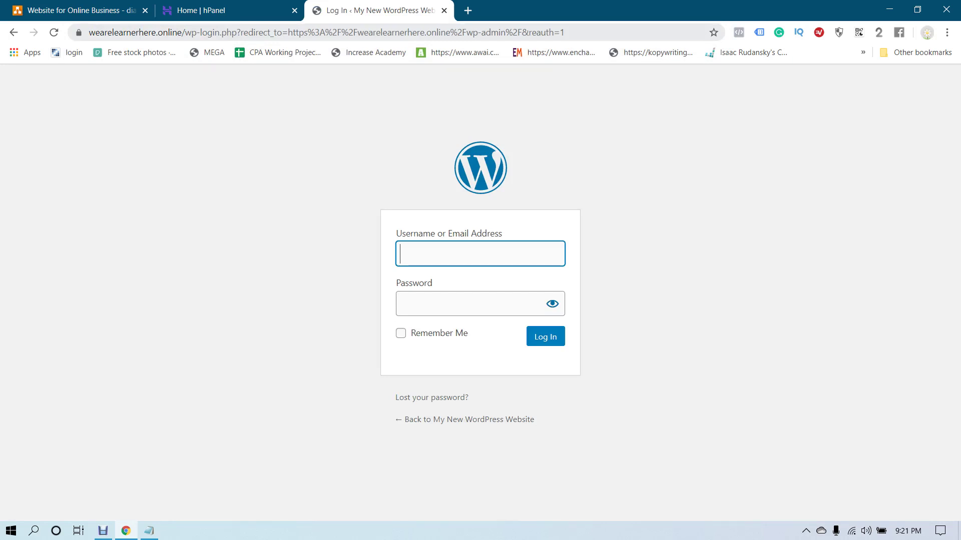
Log in as admin with the password copied from the Notepad notes
text(admin)
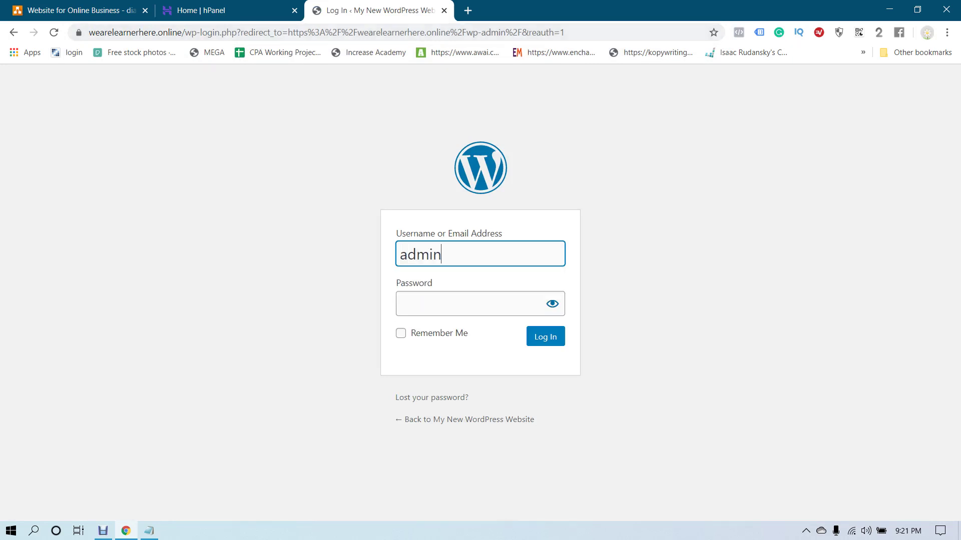
key(Tab)
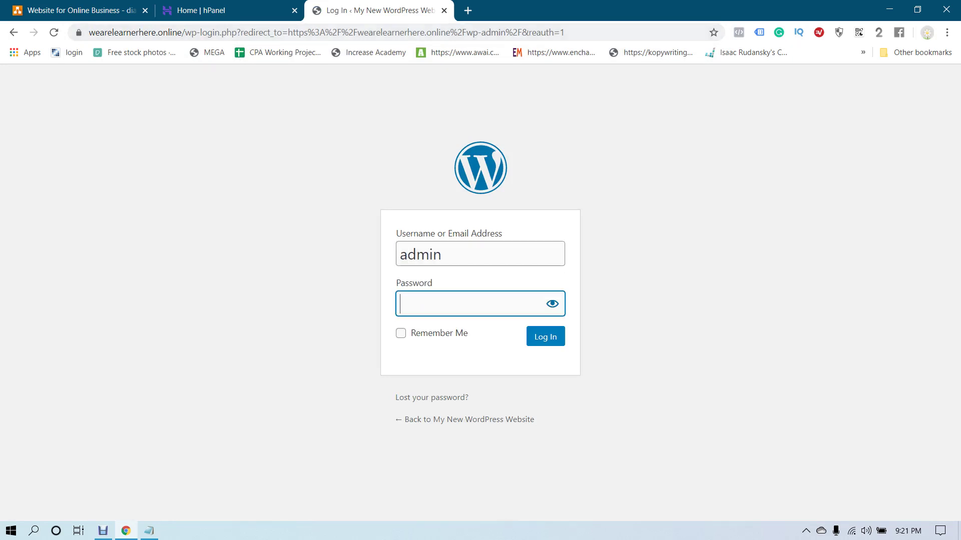
key(alt+Tab)
mouse_move(498, 426)
mouse_down()
mouse_move(534, 426)
mouse_move(499, 426)
mouse_up()
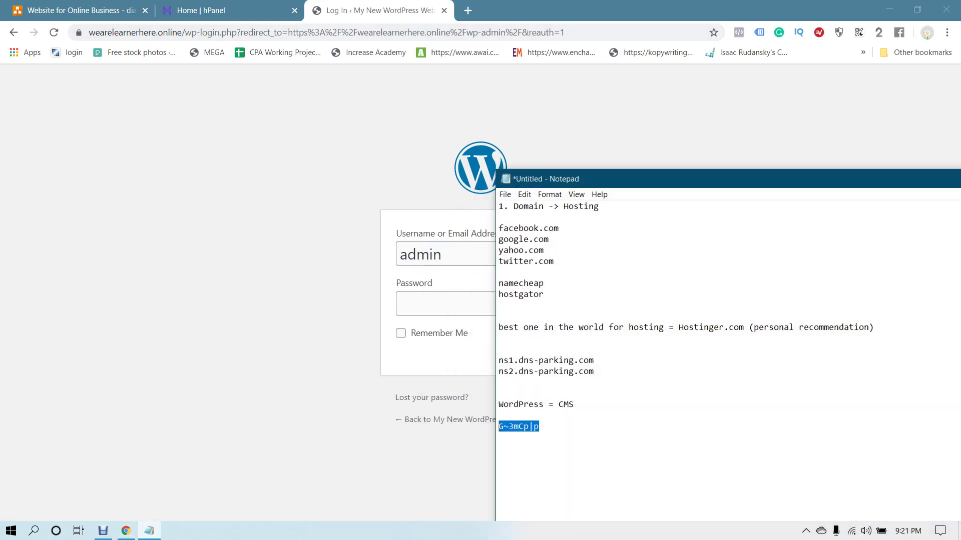
key(ctrl+c)
key(alt+Tab)
key(ctrl+v)
key(Return)
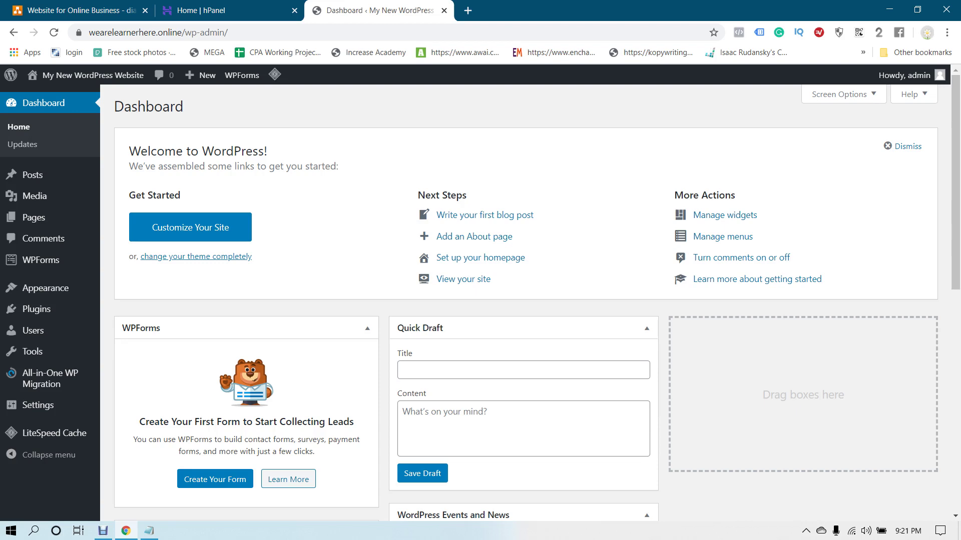
Open the admin bar's Visit Site link in a new browser tab
scroll(525, 300, down, 9)
scroll(526, 300, up, 9)
mouse_move(45, 75)
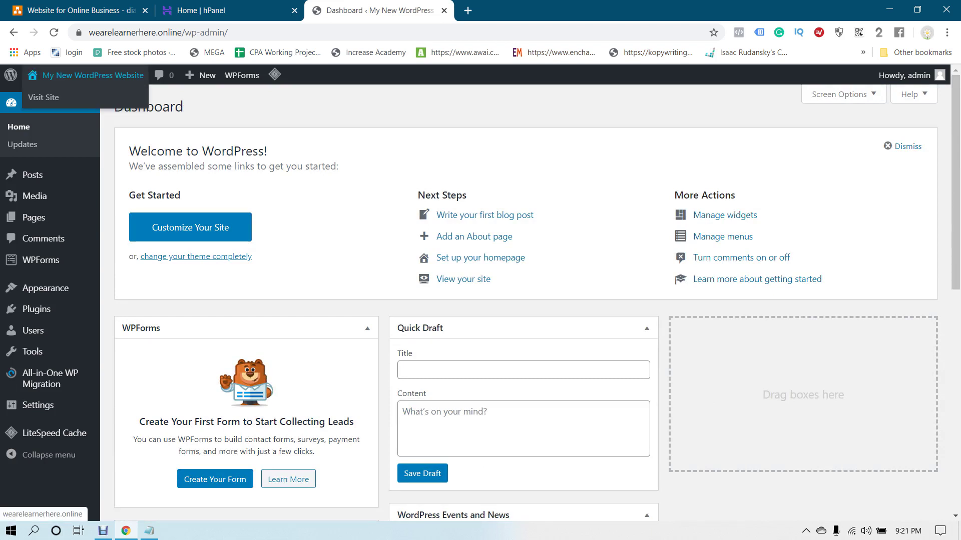
right_click(49, 98)
click(104, 106)
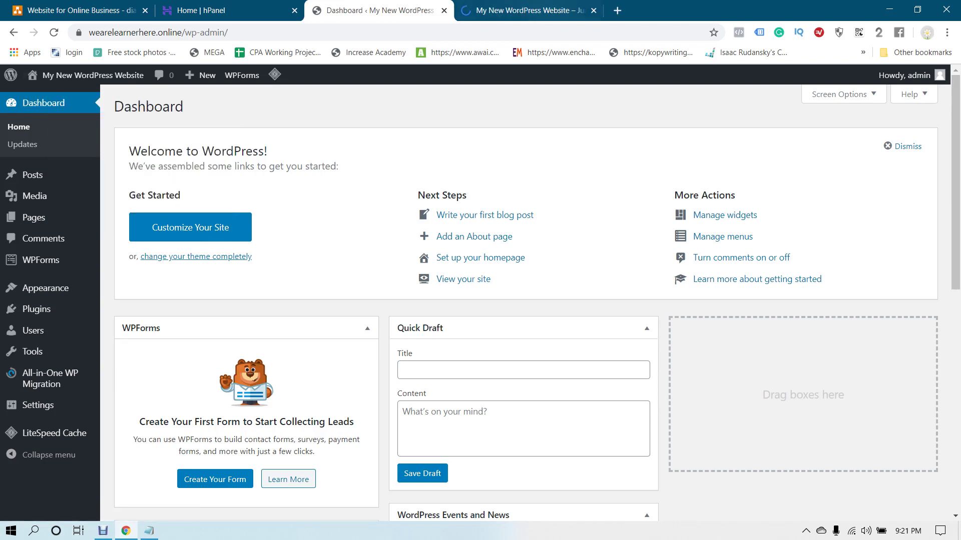
Scroll through the live homepage, then return to the admin Dashboard tab
key(ctrl+Tab)
scroll(480, 290, down, 10)
scroll(540, 420, down, 6)
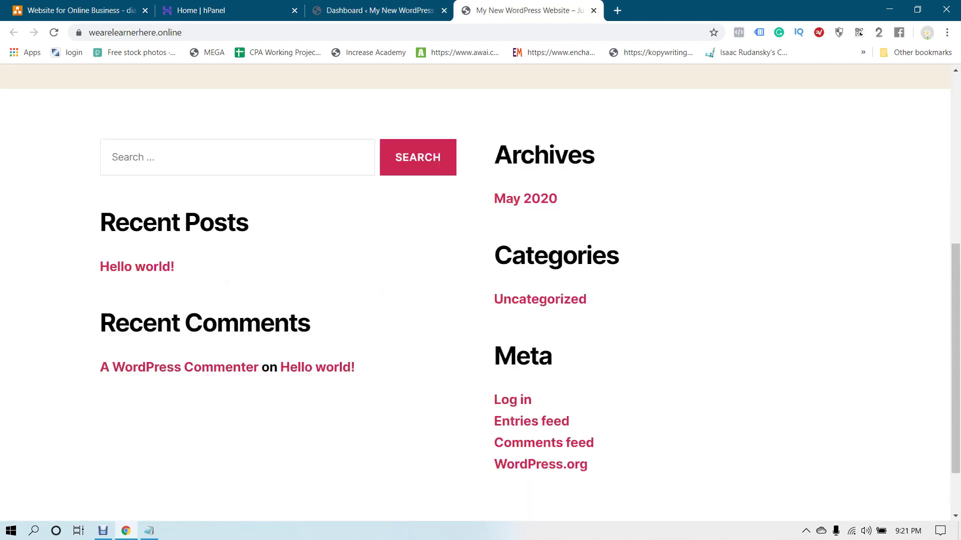
scroll(540, 420, up, 6)
scroll(539, 420, down, 4)
scroll(540, 420, up, 6)
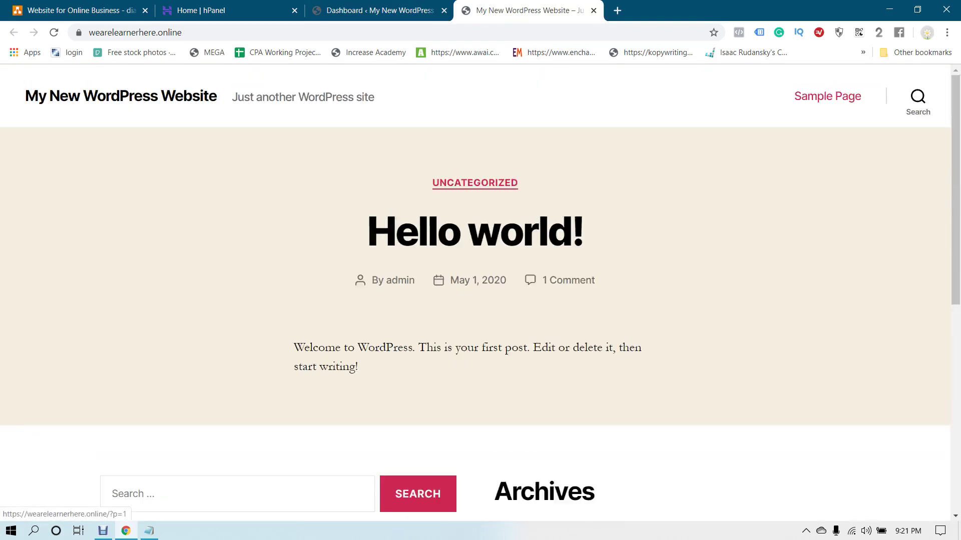
key(ctrl+shift+Tab)
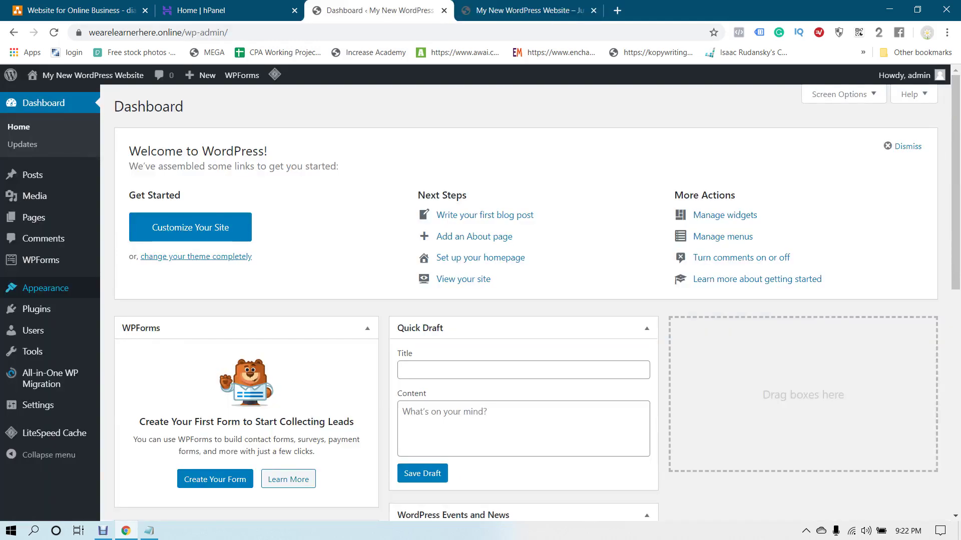
Go to Appearance > Themes and reload the themes page
mouse_move(45, 288)
click(122, 290)
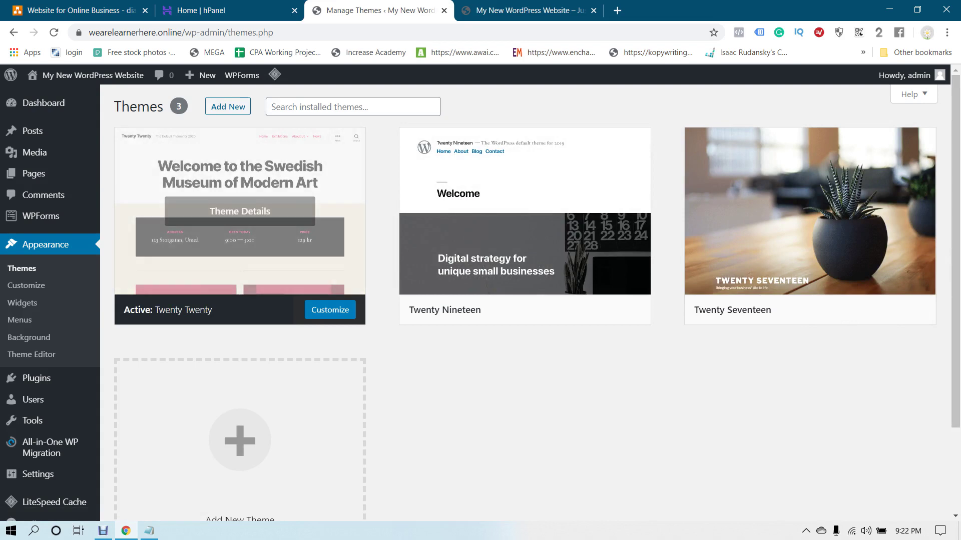
key(ctrl+Tab)
key(ctrl+shift+Tab)
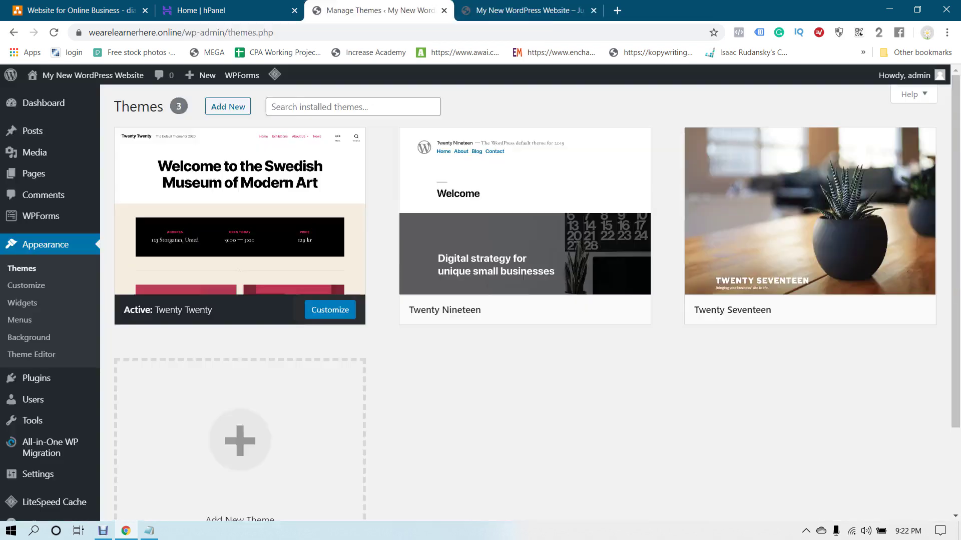
key(F5)
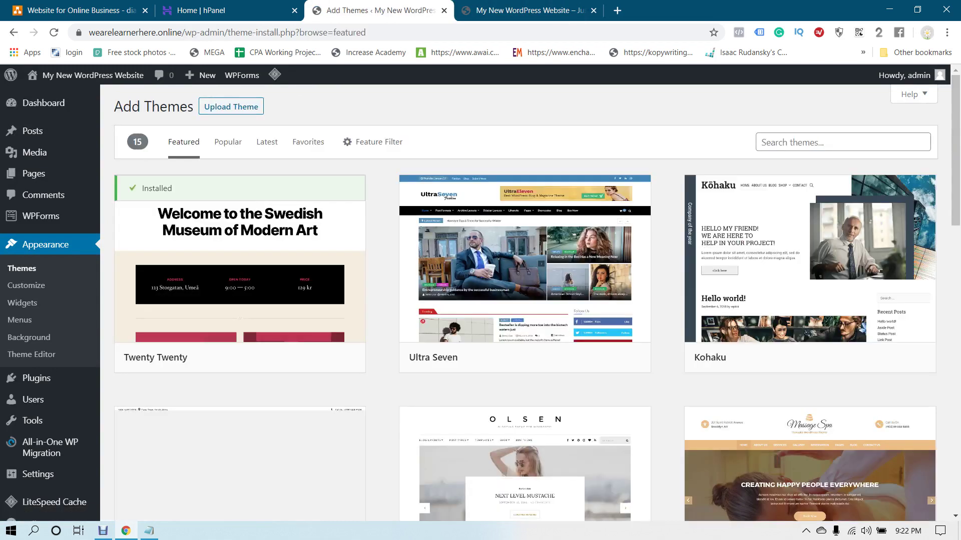
Show the Popular listing of 3916 themes and scroll through the grid
click(228, 142)
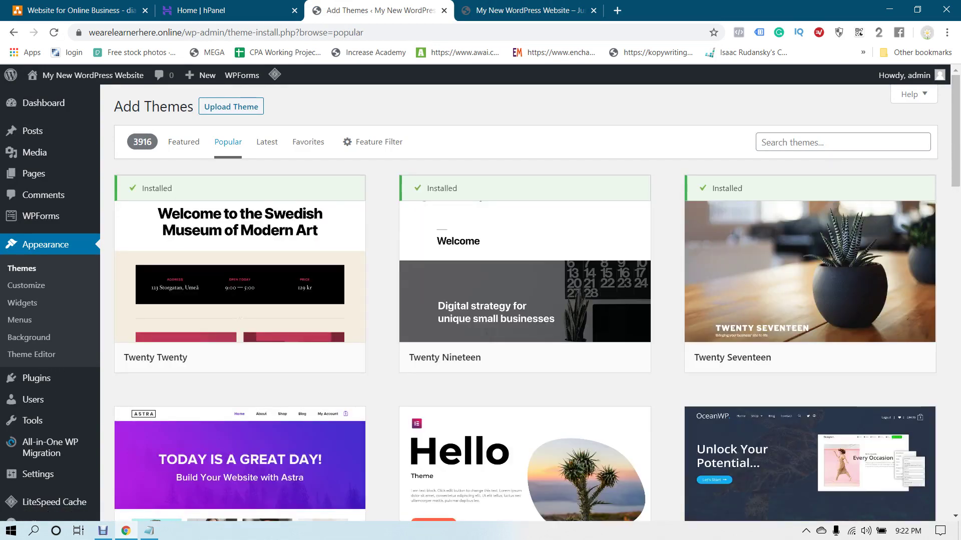
mouse_move(240, 281)
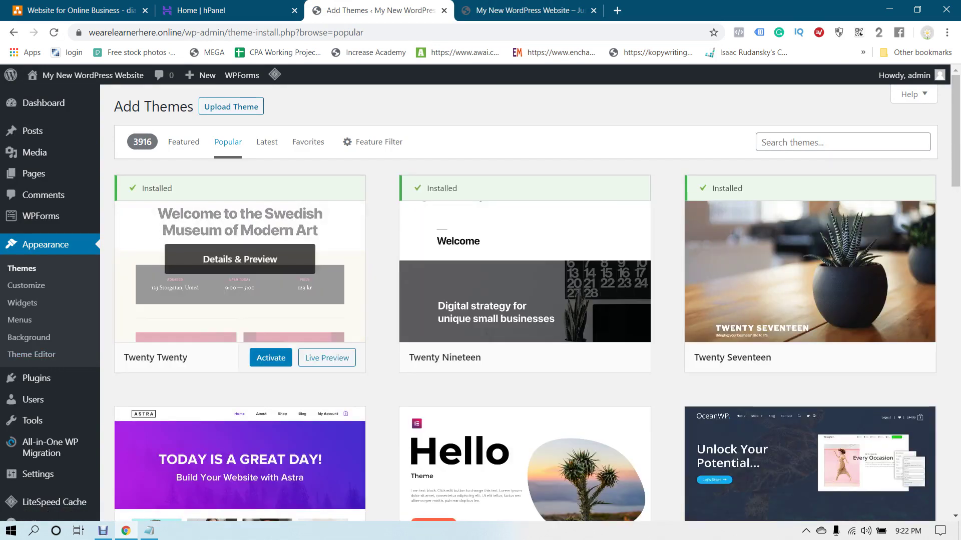
scroll(240, 280, down, 8)
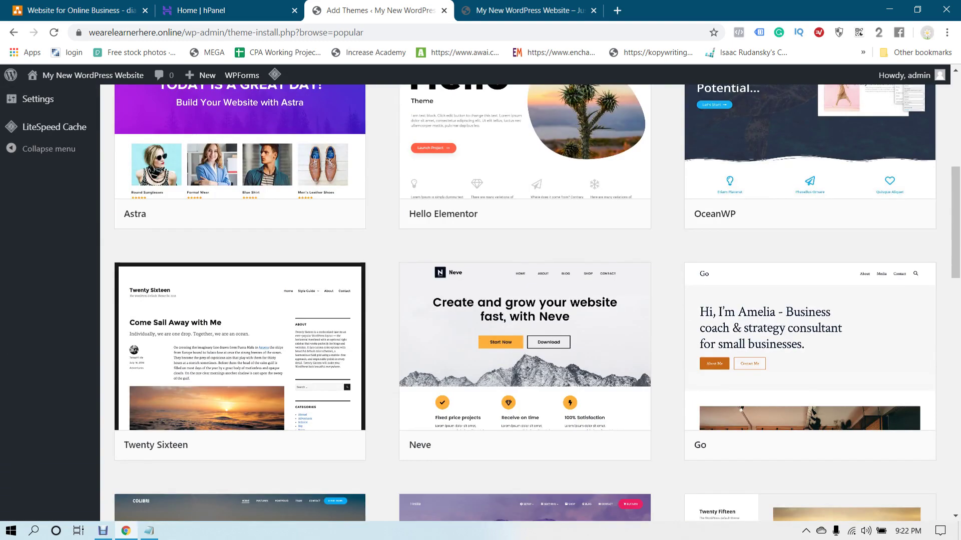
scroll(481, 300, up, 2)
scroll(480, 300, down, 4)
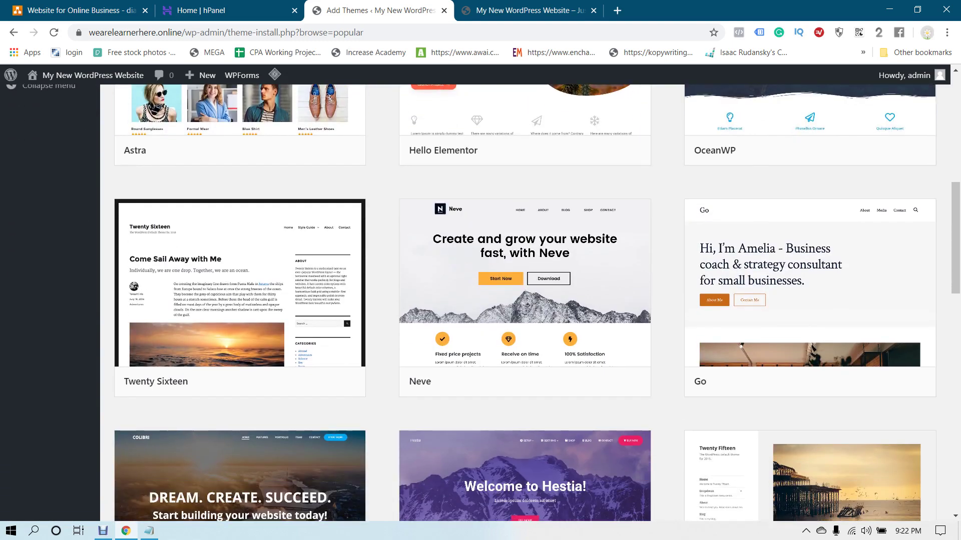
scroll(532, 302, down, 6)
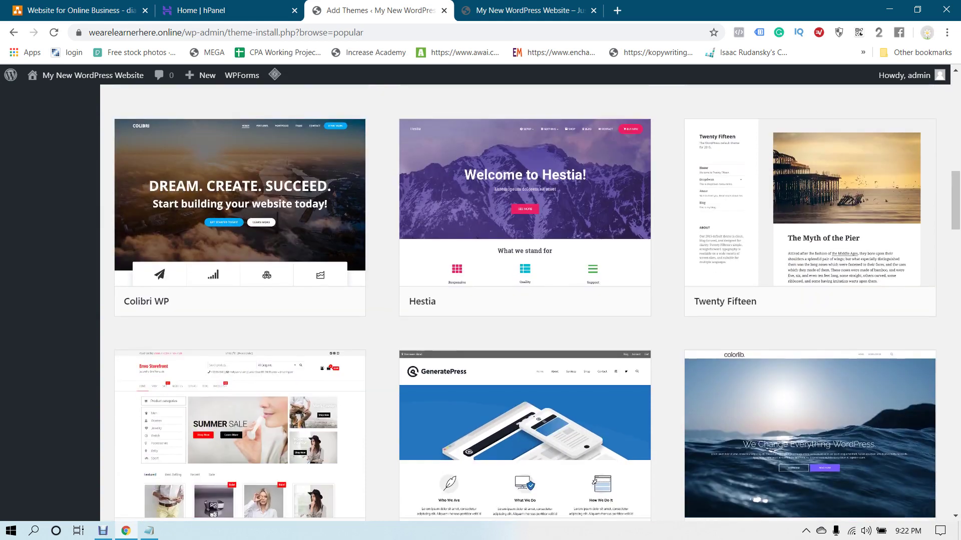
click(148, 530)
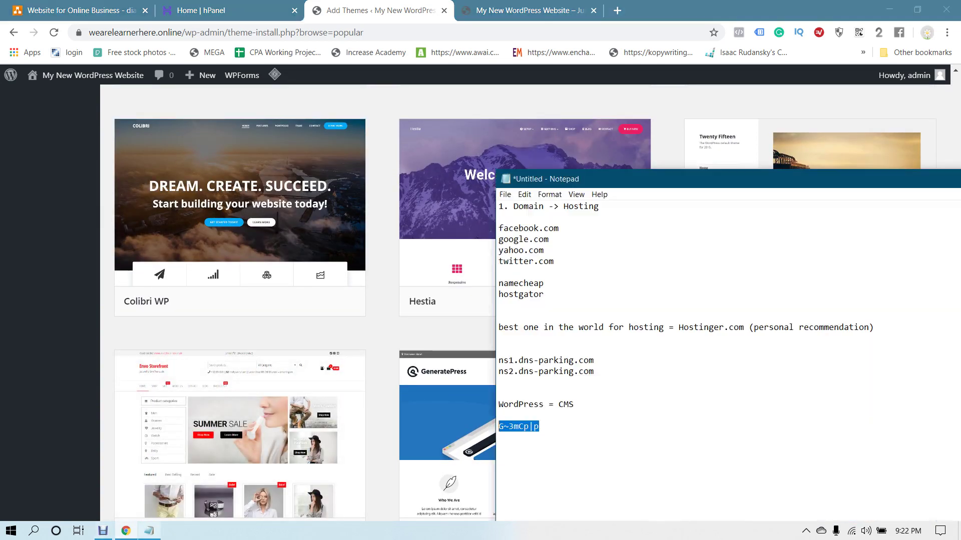
Add '2. Install WordPress' and '3. Type of Website' below 'hostgator' in the notes
drag(600, 179, 408, 82)
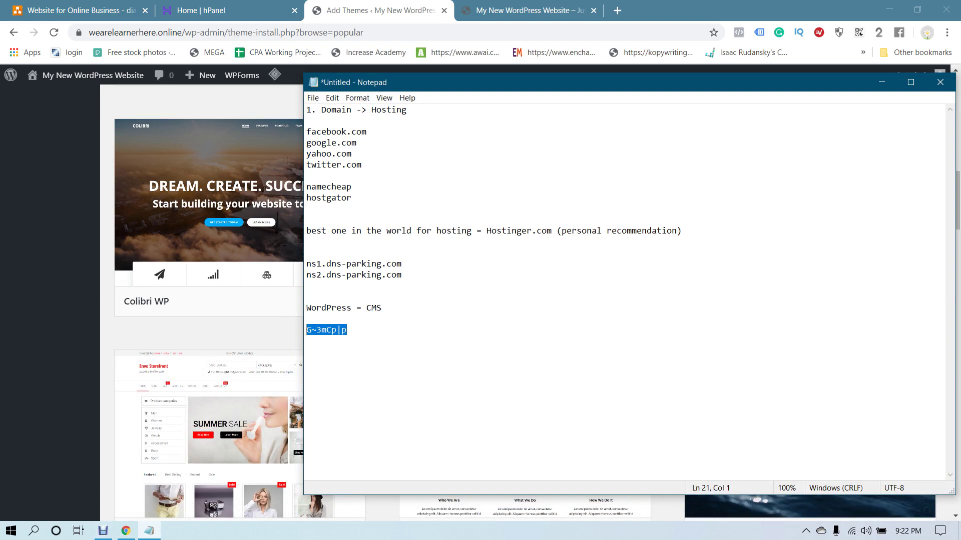
click(352, 197)
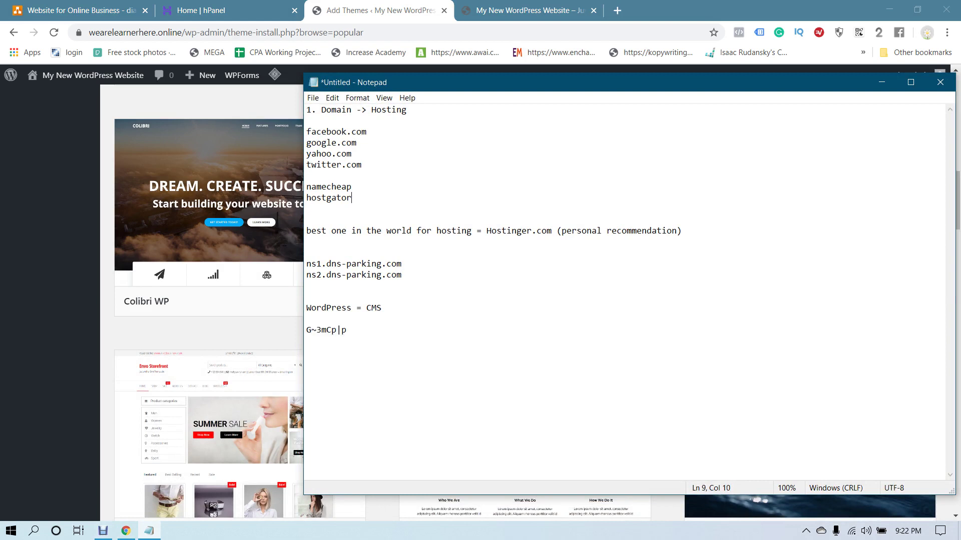
key(Return)
key(Return)
key(Return)
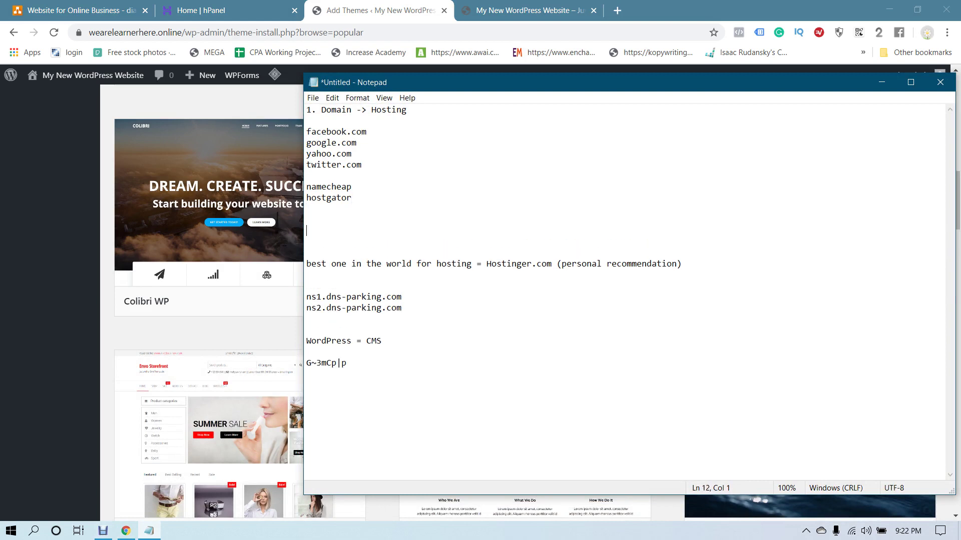
text(2. Install WordPress)
key(Return)
key(Return)
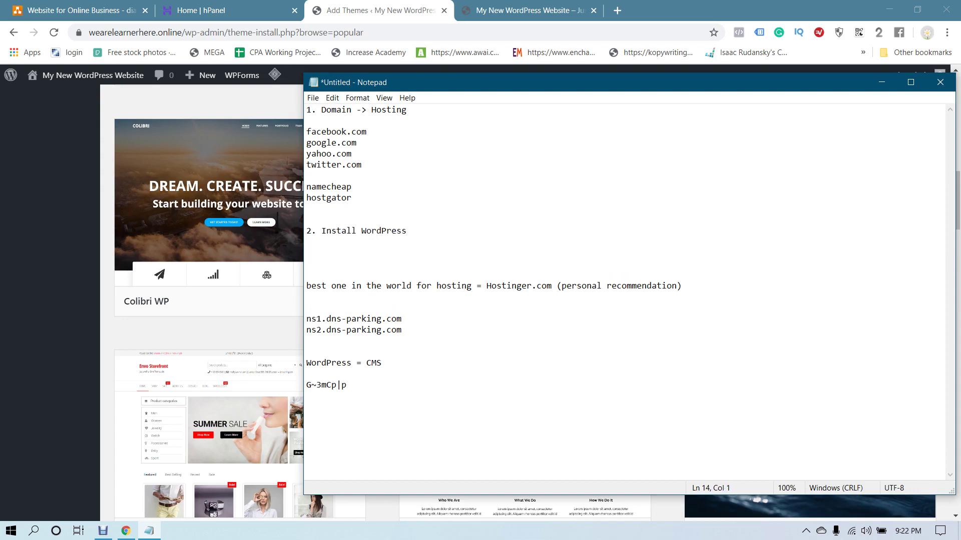
text(3. Type of Website)
key(super+Down)
Scroll down the Popular themes grid past Futurio, Ashe, ColorMag and Twenty Eleven
scroll(810, 245, down, 4)
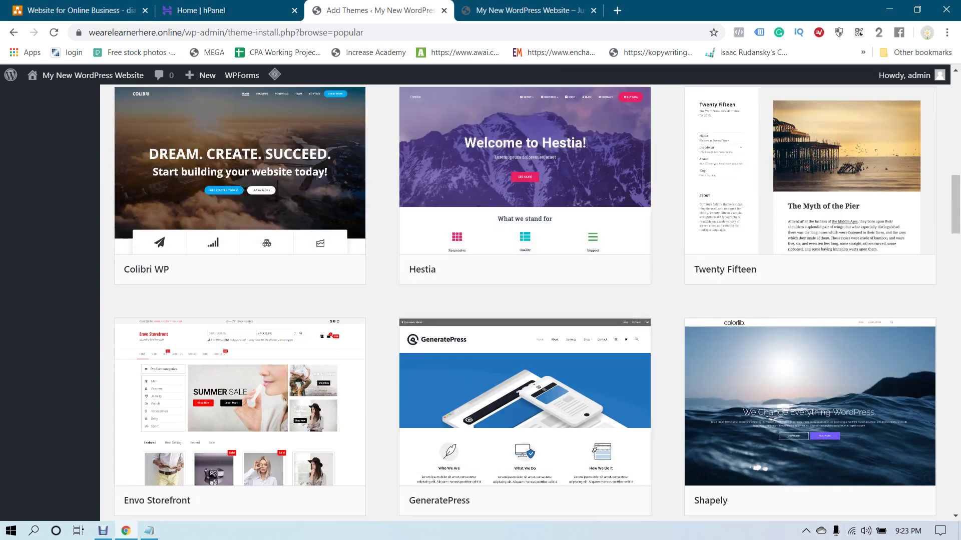
scroll(810, 246, down, 4)
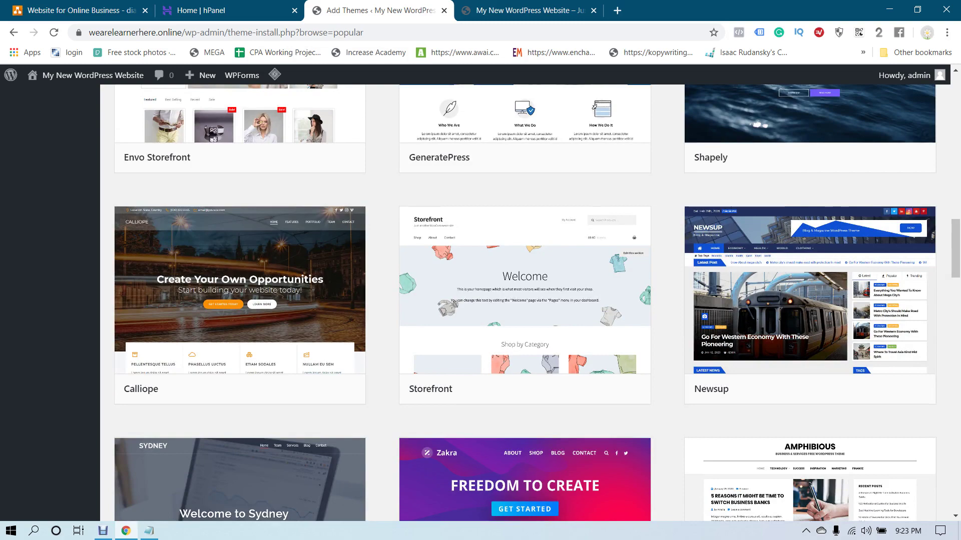
scroll(524, 303, down, 6)
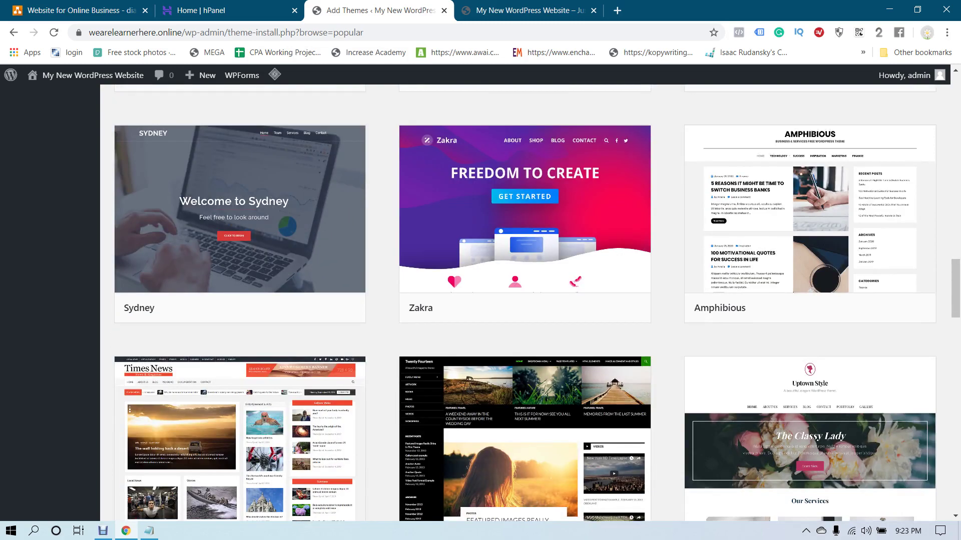
scroll(525, 302, down, 3)
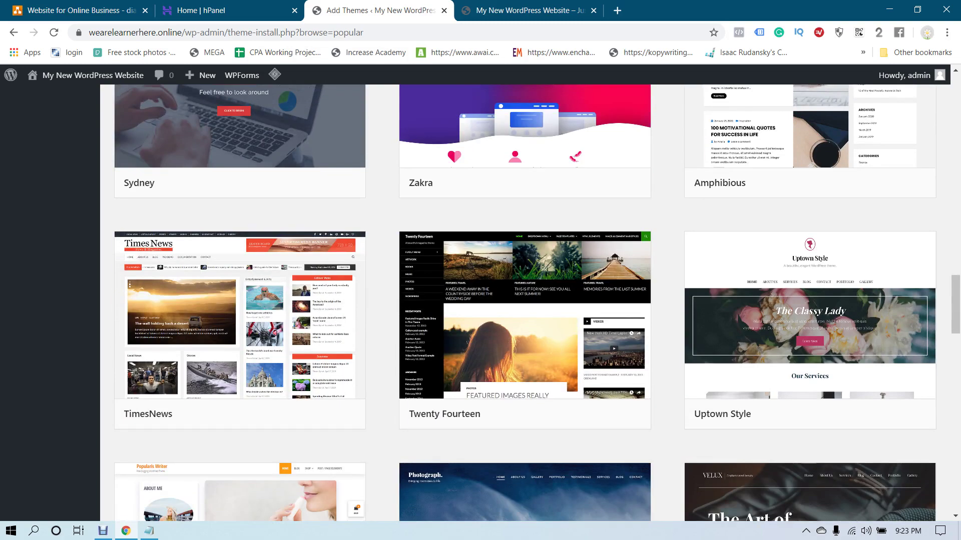
scroll(525, 302, down, 5)
scroll(525, 303, down, 5)
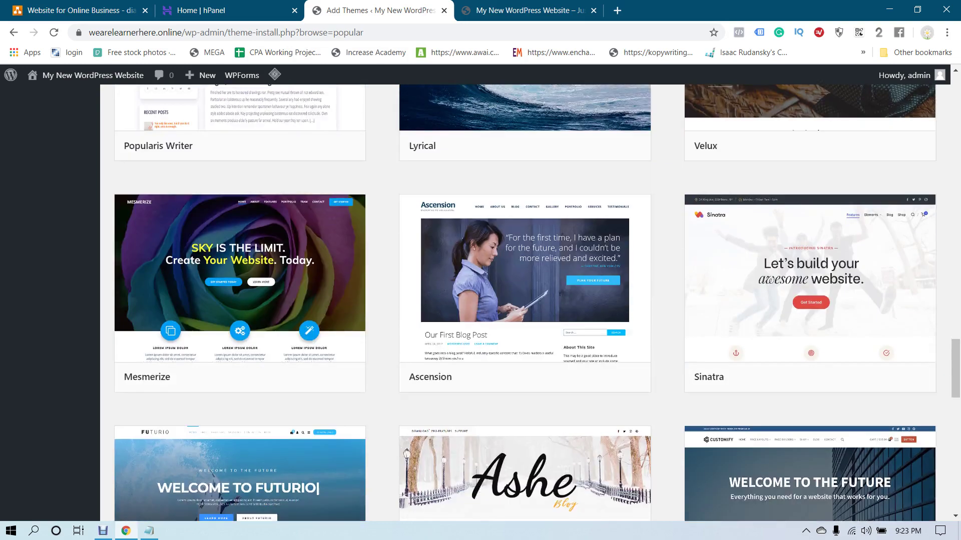
scroll(525, 303, down, 8)
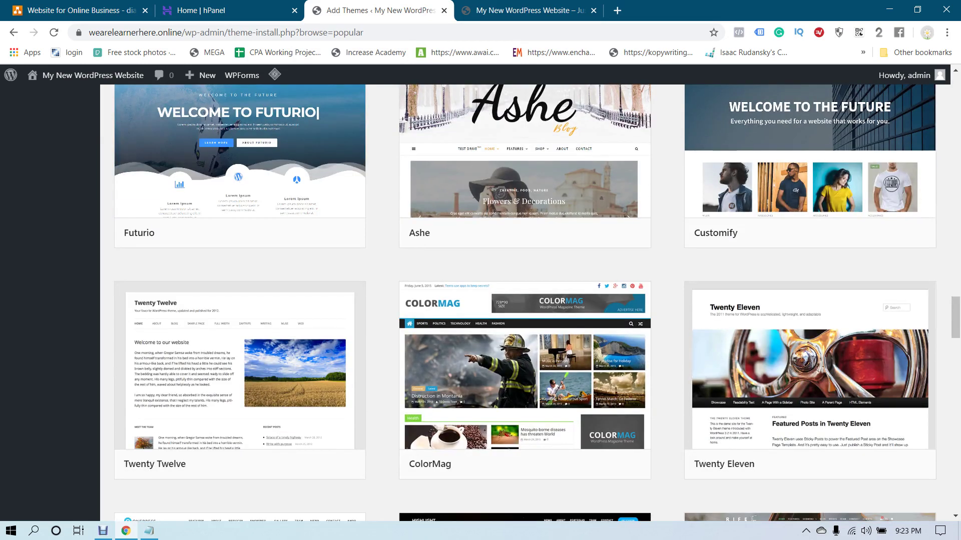
scroll(525, 303, down, 6)
scroll(525, 302, down, 4)
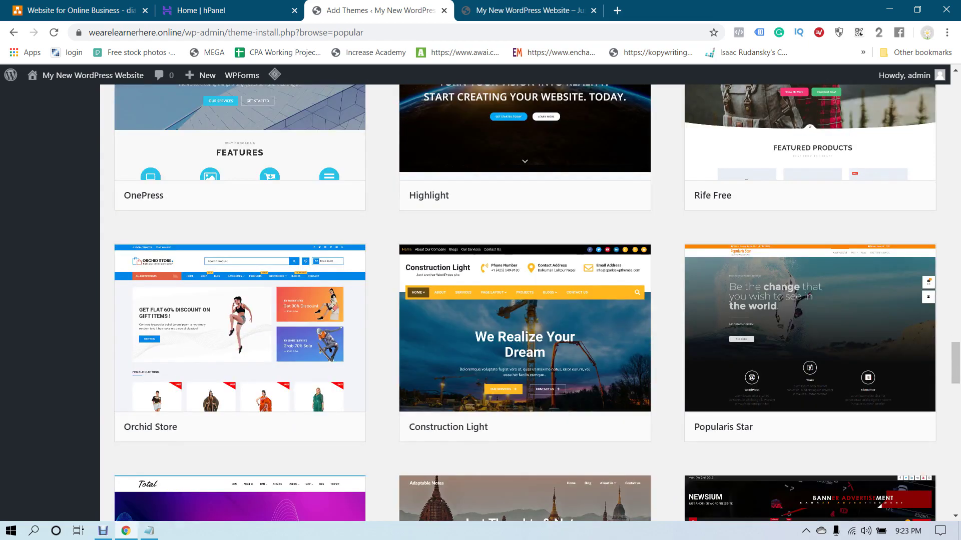
scroll(525, 302, down, 8)
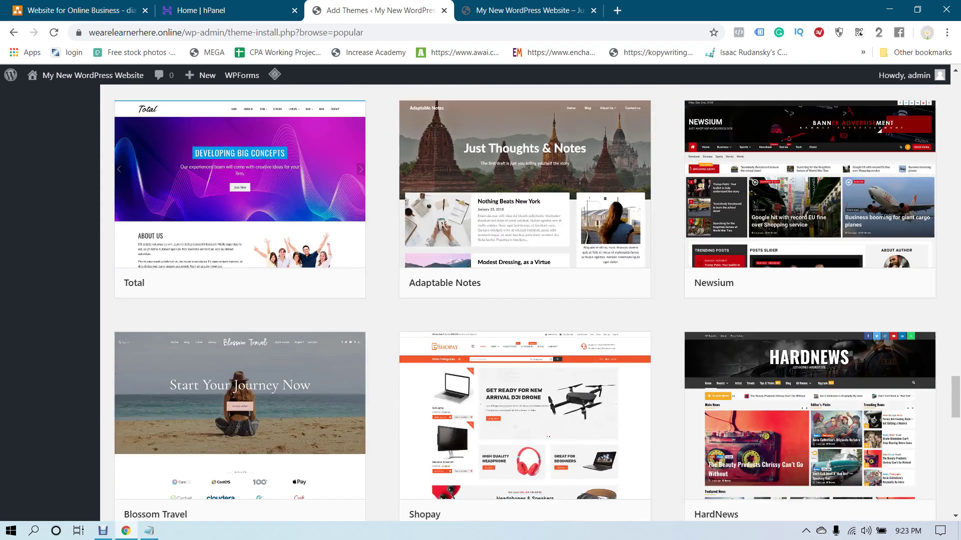
scroll(524, 303, up, 13)
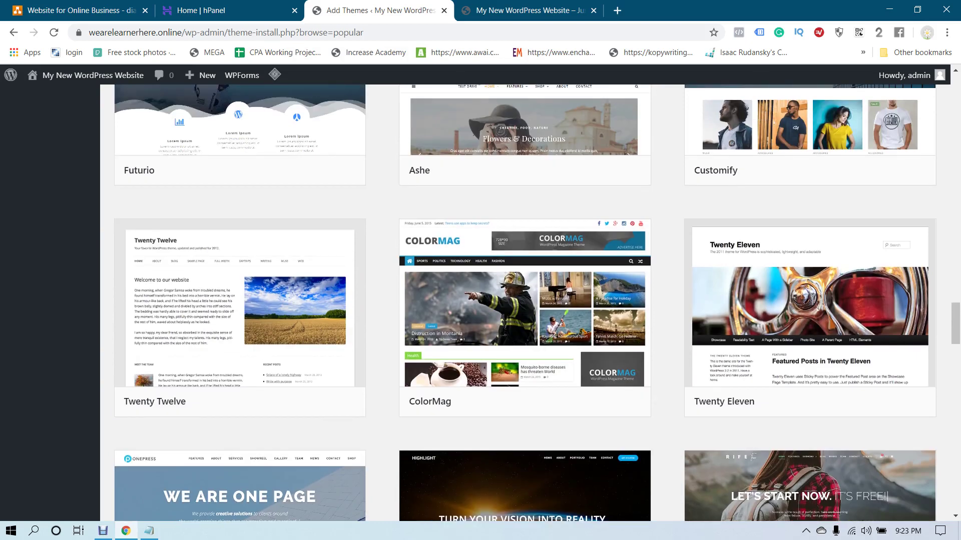
Under Type of Website, type 'Adsense / Affiliate Marketing / CPA Marketing / Dropshipping / Service /', fixing typos
key(alt+Tab)
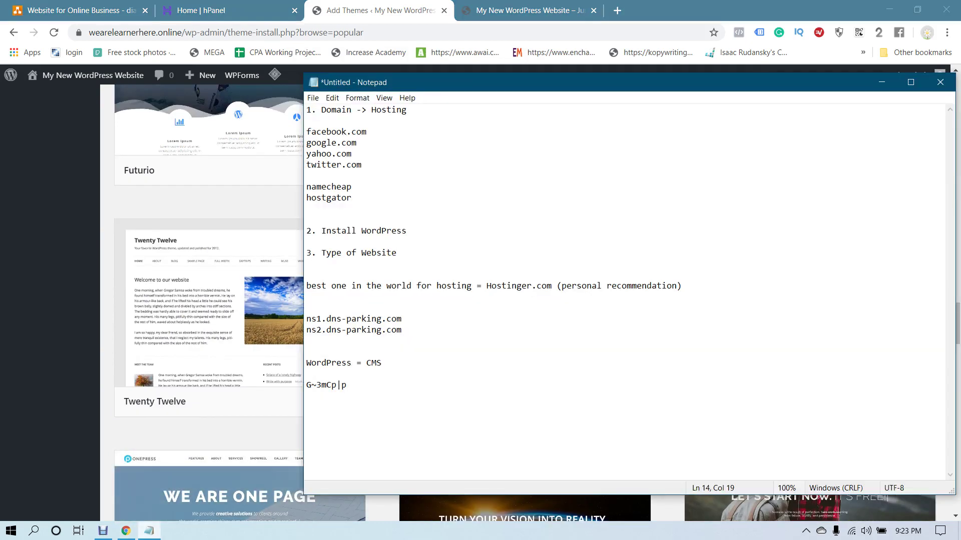
key(Return)
key(Return)
key(Return)
key(Return)
key(Return)
key(Return)
key(Return)
key(Return)
key(Return)
key(Return)
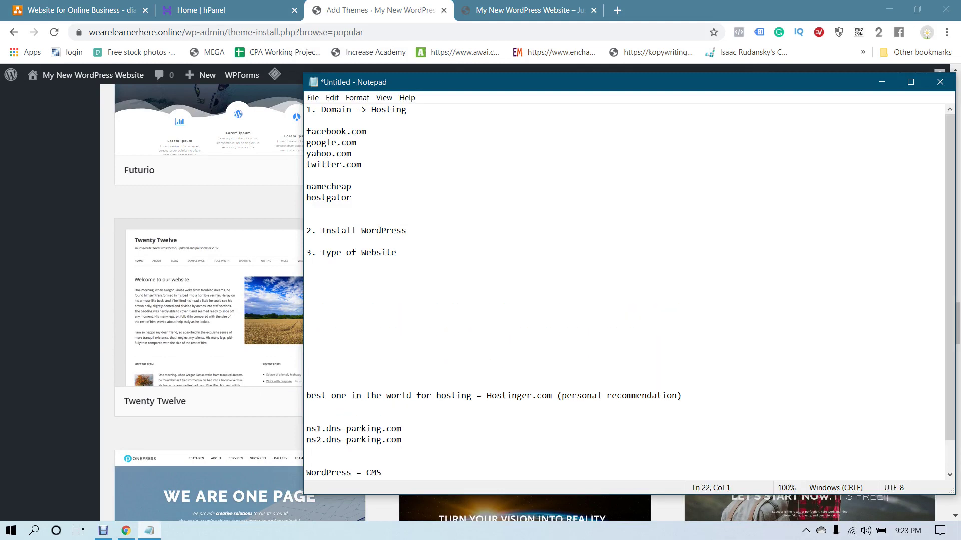
text(Adse)
text(nse)
text( /)
text( Affilaite)
key(BackSpace)
key(BackSpace)
key(BackSpace)
key(BackSpace)
text(iate )
text(/)
key(BackSpace)
key(BackSpace)
text(Marke)
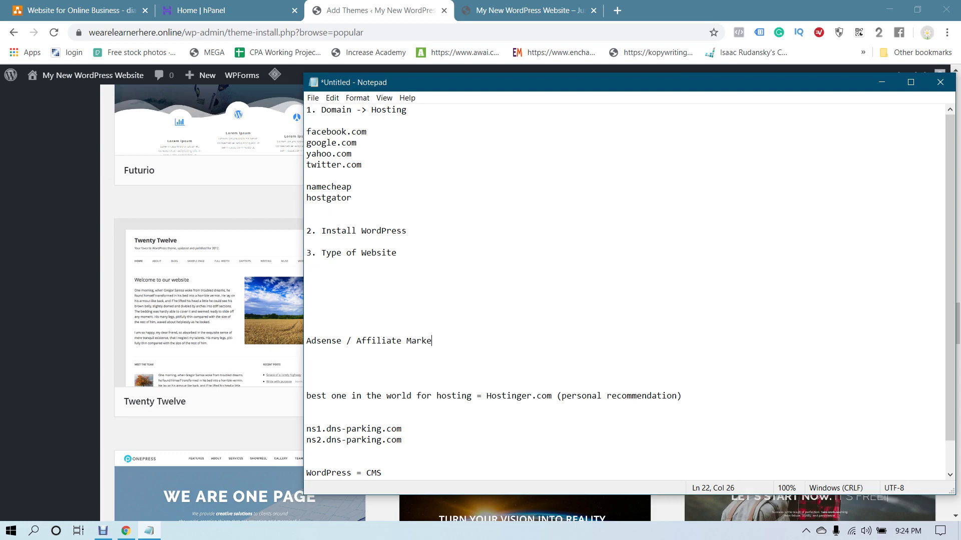
text(ting / CPA)
text( Marekt)
key(BackSpace)
key(BackSpace)
key(BackSpace)
text(keting / Dropshipping)
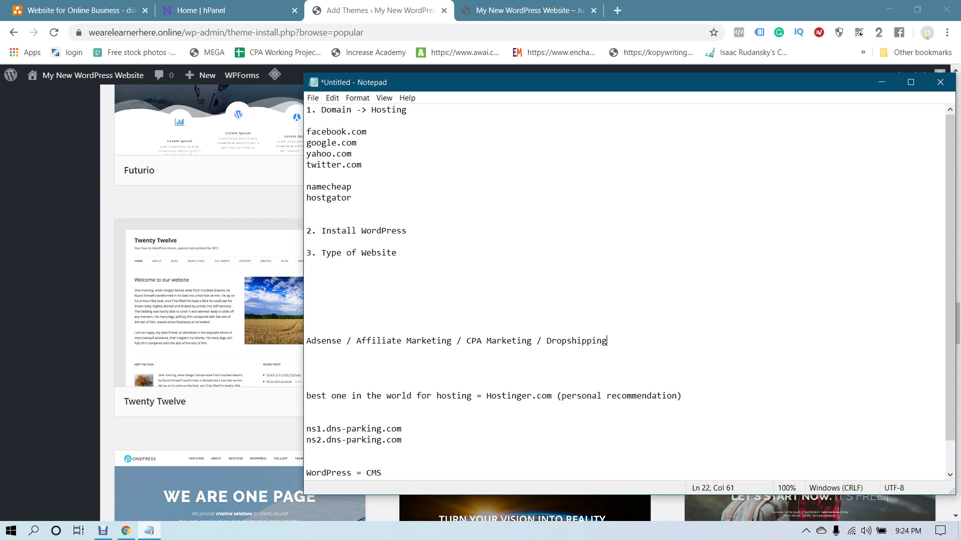
text( / Service /)
click(360, 11)
scroll(811, 280, down, 1)
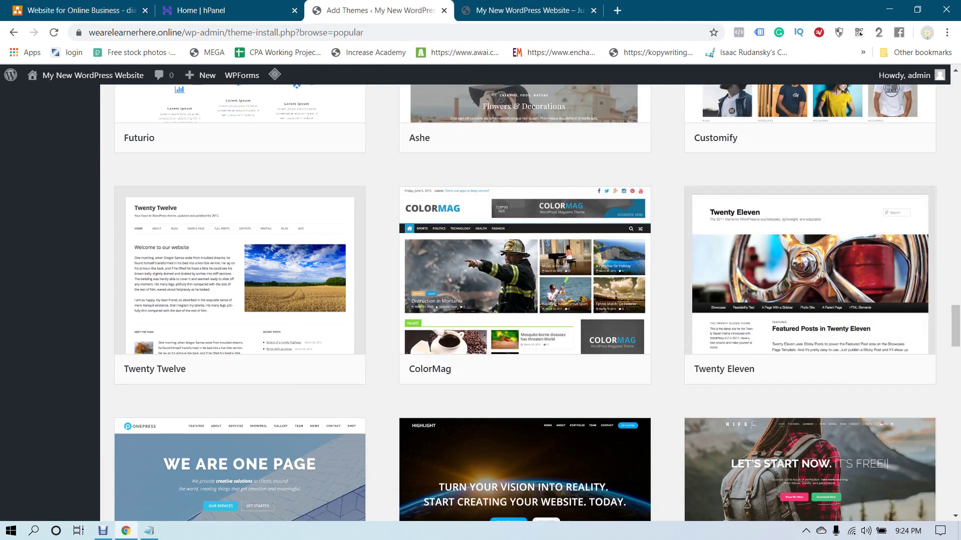
scroll(530, 300, down, 4)
scroll(530, 300, down, 3)
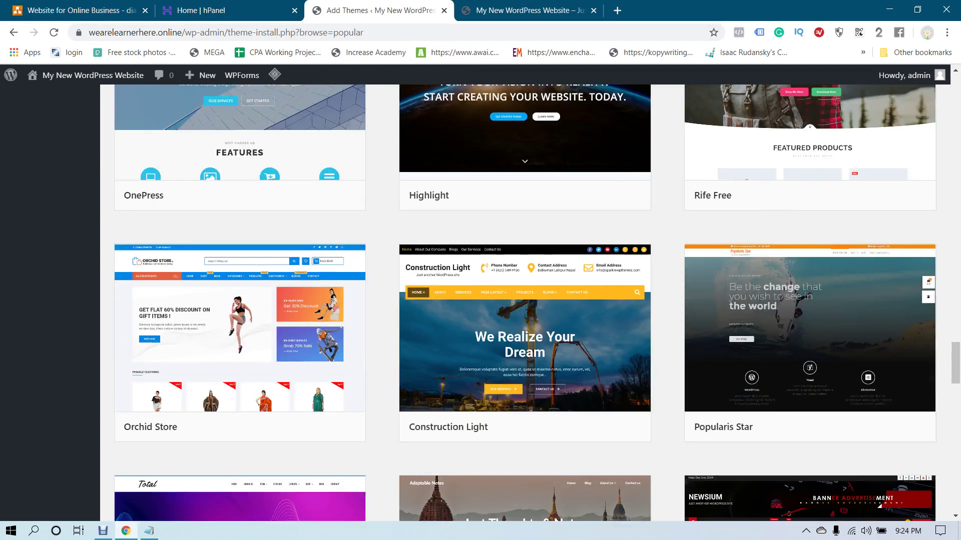
scroll(530, 300, down, 1)
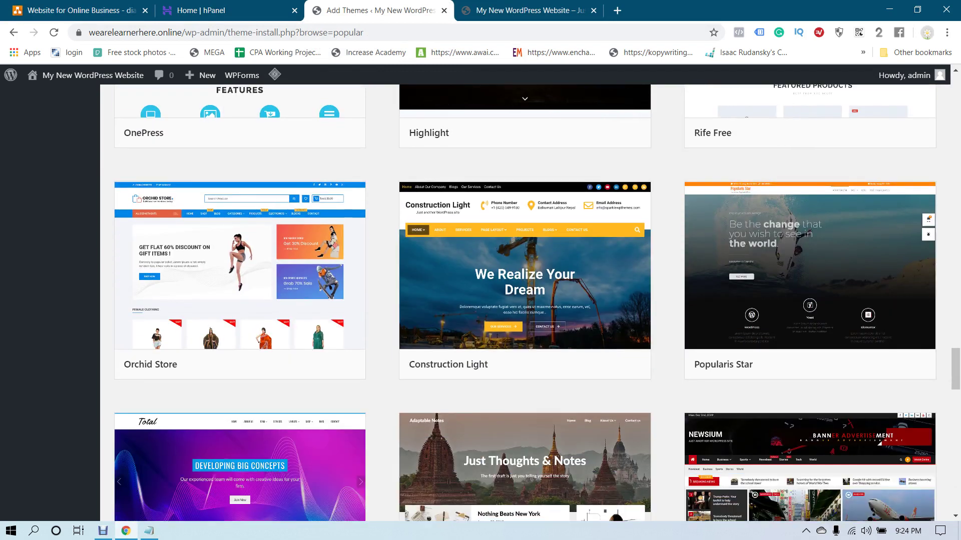
scroll(525, 300, down, 2)
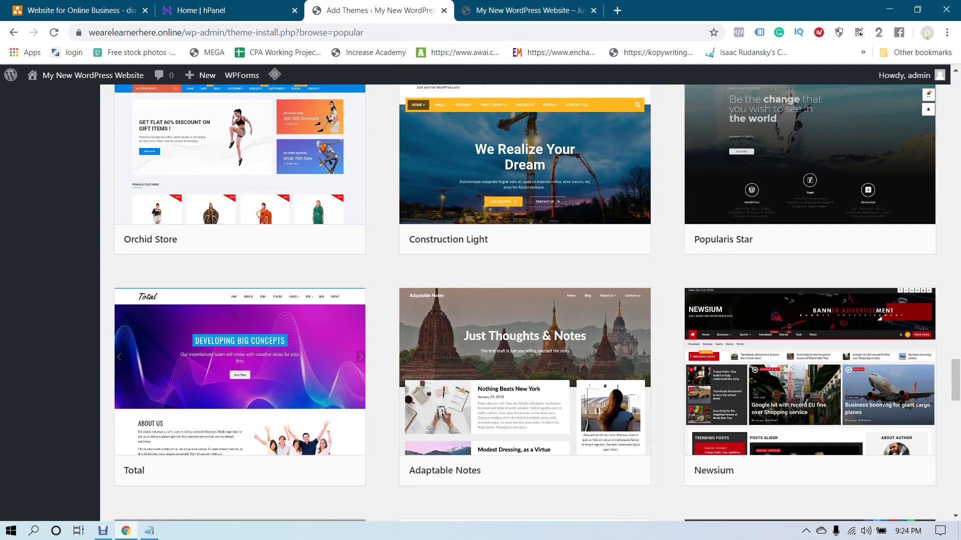
scroll(524, 301, down, 2)
scroll(525, 300, down, 4)
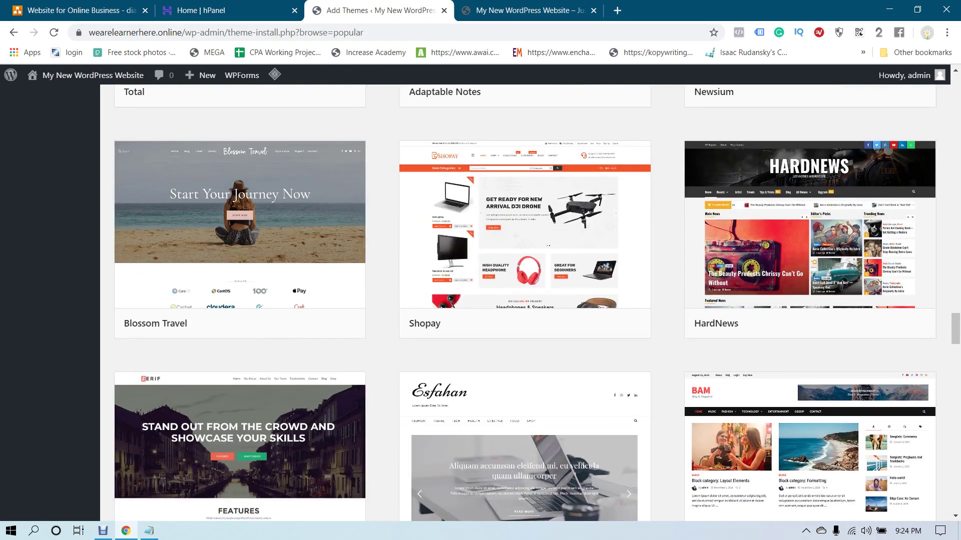
scroll(524, 300, down, 2)
scroll(524, 300, down, 2)
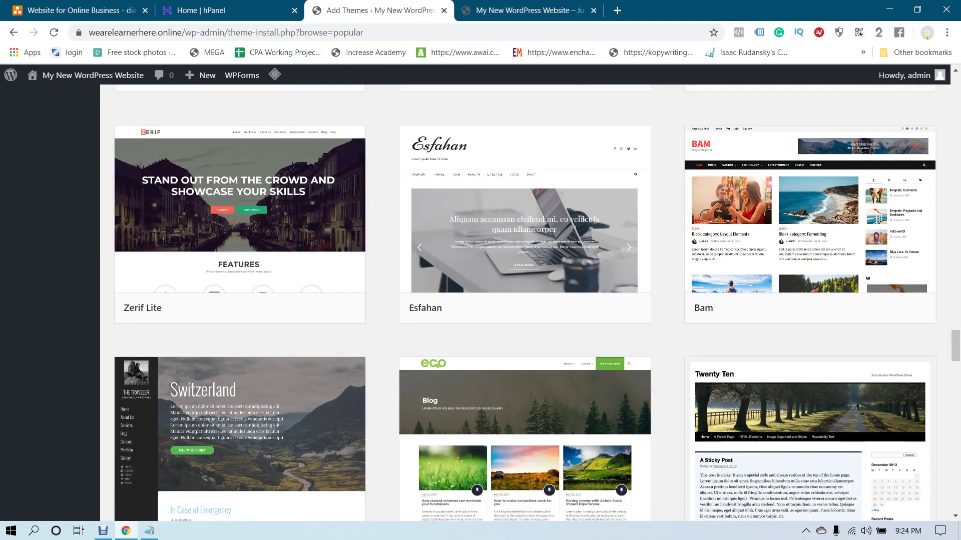
click(524, 220)
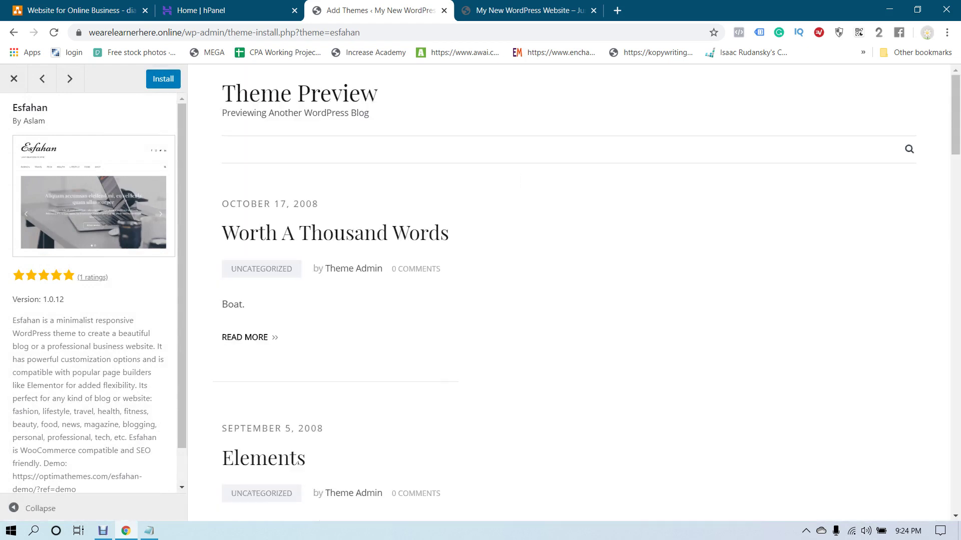
scroll(94, 294, down, 2)
scroll(95, 295, up, 2)
scroll(570, 293, down, 15)
scroll(570, 292, up, 15)
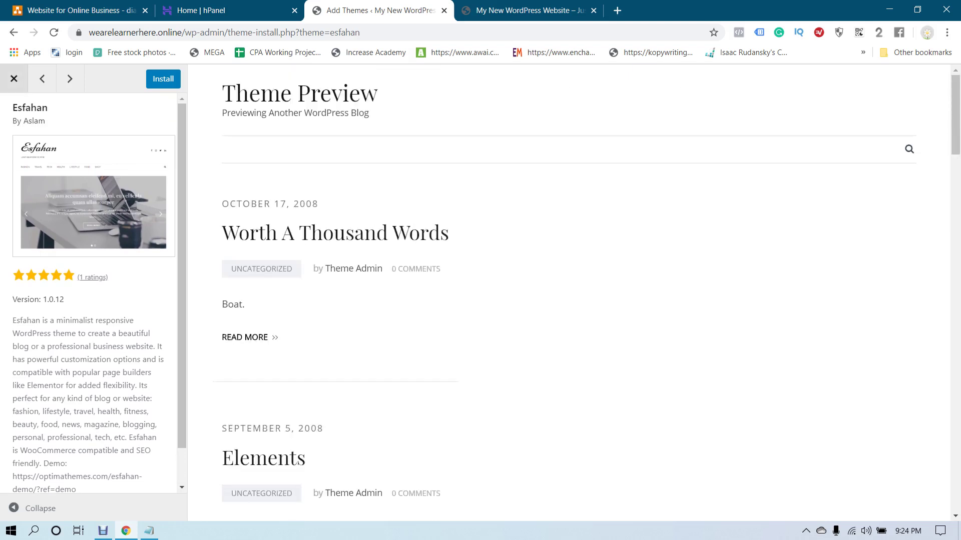
click(14, 79)
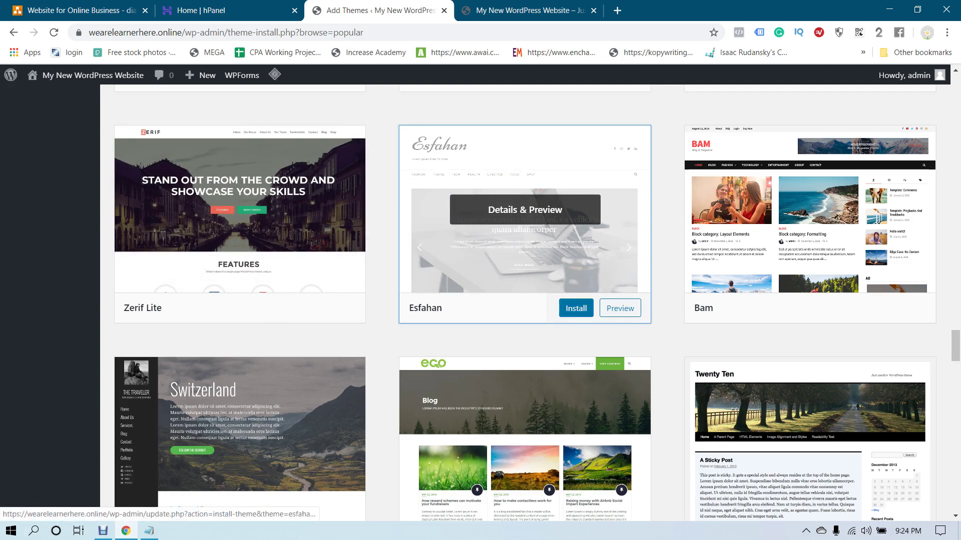
Install the Esfahan theme and reload the site's front page to check it
click(576, 308)
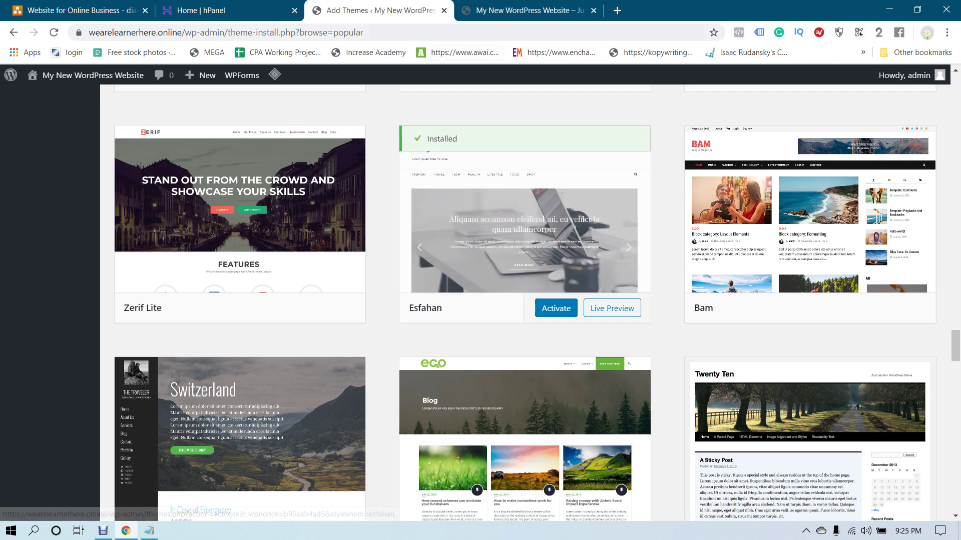
click(526, 10)
key(F5)
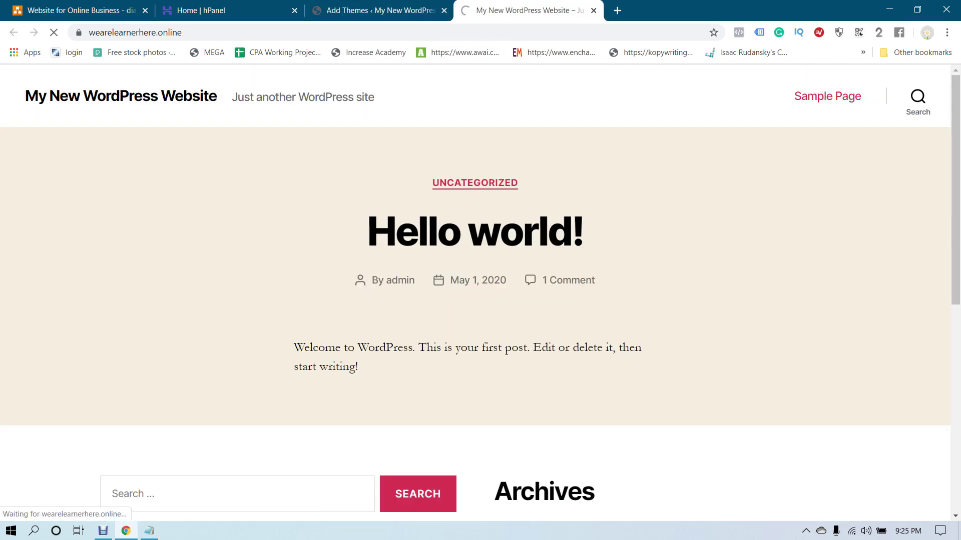
key(ctrl+shift+Tab)
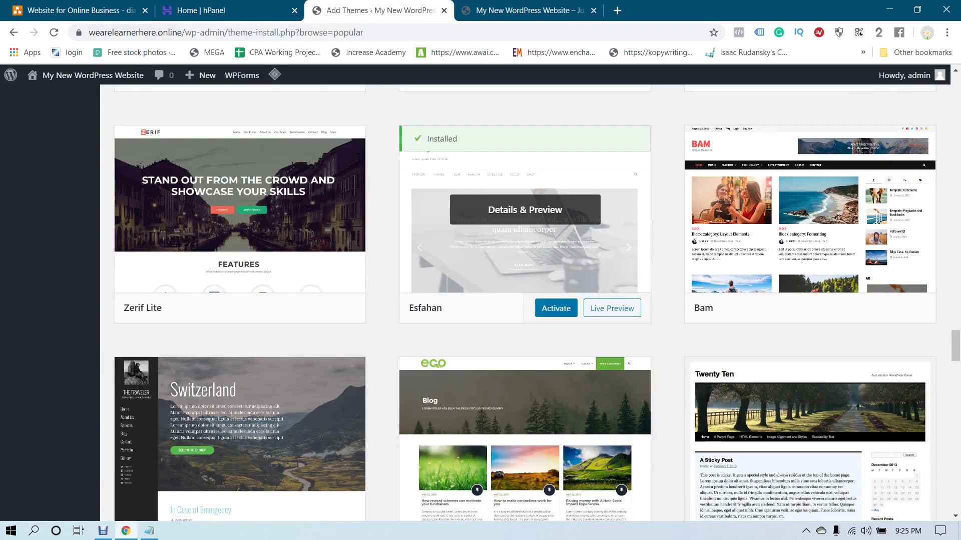
Activate Esfahan and reload the front page to see the new theme applied
click(556, 308)
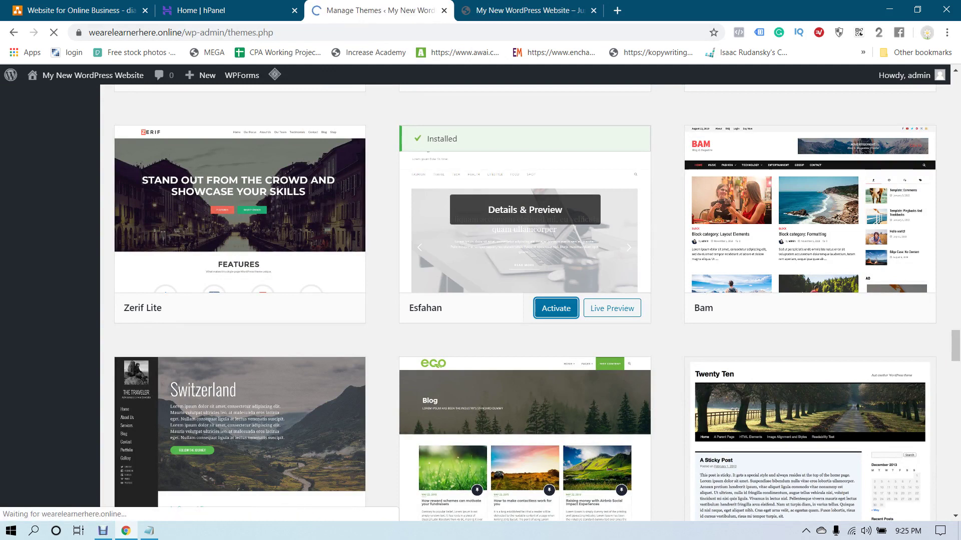
key(ctrl+Tab)
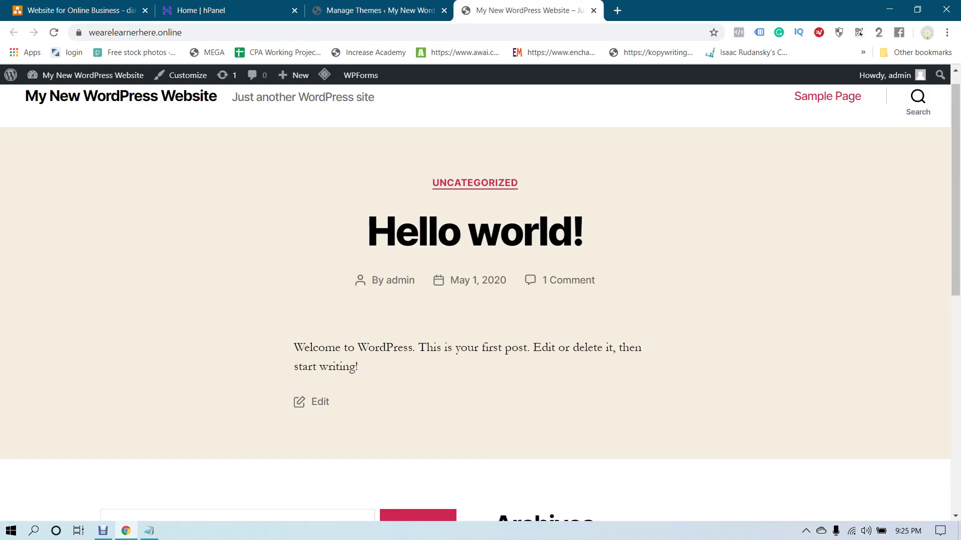
key(F5)
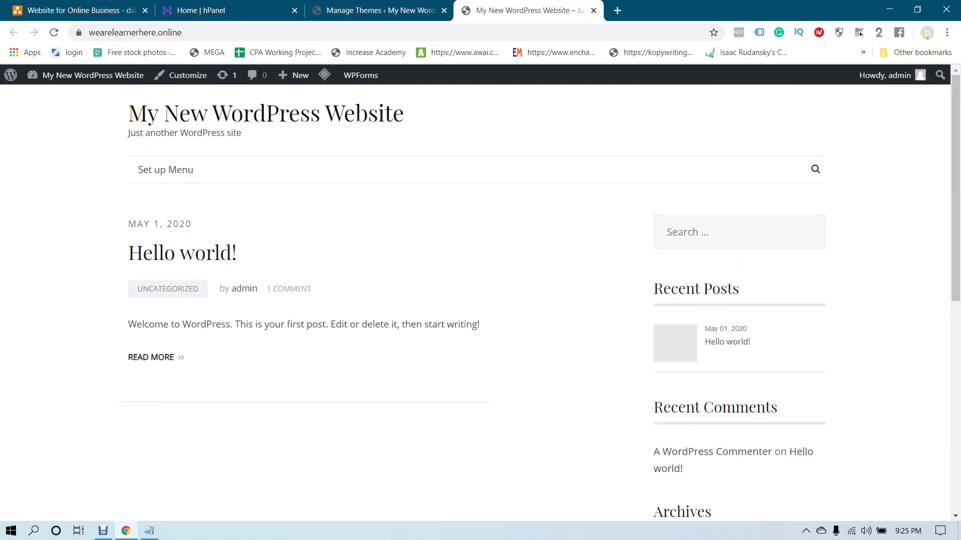
key(ctrl+shift+Tab)
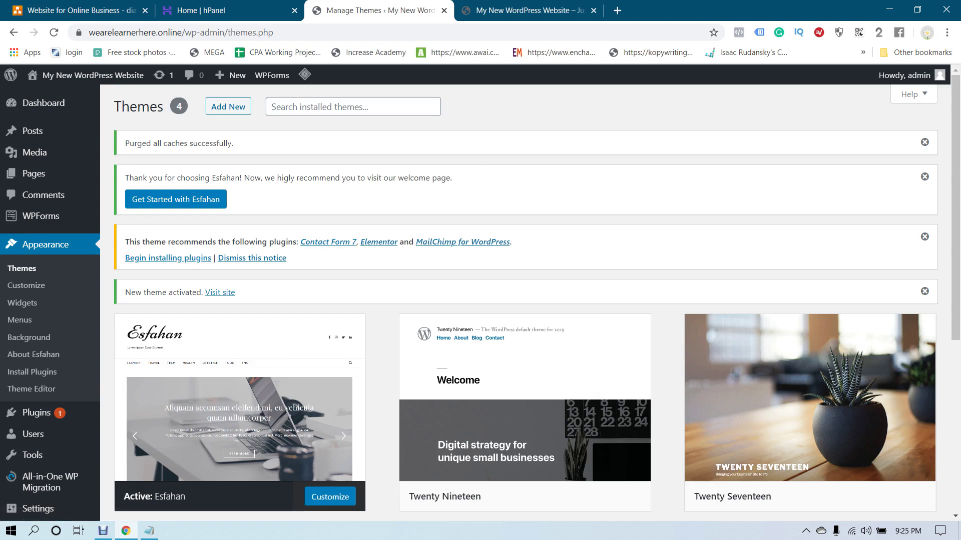
Select Contact Form 7, Elementor and MailChimp for WordPress and apply the Install bulk action
click(168, 258)
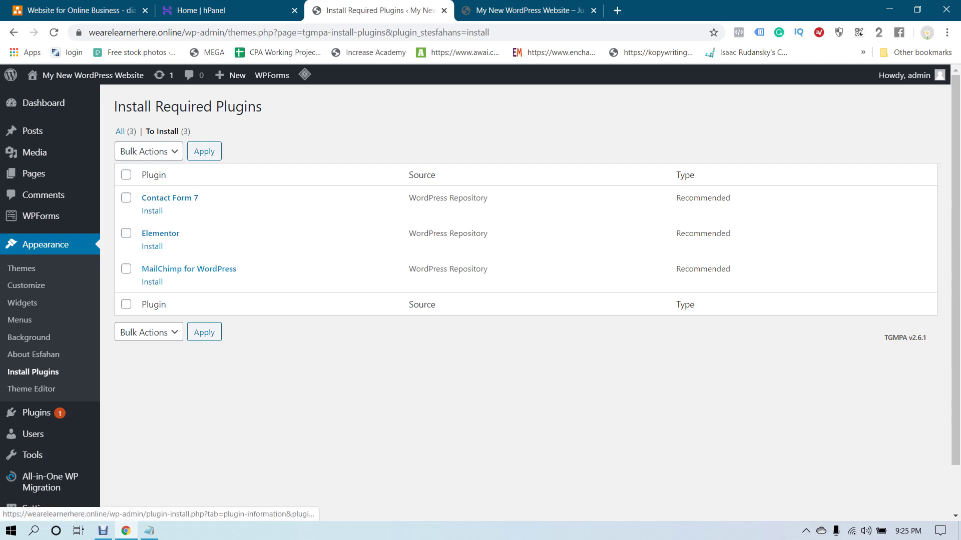
click(126, 174)
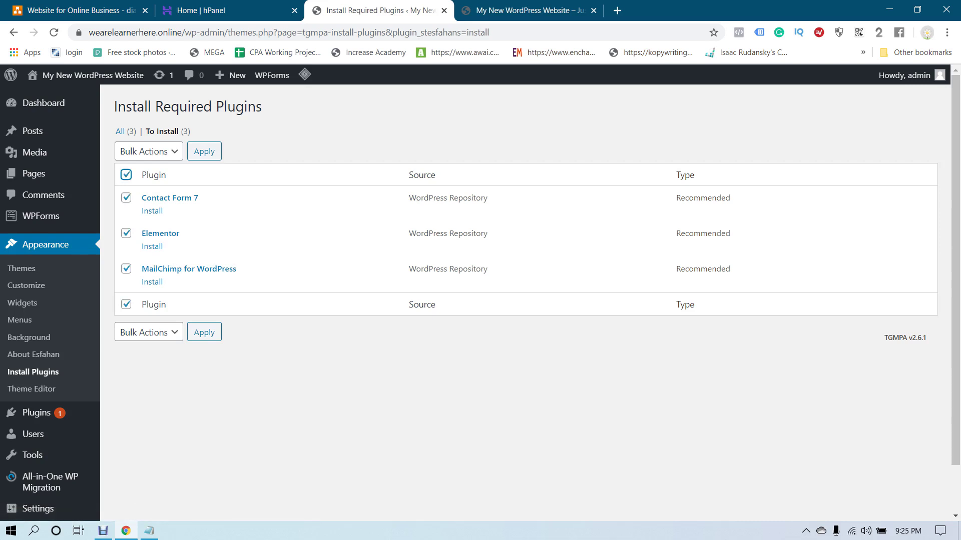
click(149, 151)
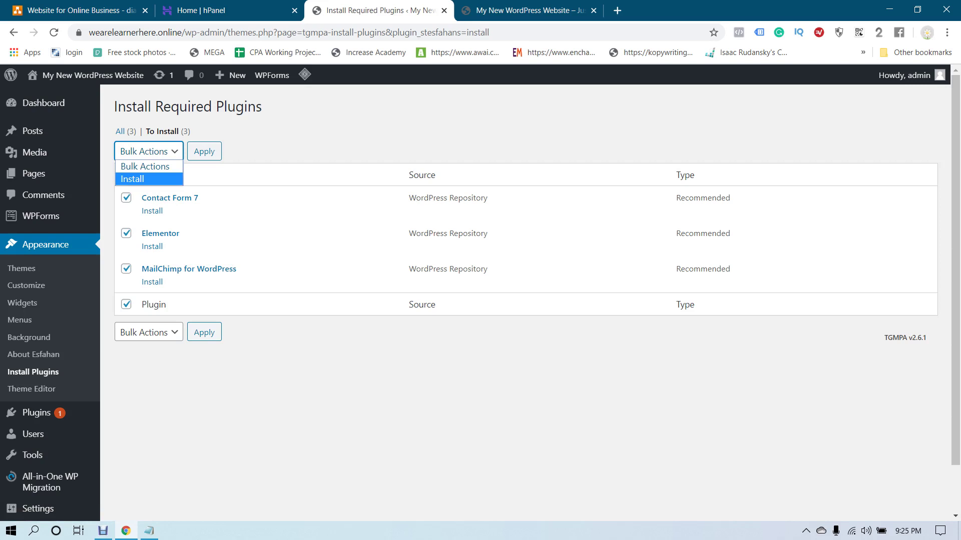
click(132, 178)
key(Tab)
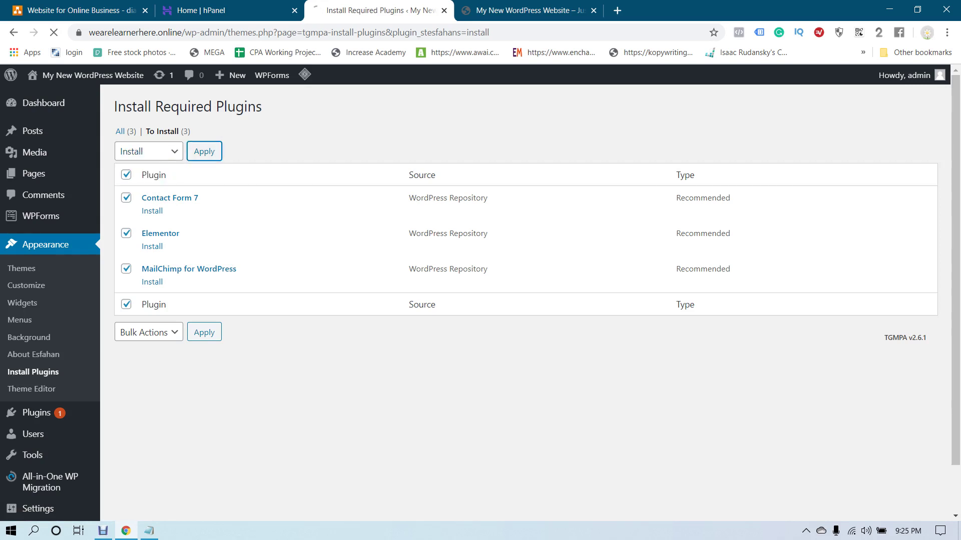
key(Return)
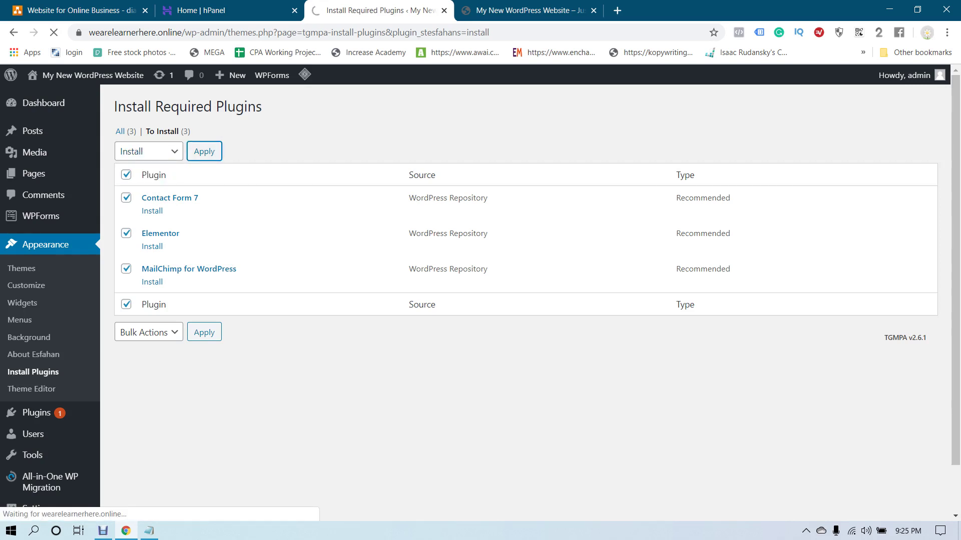
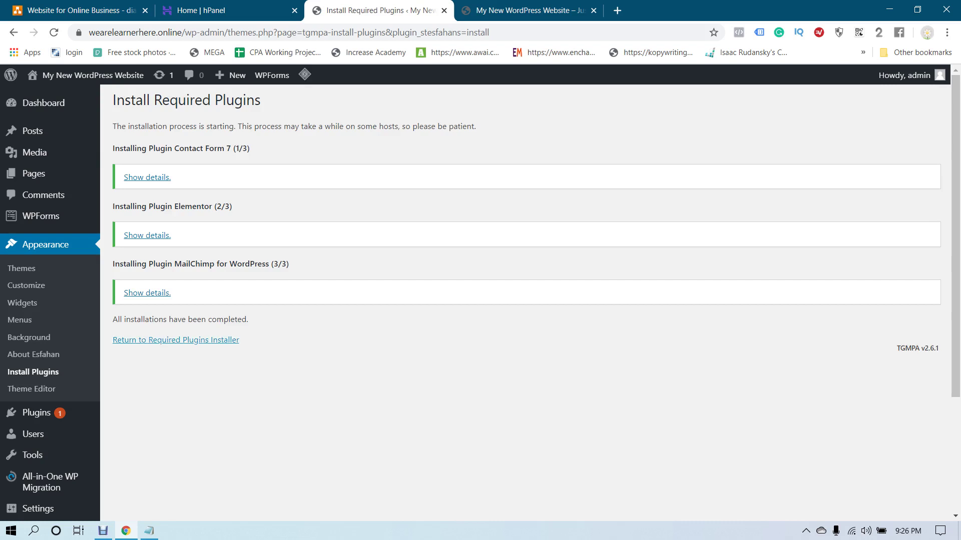
Bulk-activate Contact Form 7, Elementor and MailChimp for WordPress from the Required Plugins list
click(175, 340)
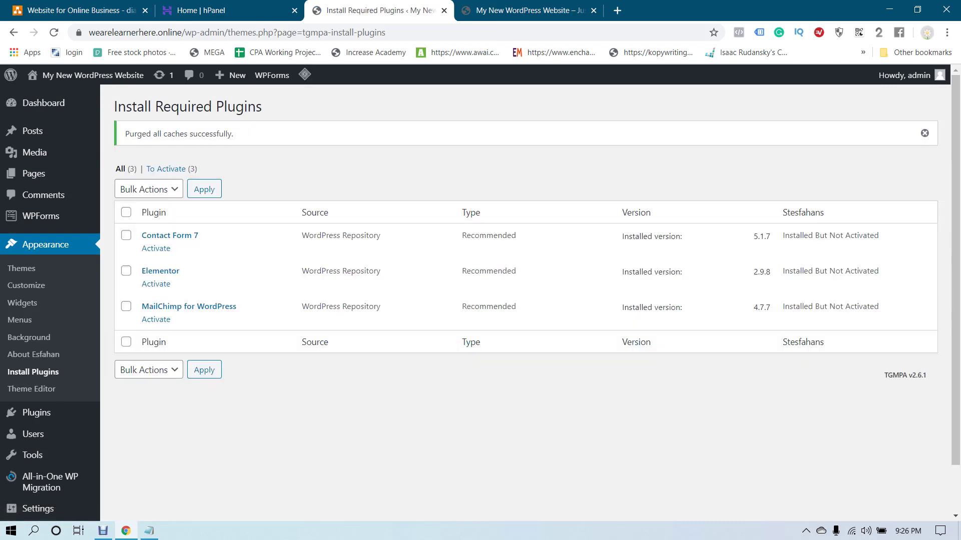
click(127, 212)
click(149, 189)
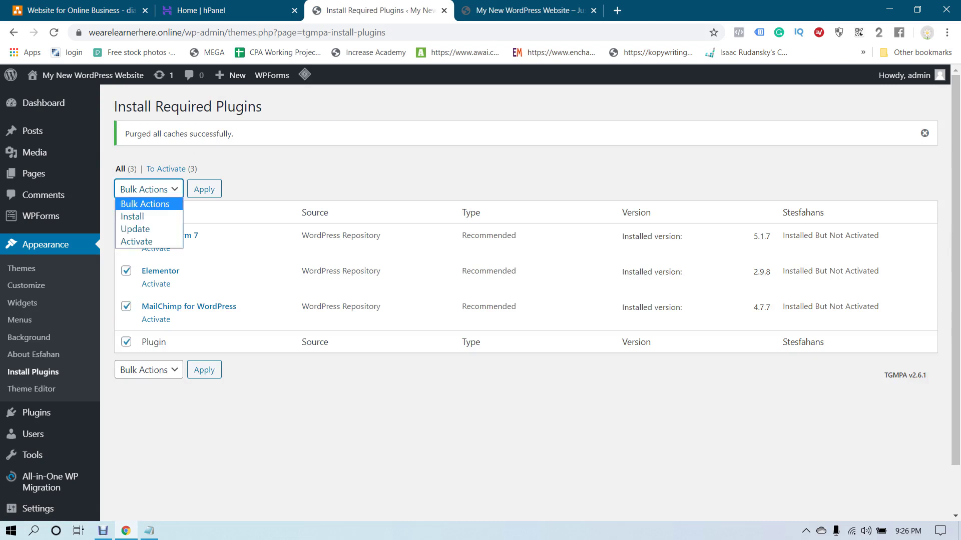
click(135, 241)
click(204, 189)
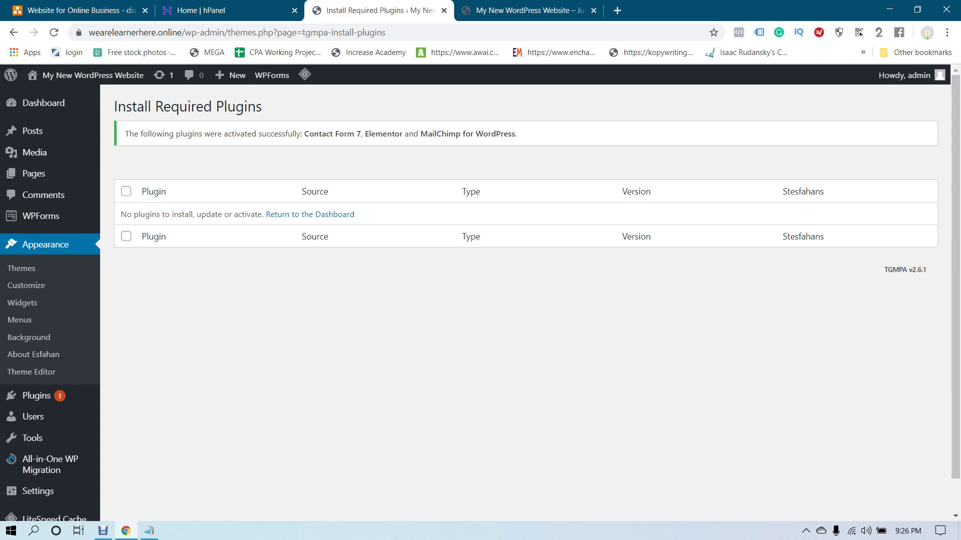
click(481, 10)
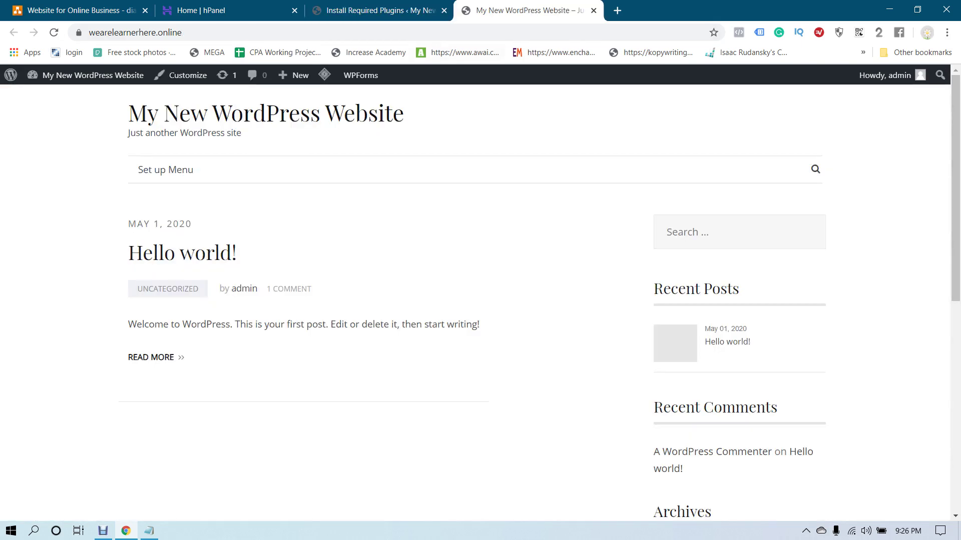
key(F5)
scroll(481, 301, down, 10)
scroll(480, 300, up, 10)
drag(404, 114, 128, 116)
click(128, 116)
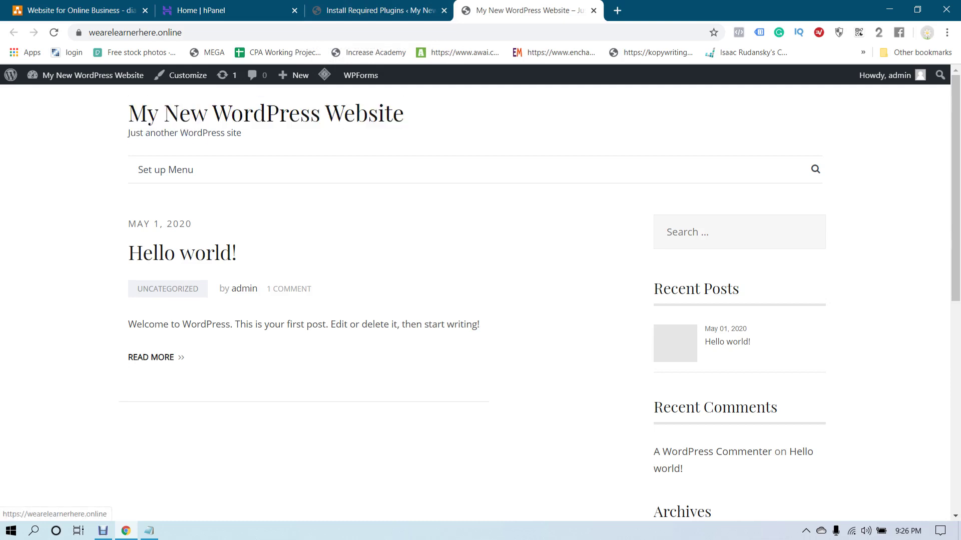
key(ctrl+shift+Tab)
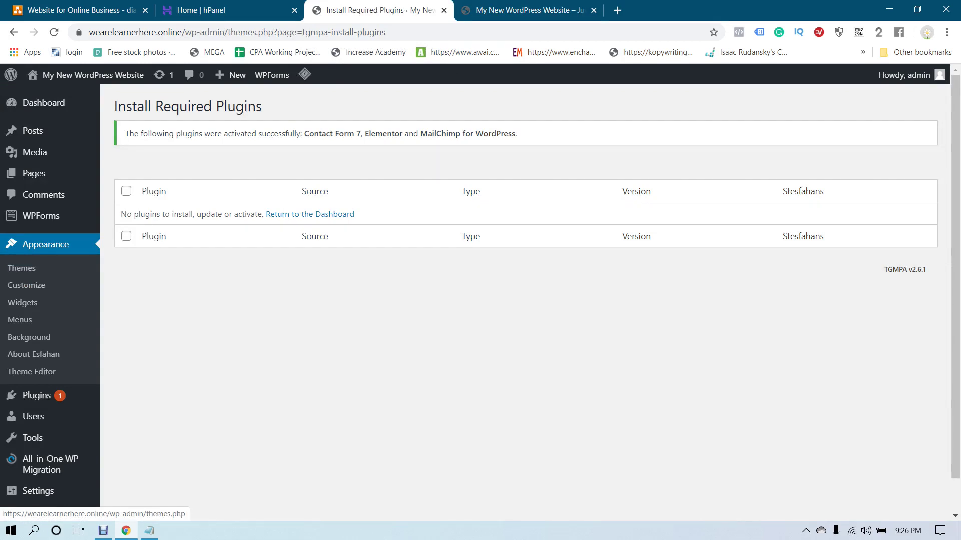
Go to Appearance > Customize, get past the Elementor Getting Started page, and reach the Customizer
click(26, 285)
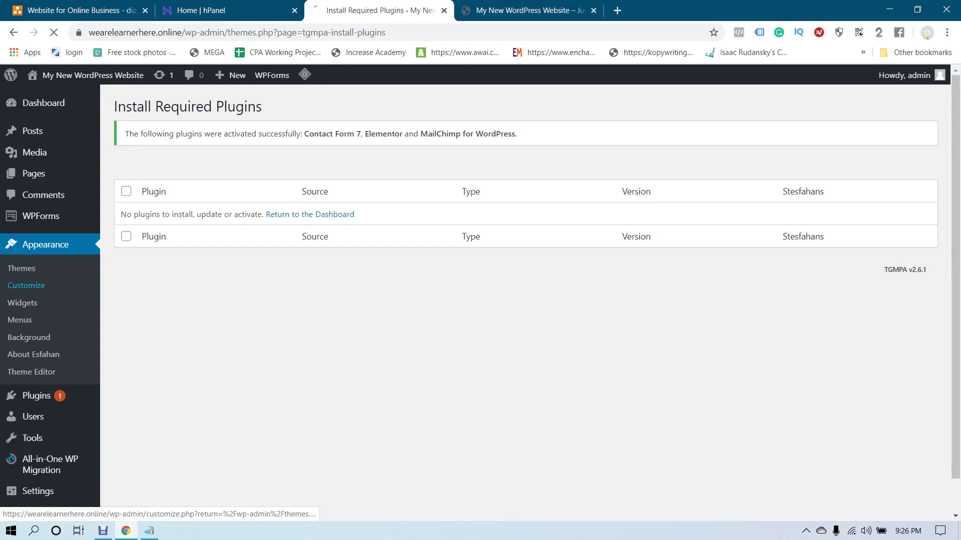
scroll(525, 300, down, 3)
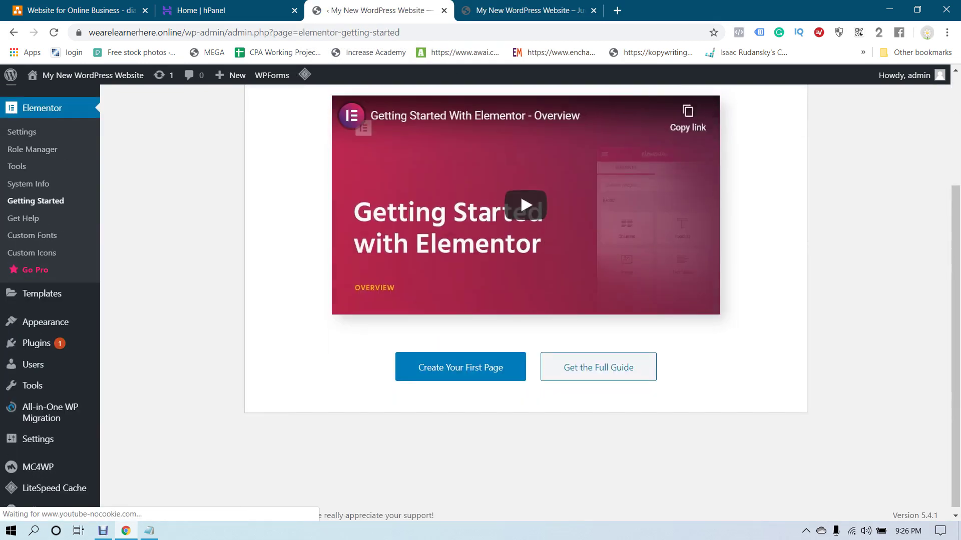
scroll(480, 300, up, 3)
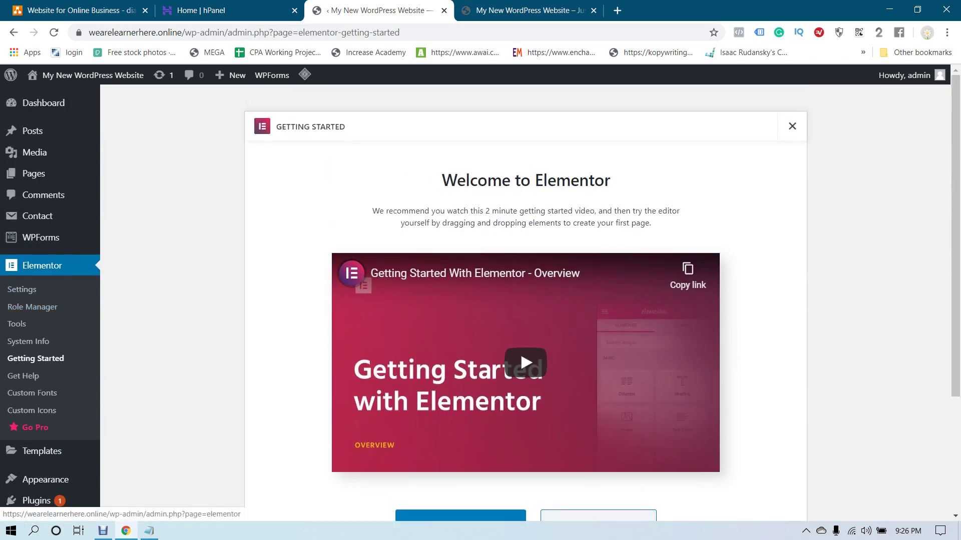
scroll(35, 265, down, 3)
mouse_move(45, 316)
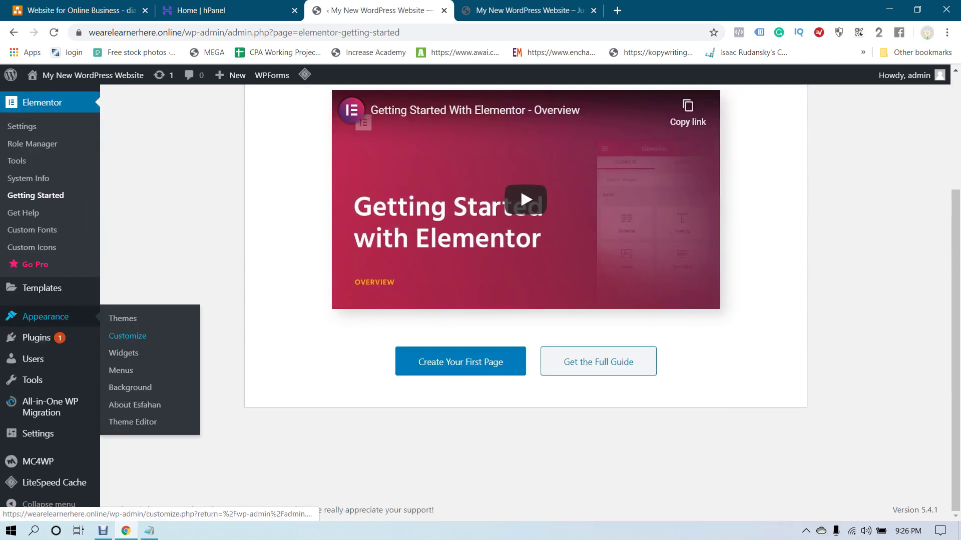
click(127, 335)
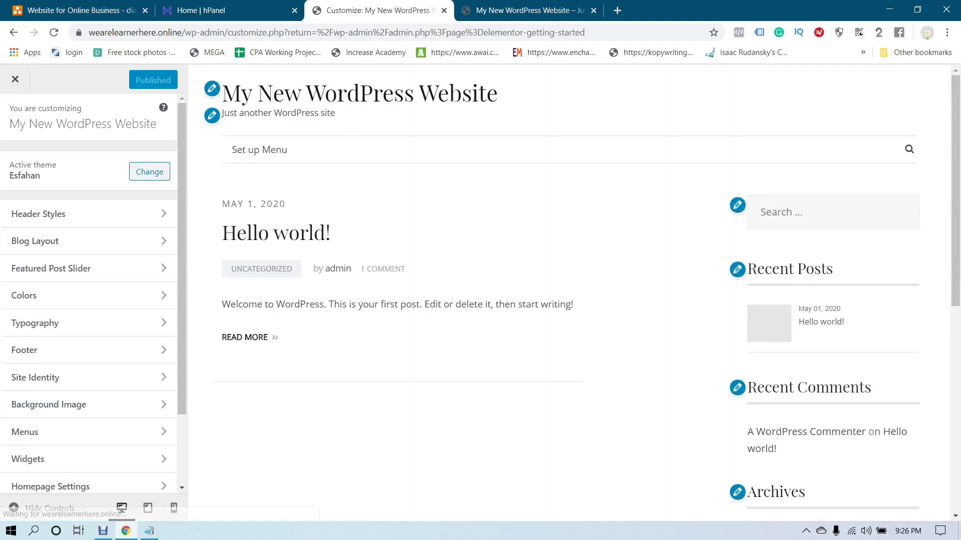
Preview header Styles 1–5 and settle on Style 3 - center header
click(75, 213)
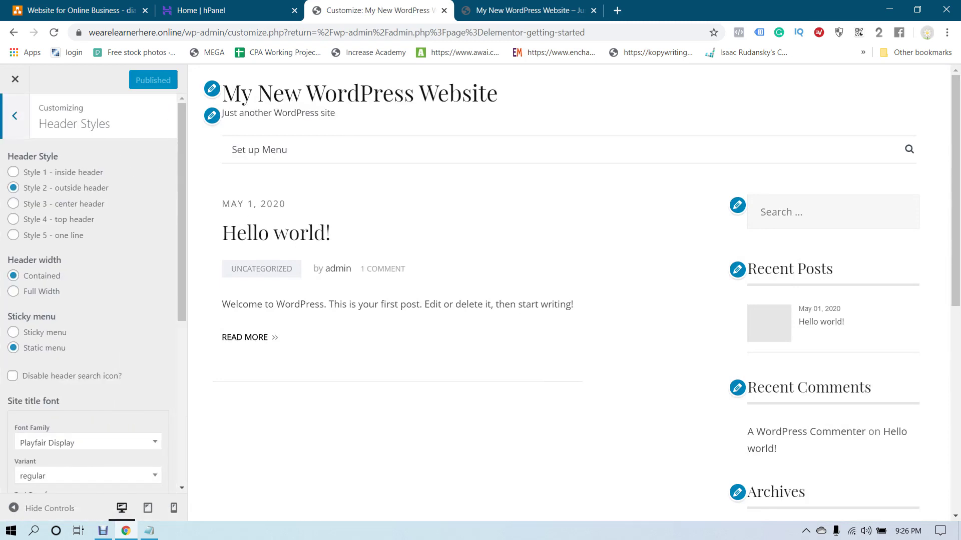
click(13, 172)
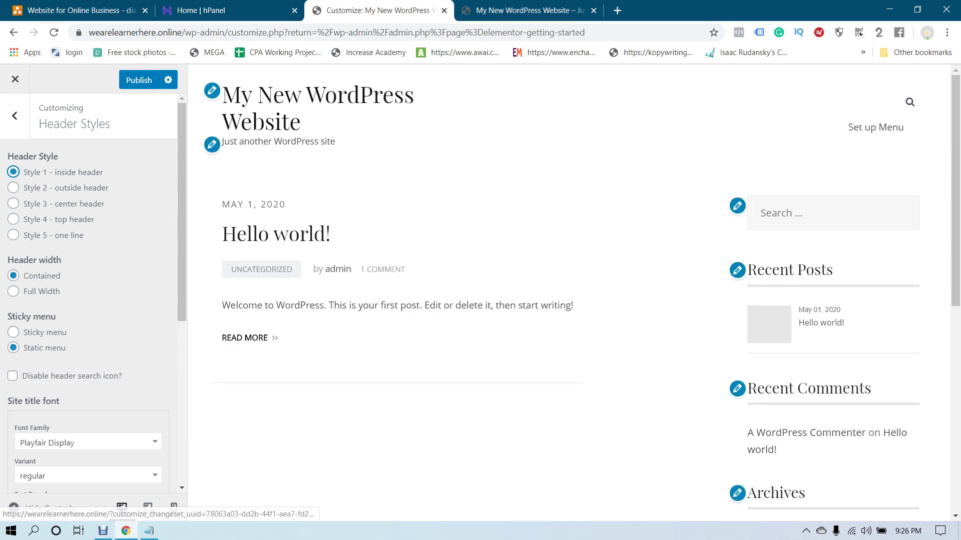
click(13, 187)
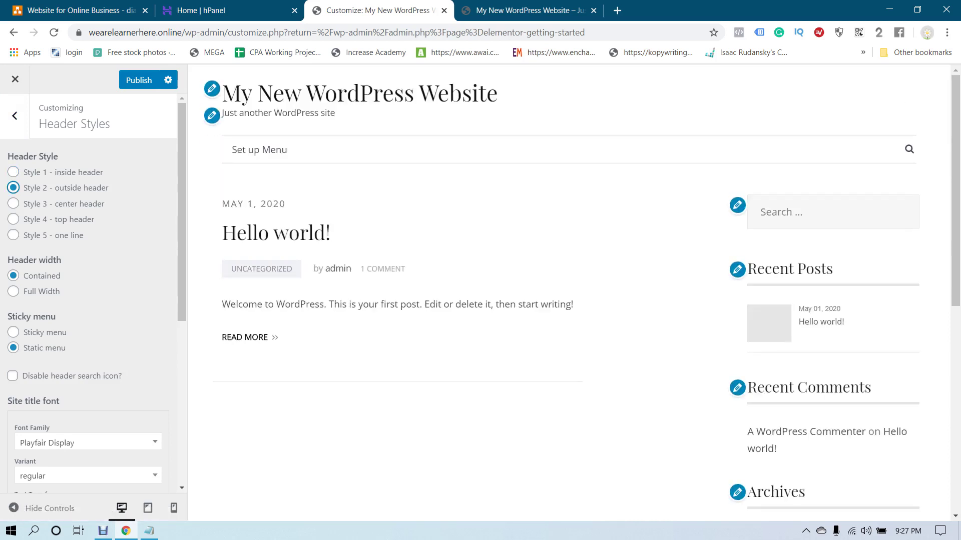
click(13, 203)
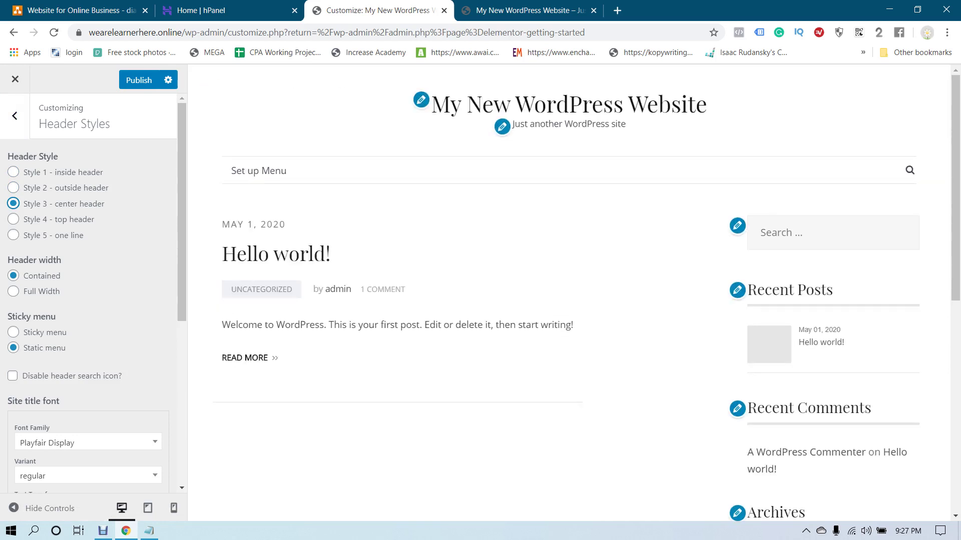
click(13, 220)
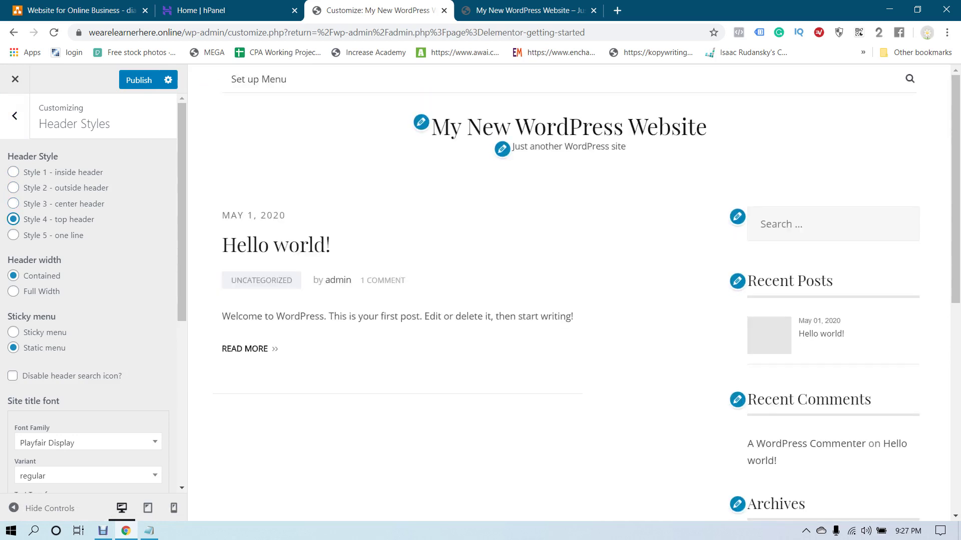
click(13, 235)
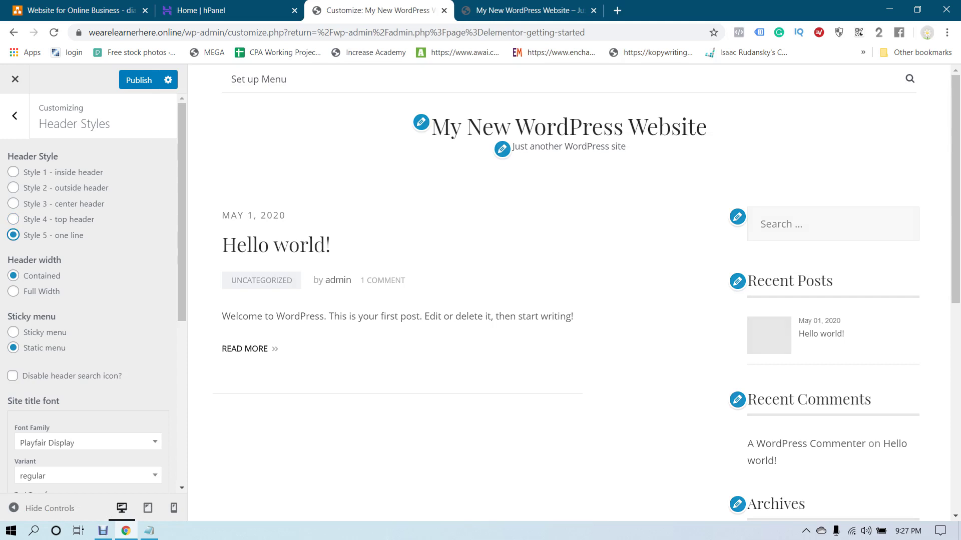
click(13, 204)
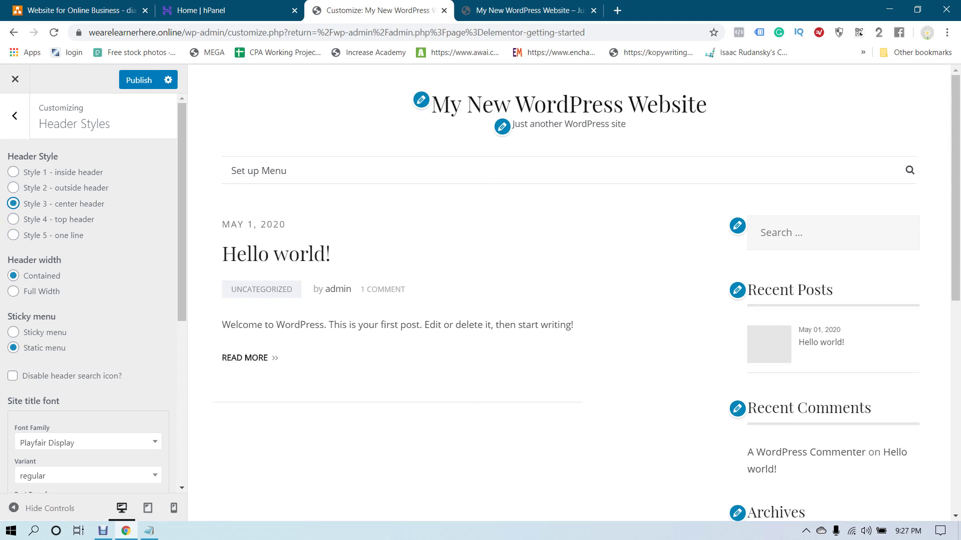
Try a full-width header, then keep the header width Contained
scroll(93, 294, down, 2)
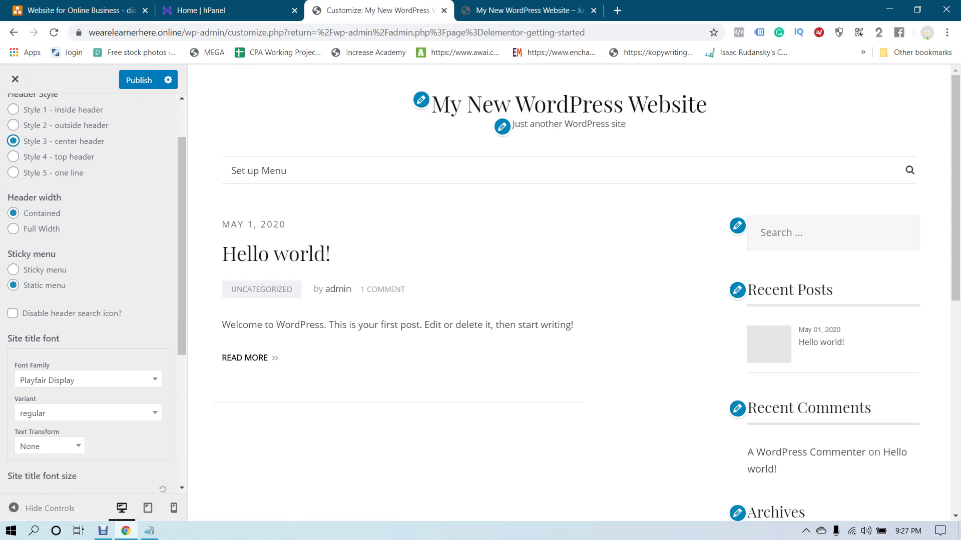
click(13, 228)
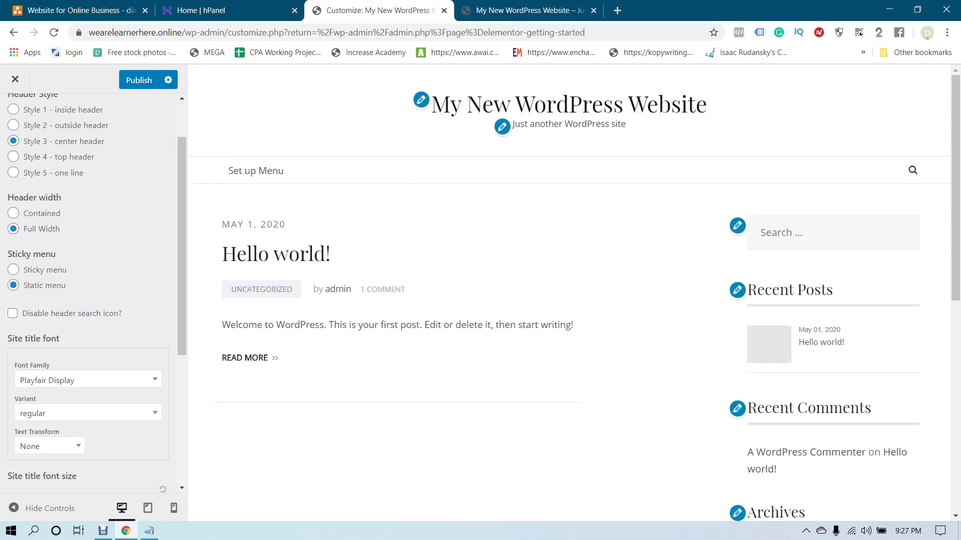
click(13, 213)
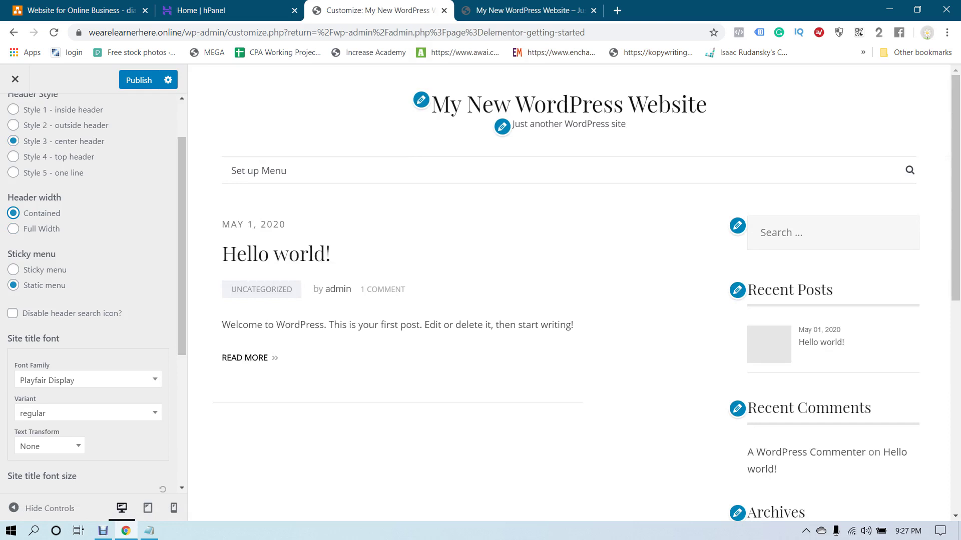
scroll(90, 291, down, 2)
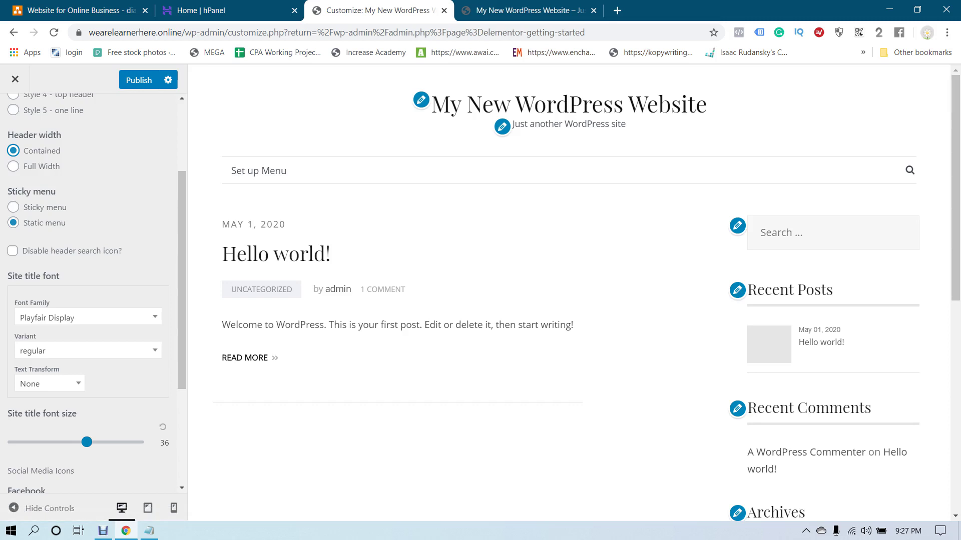
Try Niconne, Work Sans and Playfair Display for the site title font, finally choosing Niconne
scroll(90, 290, down, 3)
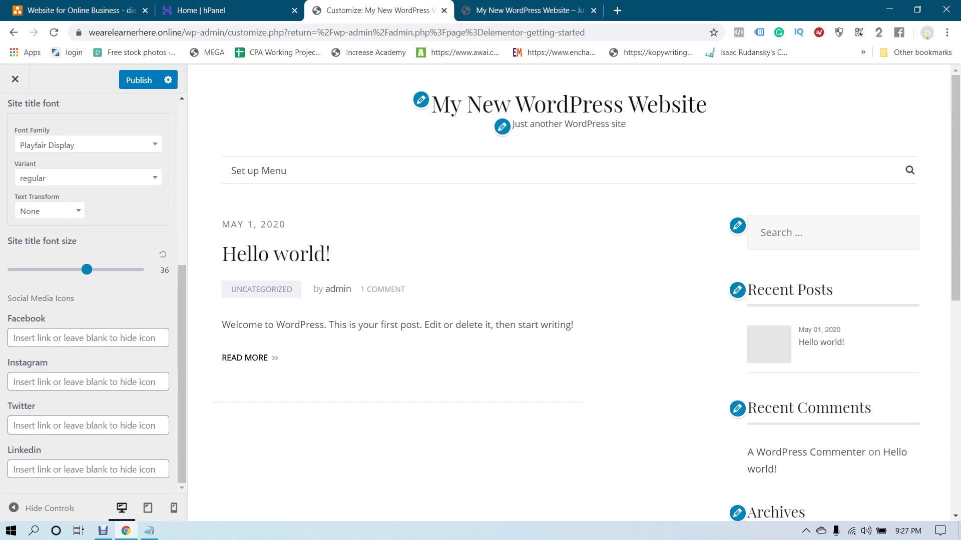
click(88, 144)
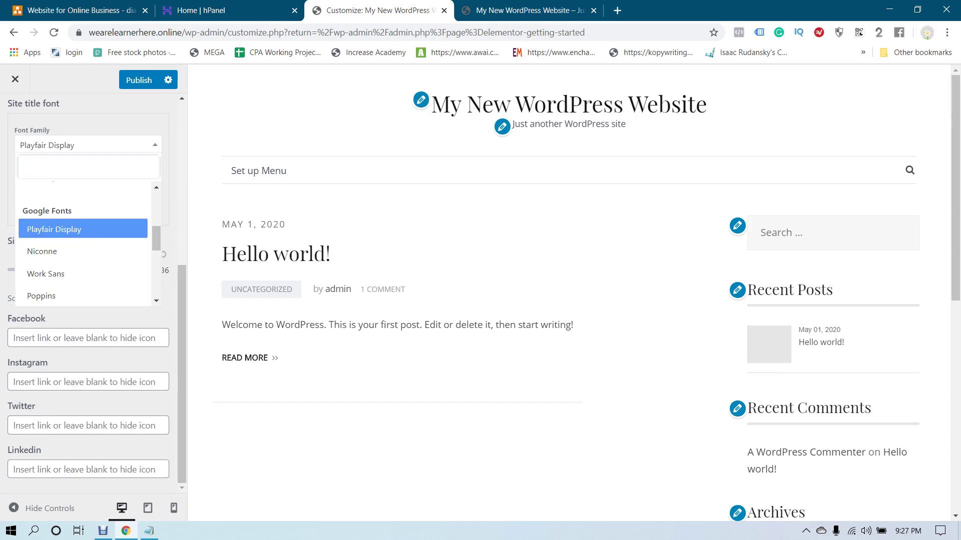
key(Down)
key(Return)
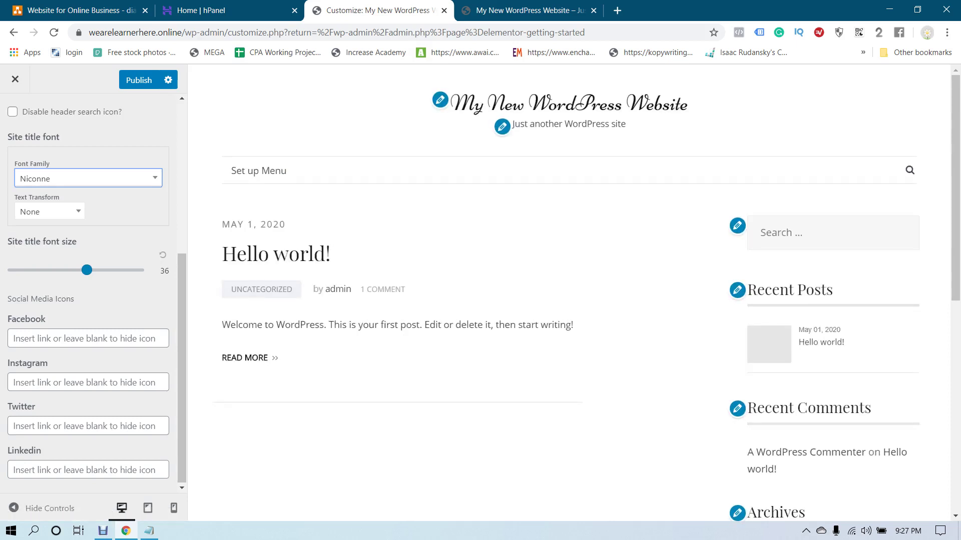
key(Return)
key(Down)
key(Return)
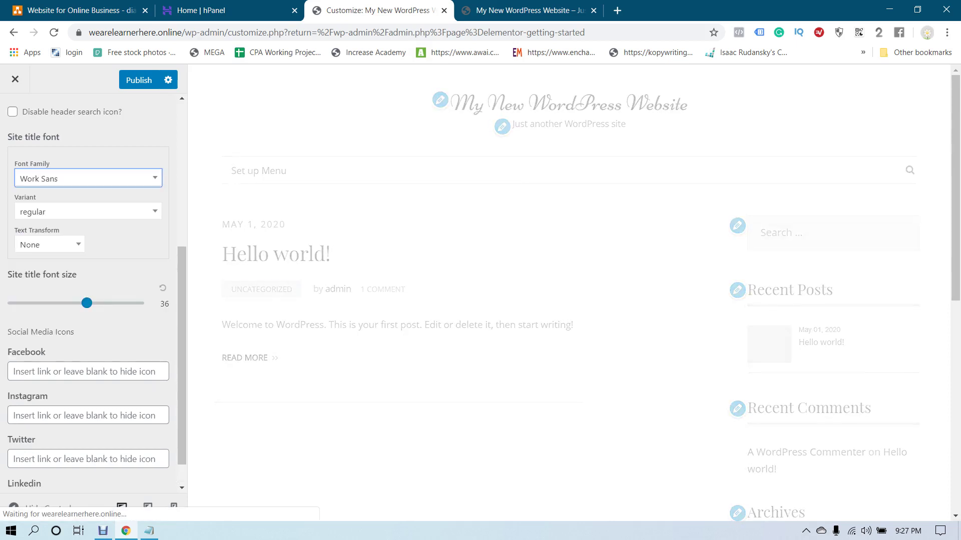
key(Return)
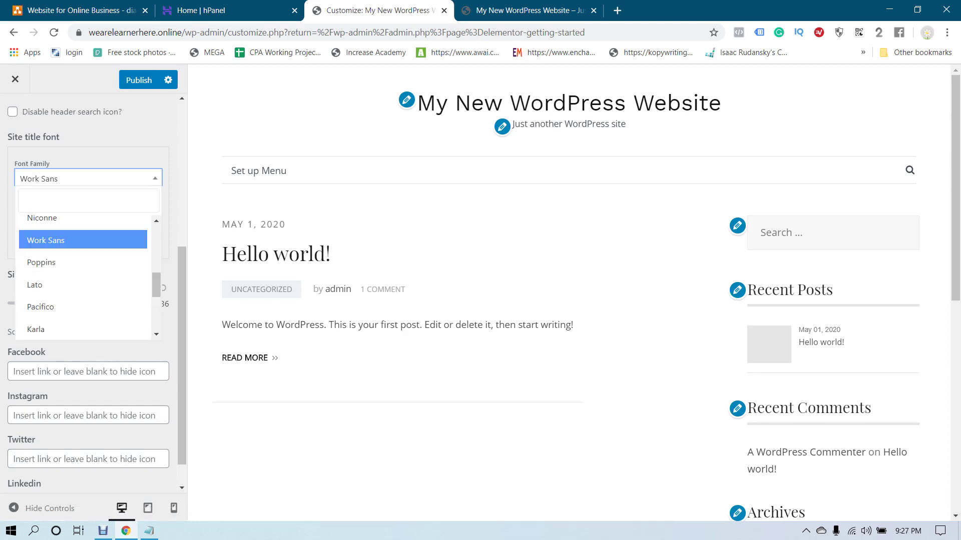
key(Up)
key(Up)
key(Up)
key(Up)
key(Up)
key(Up)
key(Up)
key(Up)
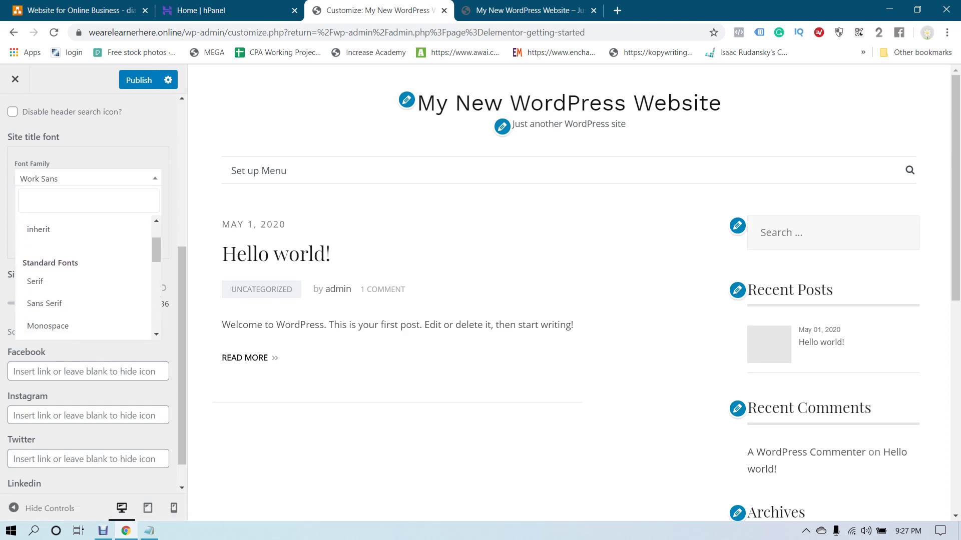
key(Down)
key(Down)
key(Down)
key(Down)
key(Down)
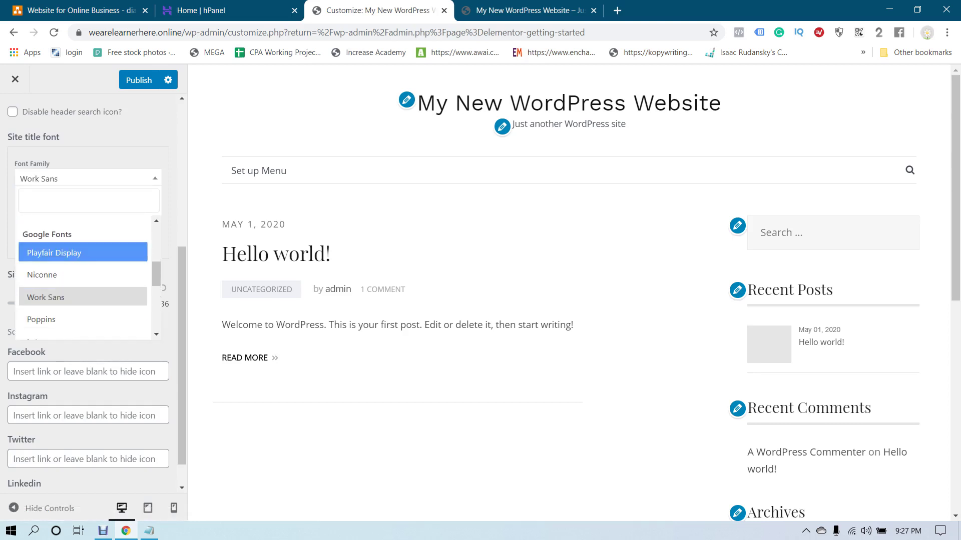
key(Return)
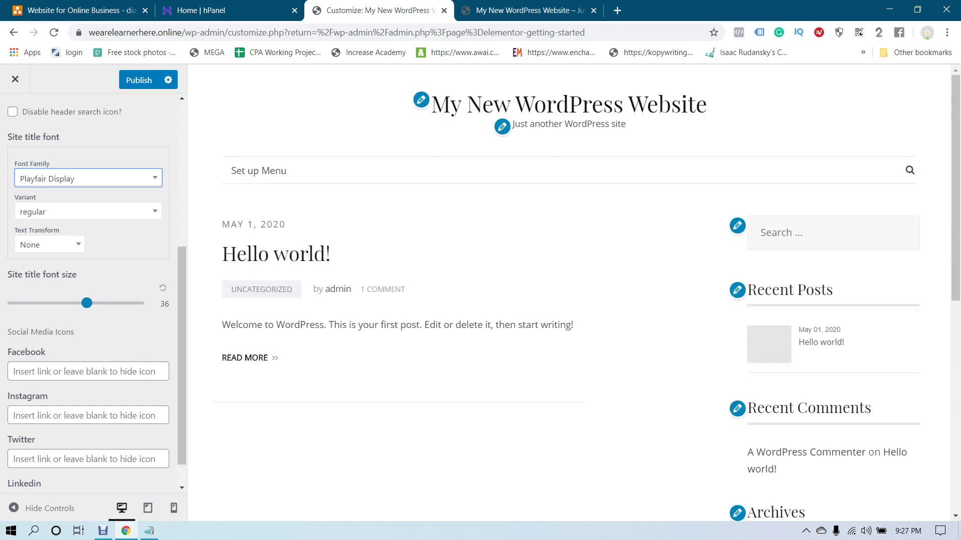
key(alt+Down)
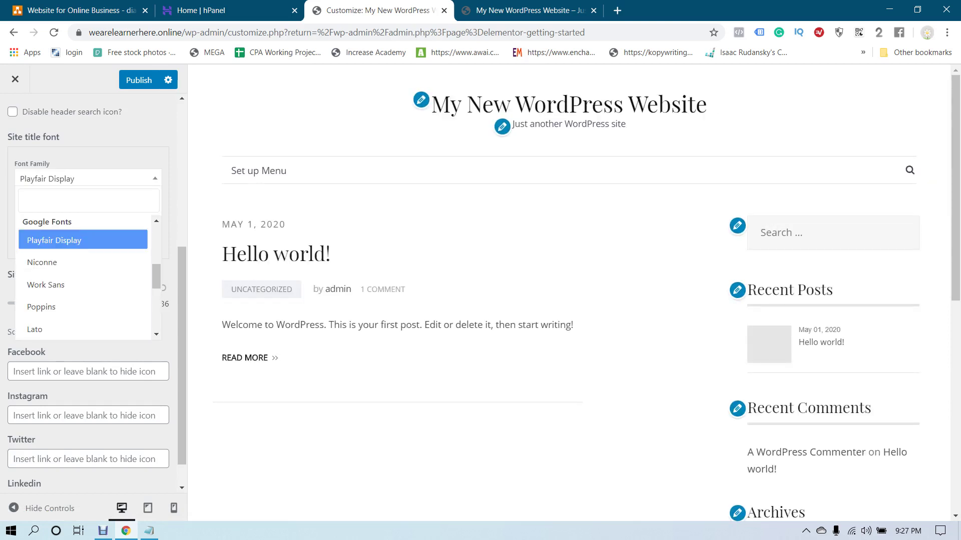
key(Down)
key(Return)
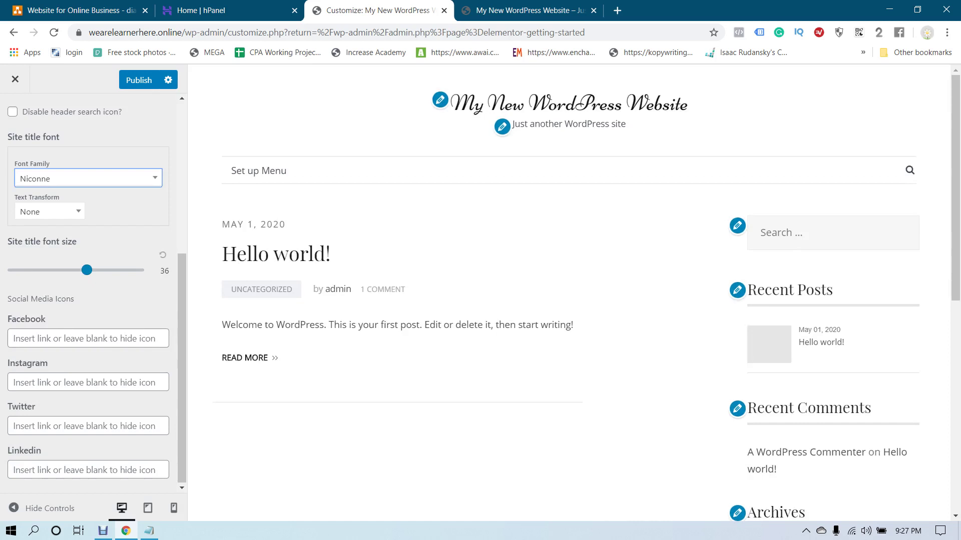
Set the site title text transform to Capitalize and its font size to 40
key(Tab)
key(alt+Down)
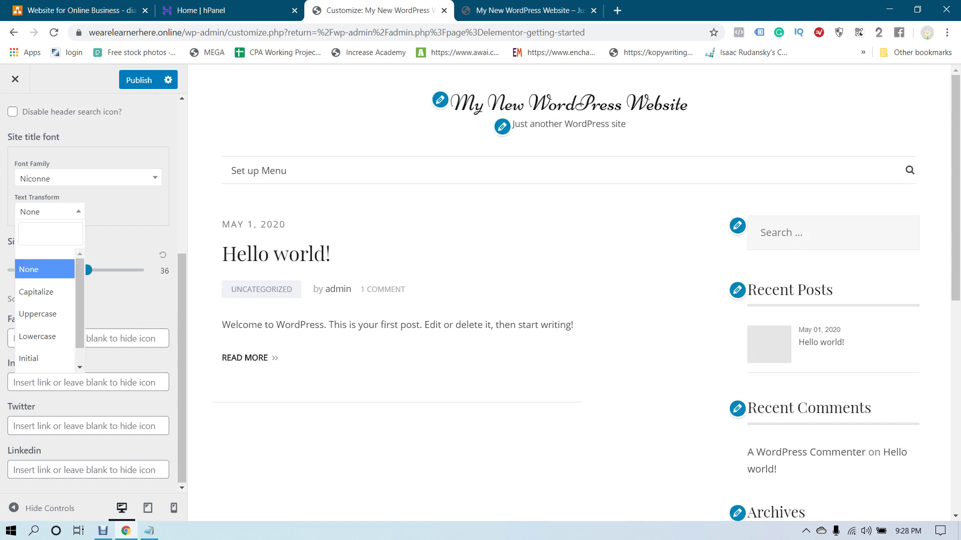
key(Up)
key(Down)
key(Down)
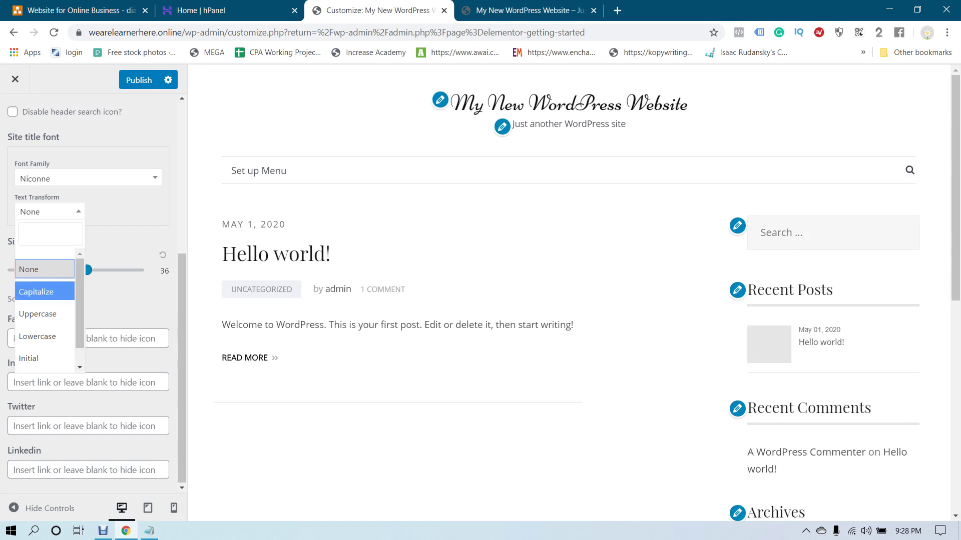
key(Return)
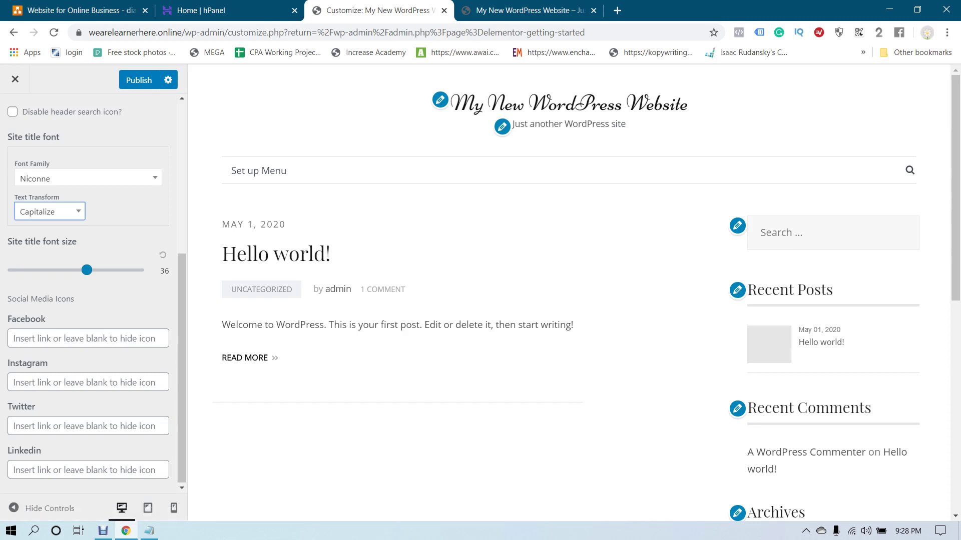
mouse_move(86, 271)
mouse_down()
mouse_move(138, 270)
mouse_move(13, 270)
mouse_move(101, 270)
mouse_up()
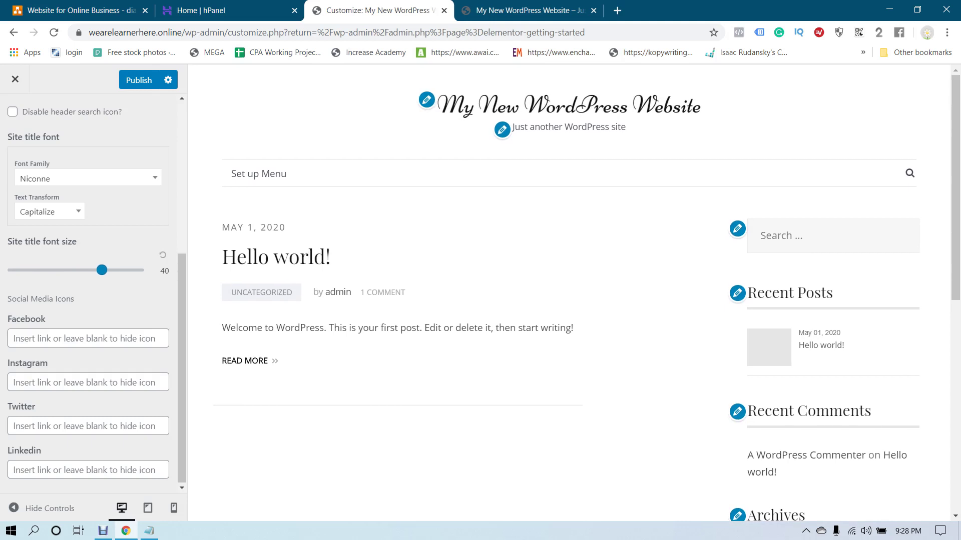
Enter the Facebook profile URL under Social Media Icons and publish the changes
scroll(90, 290, up, 5)
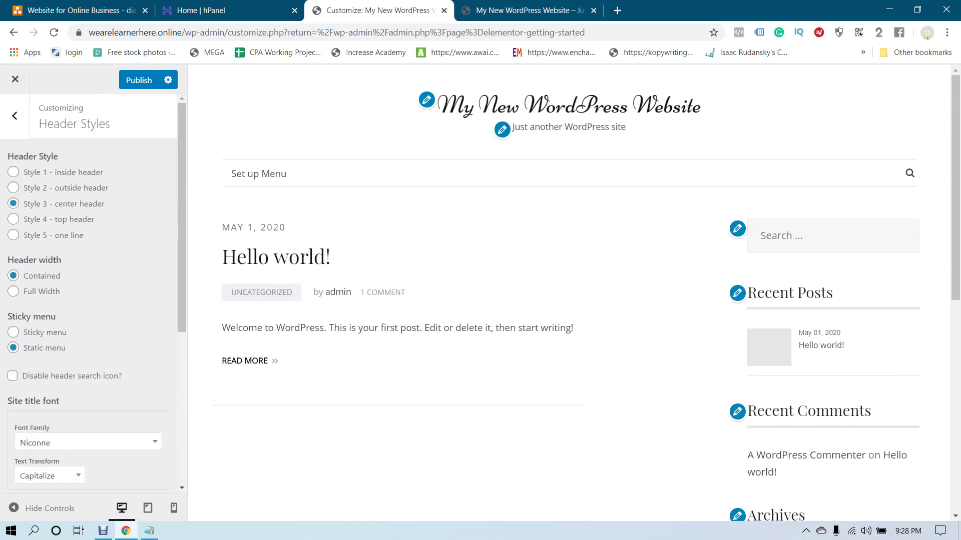
scroll(90, 290, down, 5)
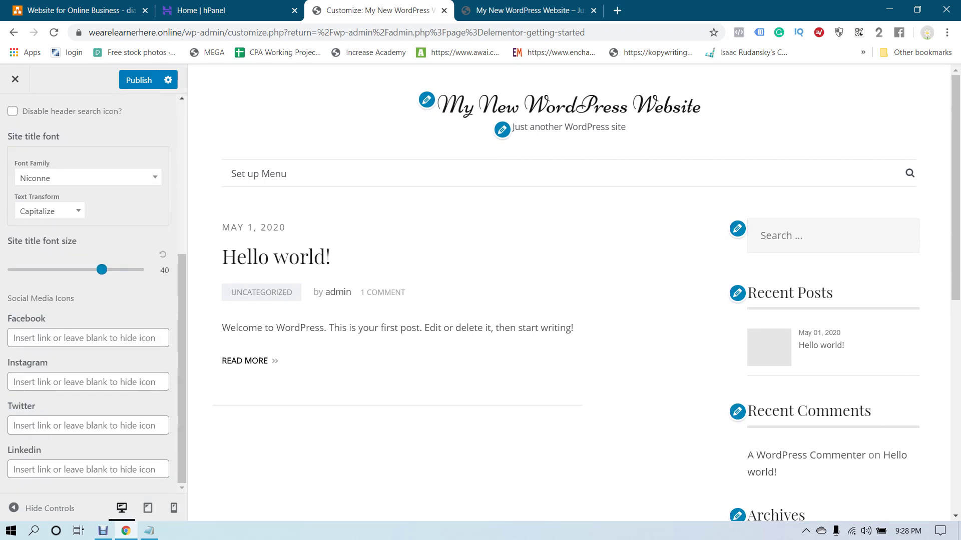
click(88, 338)
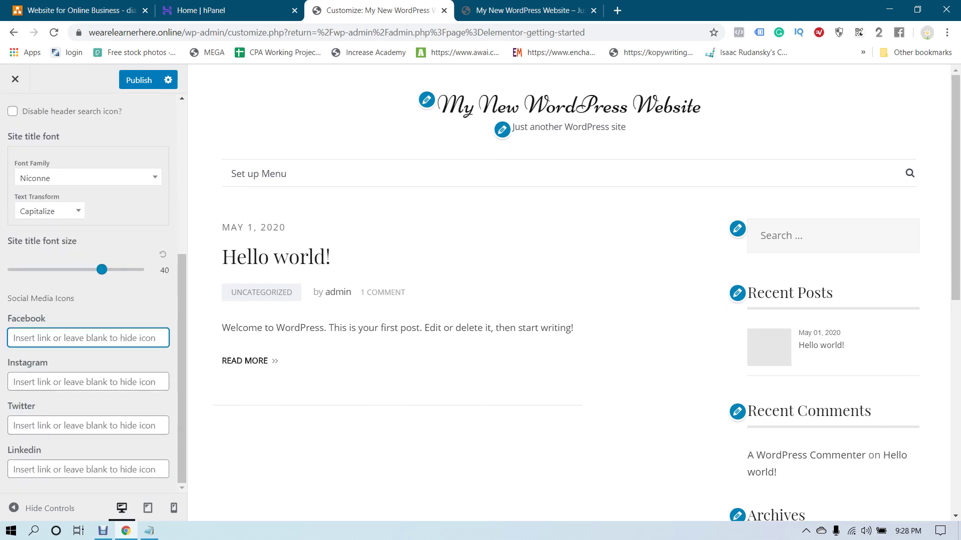
text(ht)
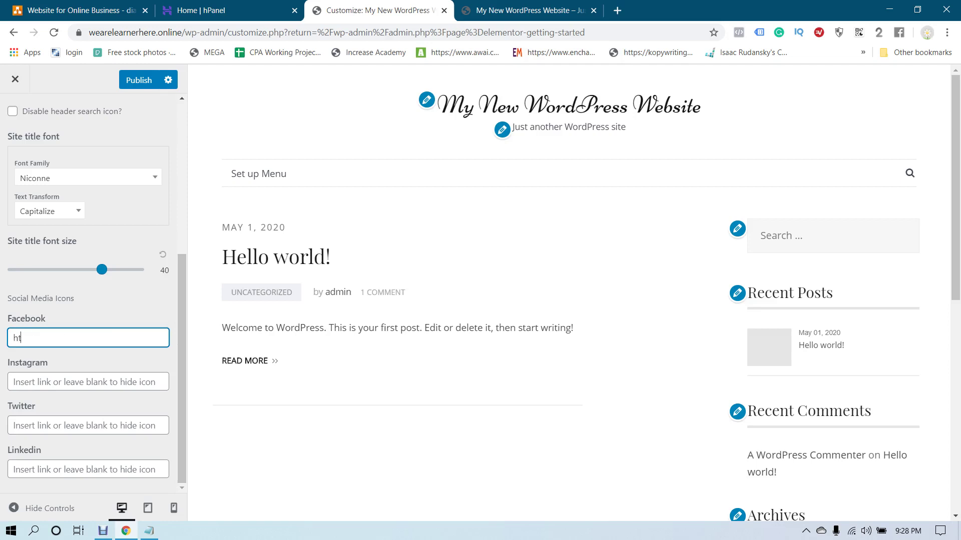
text(tps://www.facebo)
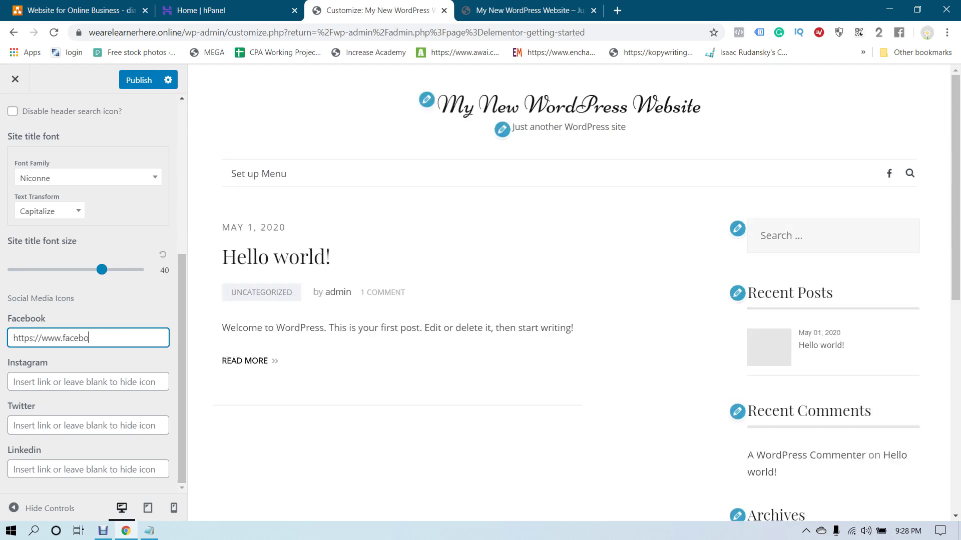
text(ok.com/farhad)
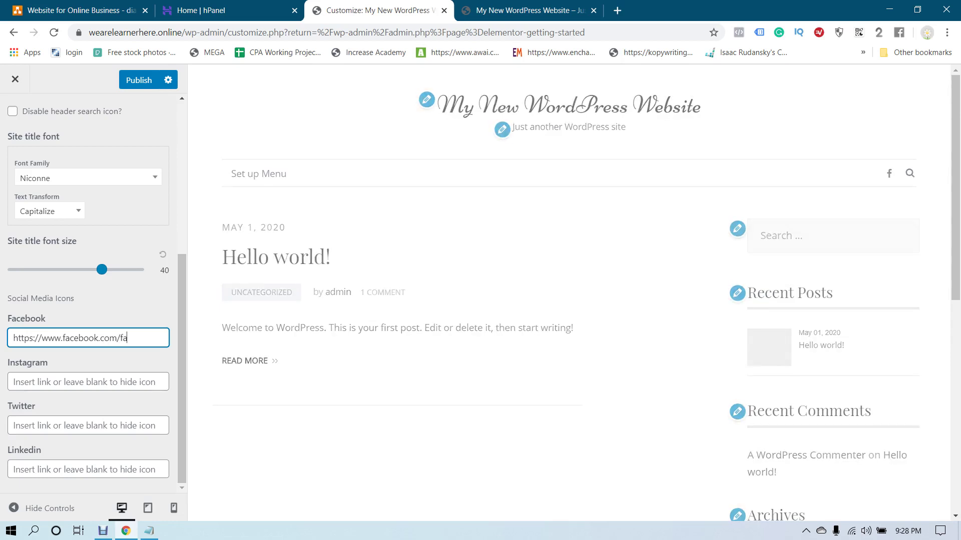
text(dicated)
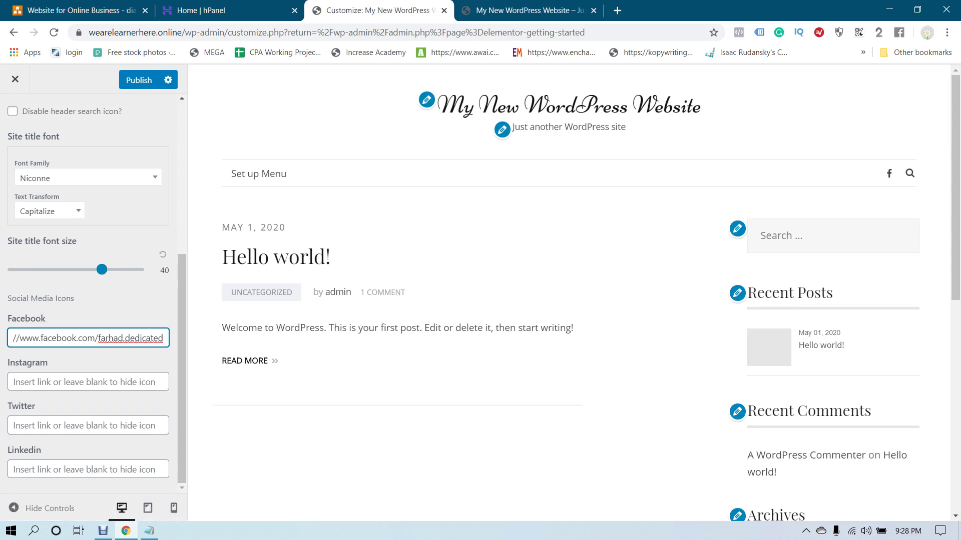
click(138, 80)
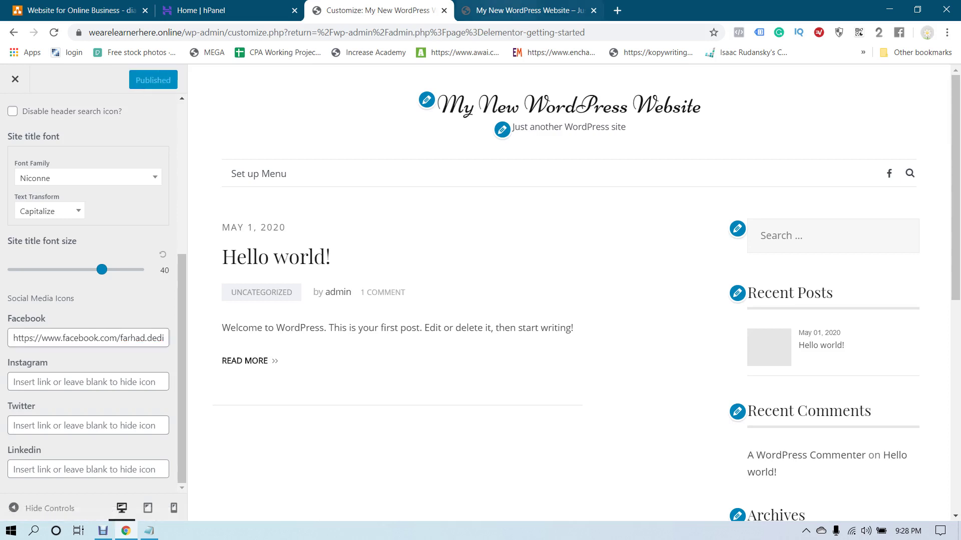
Reload the live site, test the new Facebook icon link, then return to the Customizer
key(ctrl+Tab)
key(F5)
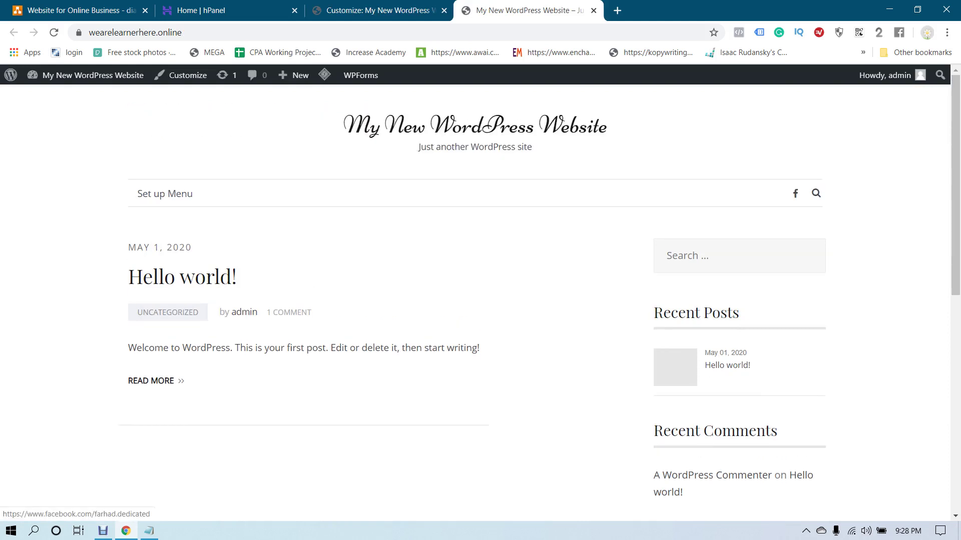
click(795, 193)
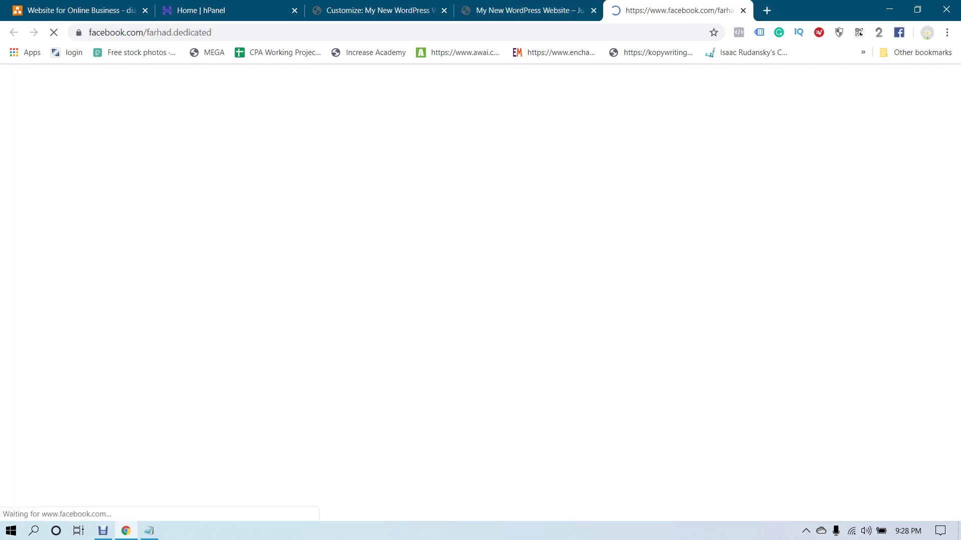
key(ctrl+w)
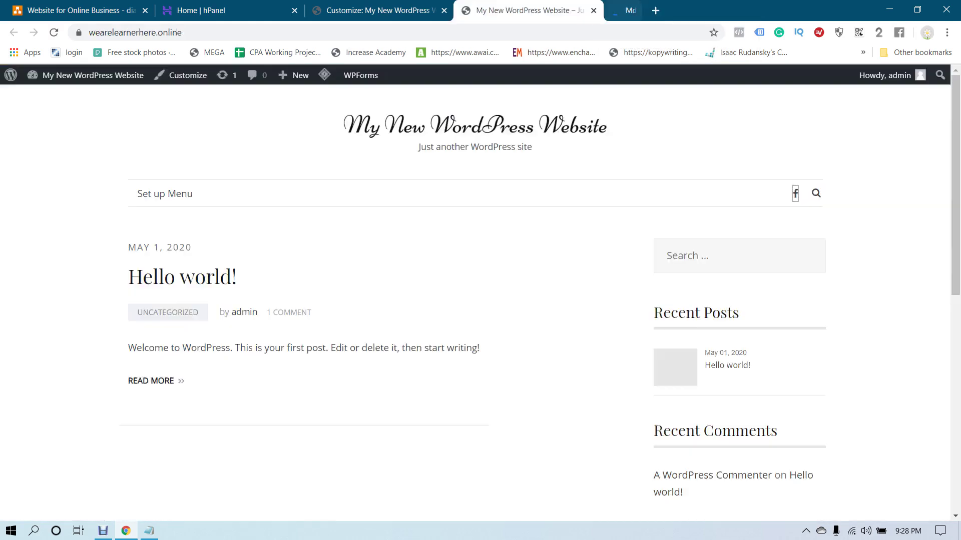
key(ctrl+shift+Tab)
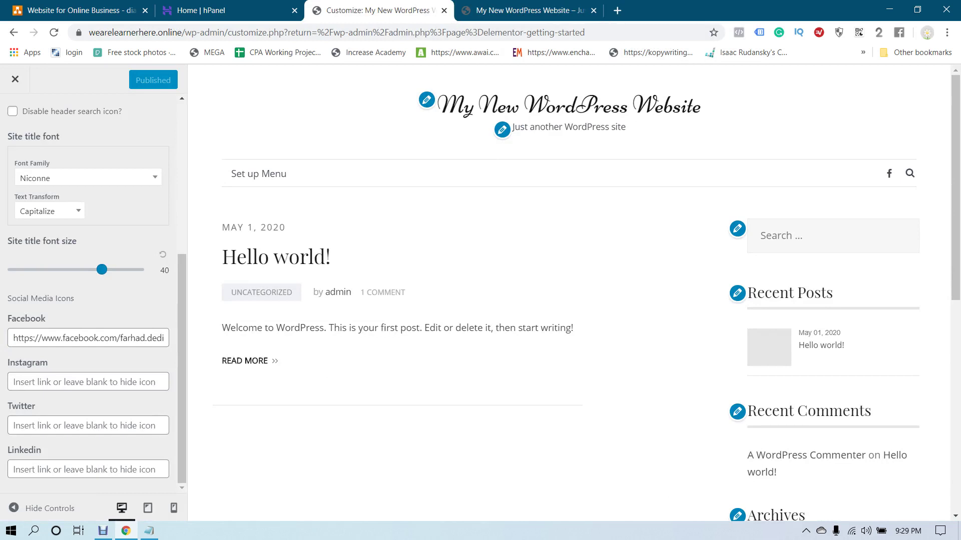
Try the hide-search-icon and sticky menu options, leaving the header menu Static
scroll(93, 293, up, 5)
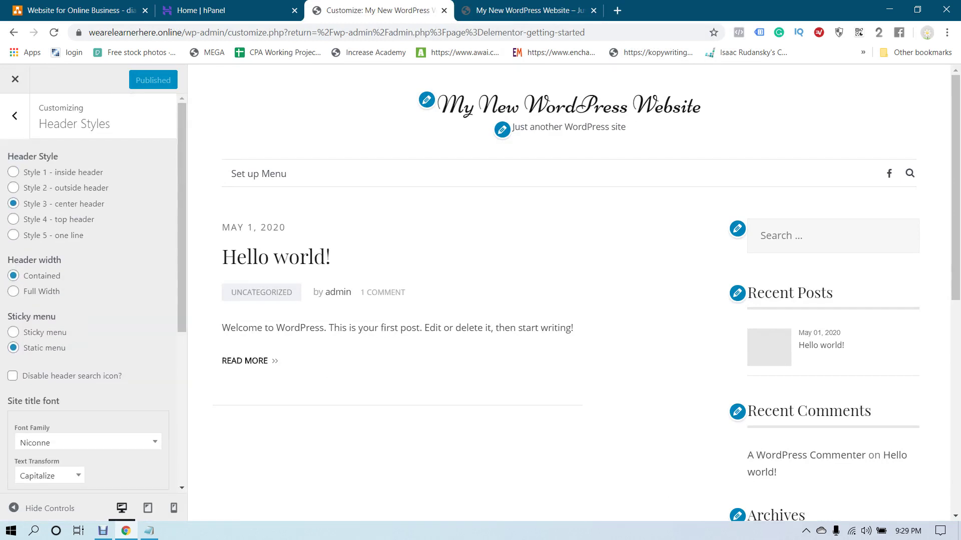
scroll(93, 290, down, 2)
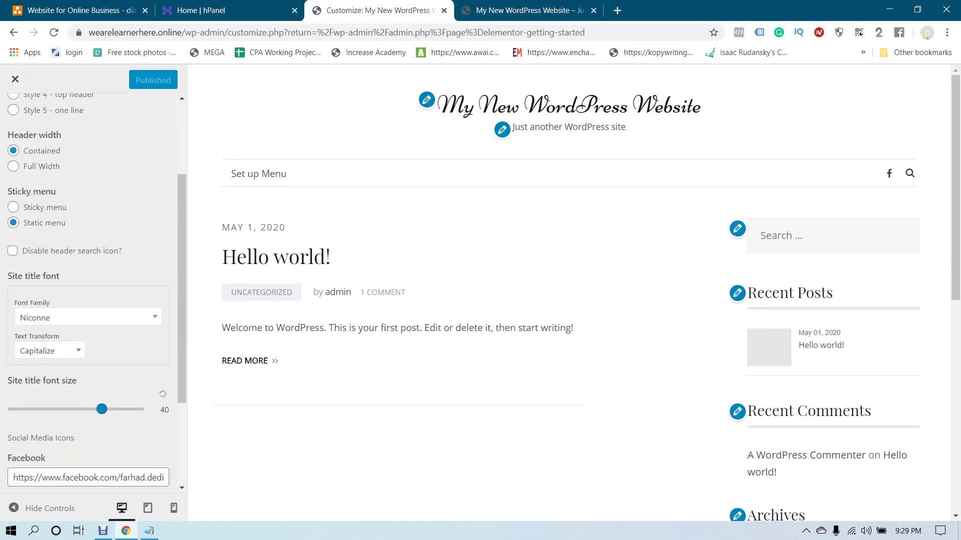
scroll(93, 290, up, 2)
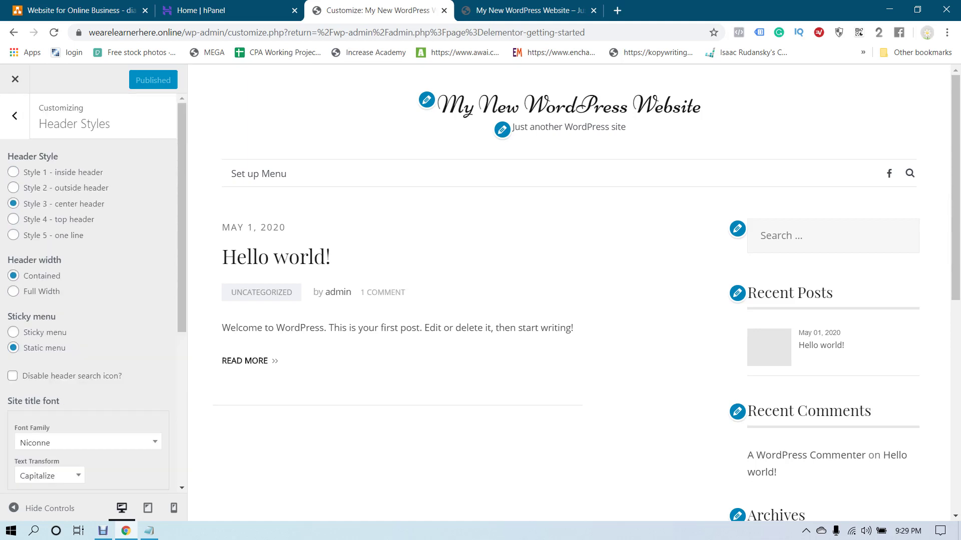
scroll(93, 290, down, 3)
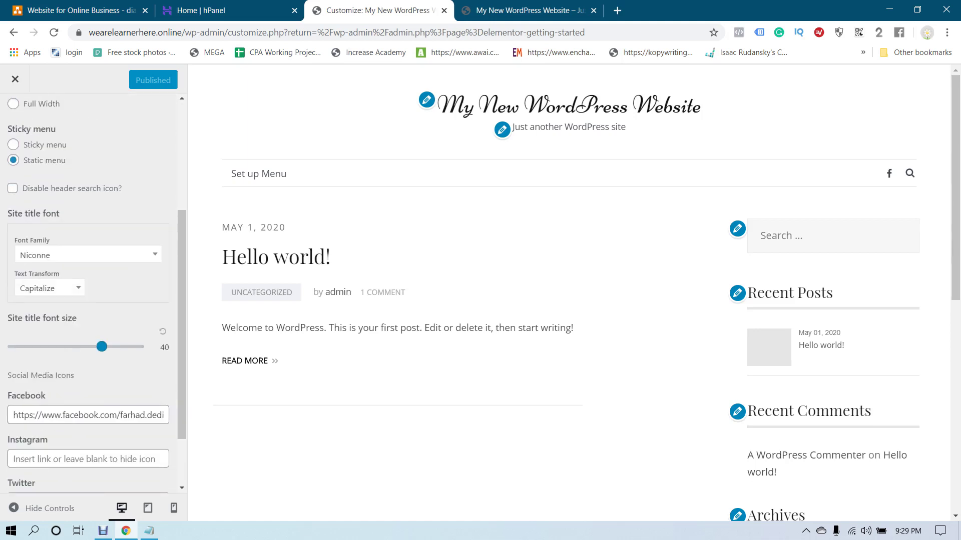
click(12, 188)
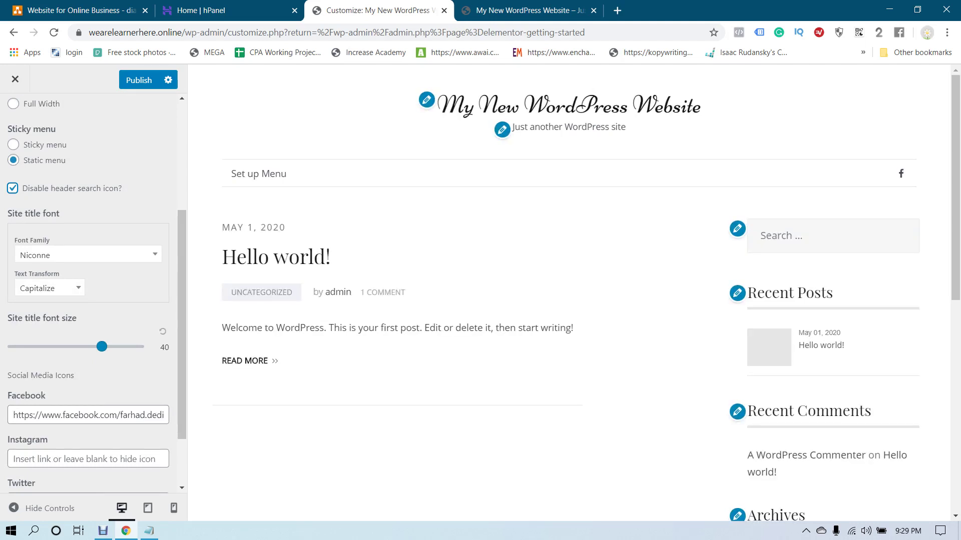
scroll(93, 290, up, 3)
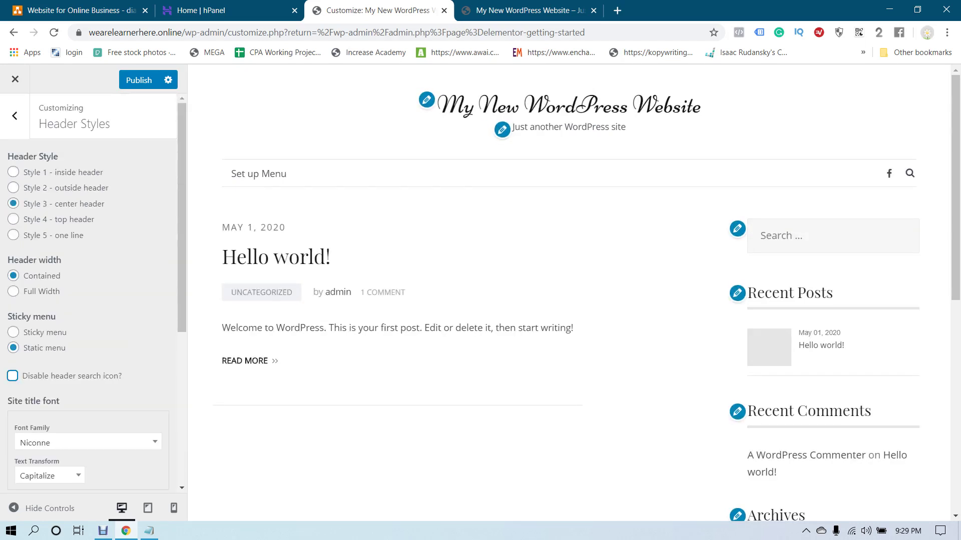
click(13, 332)
click(14, 348)
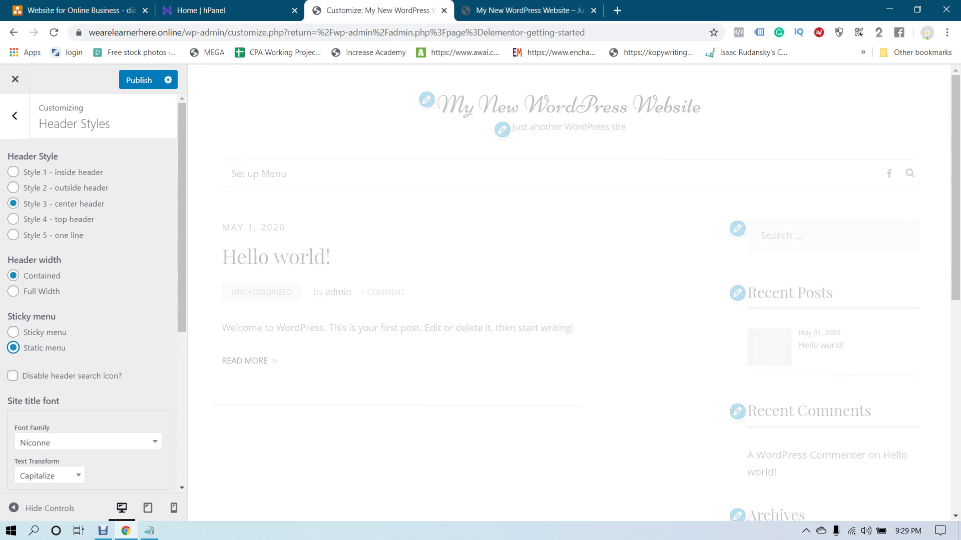
Go back to the main Customizer sections and open Blog Layout
click(139, 81)
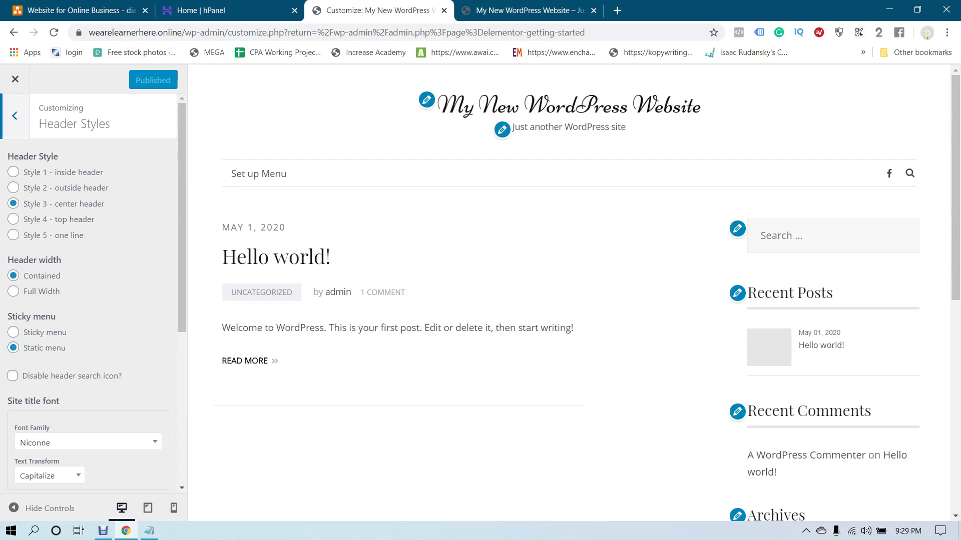
click(14, 116)
click(35, 240)
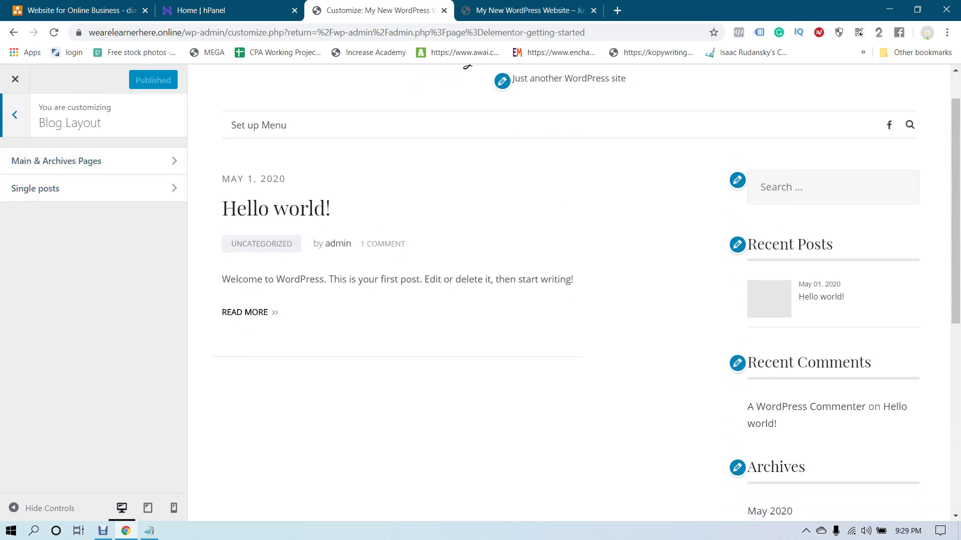
Look over the live site's Hello world! post, then switch back to the Customizer tab
key(ctrl+Tab)
scroll(481, 300, down, 3)
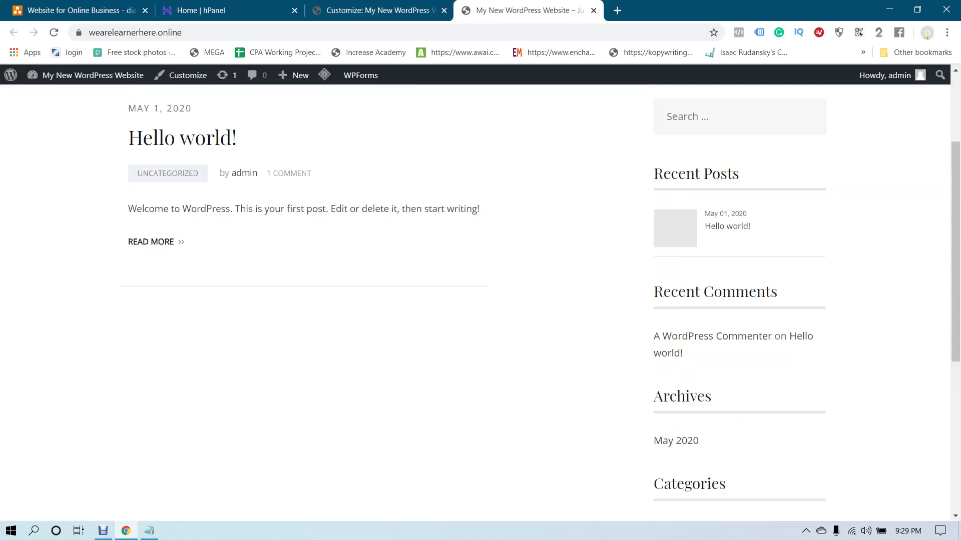
scroll(480, 300, up, 3)
scroll(480, 300, down, 5)
scroll(480, 301, up, 5)
drag(128, 348, 174, 380)
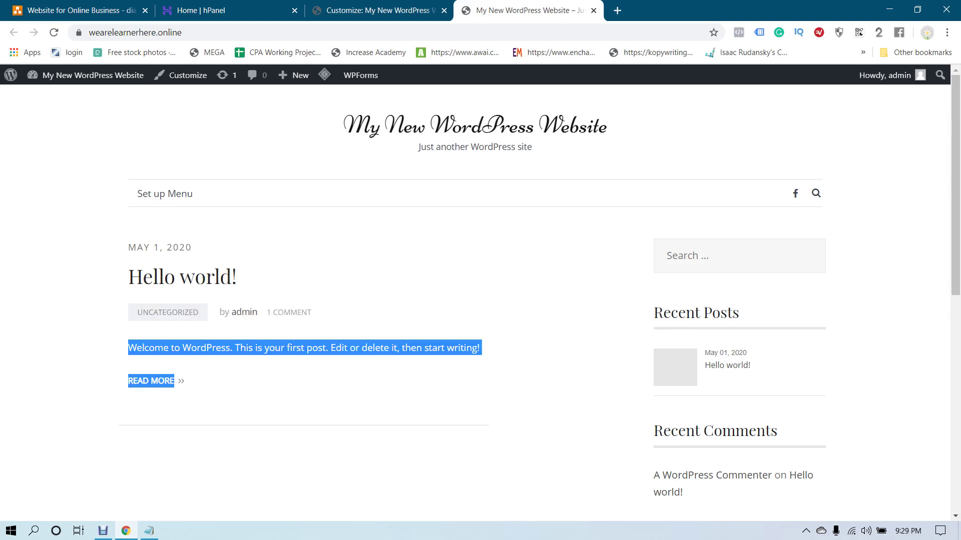
scroll(480, 300, down, 1)
scroll(480, 300, up, 1)
scroll(481, 300, down, 5)
scroll(480, 300, down, 4)
scroll(481, 300, up, 9)
scroll(480, 300, down, 9)
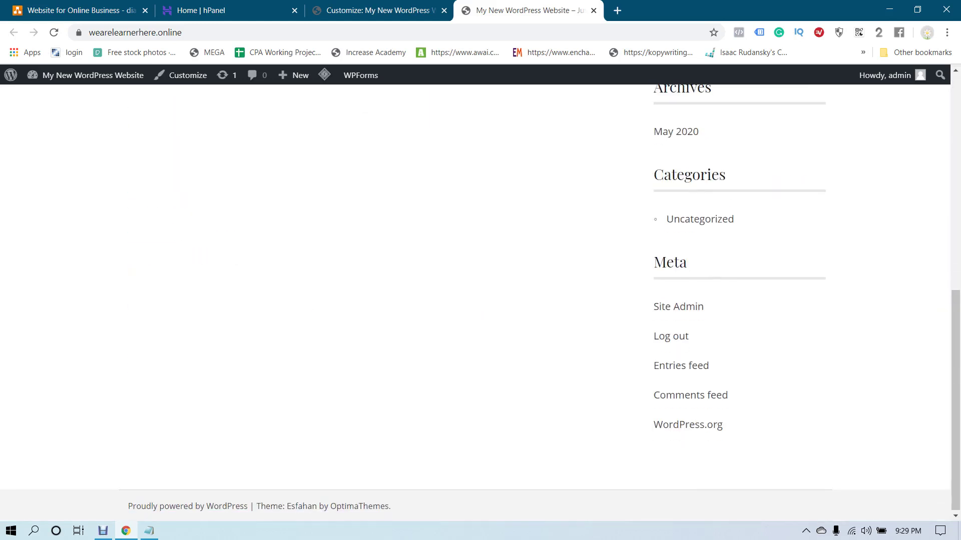
scroll(481, 301, up, 9)
scroll(480, 300, down, 9)
scroll(480, 300, up, 9)
scroll(480, 300, down, 4)
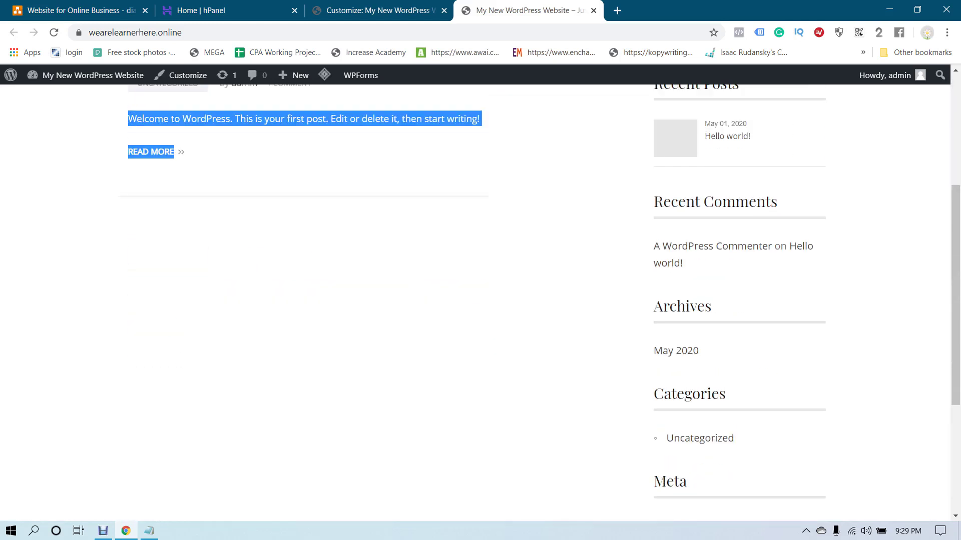
scroll(480, 300, up, 3)
drag(662, 249, 686, 368)
click(686, 369)
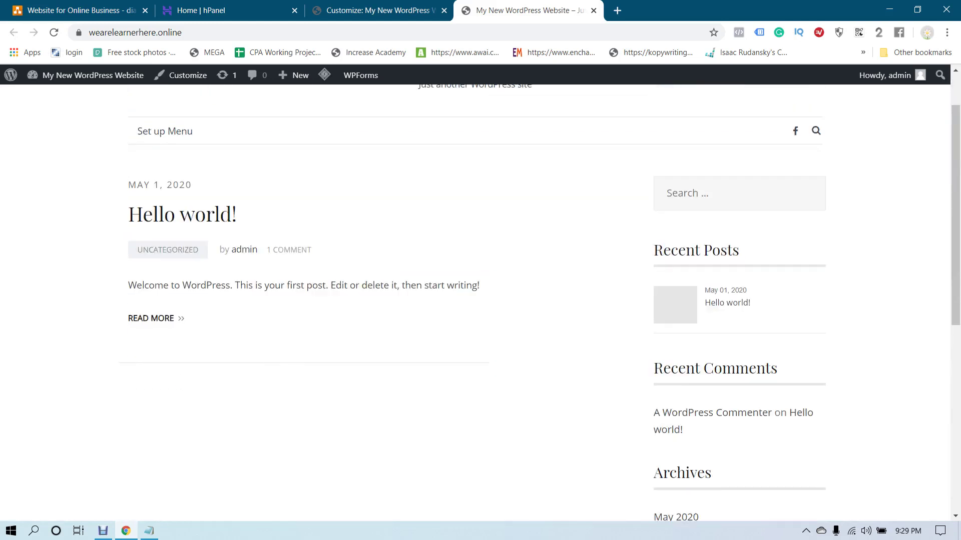
click(375, 10)
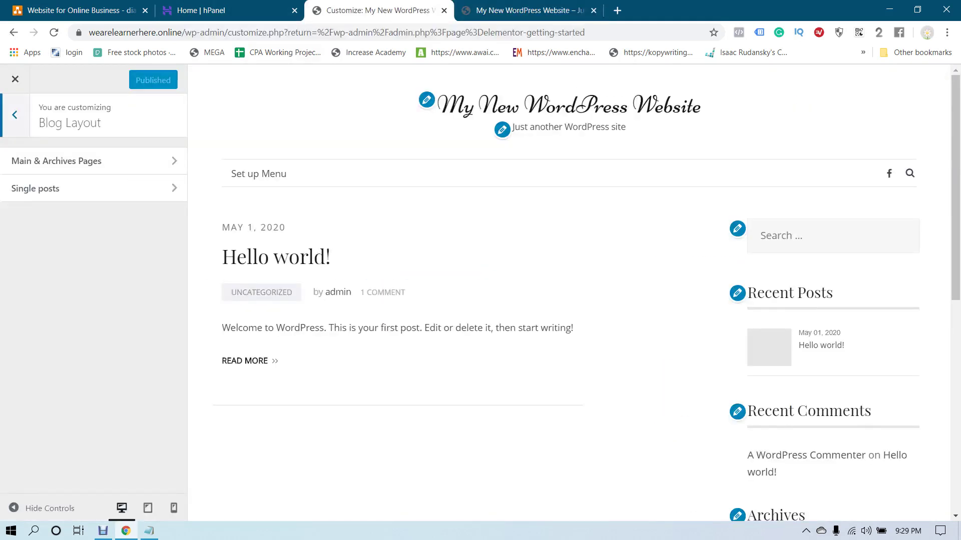
Preview the Grid, Grid + Sidebar and Classic blog layouts, then restore Default
click(56, 161)
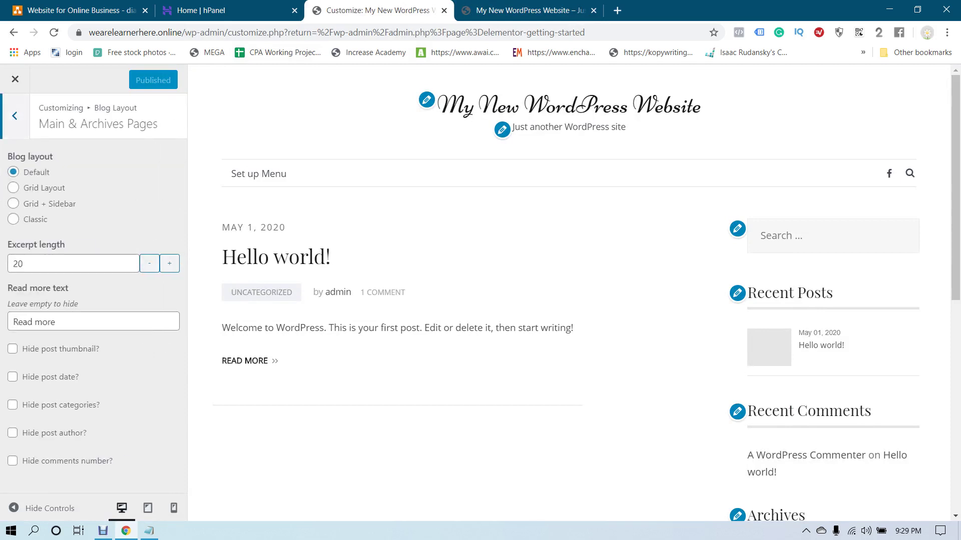
click(13, 188)
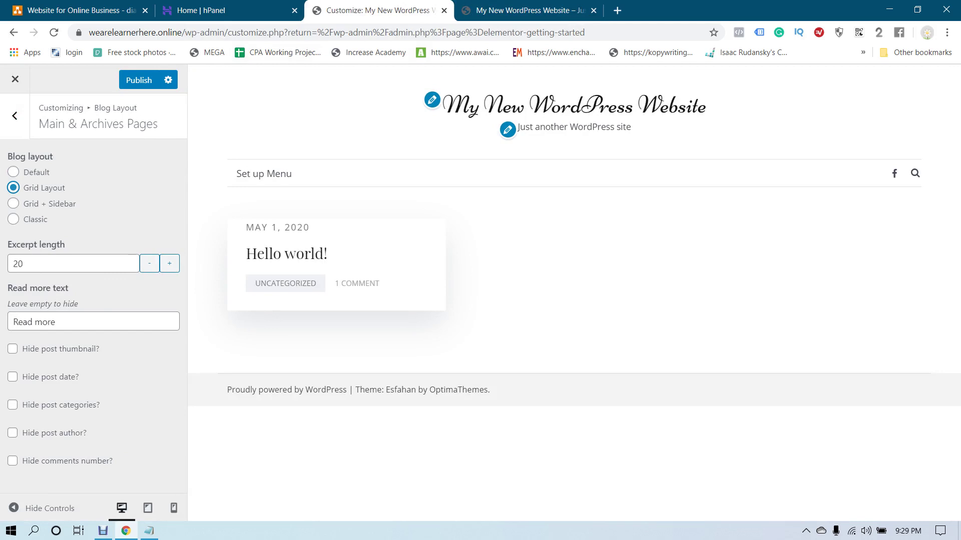
click(14, 203)
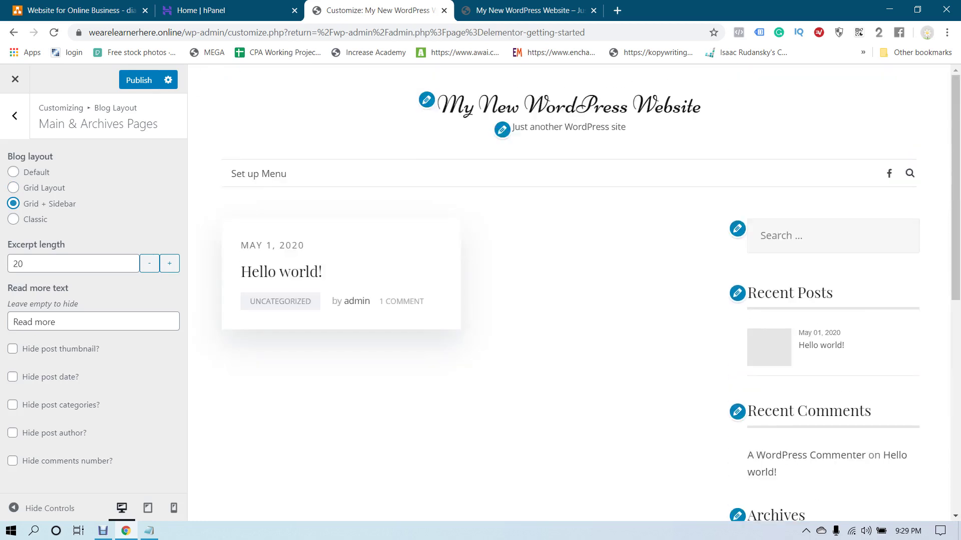
click(13, 219)
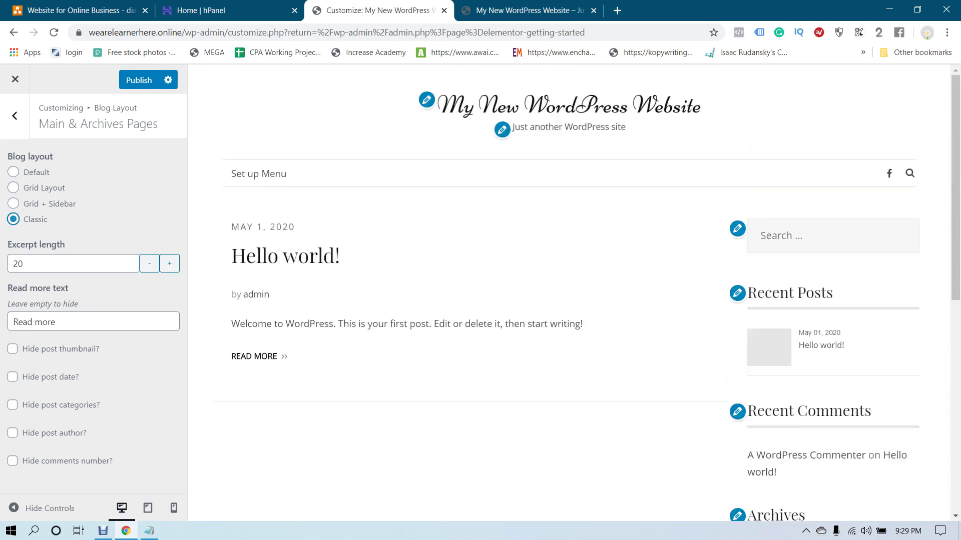
click(13, 171)
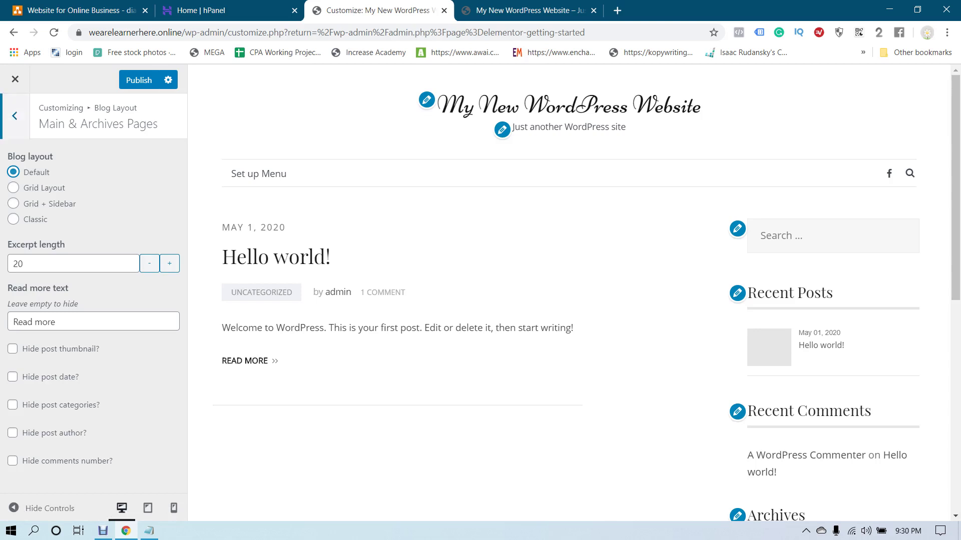
Check the Single posts layout options, leaving them on Default, and return to the main sections
click(15, 115)
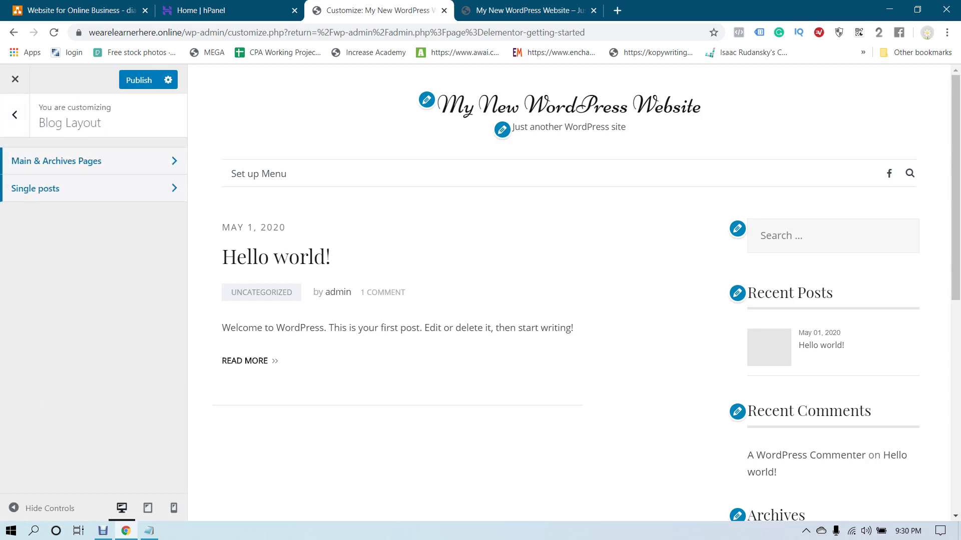
click(90, 188)
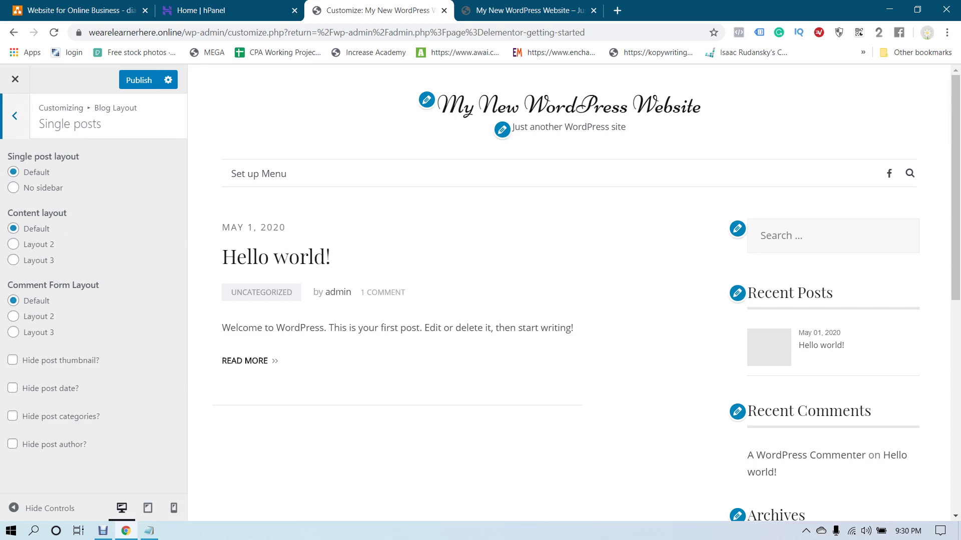
click(14, 116)
click(14, 115)
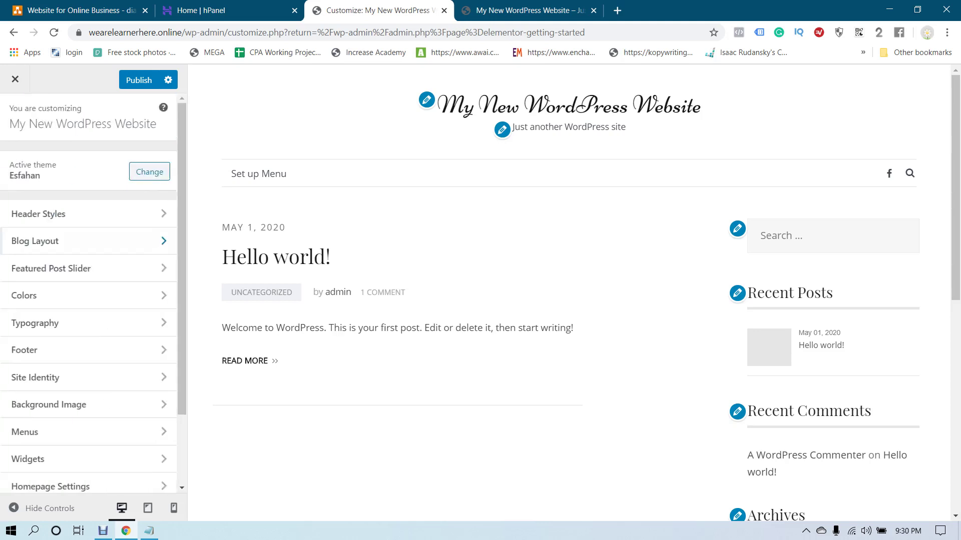
Enable the Featured Post Slider and review its All Posts and Boxed width options
click(51, 269)
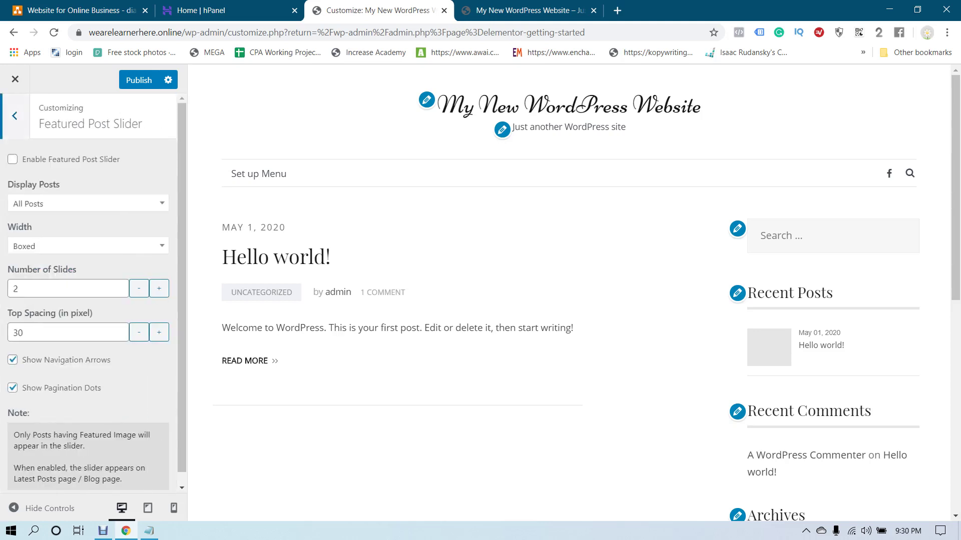
scroll(93, 292, down, 1)
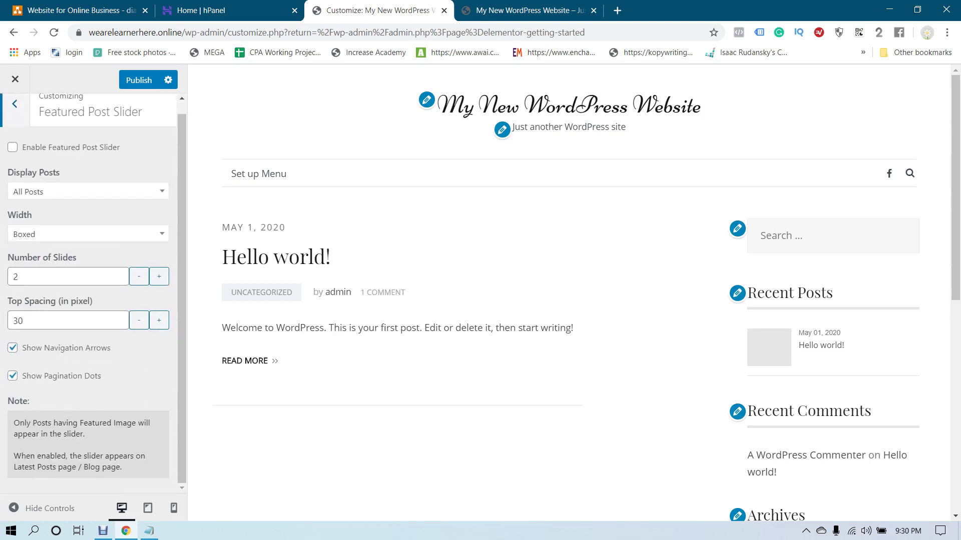
click(12, 147)
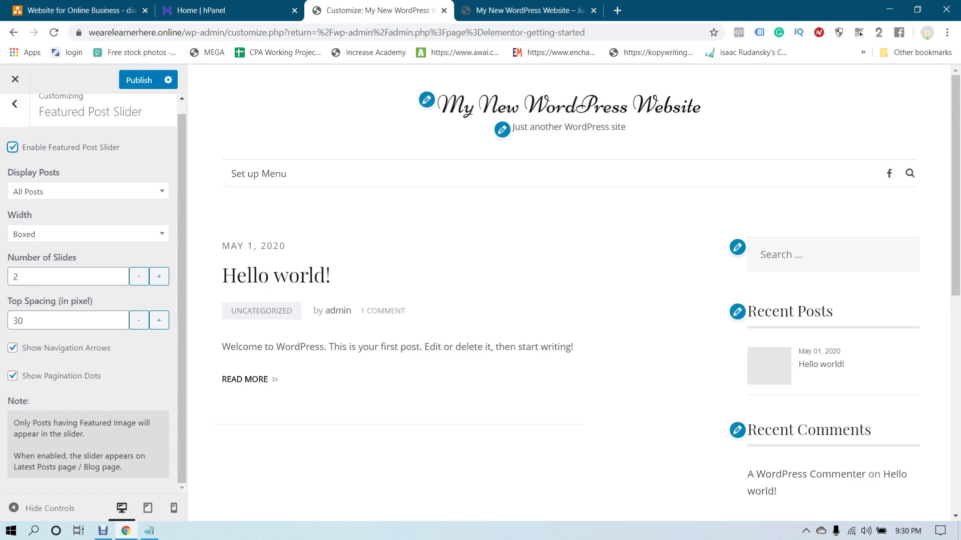
click(88, 191)
click(88, 192)
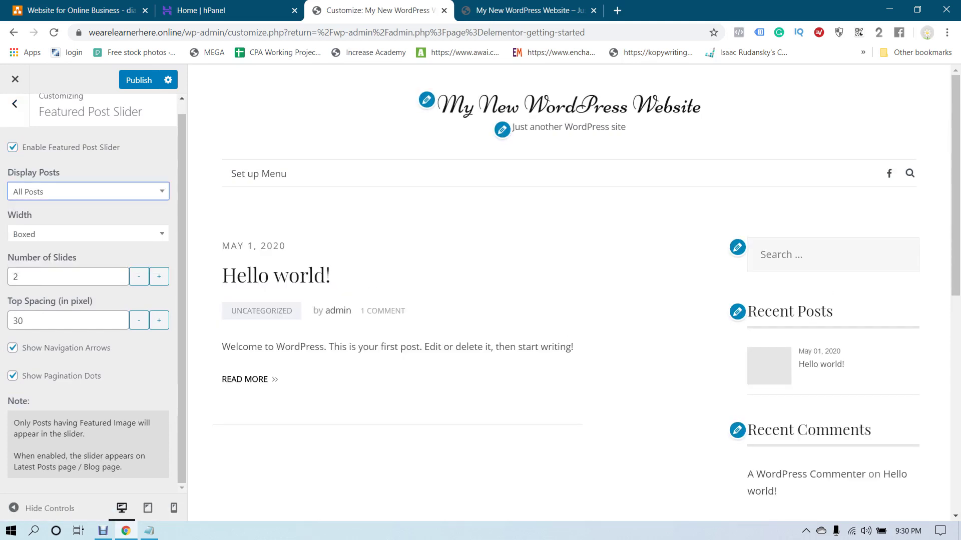
click(88, 192)
click(88, 192)
click(88, 234)
click(88, 234)
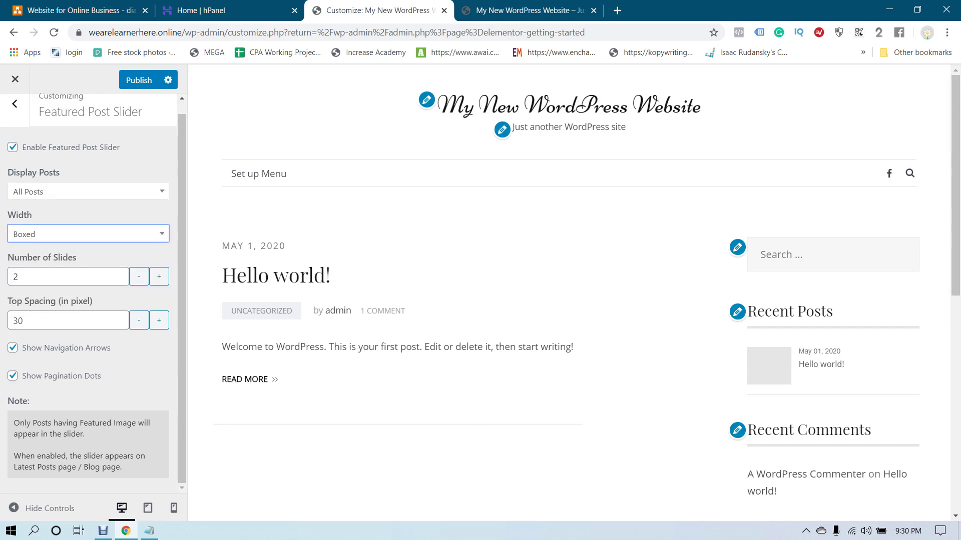
Reopen the Featured Post Slider settings and disable the slider again
scroll(88, 290, up, 1)
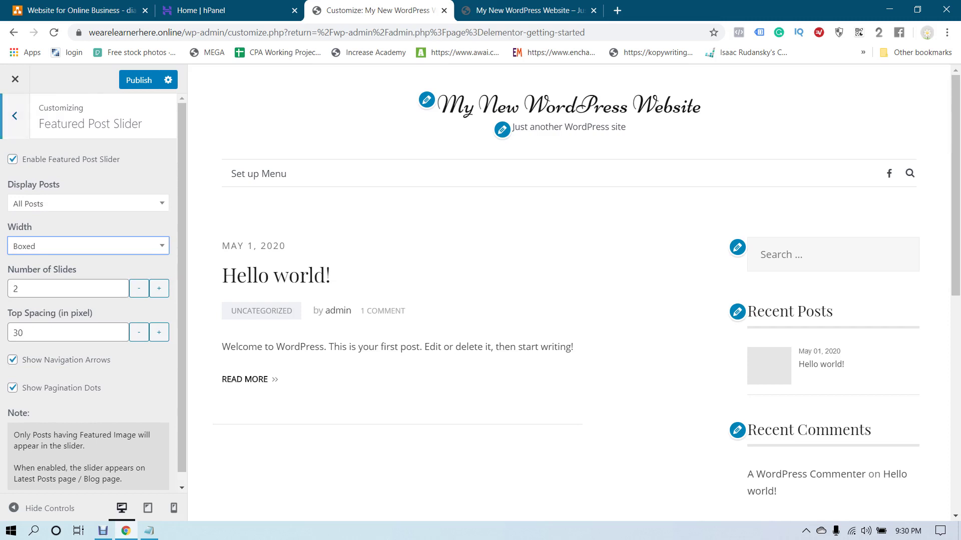
click(15, 104)
click(88, 268)
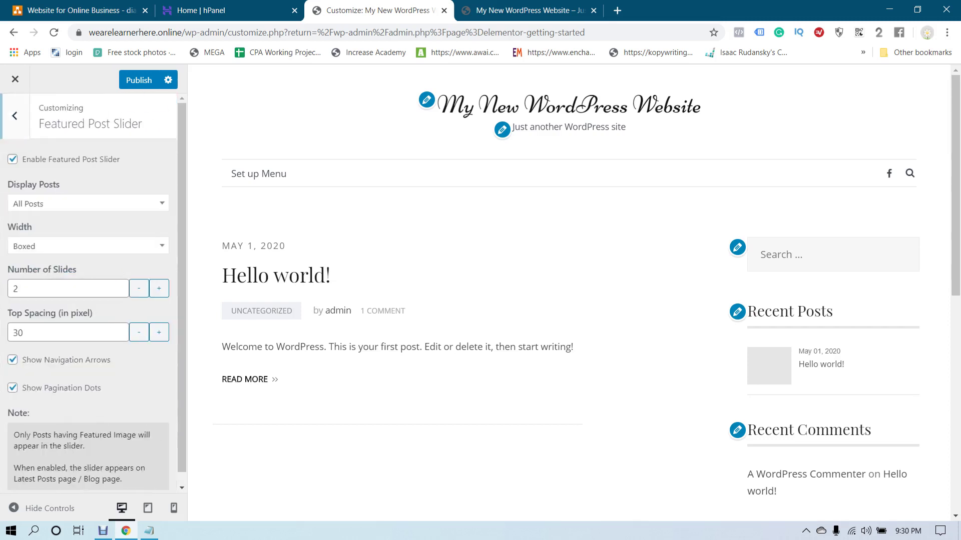
click(13, 159)
key(Escape)
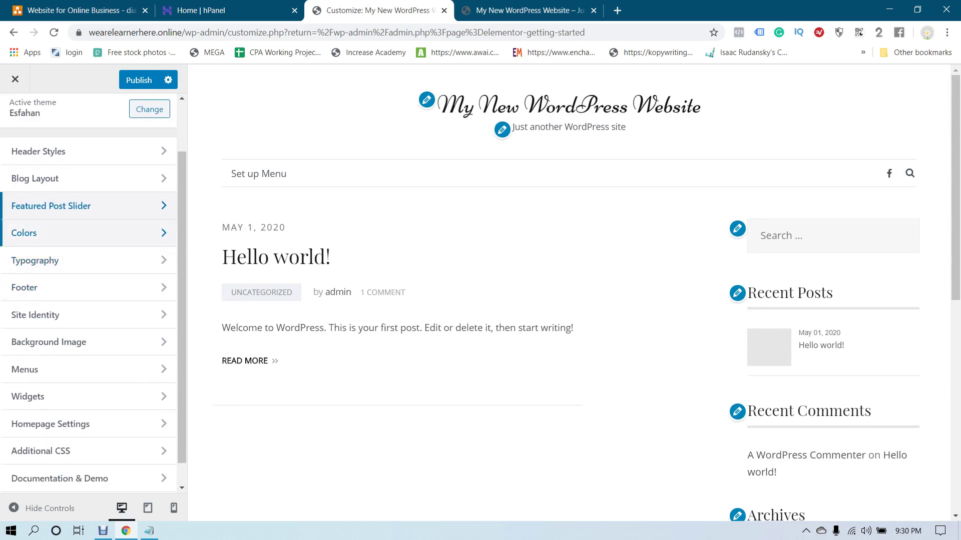
Glance at the Colors settings, then publish the Customizer changes with Ctrl+S
click(24, 233)
key(Escape)
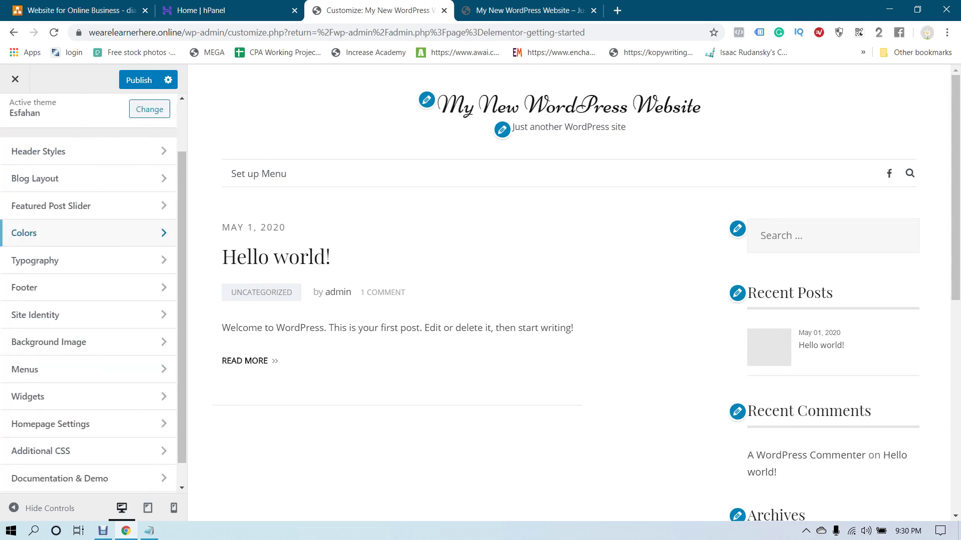
key(ctrl+s)
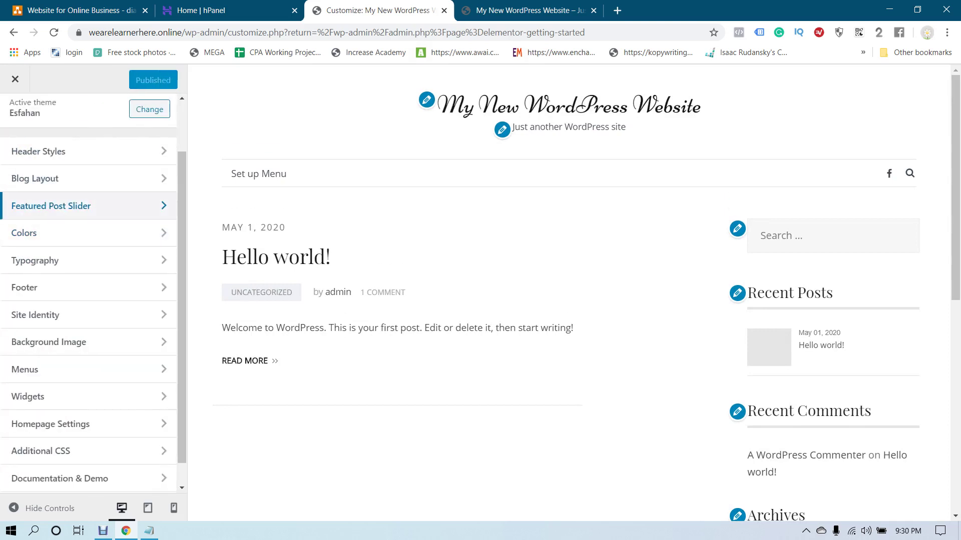
Exit the Customizer, dismiss the Elementor welcome box, and open a new browser tab
click(15, 79)
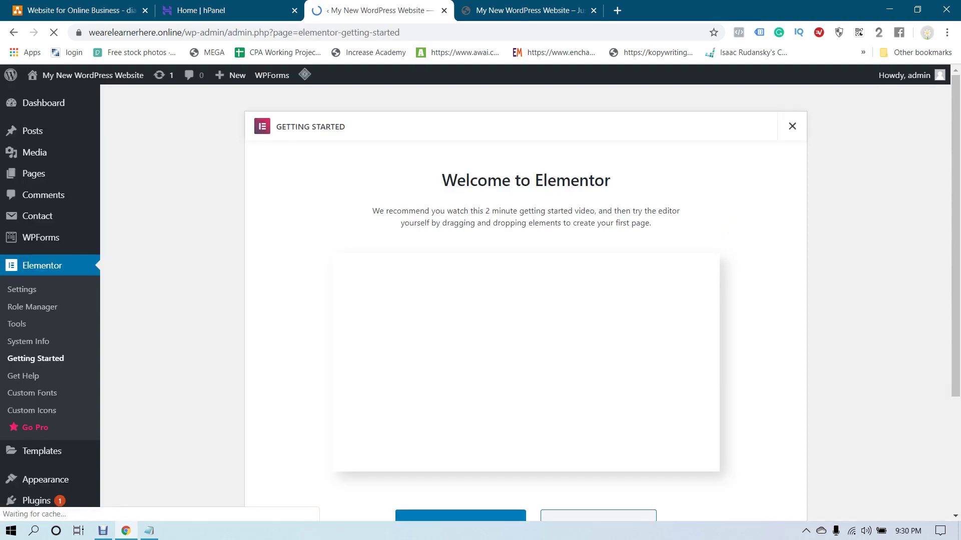
click(792, 126)
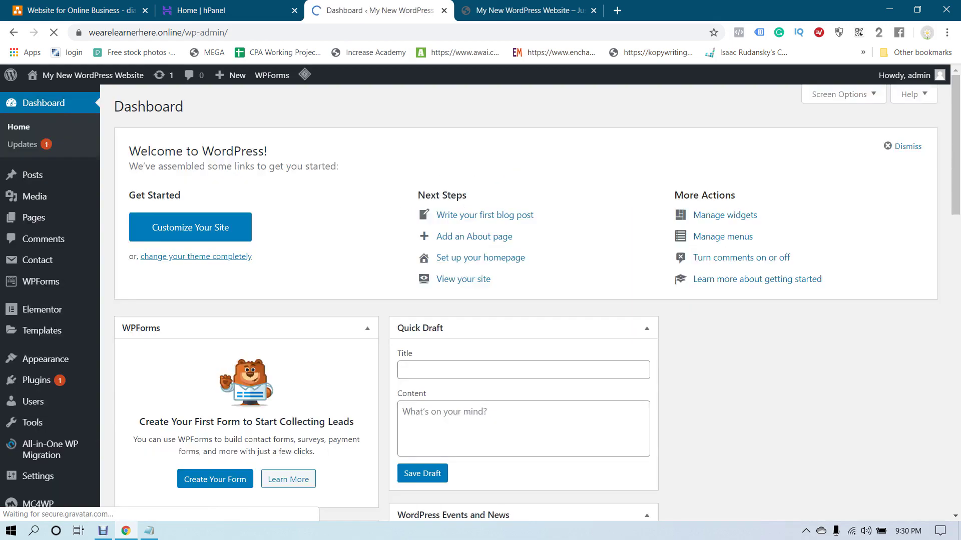
click(530, 10)
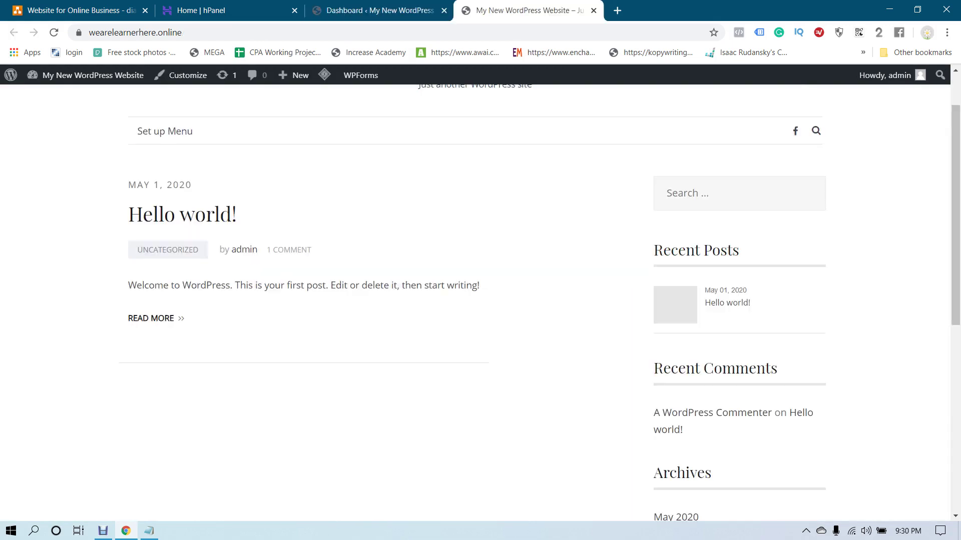
click(616, 10)
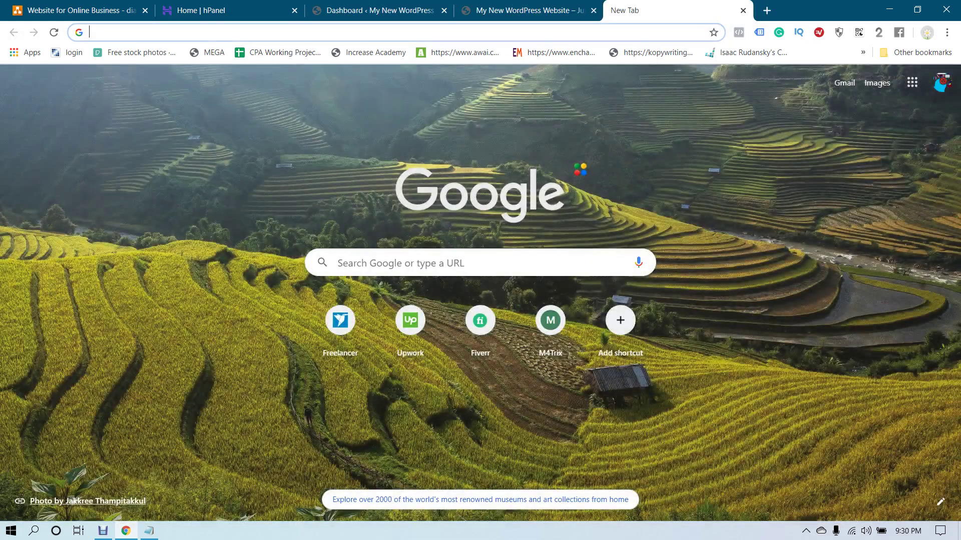
Go to warriorplus.com and open the WarriorPlus dashboard
text(warr)
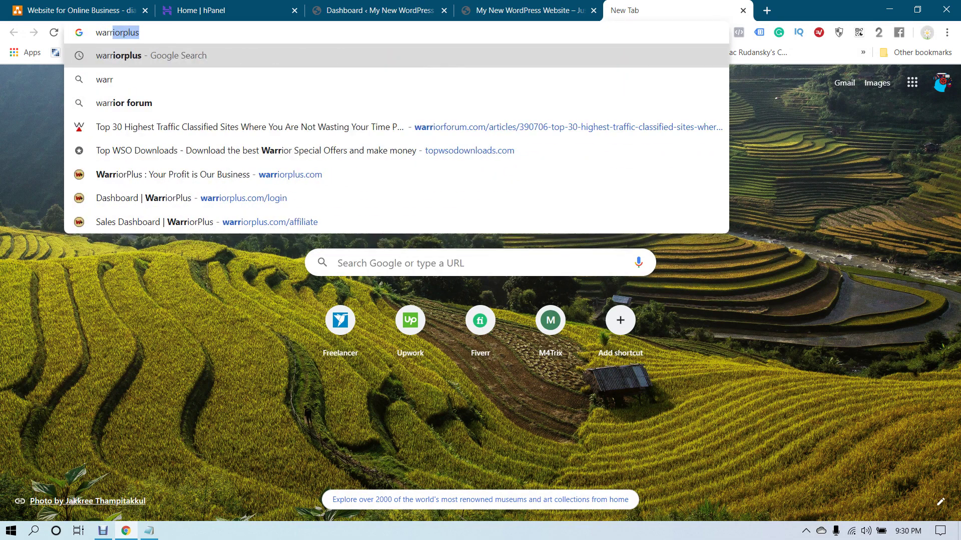
text(iorplus.com)
key(Return)
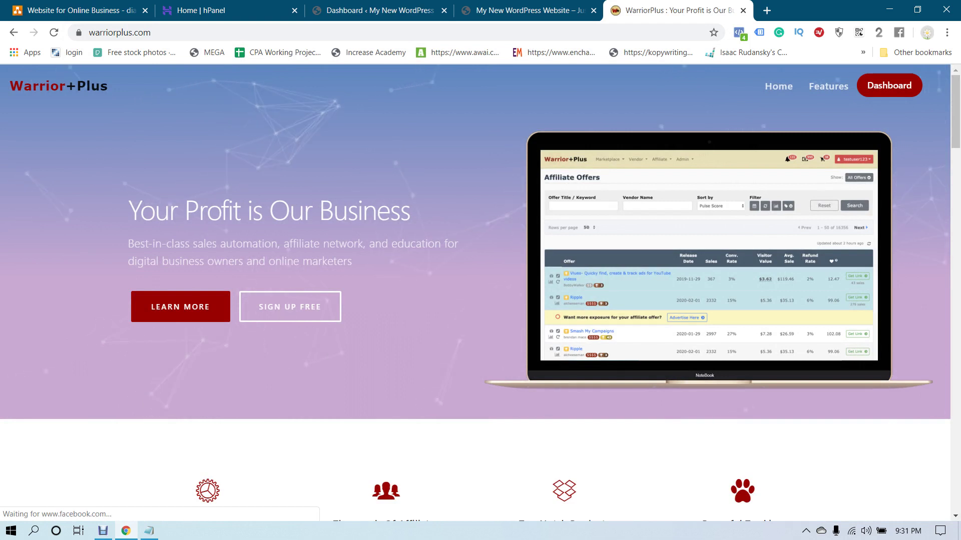
click(888, 85)
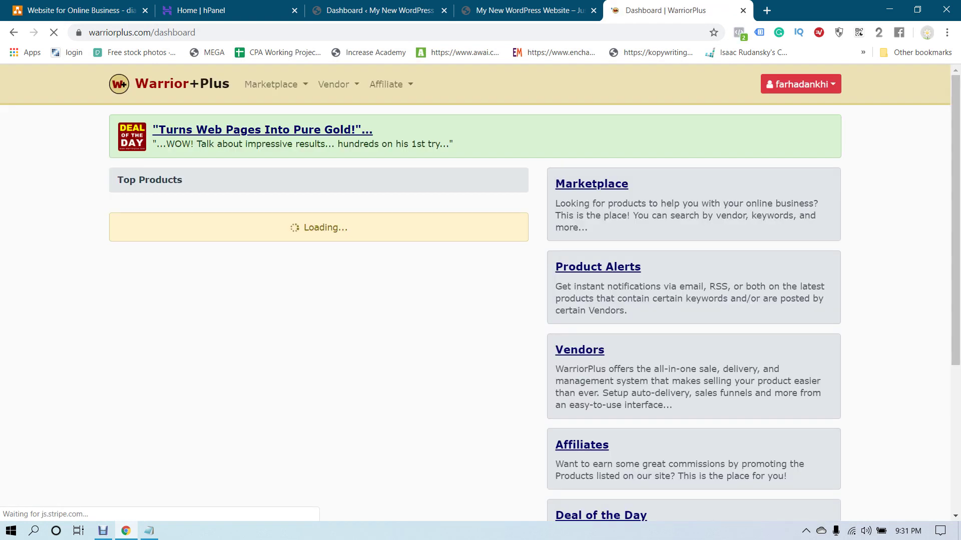
Open the Click and Bank offer details from the Affiliate Offers list
click(390, 84)
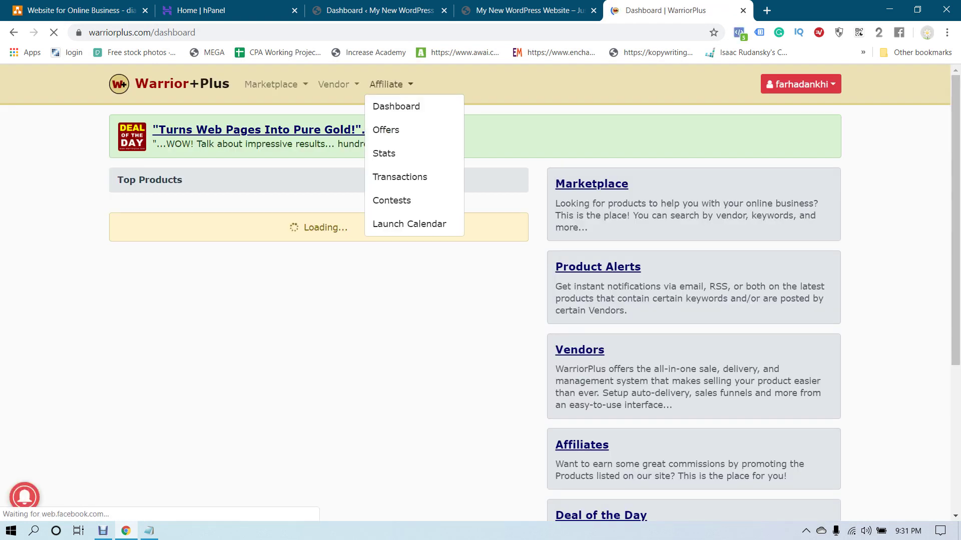
click(386, 129)
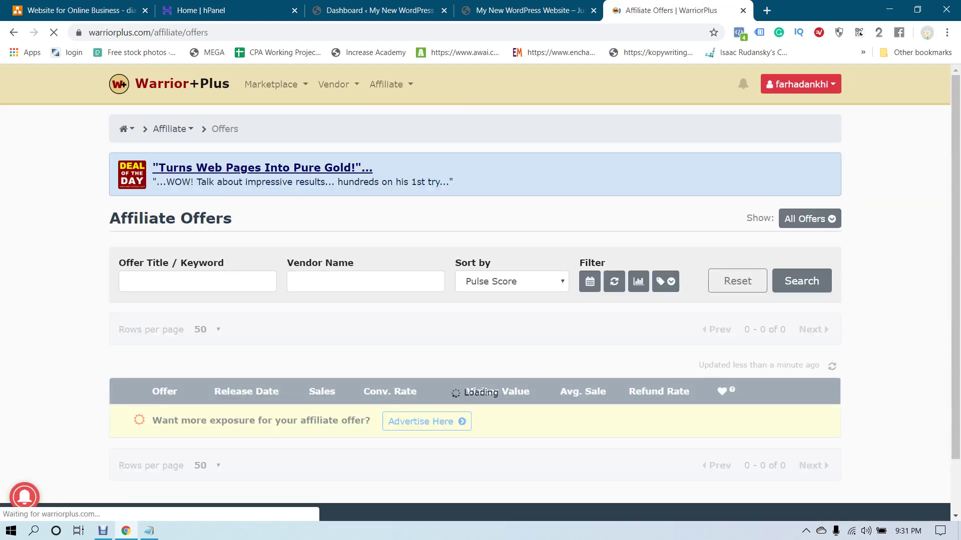
scroll(480, 280, down, 1)
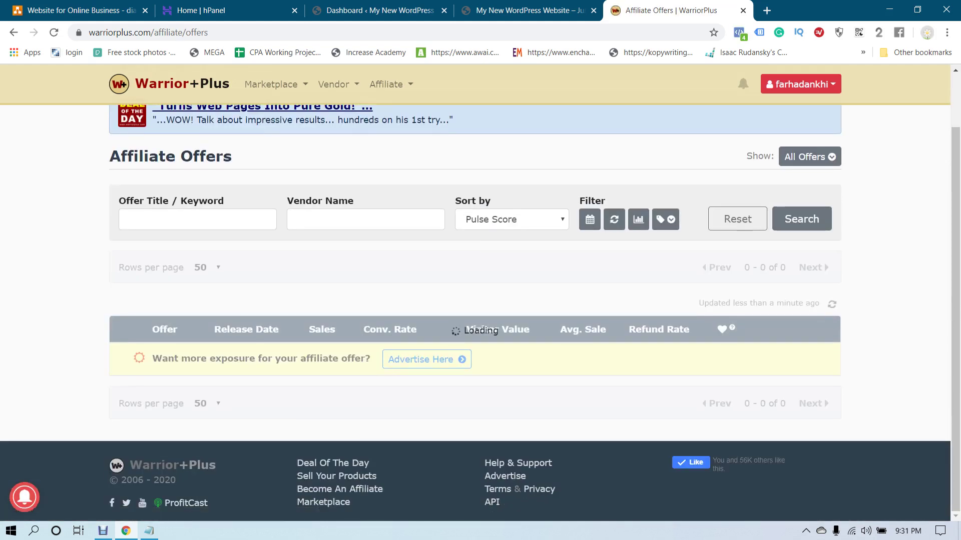
scroll(480, 310, down, 5)
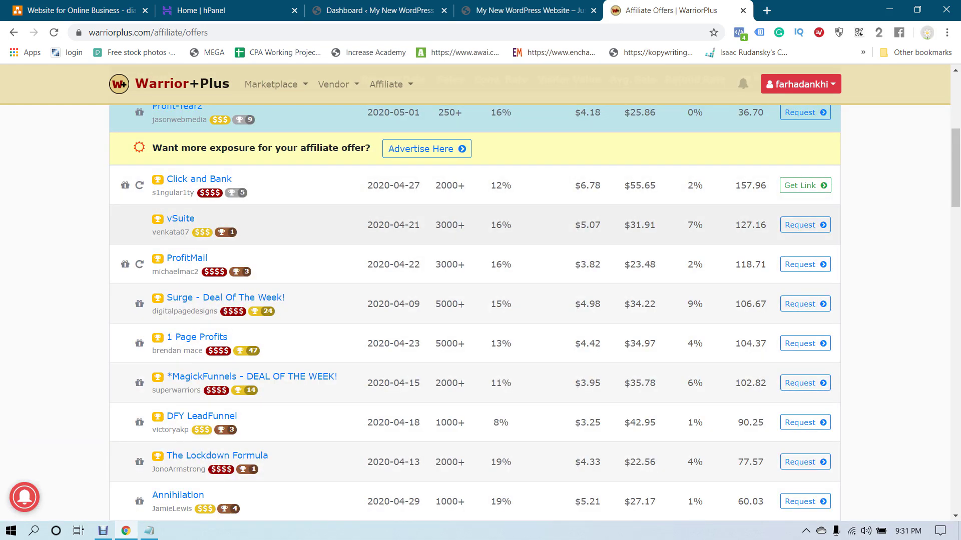
scroll(480, 235, up, 1)
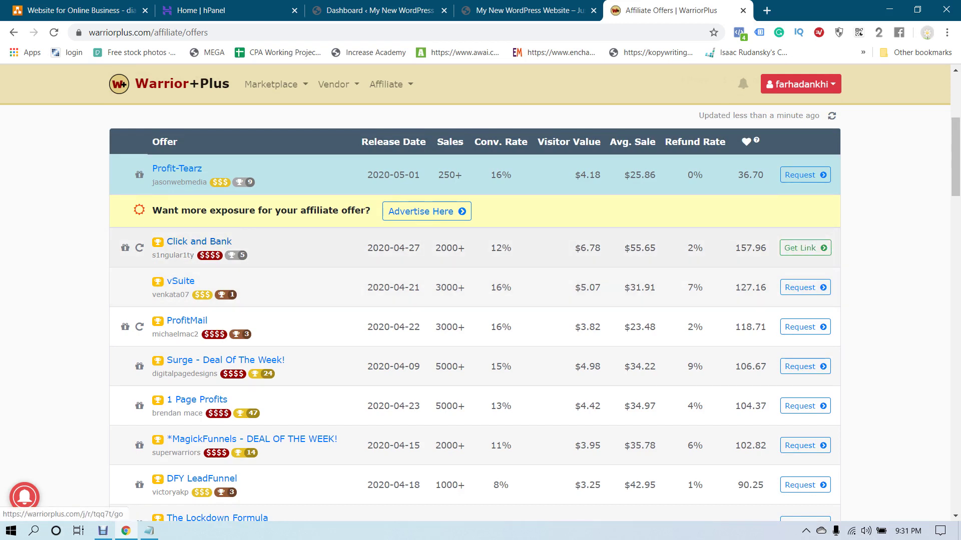
click(805, 248)
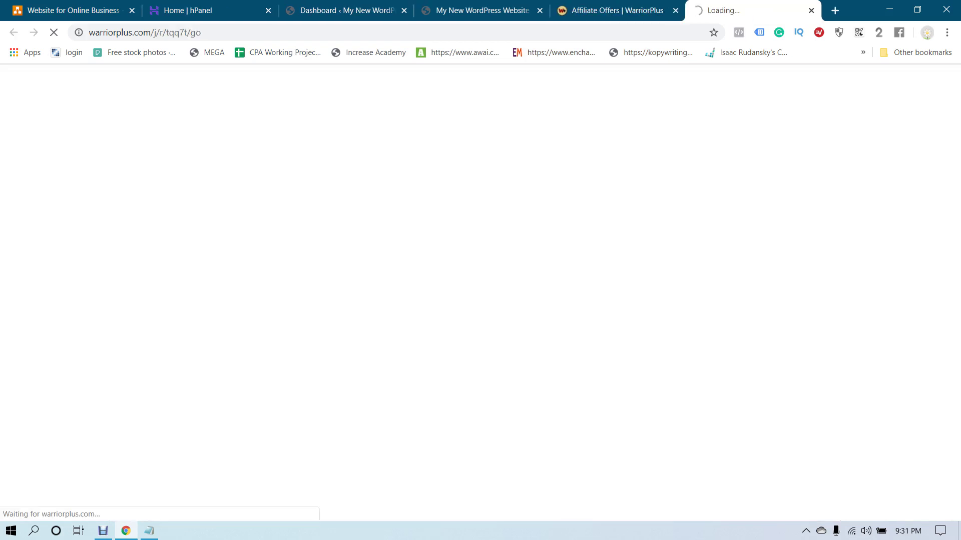
Load the Click and Bank sales page in a new tab
scroll(476, 300, down, 1)
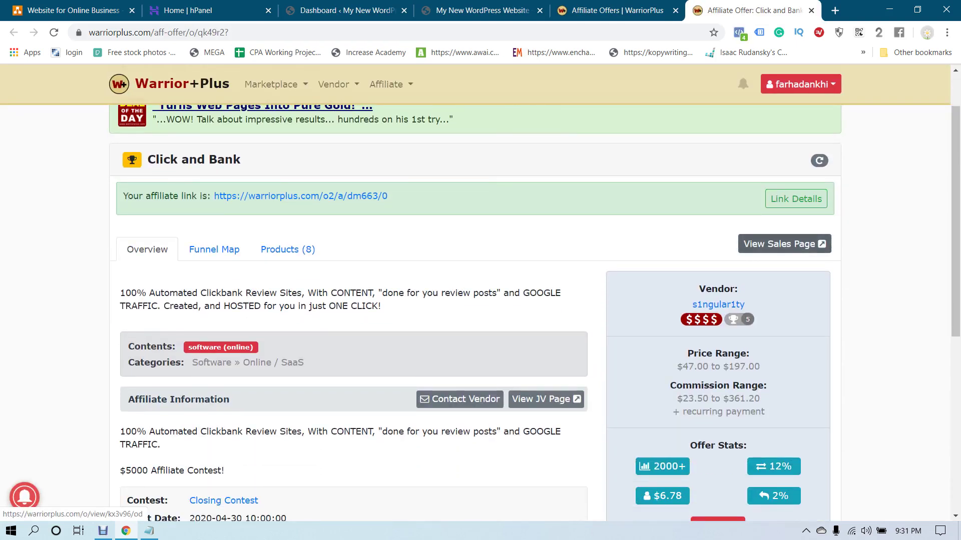
click(784, 244)
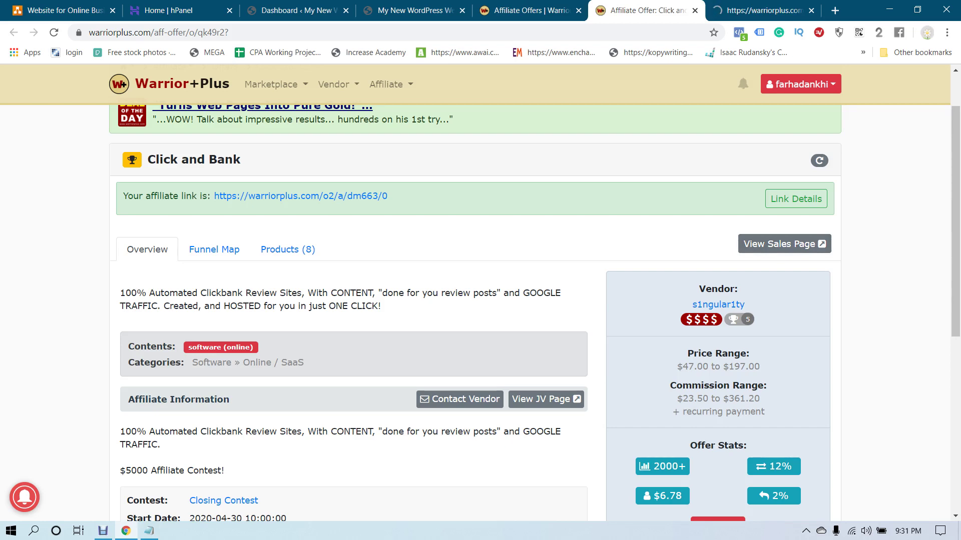
scroll(481, 300, down, 2)
scroll(480, 300, up, 4)
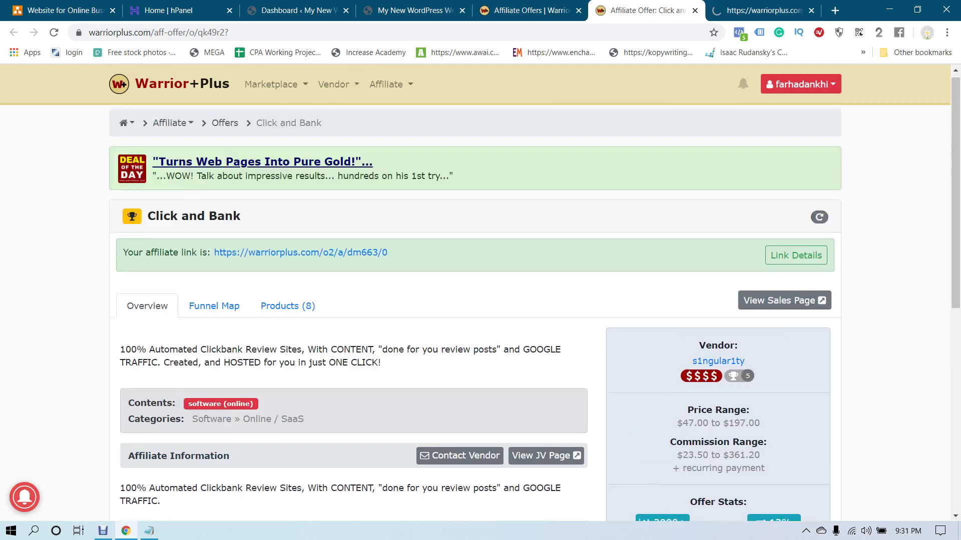
scroll(480, 300, down, 2)
scroll(480, 301, up, 2)
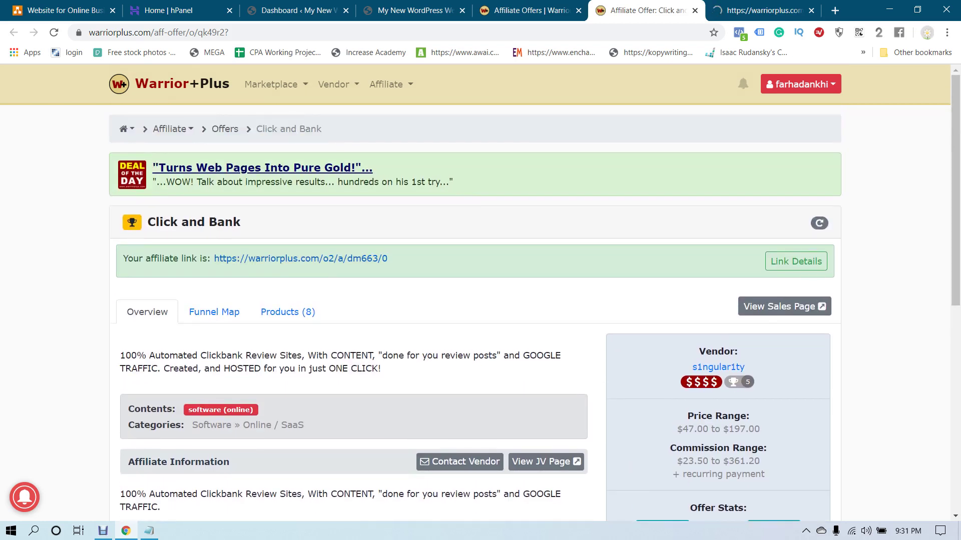
Read through the Click and Bank affiliate link and product description
drag(214, 258, 388, 258)
click(388, 258)
scroll(389, 258, down, 1)
scroll(475, 300, down, 1)
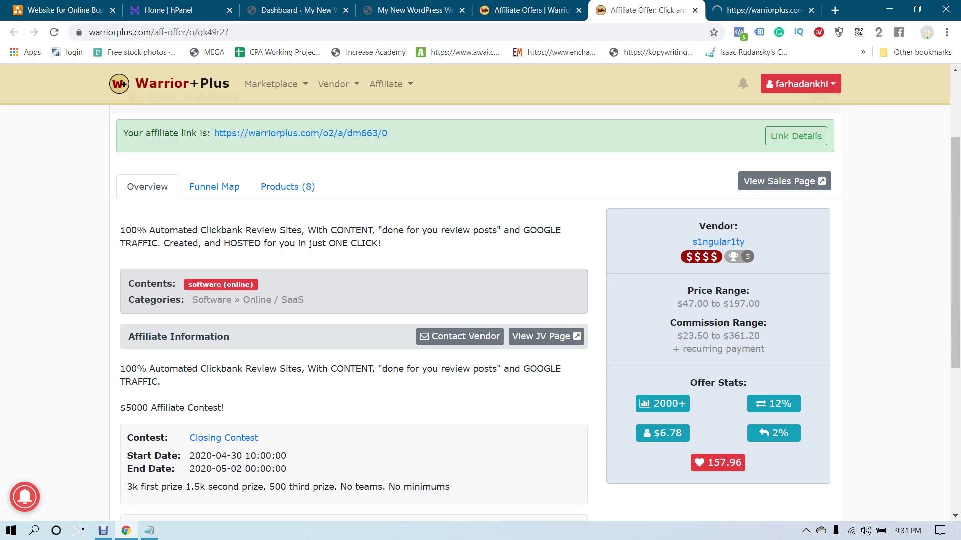
drag(321, 230, 381, 244)
drag(318, 230, 184, 243)
click(185, 243)
scroll(480, 311, down, 4)
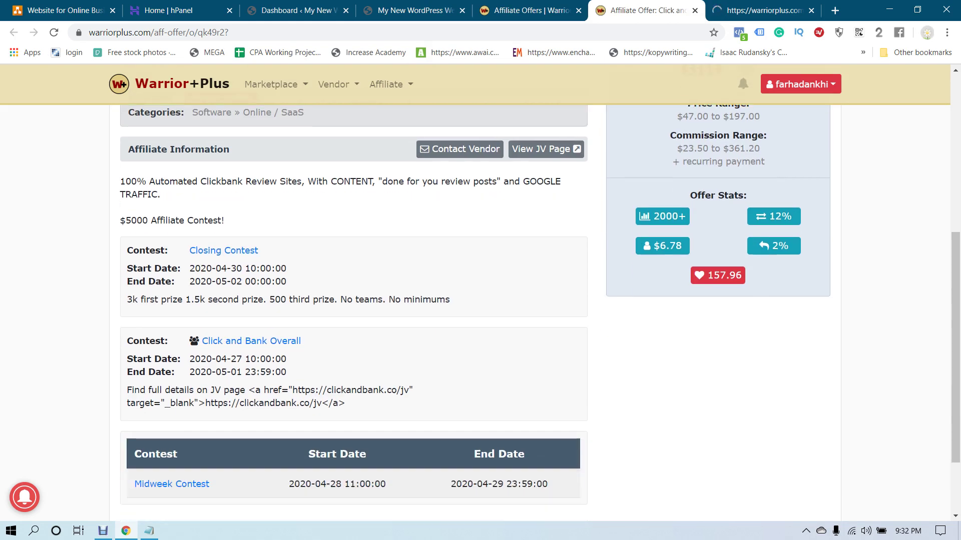
scroll(480, 313, down, 1)
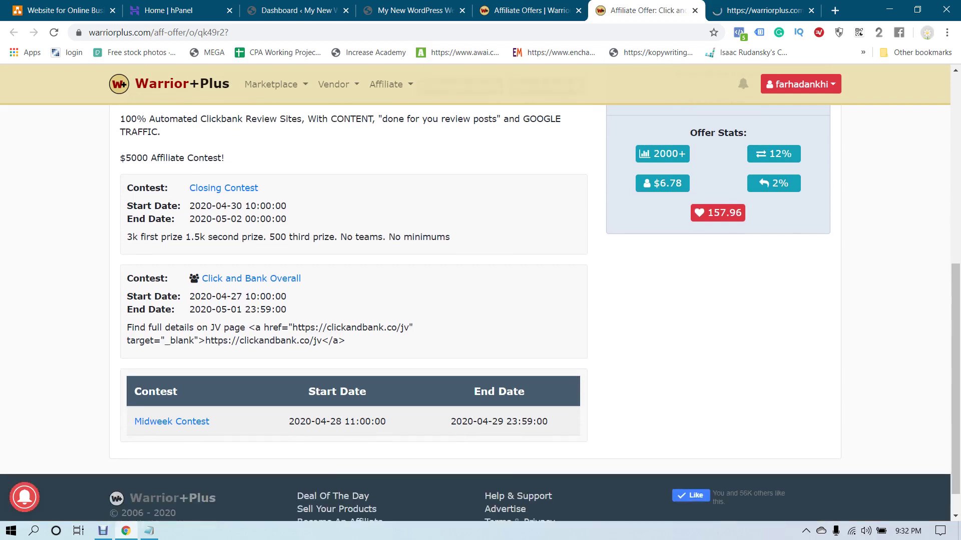
scroll(480, 313, up, 2)
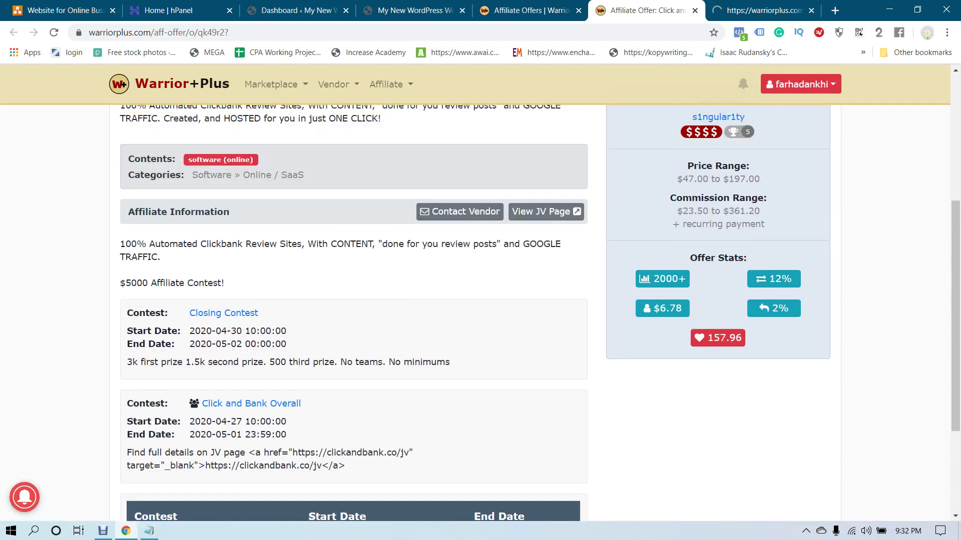
scroll(480, 312, up, 1)
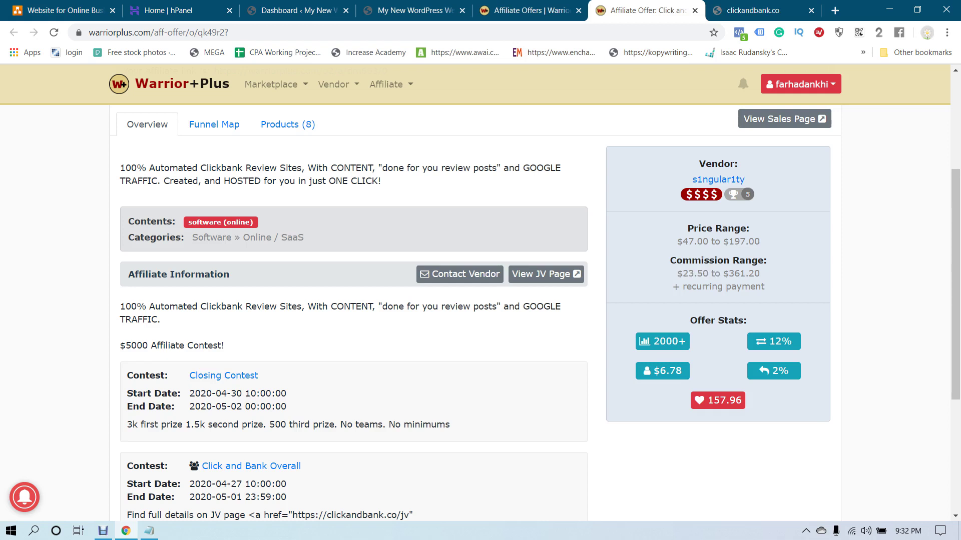
drag(677, 273, 723, 273)
key(ctrl+Tab)
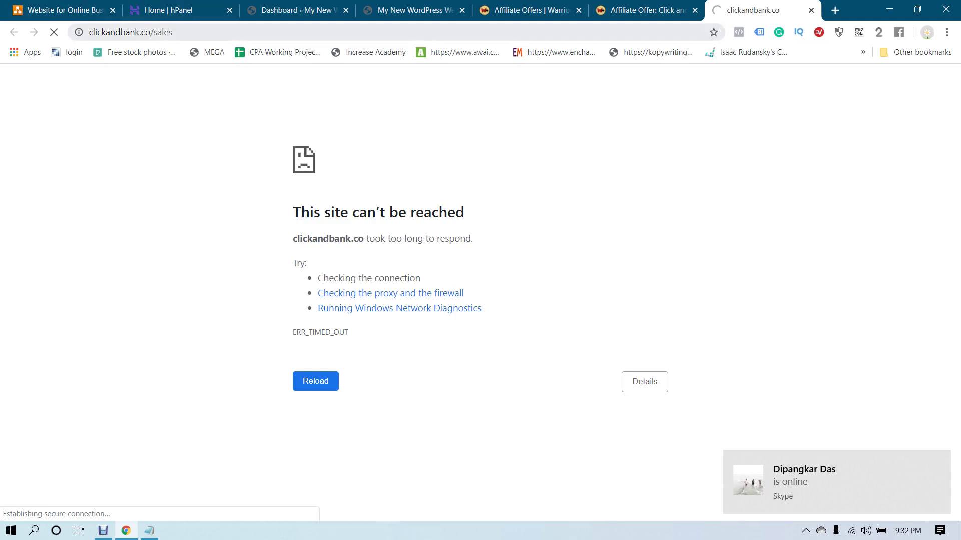
double_click(191, 32)
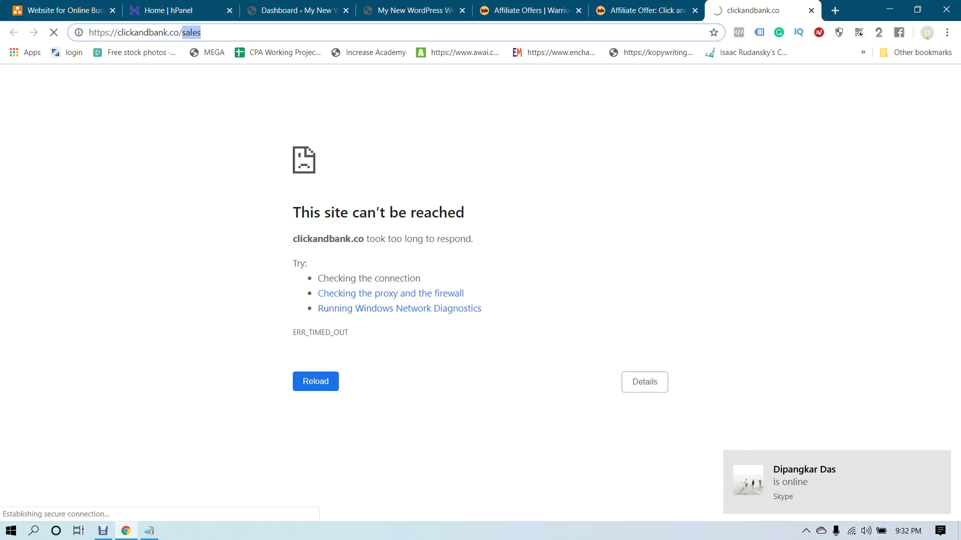
key(BackSpace)
key(Return)
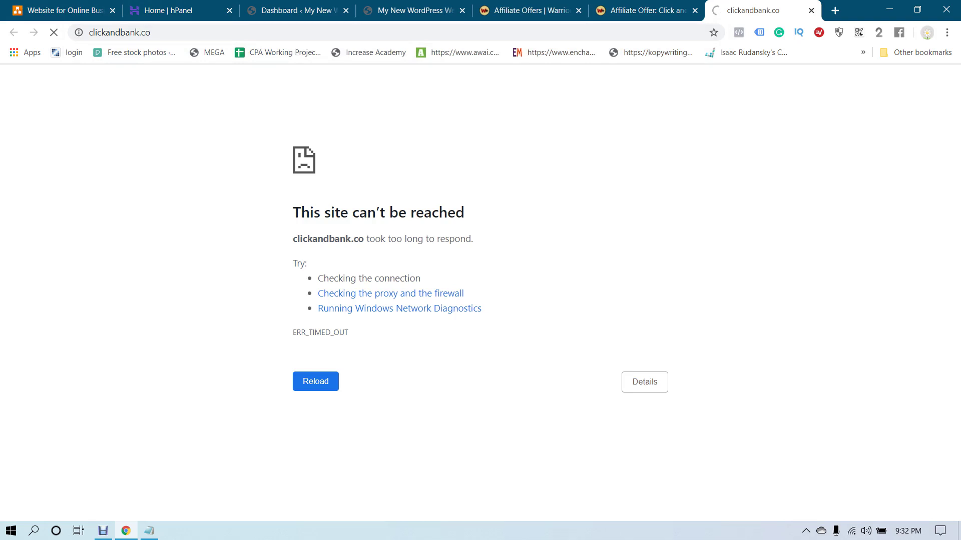
key(ctrl+shift+Tab)
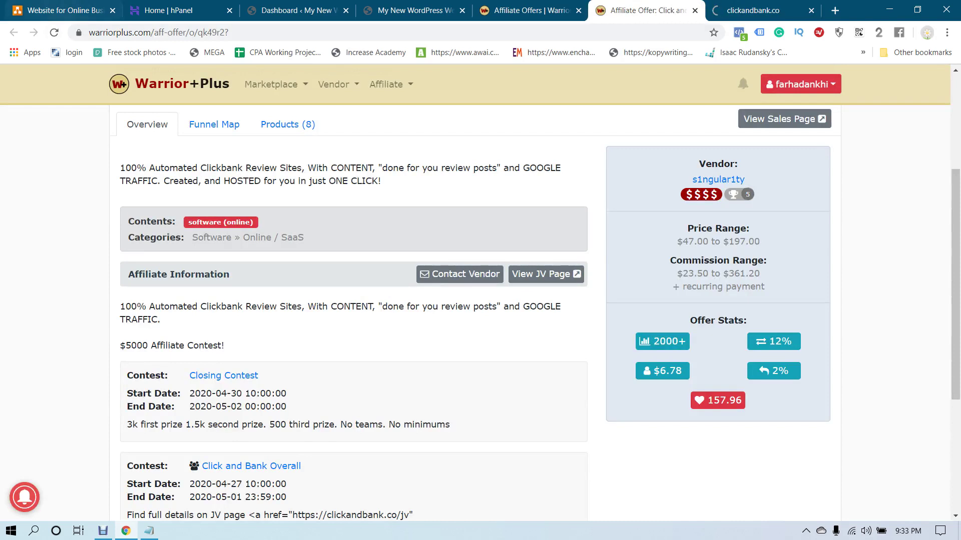
key(F5)
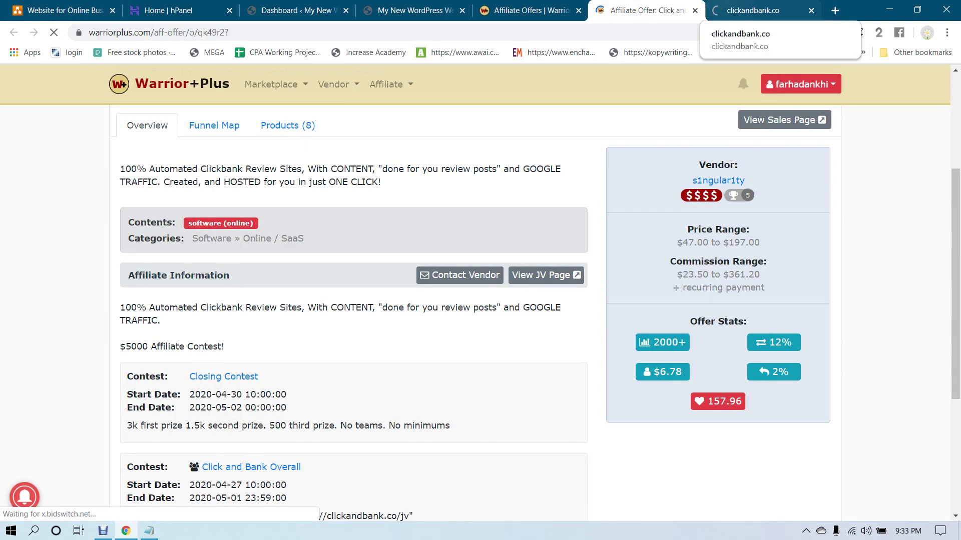
click(753, 10)
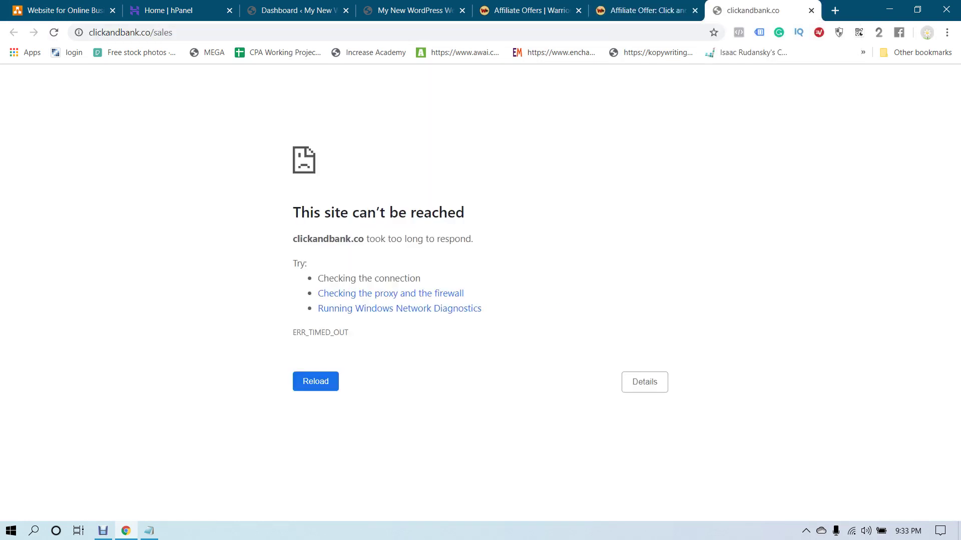
click(130, 32)
key(Return)
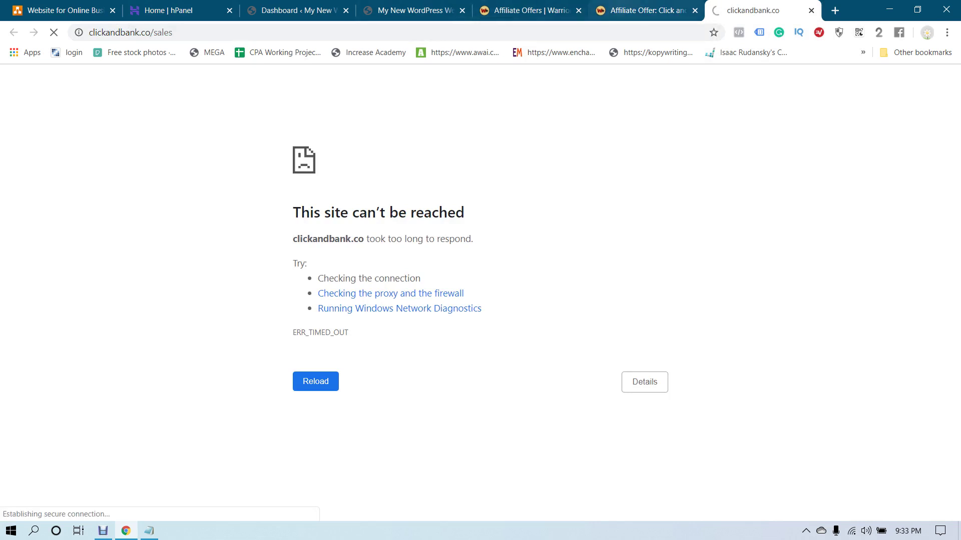
key(ctrl+shift+Tab)
scroll(480, 311, up, 4)
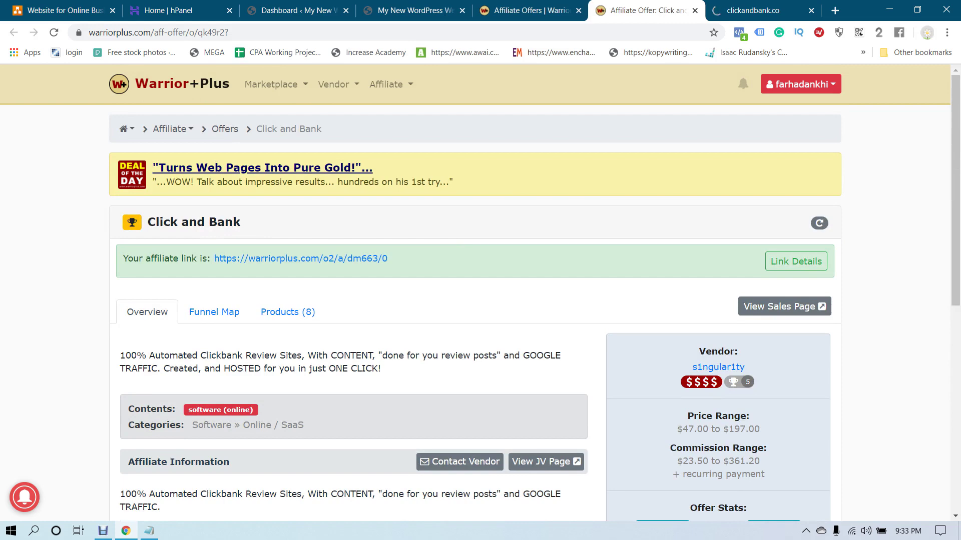
Return to the WarriorPlus Affiliate Offers list and browse it
click(386, 84)
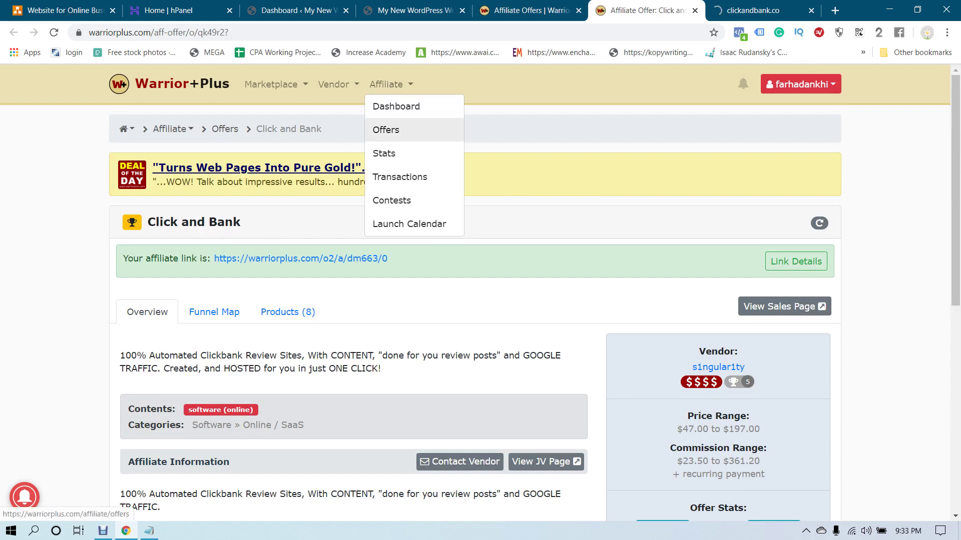
click(382, 129)
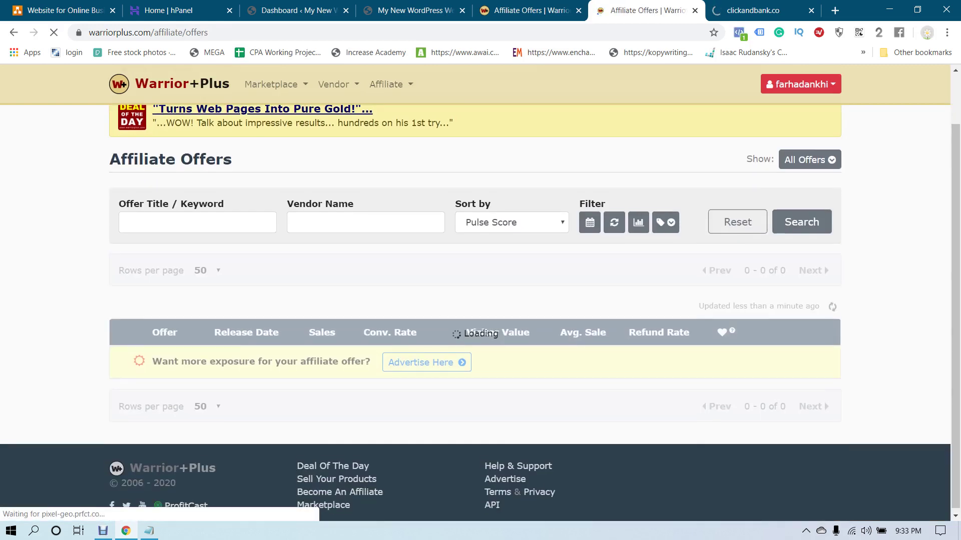
scroll(480, 301, down, 2)
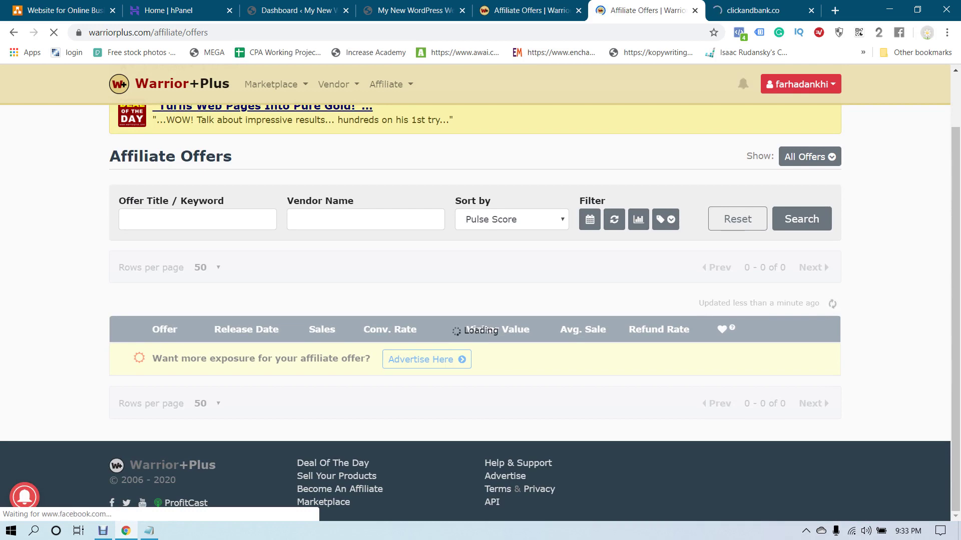
scroll(480, 301, down, 20)
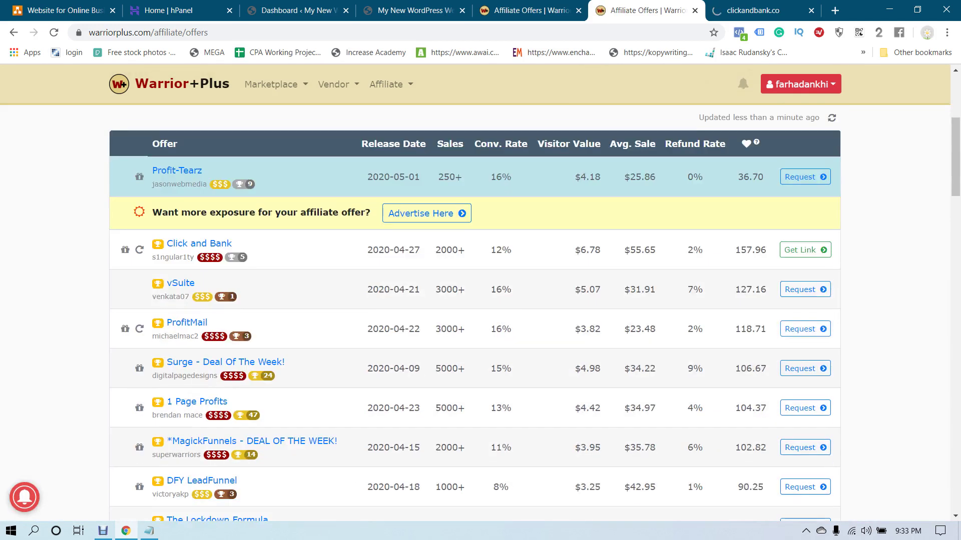
scroll(480, 301, down, 10)
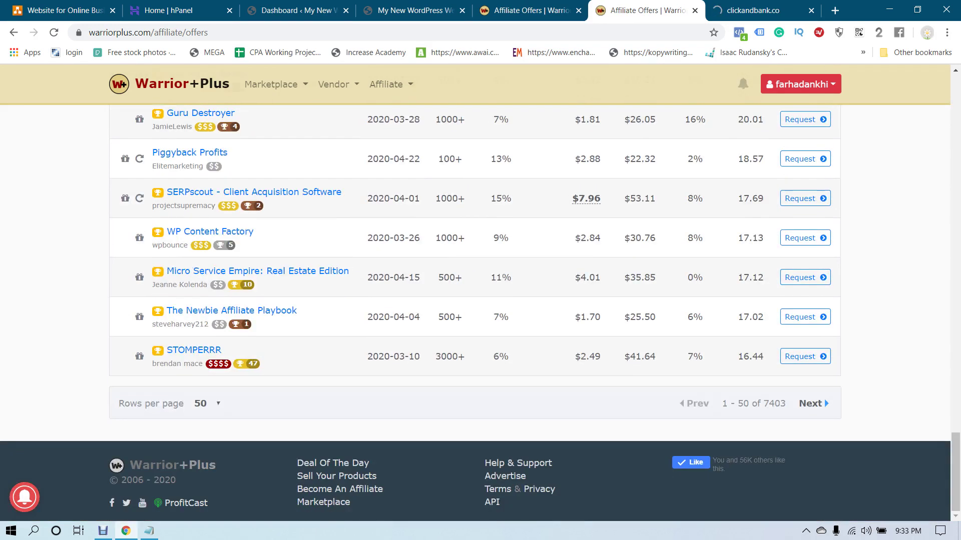
scroll(481, 301, up, 15)
scroll(480, 300, up, 10)
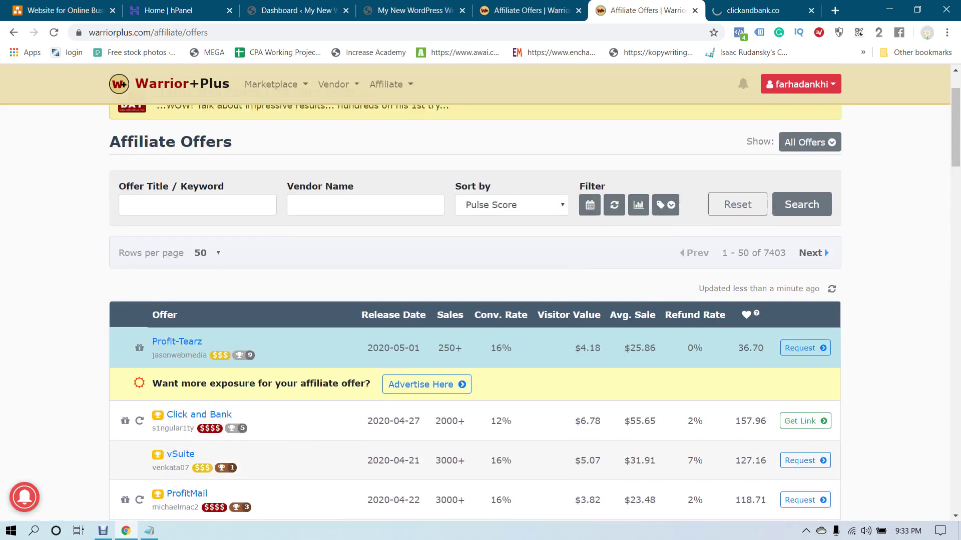
scroll(481, 301, up, 2)
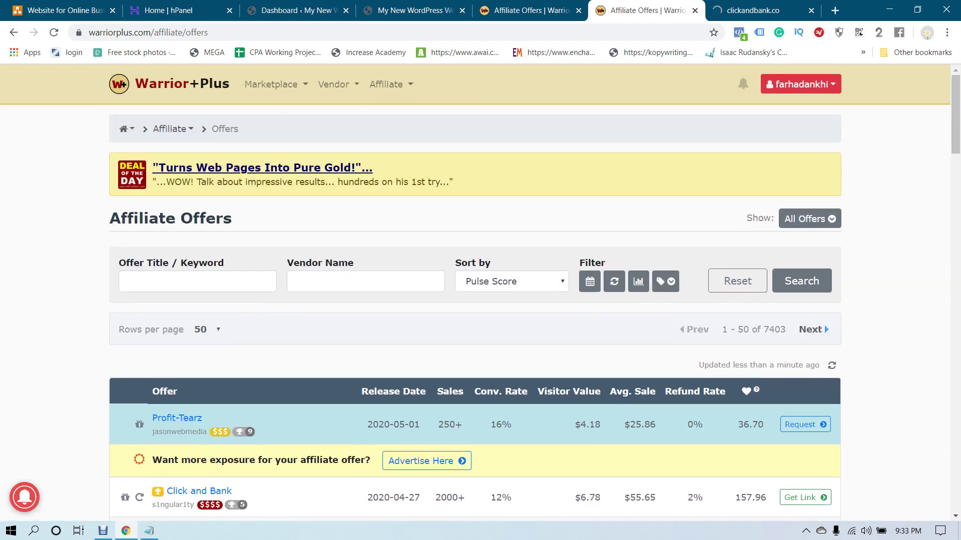
scroll(481, 300, down, 3)
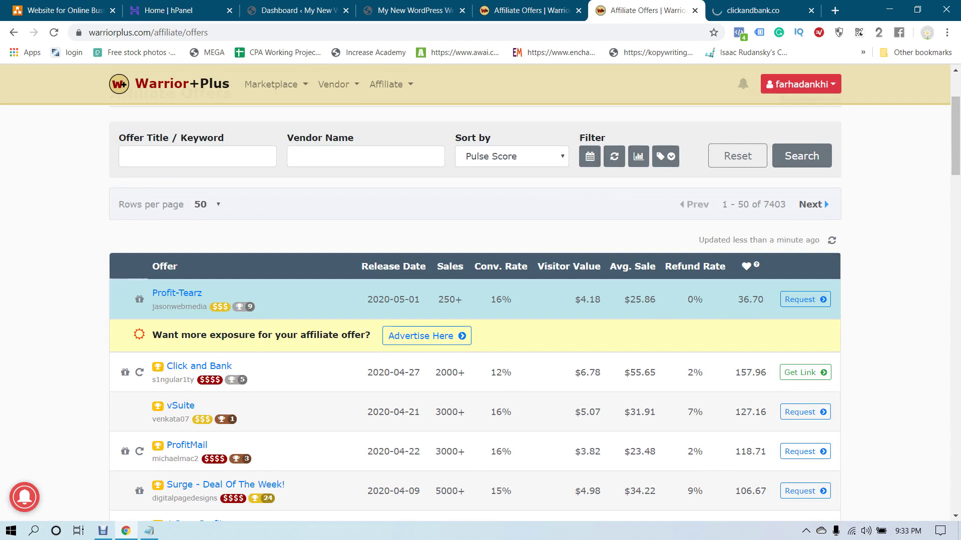
scroll(480, 300, up, 3)
Set the offers table's Rows per page to 100
mouse_move(391, 84)
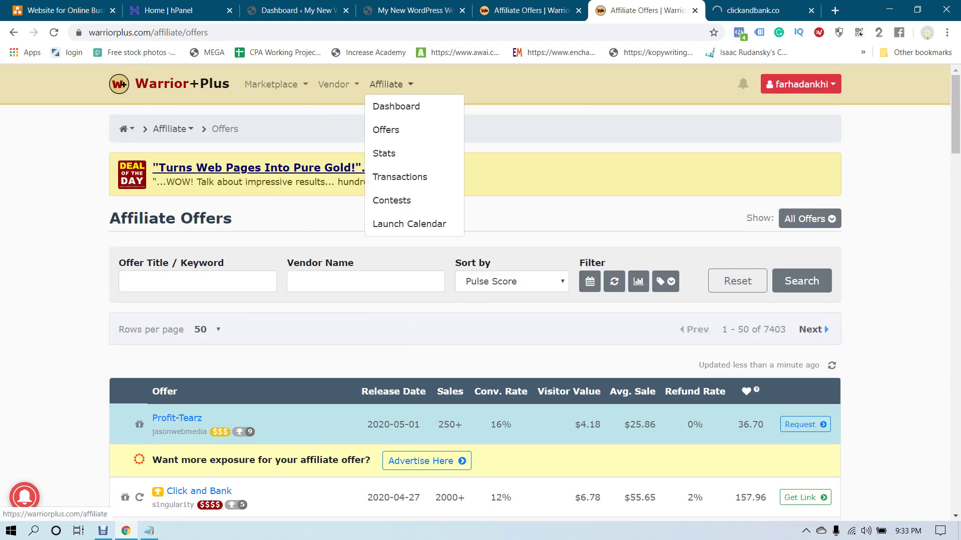
scroll(481, 300, down, 6)
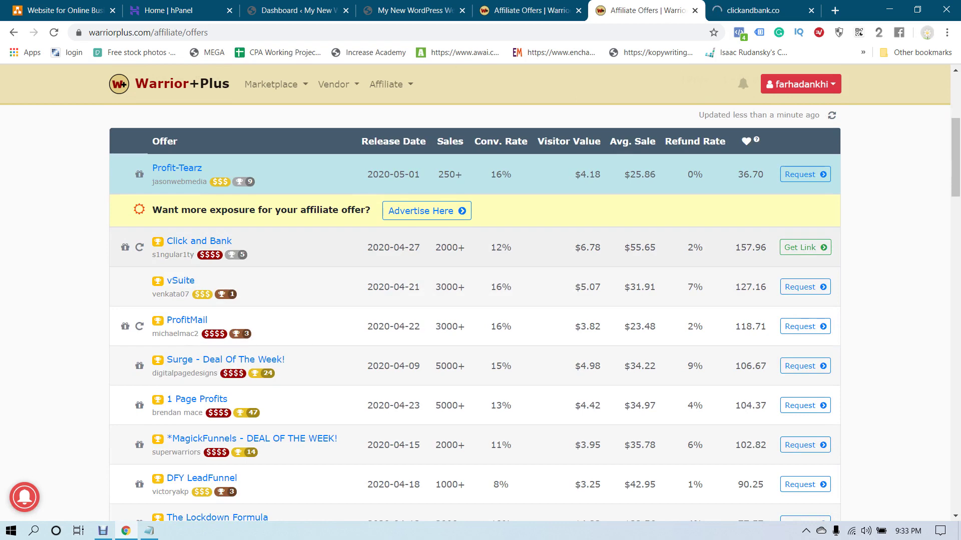
scroll(475, 311, down, 20)
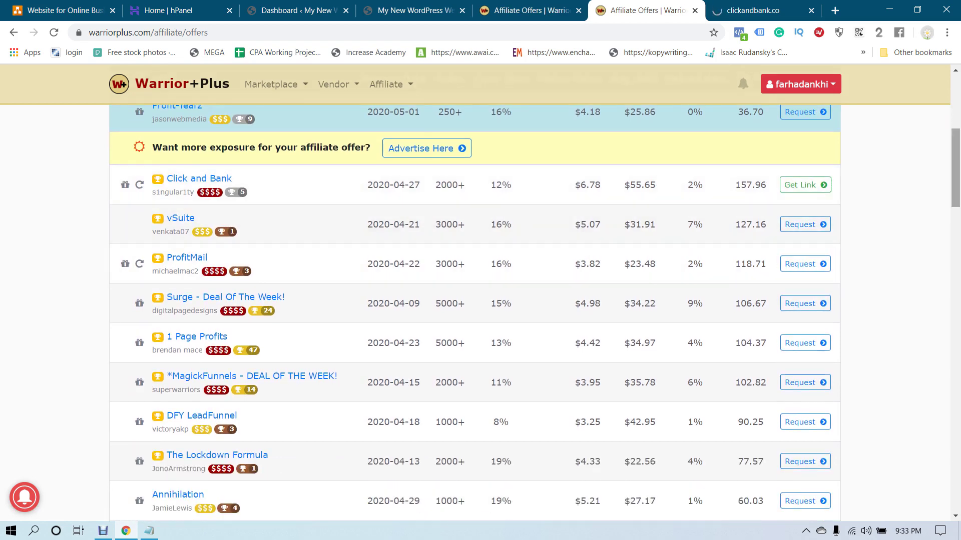
scroll(475, 310, down, 5)
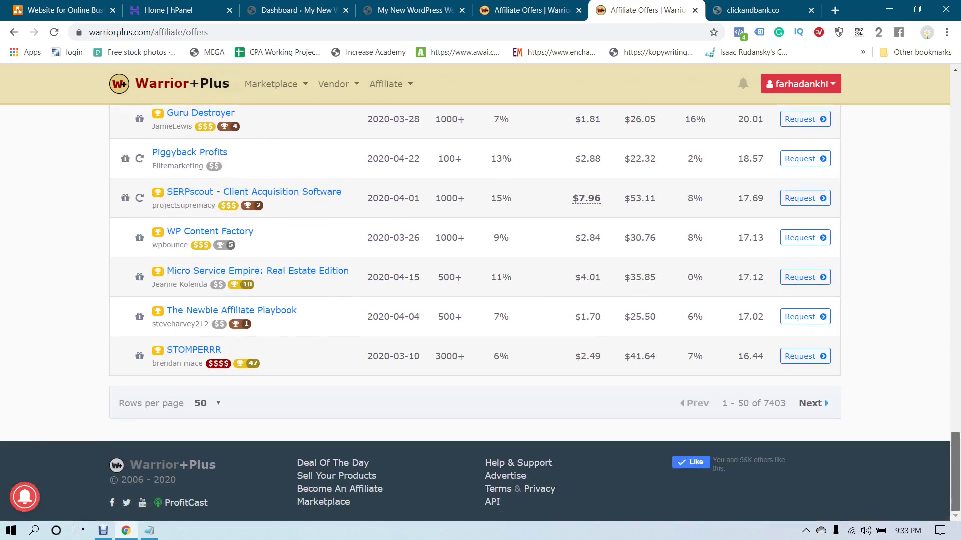
click(206, 403)
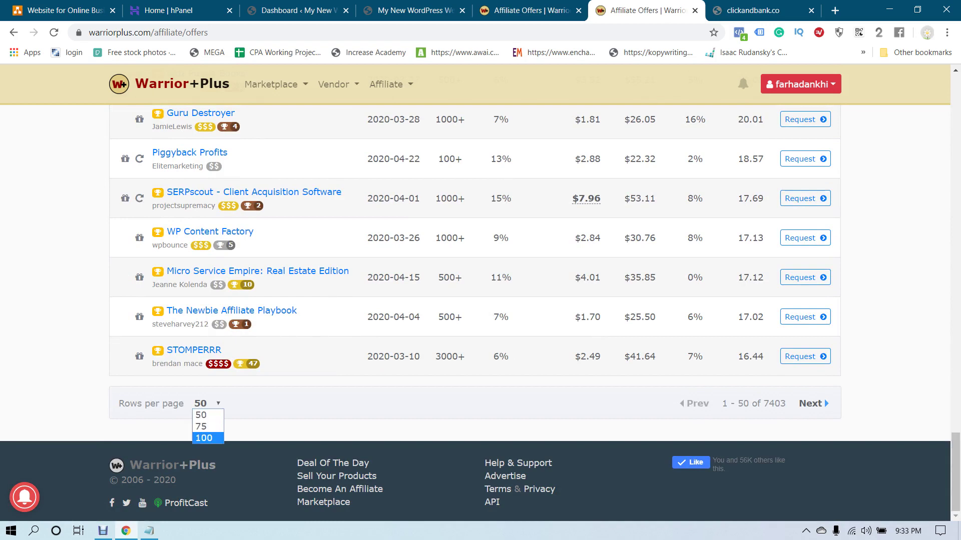
key(Return)
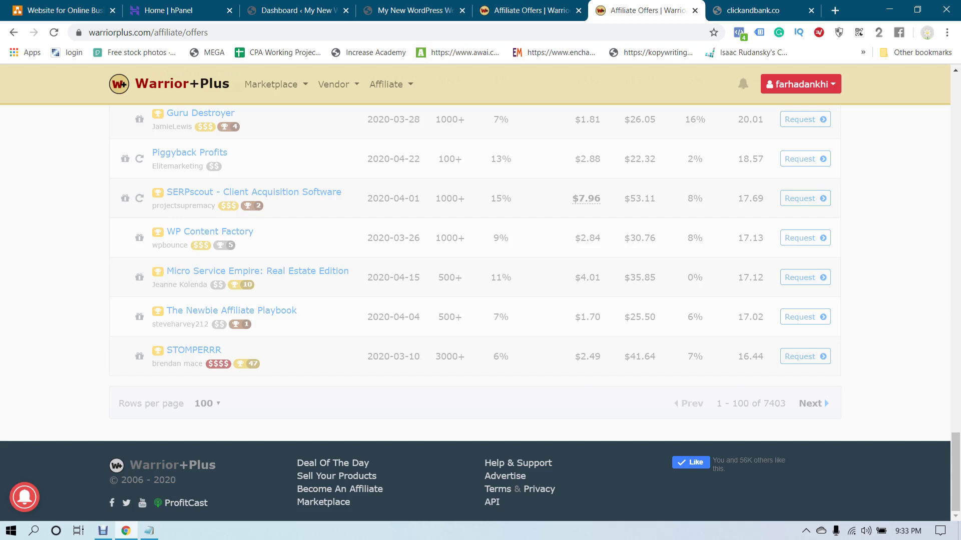
scroll(480, 300, up, 3)
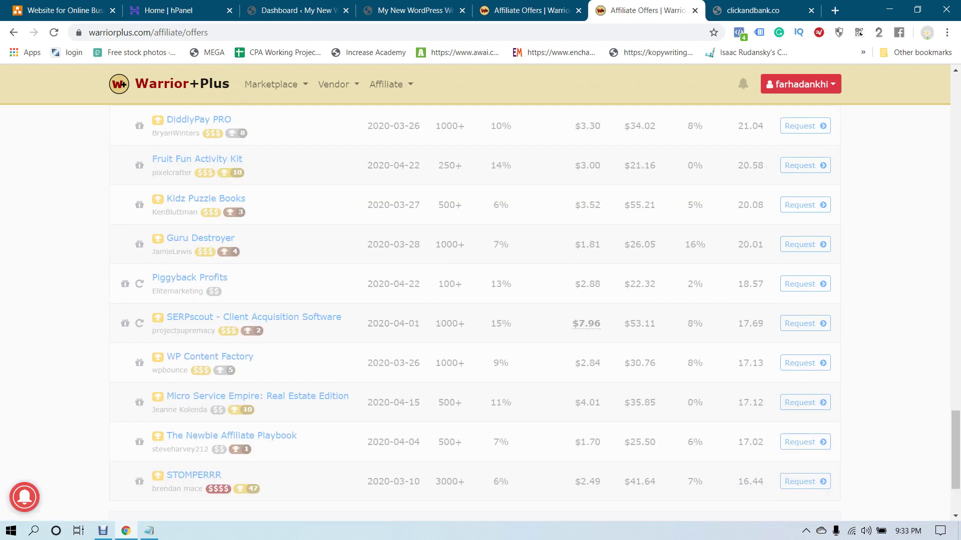
scroll(480, 300, down, 3)
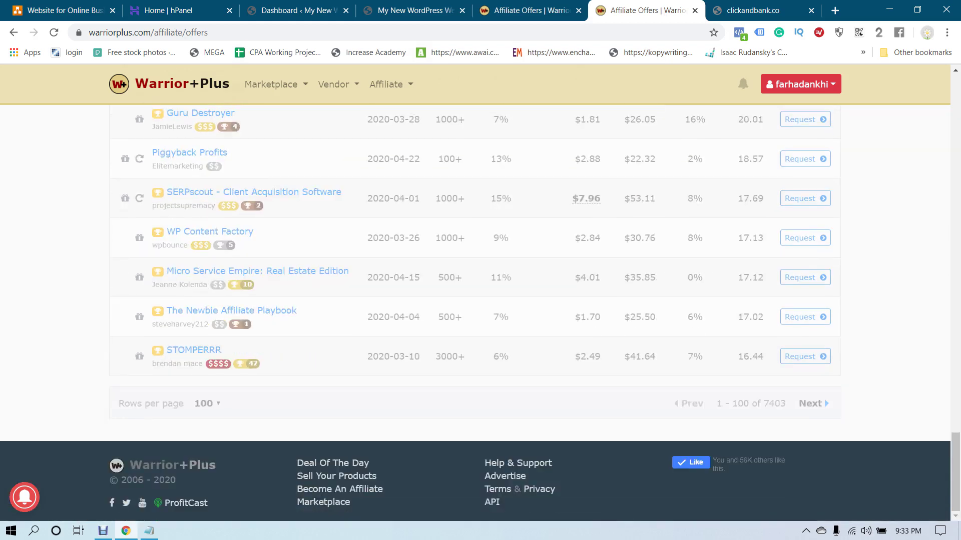
scroll(481, 311, up, 20)
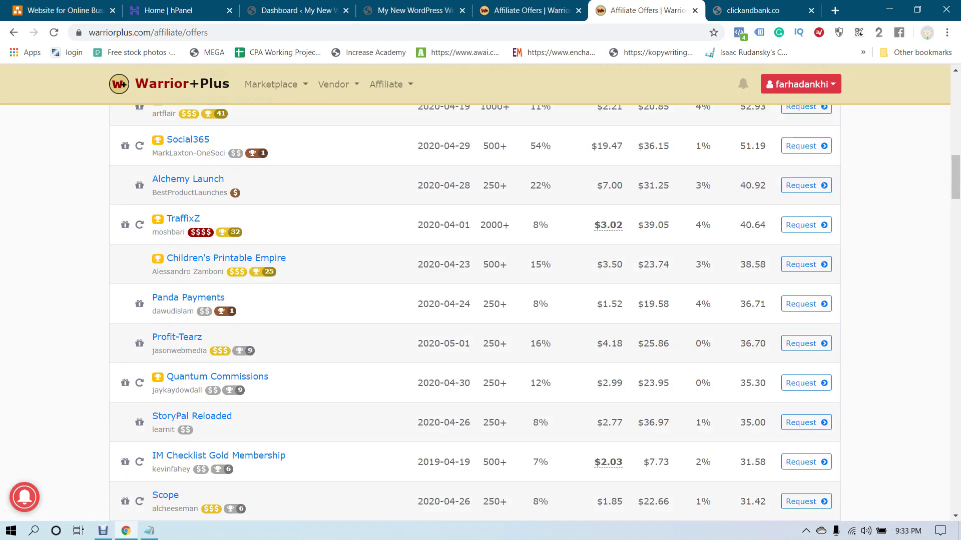
scroll(480, 310, up, 9)
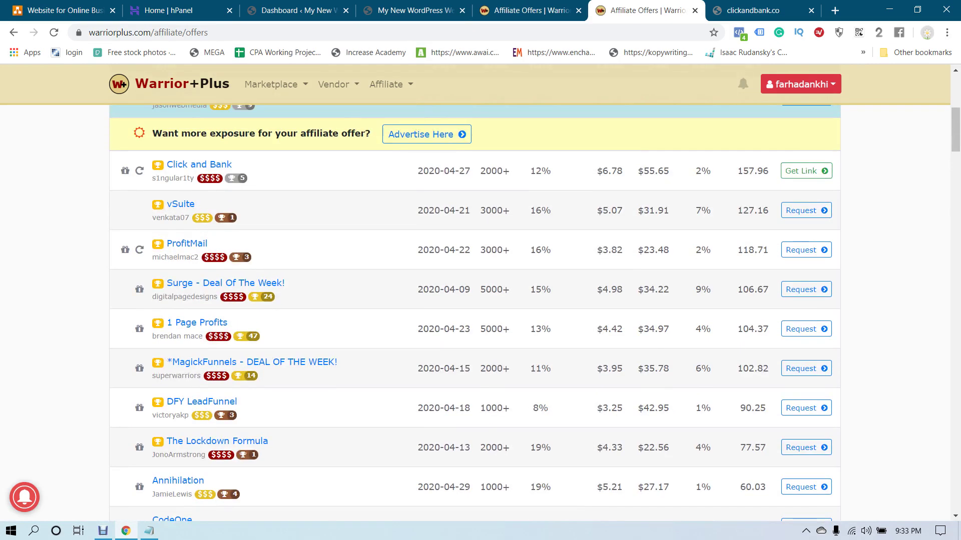
scroll(480, 311, down, 2)
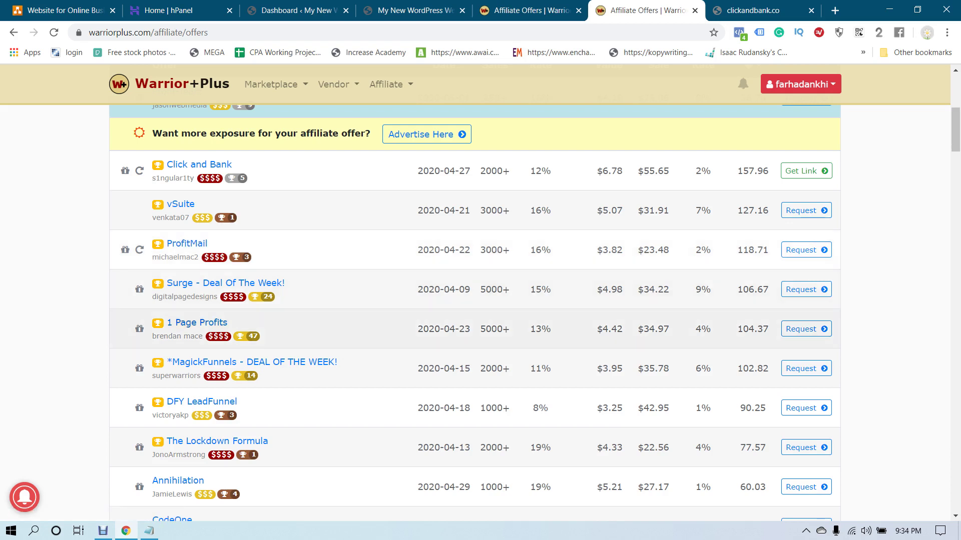
Open the 1 Page Profits offer and its sales page, closing the clickandbank tab
click(200, 323)
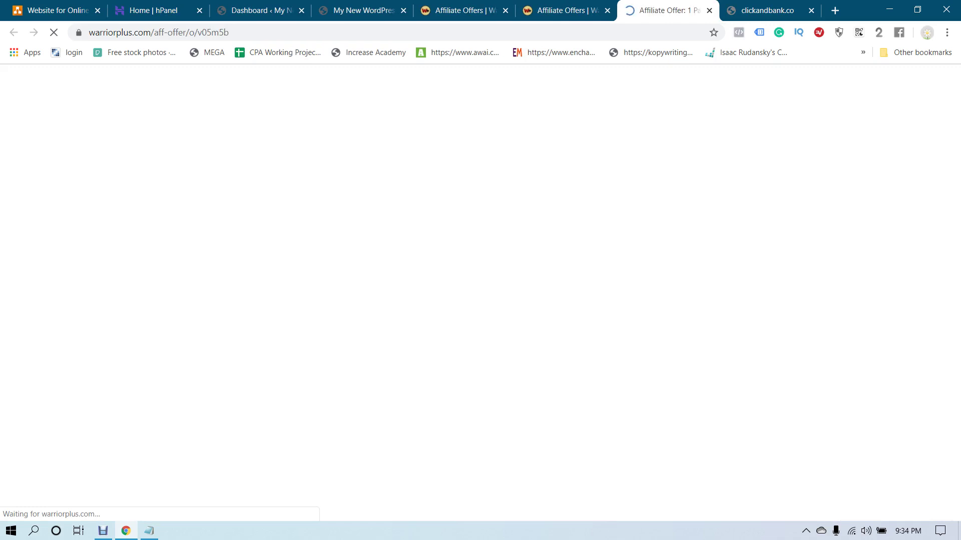
scroll(481, 300, down, 3)
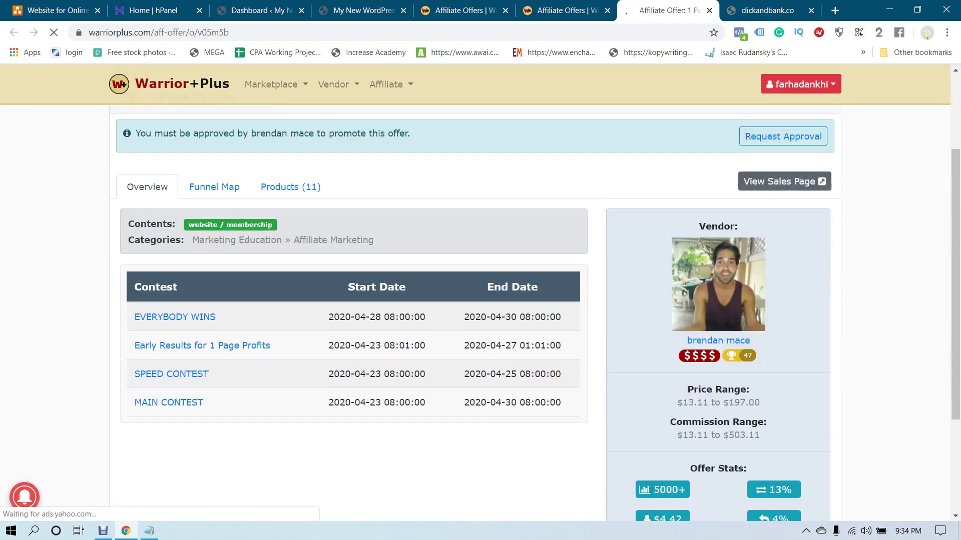
click(784, 181)
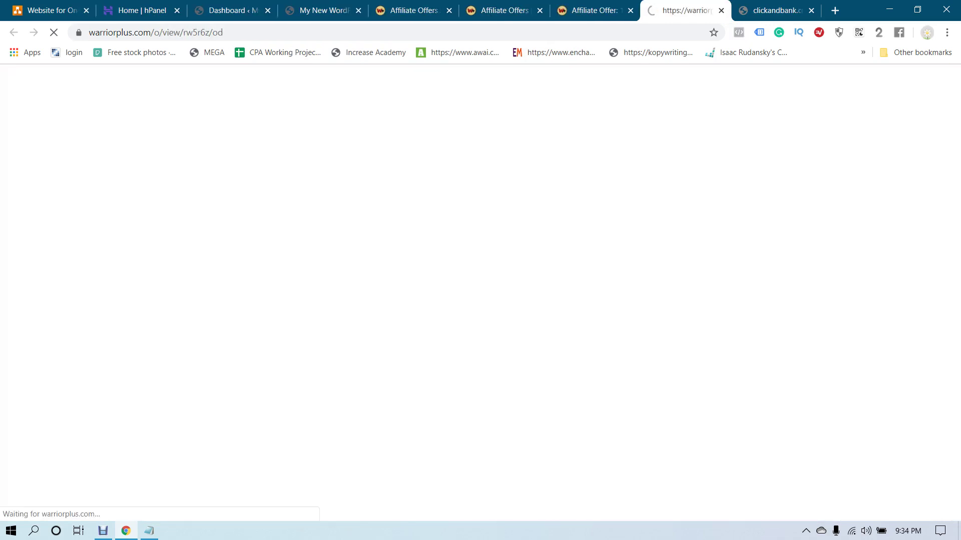
click(811, 10)
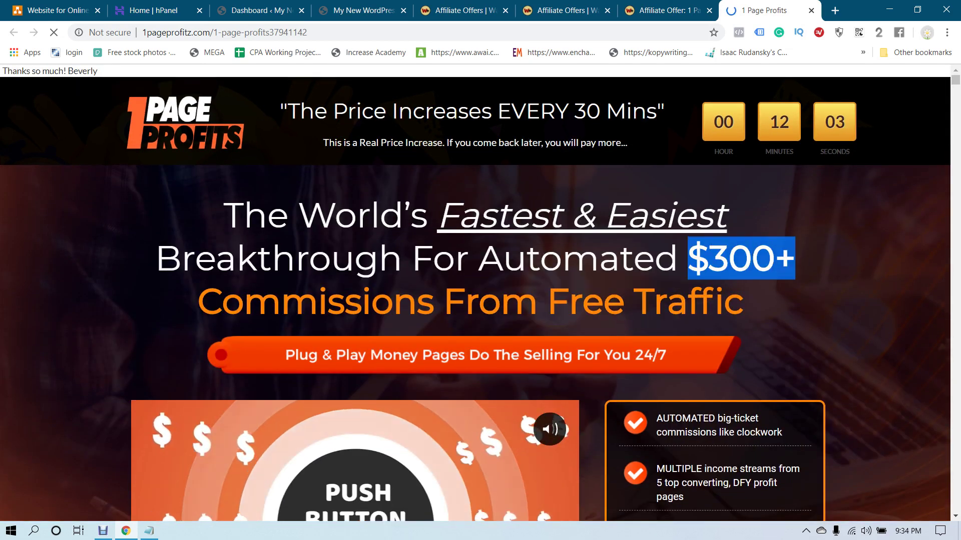
scroll(475, 335, down, 5)
scroll(476, 335, down, 5)
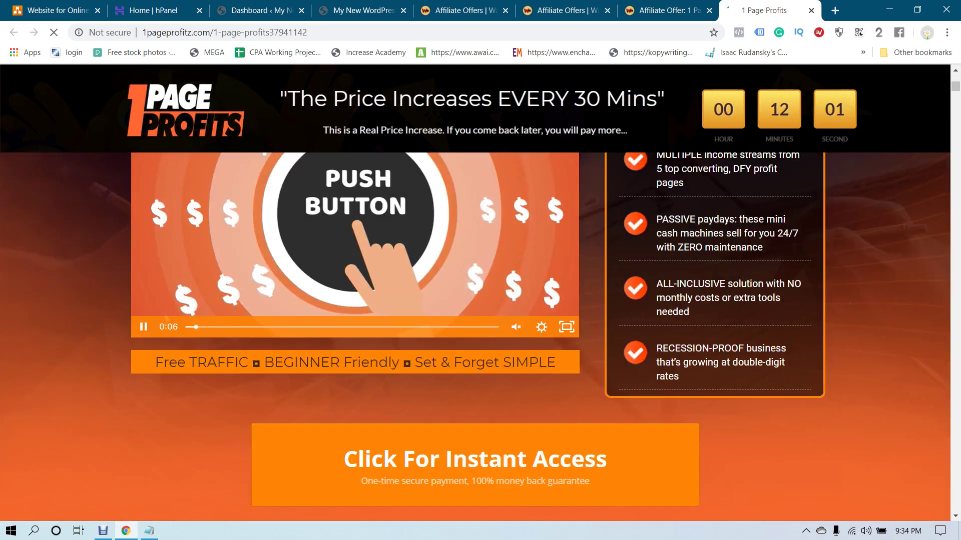
scroll(475, 335, up, 8)
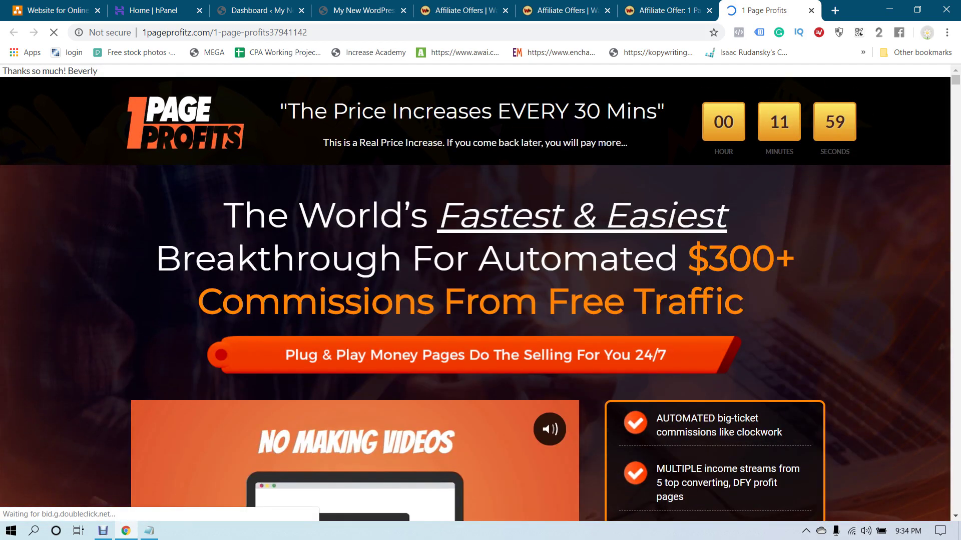
Check the offer's commission range of $13.11 to $503.11
key(ctrl+shift+Tab)
scroll(476, 293, down, 3)
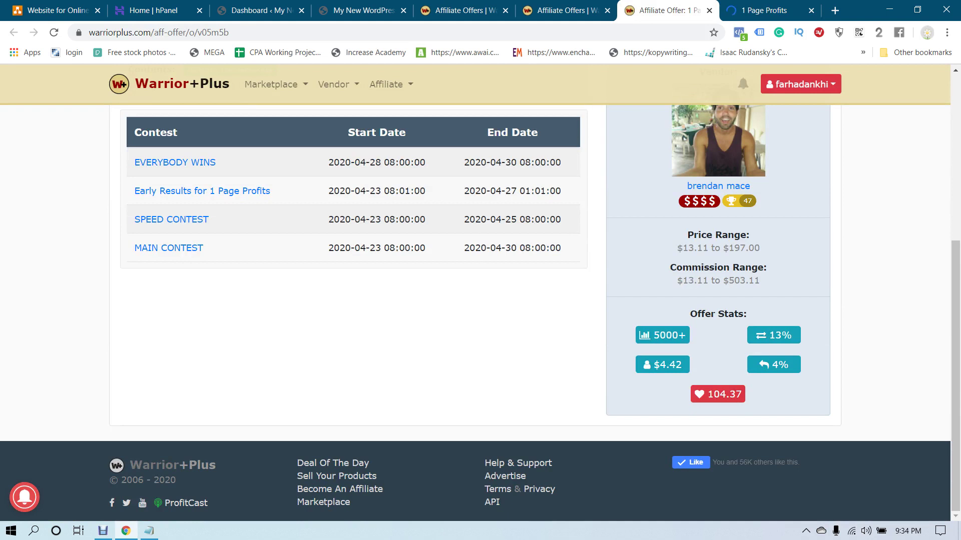
double_click(693, 280)
click(693, 280)
drag(722, 281, 763, 280)
click(763, 280)
double_click(740, 280)
click(741, 280)
scroll(741, 280, up, 3)
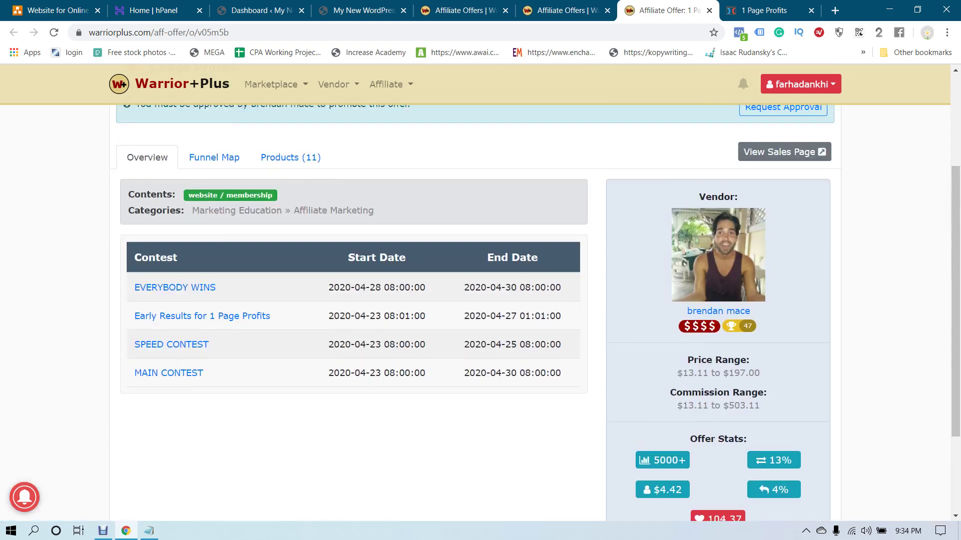
scroll(475, 310, up, 2)
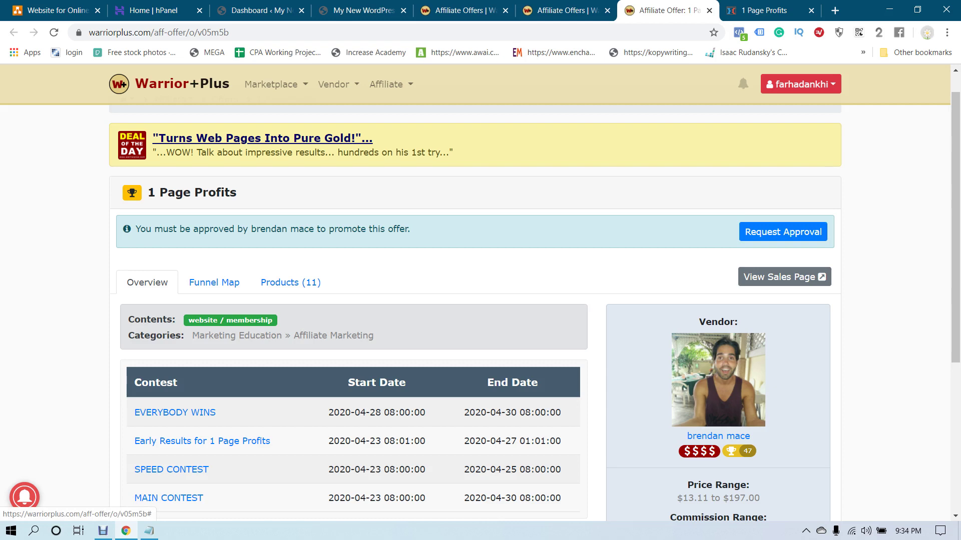
Request approval for 1 Page Profits with a note about writing a review and promoting it on Bing
click(783, 232)
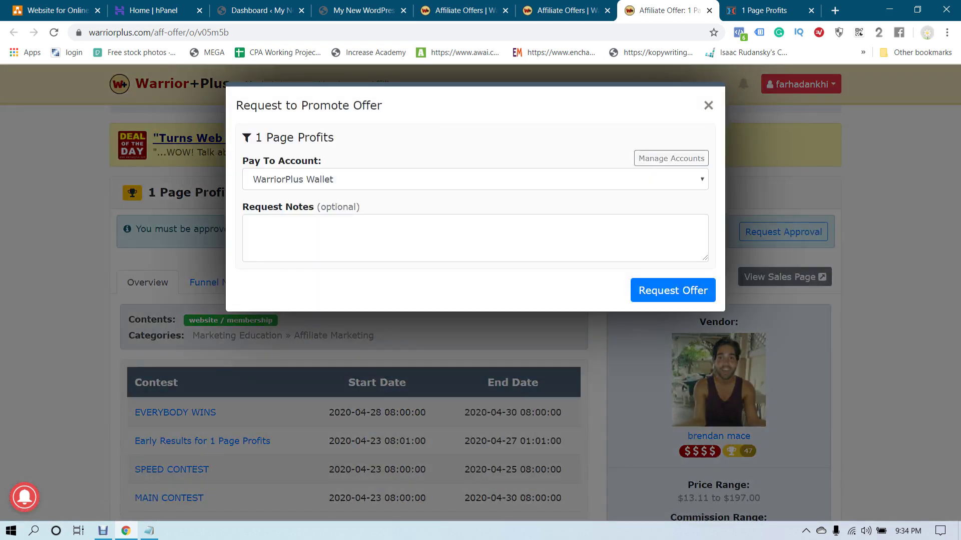
click(249, 221)
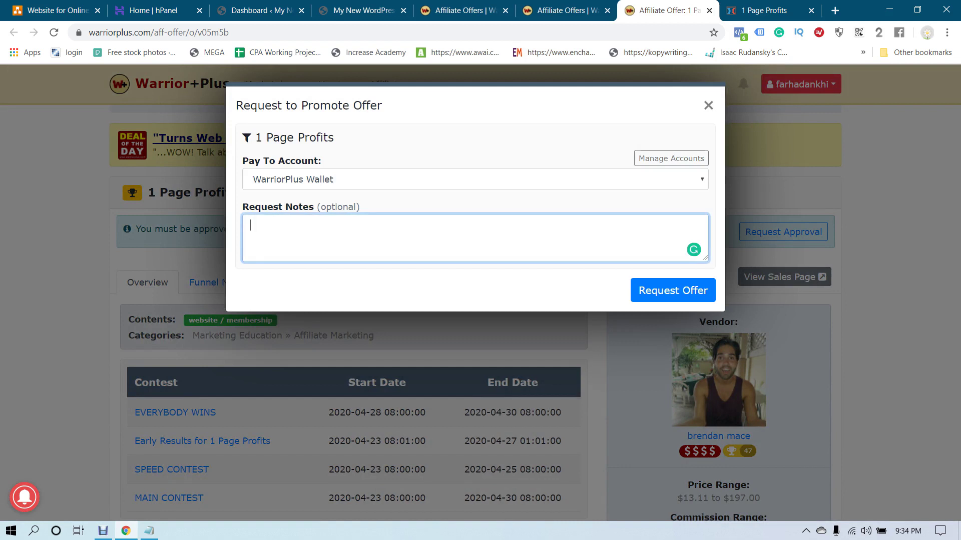
text(I would like to w)
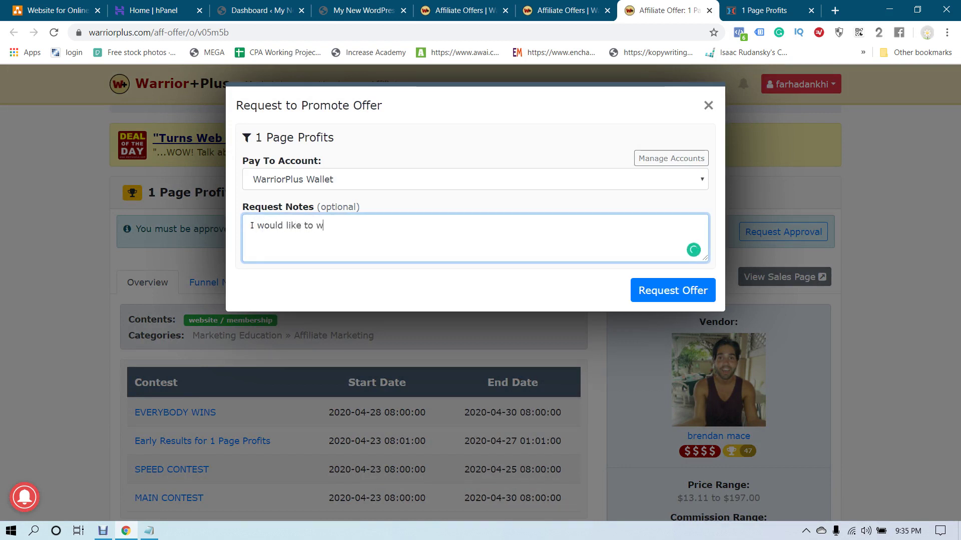
text(rite review)
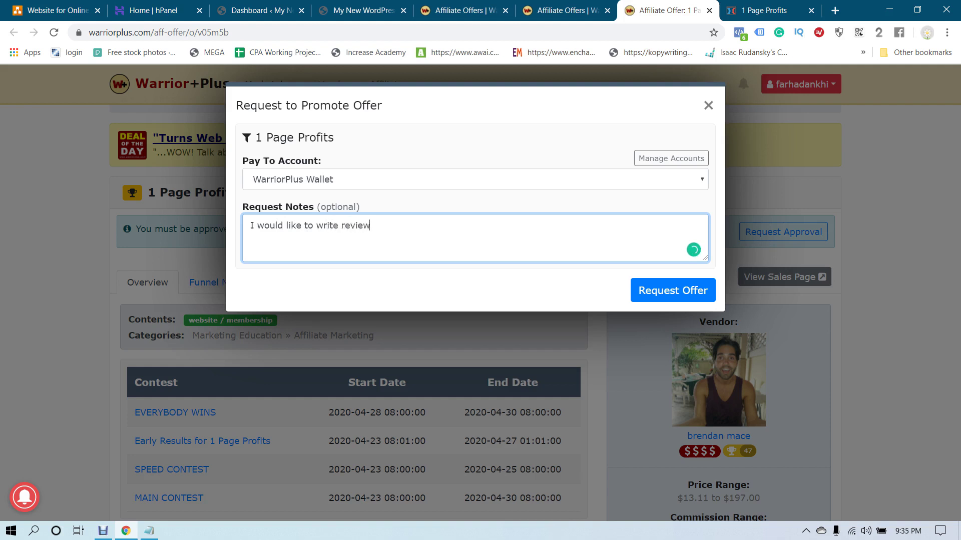
text( article for your produc)
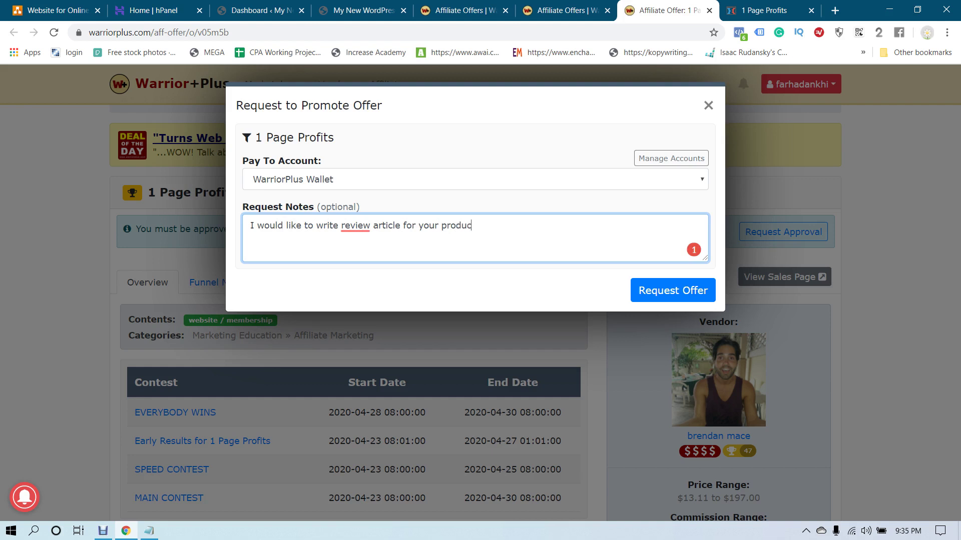
text(t and promote it on bi)
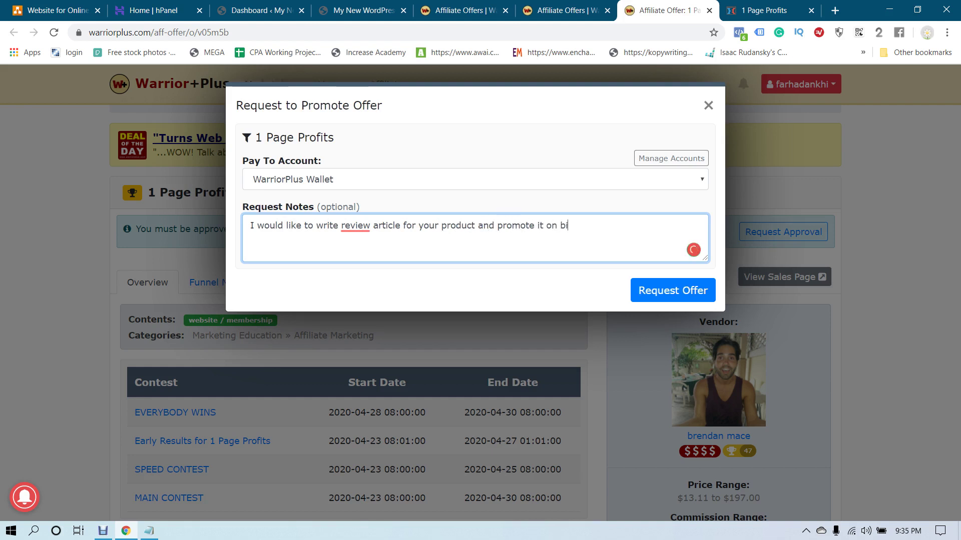
text(ng, and social media.)
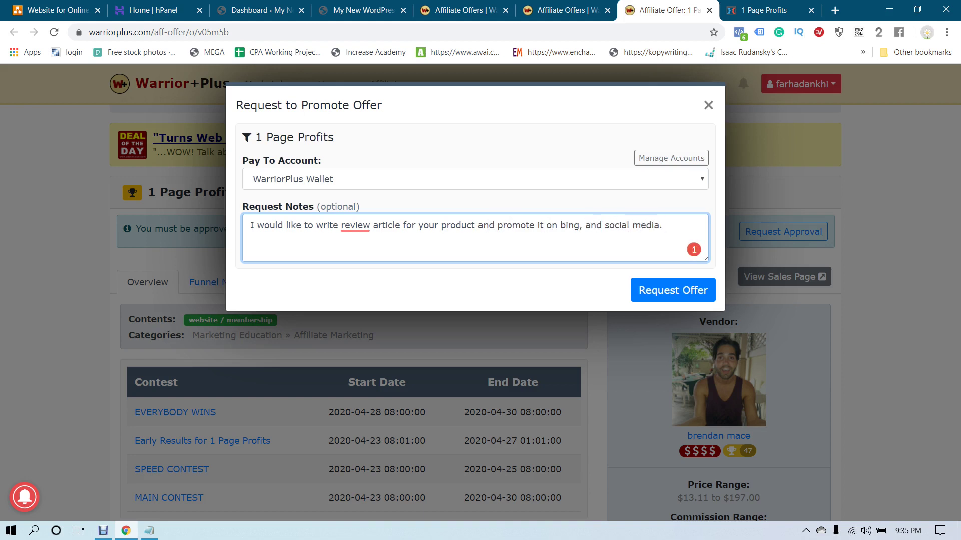
click(355, 225)
click(360, 265)
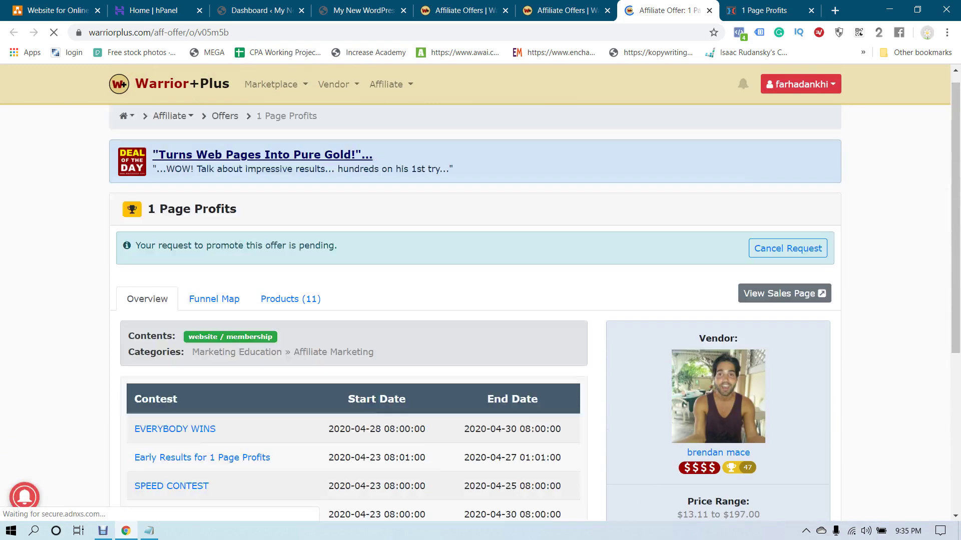
key(ctrl+Tab)
Return to the sales page headline and open a new blank Chrome tab
scroll(481, 300, down, 15)
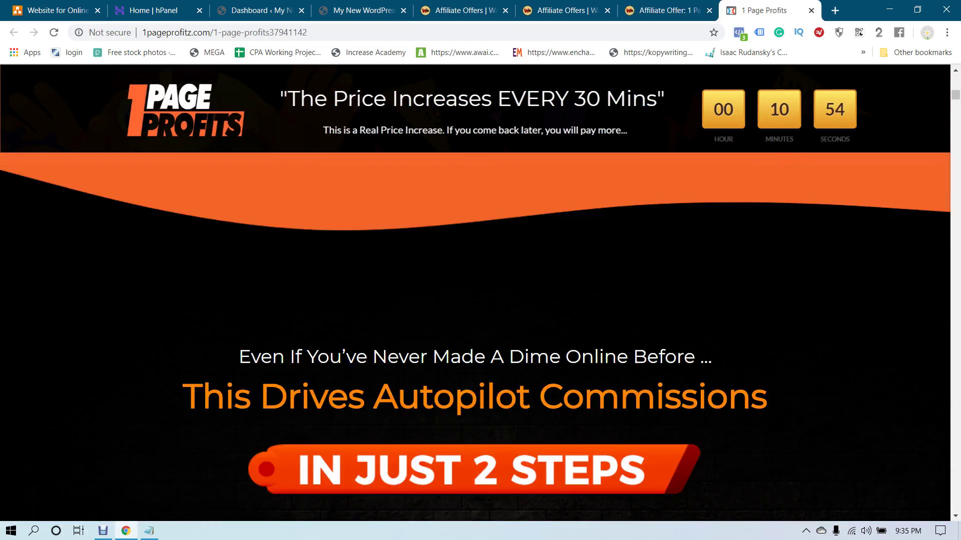
scroll(480, 300, down, 15)
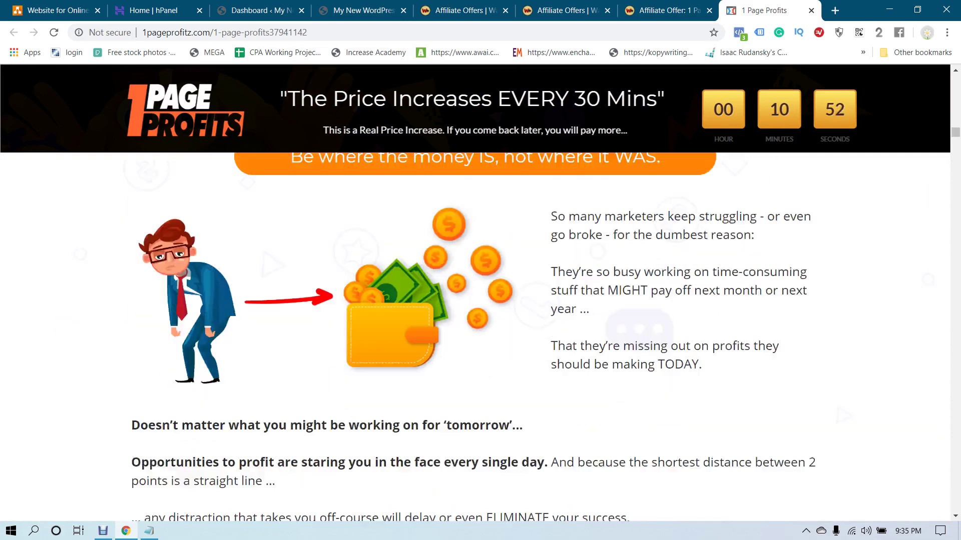
scroll(480, 300, down, 12)
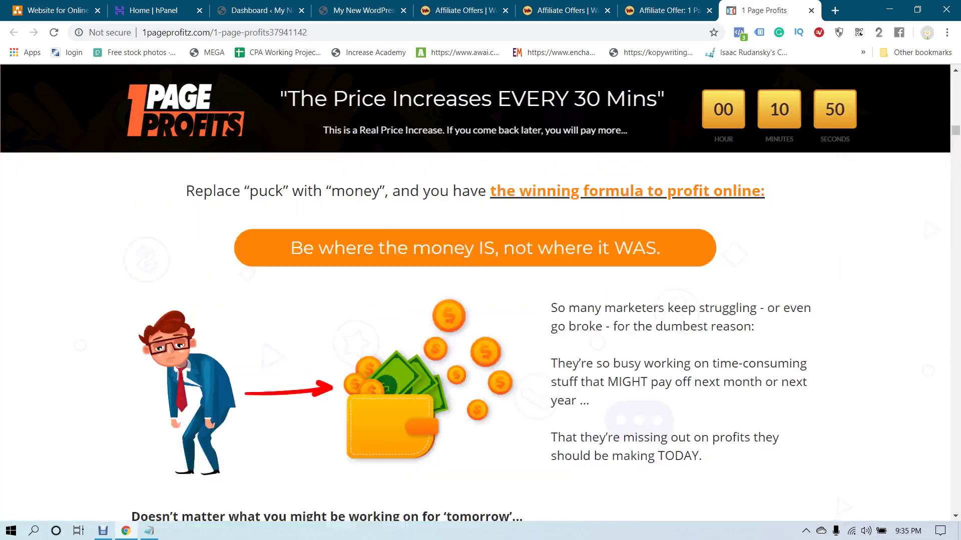
scroll(481, 300, up, 12)
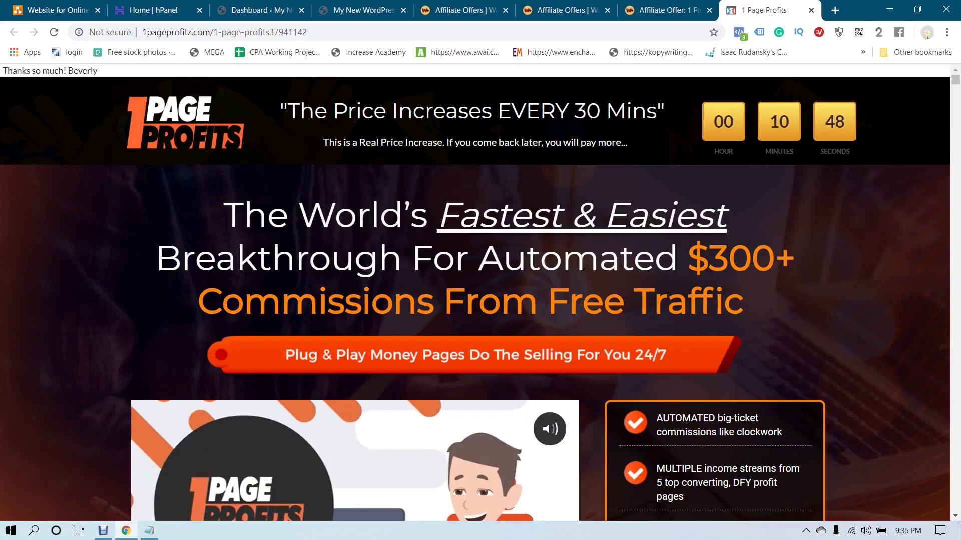
drag(438, 216, 713, 217)
click(713, 216)
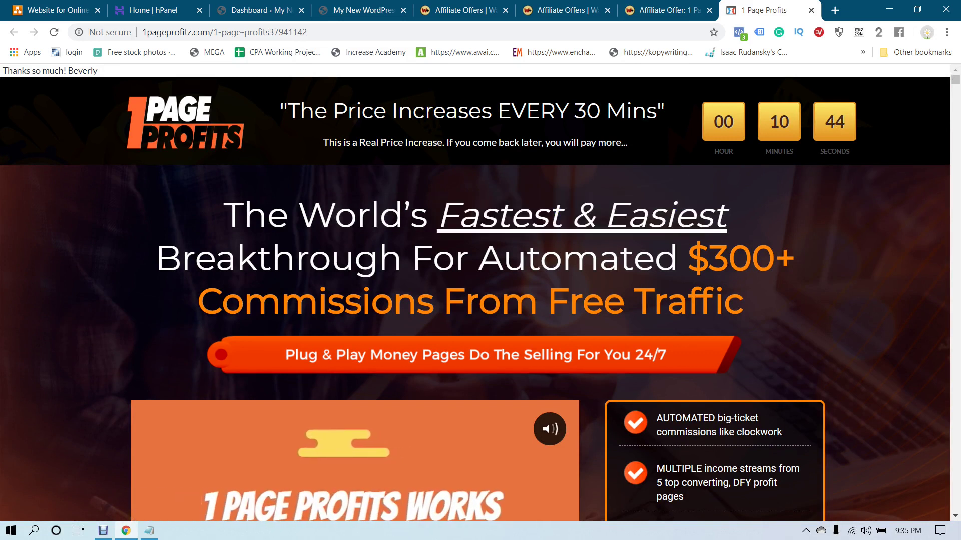
click(834, 10)
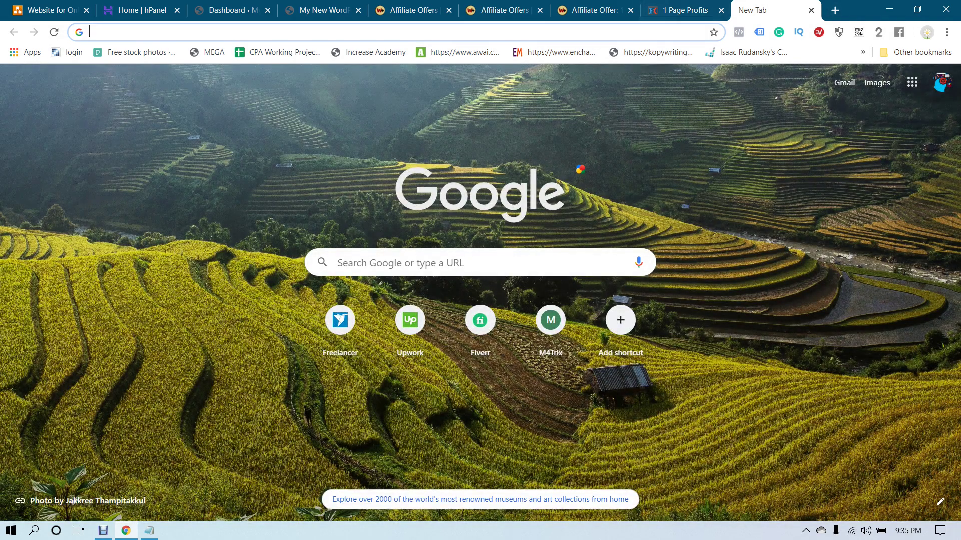
Search Google for '1 page profit review'
key(ctrl+shift+Tab)
key(ctrl+Tab)
text(1 page)
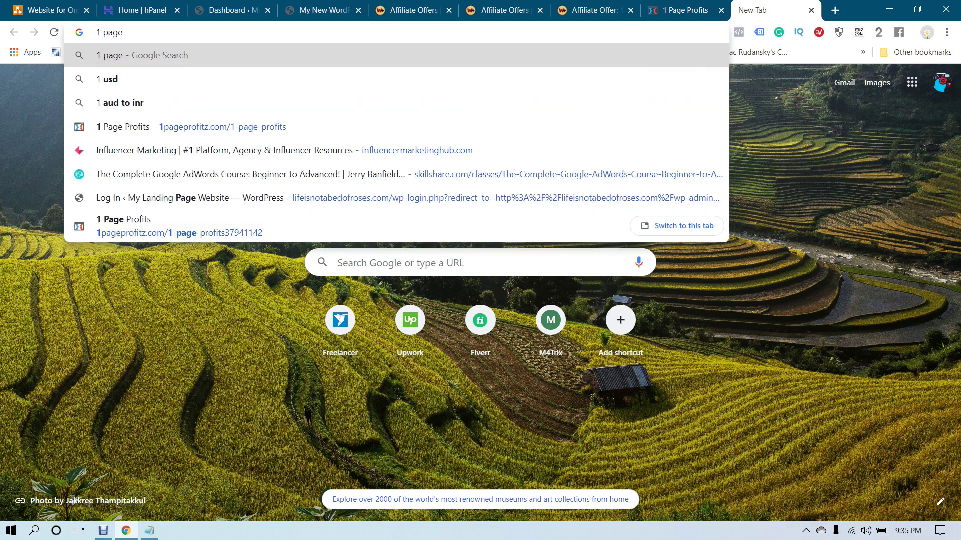
text( profit)
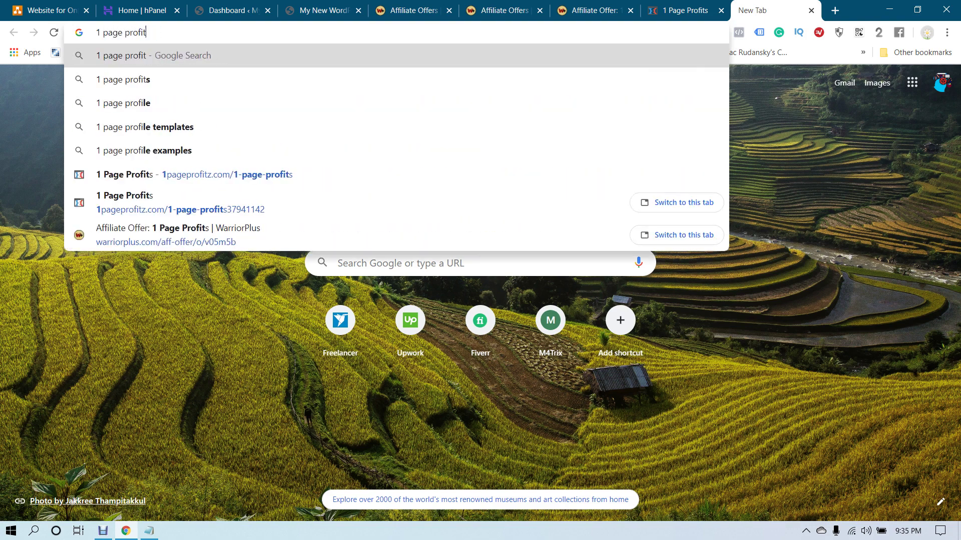
text( review)
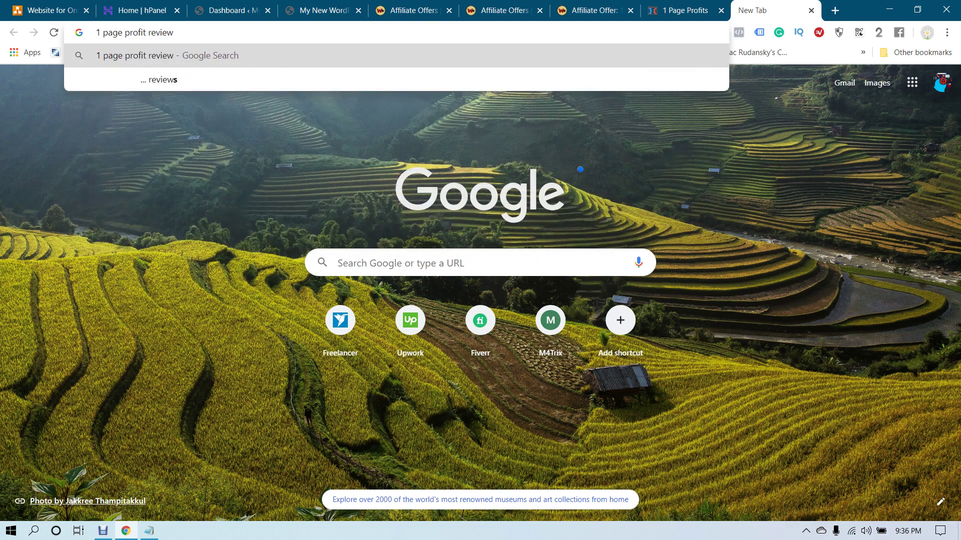
key(Return)
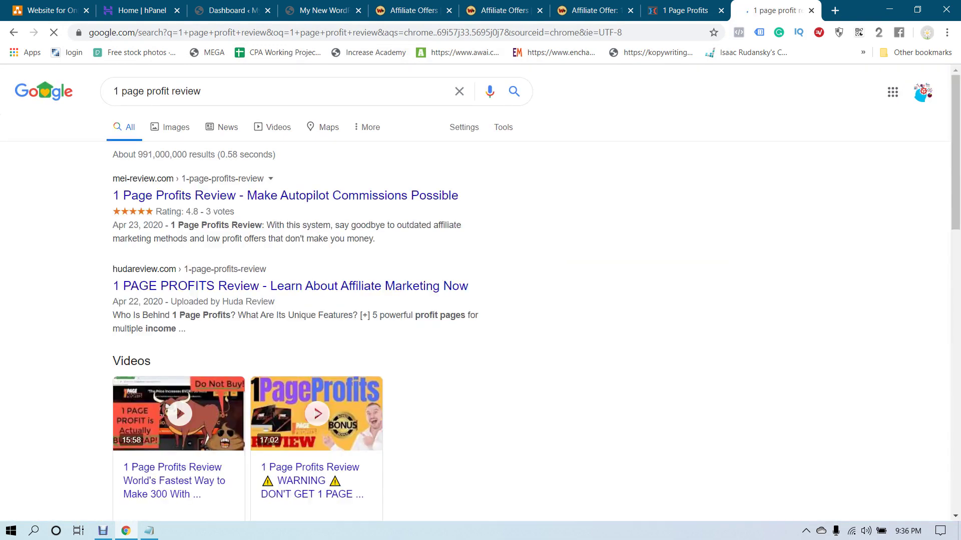
middle_click(285, 195)
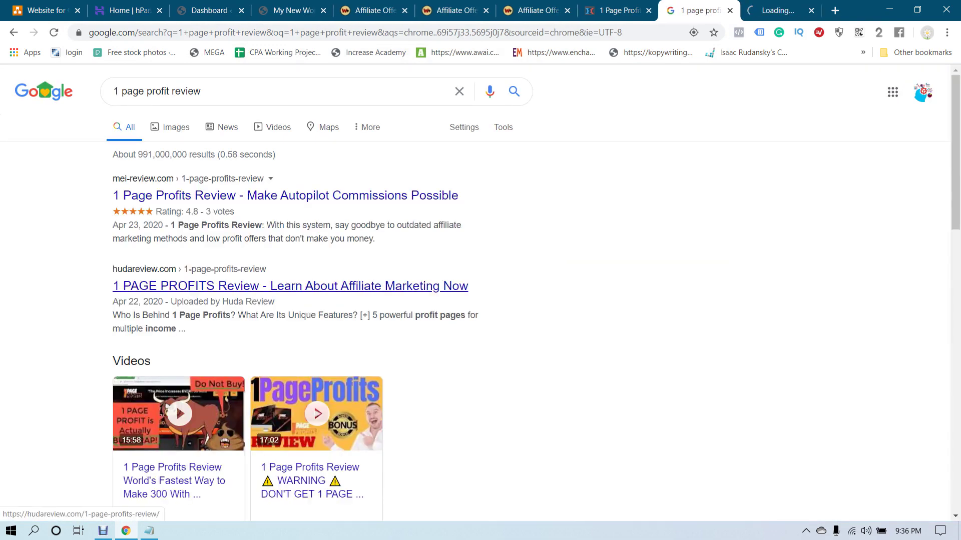
middle_click(291, 286)
scroll(290, 286, down, 5)
scroll(290, 303, down, 1)
middle_click(290, 302)
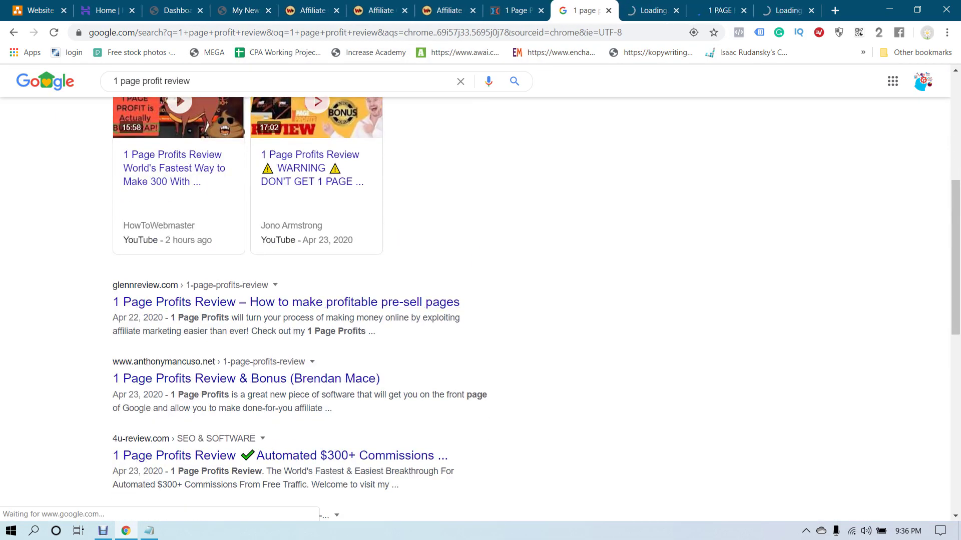
middle_click(290, 379)
Read the hudareview.com review down through its pros-and-cons and bonus sections
key(ctrl+Tab)
key(ctrl+Tab)
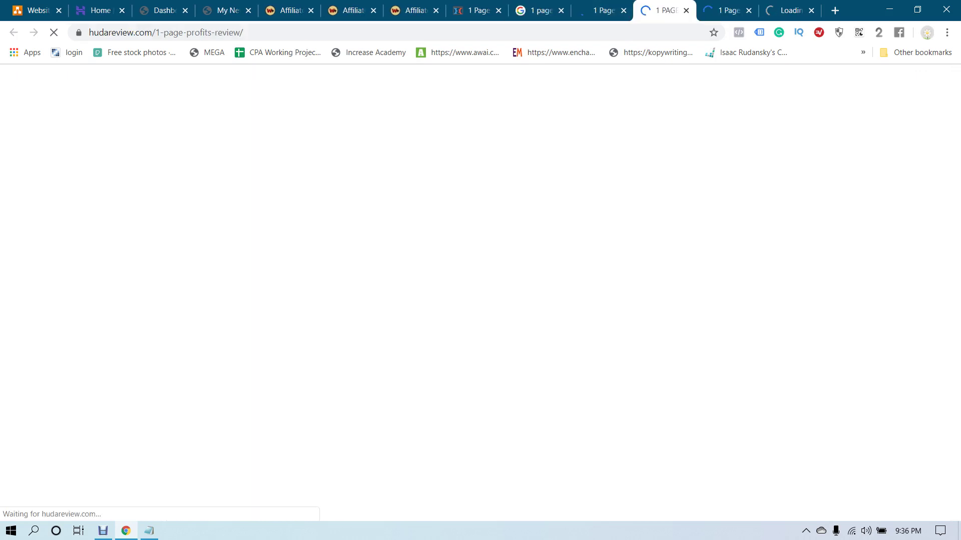
scroll(475, 293, down, 4)
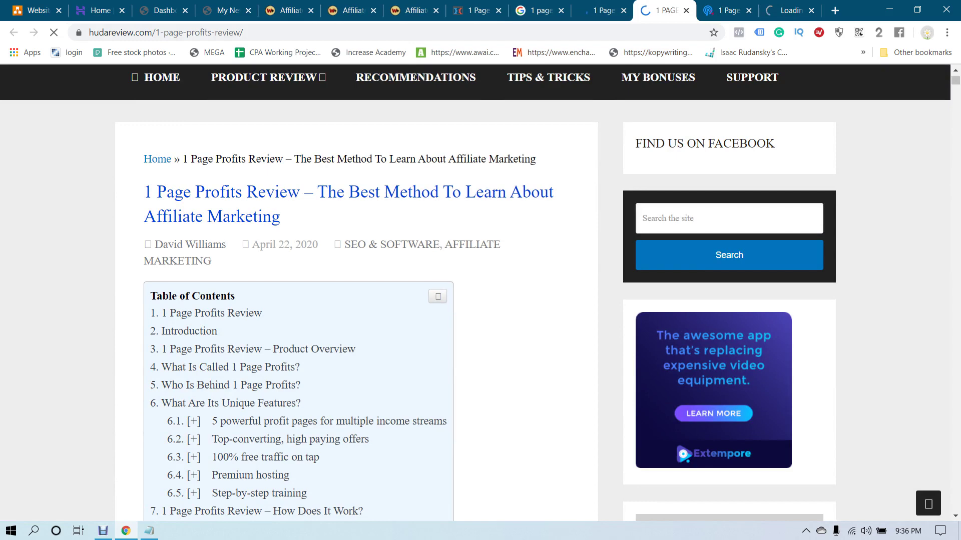
scroll(356, 293, down, 15)
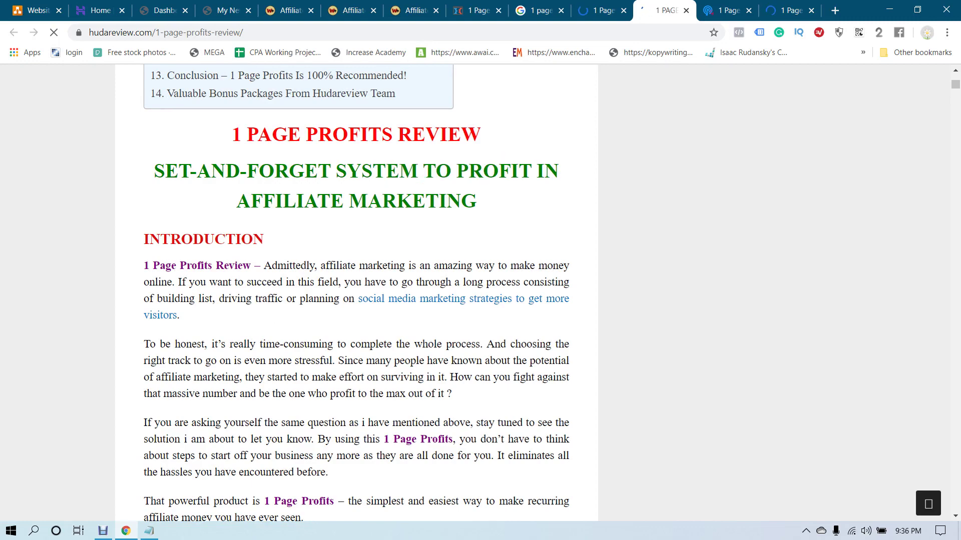
scroll(356, 293, down, 20)
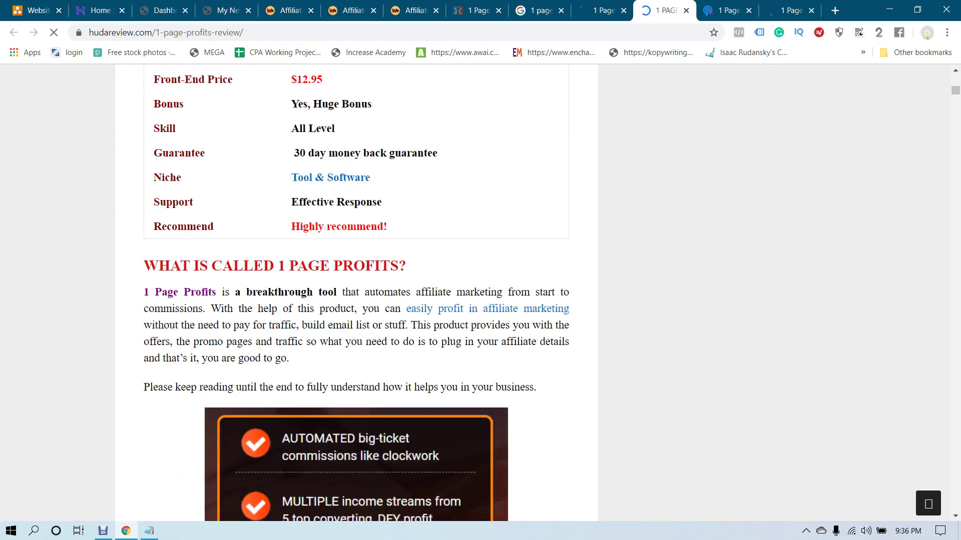
scroll(356, 293, up, 7)
scroll(356, 293, down, 20)
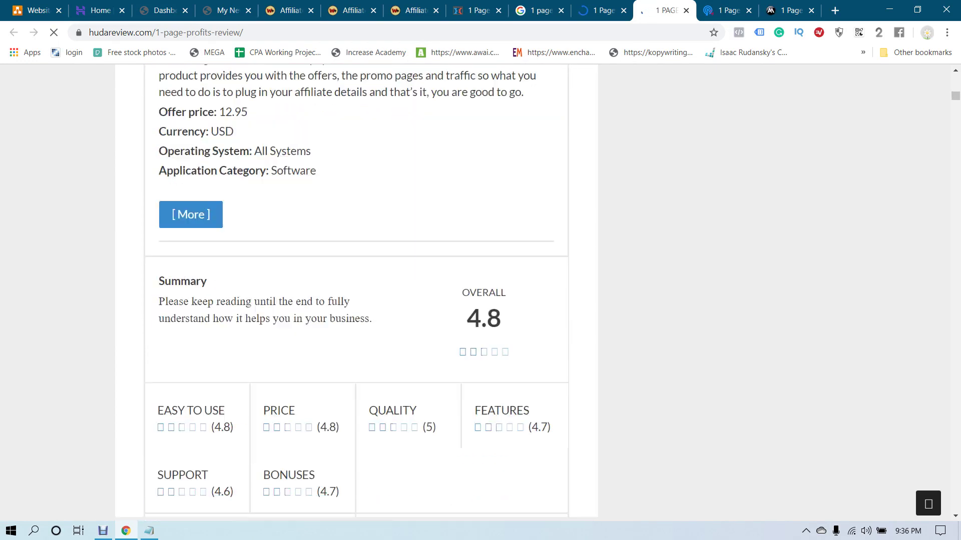
scroll(356, 293, down, 20)
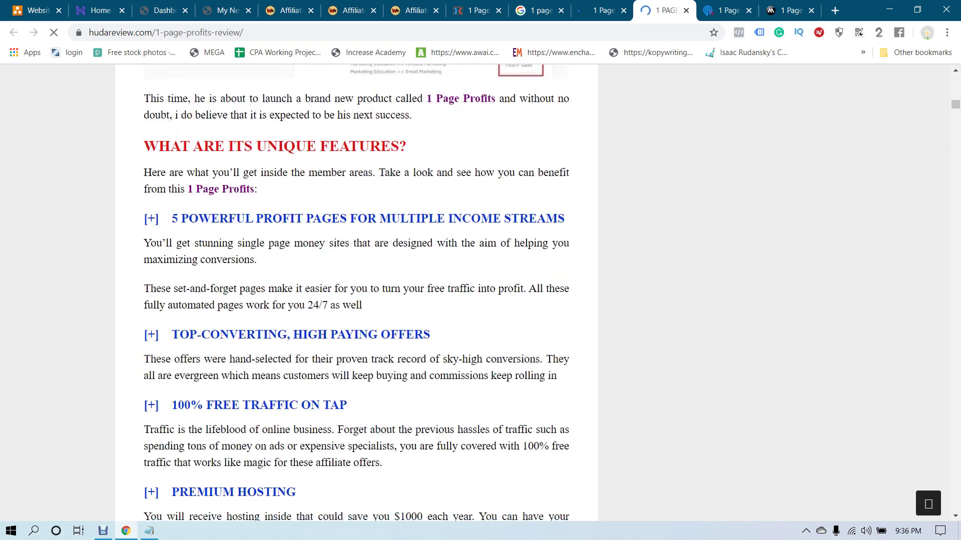
scroll(356, 293, down, 20)
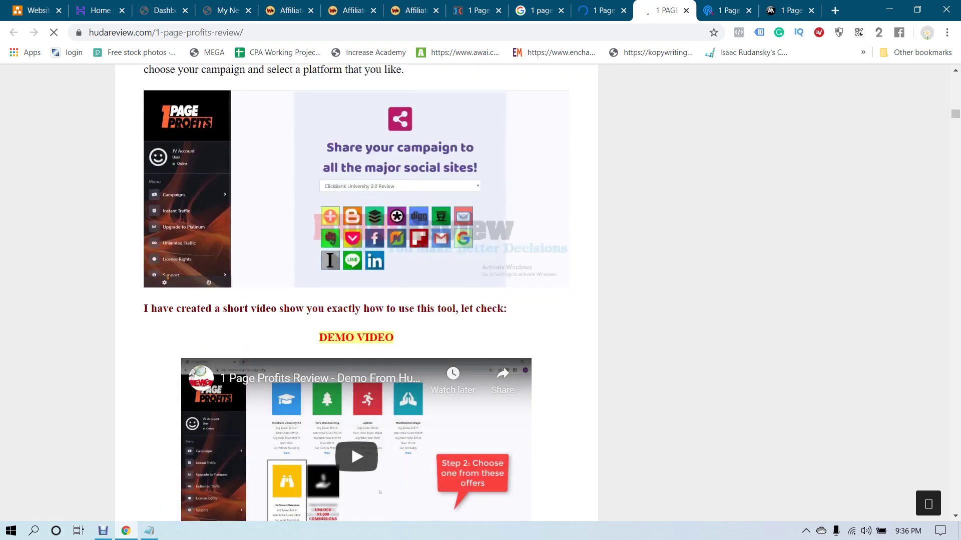
scroll(356, 293, down, 8)
scroll(356, 293, down, 20)
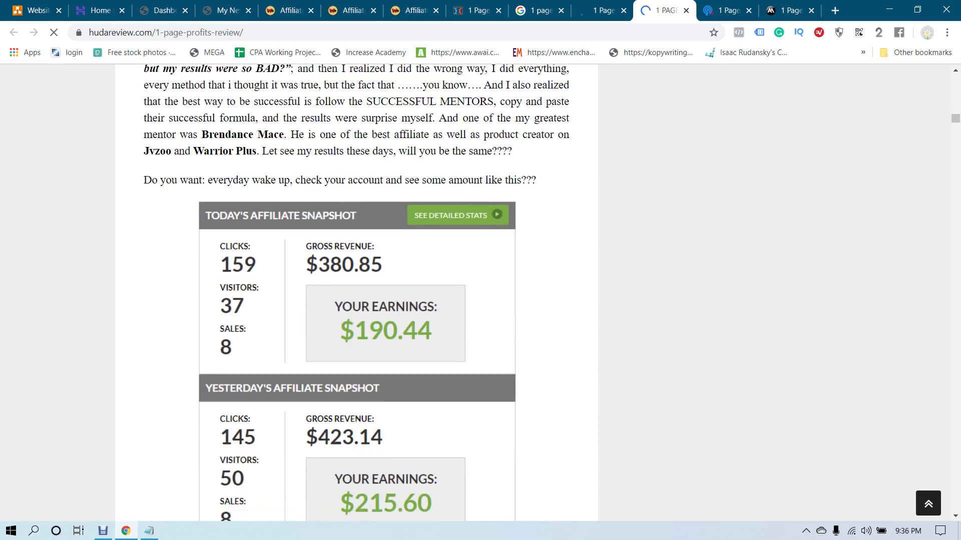
scroll(356, 294, down, 15)
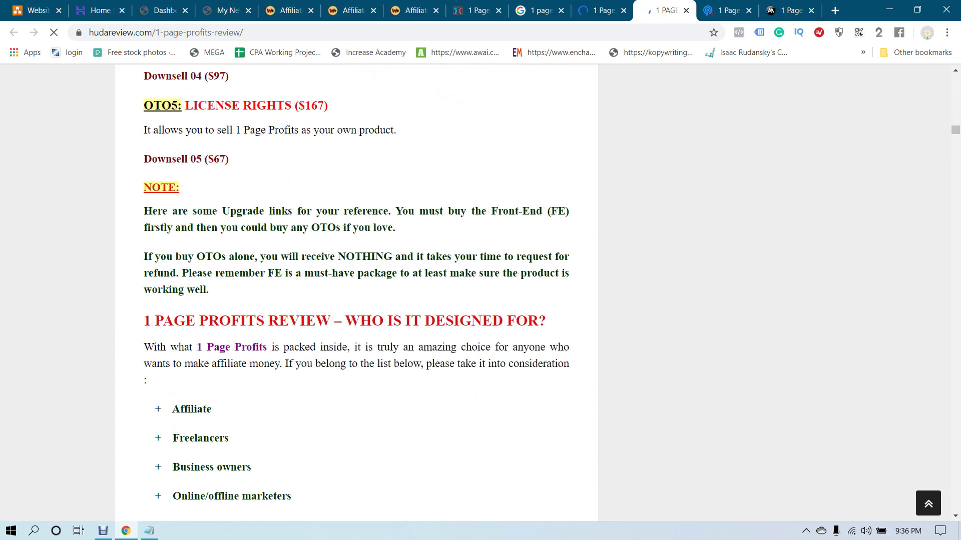
Compare the mei-review.com review against hudareview, then move to the glennreview article
key(ctrl+shift+Tab)
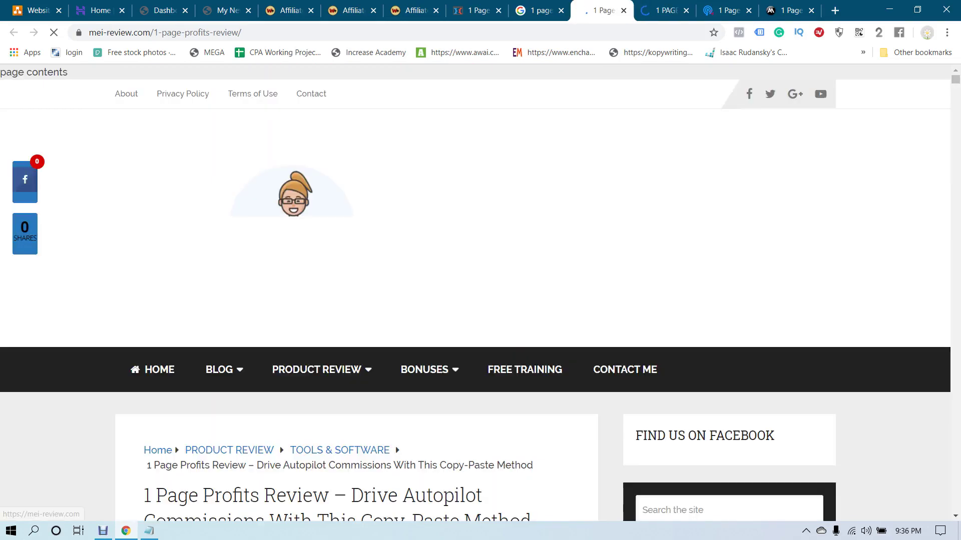
scroll(356, 293, down, 20)
scroll(356, 293, down, 20)
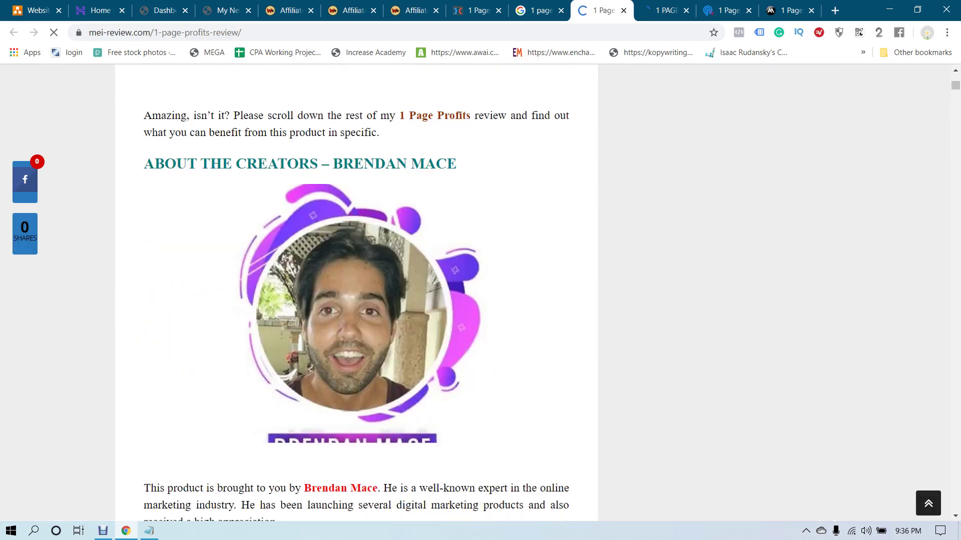
scroll(356, 293, up, 8)
scroll(356, 294, down, 15)
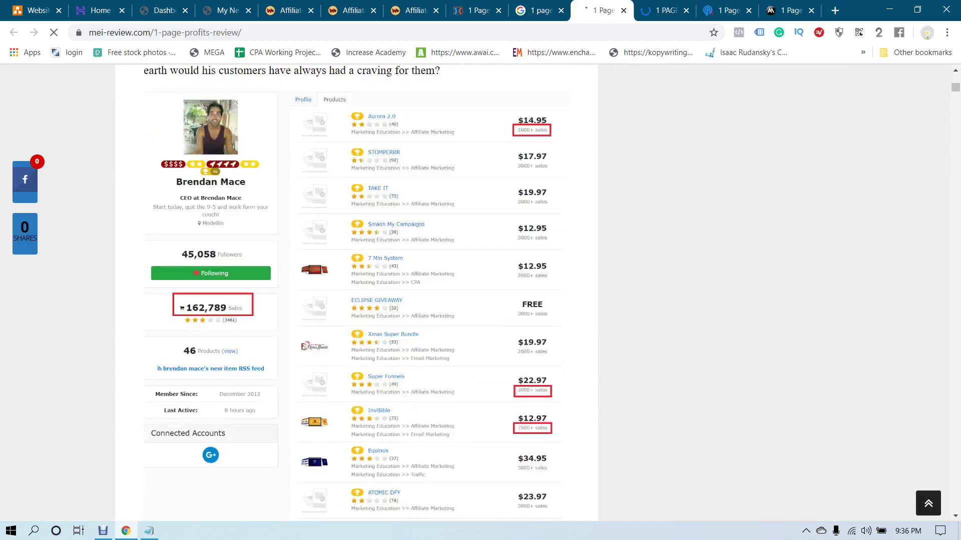
key(ctrl+Tab)
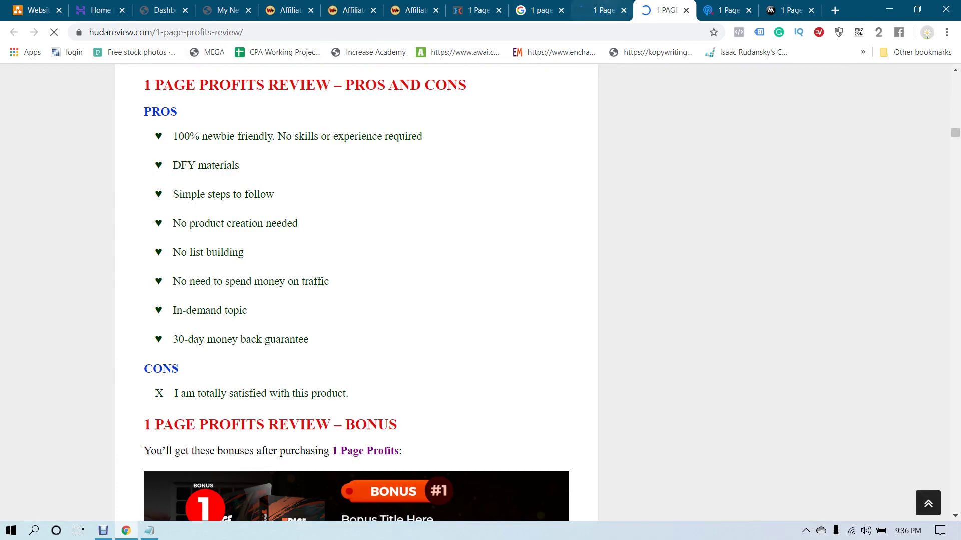
key(ctrl+shift+Tab)
scroll(356, 293, down, 15)
scroll(356, 293, up, 5)
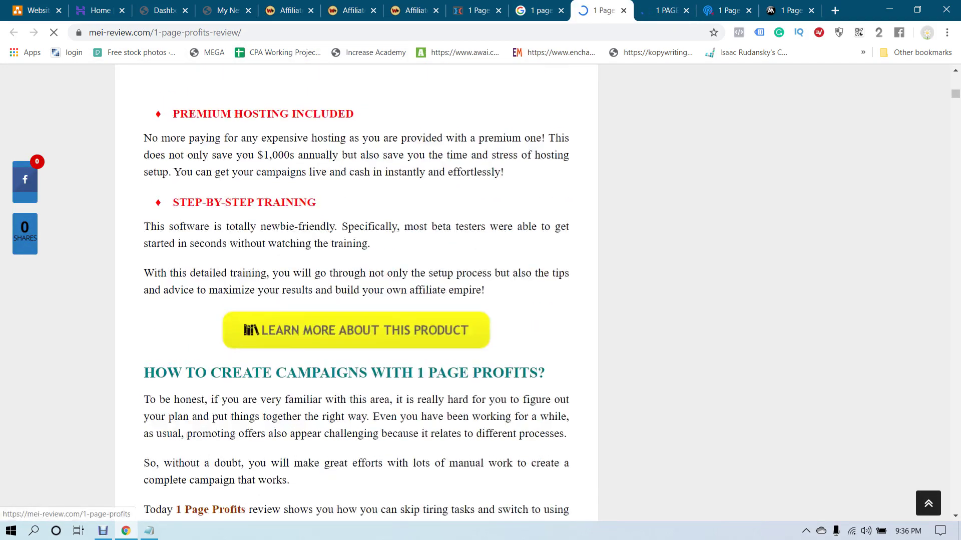
scroll(357, 293, up, 20)
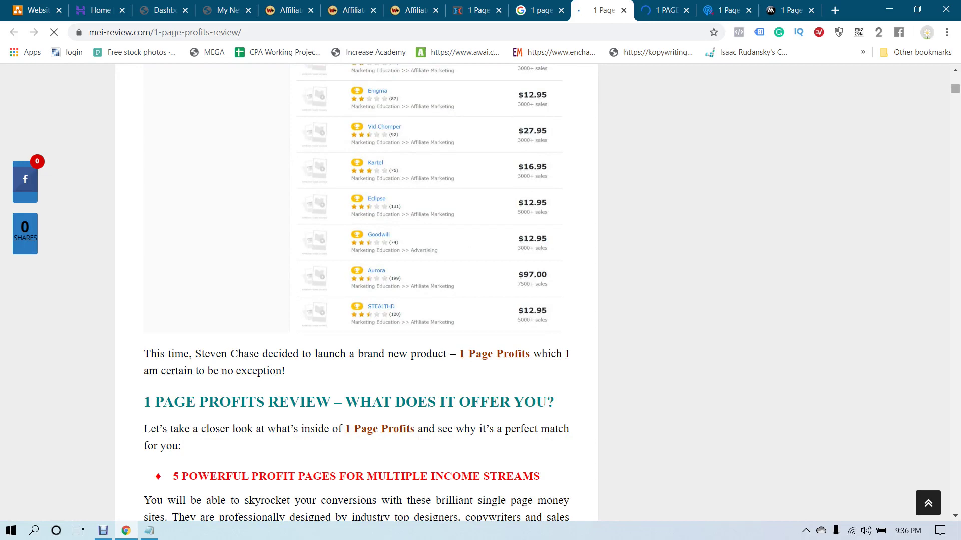
scroll(356, 293, up, 15)
key(ctrl+Tab)
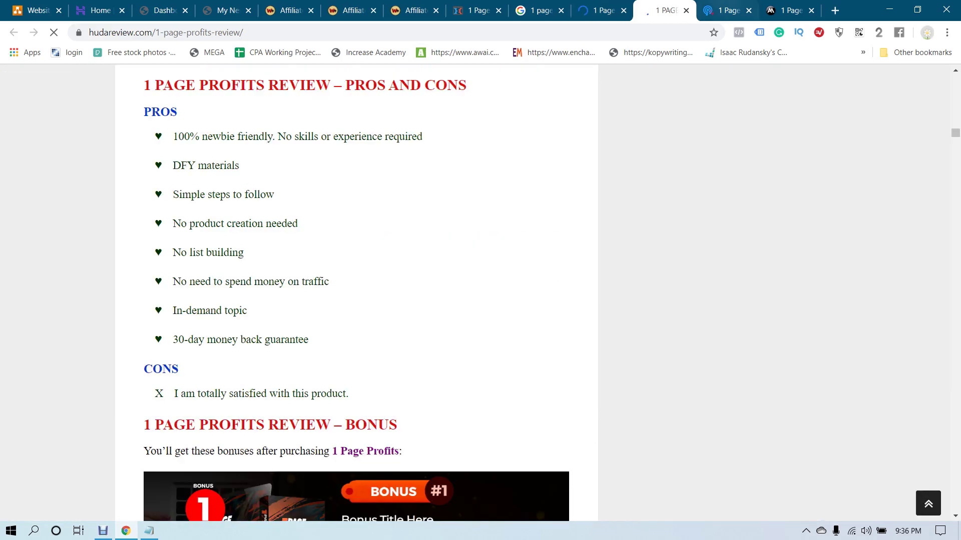
key(ctrl+Tab)
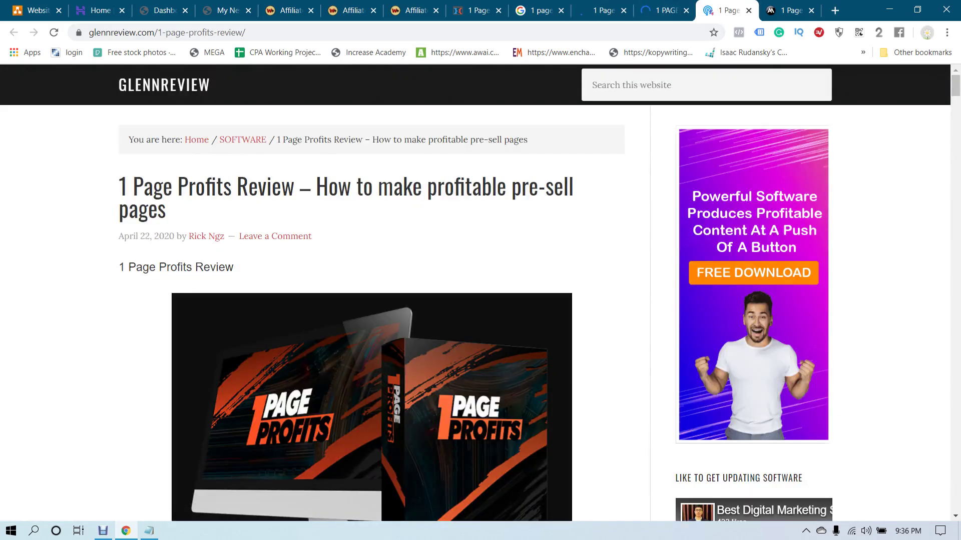
Read through the open review and the anthonymancuso.net review, ending at its top
scroll(371, 313, down, 20)
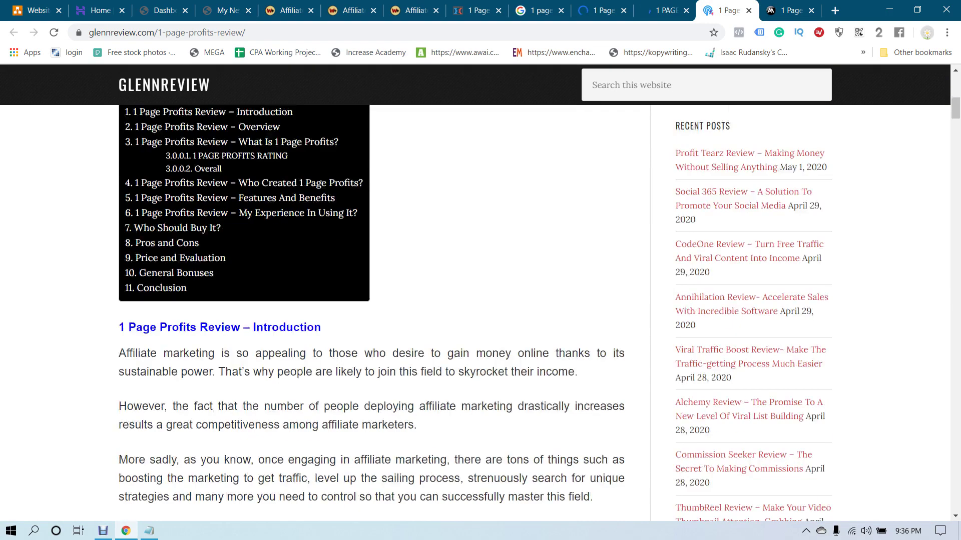
scroll(372, 313, down, 20)
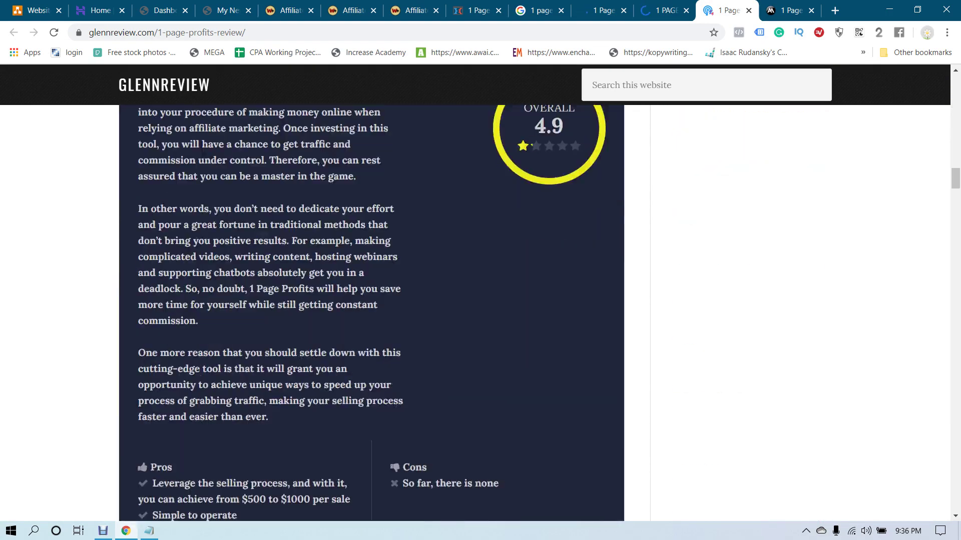
scroll(371, 312, down, 8)
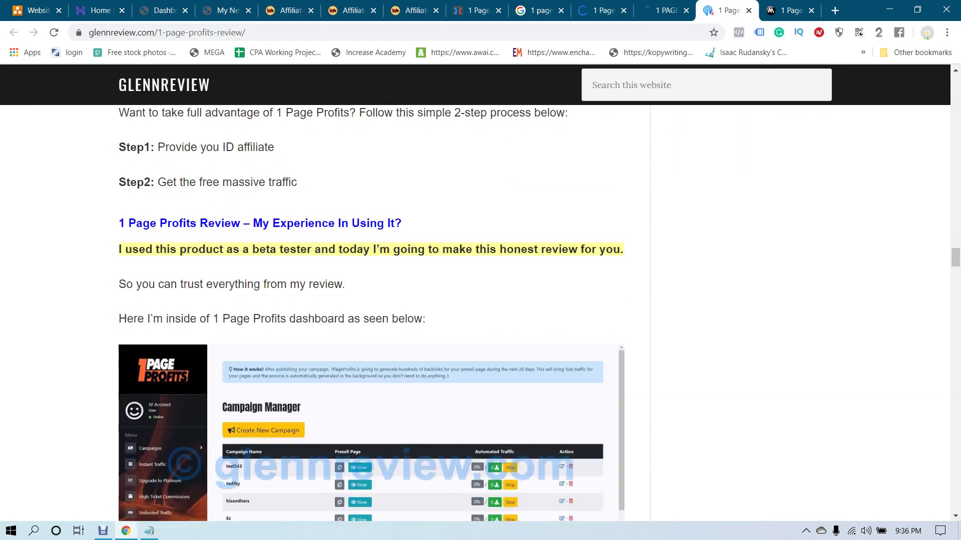
scroll(372, 313, up, 20)
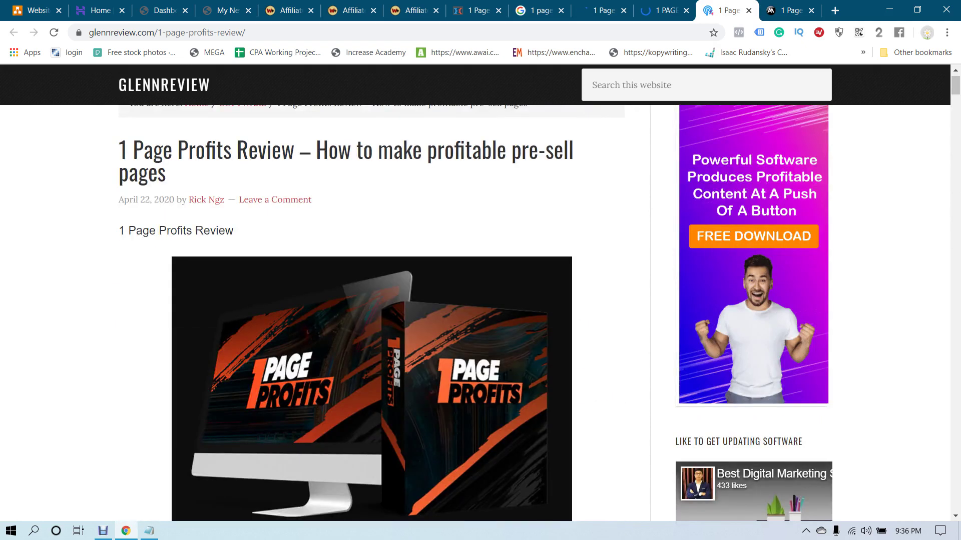
key(ctrl+Tab)
scroll(475, 300, down, 4)
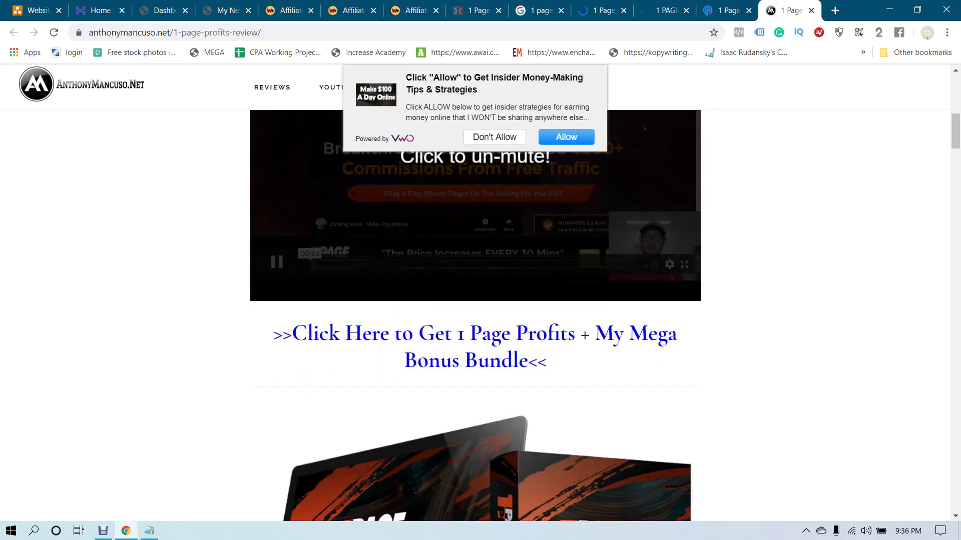
scroll(475, 300, up, 9)
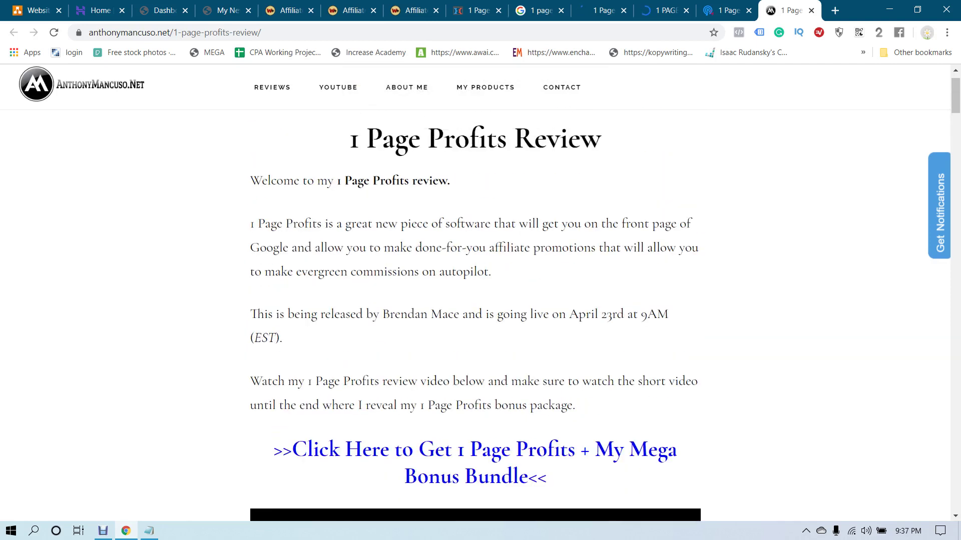
scroll(475, 300, down, 20)
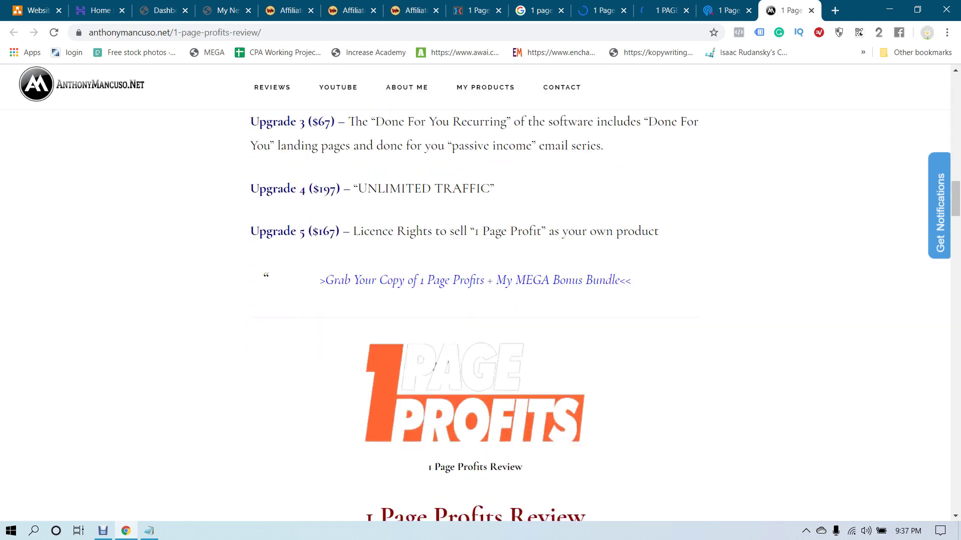
scroll(475, 300, up, 5)
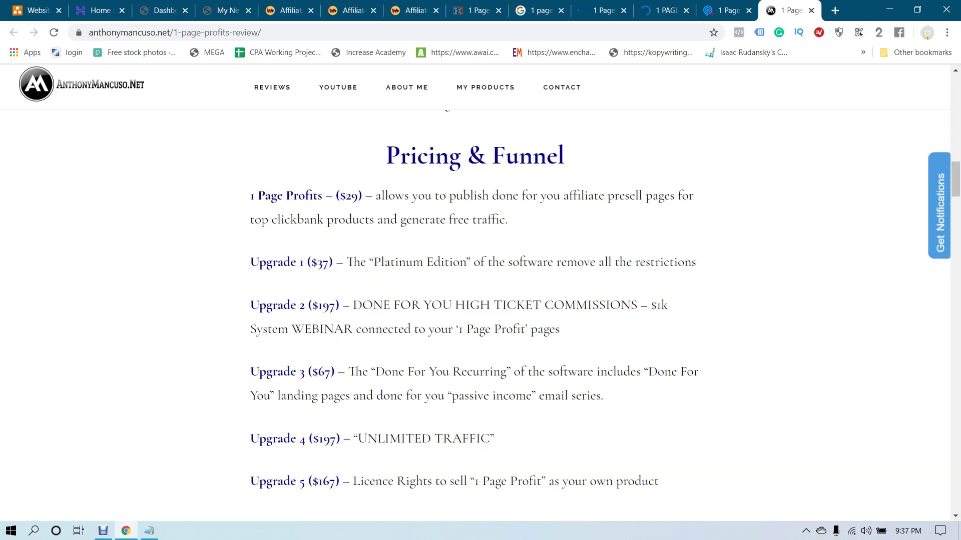
scroll(475, 300, down, 17)
scroll(476, 300, up, 5)
scroll(475, 300, down, 2)
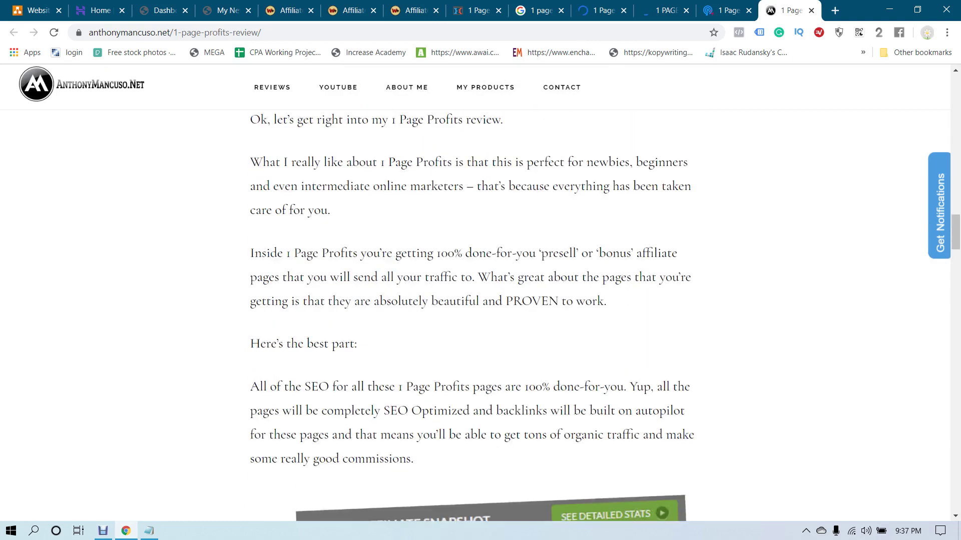
scroll(475, 300, down, 20)
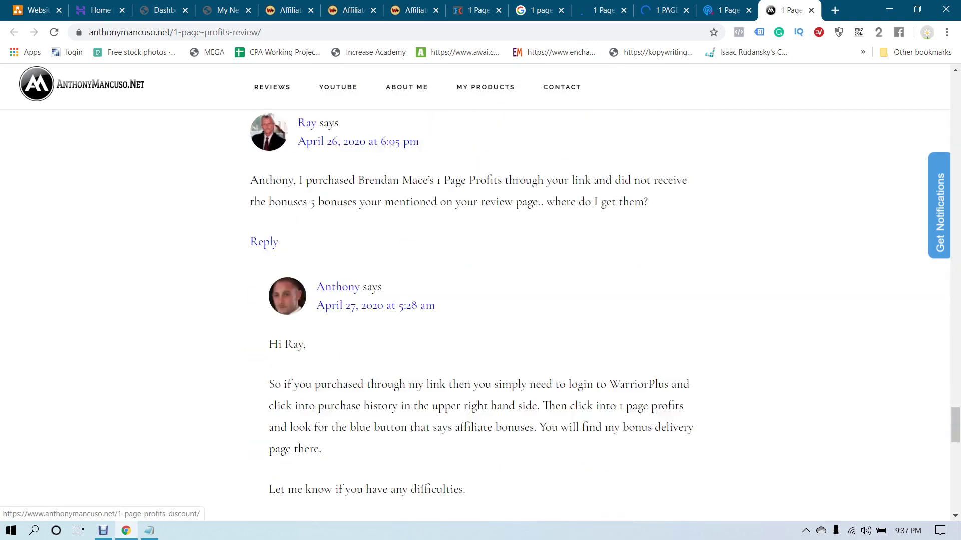
scroll(475, 300, down, 8)
key(Home)
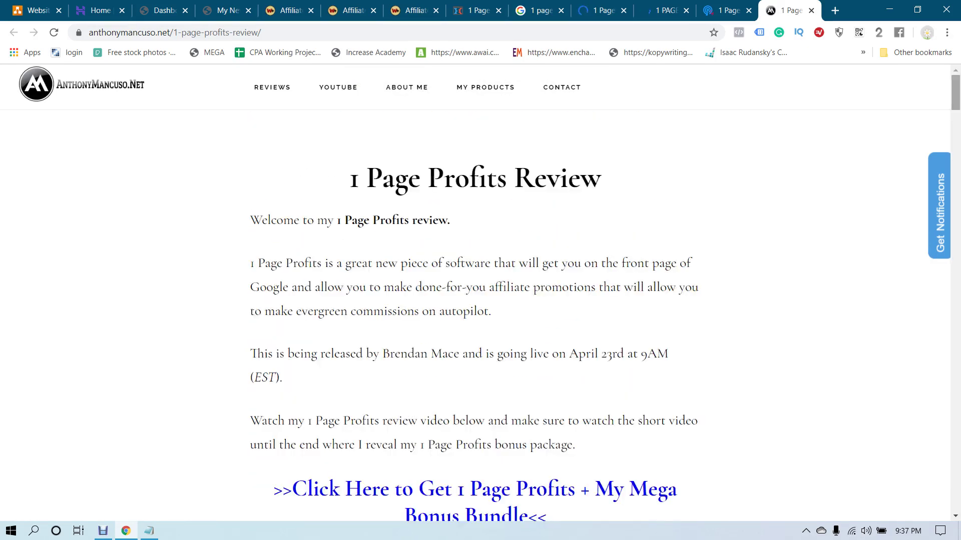
Open three more review results from Google, including Be Your Own Boss, in new tabs
key(ctrl+shift+Tab)
key(ctrl+shift+Tab)
key(ctrl+shift+Tab)
key(ctrl+shift+Tab)
key(ctrl+shift+Tab)
key(ctrl+shift+Tab)
key(ctrl+Tab)
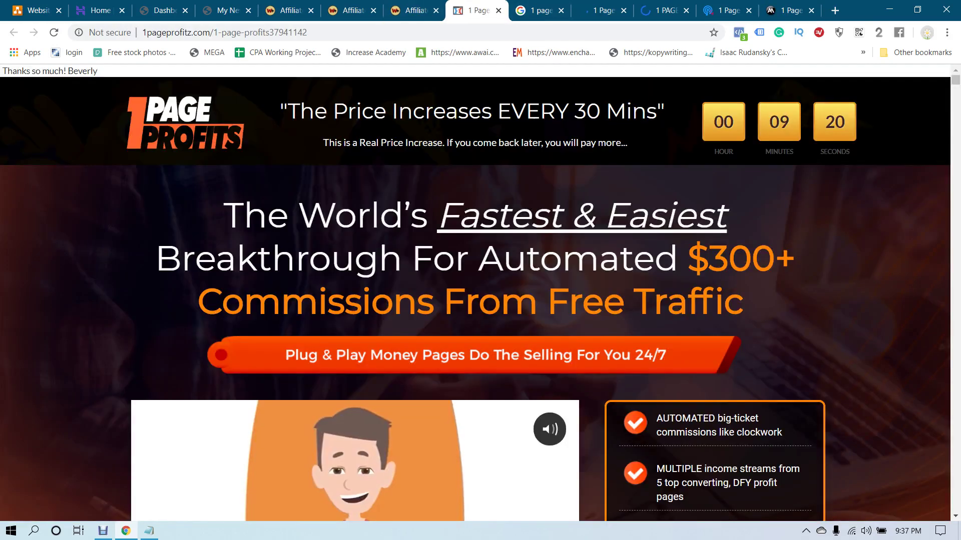
key(ctrl+Tab)
scroll(476, 308, down, 3)
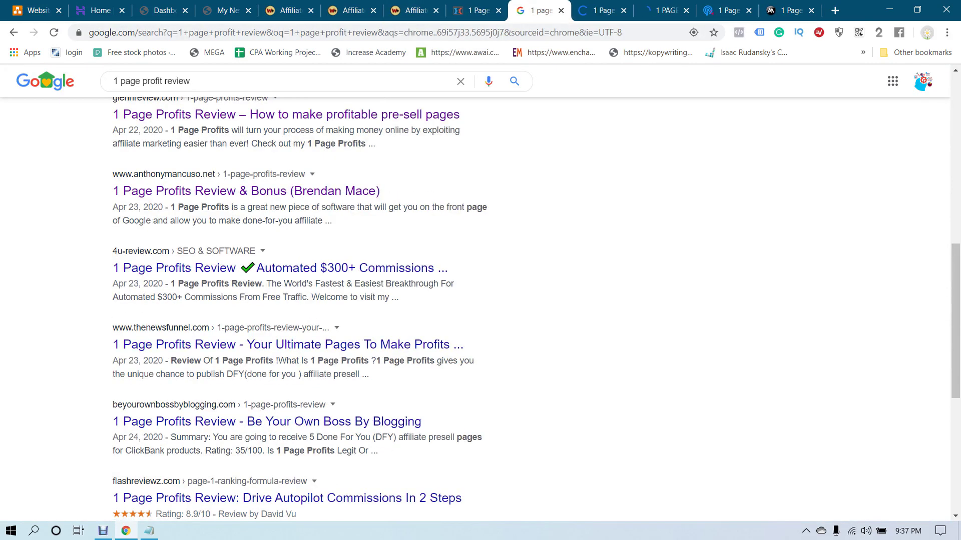
click(288, 344)
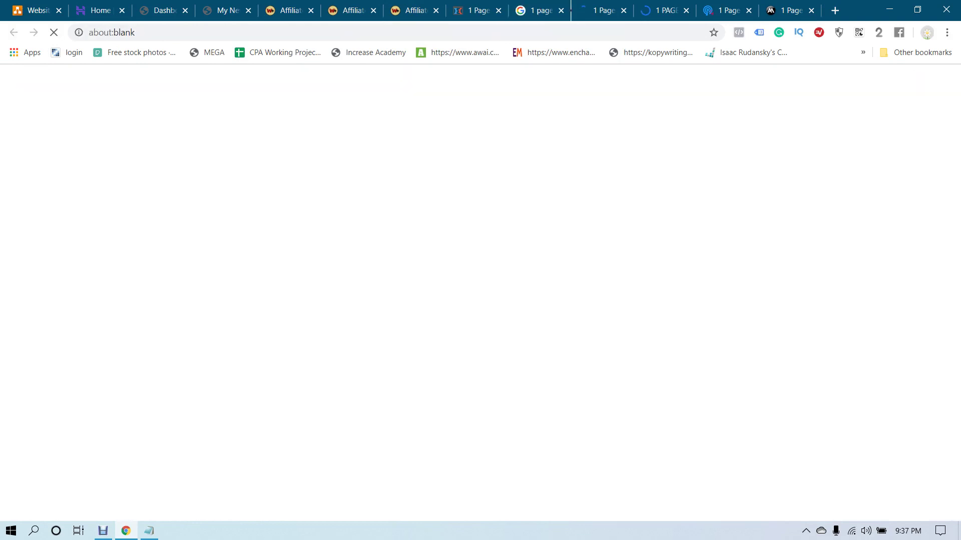
key(ctrl+shift+Tab)
scroll(288, 345, down, 2)
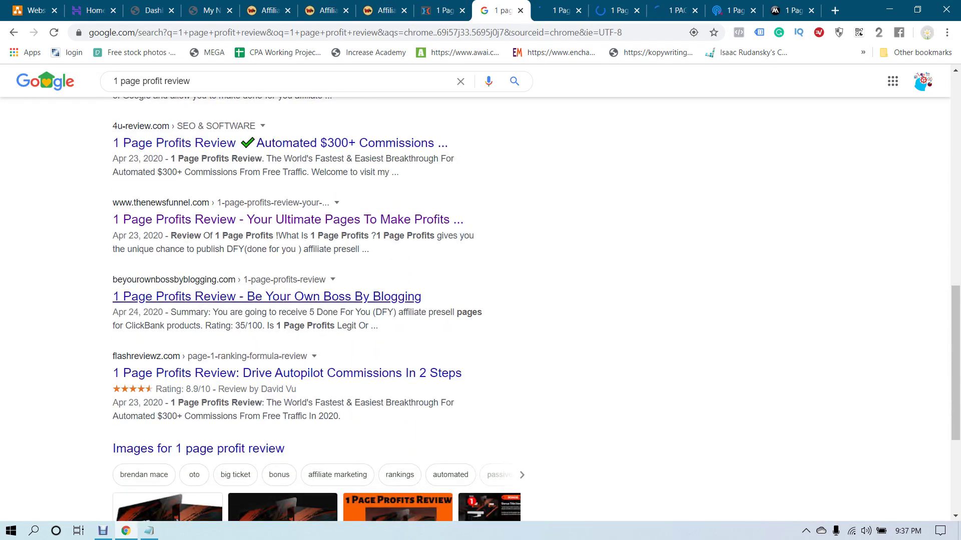
click(288, 297)
key(ctrl+shift+Tab)
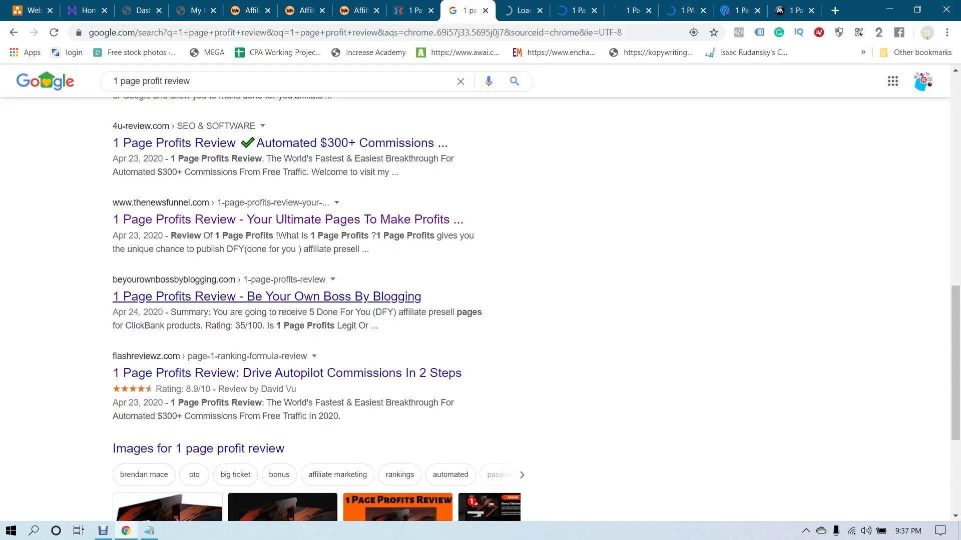
scroll(288, 297, down, 2)
click(287, 311)
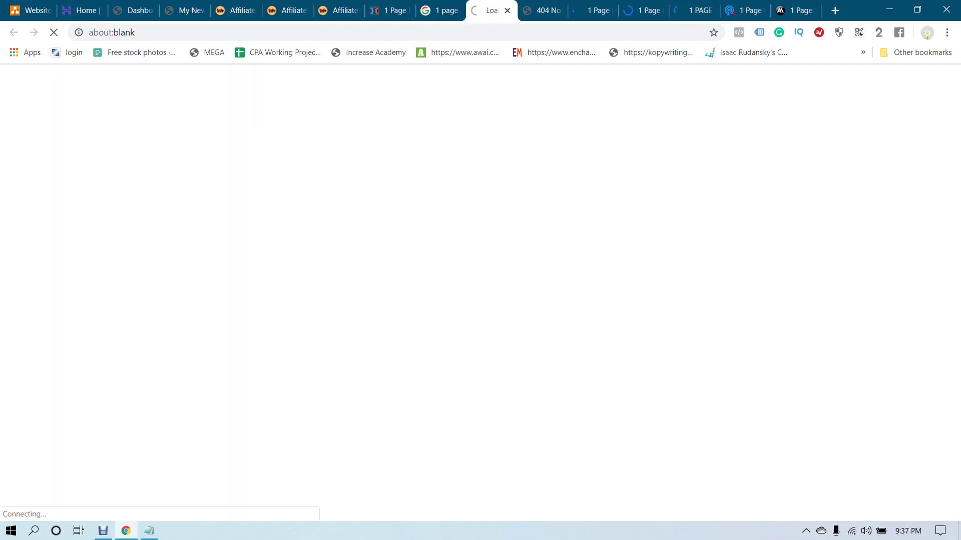
Read the News Funnel review, dismiss its Create Account popup, and select its full headline
key(ctrl+Tab)
key(ctrl+Tab)
scroll(480, 291, down, 20)
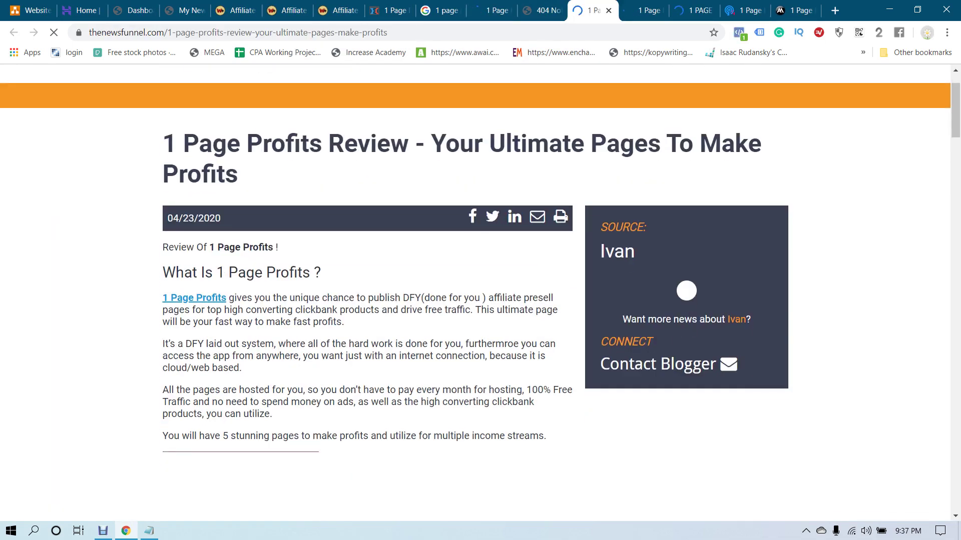
scroll(480, 291, down, 5)
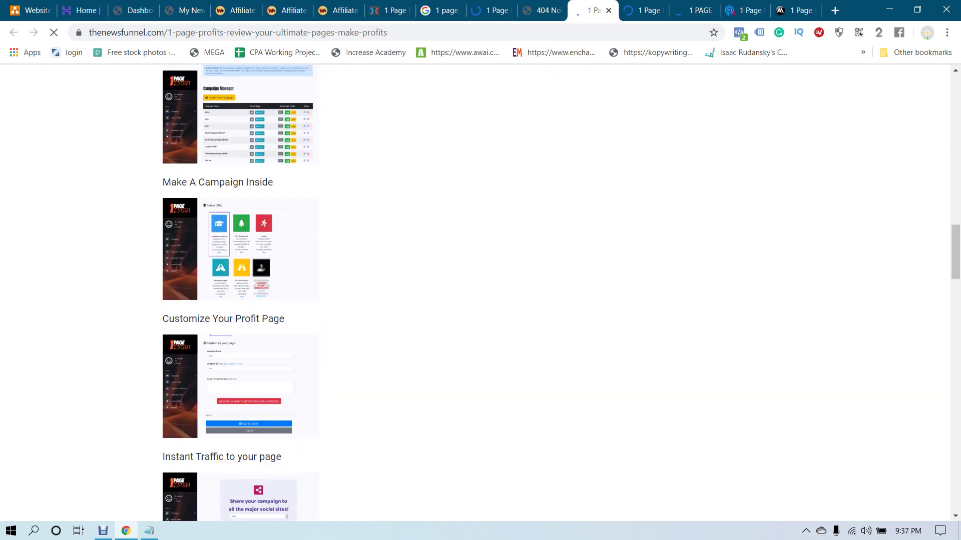
scroll(480, 290, up, 20)
scroll(480, 290, up, 1)
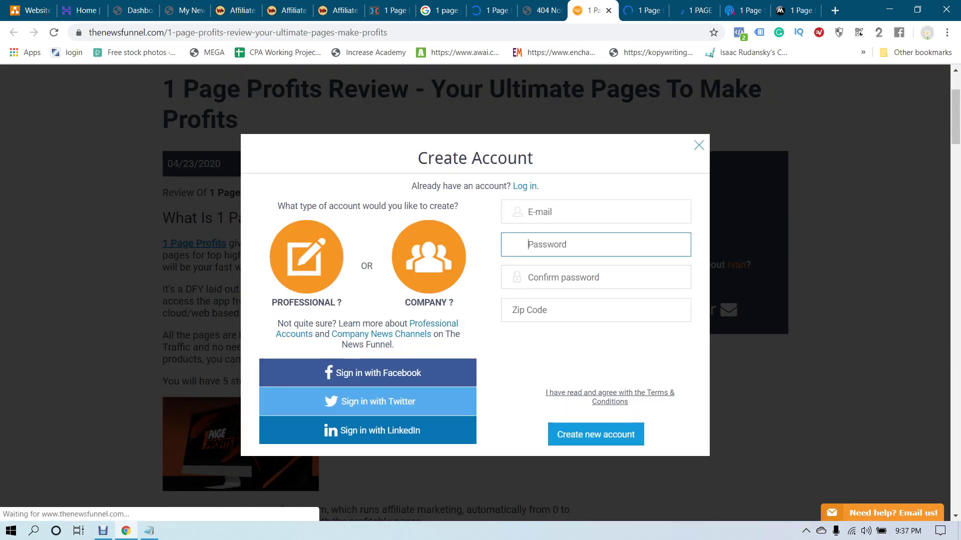
key(Escape)
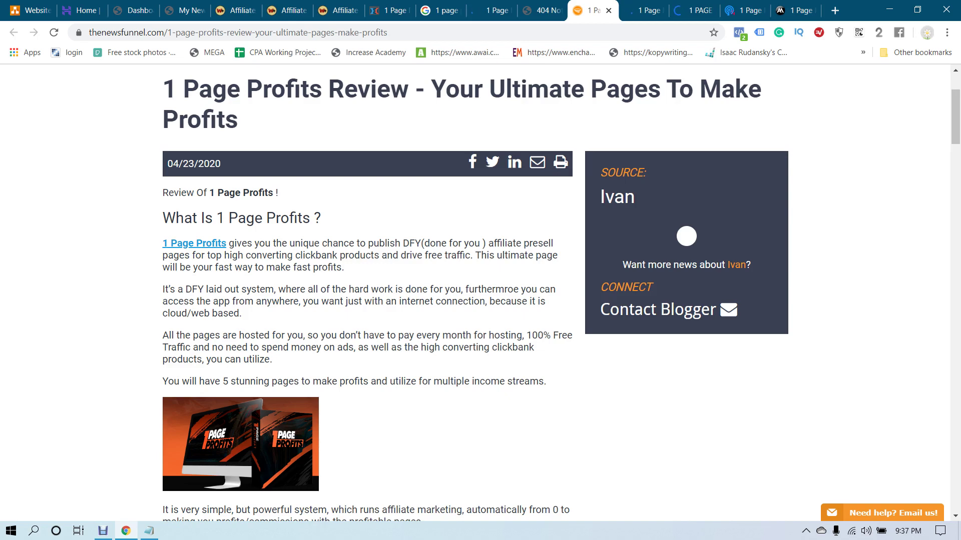
scroll(480, 290, down, 1)
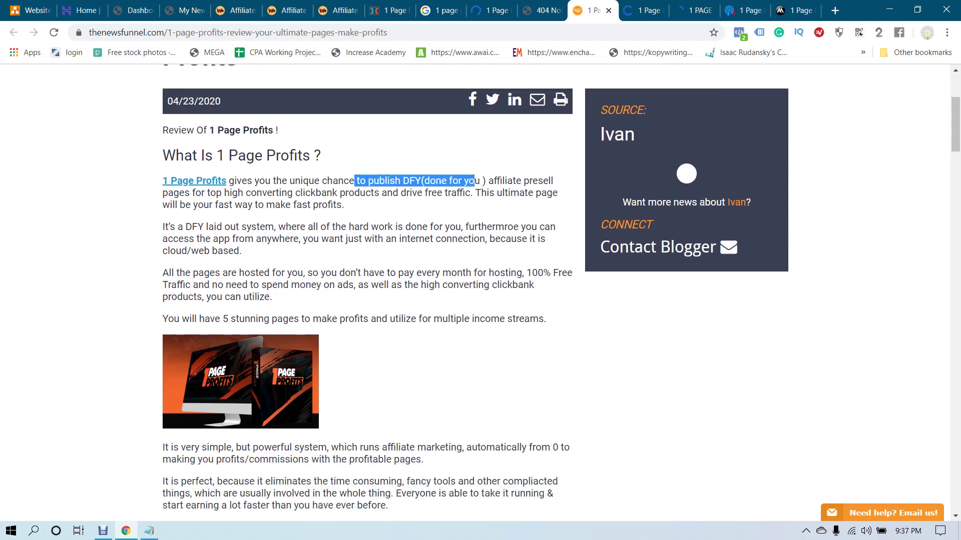
scroll(480, 291, down, 20)
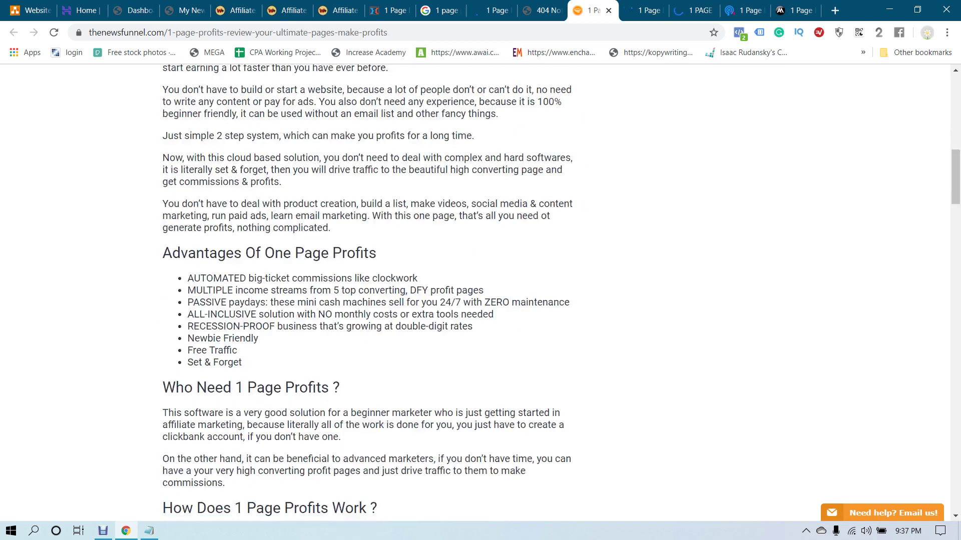
scroll(481, 290, down, 20)
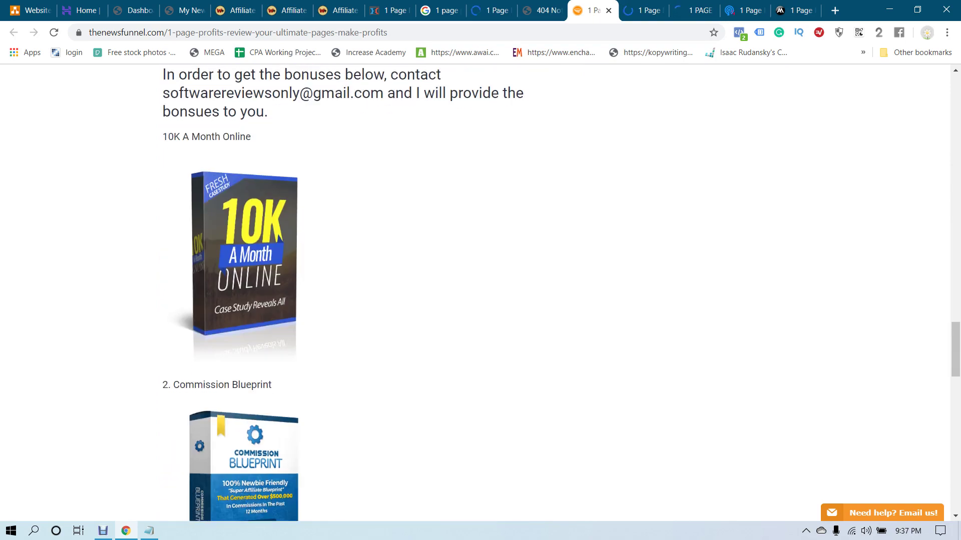
scroll(480, 290, up, 20)
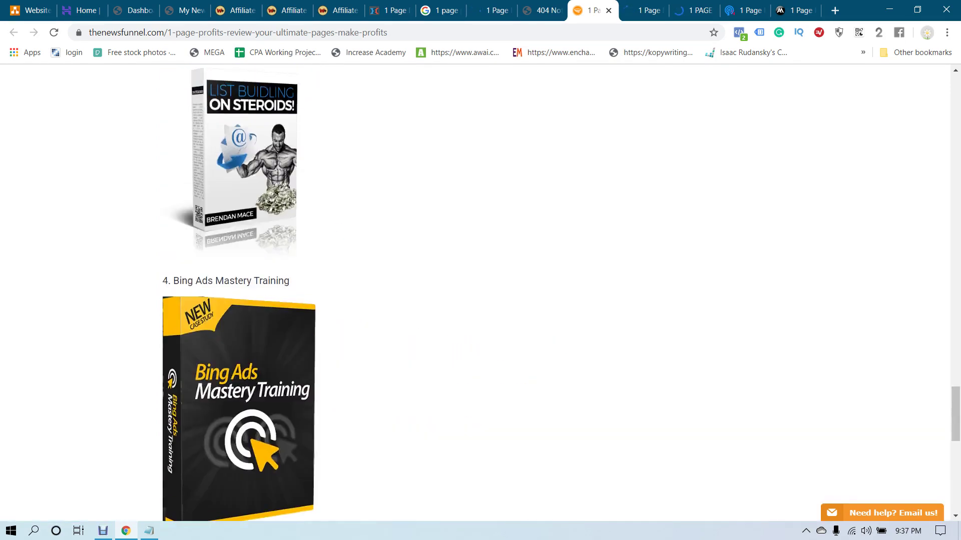
scroll(480, 290, down, 9)
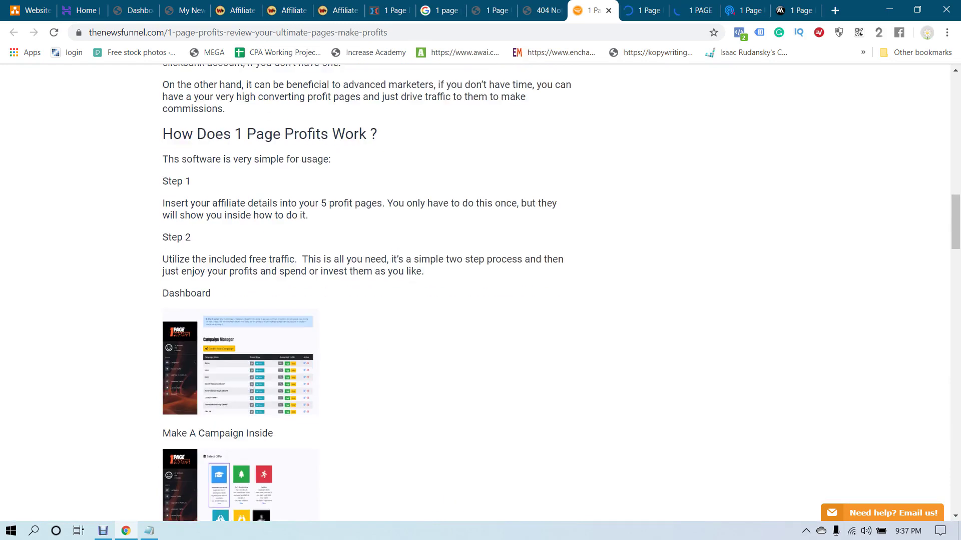
scroll(480, 290, down, 20)
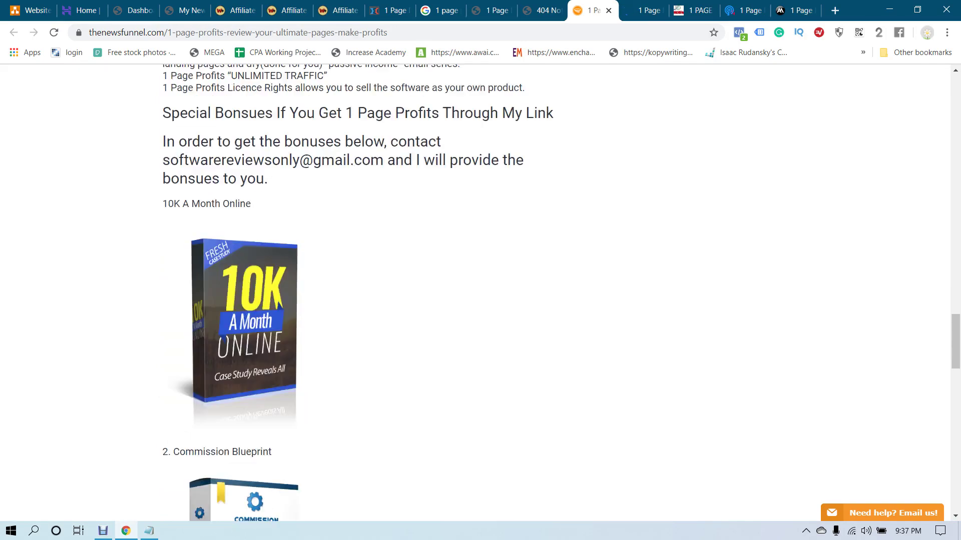
scroll(481, 290, up, 20)
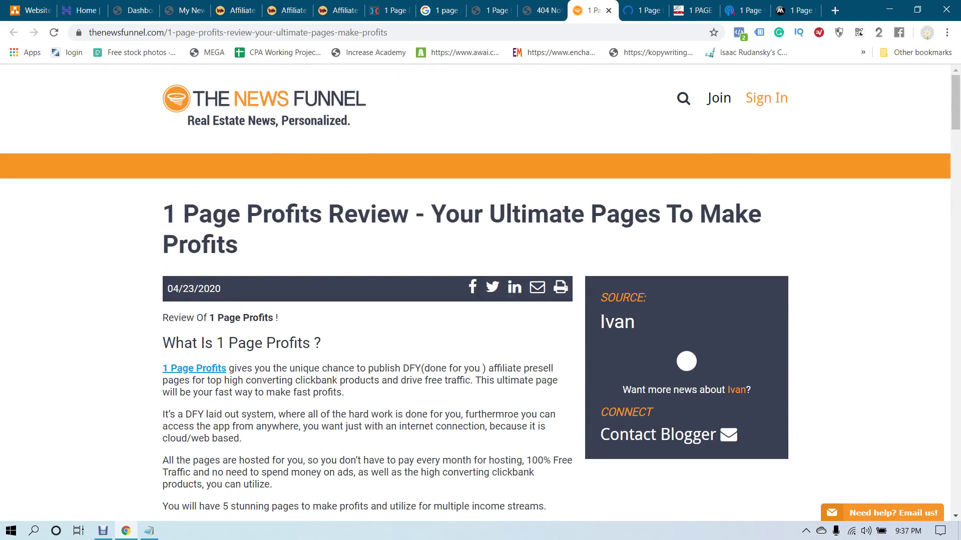
drag(183, 215, 238, 246)
key(ctrl+c)
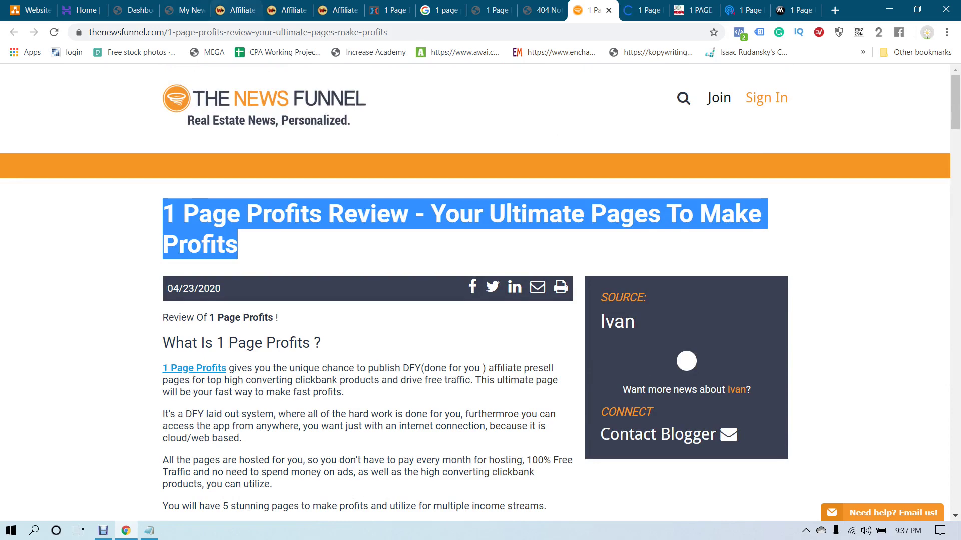
Move the Hello world! post to the trash from the All Posts list
click(133, 10)
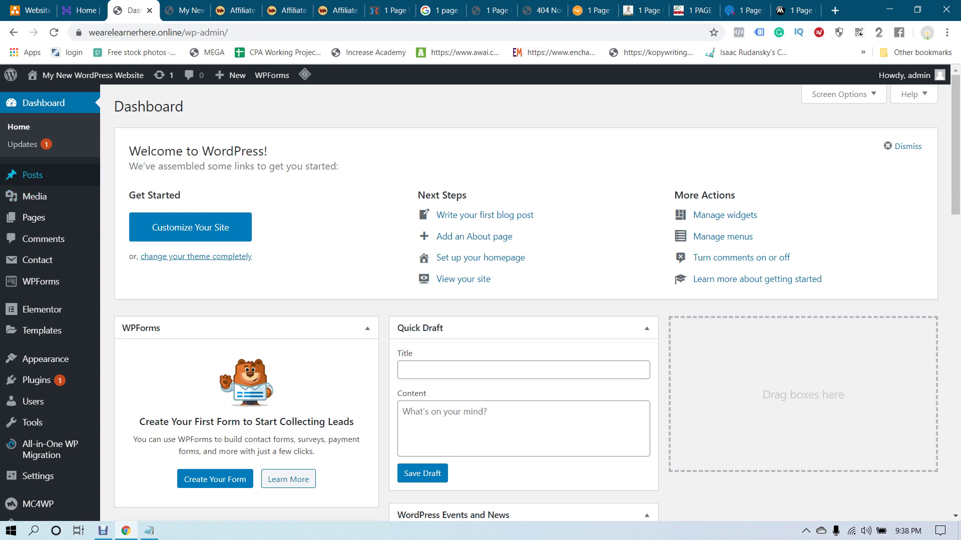
mouse_move(50, 175)
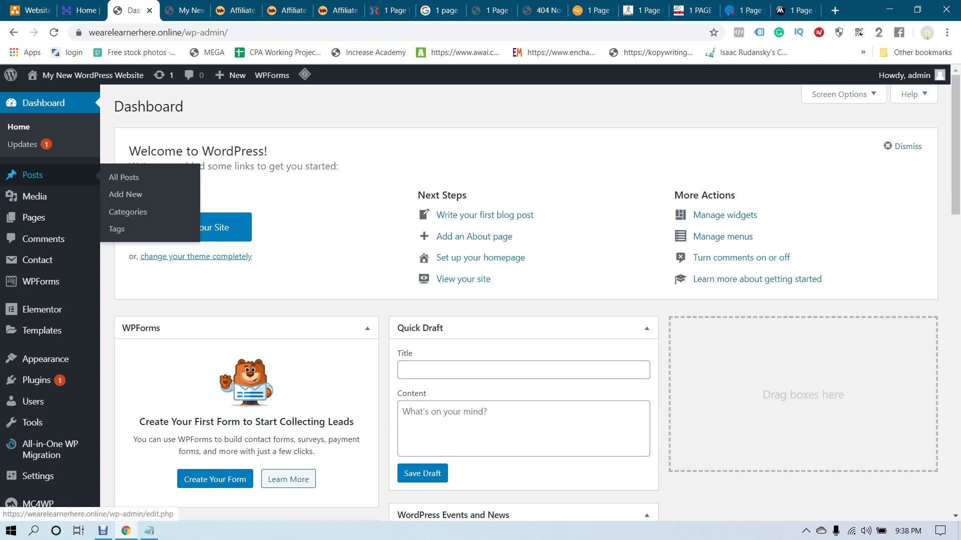
click(50, 175)
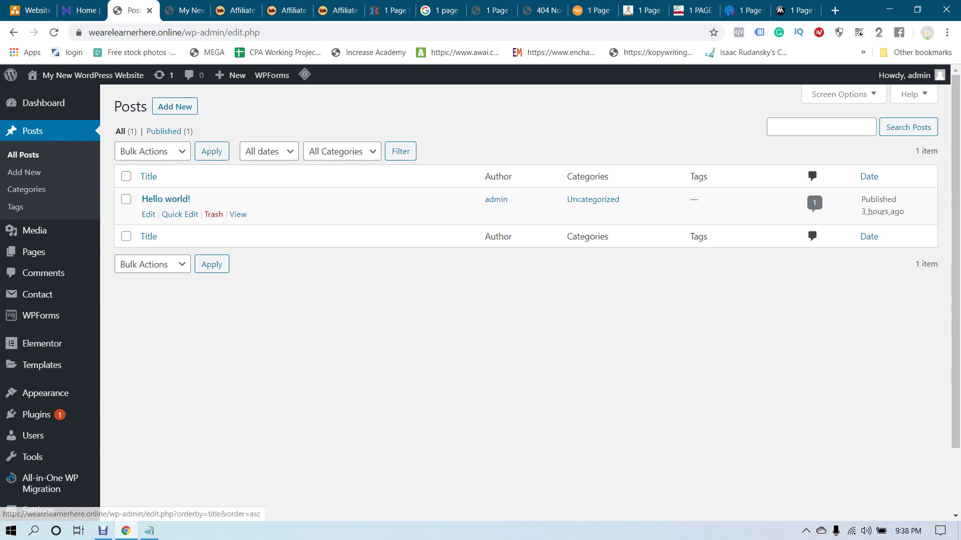
click(214, 214)
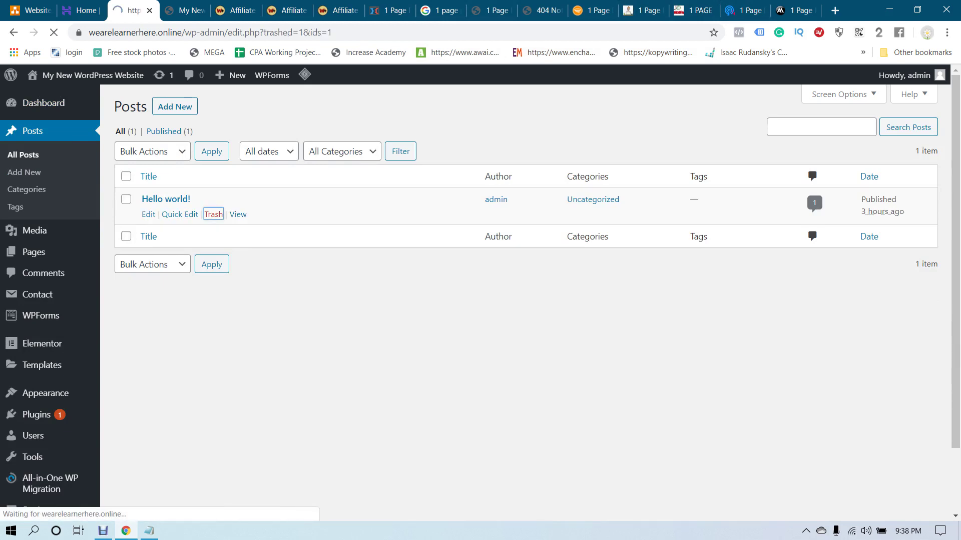
Start a new post and paste '1 Page Profits Review - Your Ultimate Pages To Make Profits' as its title
click(174, 106)
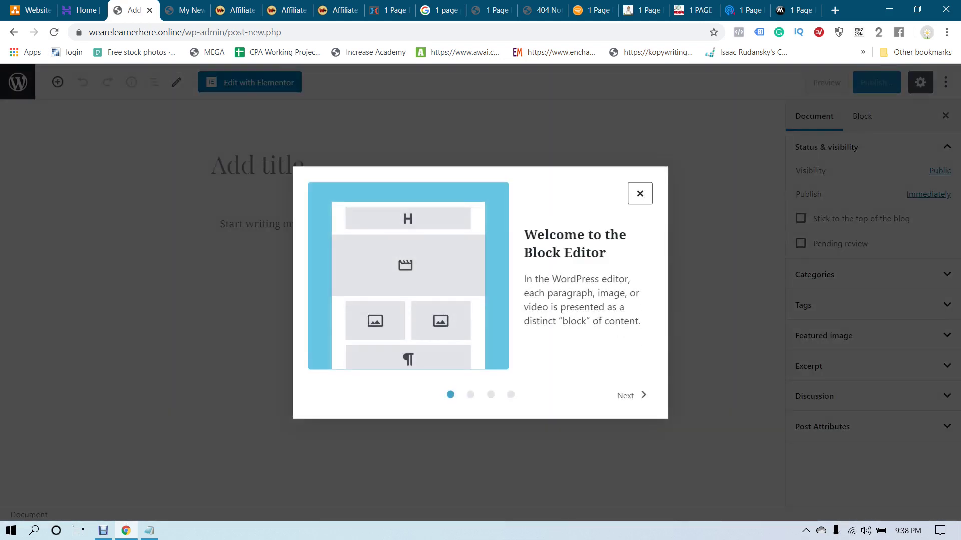
key(Escape)
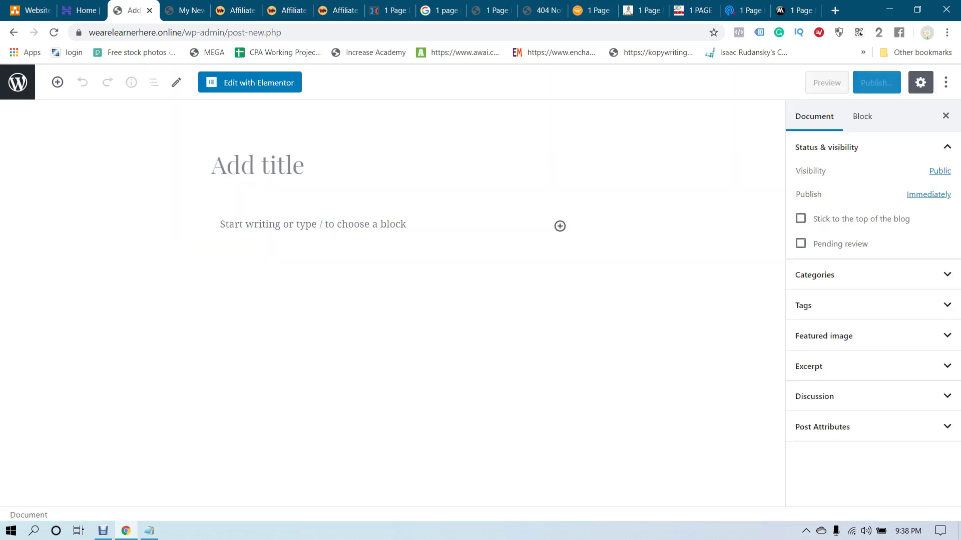
click(212, 165)
key(ctrl+v)
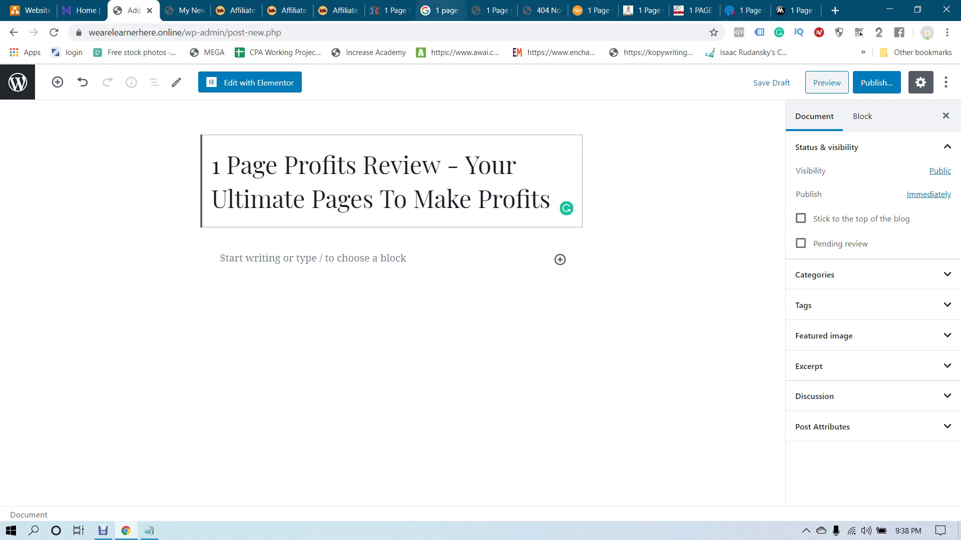
Select the flashreviewz article's intro text through 'for more information!'
click(439, 10)
click(493, 10)
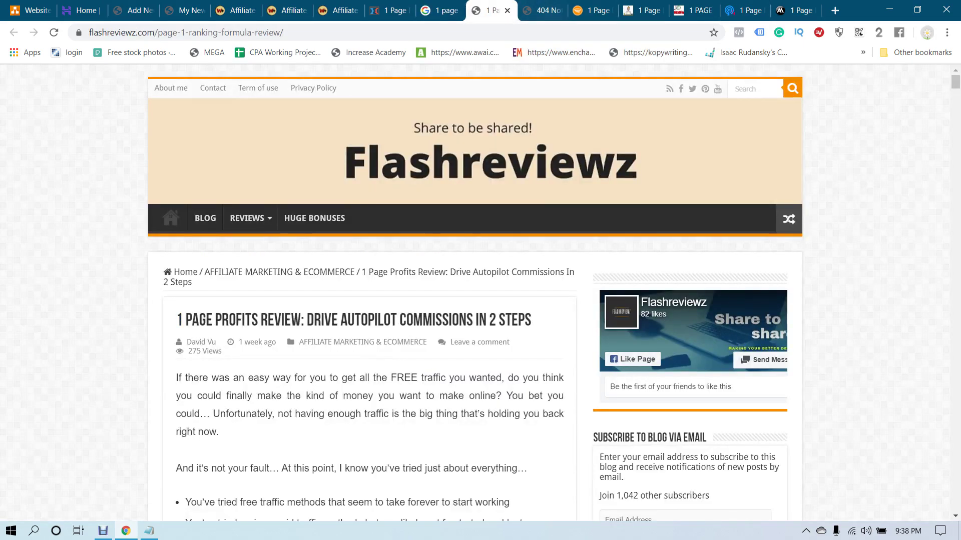
scroll(370, 290, down, 15)
scroll(370, 290, down, 12)
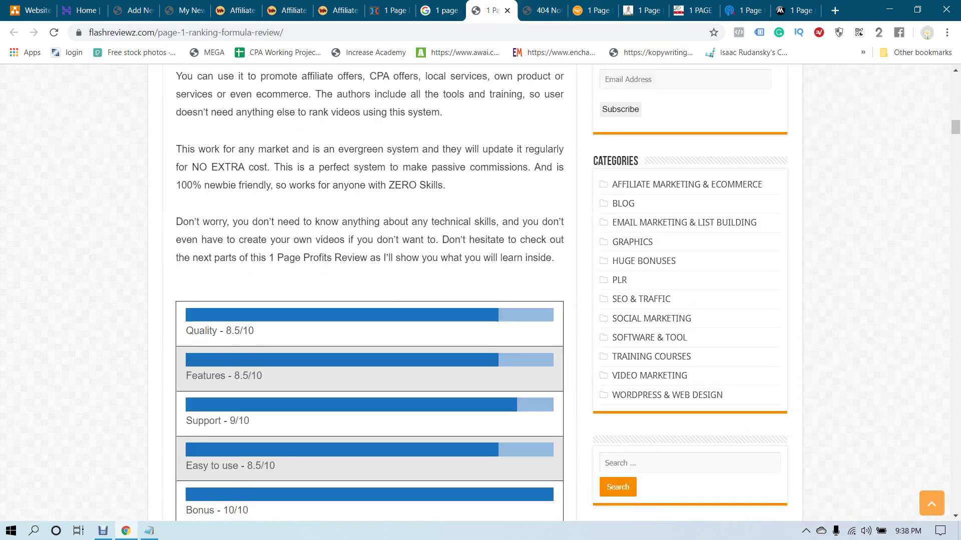
scroll(370, 290, up, 20)
scroll(371, 290, up, 8)
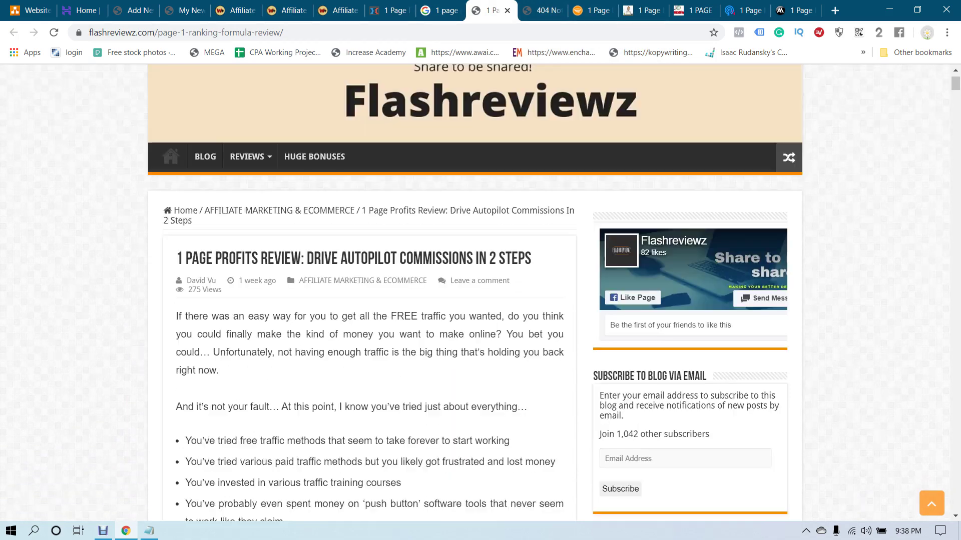
scroll(370, 290, down, 3)
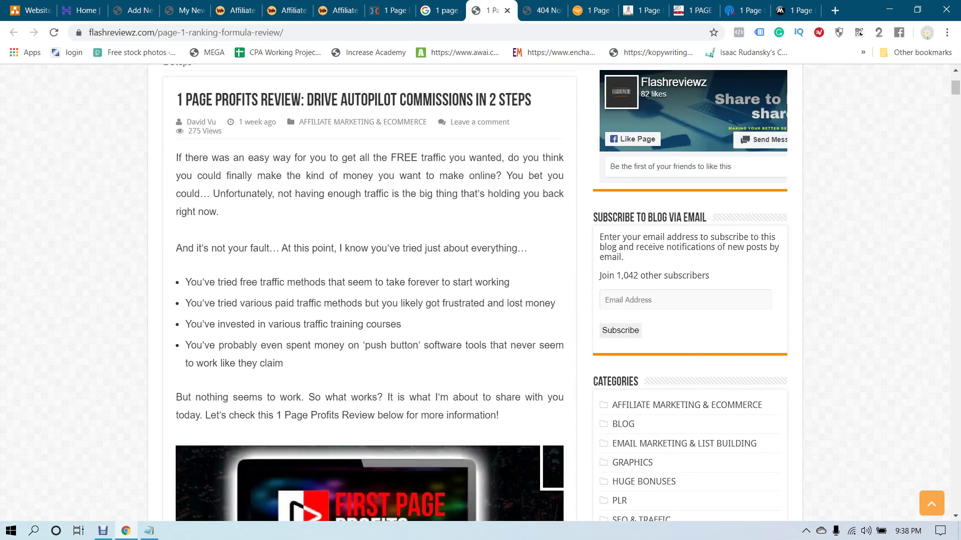
drag(176, 158, 498, 416)
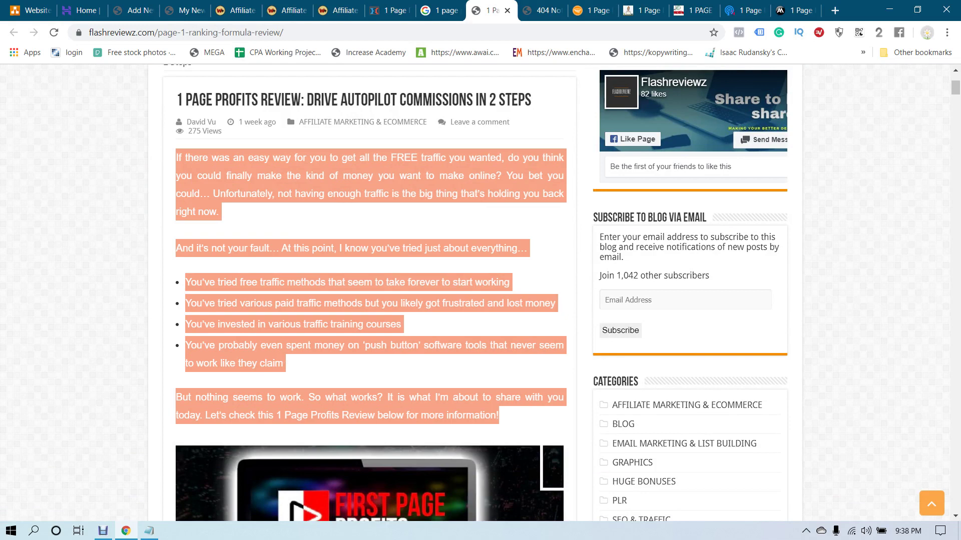
Put the intro paragraphs and traffic bullet list into the post body, then show the sales page
click(182, 10)
click(132, 10)
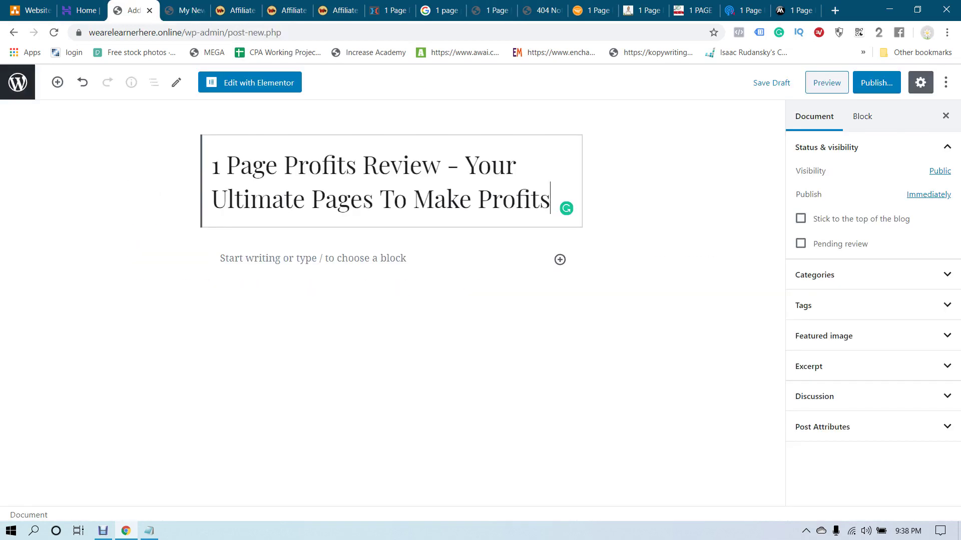
click(215, 259)
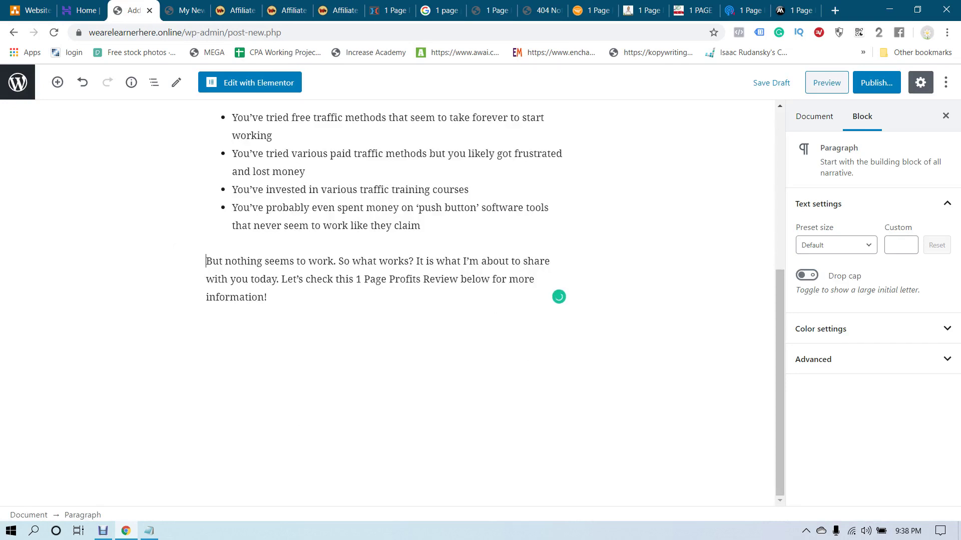
scroll(385, 300, up, 6)
scroll(385, 300, down, 4)
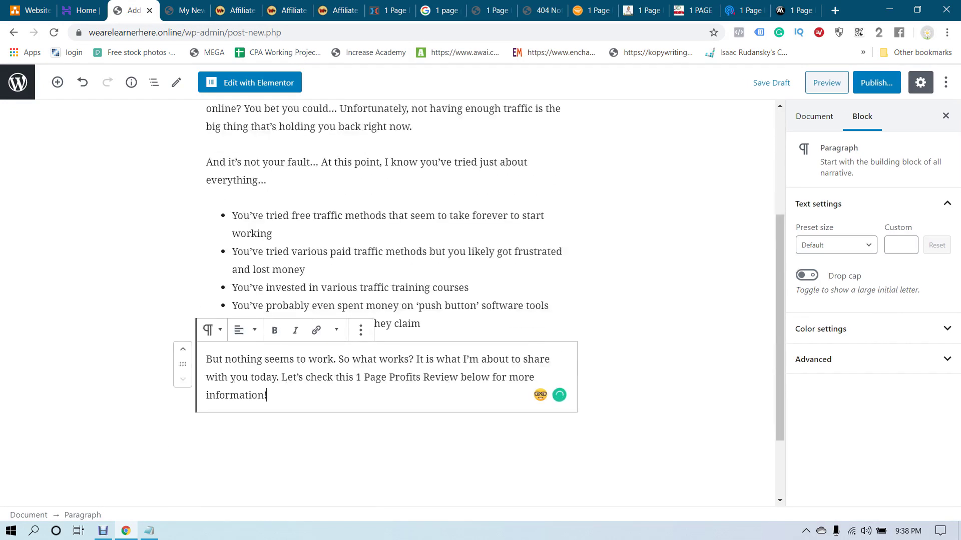
key(Return)
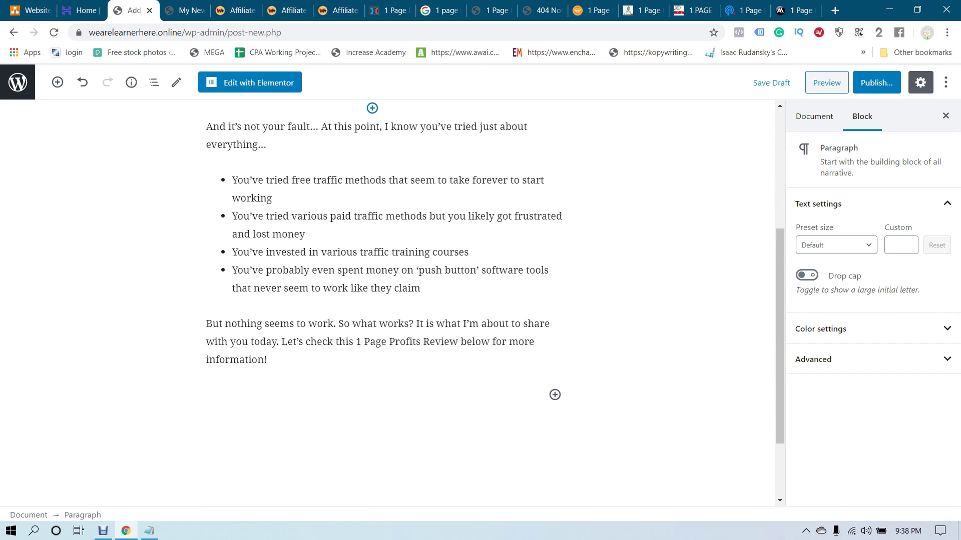
click(390, 10)
scroll(481, 300, down, 5)
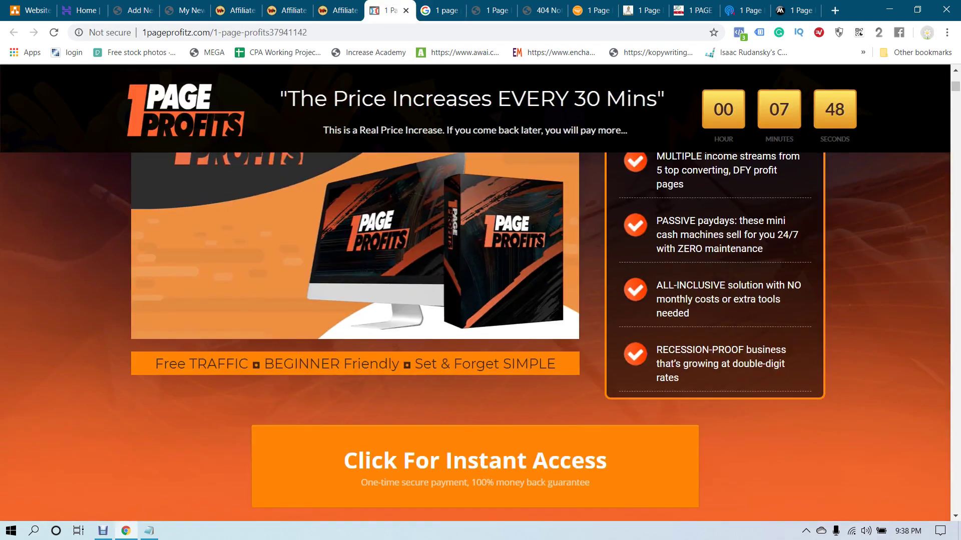
Launch Snipping Tool and clip the 1 Page Profits product image on the sales page
scroll(481, 300, up, 2)
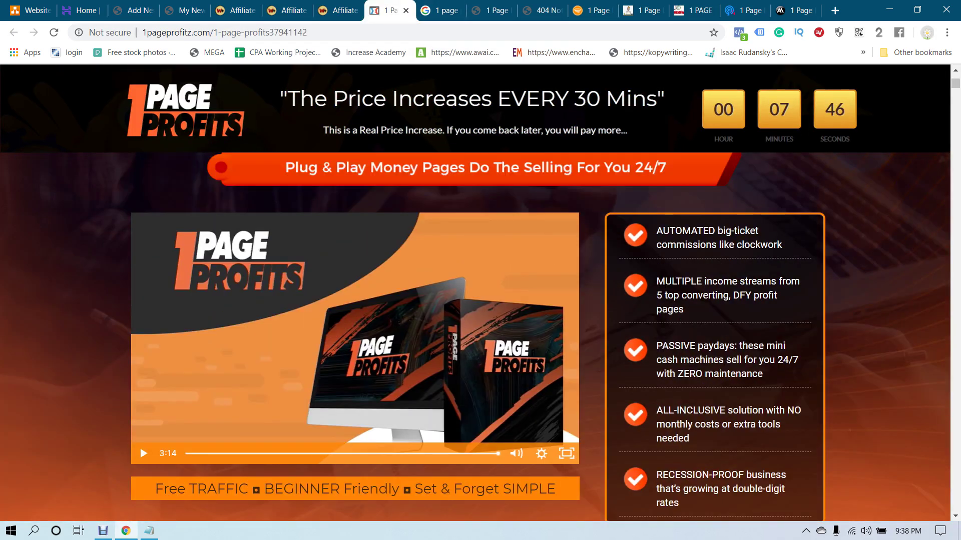
key(super+s)
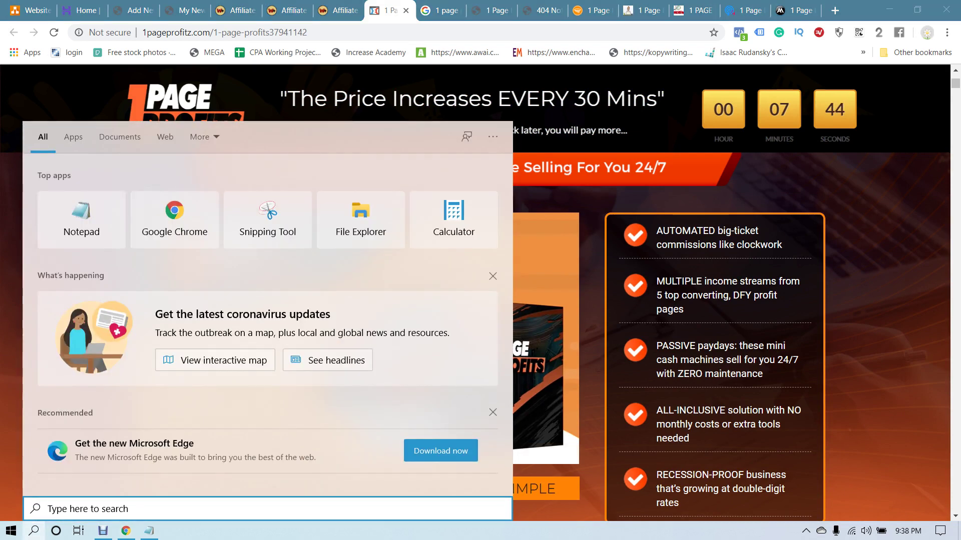
text(snip)
key(Return)
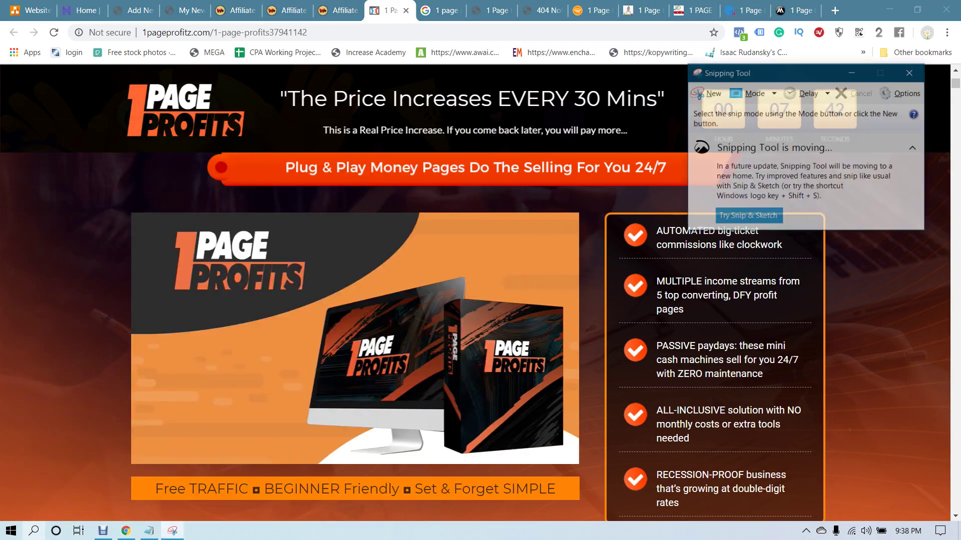
key(ctrl+n)
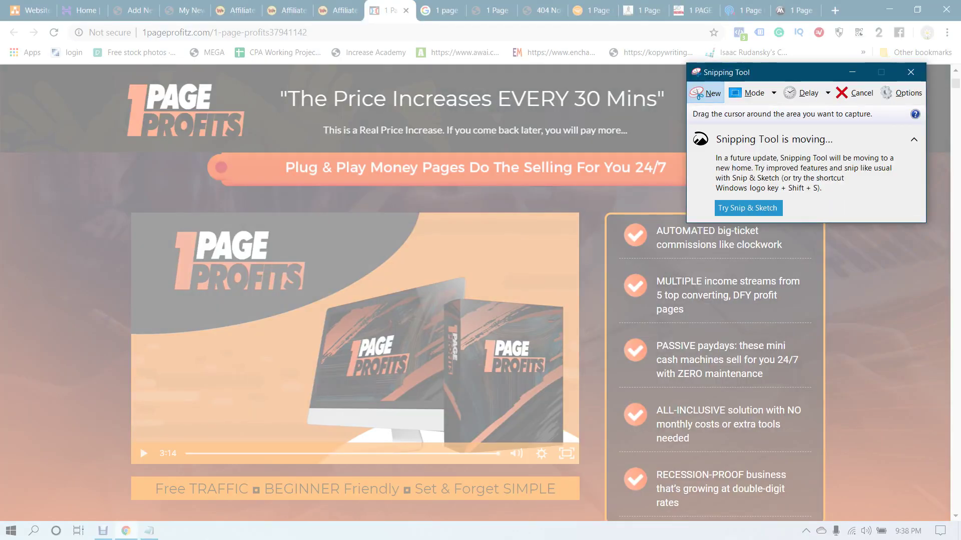
drag(125, 209, 583, 505)
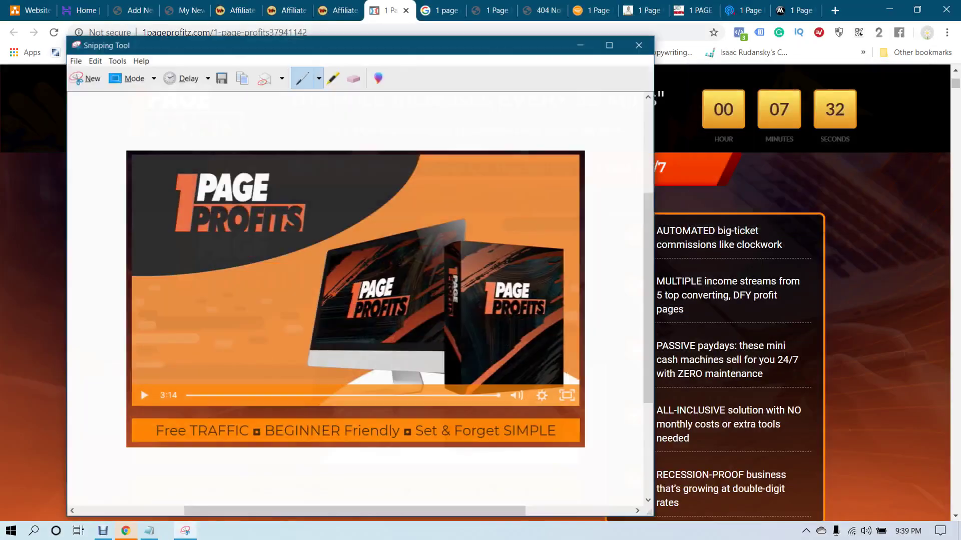
Save the snip to the Desktop as '1 page profits' PNG and close Snipping Tool
key(ctrl+s)
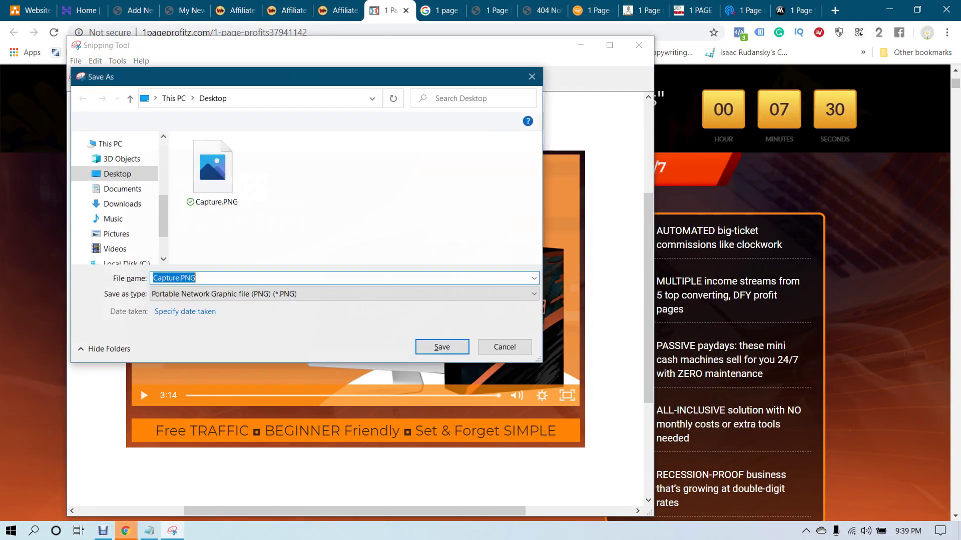
key(BackSpace)
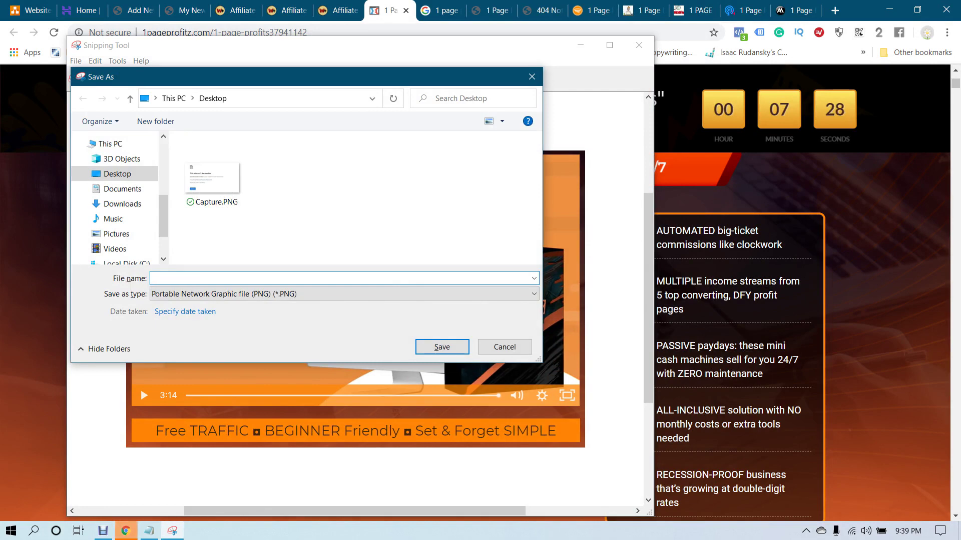
text(1 page profits)
key(Return)
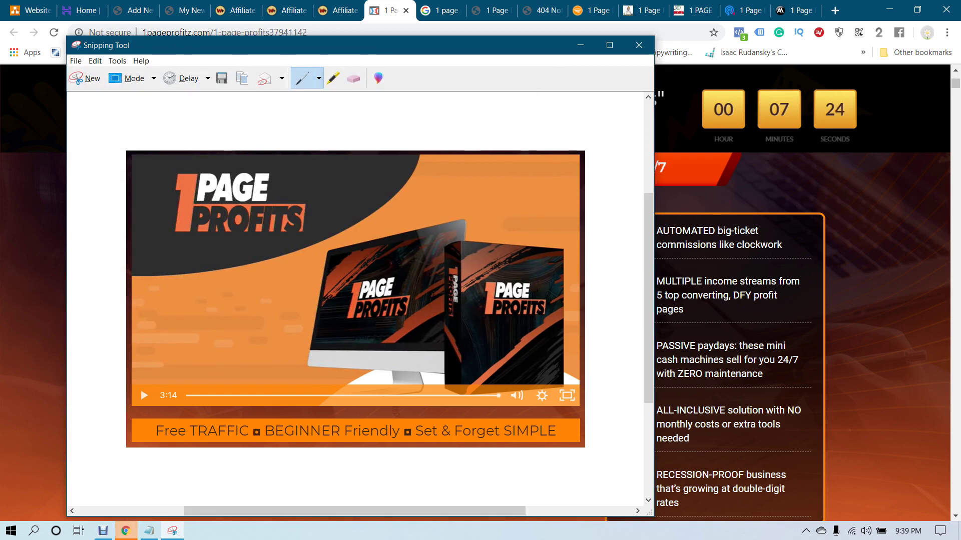
click(638, 45)
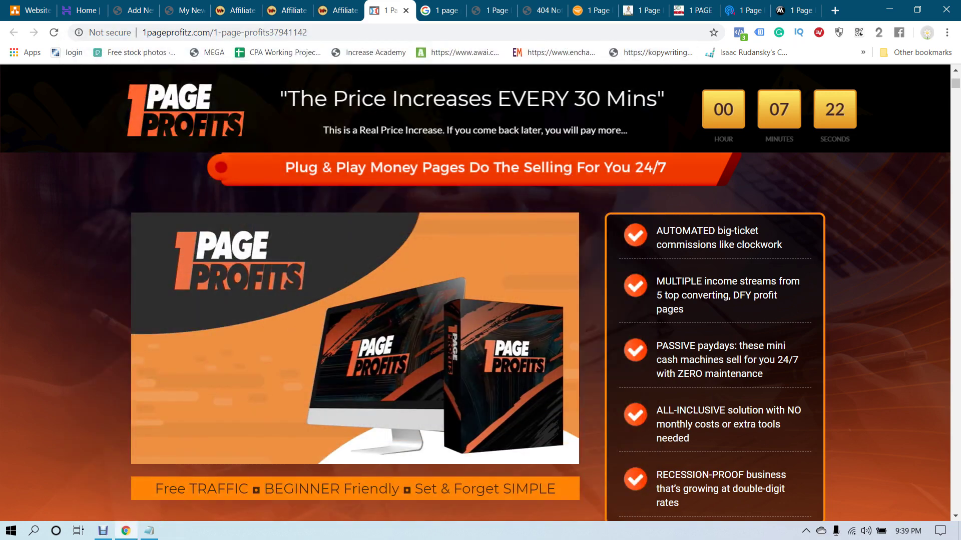
click(188, 10)
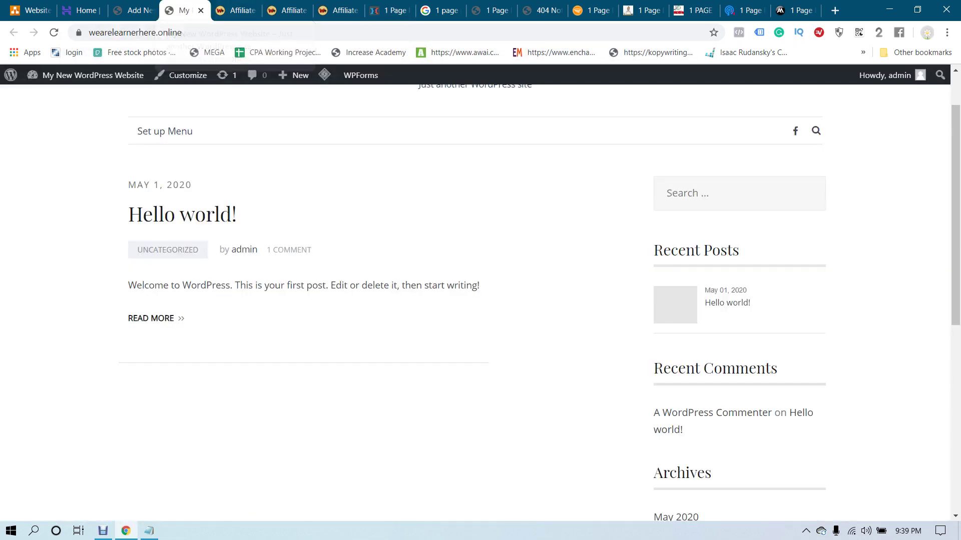
Scroll through the draft's 1 Page Profits Review title and pasted intro paragraphs
click(132, 10)
scroll(390, 300, up, 5)
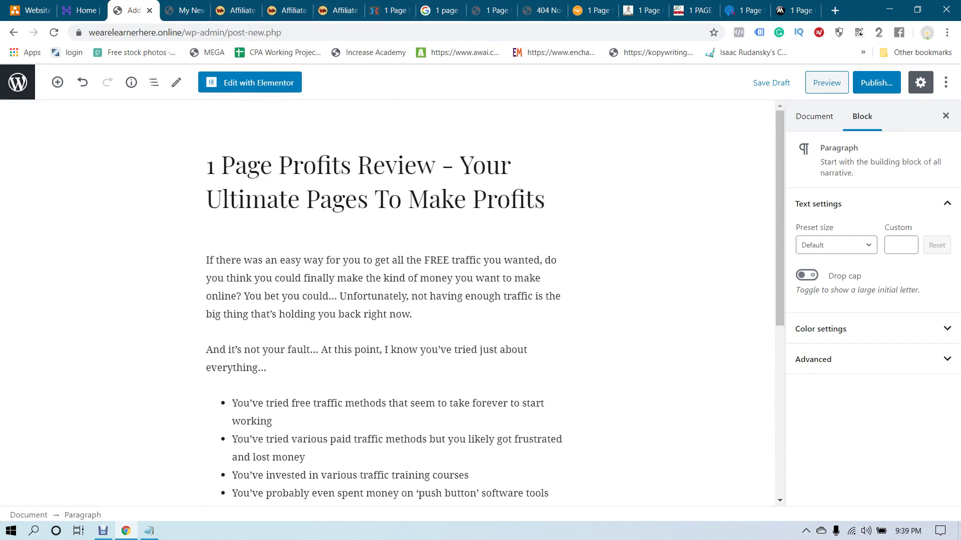
scroll(390, 301, down, 3)
scroll(390, 301, up, 3)
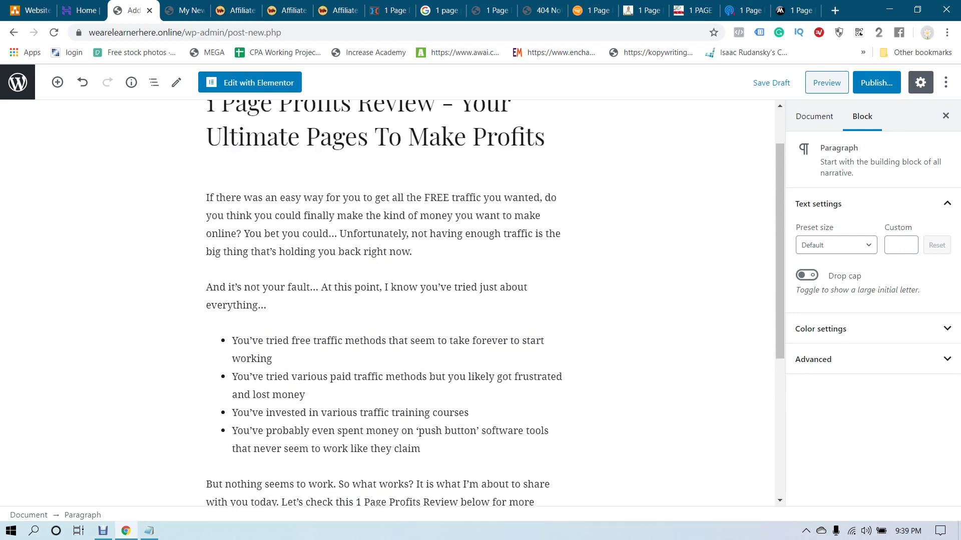
scroll(390, 300, down, 3)
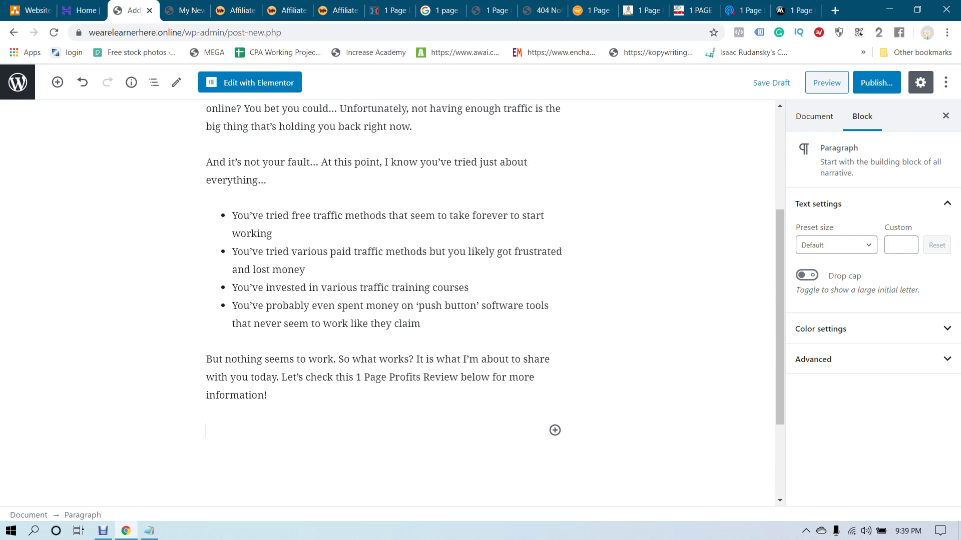
Insert an Image block uploading '1 page profit.PNG' from the Desktop below the intro paragraph
click(58, 82)
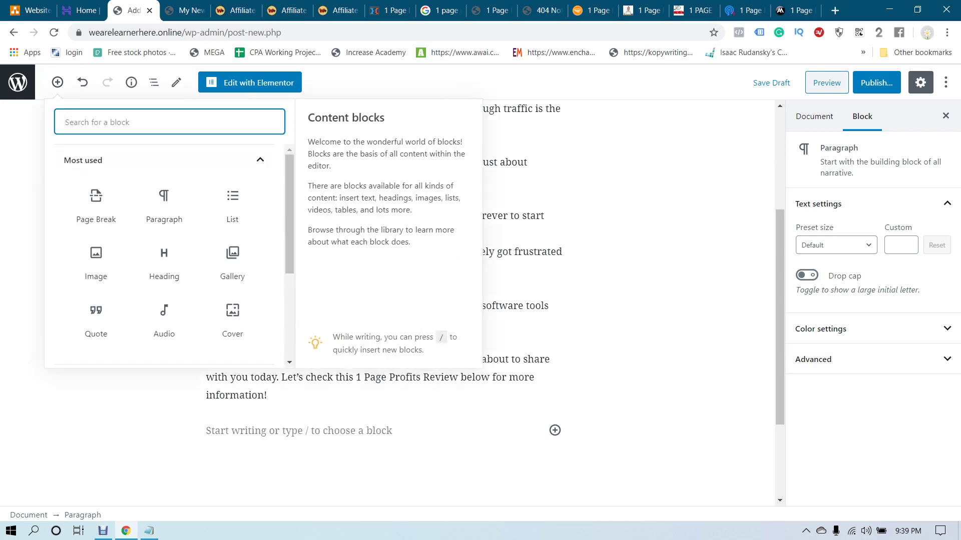
click(96, 261)
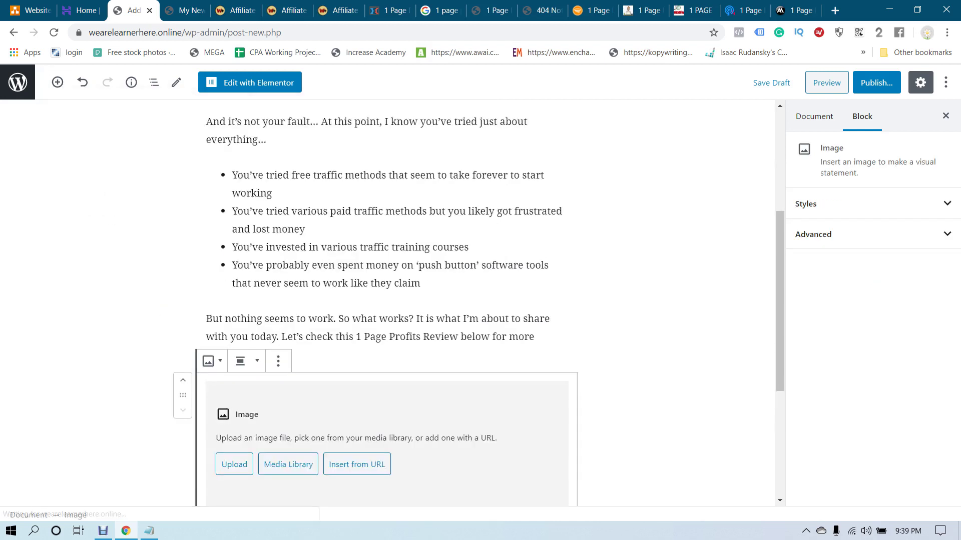
click(234, 277)
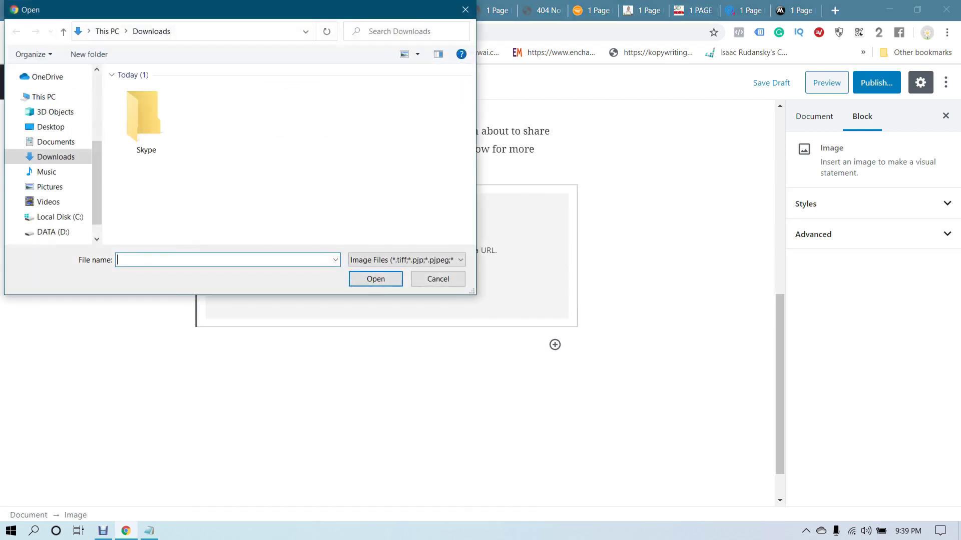
click(51, 127)
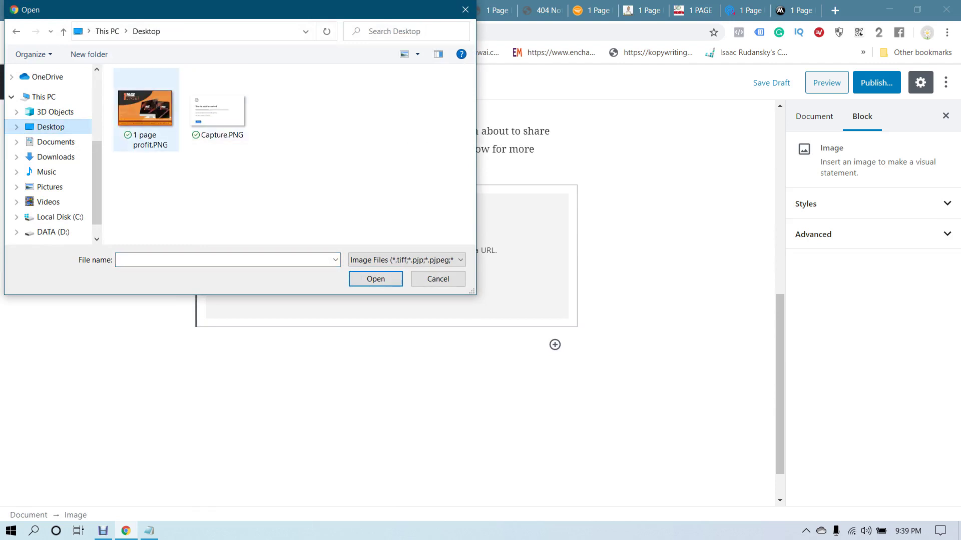
double_click(146, 114)
key(Escape)
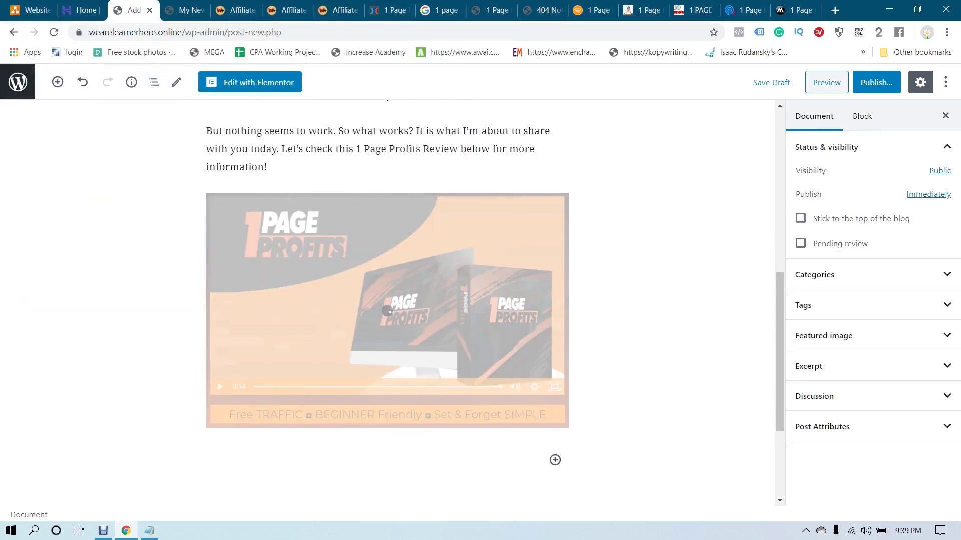
Copy the review text starting 'Introducing 1 Page Profits' from the flashreviewz page
click(390, 10)
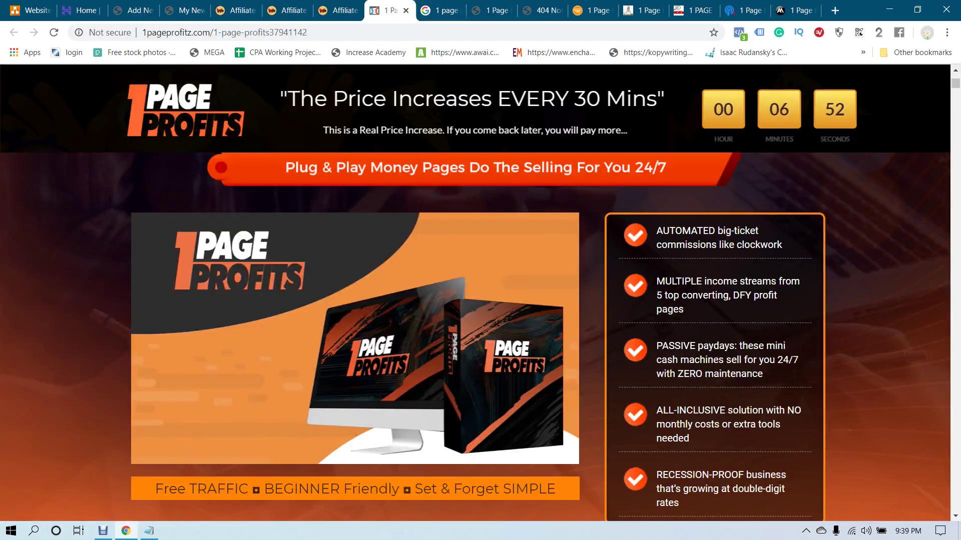
key(ctrl+Tab)
key(ctrl+Tab)
scroll(371, 288, down, 8)
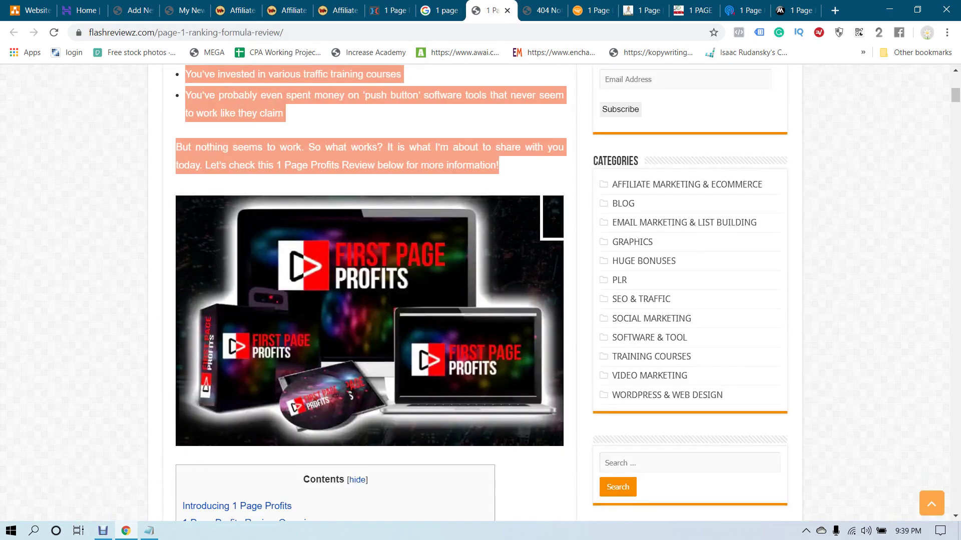
scroll(372, 288, down, 10)
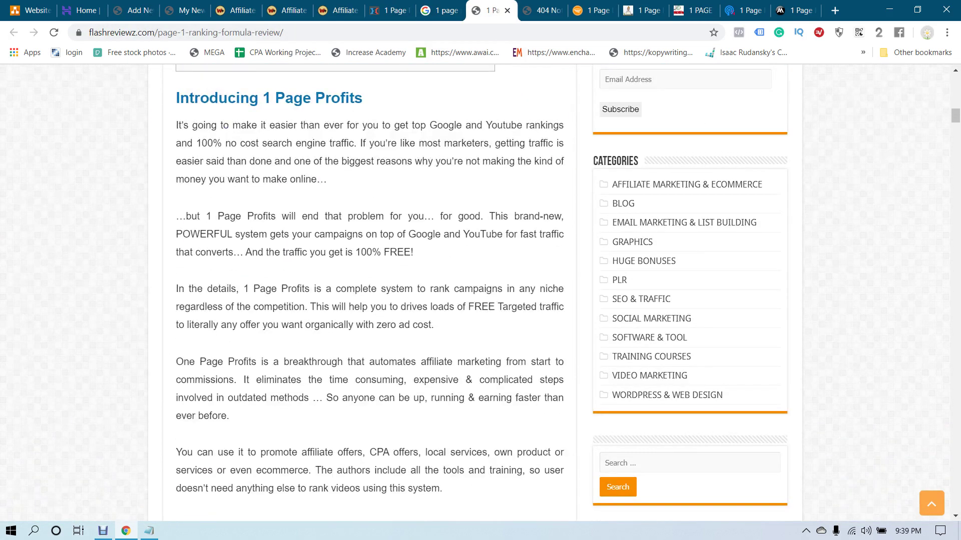
drag(176, 97, 554, 259)
scroll(257, 200, down, 7)
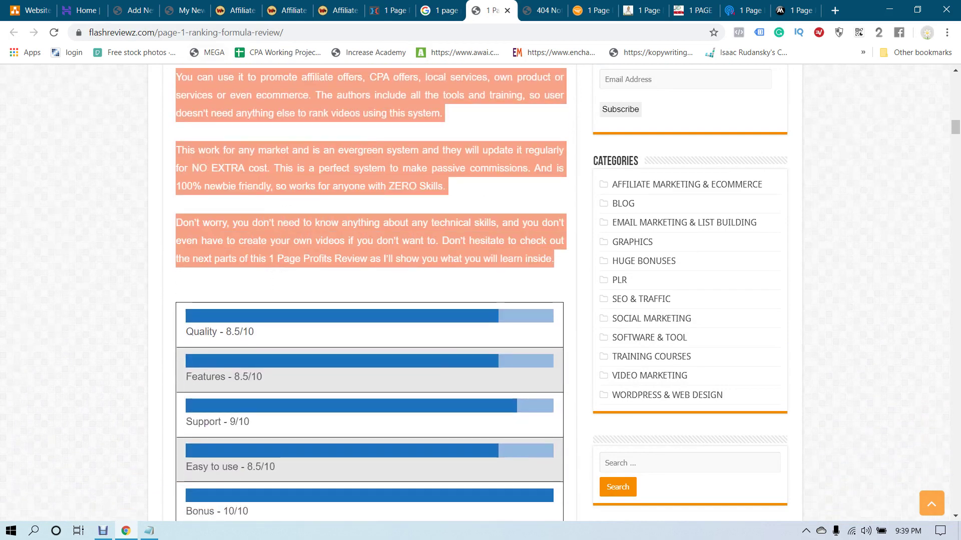
key(ctrl+3)
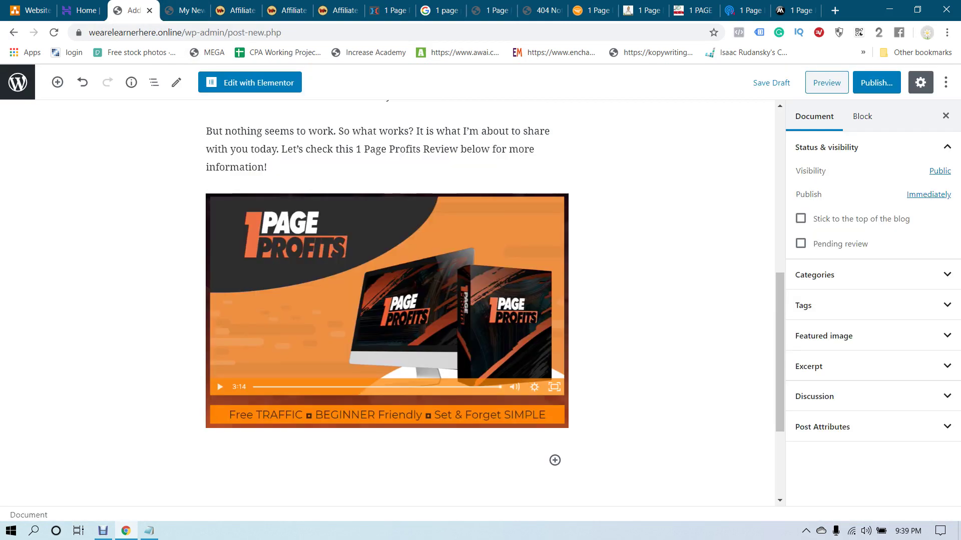
Paste the copied 'Introducing 1 Page Profits' paragraphs below the product image and add an empty paragraph
scroll(387, 280, down, 3)
click(251, 298)
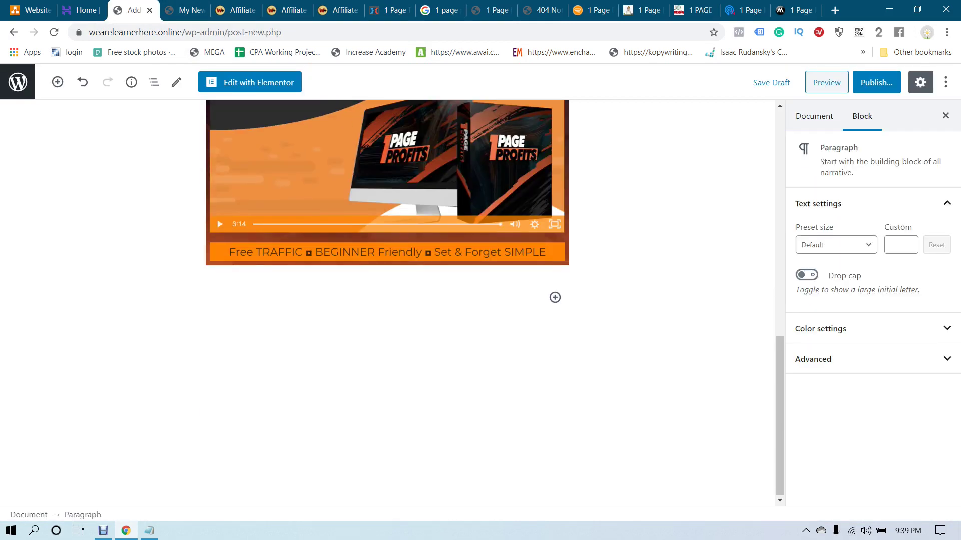
key(ctrl+v)
scroll(382, 300, up, 15)
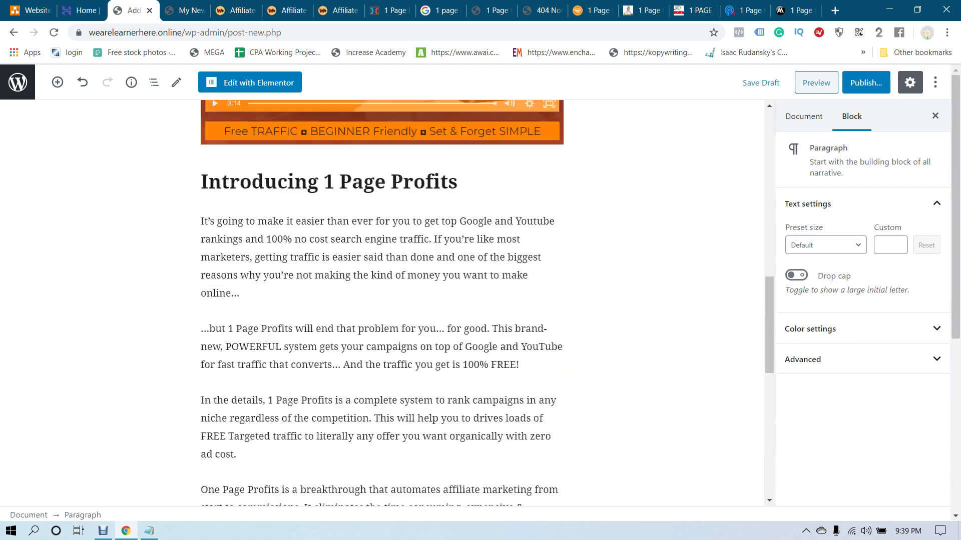
scroll(382, 301, up, 6)
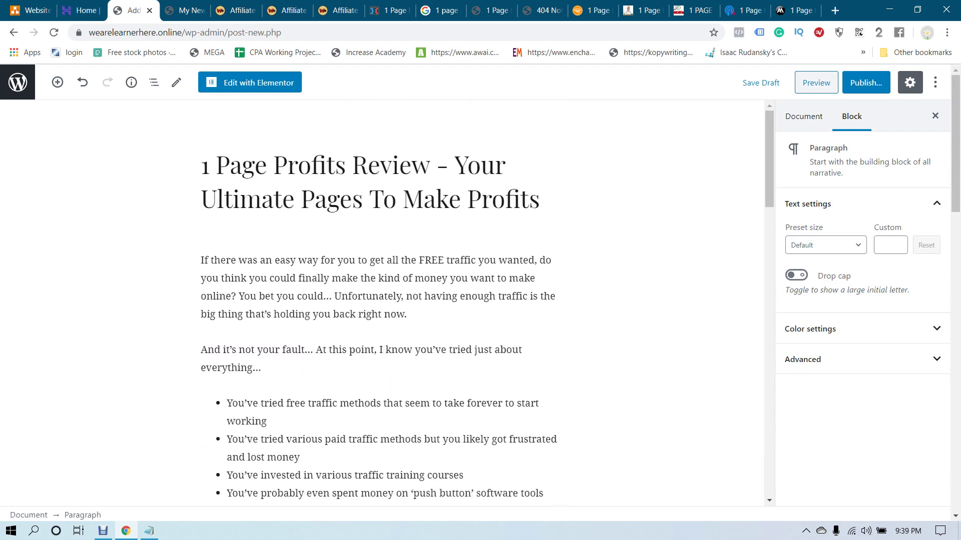
scroll(382, 300, down, 20)
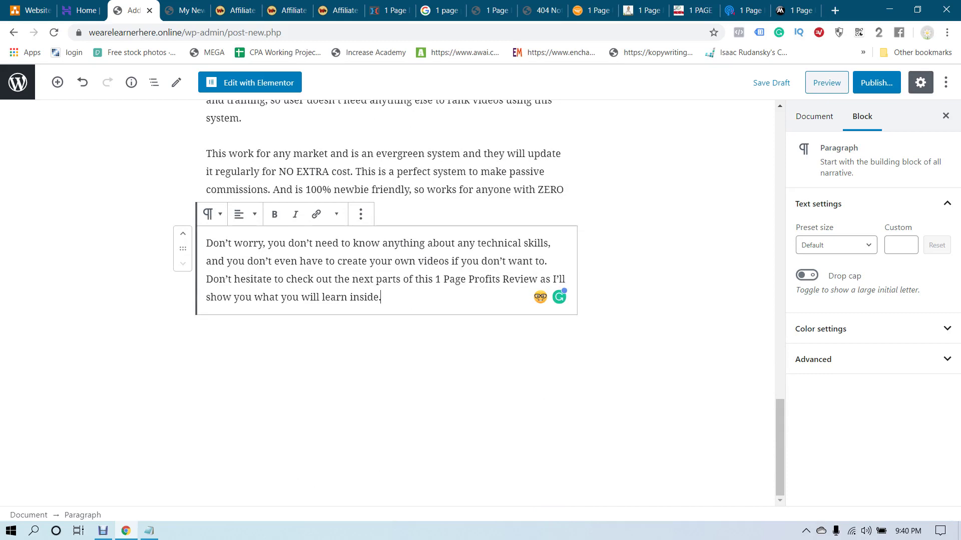
key(Return)
text(G)
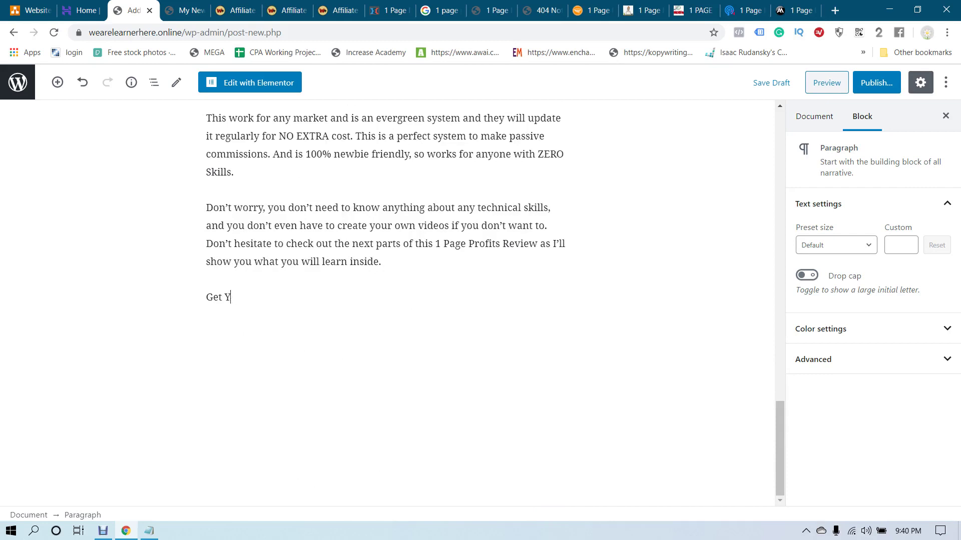
key(BackSpace)
Add a Buttons block labelled 'Get Access To Your 1 Page Profit System Now'
click(58, 82)
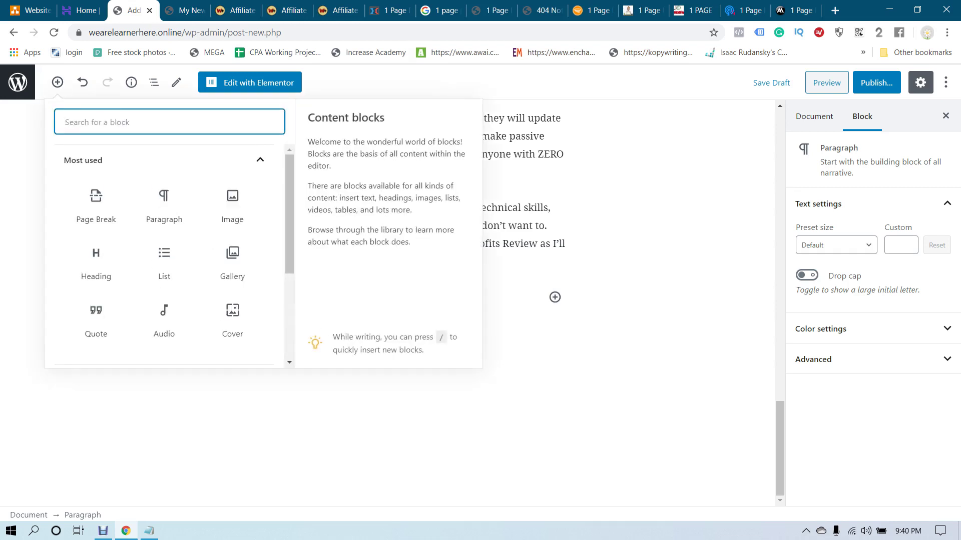
text(but)
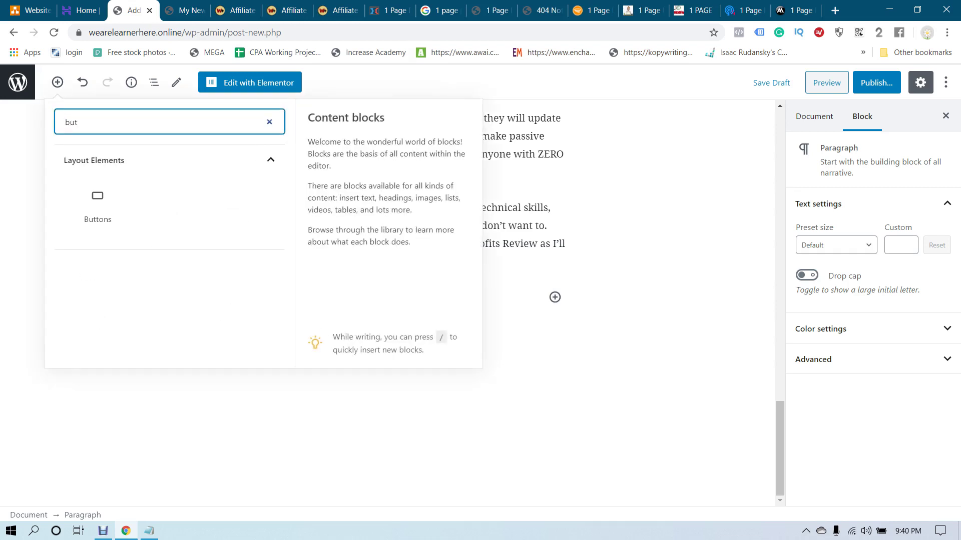
click(98, 205)
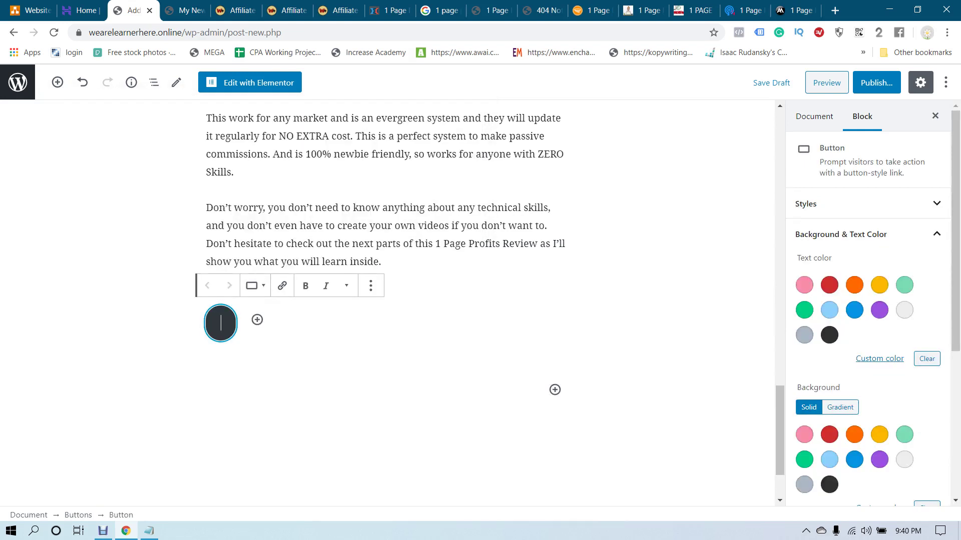
text(Don)
key(BackSpace)
key(BackSpace)
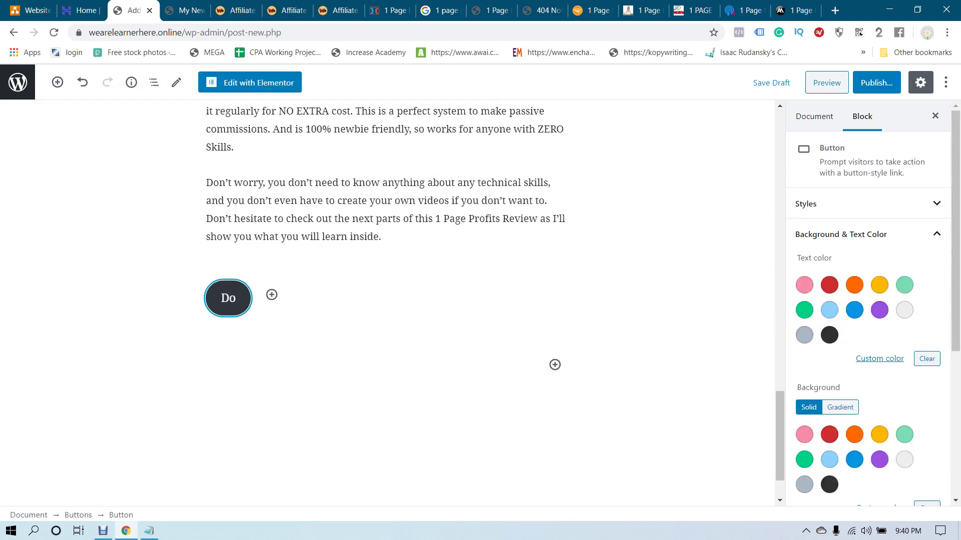
key(BackSpace)
text(Get A)
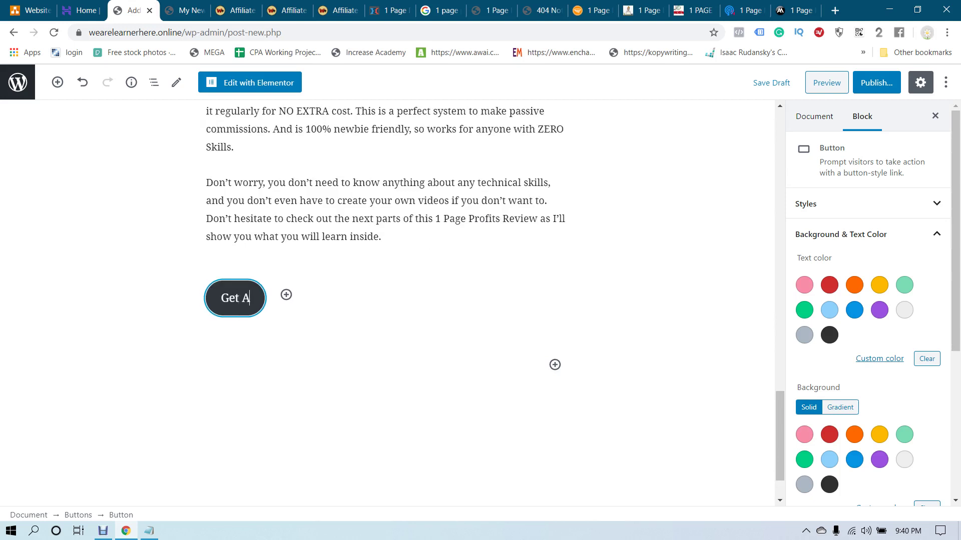
text(ccess TH)
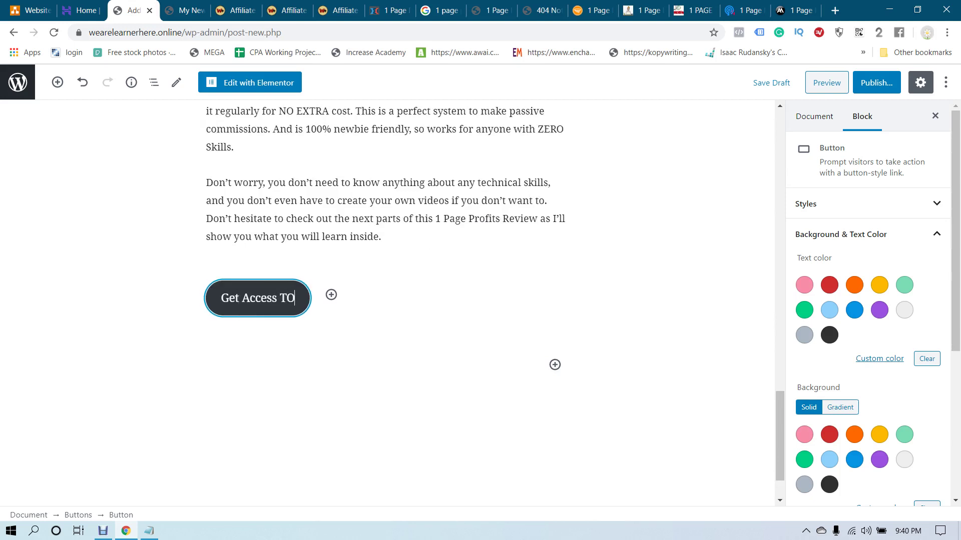
key(BackSpace)
text(o You)
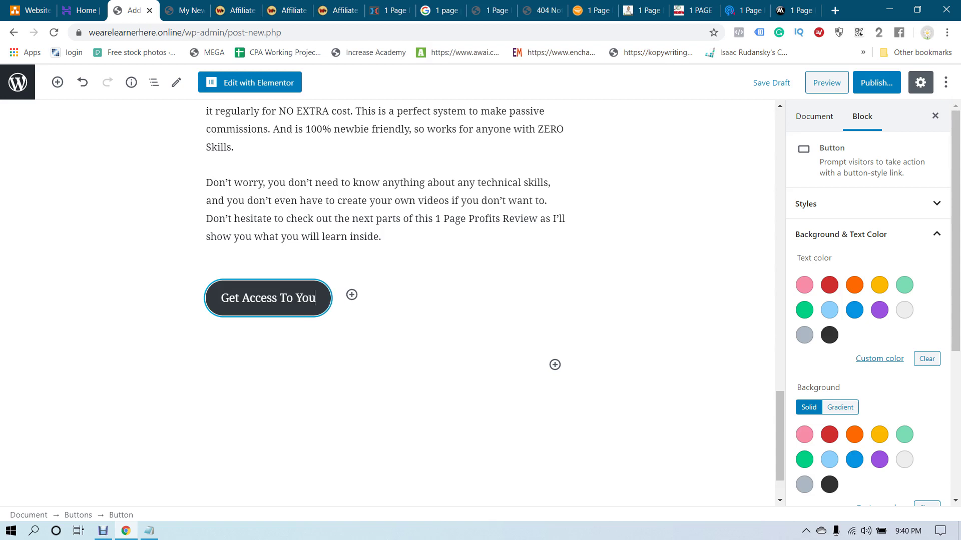
text(r 1 P)
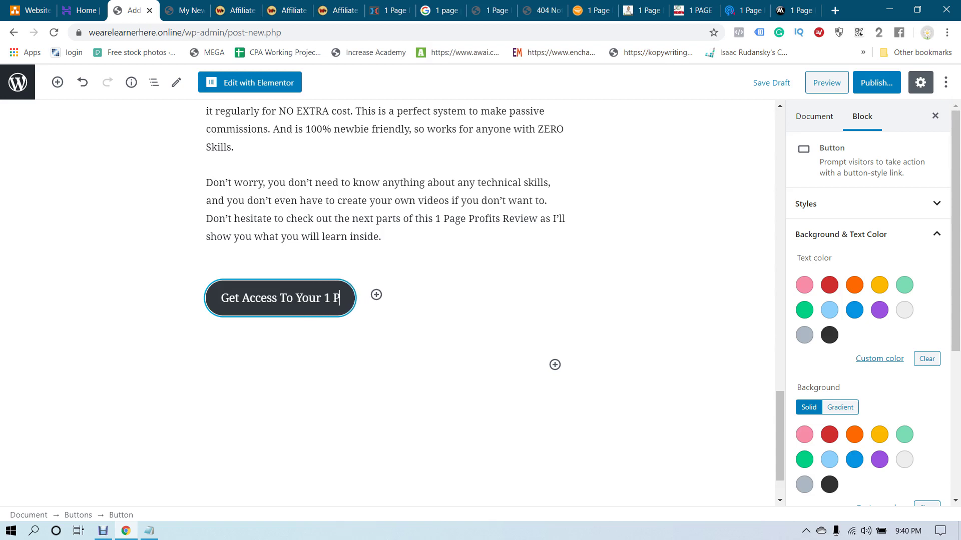
text(age Pro)
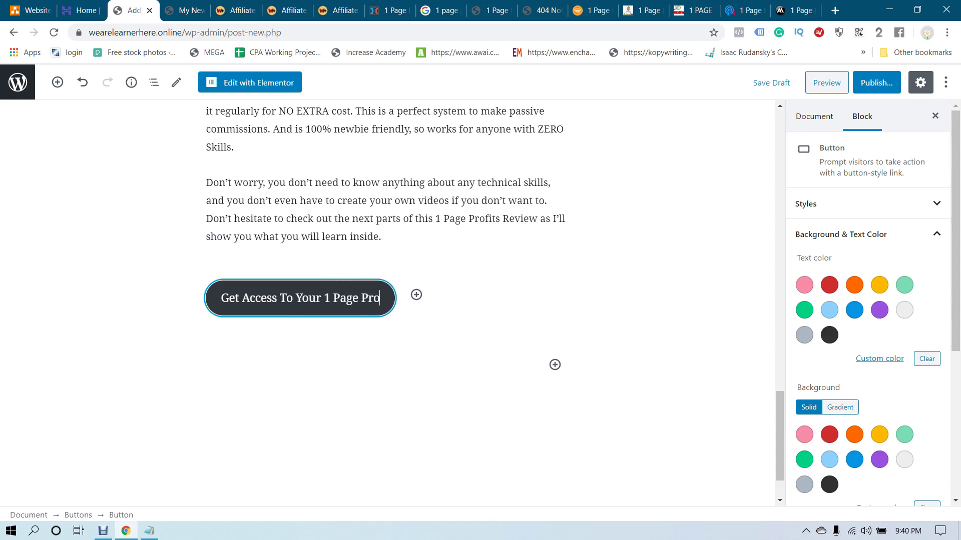
text(fit Sys)
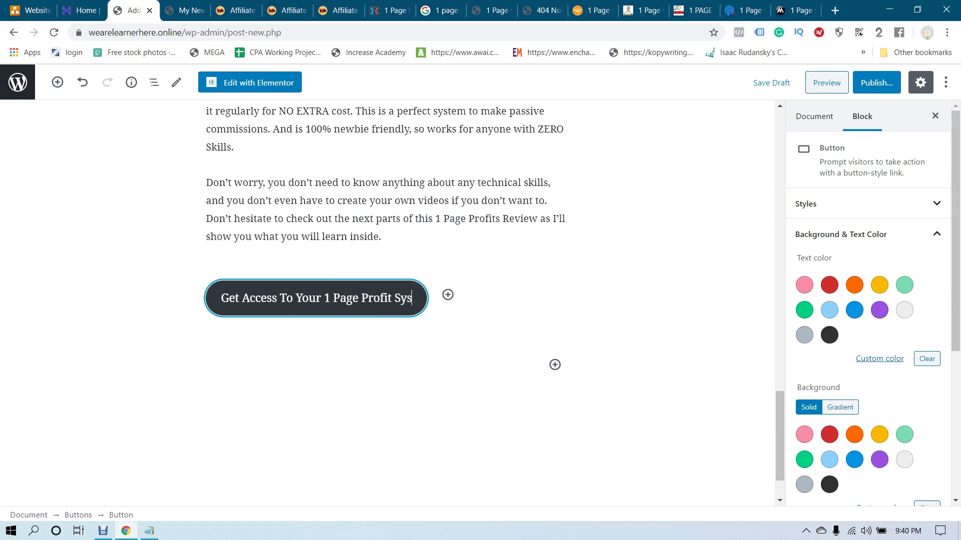
text(tem Nw)
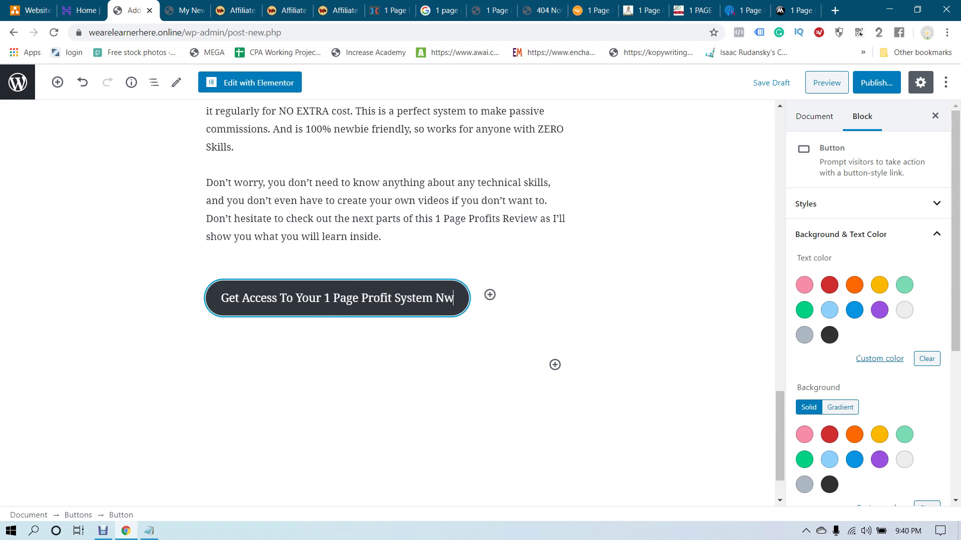
key(BackSpace)
text(ow)
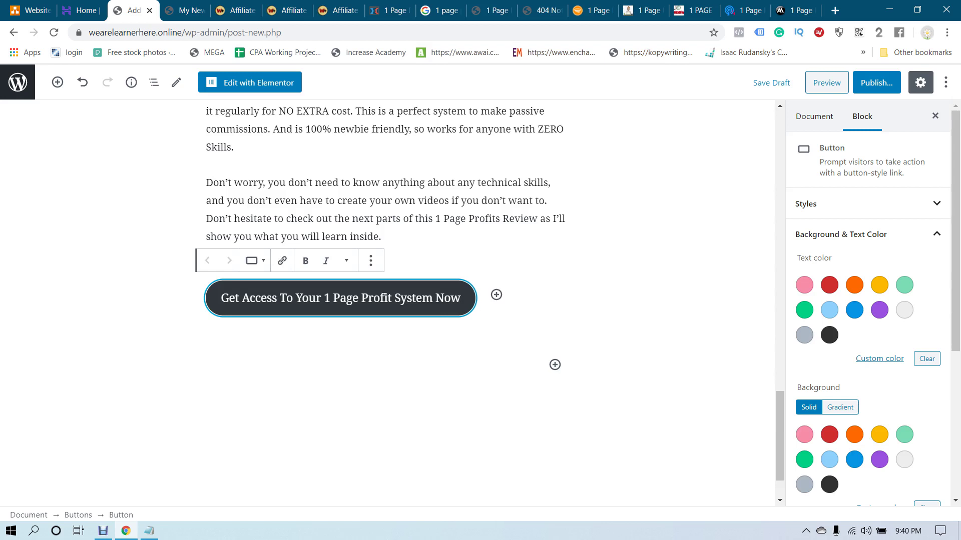
Link the button to the 1 Page Profits sales page URL copied from its address bar
key(ctrl+k)
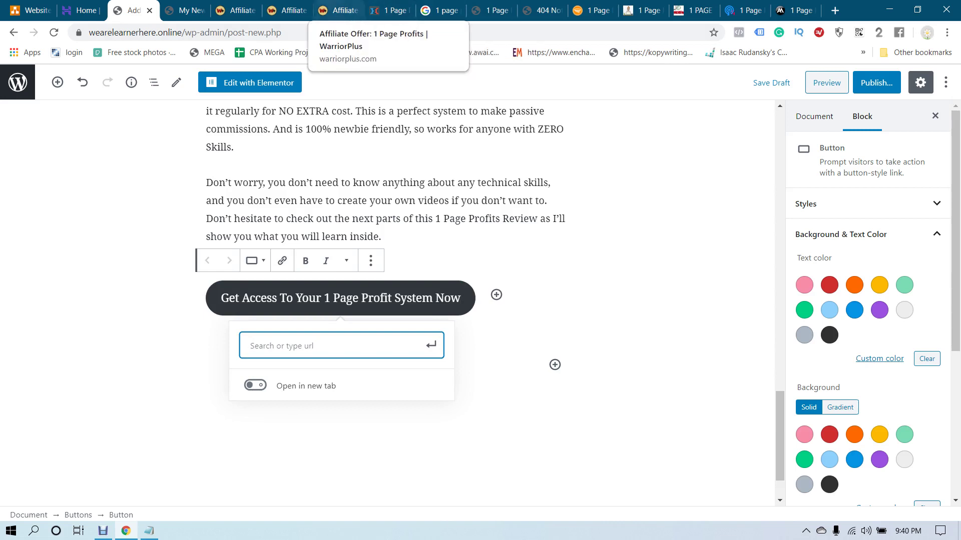
click(338, 10)
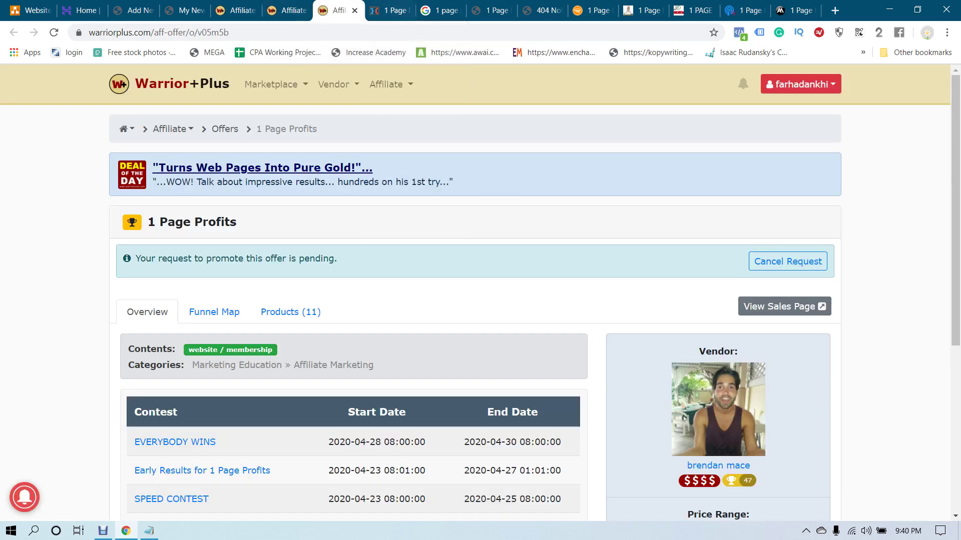
click(391, 10)
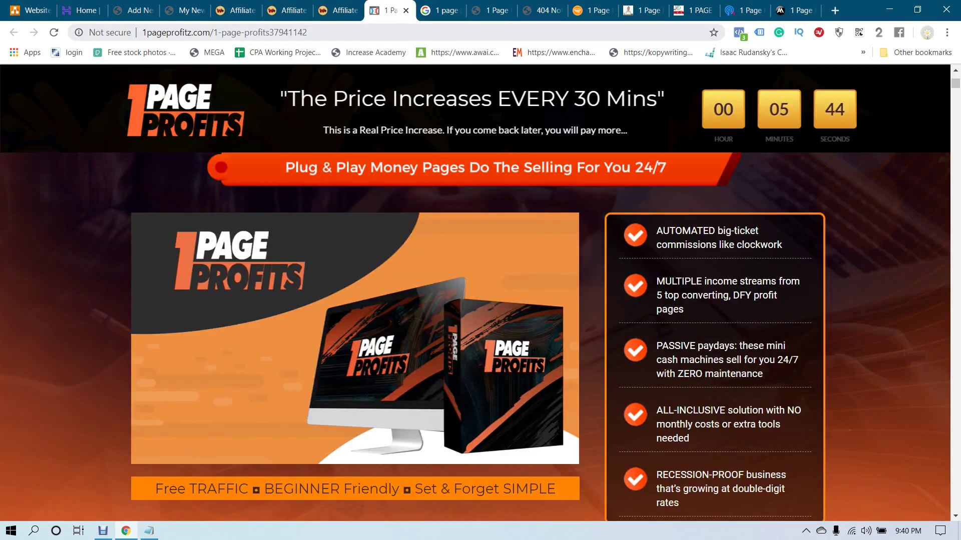
click(225, 32)
key(ctrl+c)
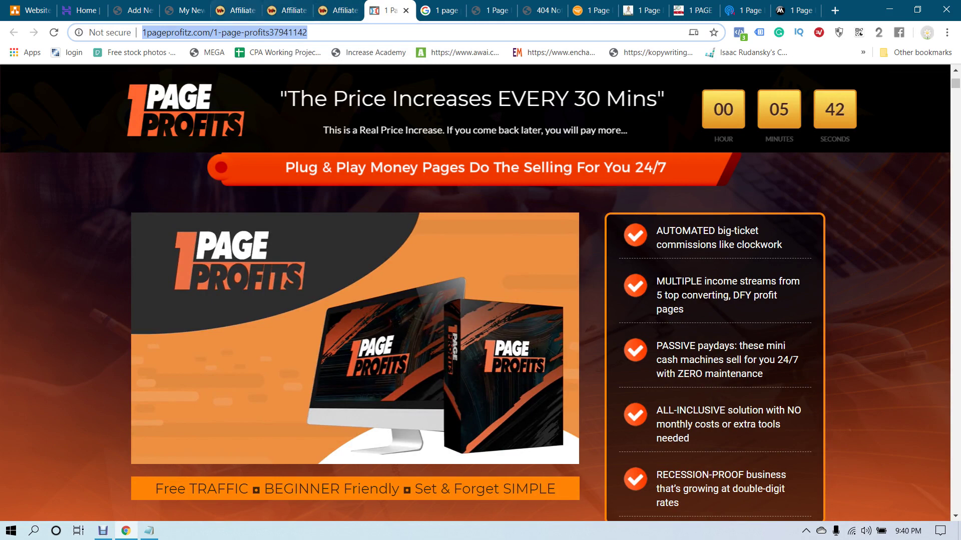
click(185, 10)
key(ctrl+shift+Tab)
key(ctrl+v)
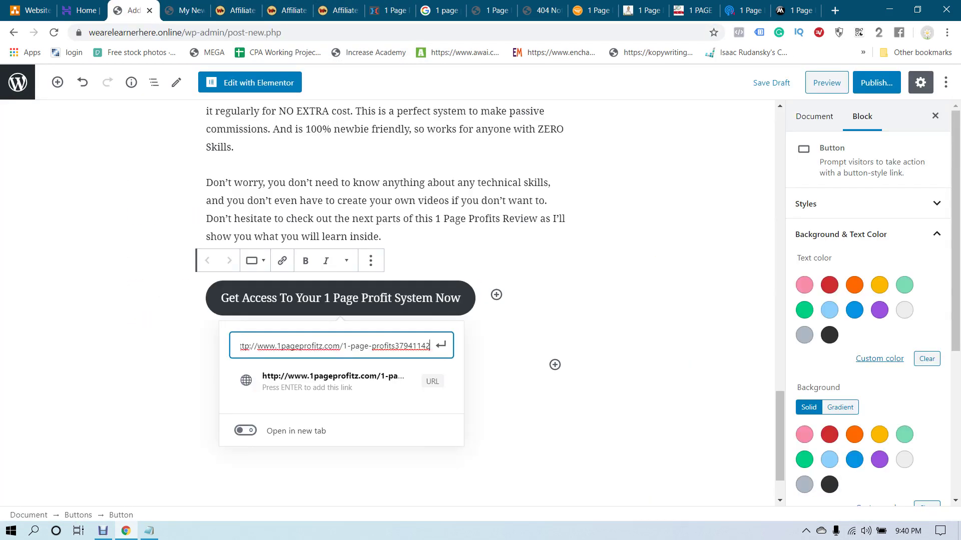
key(Tab)
key(Return)
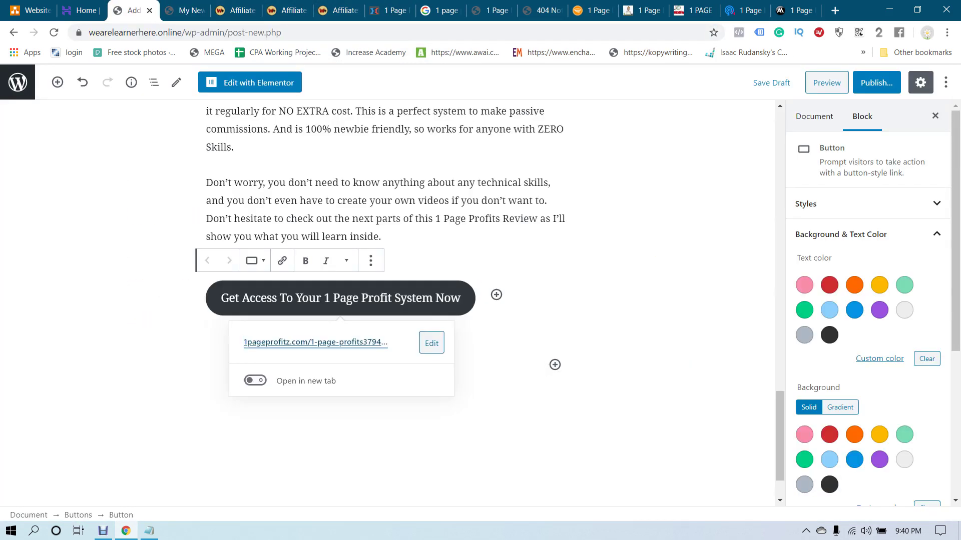
key(Escape)
scroll(385, 300, up, 6)
scroll(385, 300, down, 5)
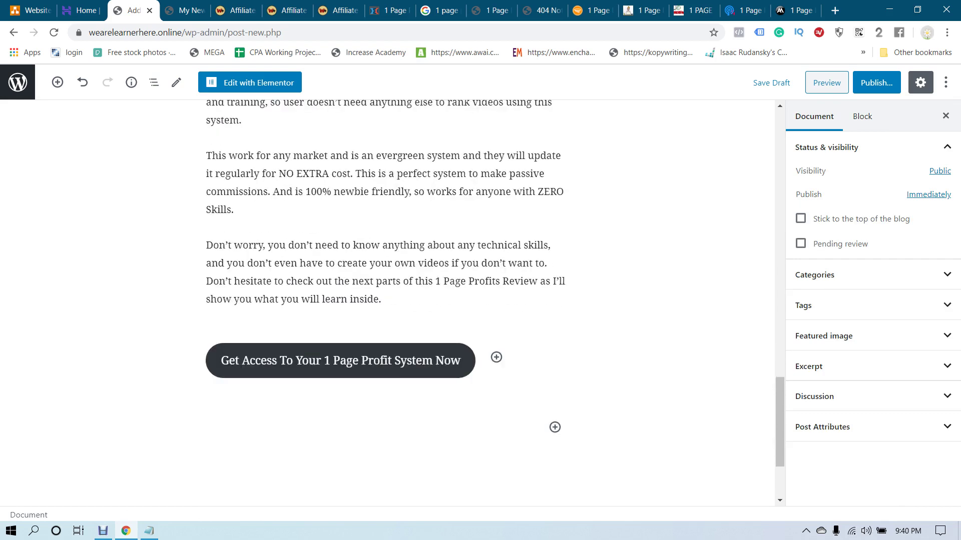
Give the Get Access button white text on a blue background, replacing trial red and green colours
click(450, 360)
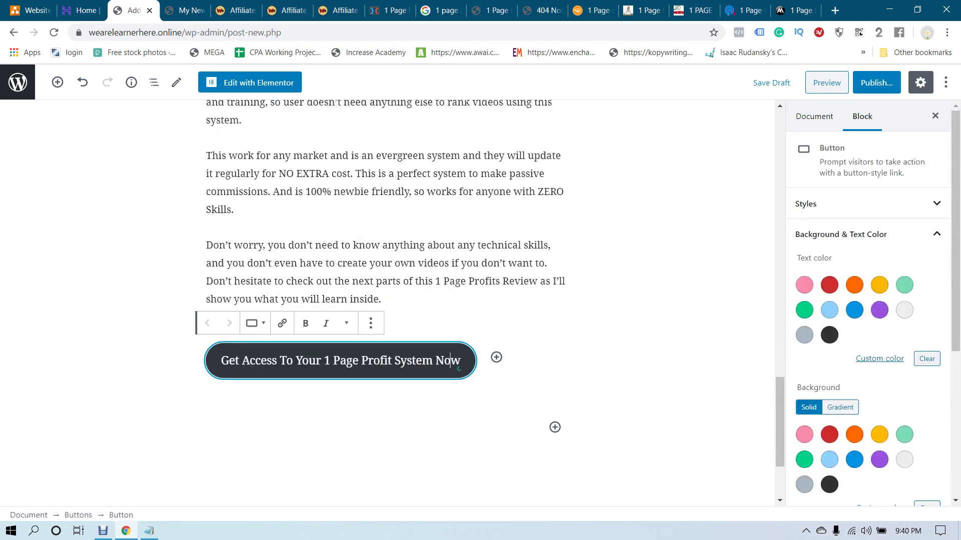
click(370, 323)
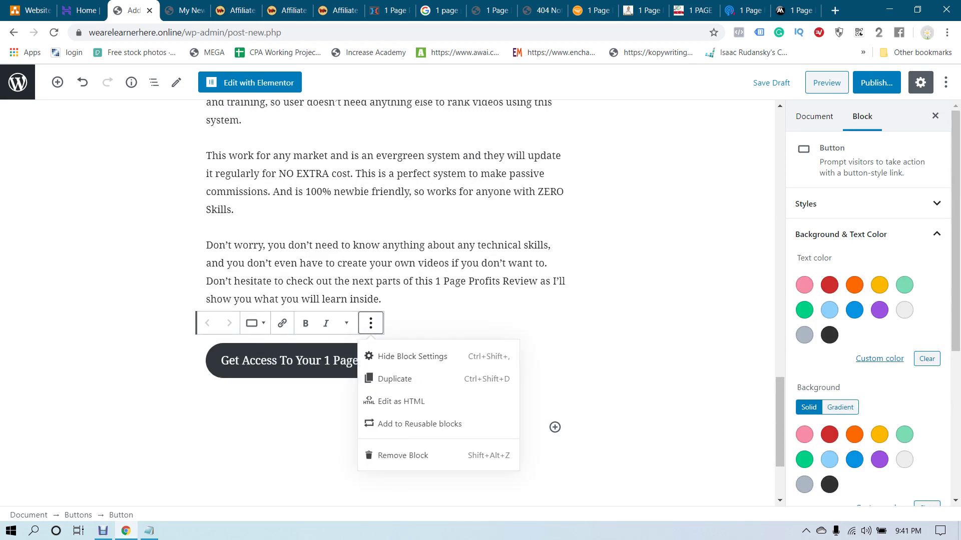
click(459, 367)
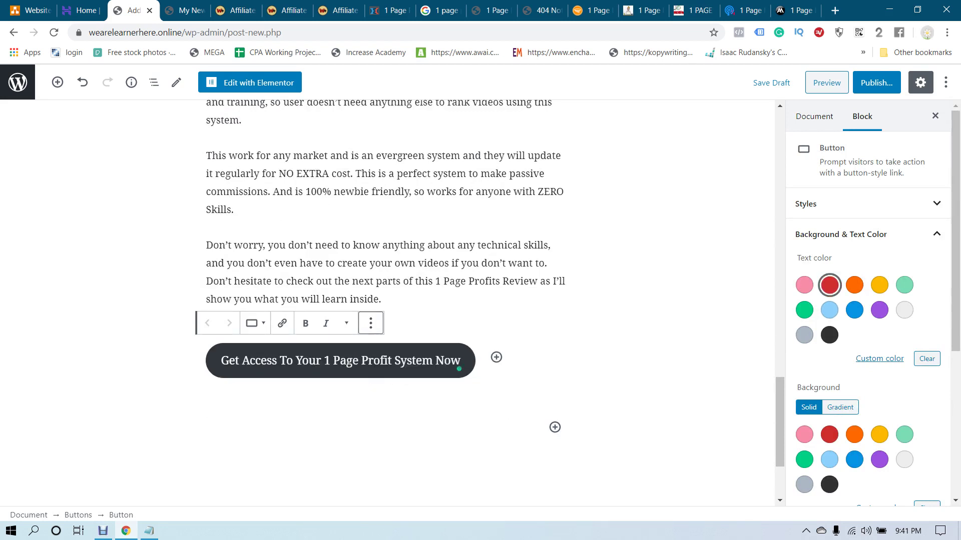
click(829, 284)
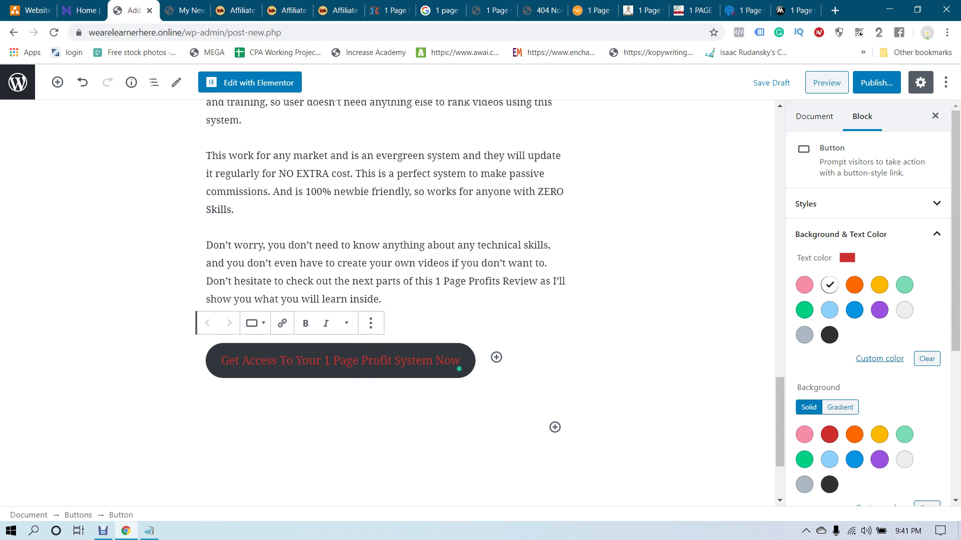
click(804, 460)
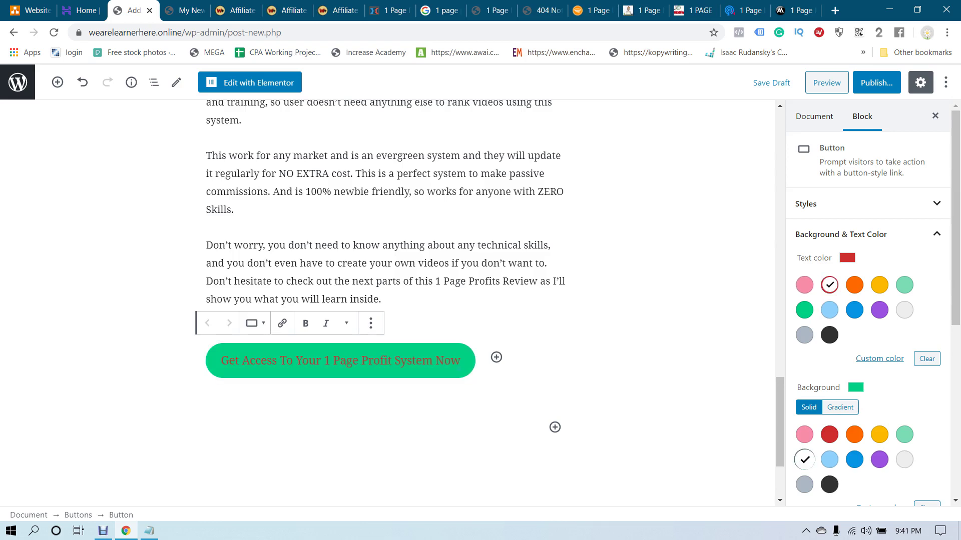
click(904, 310)
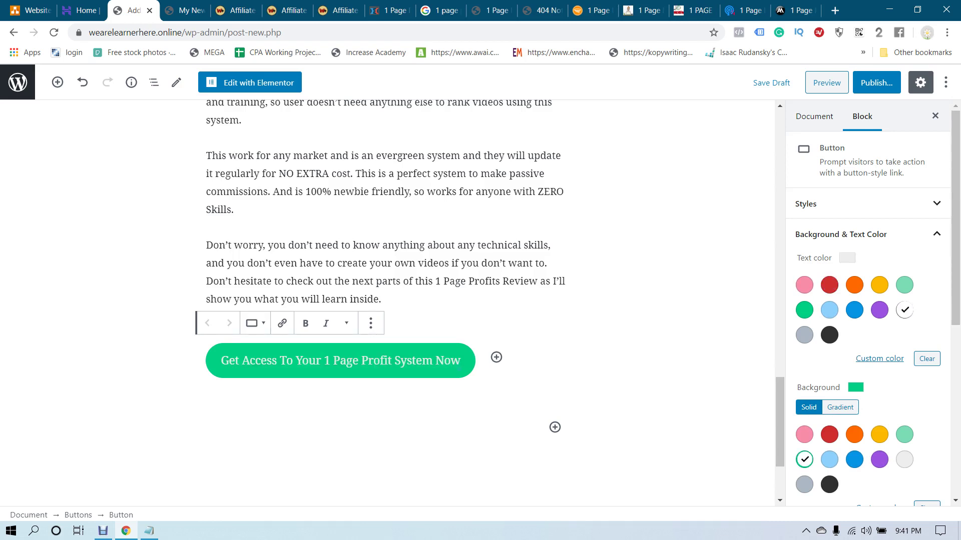
click(854, 459)
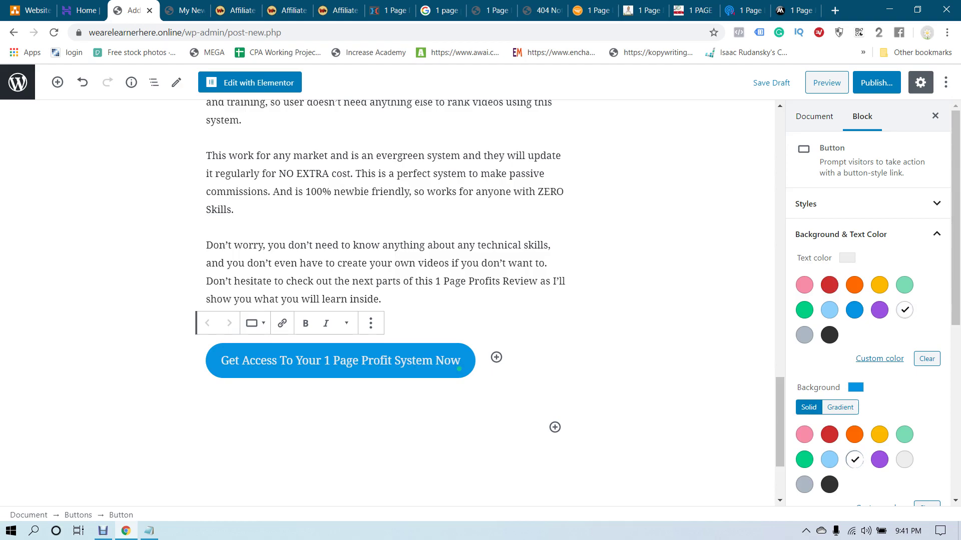
click(380, 280)
scroll(381, 280, up, 15)
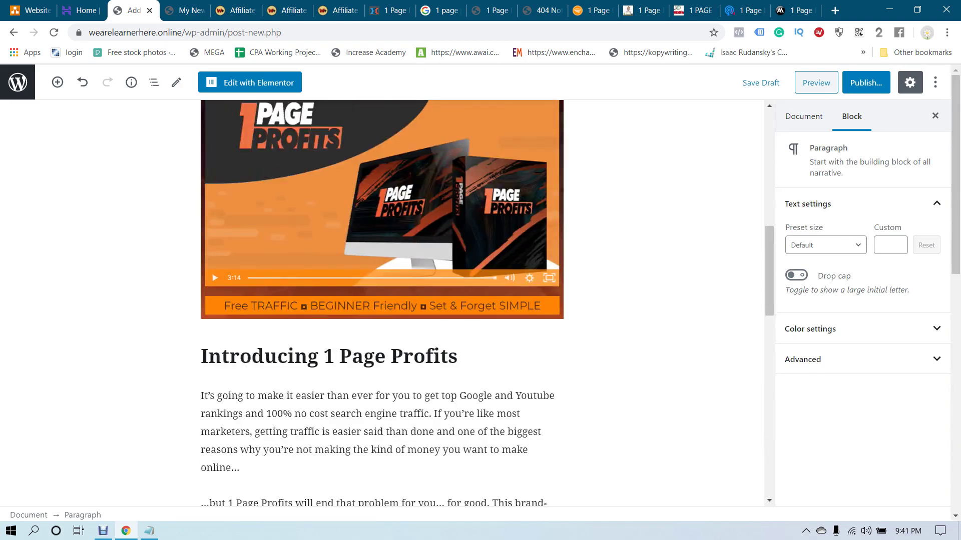
Look through the paragraph's advanced and colour settings in the sidebar
scroll(380, 300, down, 2)
scroll(380, 300, up, 3)
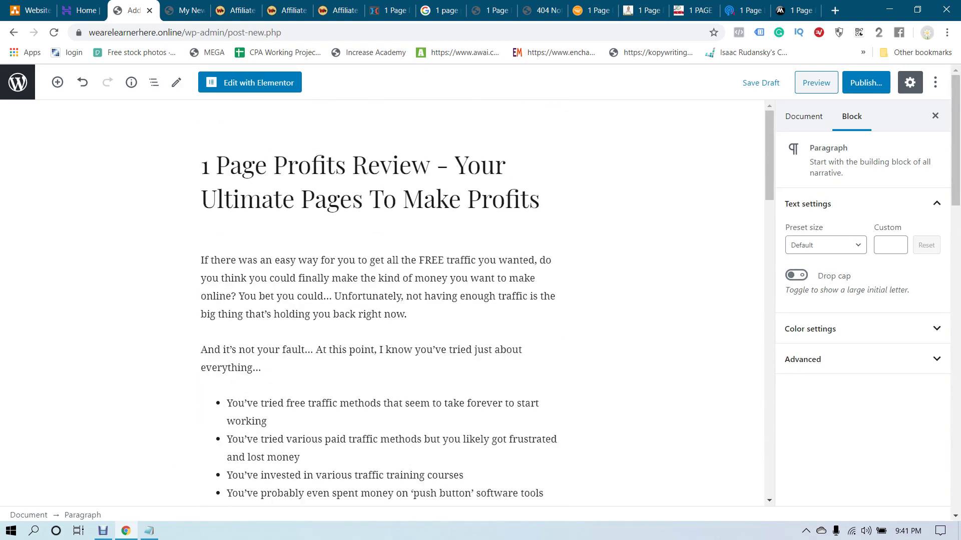
click(802, 359)
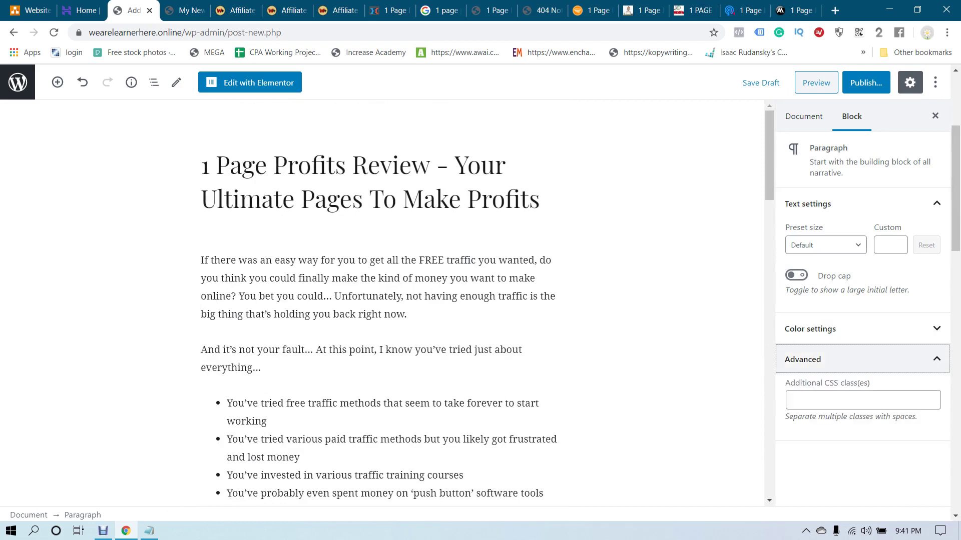
click(810, 329)
scroll(856, 300, down, 2)
scroll(856, 300, up, 2)
Publish the 1 Page Profits Review post from the Document settings and view the live post
key(shift+Tab)
key(shift+Tab)
key(shift+Tab)
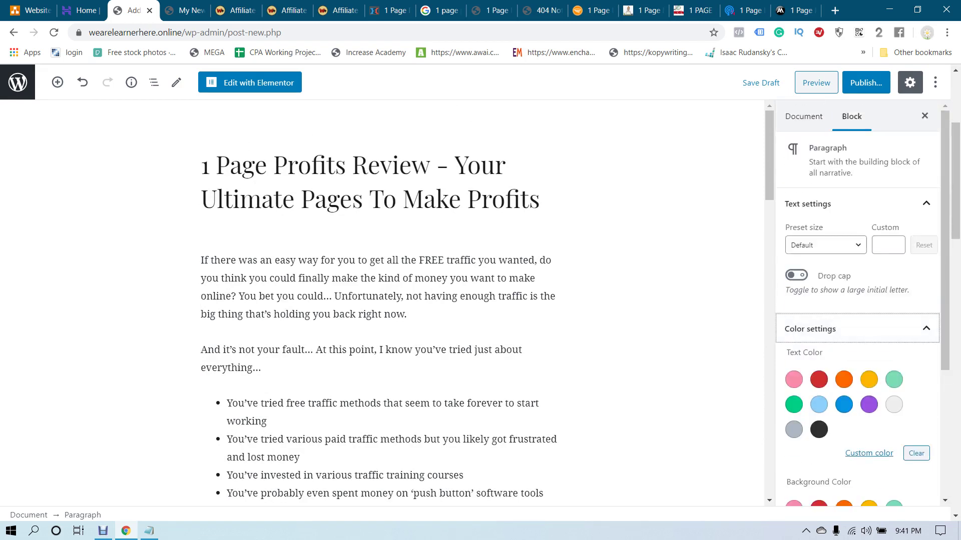
key(Return)
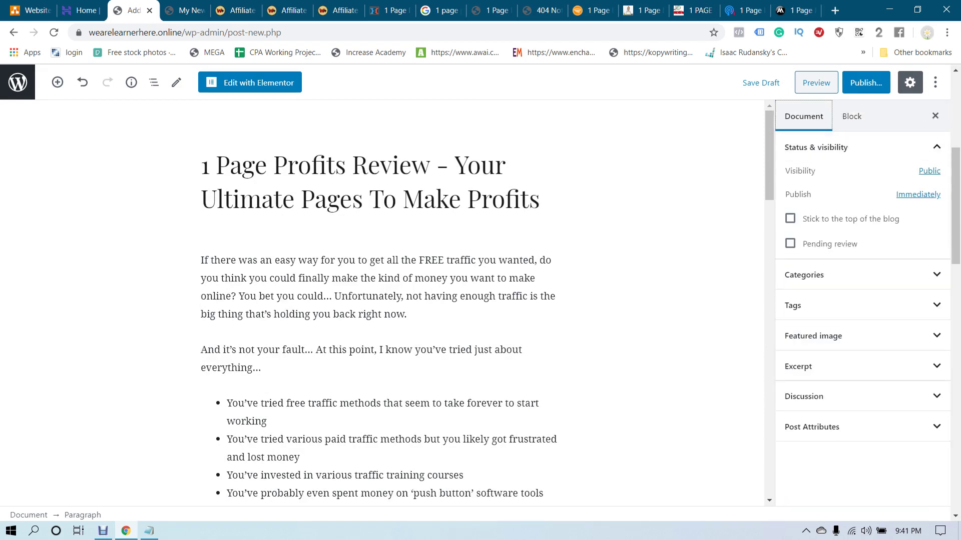
key(Return)
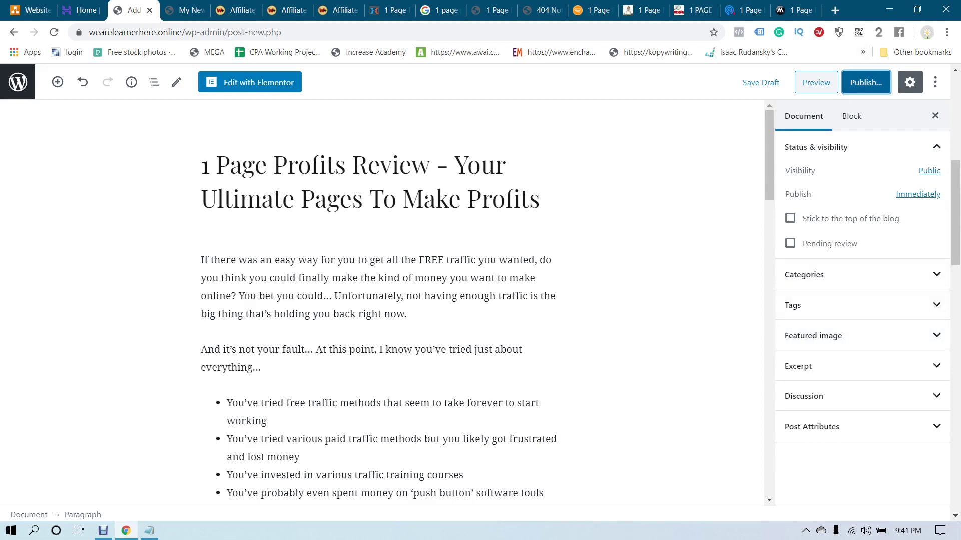
key(Return)
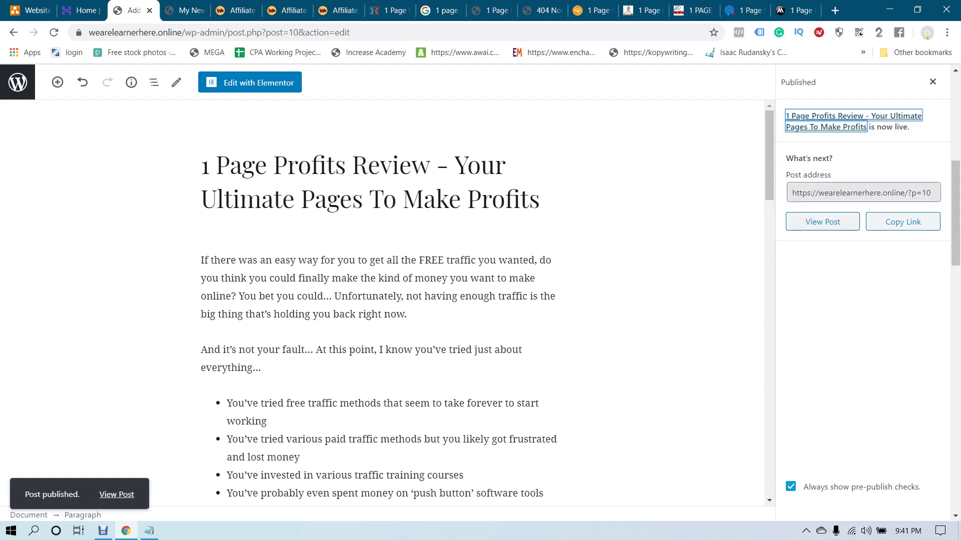
key(Tab)
key(Return)
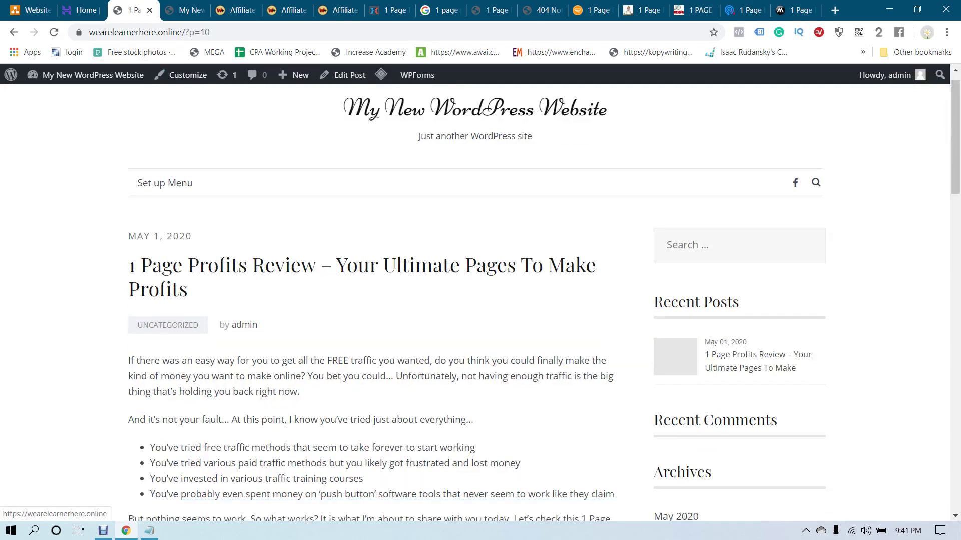
Visit the site's home page from the live post, then close it and return to the WordPress tab
scroll(375, 300, down, 3)
scroll(375, 301, up, 3)
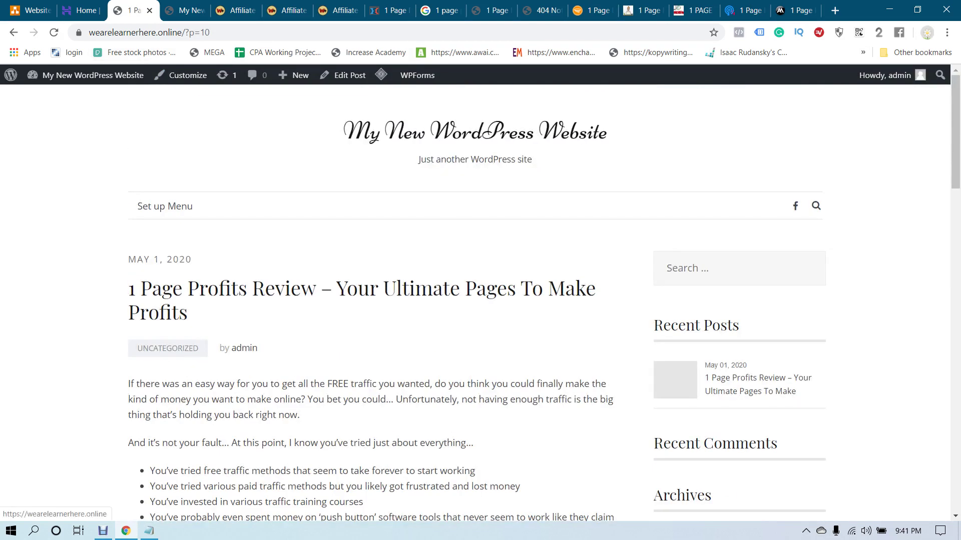
click(475, 131)
scroll(474, 131, down, 2)
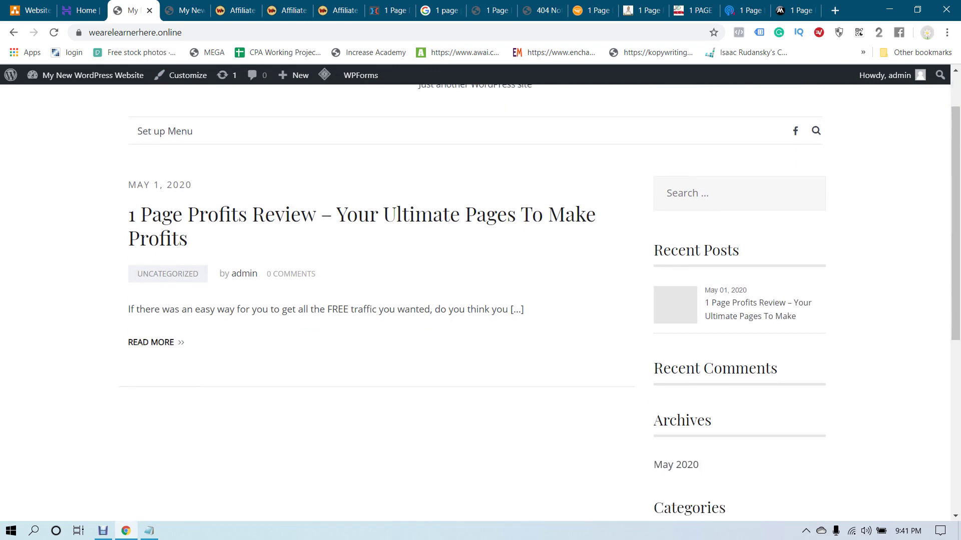
key(ctrl+w)
key(ctrl+Tab)
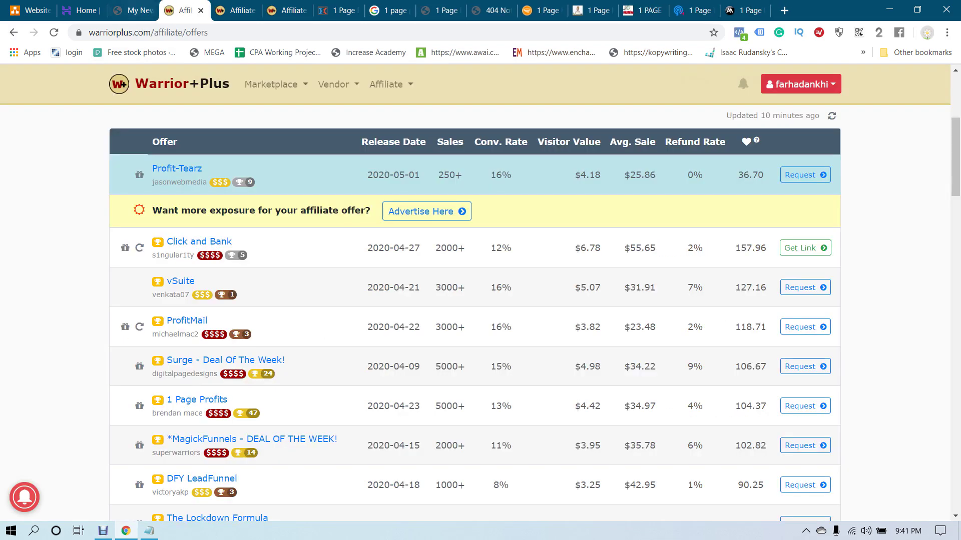
key(ctrl+2)
key(ctrl+Tab)
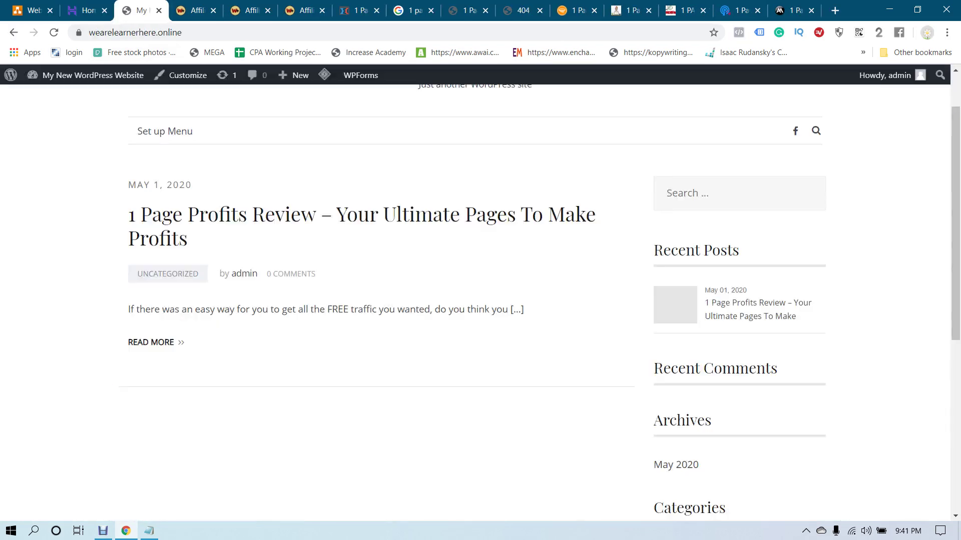
Reopen the review post from Dashboard > Posts and expand its Featured image panel
mouse_move(85, 75)
click(48, 97)
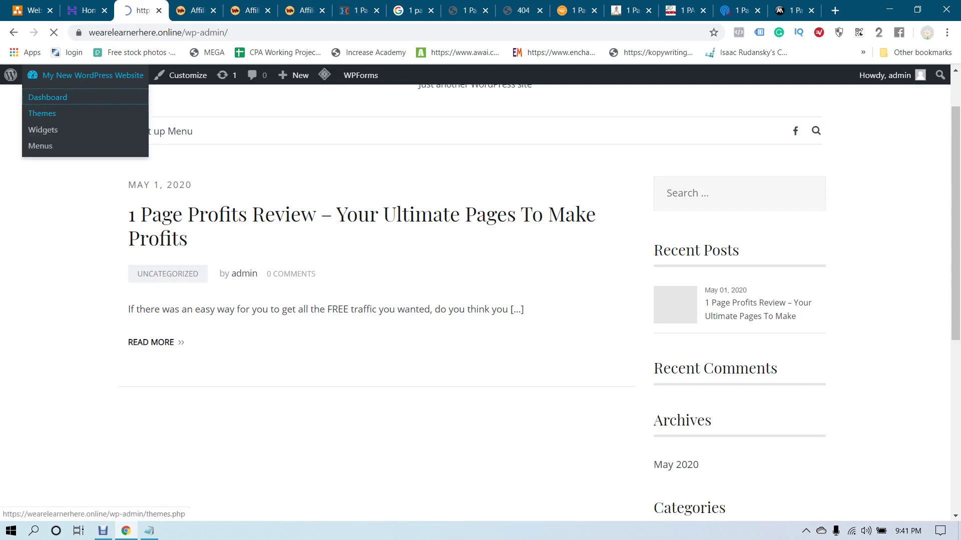
mouse_move(34, 196)
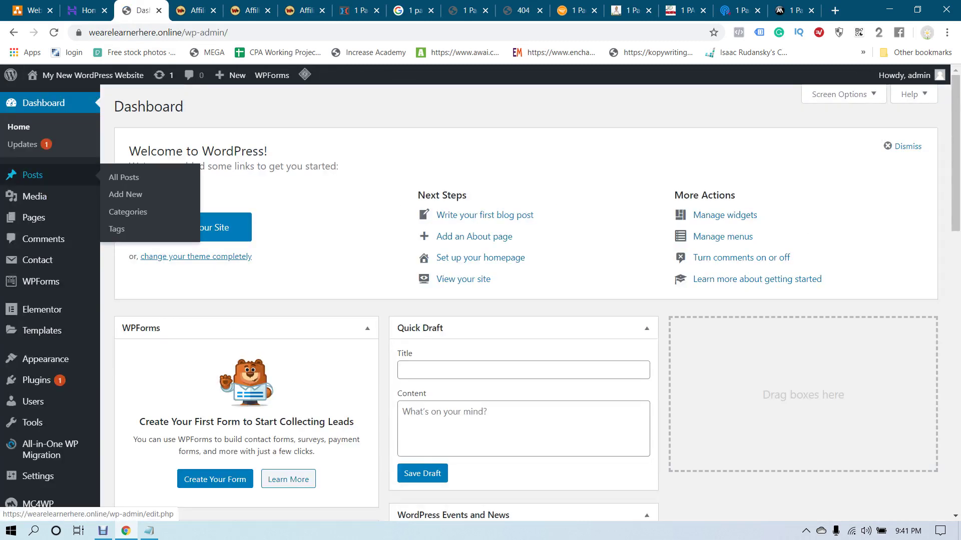
click(32, 174)
click(148, 214)
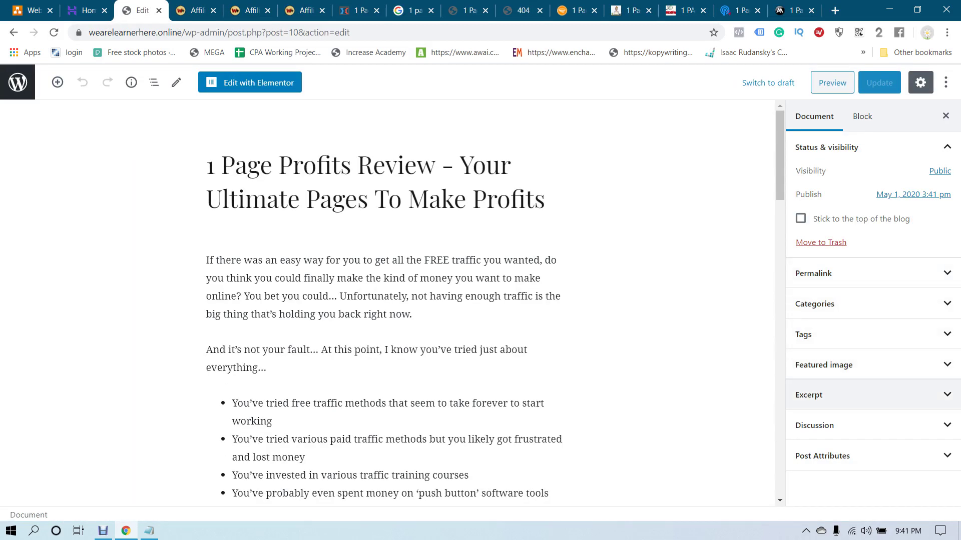
click(851, 365)
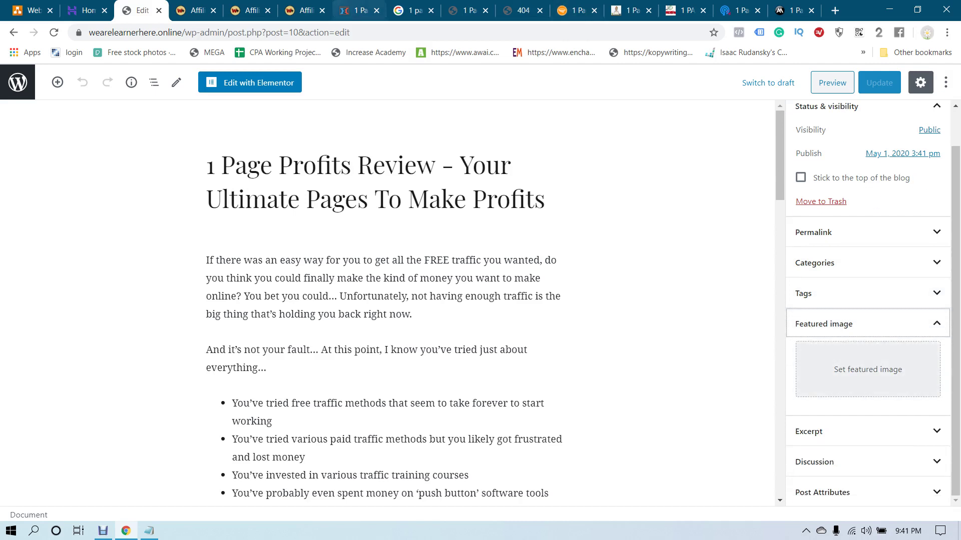
click(302, 10)
Scroll the 1 Page Profits sales page down to the affiliate earnings snapshot
click(358, 10)
scroll(480, 300, down, 10)
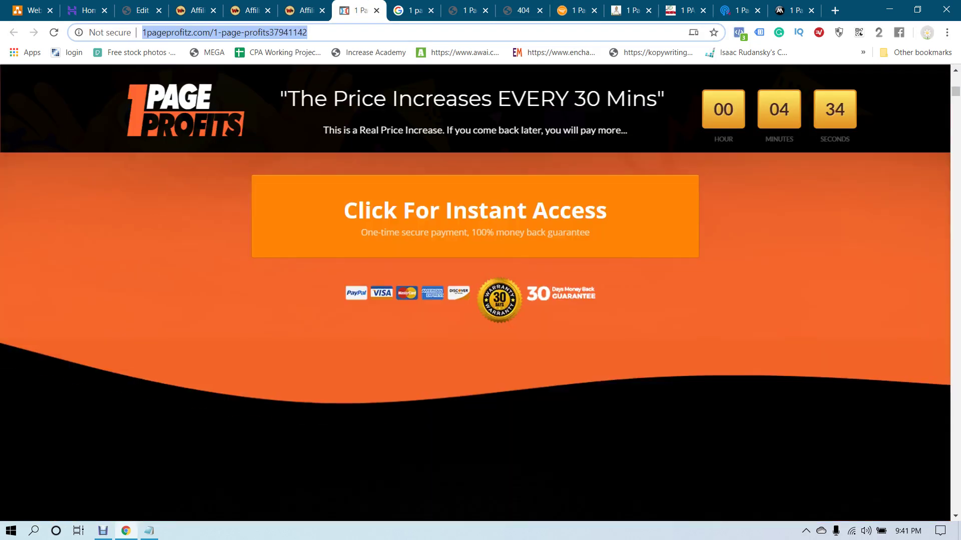
scroll(480, 300, down, 2)
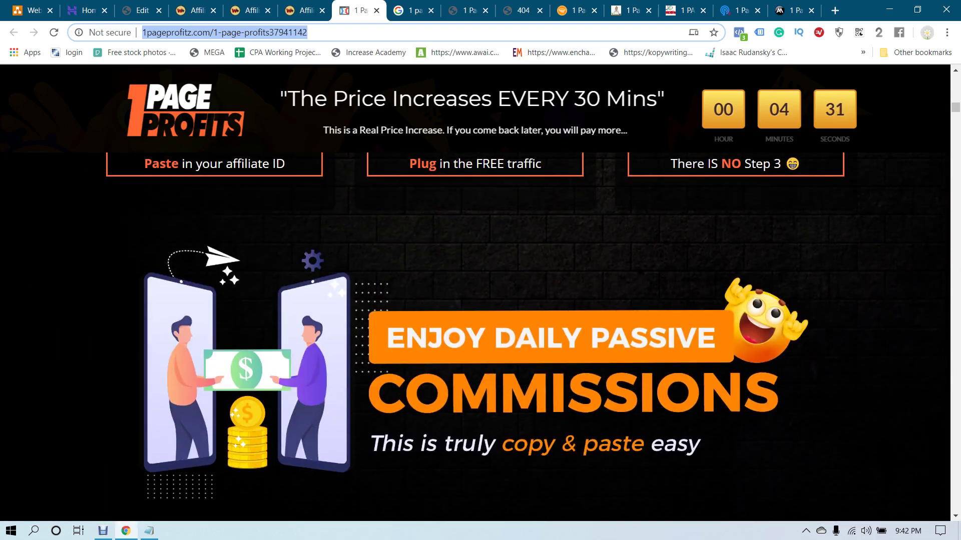
scroll(475, 325, down, 20)
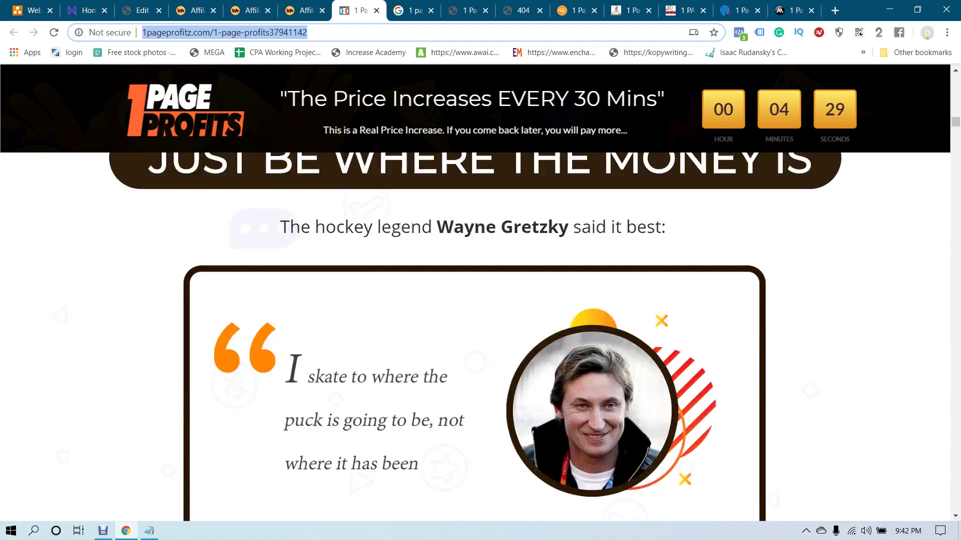
scroll(476, 300, up, 3)
scroll(475, 300, down, 20)
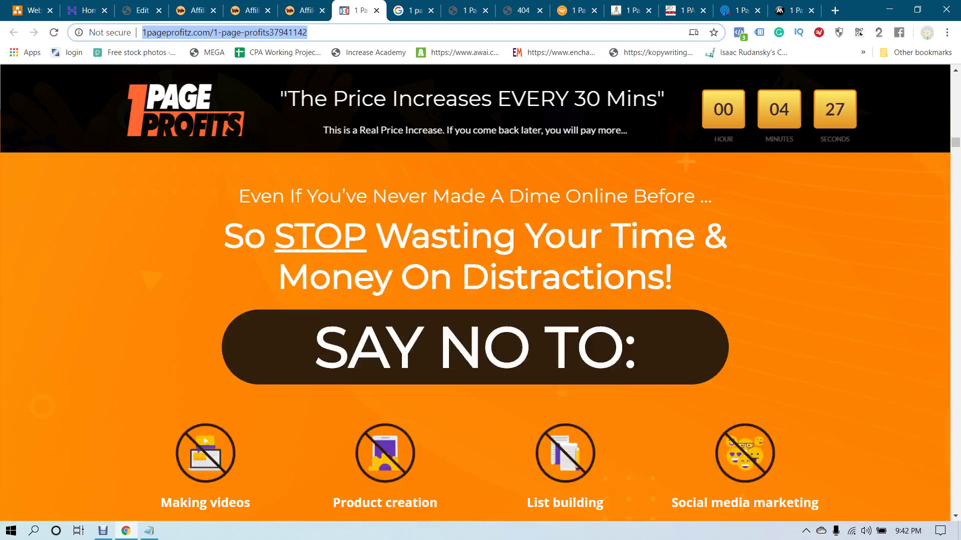
scroll(475, 300, down, 20)
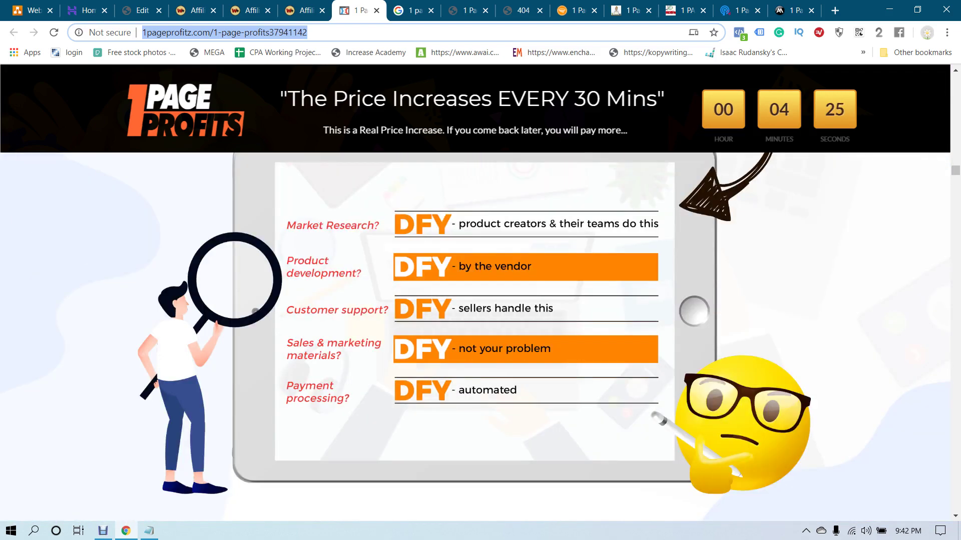
scroll(475, 301, down, 20)
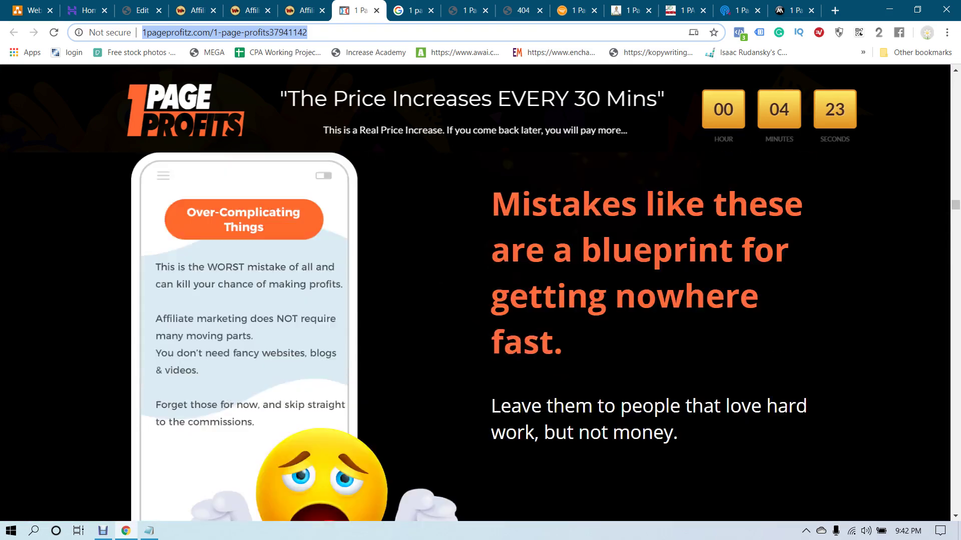
scroll(475, 300, down, 20)
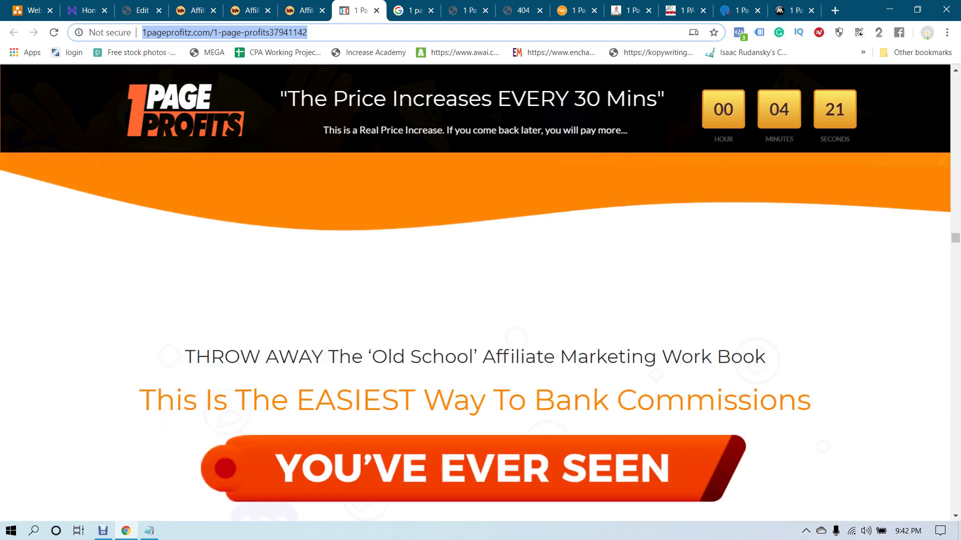
scroll(475, 300, down, 10)
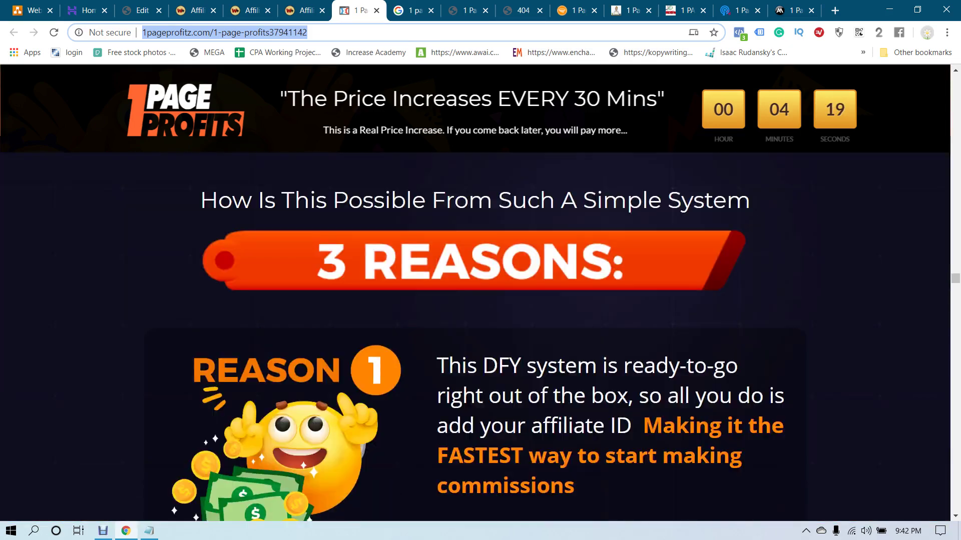
scroll(475, 300, up, 6)
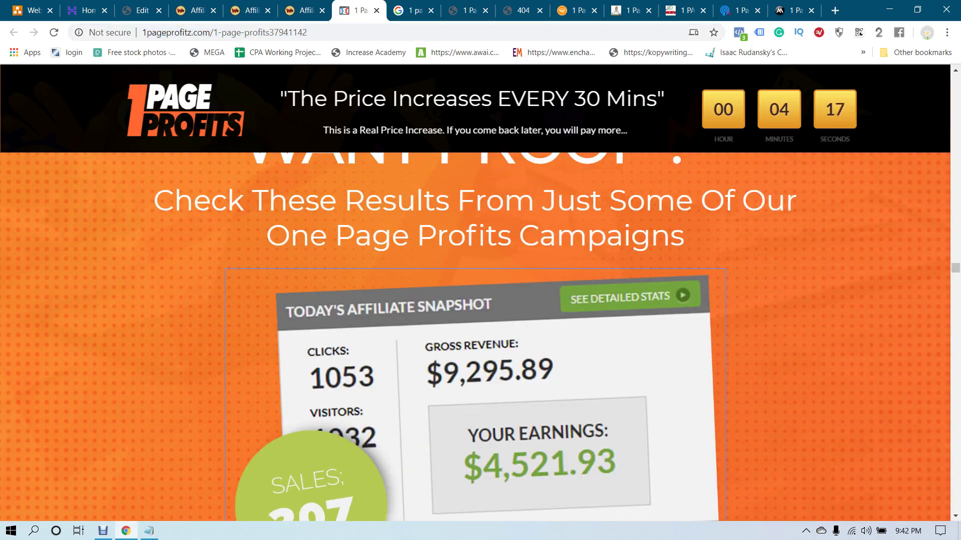
scroll(475, 335, down, 6)
scroll(658, 241, up, 4)
Save the affiliate snapshot image to the computer as laptop-proof2.png
right_click(658, 241)
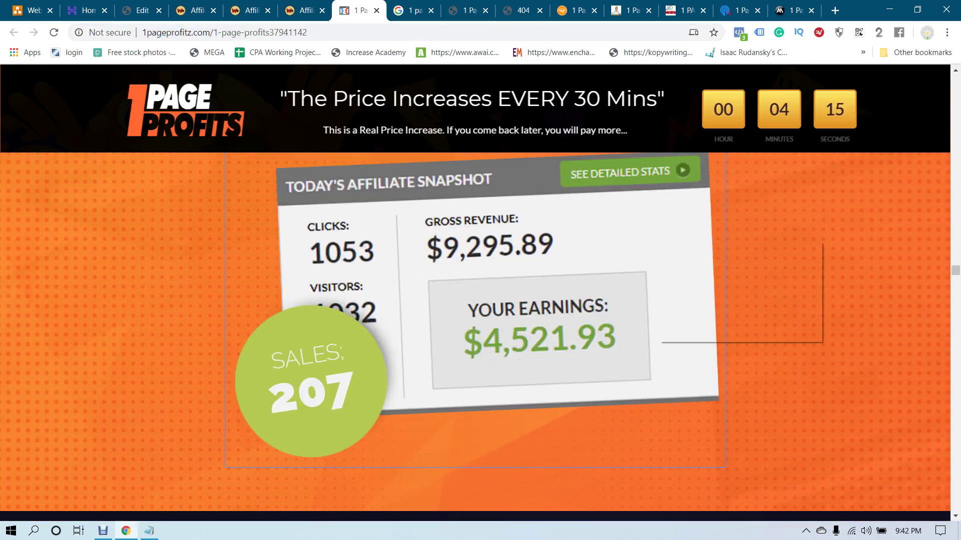
click(699, 265)
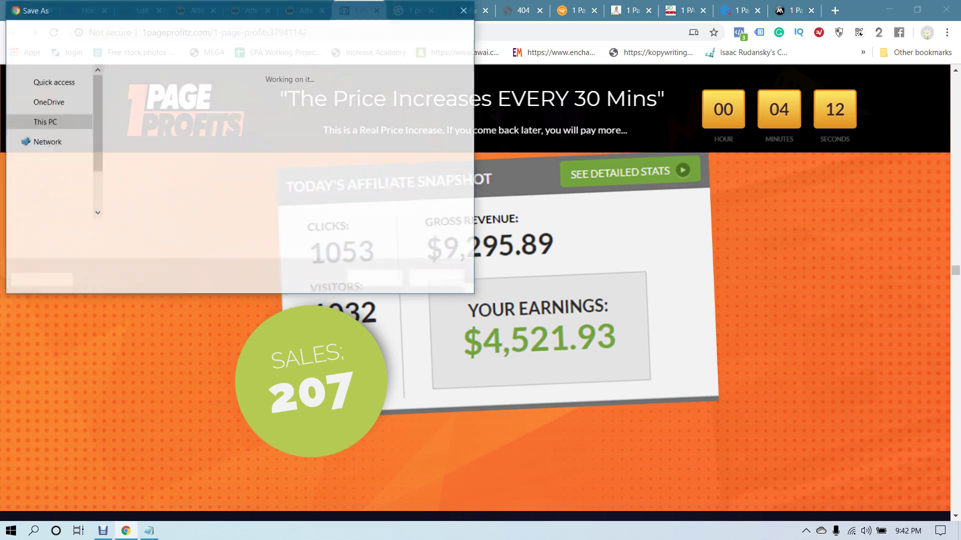
click(375, 279)
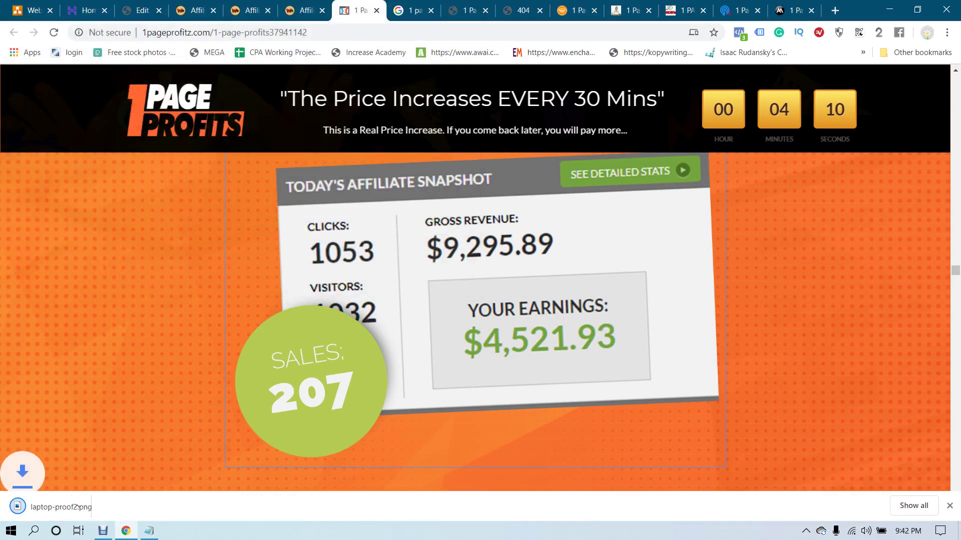
click(140, 10)
Upload laptop-proof2.png as the post's featured image and update the post
click(867, 369)
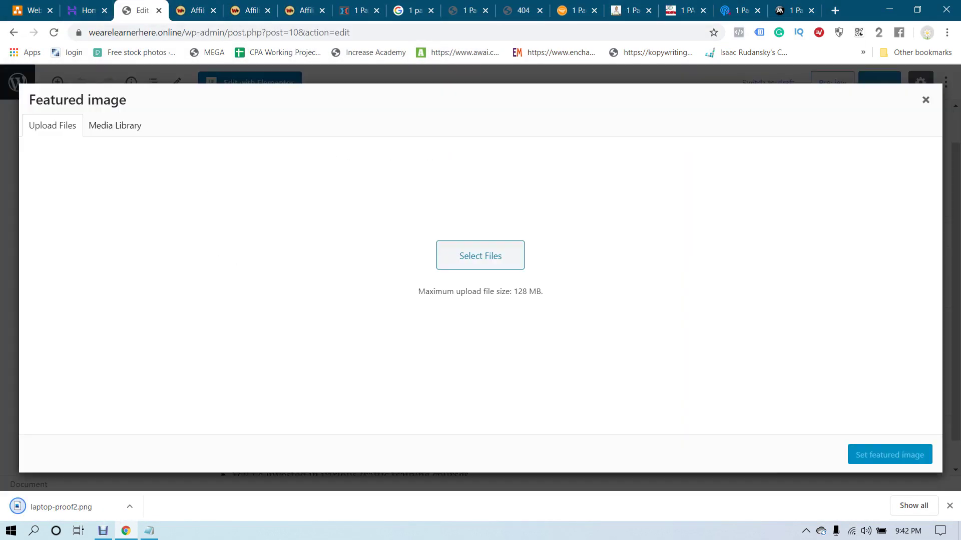
click(480, 293)
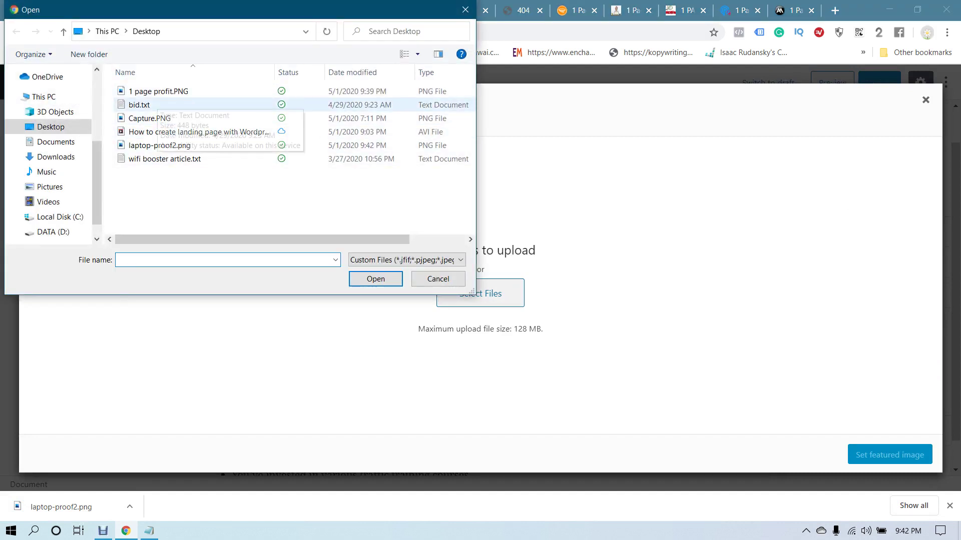
double_click(159, 145)
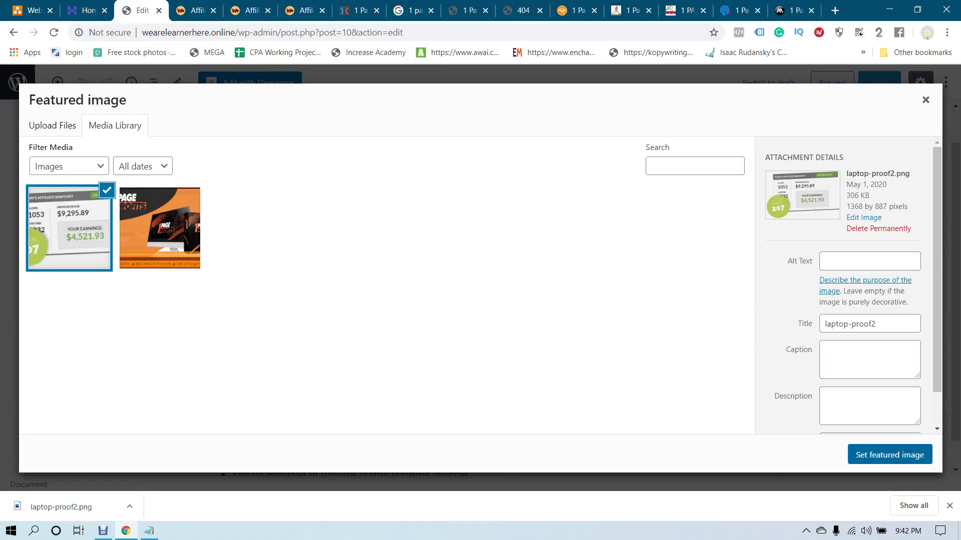
click(889, 455)
click(879, 82)
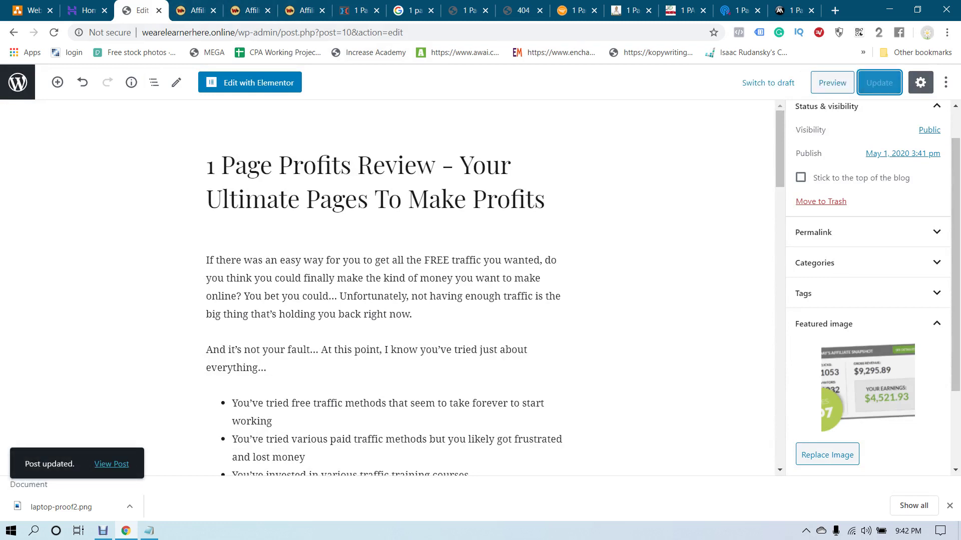
Open the live review post in a new browser tab
right_click(113, 464)
click(150, 347)
key(ctrl+Tab)
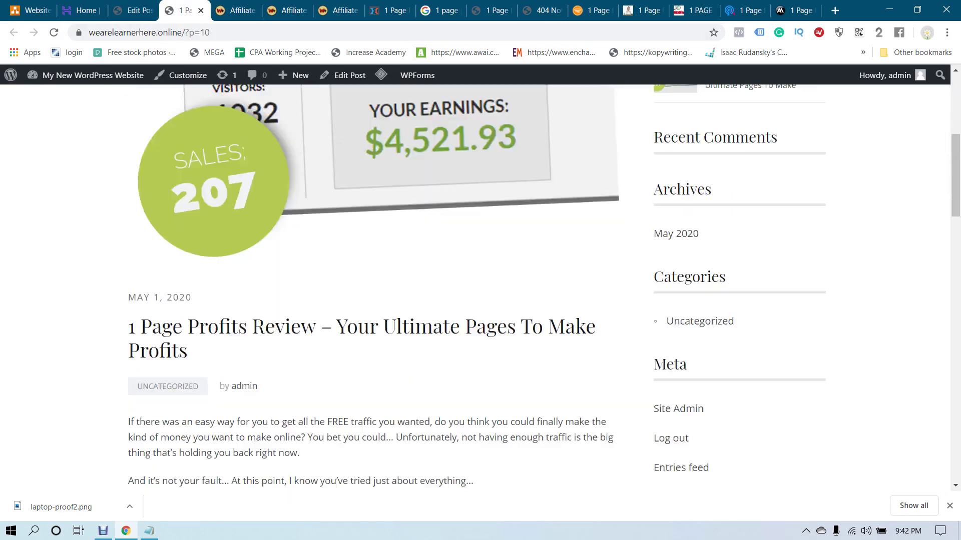
Scroll the site's home page to check the review post listed with its earnings-snapshot image
click(475, 131)
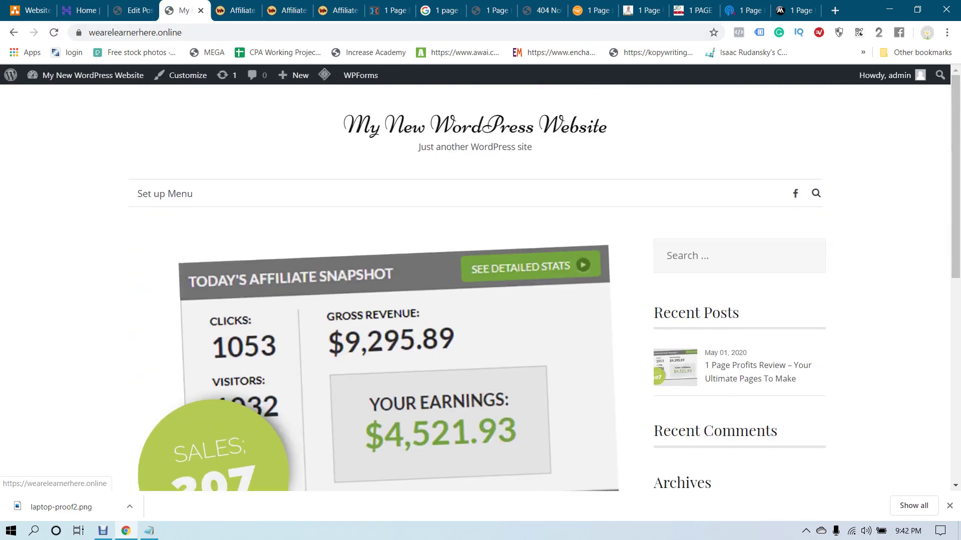
scroll(481, 285, down, 8)
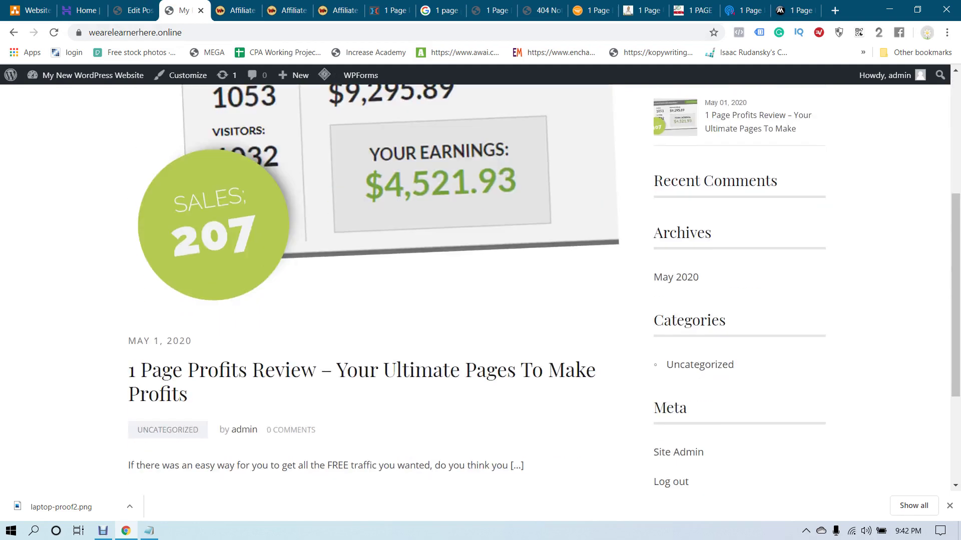
scroll(480, 286, up, 8)
scroll(480, 285, down, 3)
scroll(481, 285, up, 3)
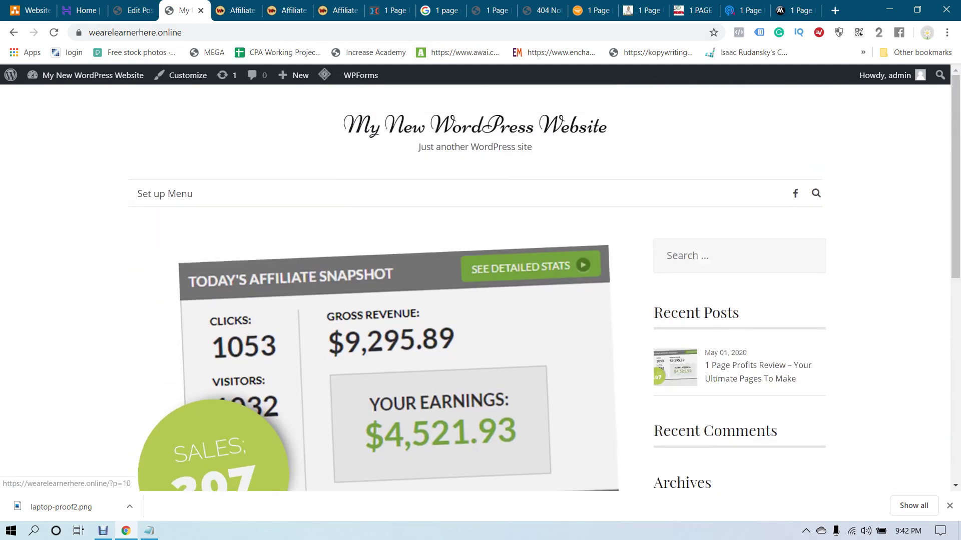
scroll(481, 285, down, 6)
scroll(480, 285, up, 6)
scroll(480, 286, down, 3)
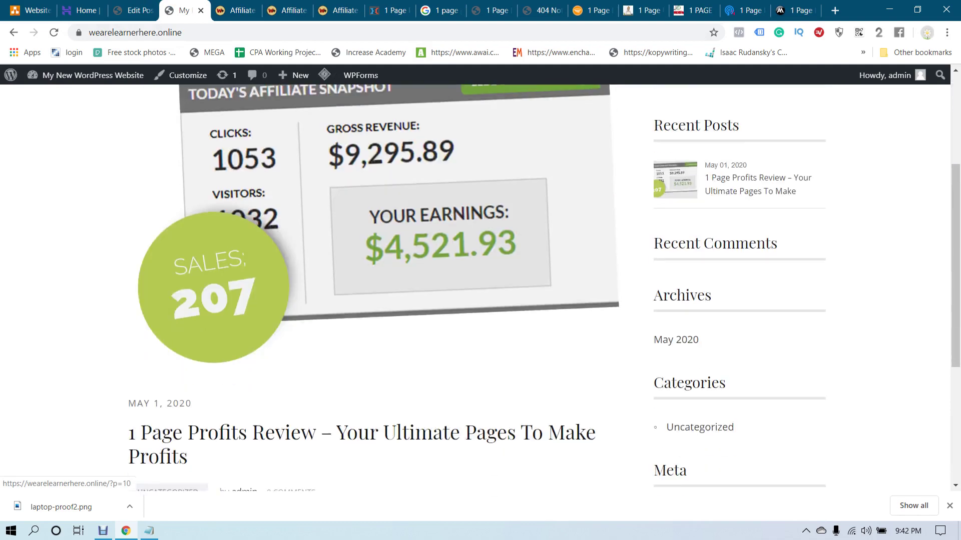
scroll(481, 285, up, 3)
scroll(480, 285, down, 7)
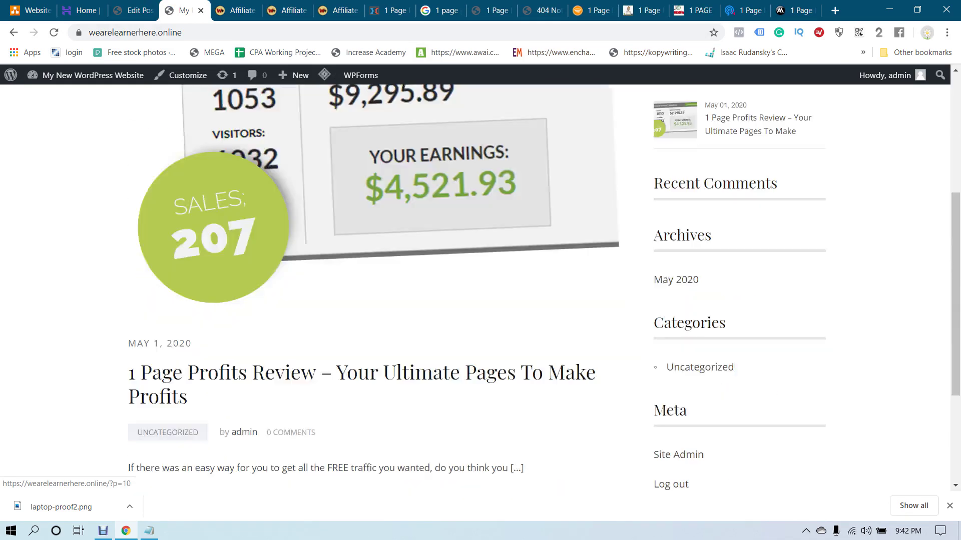
scroll(480, 285, up, 6)
scroll(481, 286, down, 7)
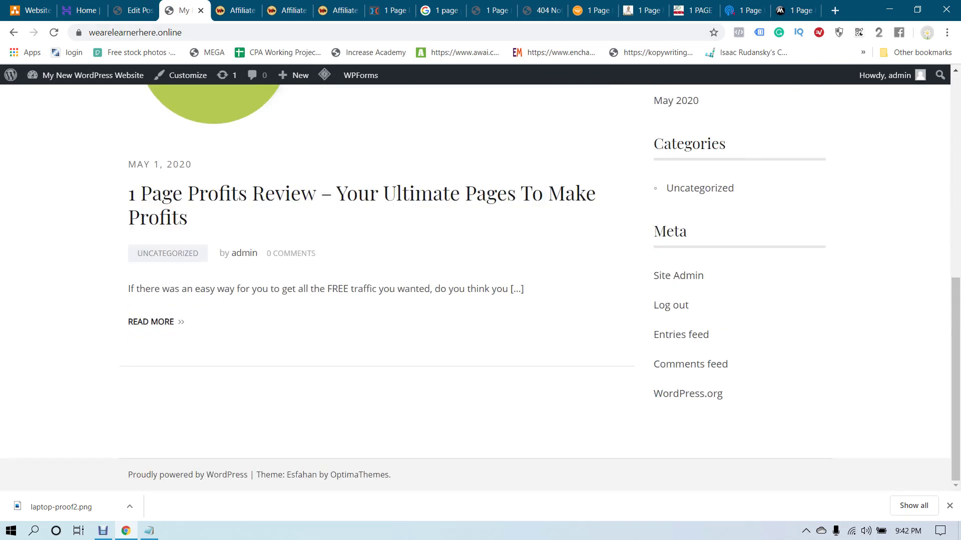
scroll(480, 285, up, 5)
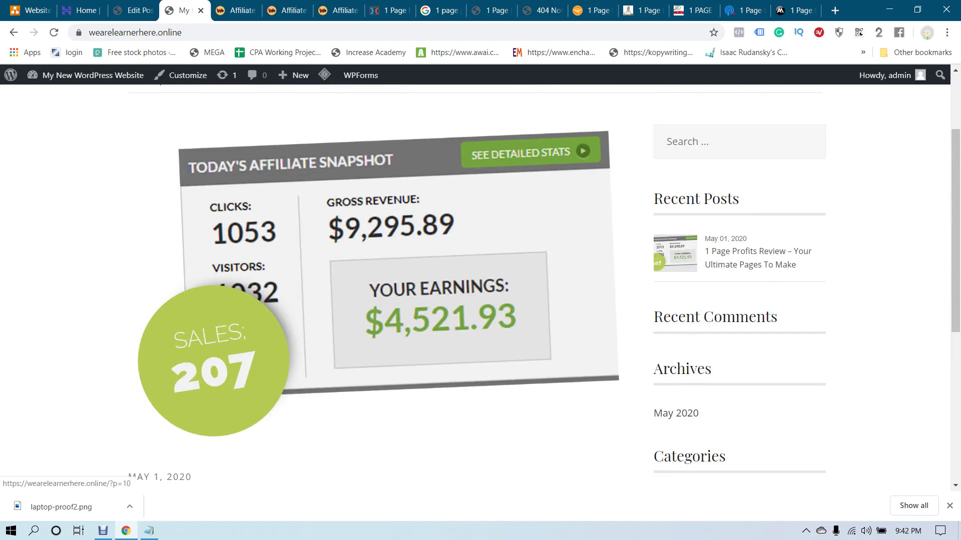
scroll(480, 285, down, 5)
scroll(480, 285, up, 8)
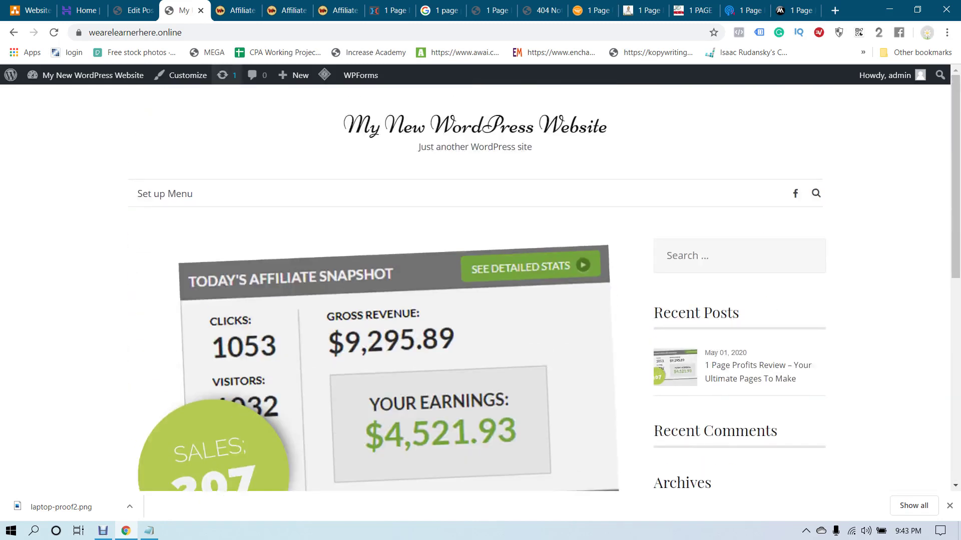
click(238, 10)
key(ctrl+Tab)
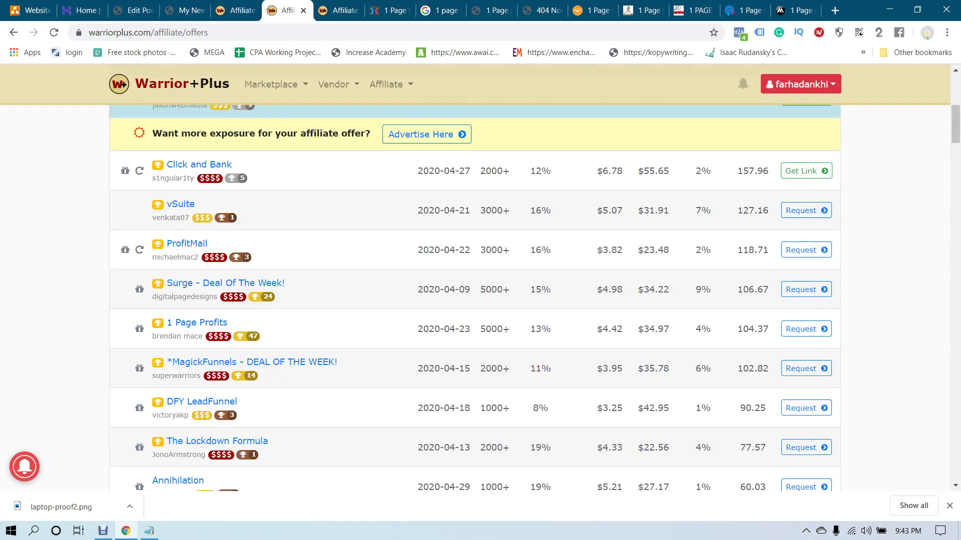
Close the duplicate Warrior+Plus offers tab and all leftover 1 Page Profits review tabs
key(ctrl+Tab)
click(288, 10)
scroll(480, 300, up, 5)
key(ctrl+shift+Tab)
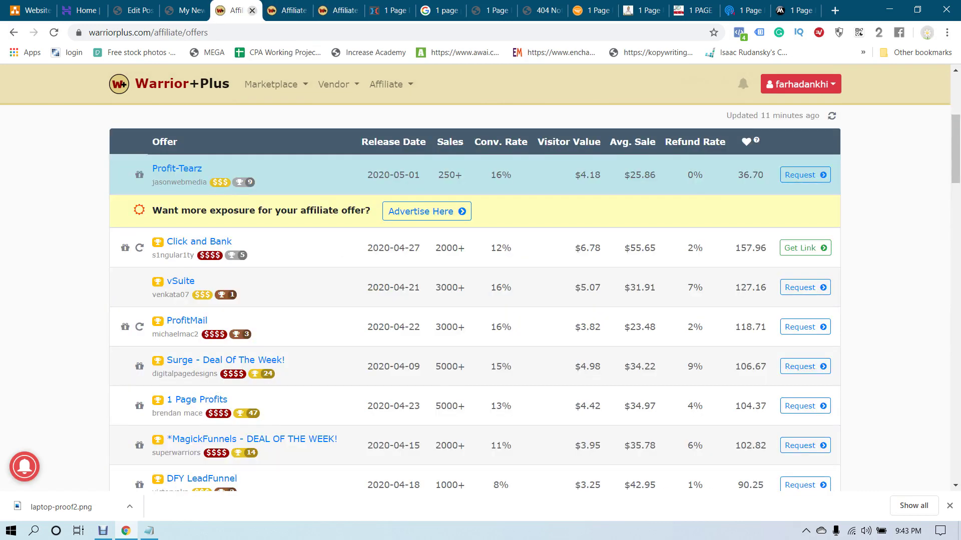
click(253, 10)
key(ctrl+Tab)
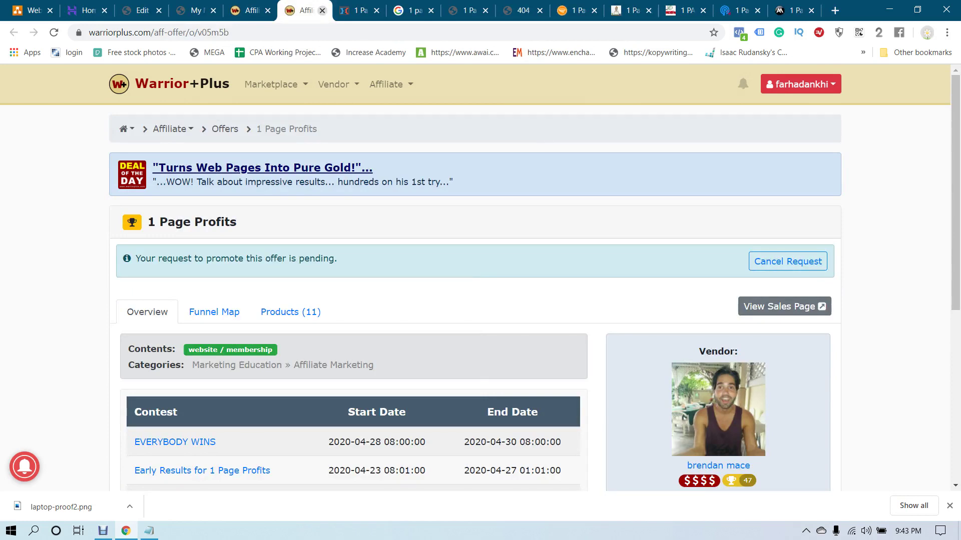
click(322, 10)
click(322, 10)
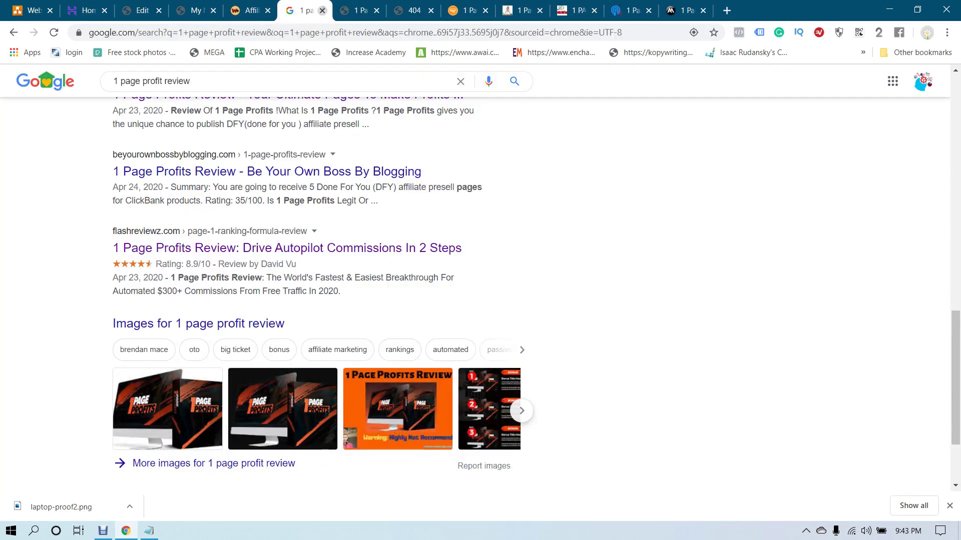
click(322, 10)
click(323, 10)
click(322, 10)
click(322, 10)
click(322, 10)
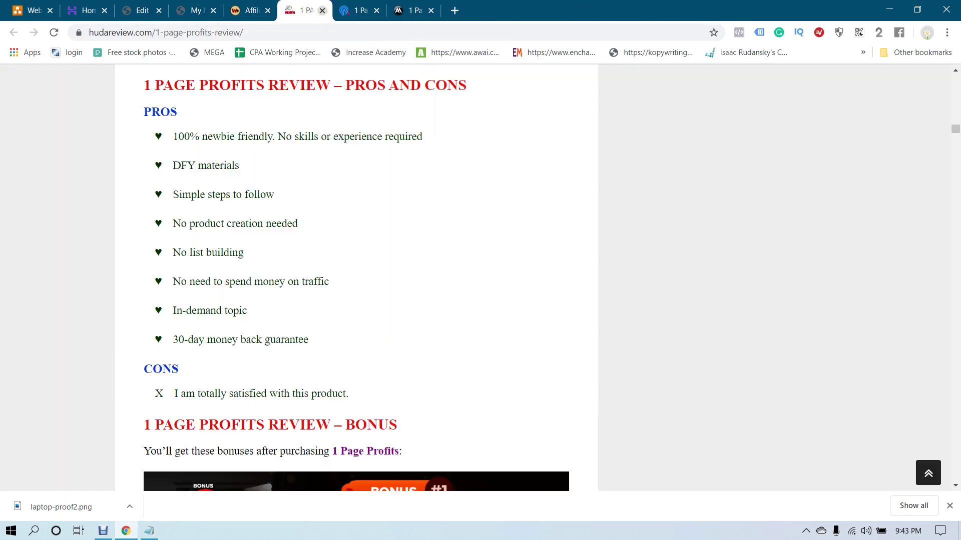
click(322, 10)
click(322, 10)
click(323, 10)
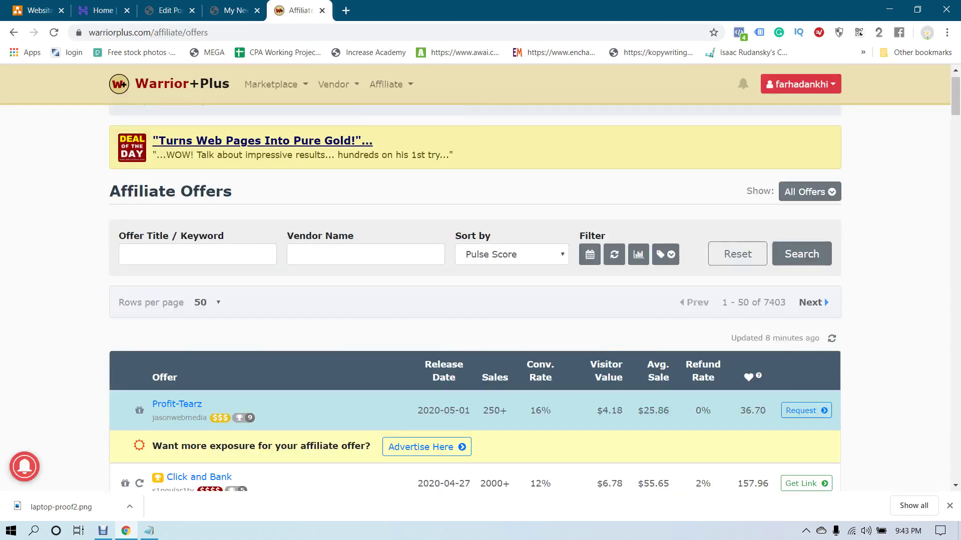
Open the *MagickFunnels - DEAL OF THE WEEK! offer in a new tab and switch to it
scroll(475, 300, down, 5)
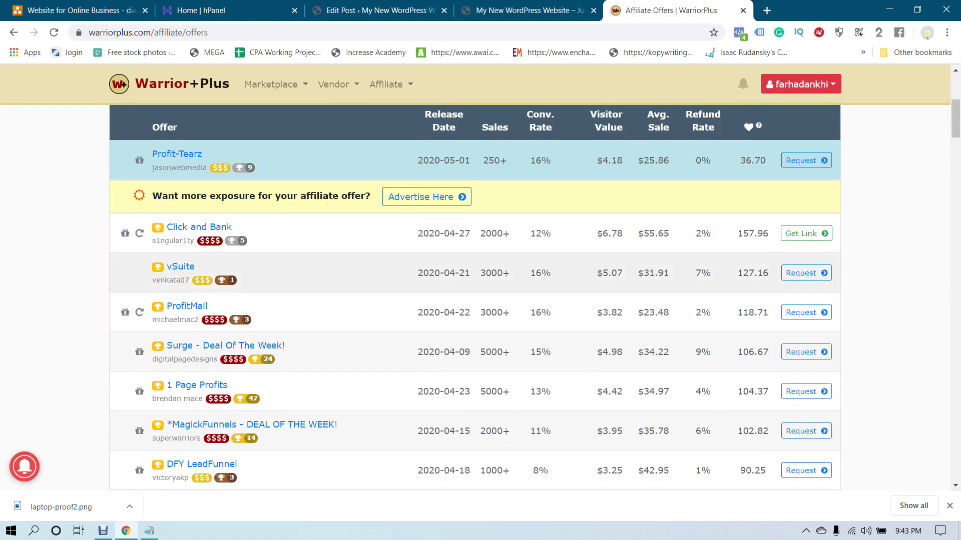
scroll(475, 301, down, 1)
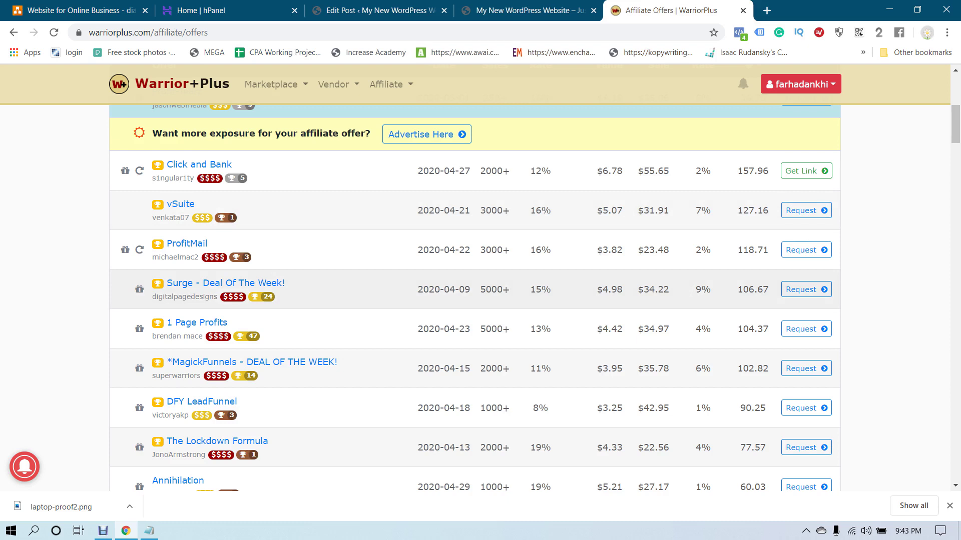
scroll(475, 300, down, 2)
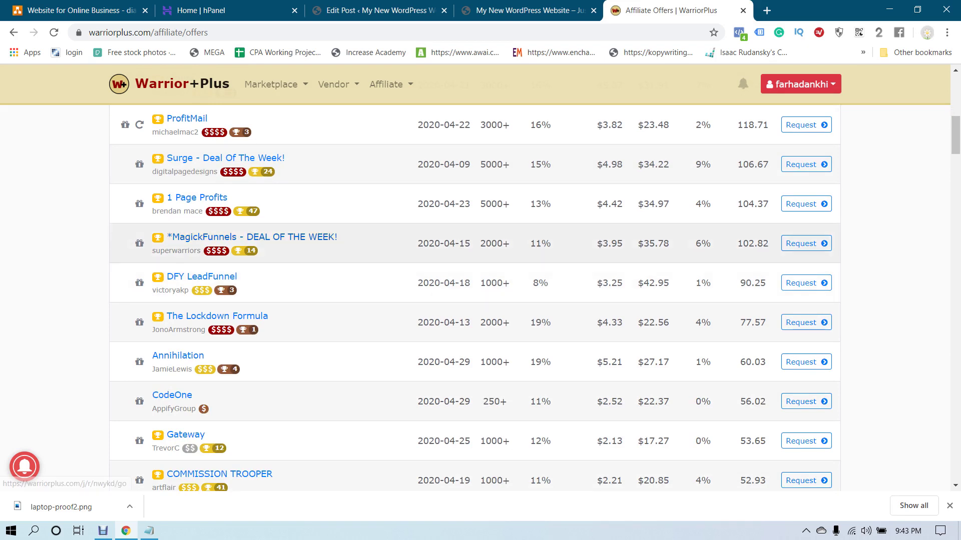
right_click(270, 236)
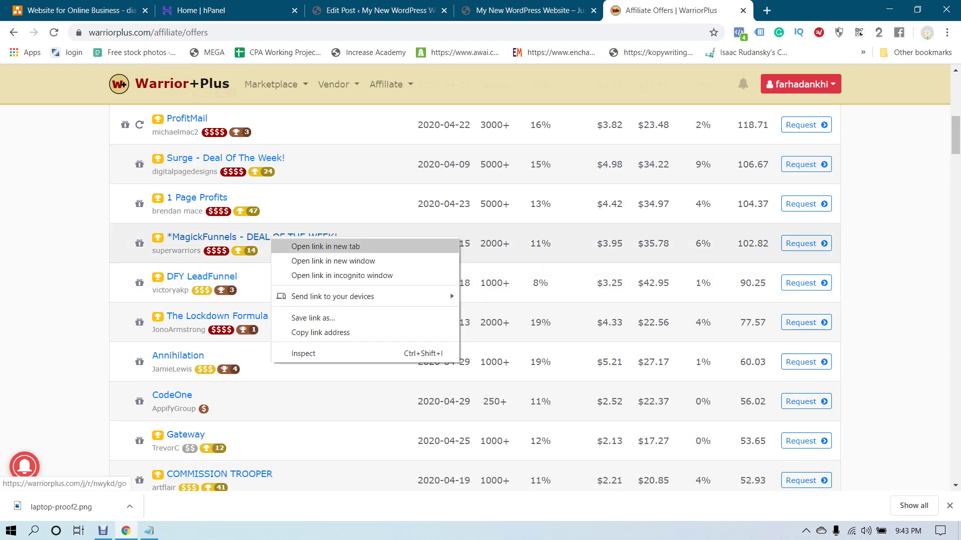
click(301, 246)
click(949, 506)
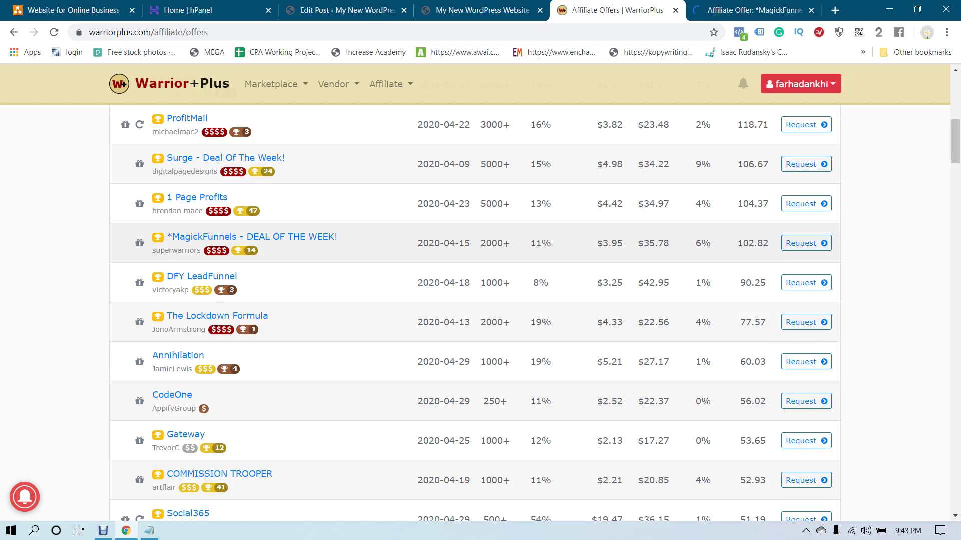
scroll(475, 310, up, 3)
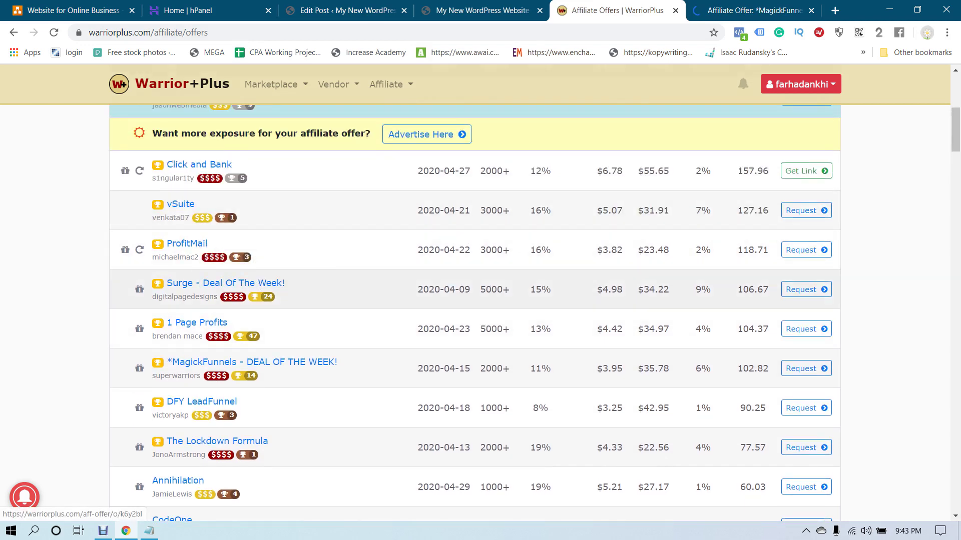
scroll(476, 310, down, 1)
scroll(194, 171, down, 7)
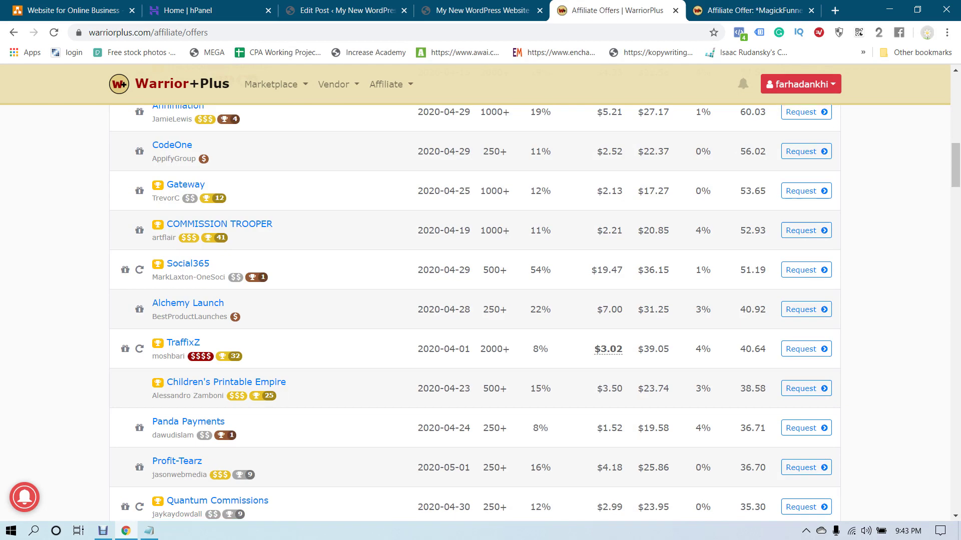
scroll(195, 172, up, 2)
scroll(474, 314, down, 10)
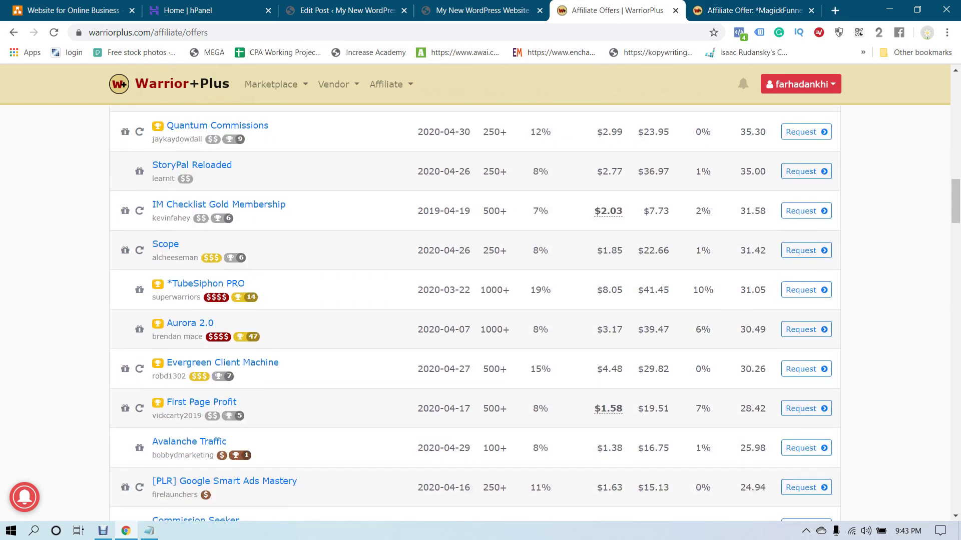
scroll(796, 278, up, 7)
key(ctrl+Tab)
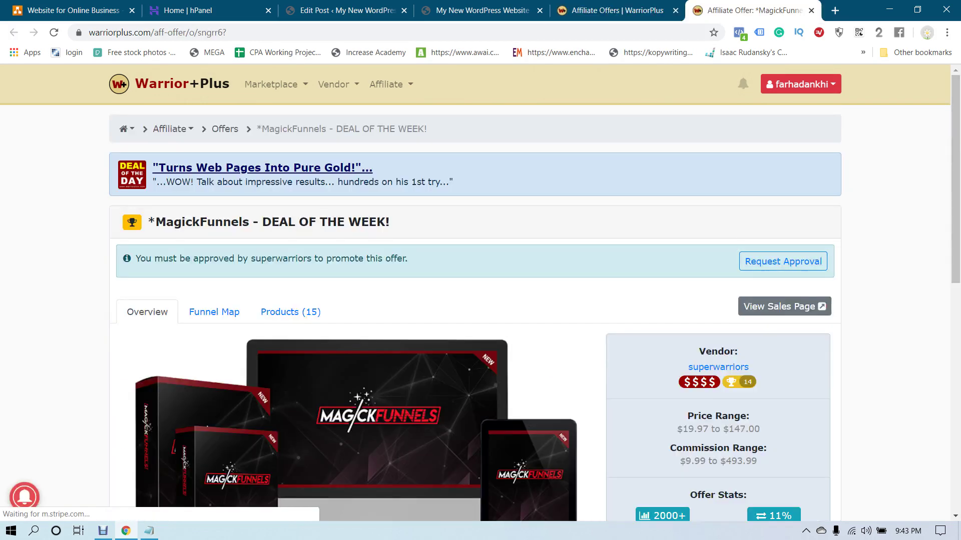
Request approval to promote MagickFunnels with the note 'I would like to write some quality'
scroll(796, 273, down, 4)
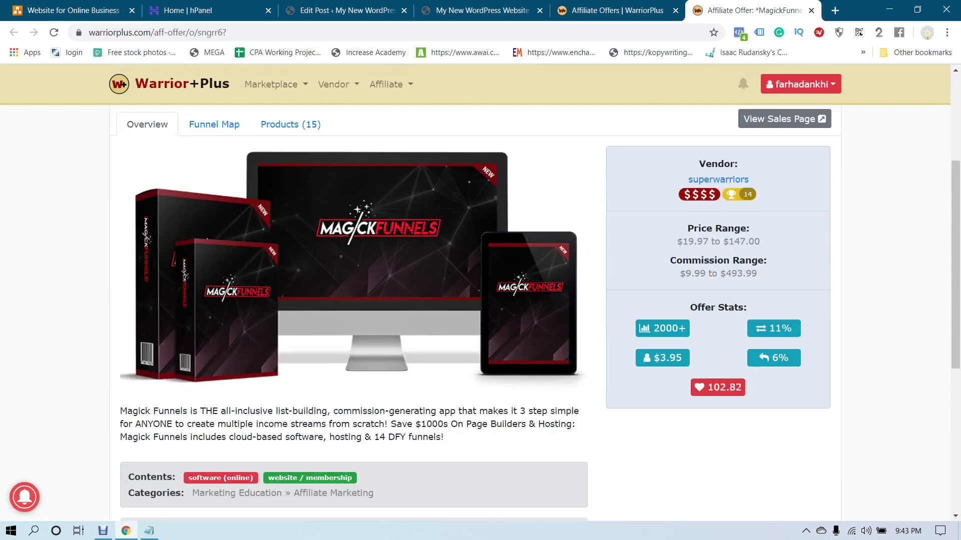
triple_click(718, 274)
scroll(540, 313, down, 3)
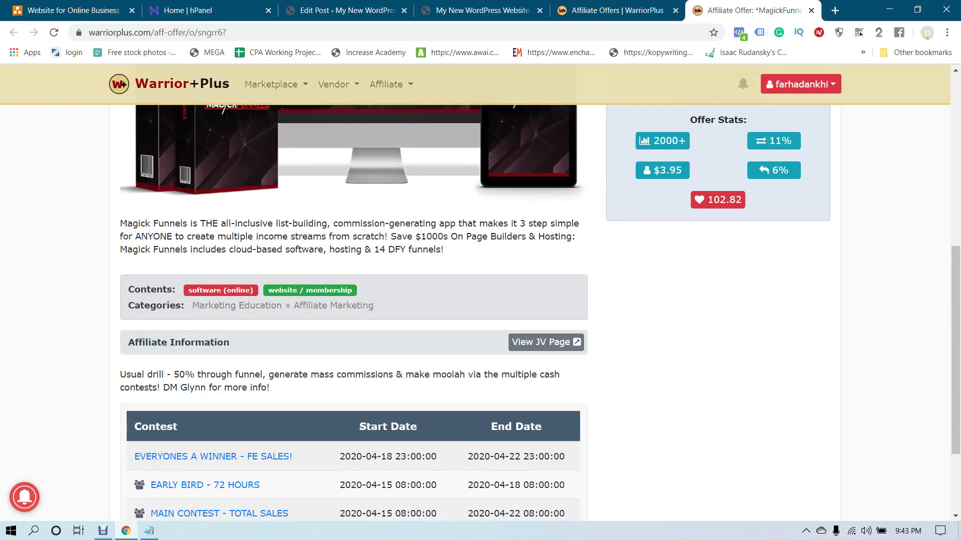
scroll(540, 312, up, 2)
scroll(541, 313, up, 4)
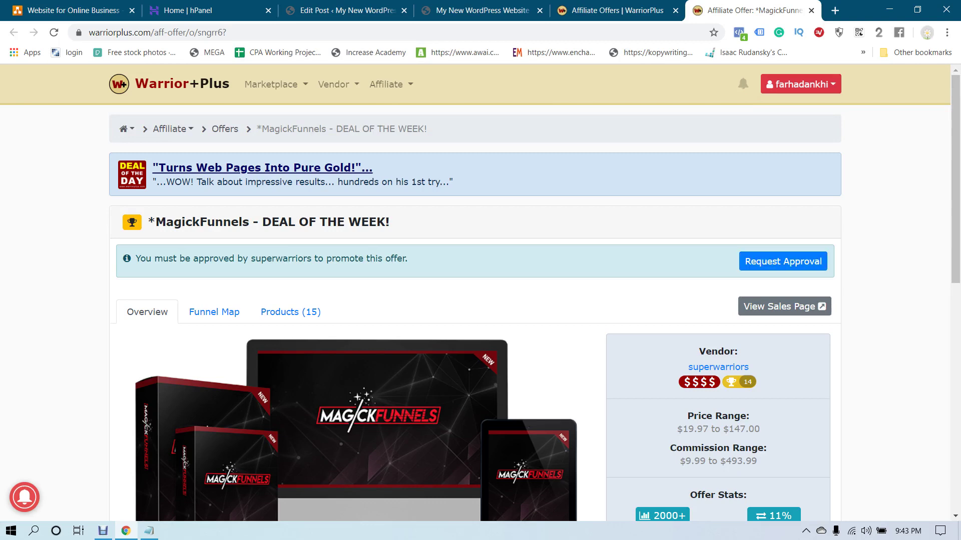
click(783, 261)
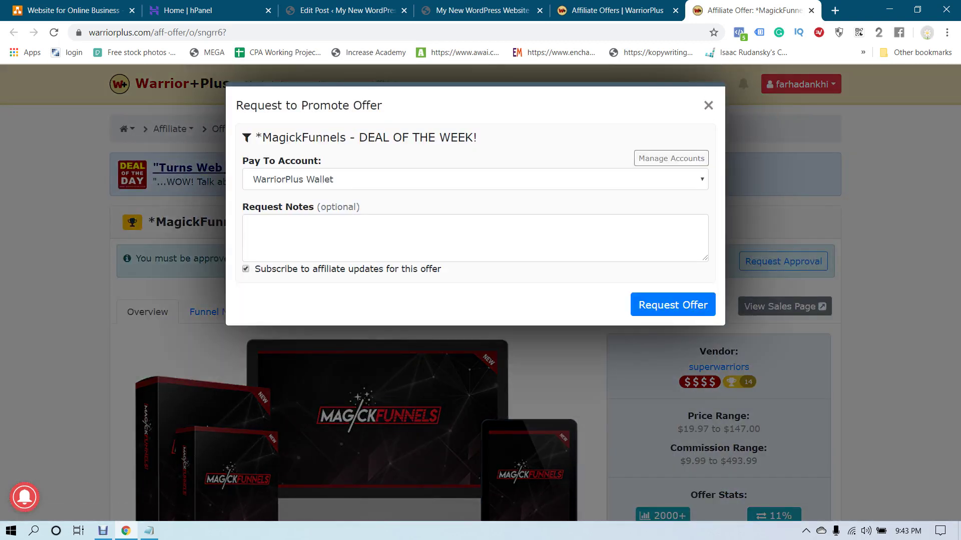
click(251, 225)
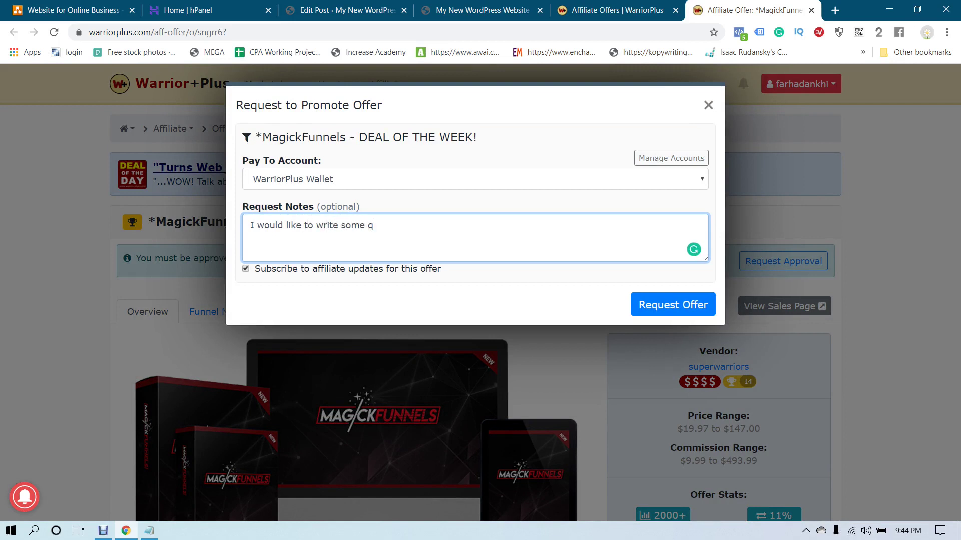
text(I would like to write some quality review content for your product, pls approve my application.)
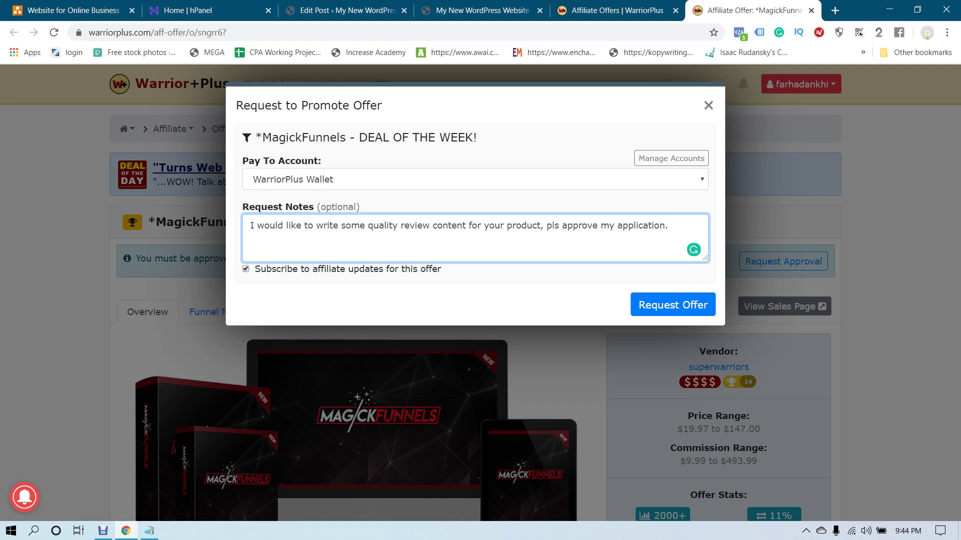
click(672, 304)
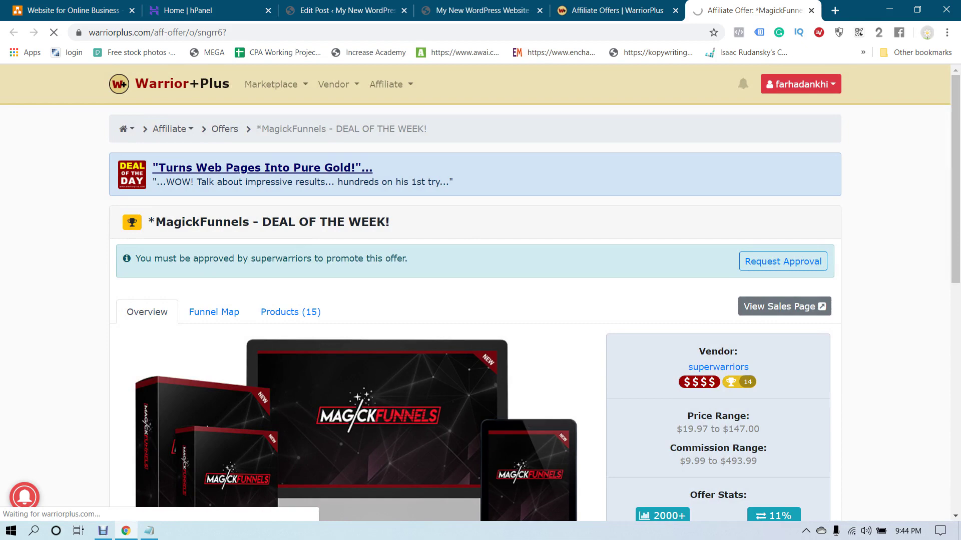
Copy 'MagickFunnels' from the offer title and open a fresh browser tab
scroll(534, 298, down, 1)
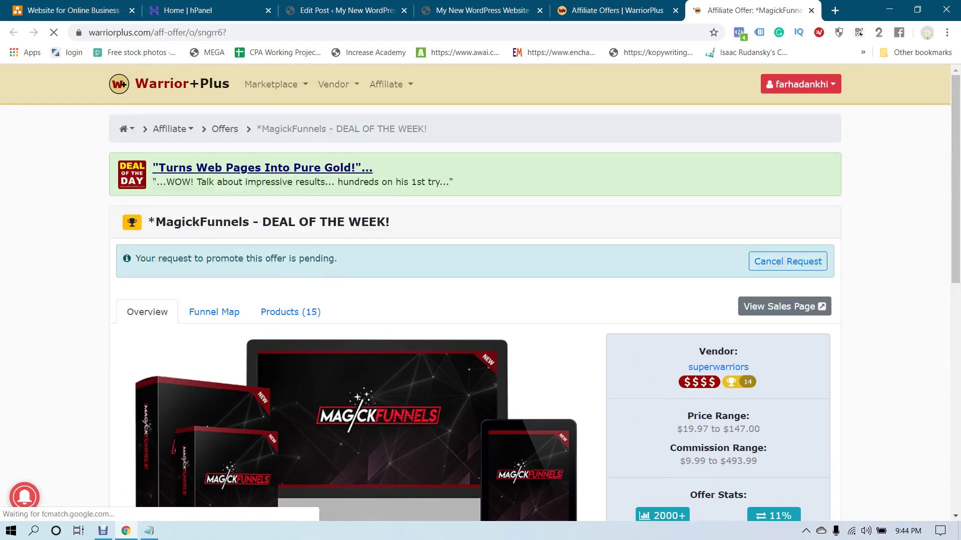
drag(156, 223, 249, 222)
right_click(237, 225)
click(252, 235)
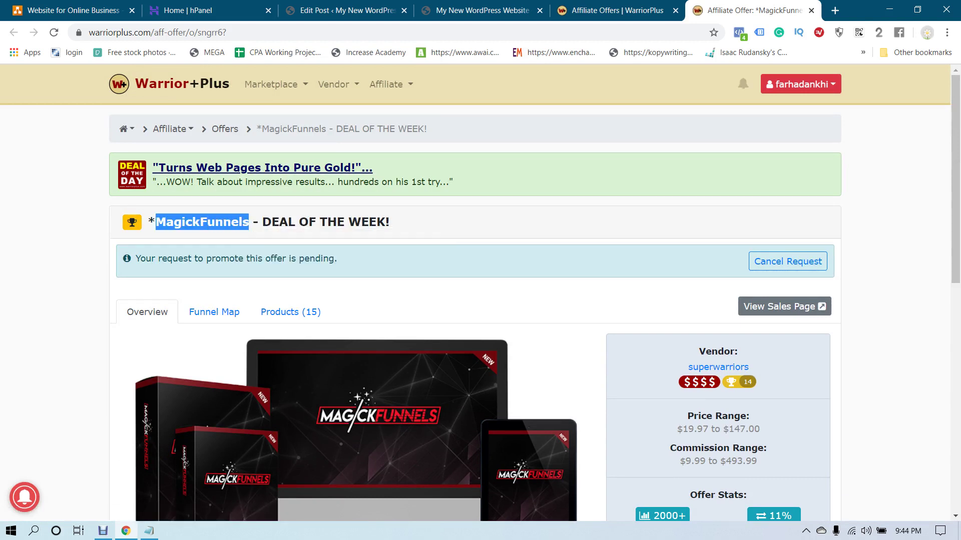
key(ctrl+t)
Search Google for 'magic funnels reviews' and open six review results in background tabs
key(ctrl+v)
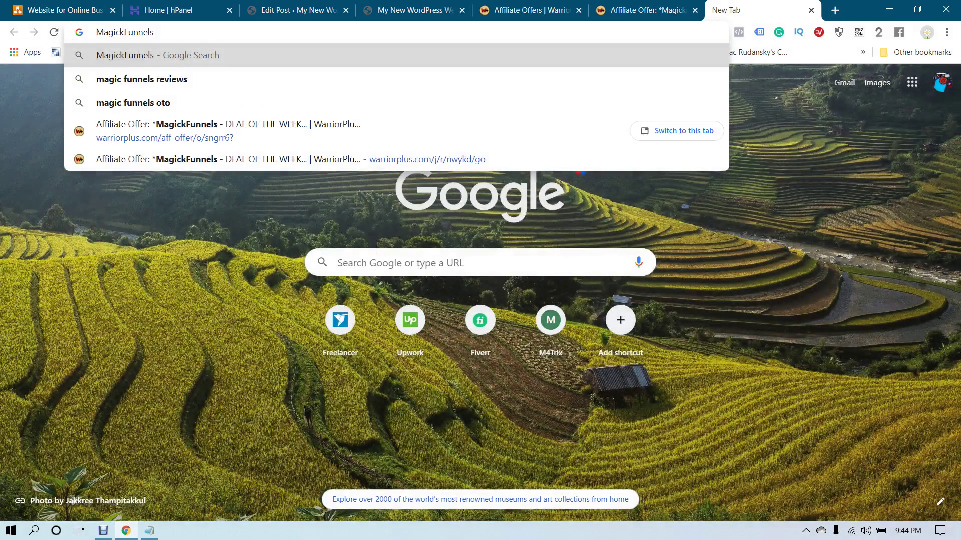
key(Down)
key(Return)
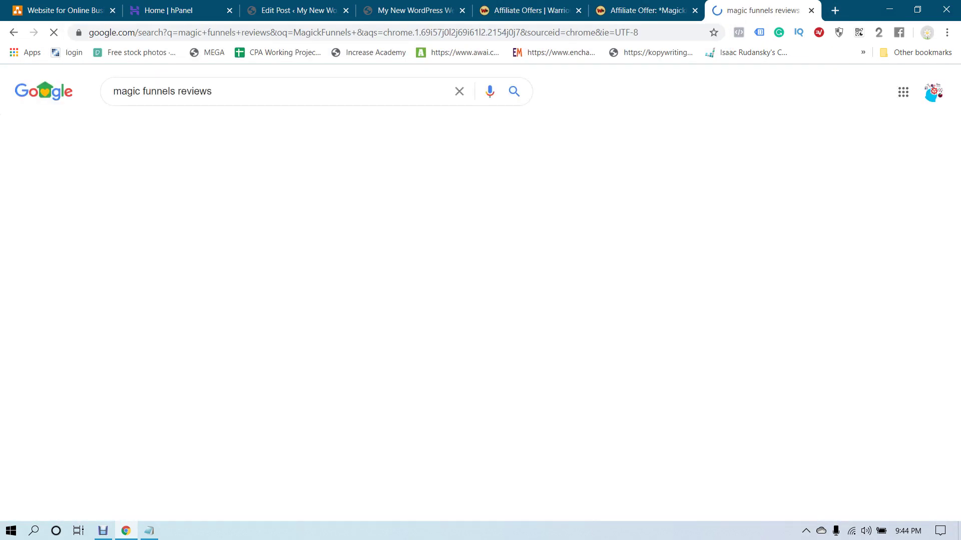
scroll(133, 103, down, 5)
ctrl+click(211, 247)
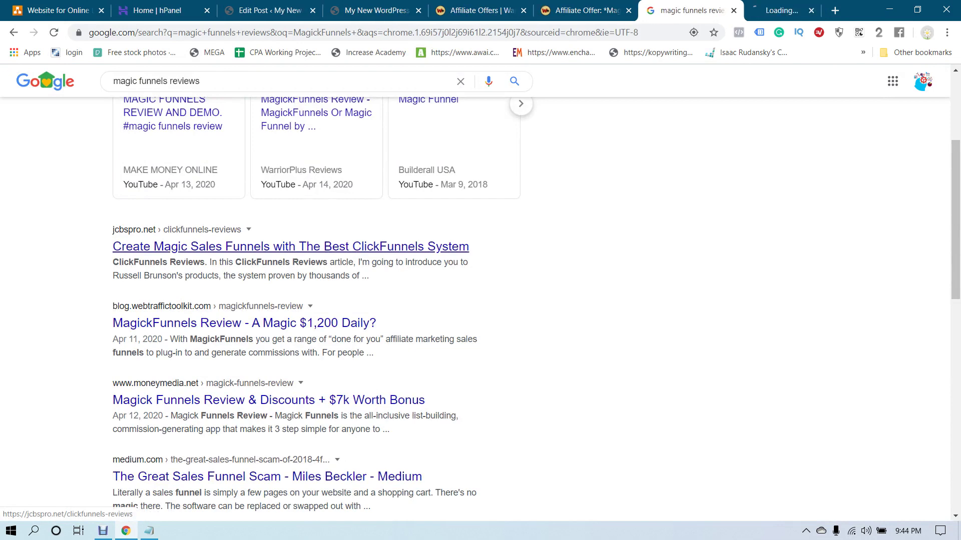
ctrl+click(210, 323)
ctrl+click(220, 400)
scroll(221, 399, down, 1)
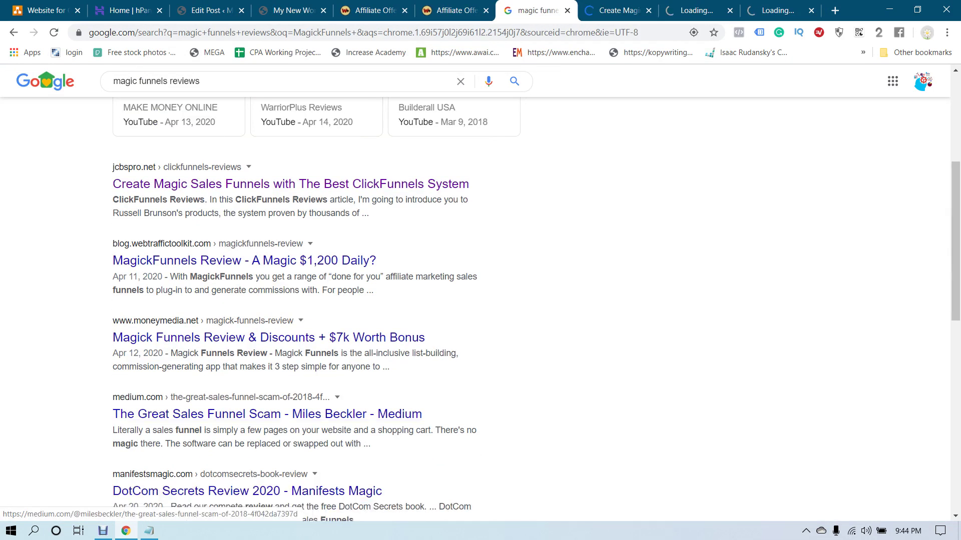
ctrl+click(220, 414)
scroll(220, 414, down, 2)
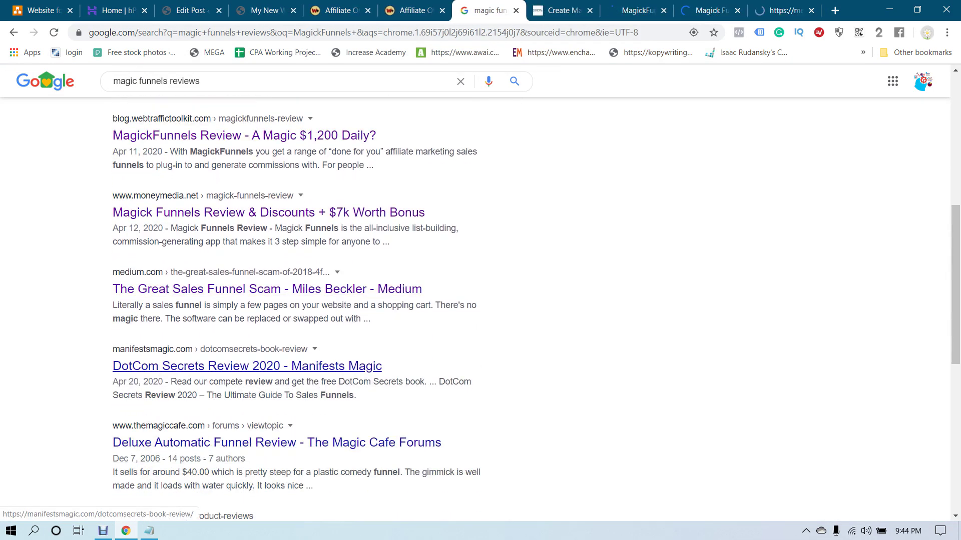
ctrl+click(220, 366)
ctrl+click(220, 442)
Skim the jcbspro.net ClickFunnels review, then jump back to its top
key(ctrl+Tab)
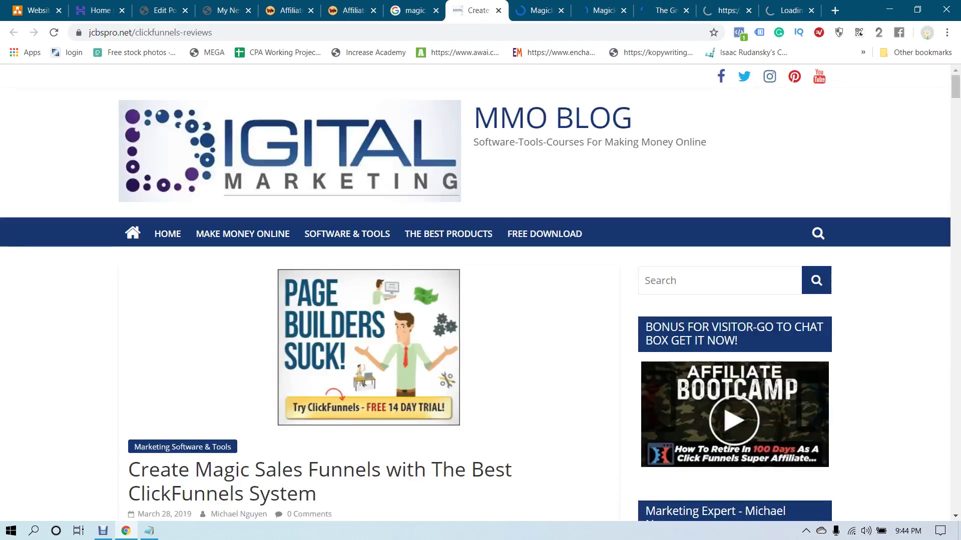
scroll(369, 300, down, 5)
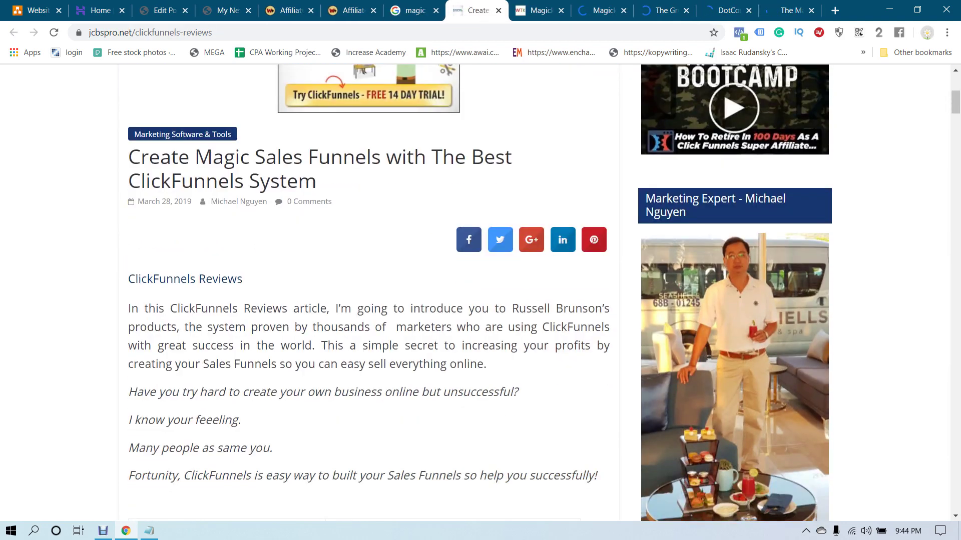
scroll(369, 300, down, 15)
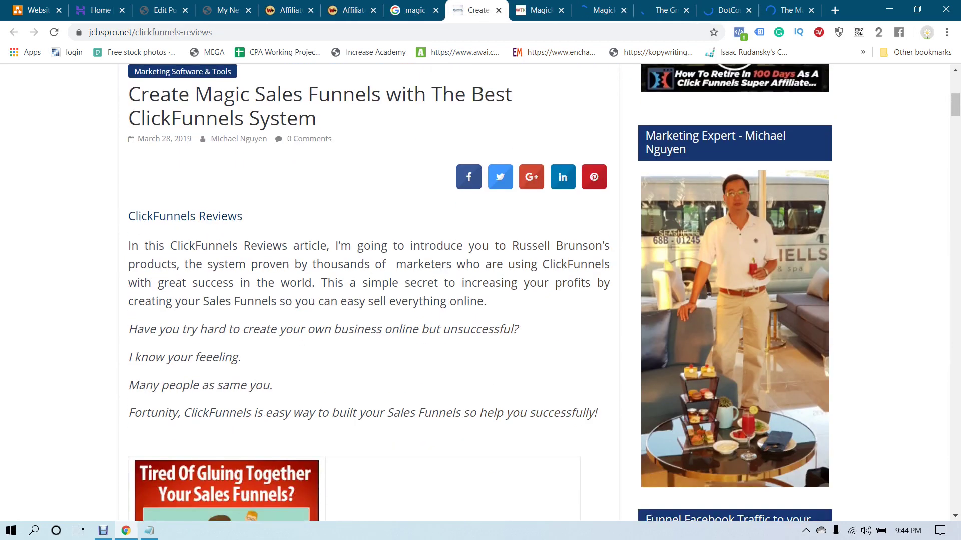
scroll(368, 300, down, 20)
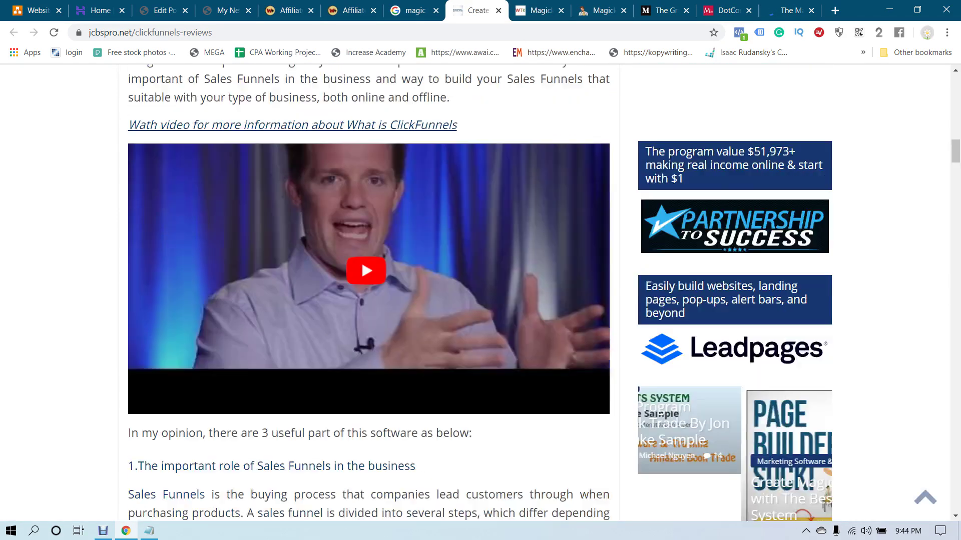
scroll(369, 300, down, 20)
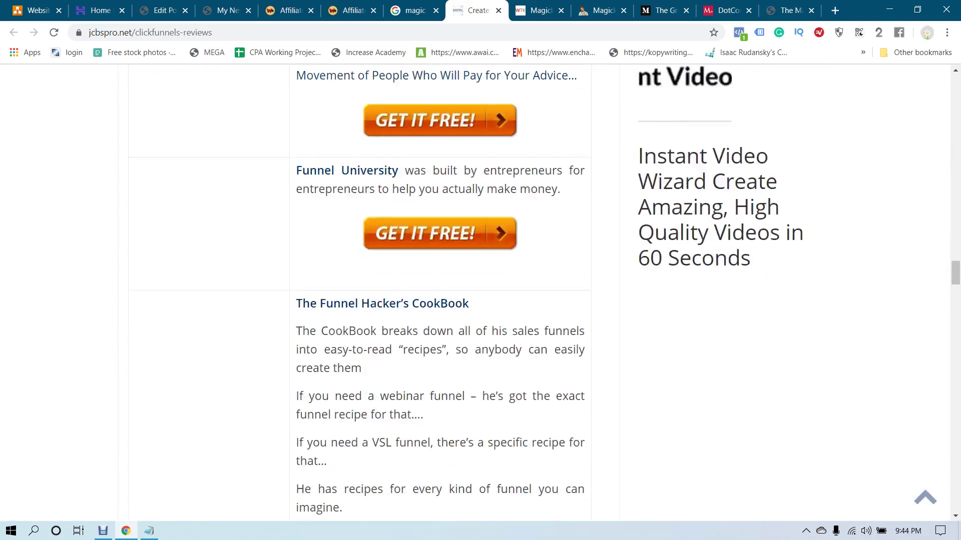
key(Home)
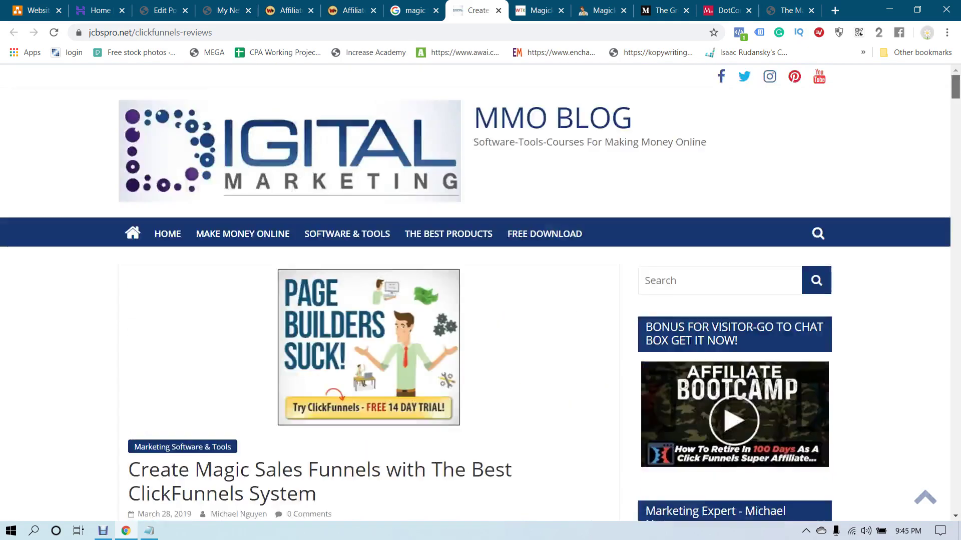
Scroll through the WebTrafficToolkit 'MagickFunnels Review – A Magic $1,200 Daily?' article
key(ctrl+Tab)
scroll(480, 292, down, 20)
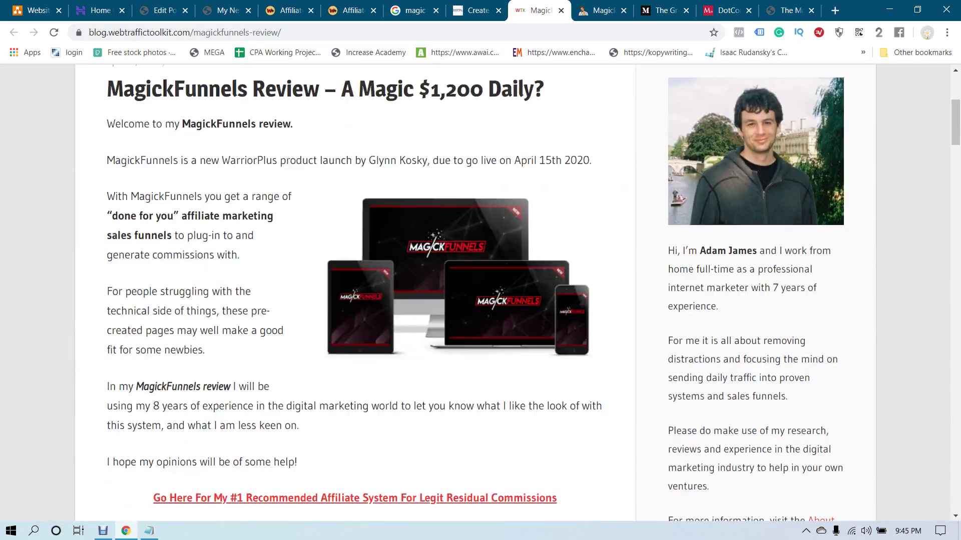
scroll(356, 292, down, 20)
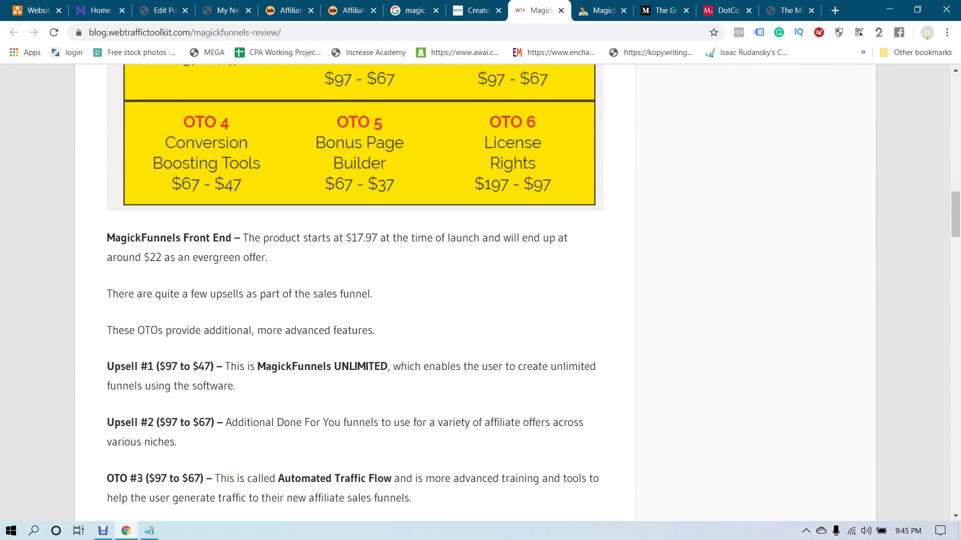
scroll(480, 293, up, 20)
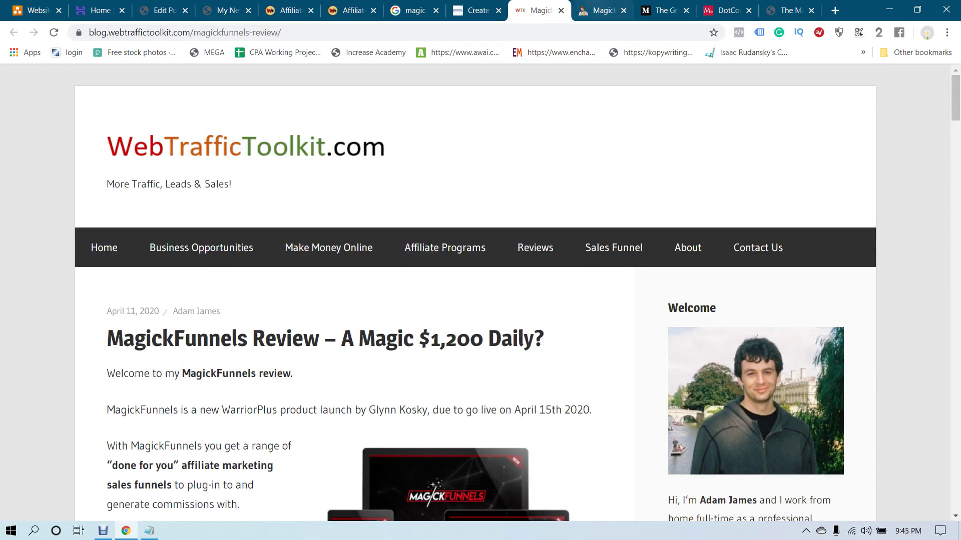
scroll(200, 247, down, 3)
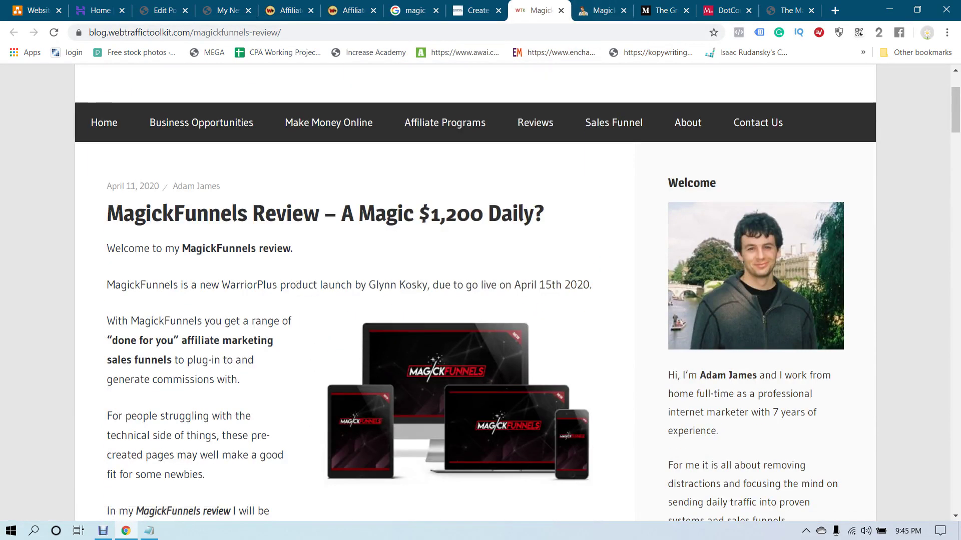
scroll(480, 293, down, 3)
scroll(480, 292, up, 5)
scroll(481, 293, down, 15)
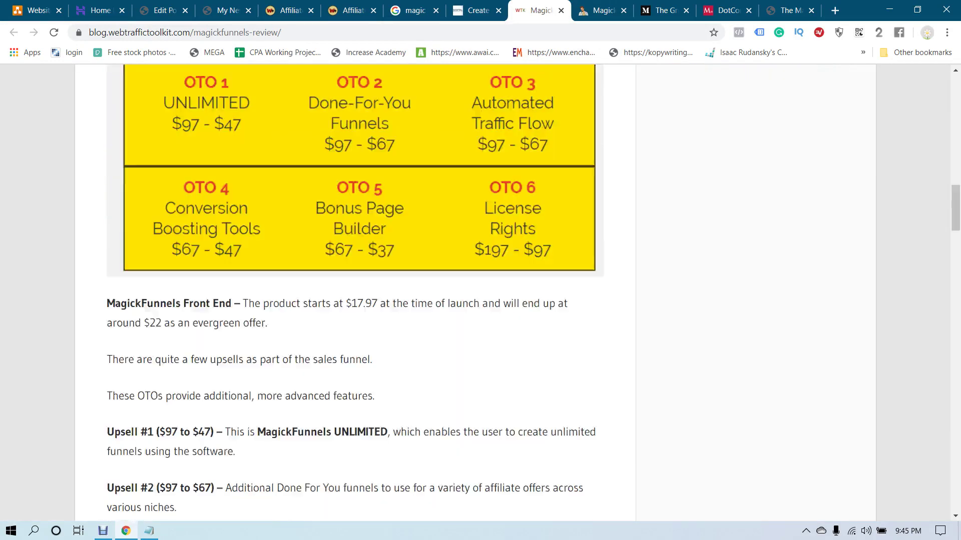
scroll(480, 292, down, 20)
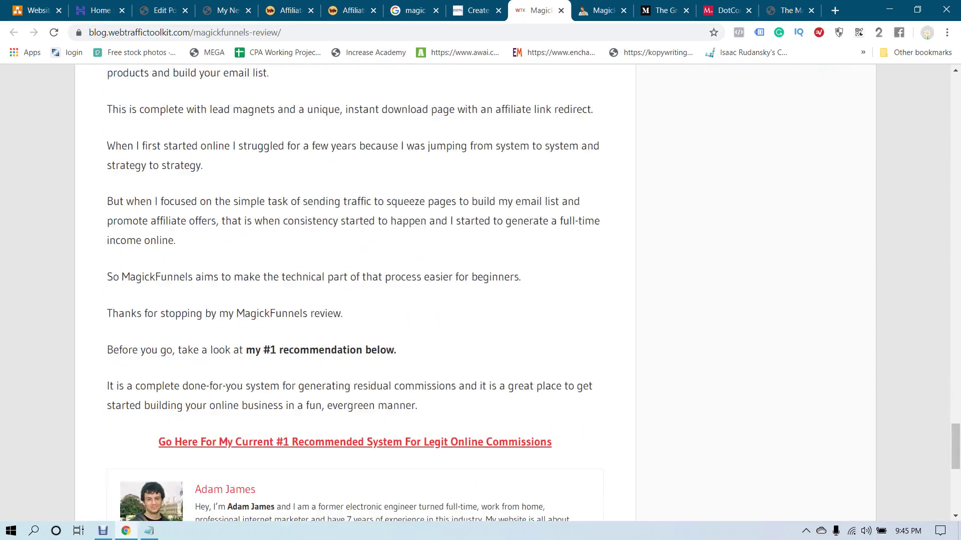
scroll(480, 292, down, 8)
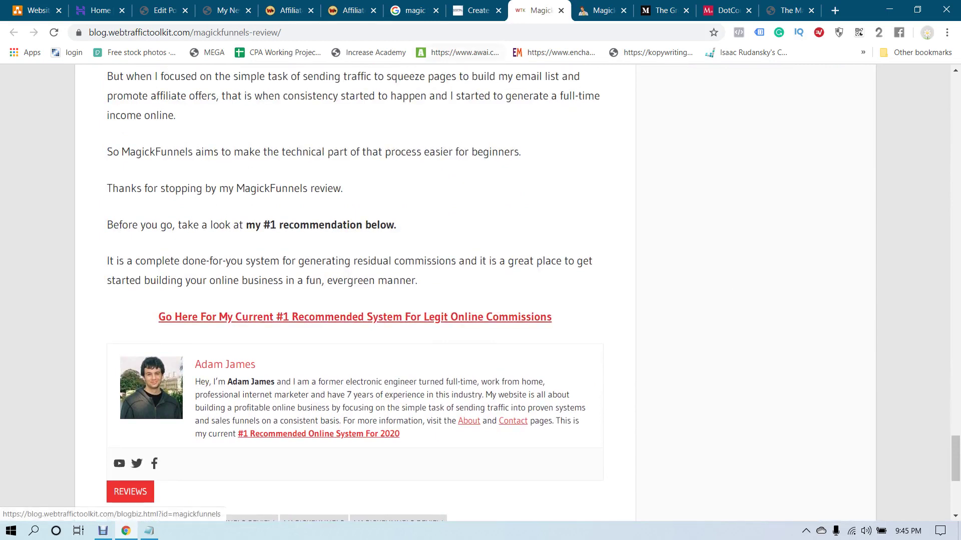
scroll(355, 293, up, 15)
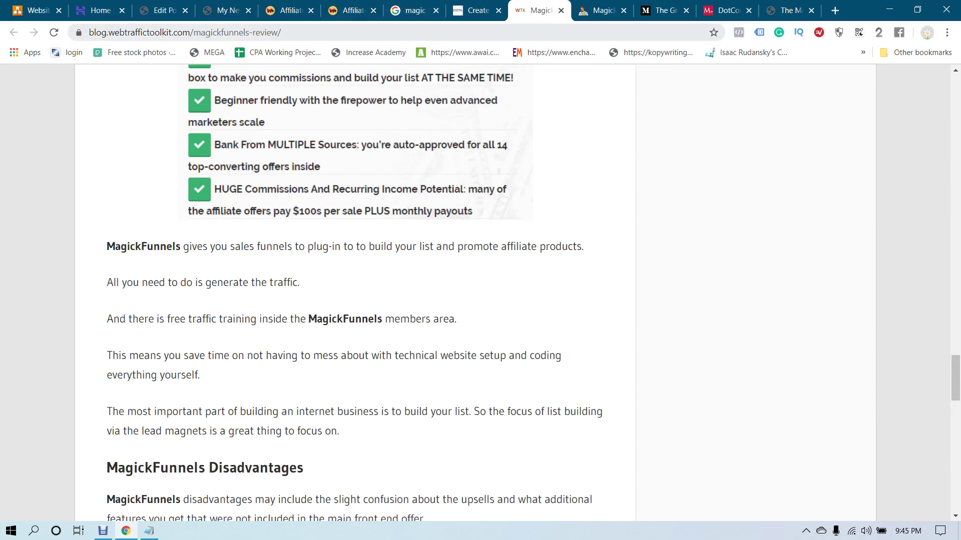
Glance at the search results, then read the WebTrafficToolkit review down to its footer
key(ctrl+shift+Tab)
key(ctrl+shift+Tab)
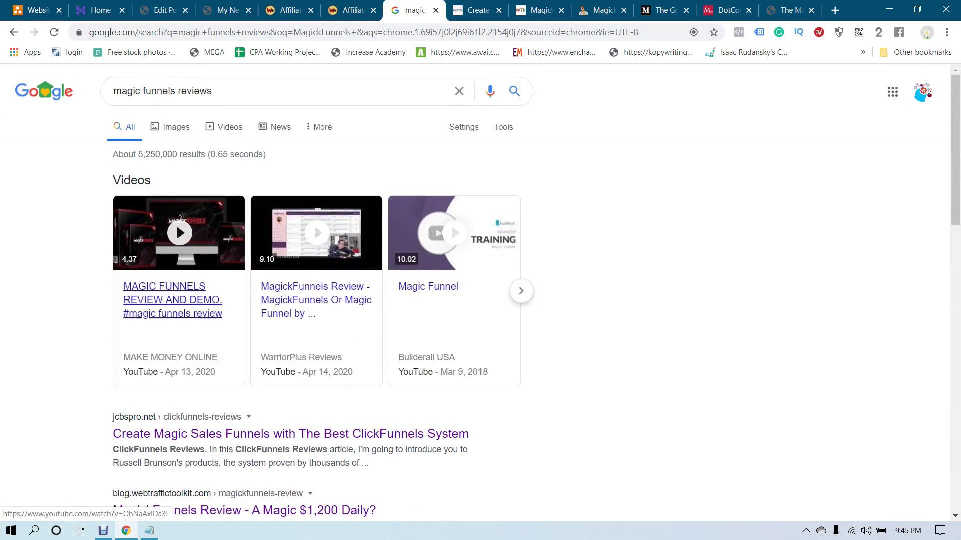
scroll(316, 300, down, 4)
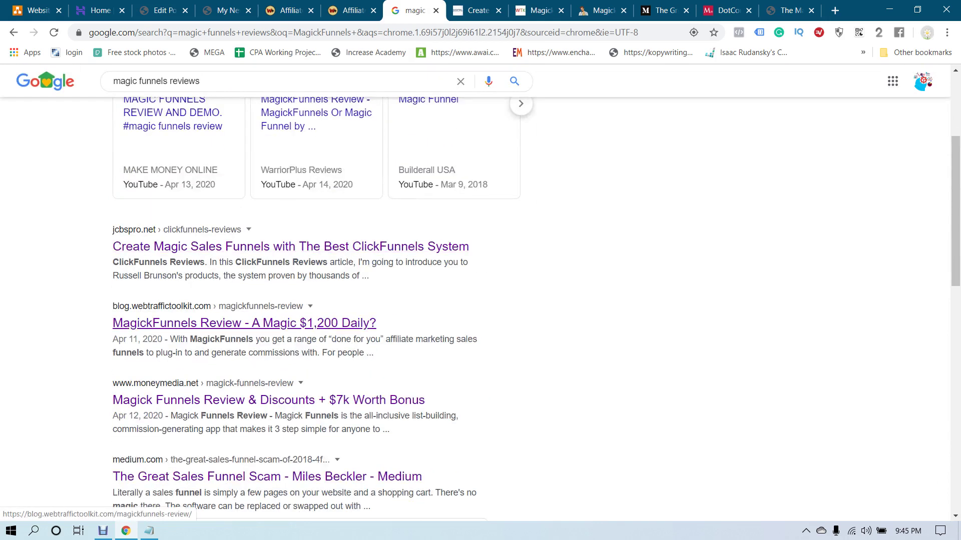
scroll(244, 322, up, 4)
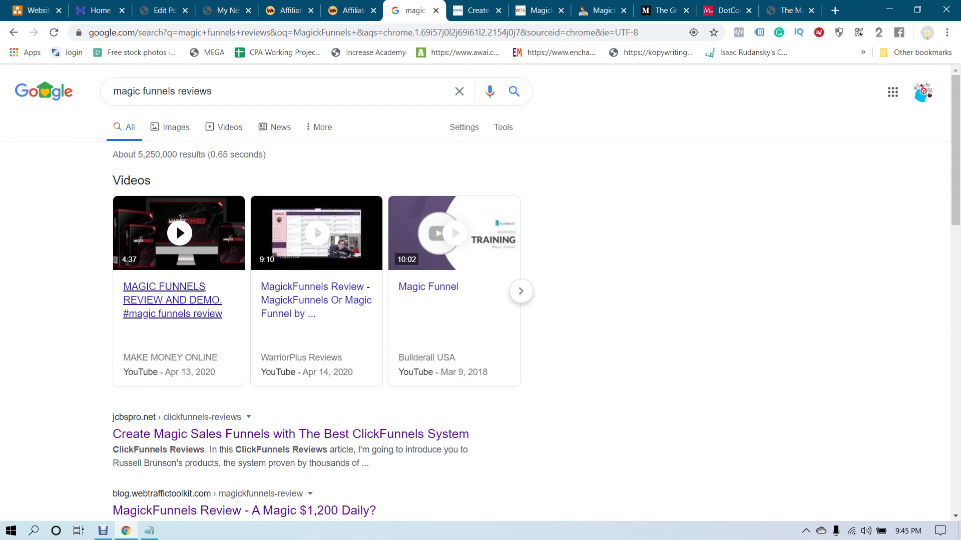
scroll(244, 385, down, 2)
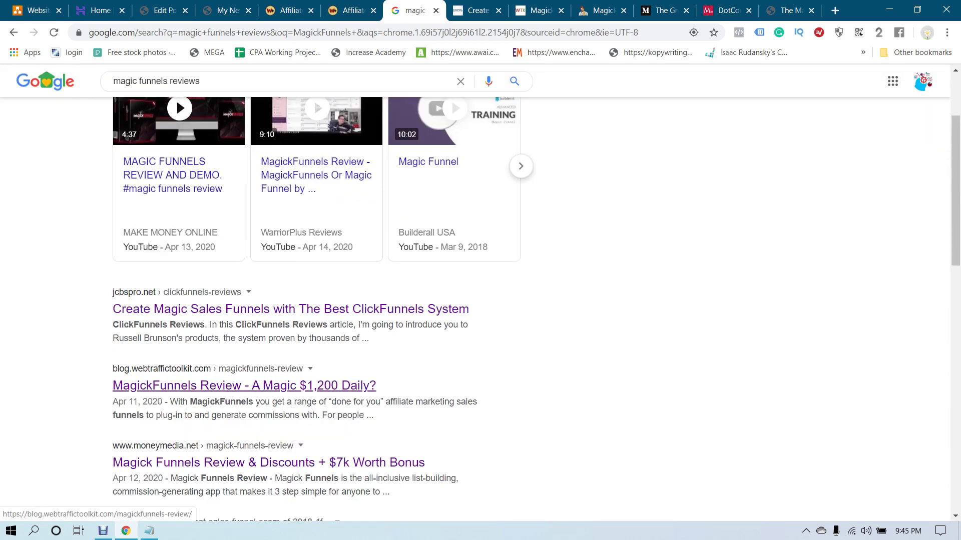
key(ctrl+Tab)
key(ctrl+Tab)
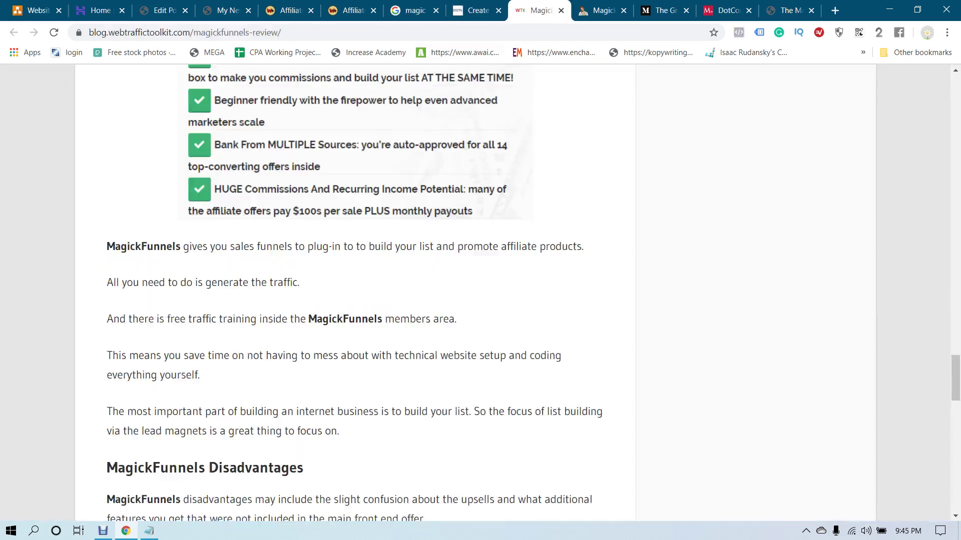
scroll(476, 293, down, 20)
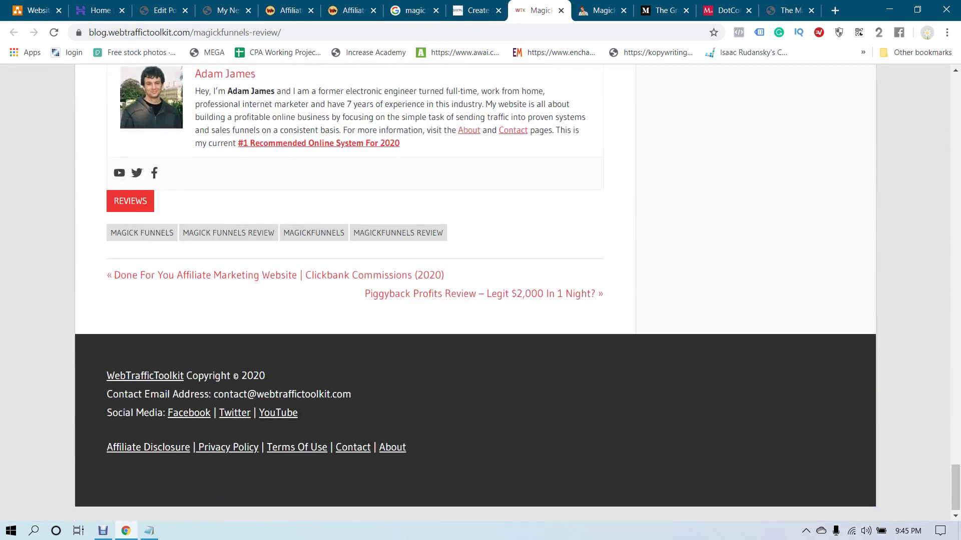
scroll(476, 292, up, 20)
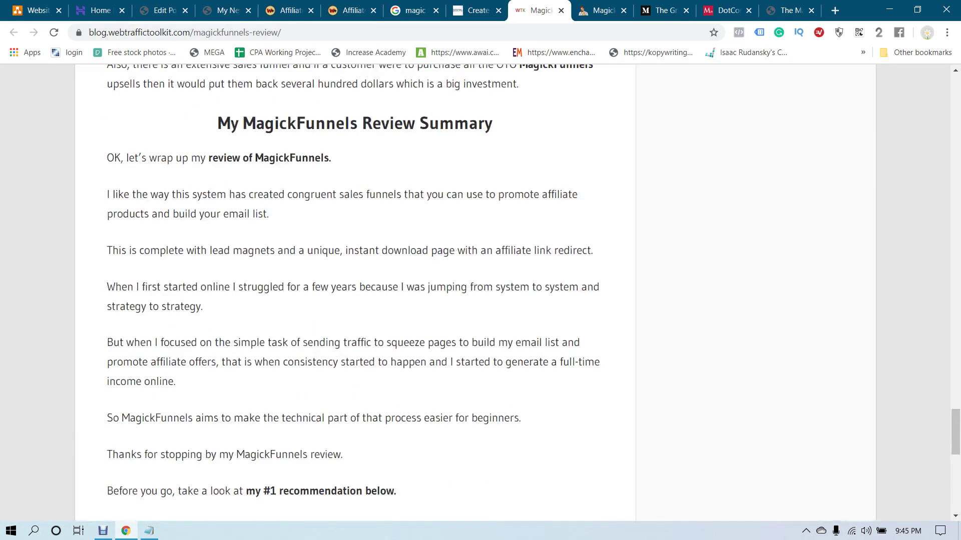
scroll(476, 293, up, 8)
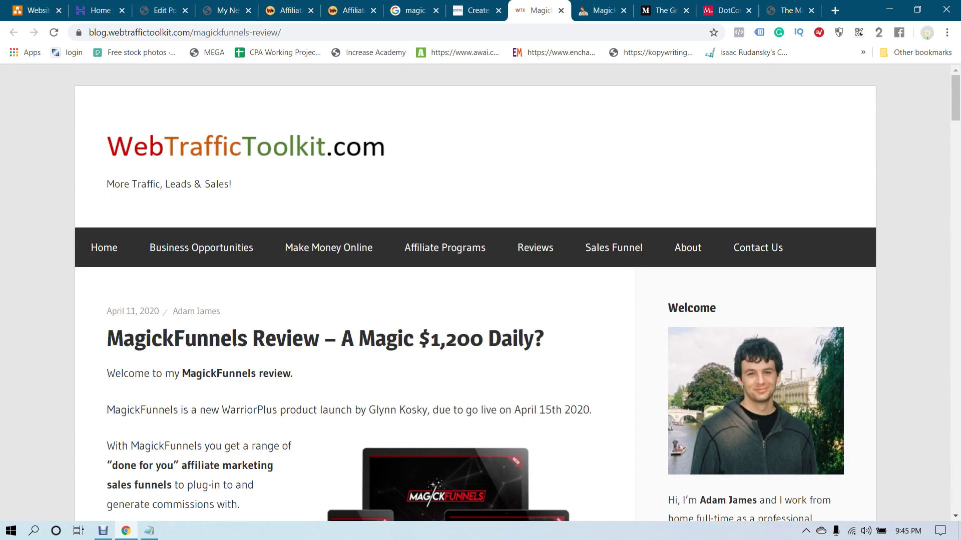
scroll(476, 293, down, 3)
scroll(475, 293, down, 1)
scroll(476, 293, up, 3)
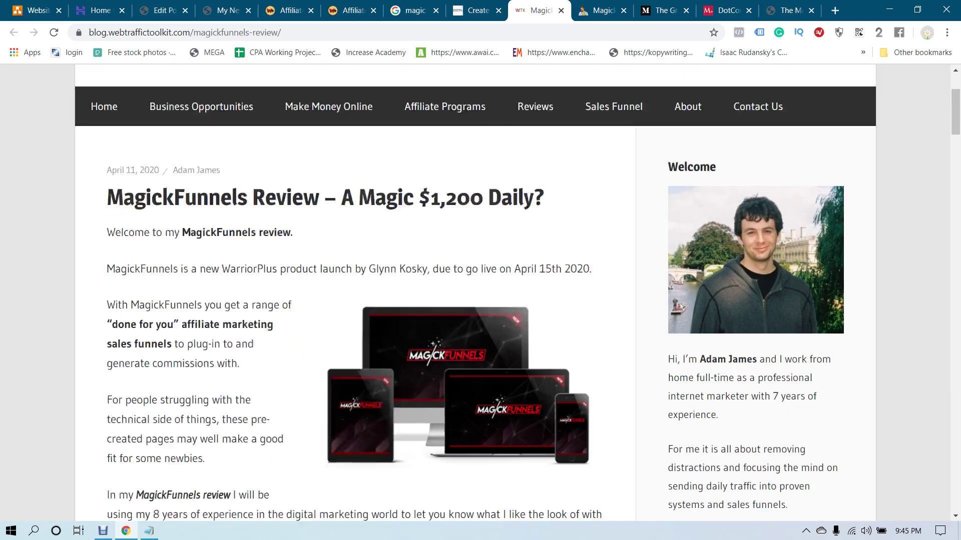
scroll(476, 293, down, 5)
scroll(476, 293, up, 3)
scroll(475, 292, down, 20)
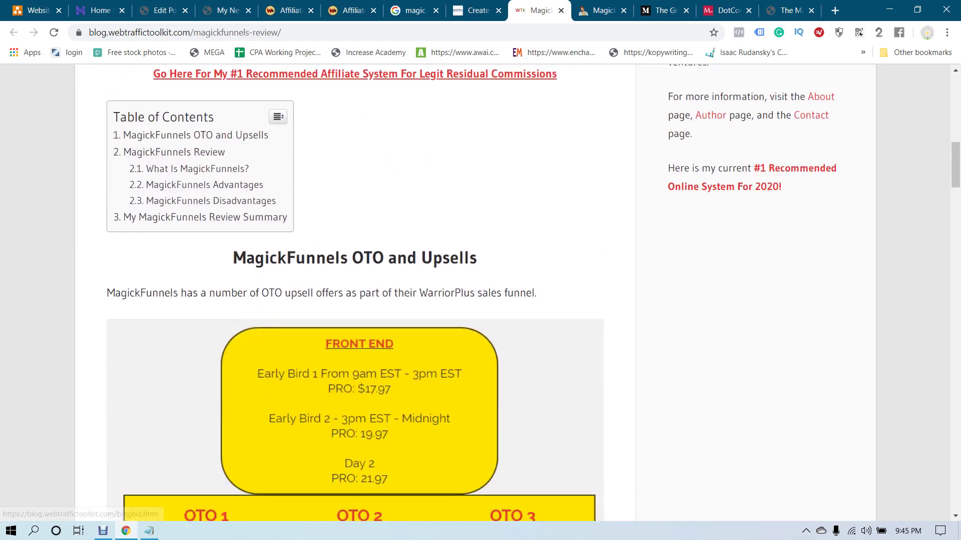
scroll(475, 293, down, 5)
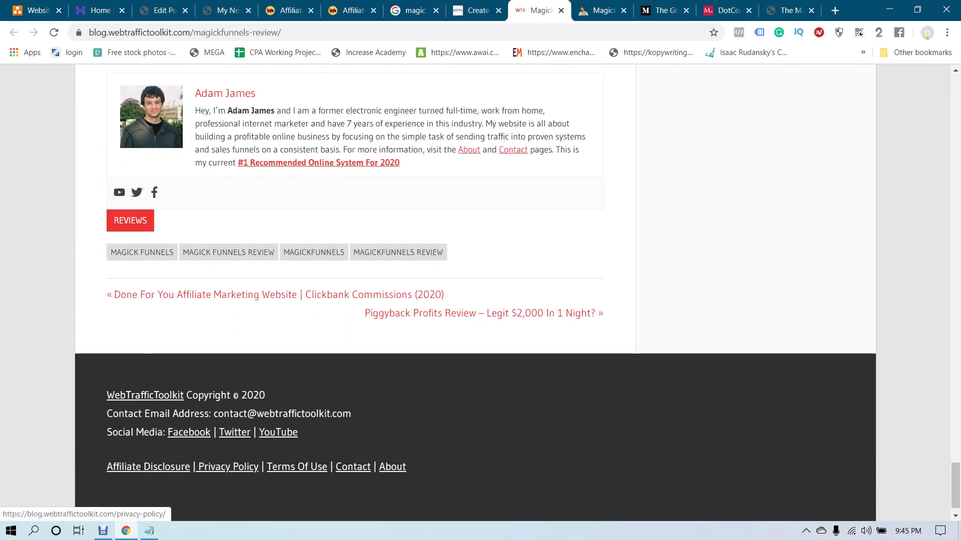
scroll(475, 293, up, 20)
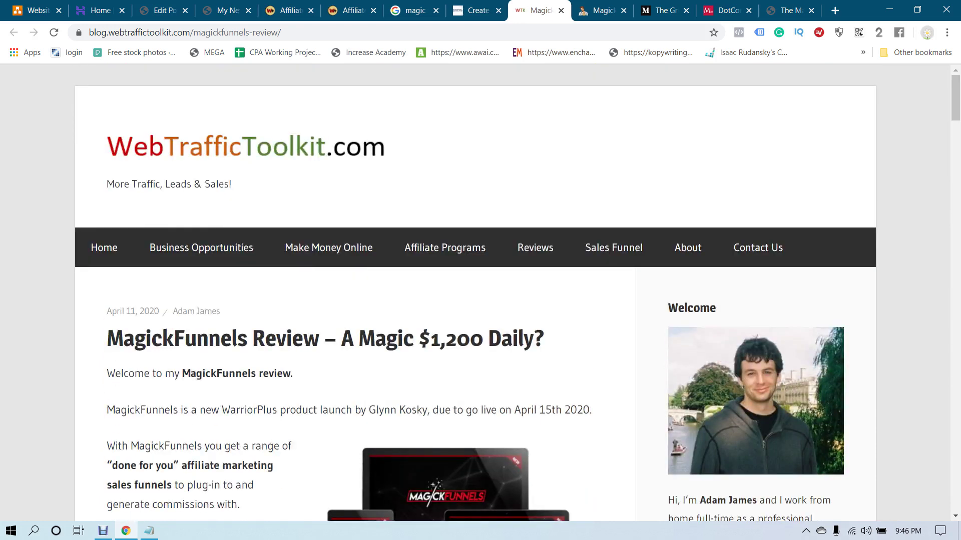
scroll(475, 293, down, 9)
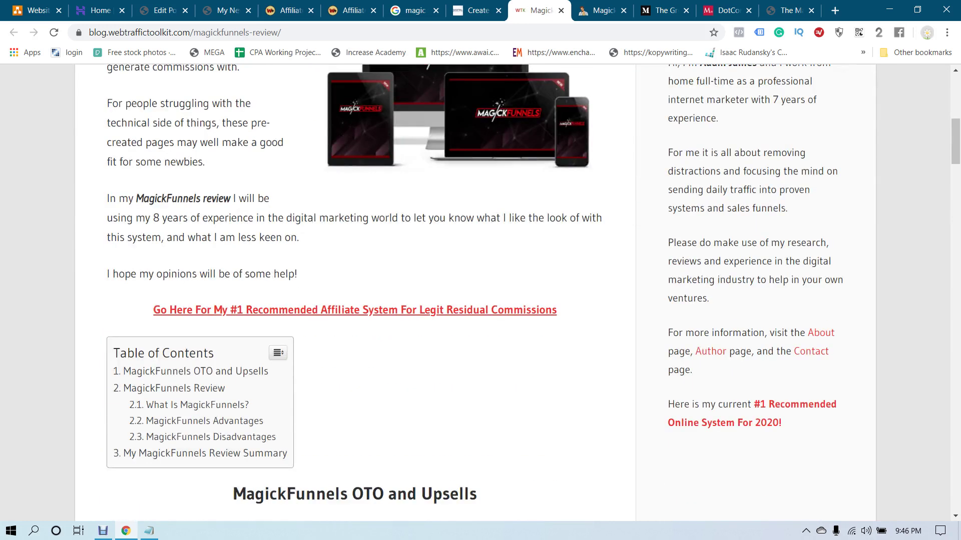
scroll(475, 293, down, 2)
scroll(476, 293, up, 11)
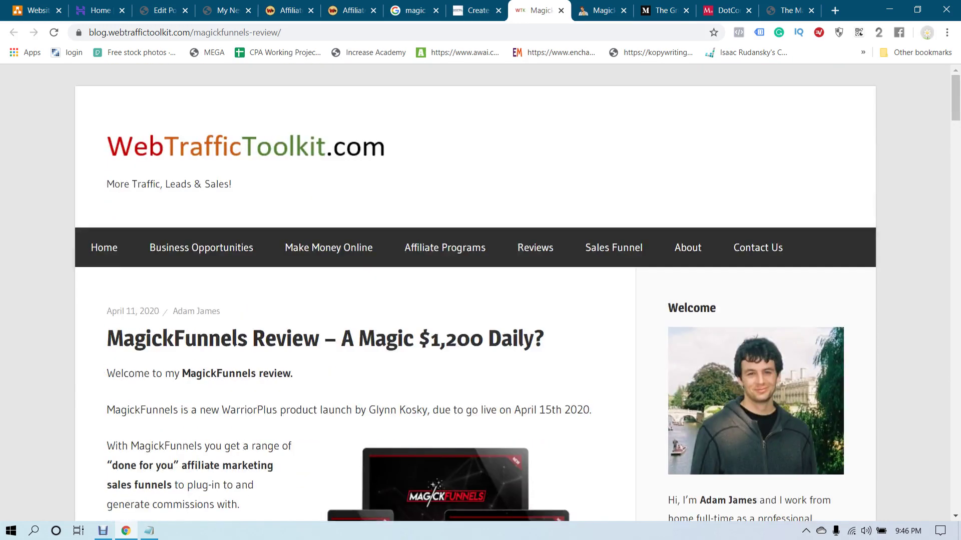
scroll(475, 293, down, 2)
Skim the moneymedia.net Magick Funnels review and the Medium sales funnel scam article
scroll(475, 292, up, 2)
key(ctrl+Tab)
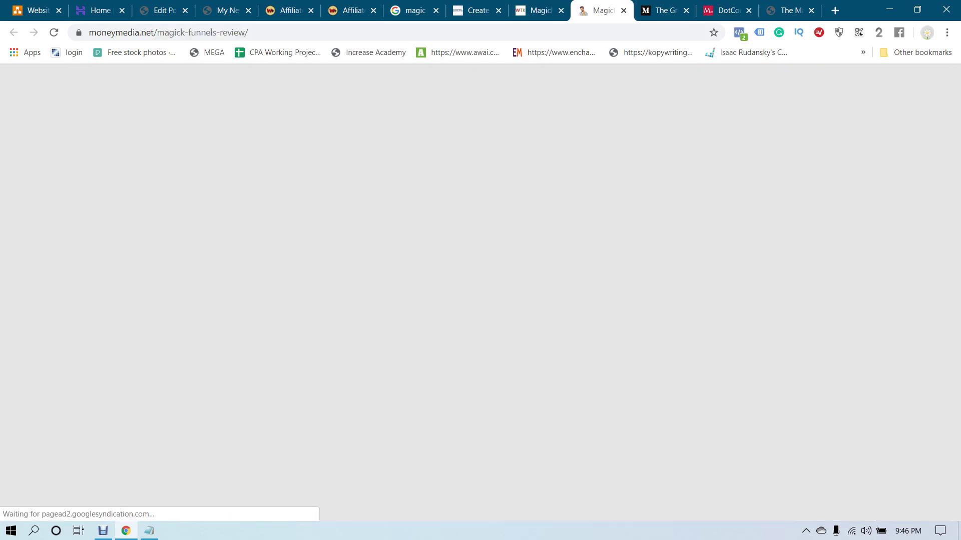
scroll(475, 292, down, 20)
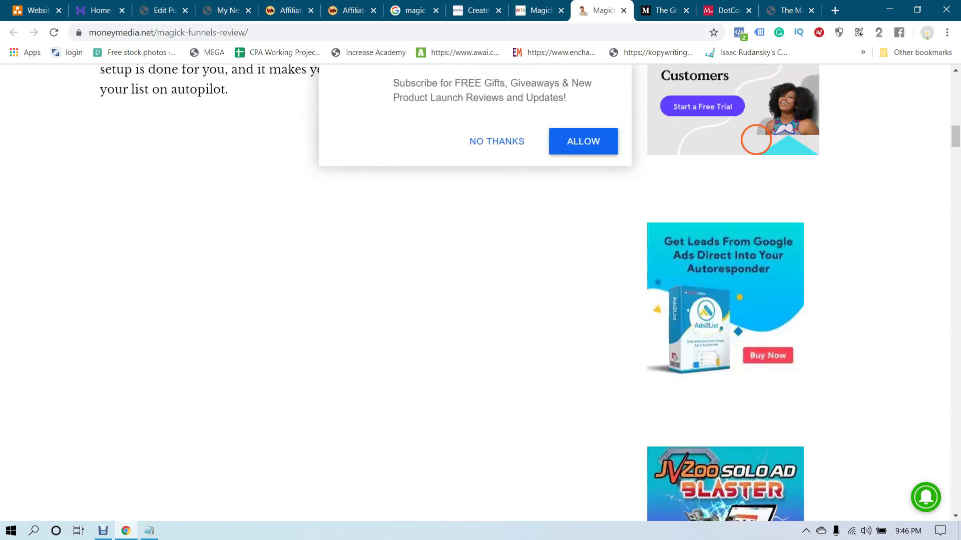
scroll(476, 293, down, 15)
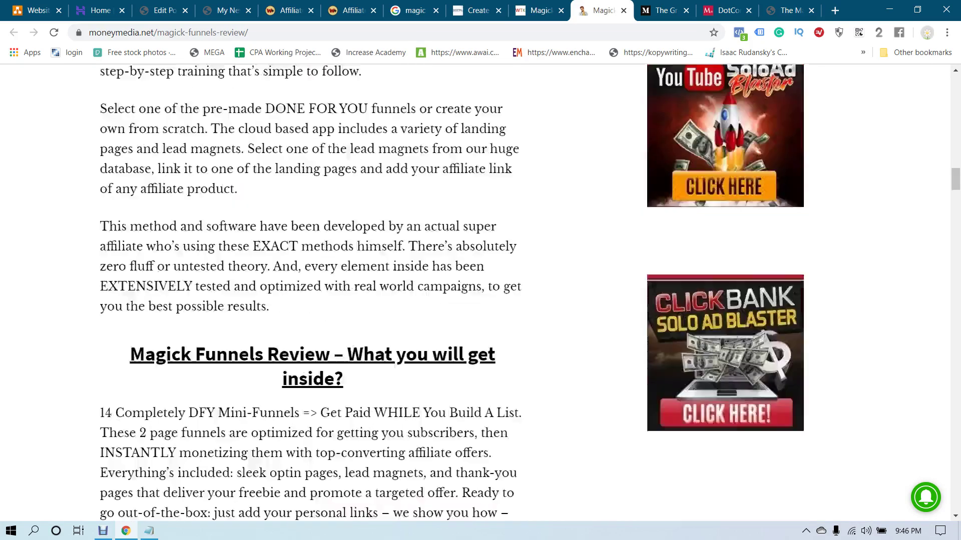
scroll(476, 293, down, 8)
scroll(476, 293, up, 20)
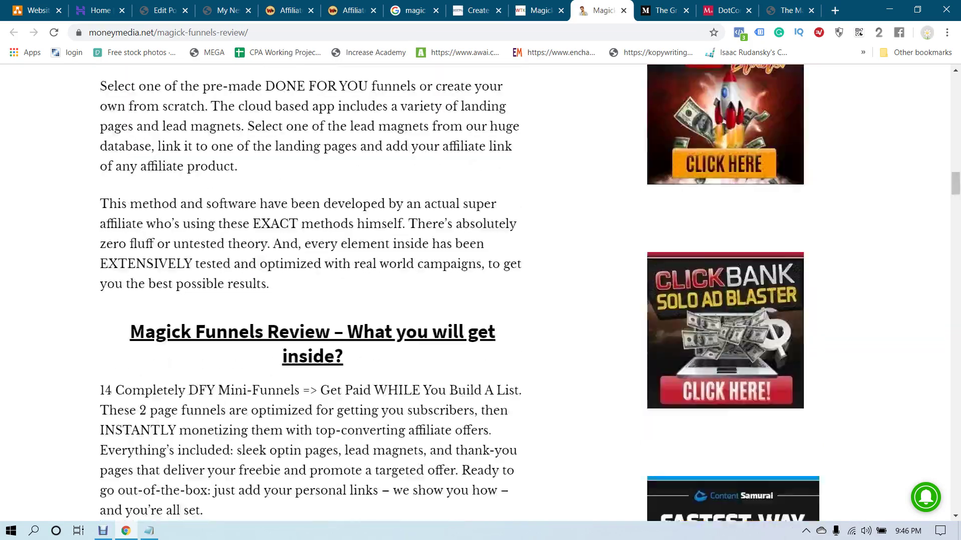
scroll(475, 293, up, 12)
scroll(475, 293, down, 4)
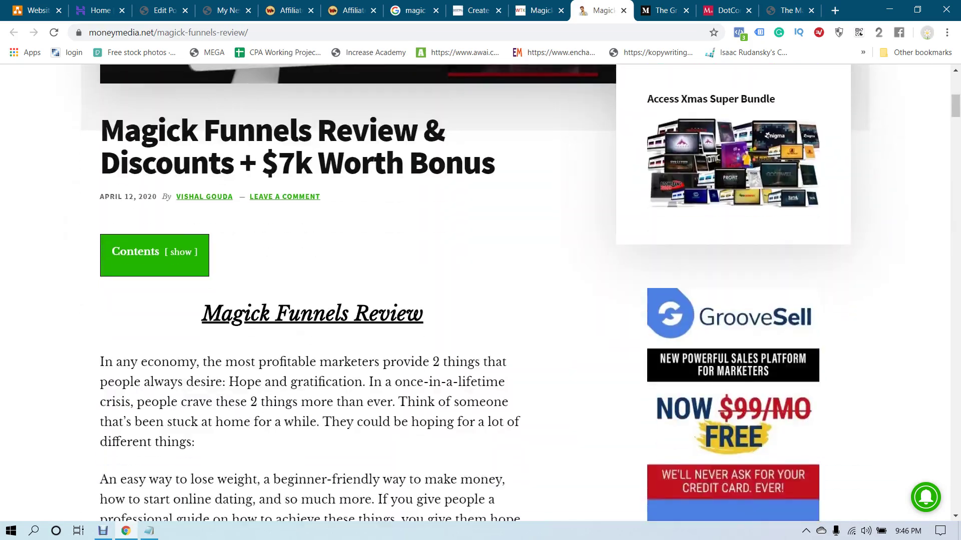
scroll(475, 293, down, 4)
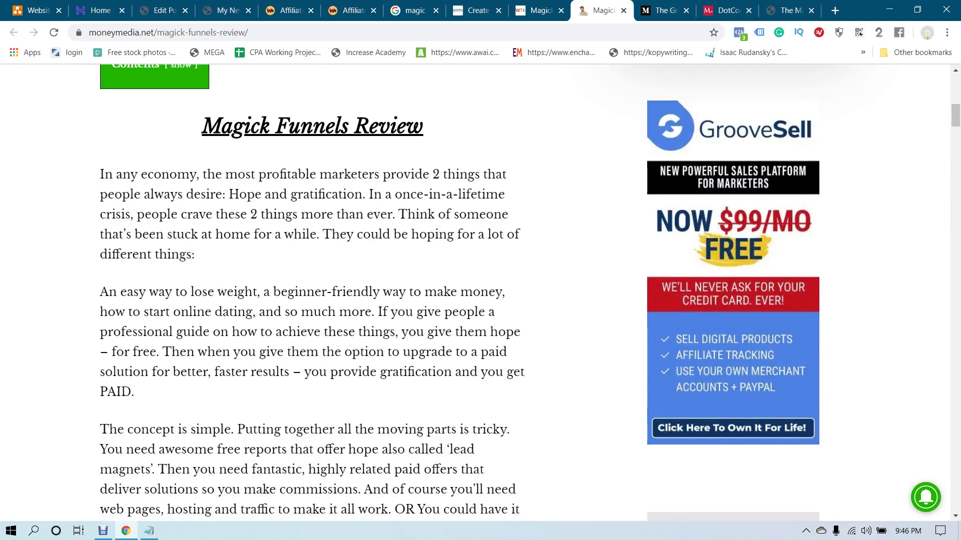
key(ctrl+Tab)
scroll(475, 292, down, 1)
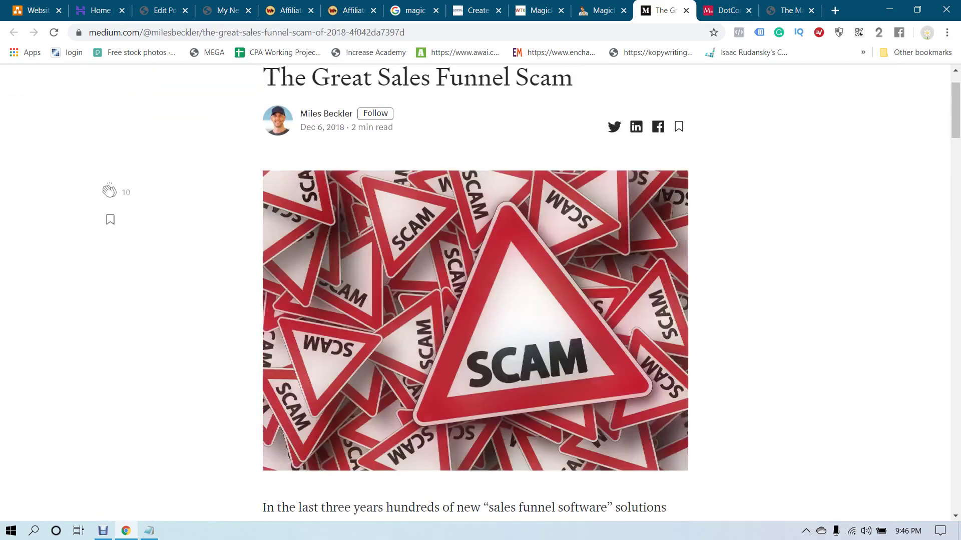
scroll(475, 292, down, 20)
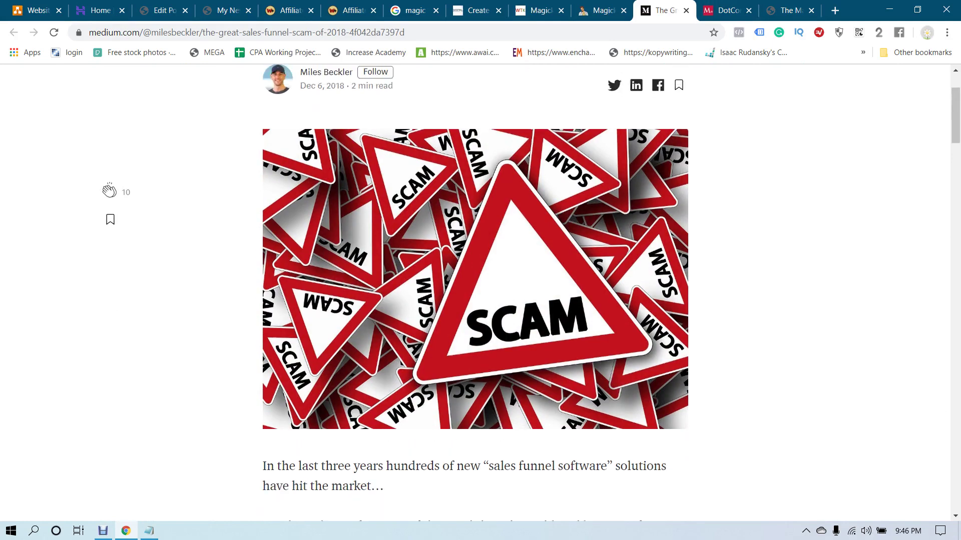
scroll(475, 293, up, 20)
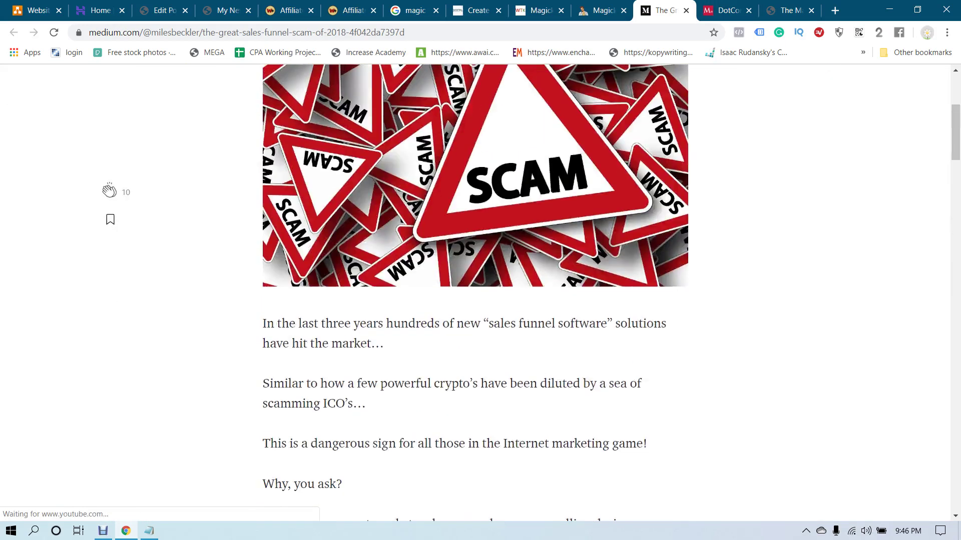
Close the DotCom Secrets, Magic Cafe and Medium review tabs
key(ctrl+Tab)
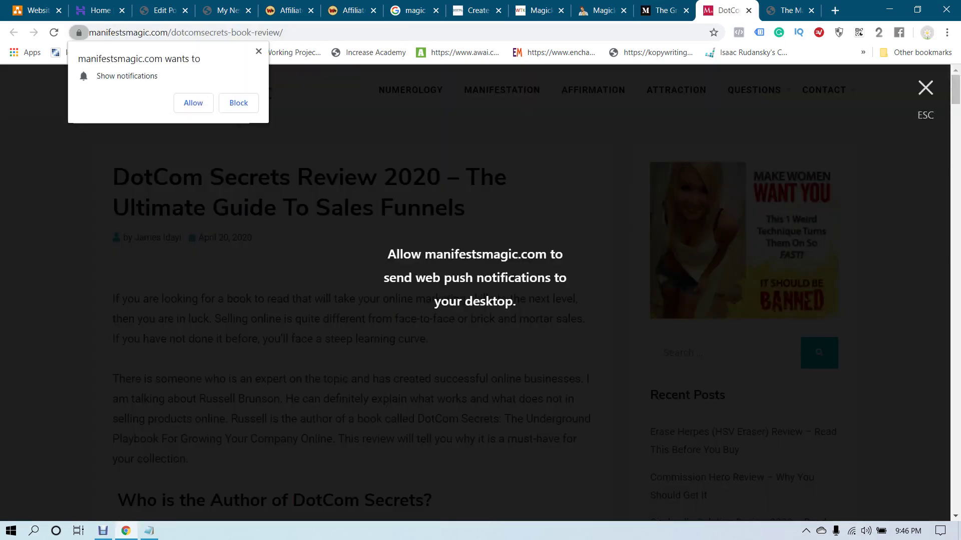
key(Escape)
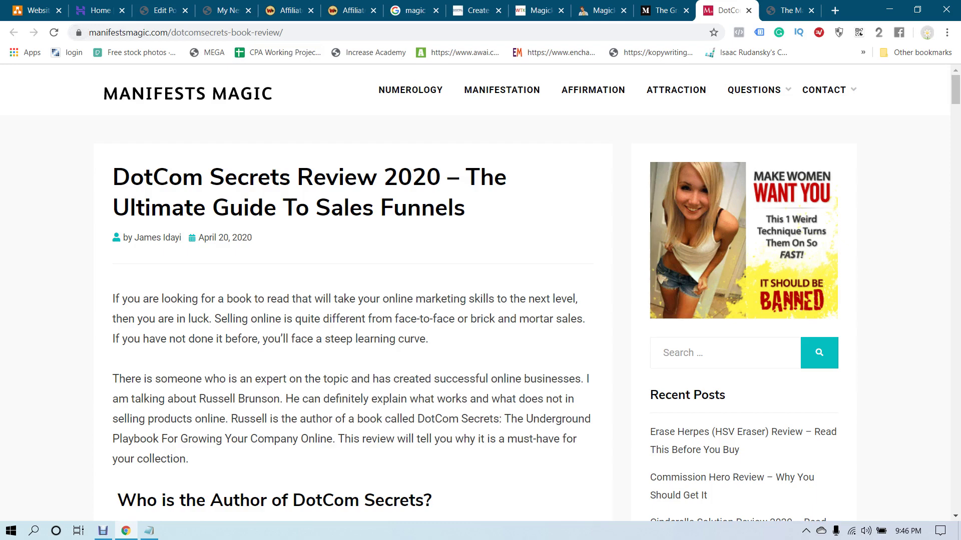
scroll(475, 293, down, 7)
scroll(475, 292, up, 7)
click(748, 10)
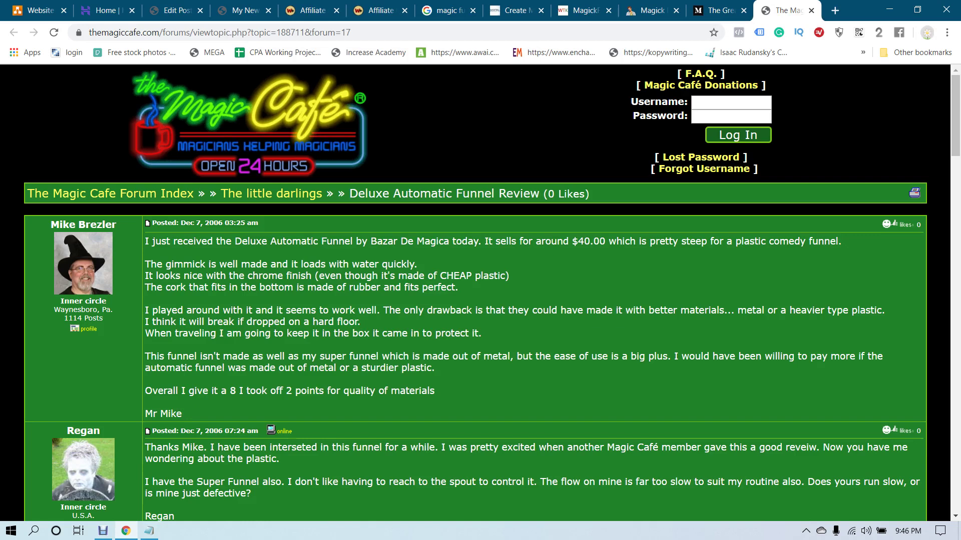
click(811, 10)
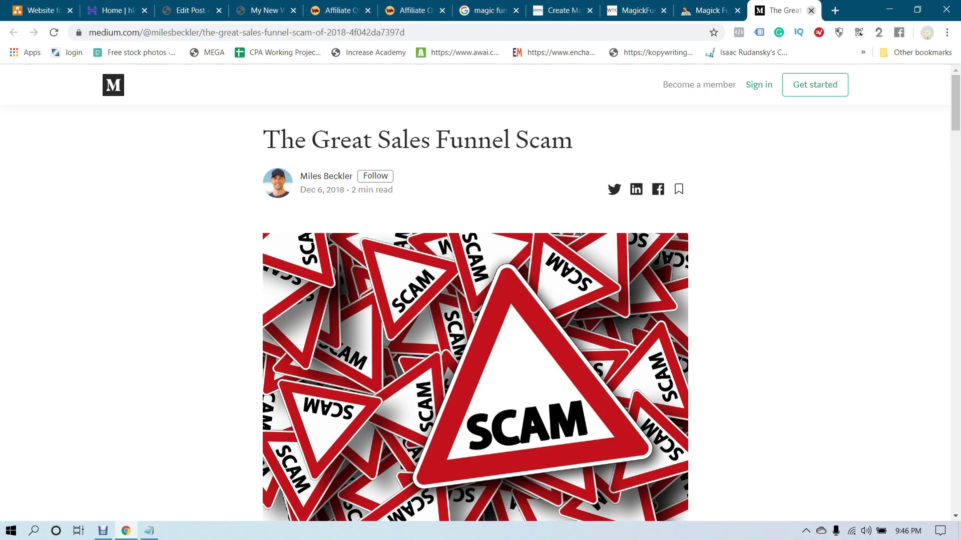
click(811, 10)
Return to the jcbspro ClickFunnels review tab
scroll(476, 290, up, 8)
scroll(475, 290, down, 7)
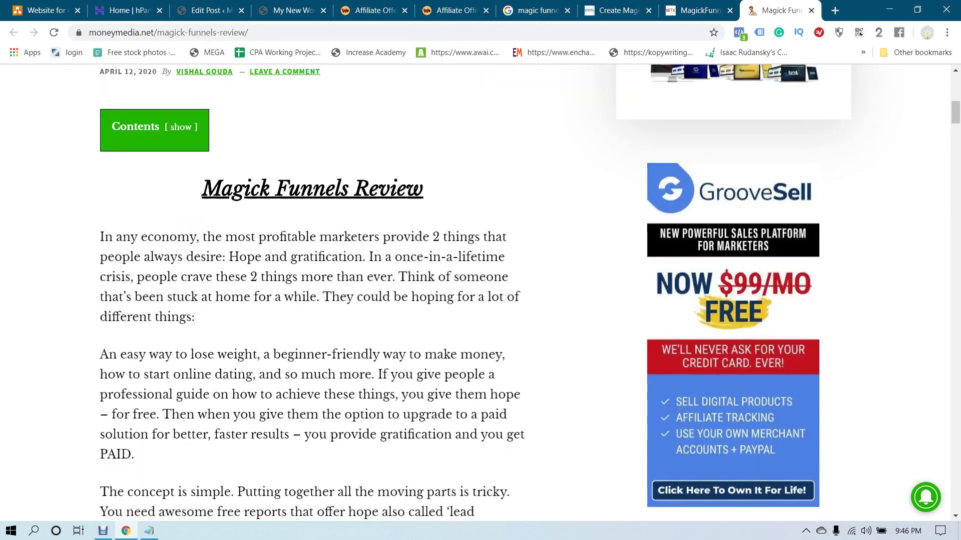
scroll(475, 290, down, 13)
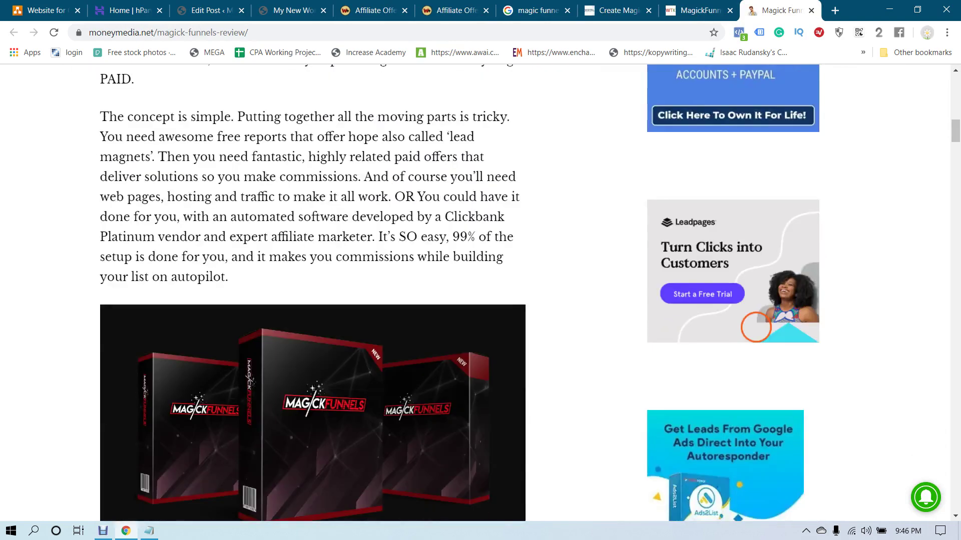
scroll(475, 290, up, 14)
scroll(475, 290, up, 3)
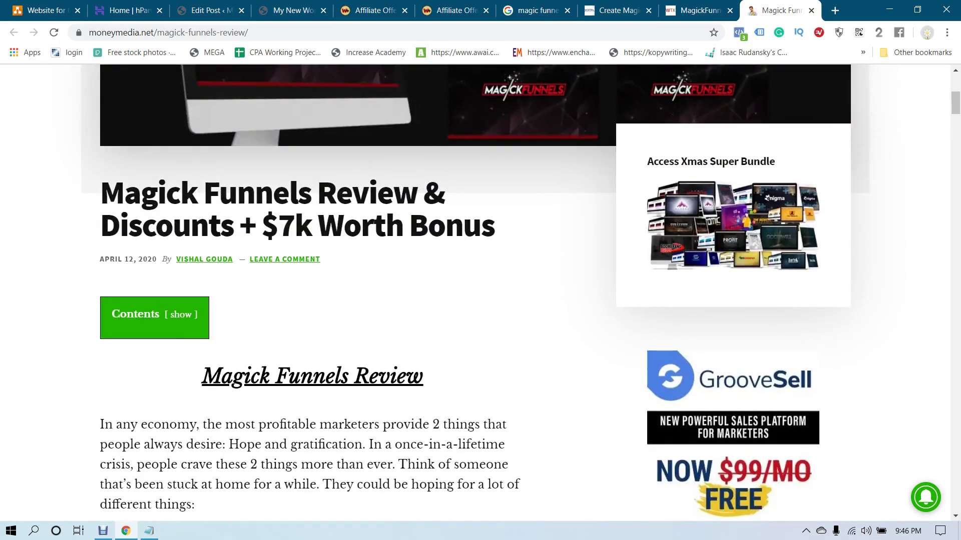
key(ctrl+shift+Tab)
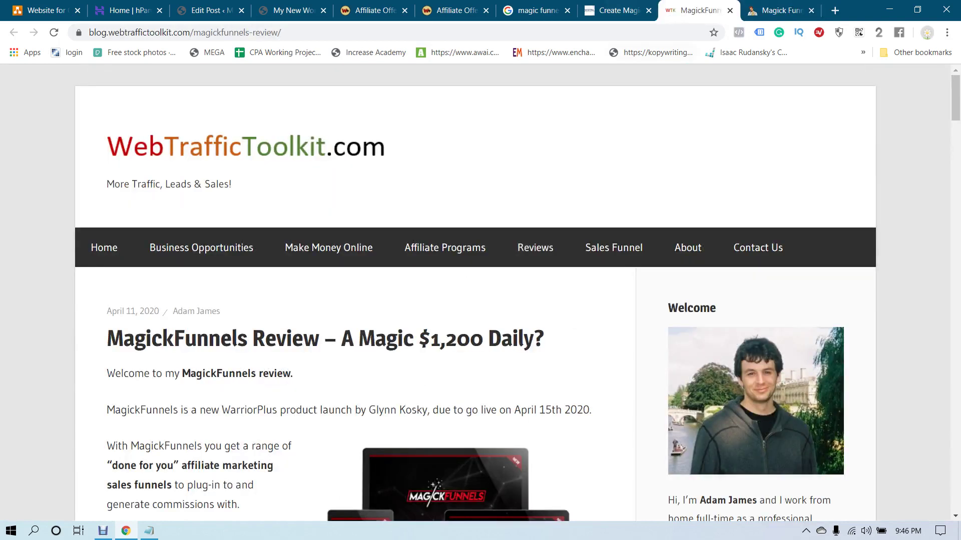
key(ctrl+shift+Tab)
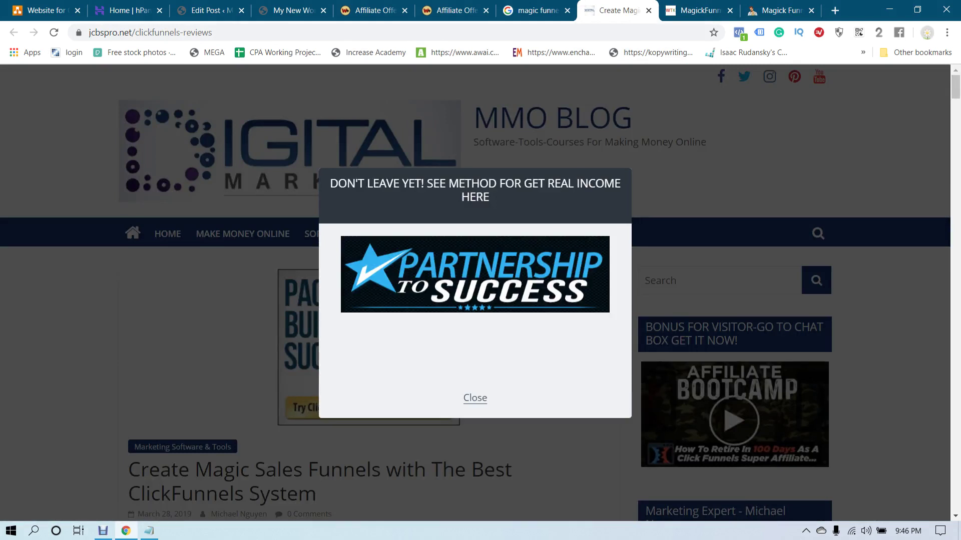
Select the jcbspro article title 'Create Magic Sales Funnels with The Best ClickFunnels System'
key(Escape)
scroll(475, 293, down, 1)
scroll(475, 292, down, 2)
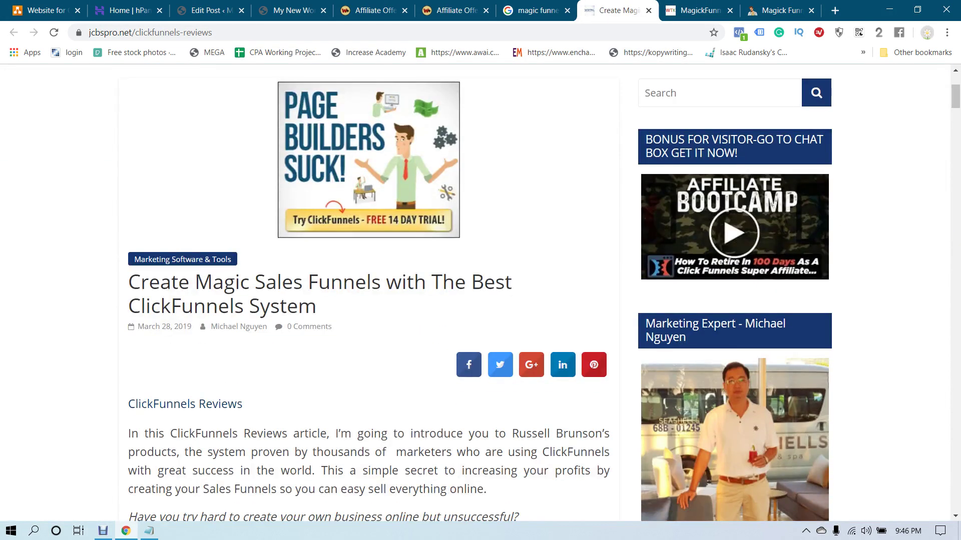
drag(128, 282, 316, 308)
key(ctrl+c)
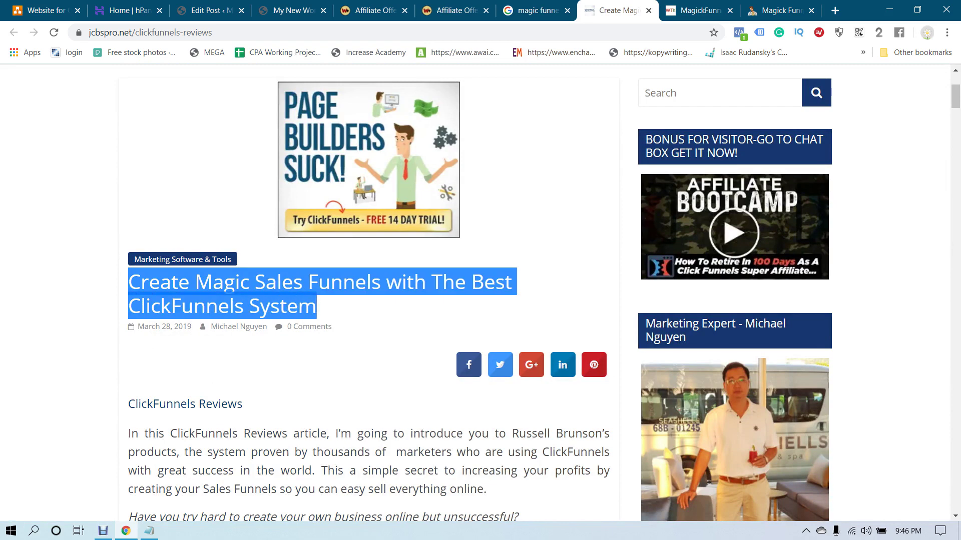
Start a new WordPress post and paste that title into its title field
click(206, 10)
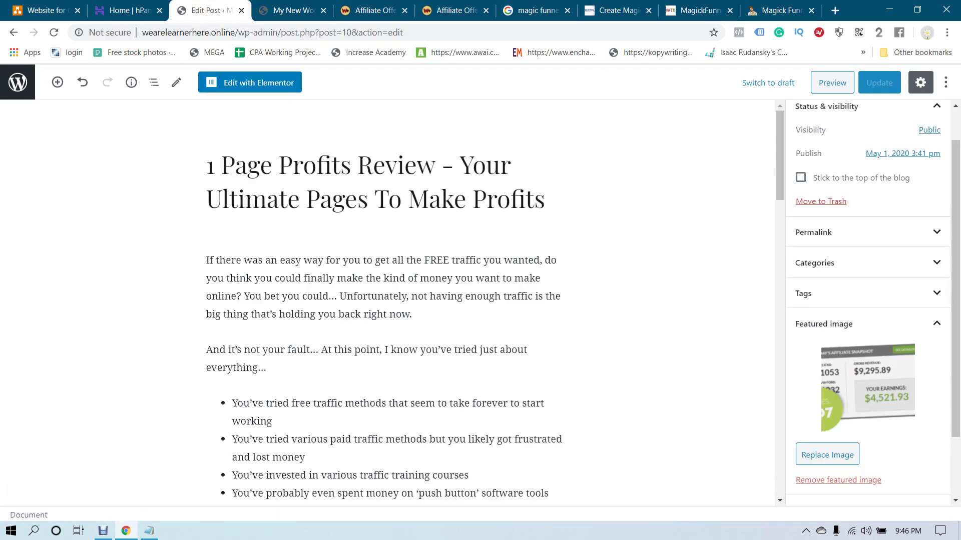
click(17, 82)
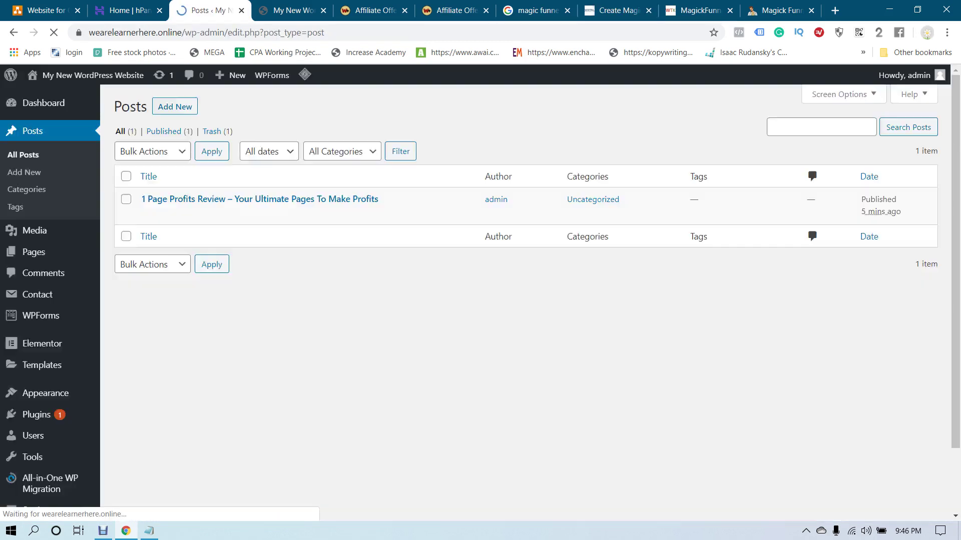
click(174, 107)
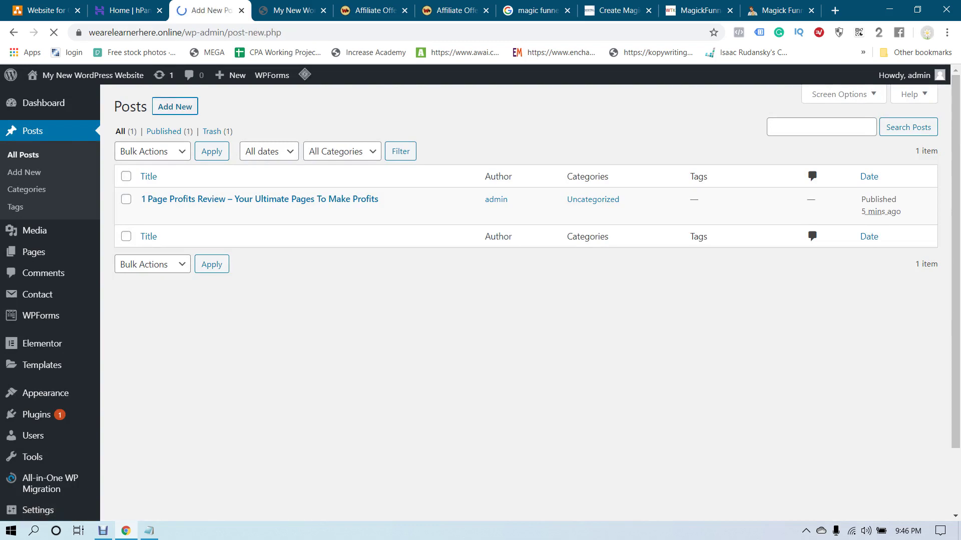
key(ctrl+v)
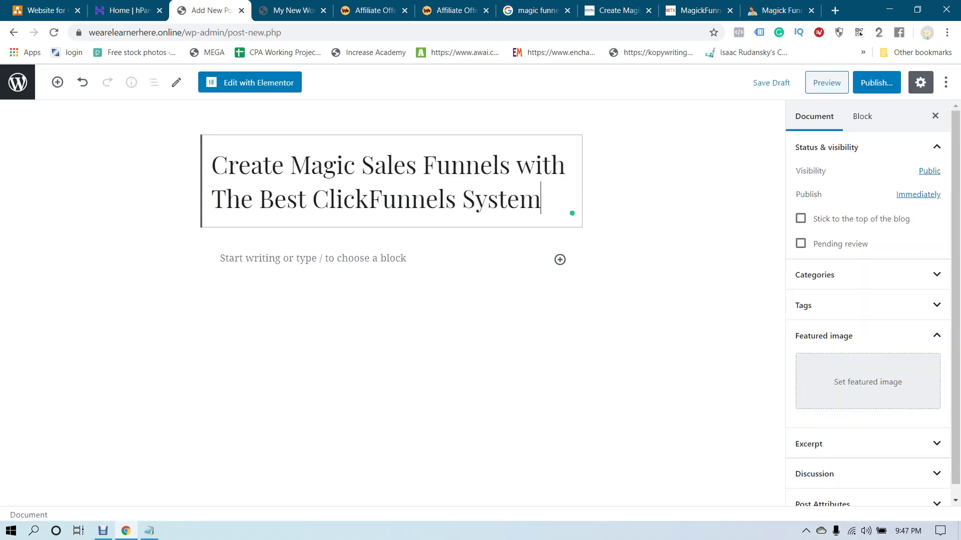
click(696, 10)
Copy the jcbspro review text from 'ClickFunnels Reviews' to 'successfully!' into the empty post body
scroll(475, 296, down, 3)
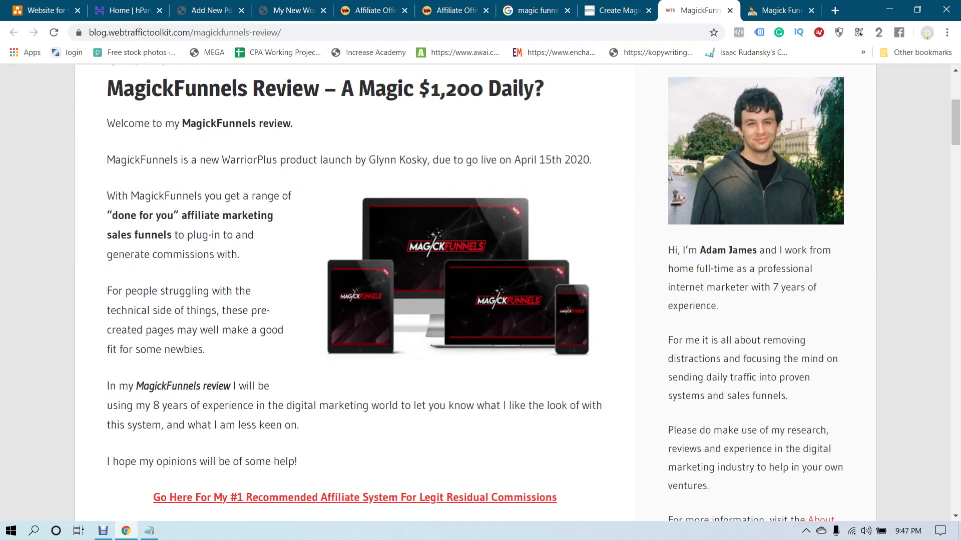
scroll(476, 295, down, 5)
scroll(475, 295, up, 6)
key(ctrl+Tab)
scroll(475, 296, down, 10)
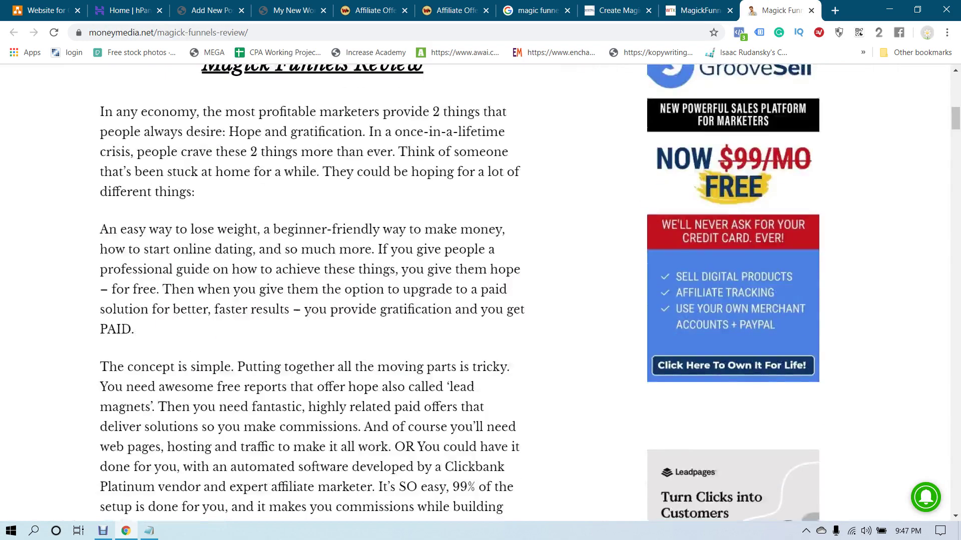
scroll(475, 295, up, 3)
key(ctrl+shift+Tab)
key(ctrl+shift+Tab)
scroll(475, 295, down, 4)
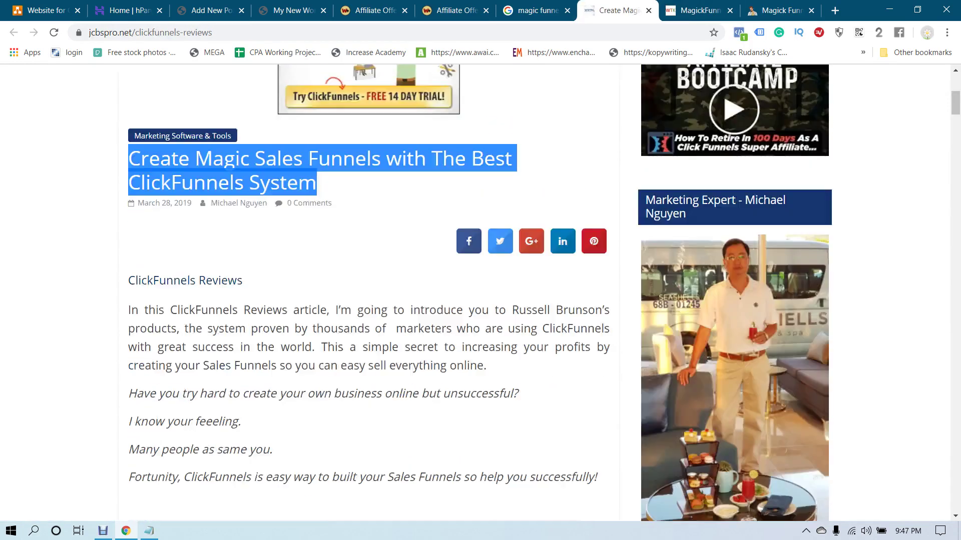
scroll(475, 296, up, 1)
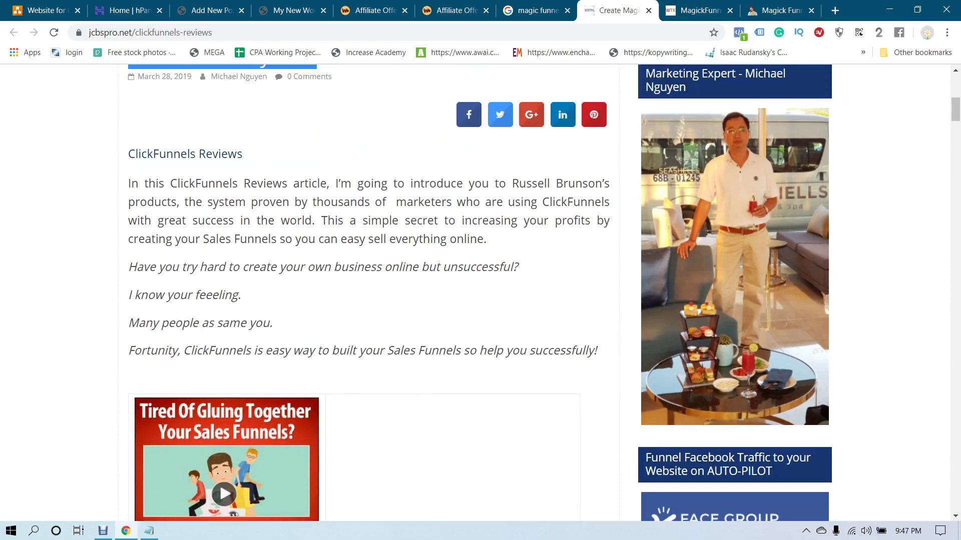
drag(128, 150, 597, 351)
key(ctrl+c)
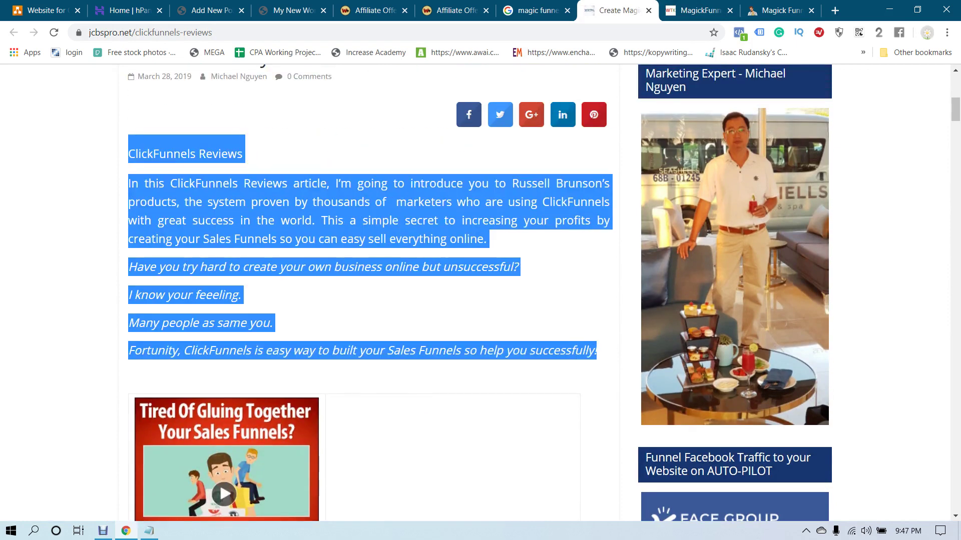
key(ctrl+3)
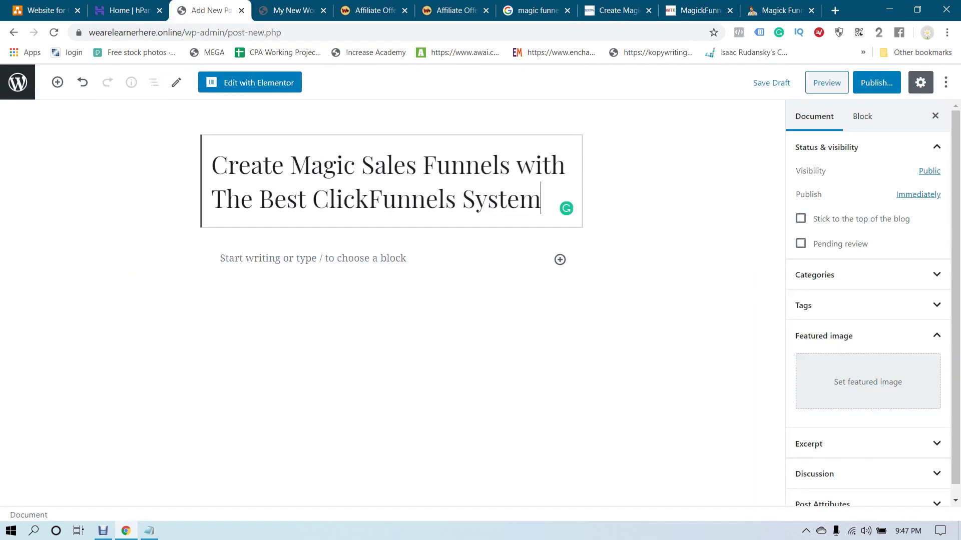
click(220, 258)
key(ctrl+v)
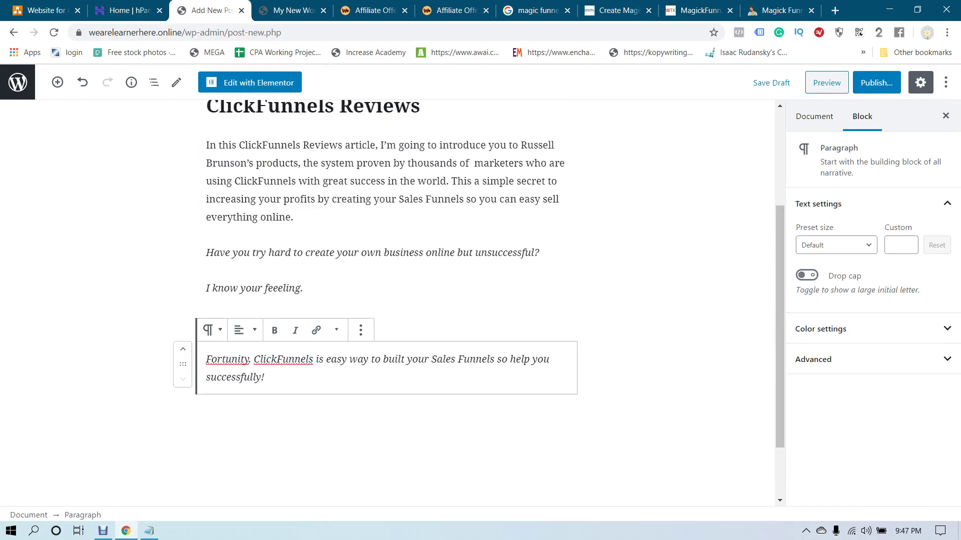
scroll(385, 301, down, 2)
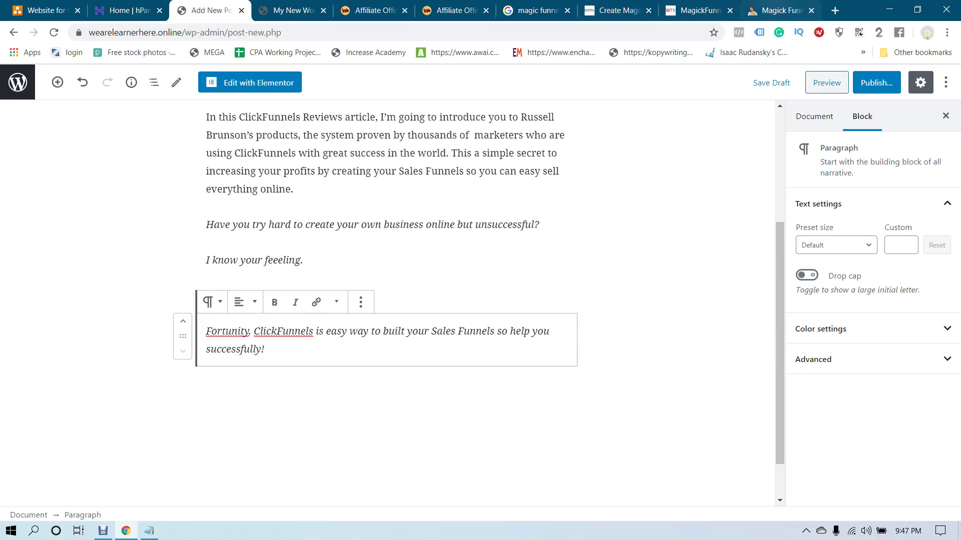
Close the moneymedia Magick Funnels review tab and return to the jcbspro review
click(699, 10)
click(795, 10)
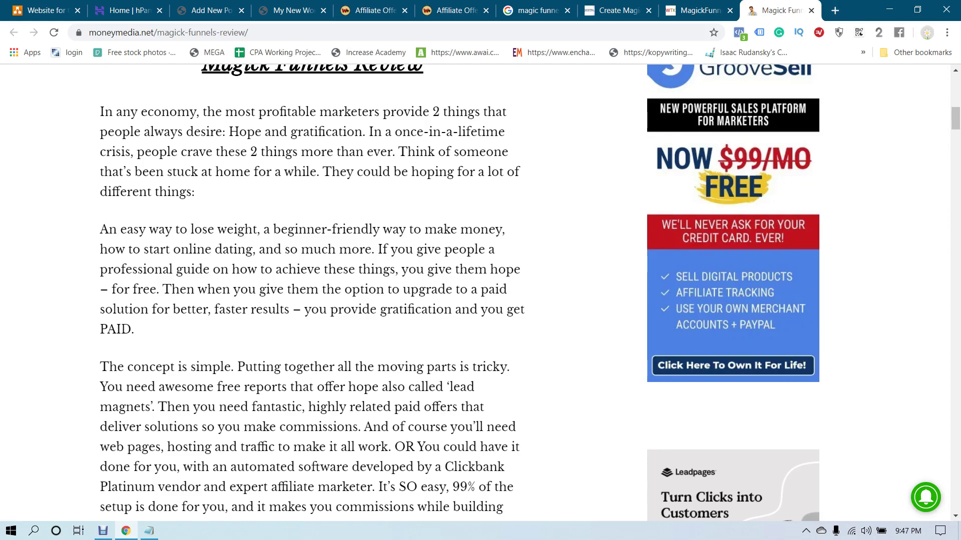
click(811, 10)
scroll(481, 300, down, 10)
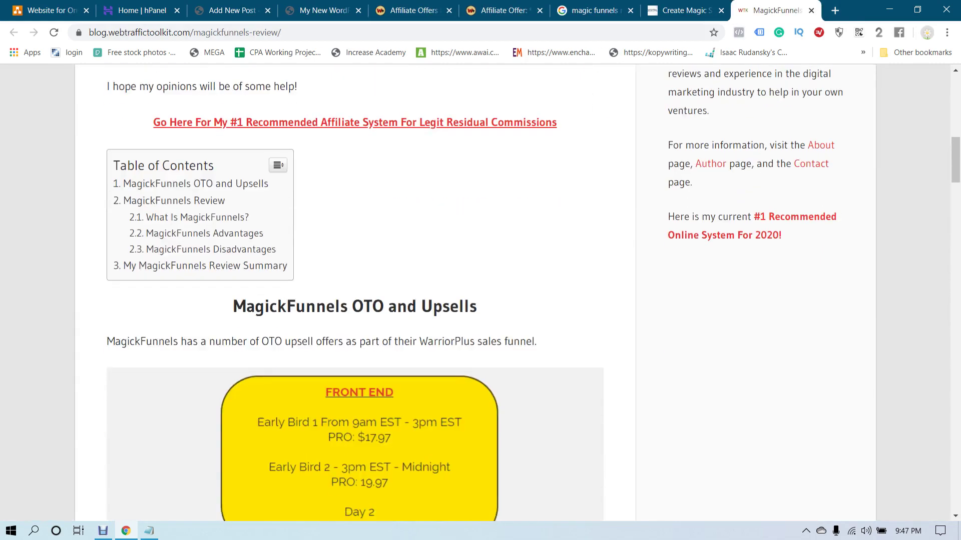
scroll(356, 300, down, 4)
scroll(355, 290, down, 10)
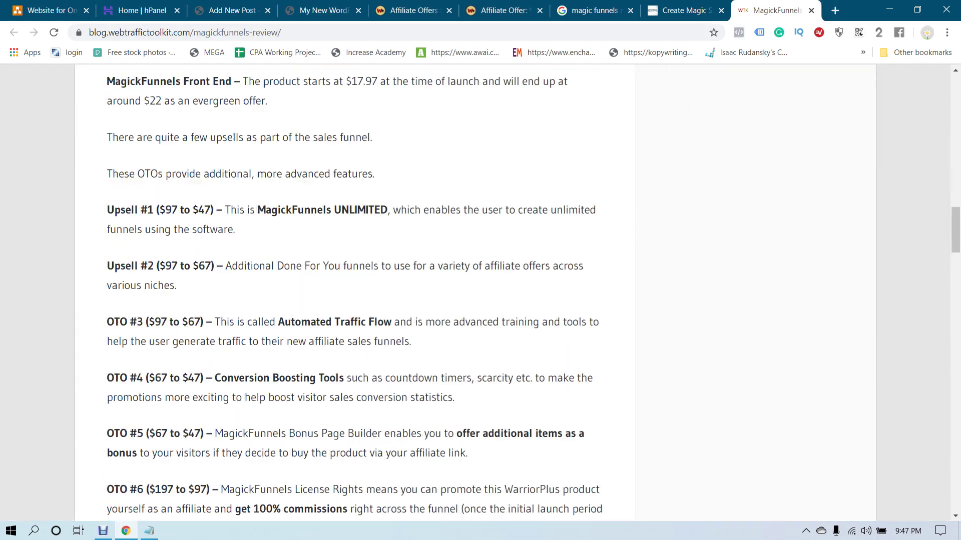
scroll(356, 290, up, 1)
scroll(355, 290, down, 4)
scroll(355, 290, down, 4)
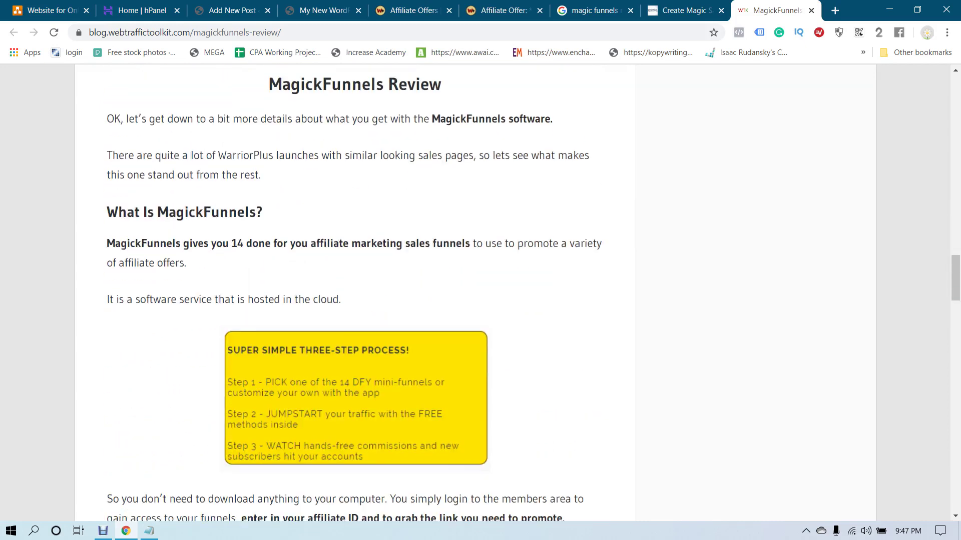
key(ctrl+shift+Tab)
key(ctrl+shift+Tab)
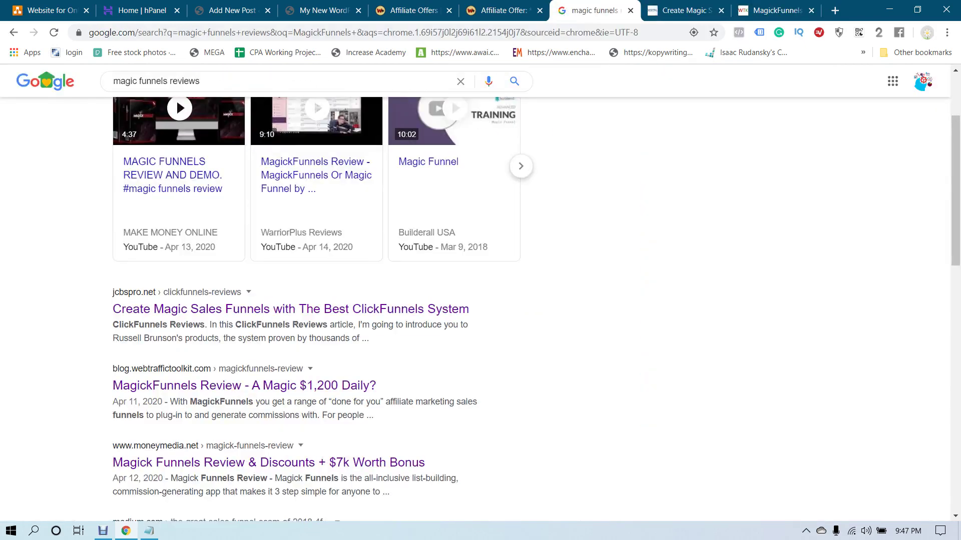
key(ctrl+Tab)
Paste the Creator paragraph and ClickFunnels description two lines below the Fortunity line
scroll(814, 393, down, 10)
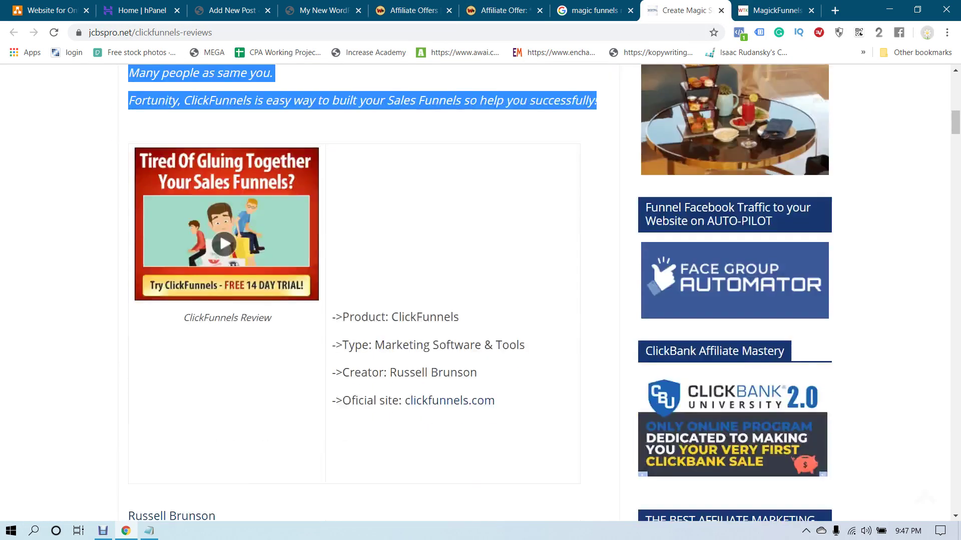
scroll(368, 292, down, 3)
scroll(369, 293, up, 2)
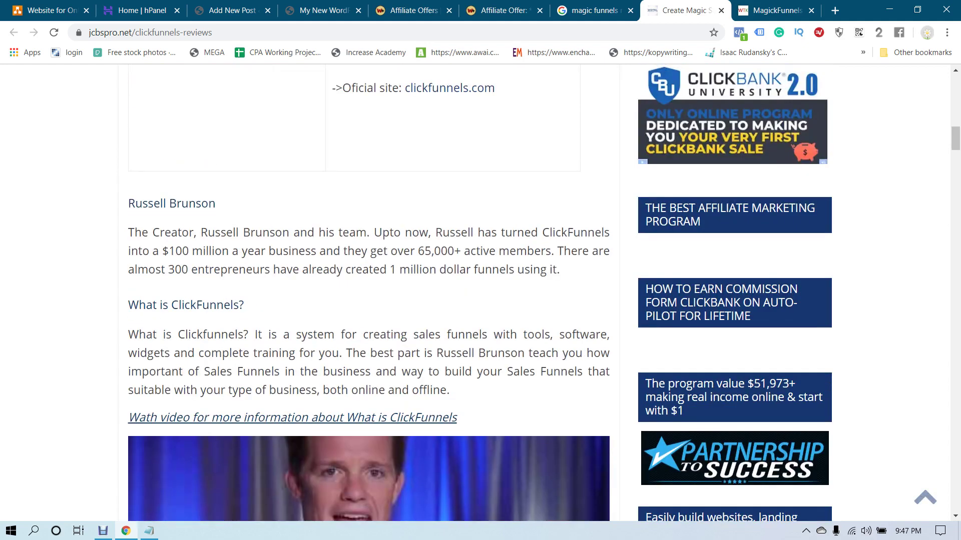
drag(128, 232, 439, 390)
key(ctrl+c)
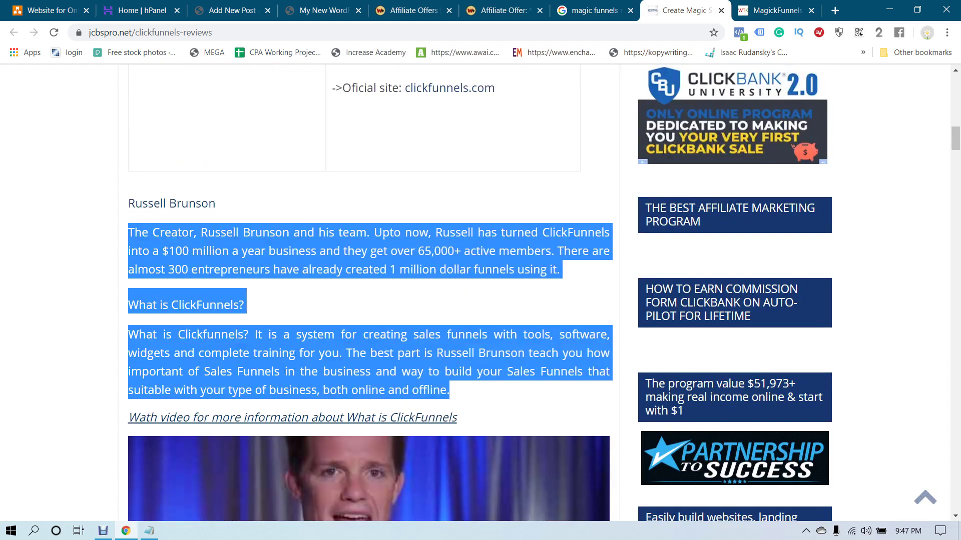
key(ctrl+3)
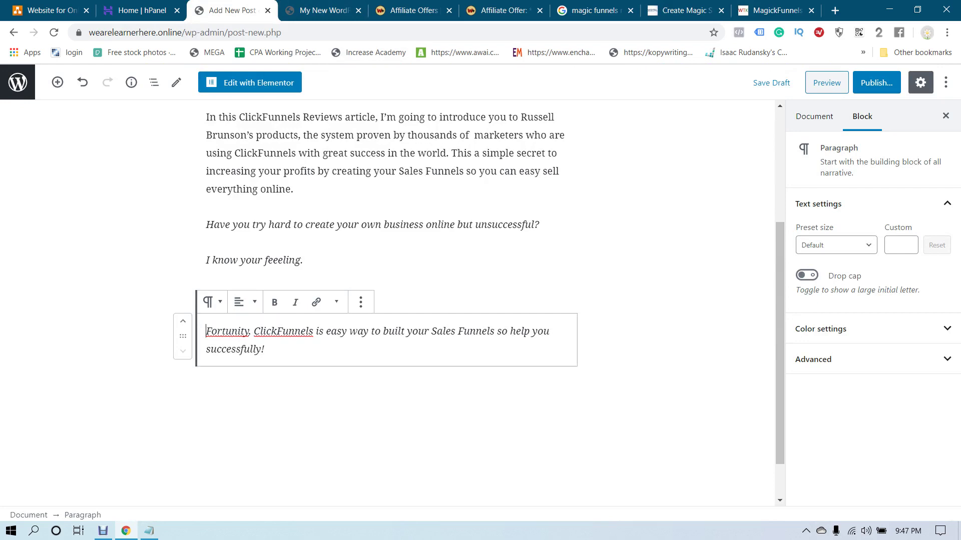
key(Return)
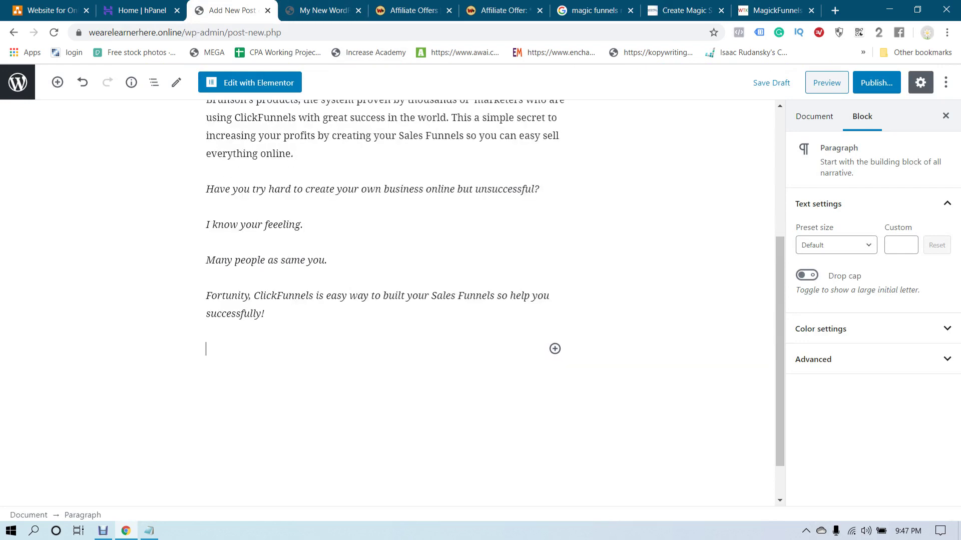
key(Return)
key(ctrl+v)
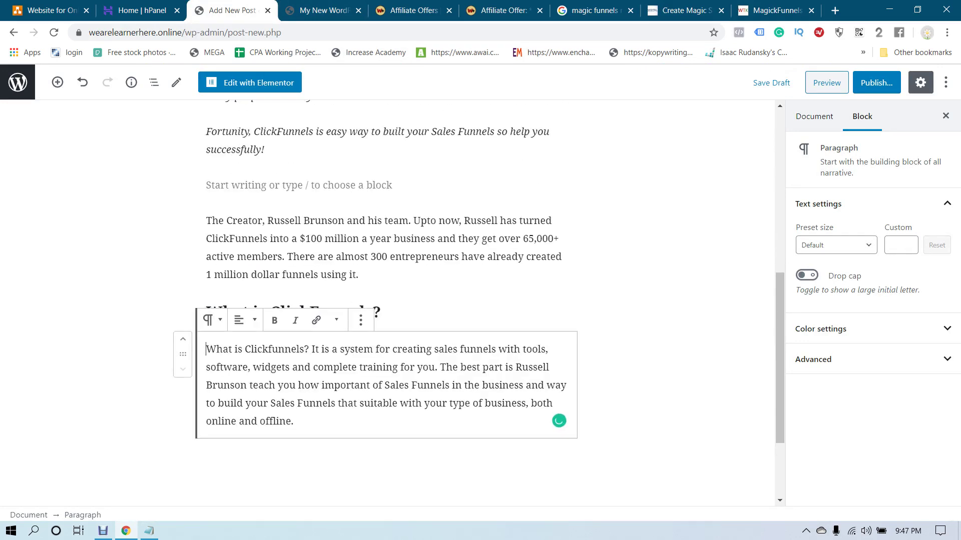
Insert an empty Image block in the blank paragraph above the pasted text
click(250, 185)
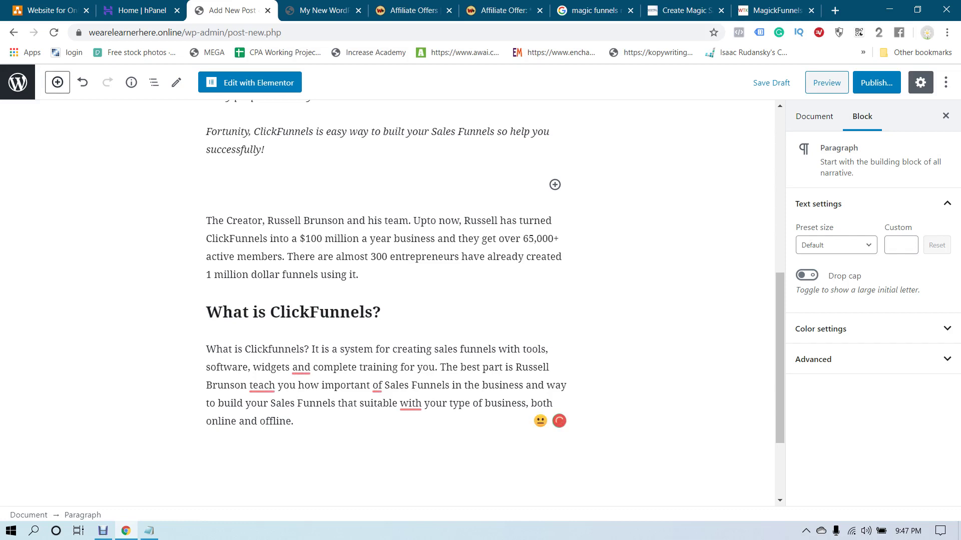
click(57, 83)
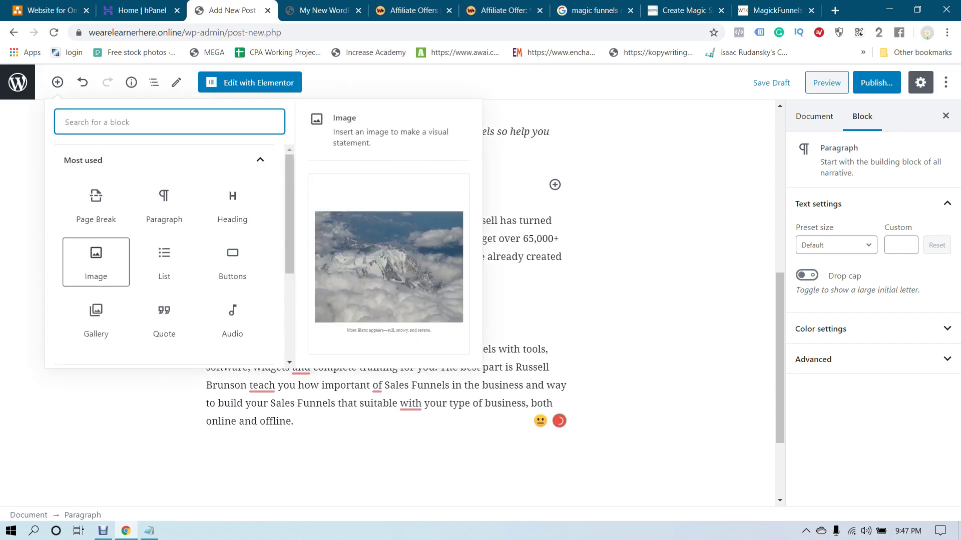
click(95, 260)
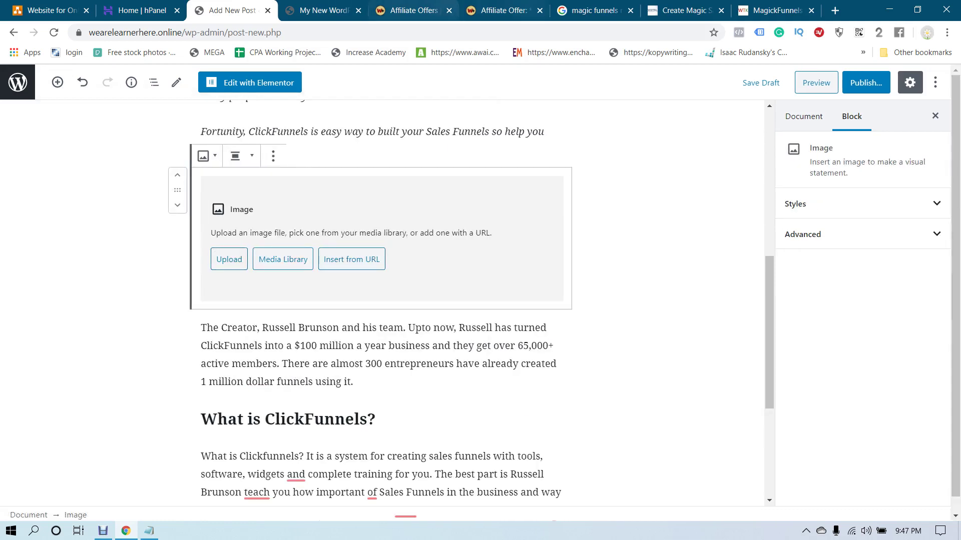
click(594, 10)
Open the MagickFunnels sales page from the WarriorPlus offer and scroll to its Warrior+Plus earnings screenshot
click(685, 10)
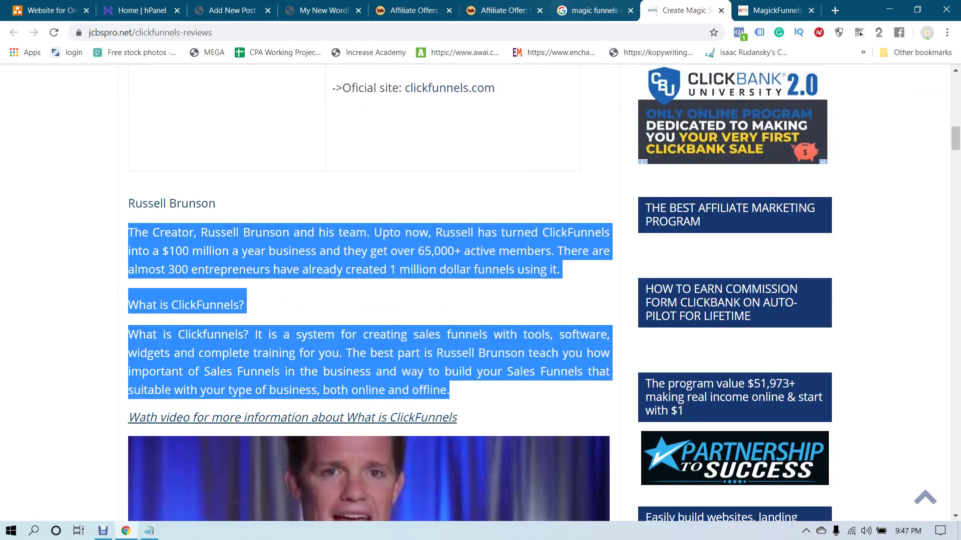
click(503, 10)
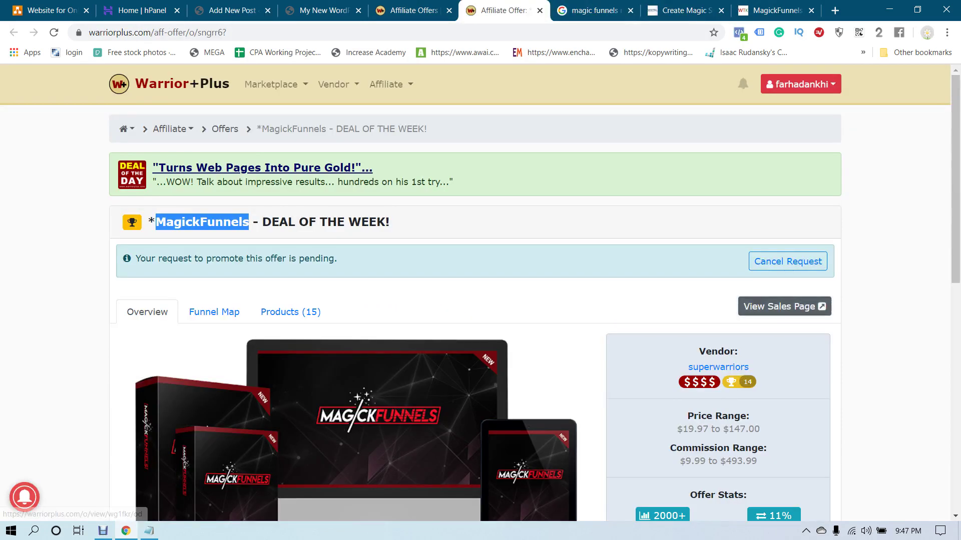
click(784, 307)
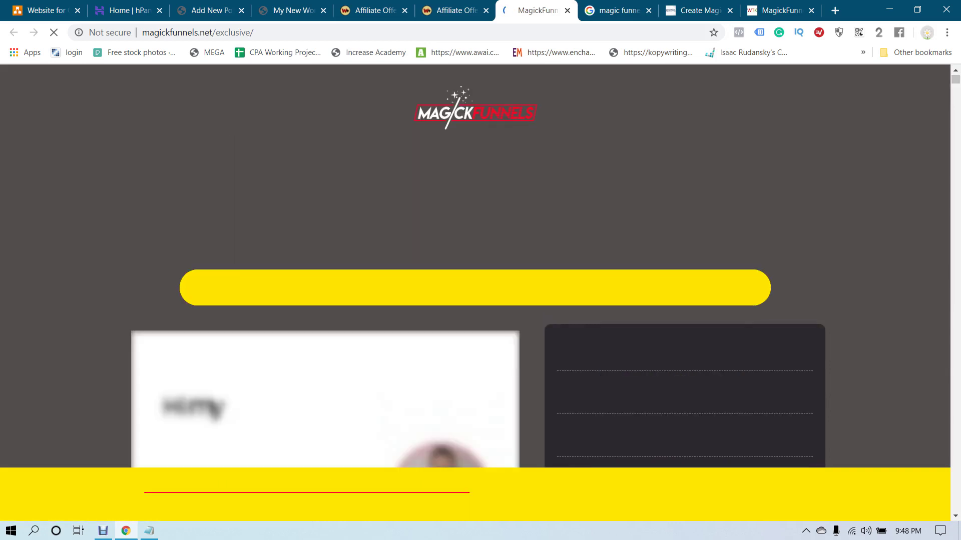
scroll(476, 265, down, 5)
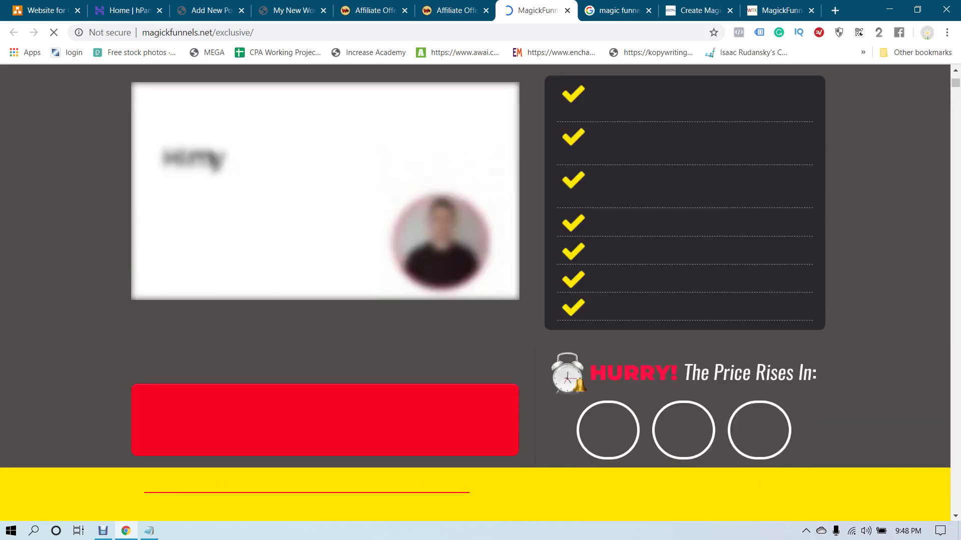
scroll(475, 265, up, 5)
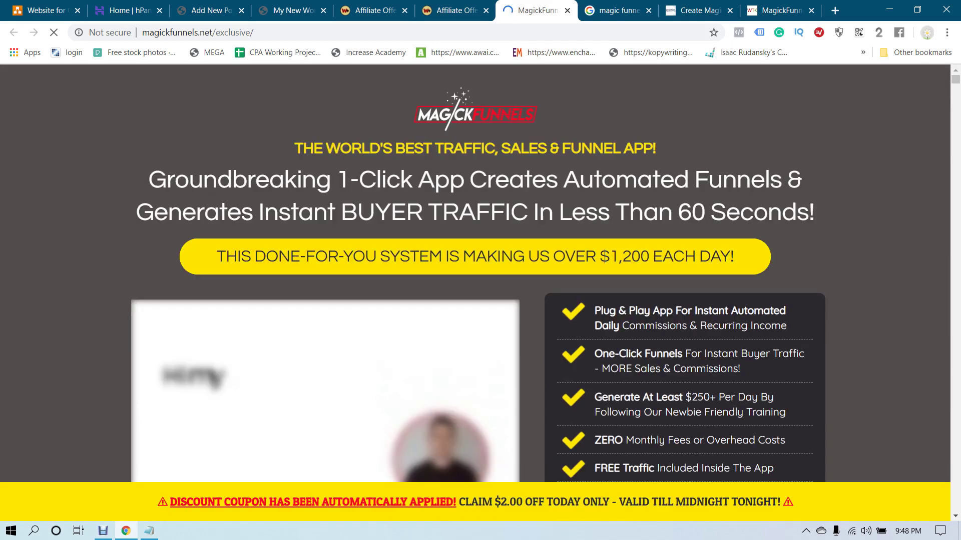
scroll(475, 273, down, 8)
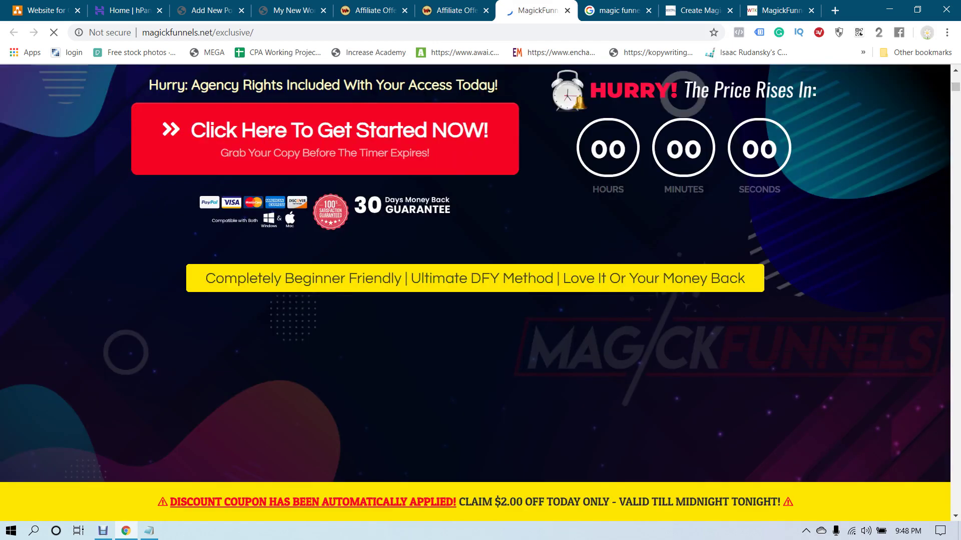
scroll(476, 273, up, 10)
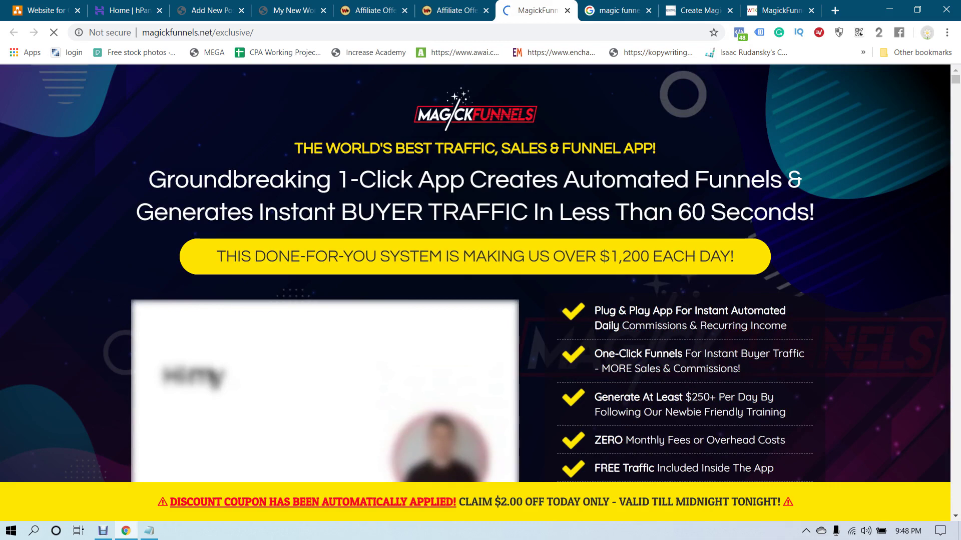
scroll(475, 273, down, 4)
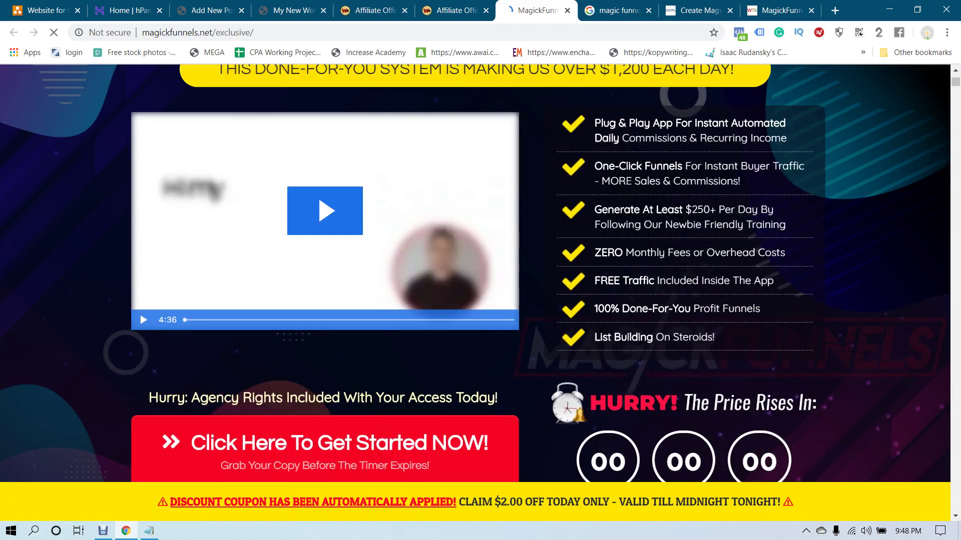
scroll(475, 272, down, 12)
scroll(475, 272, down, 11)
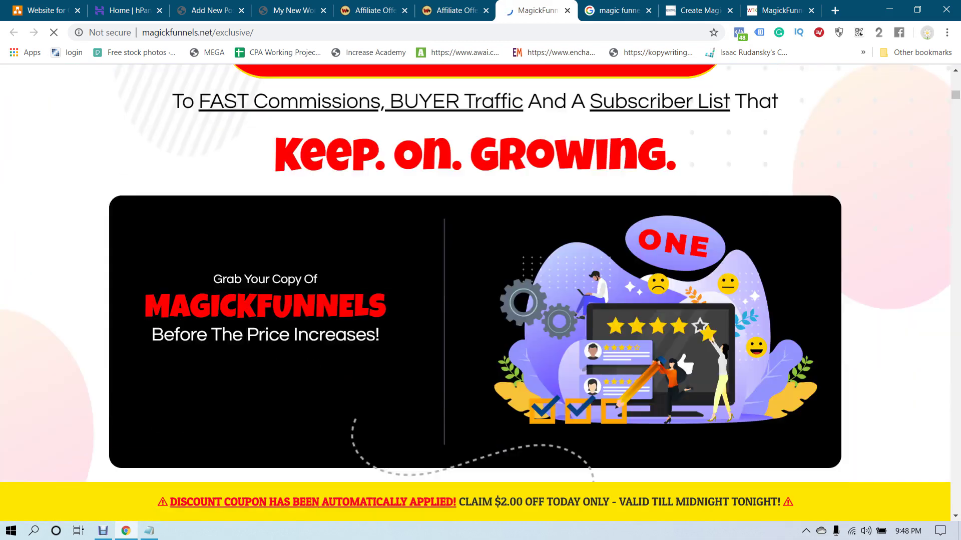
scroll(475, 273, up, 3)
scroll(475, 273, down, 5)
scroll(475, 273, down, 20)
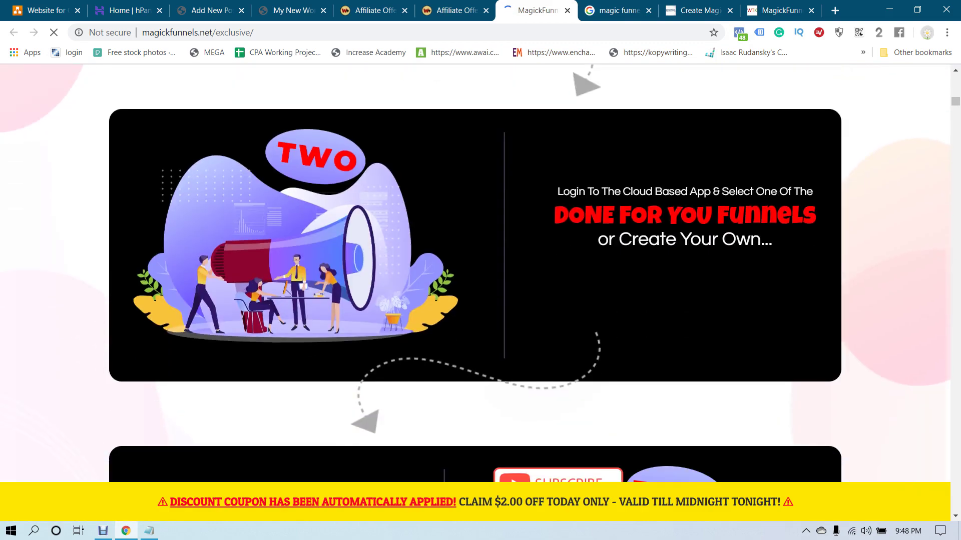
scroll(475, 273, down, 5)
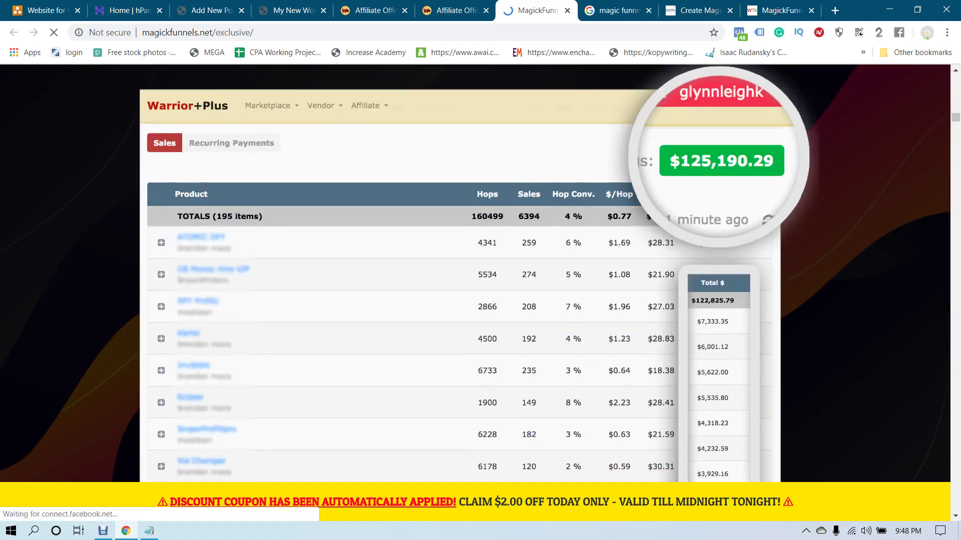
scroll(476, 272, up, 2)
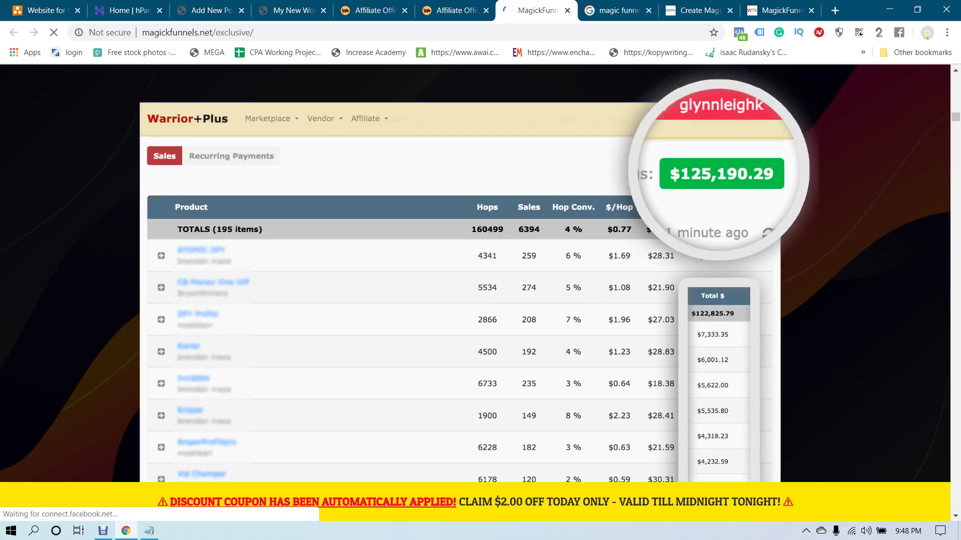
Capture the Warrior+Plus earnings table region with Snipping Tool
key(super+s)
text(snip)
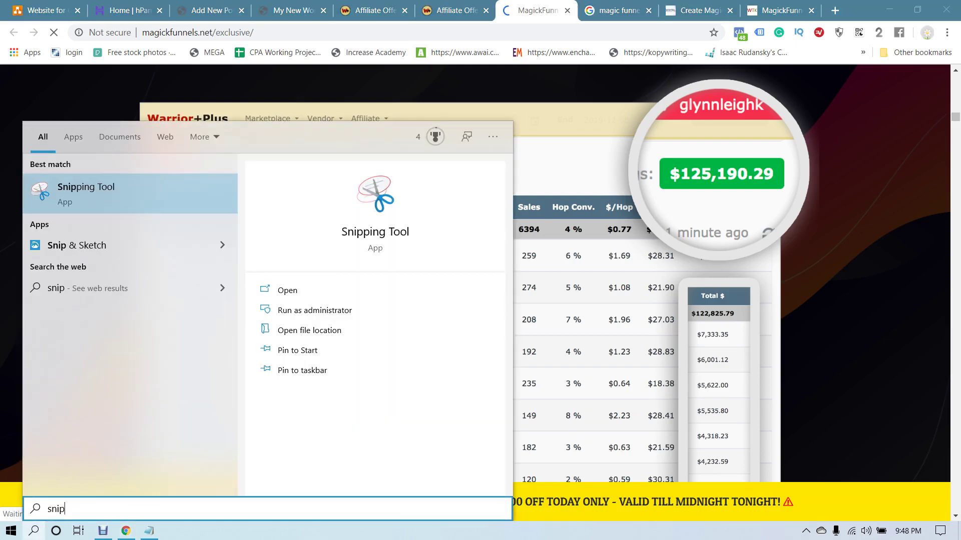
key(Return)
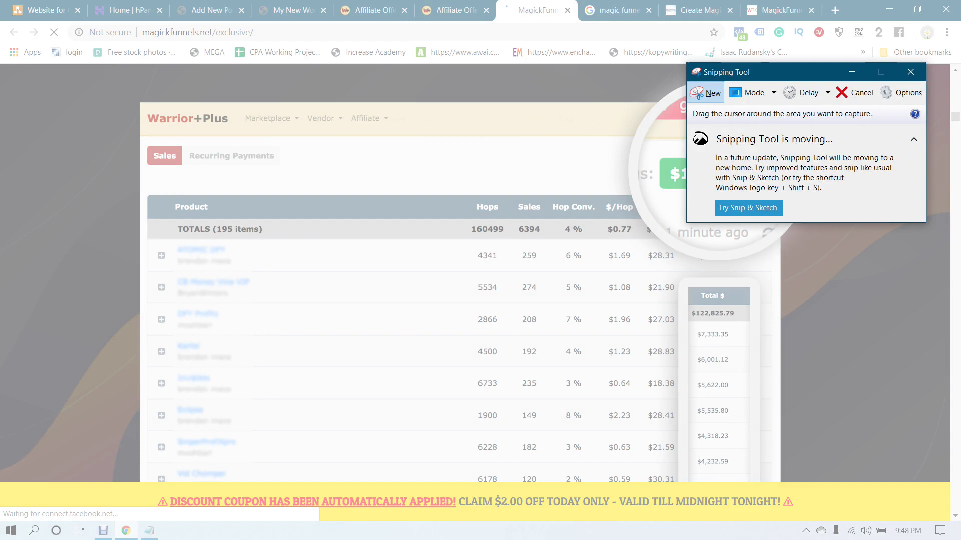
drag(139, 104, 778, 471)
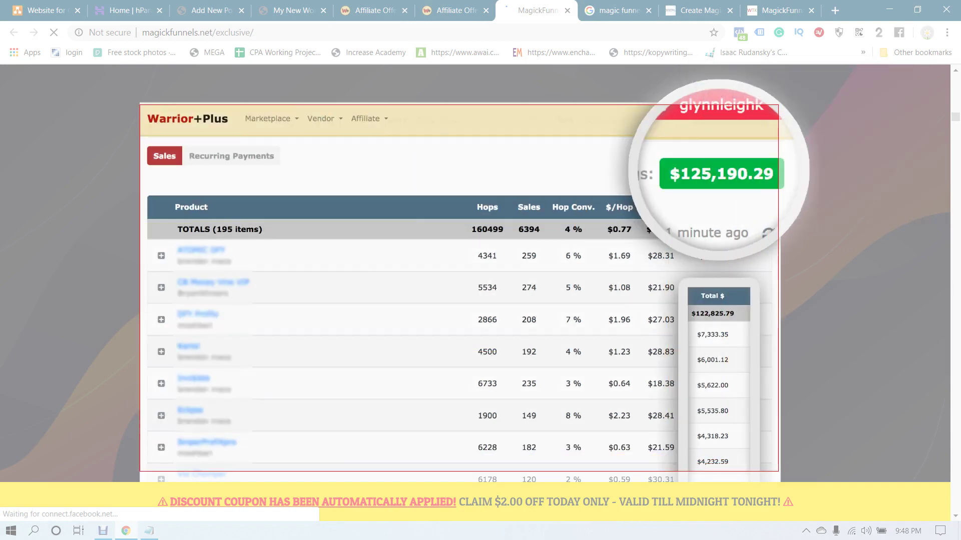
drag(778, 472, 778, 471)
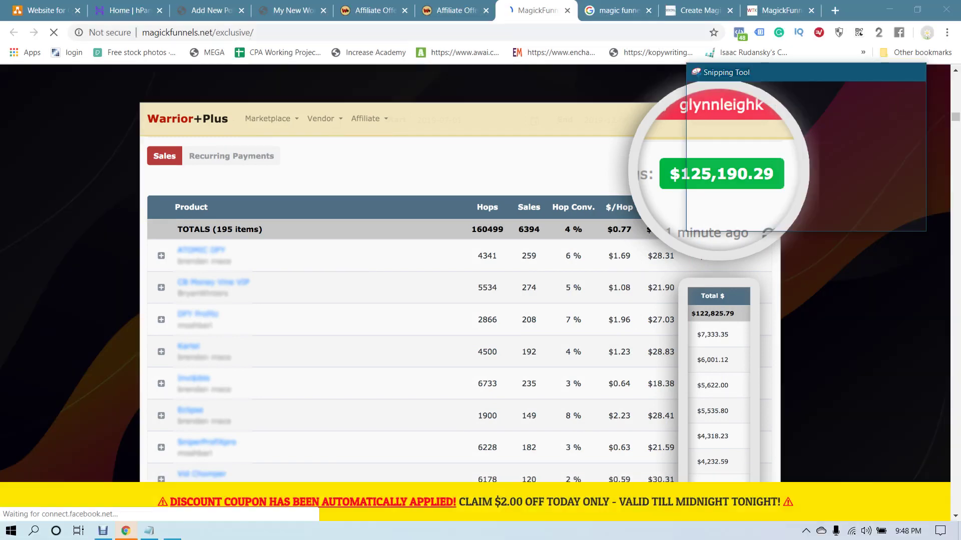
key(ctrl+n)
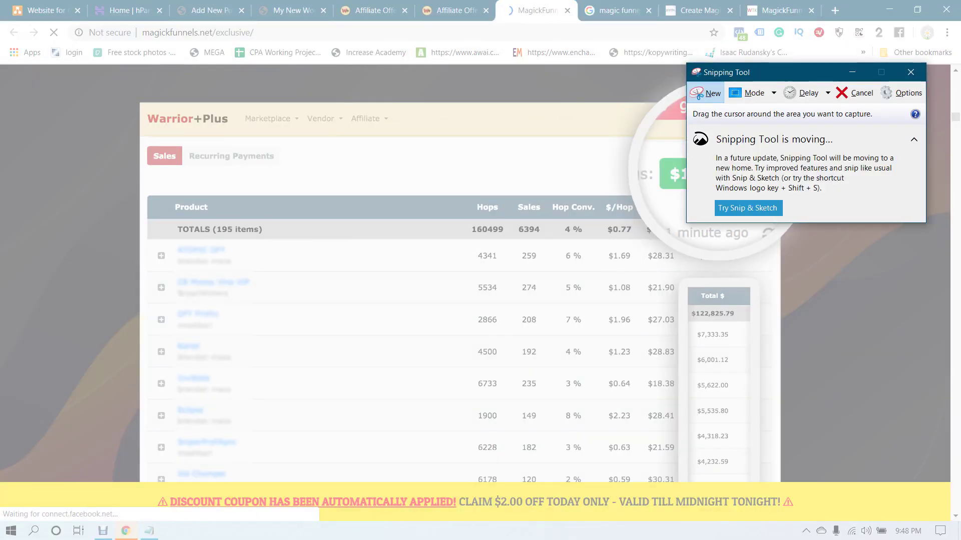
drag(129, 85, 790, 462)
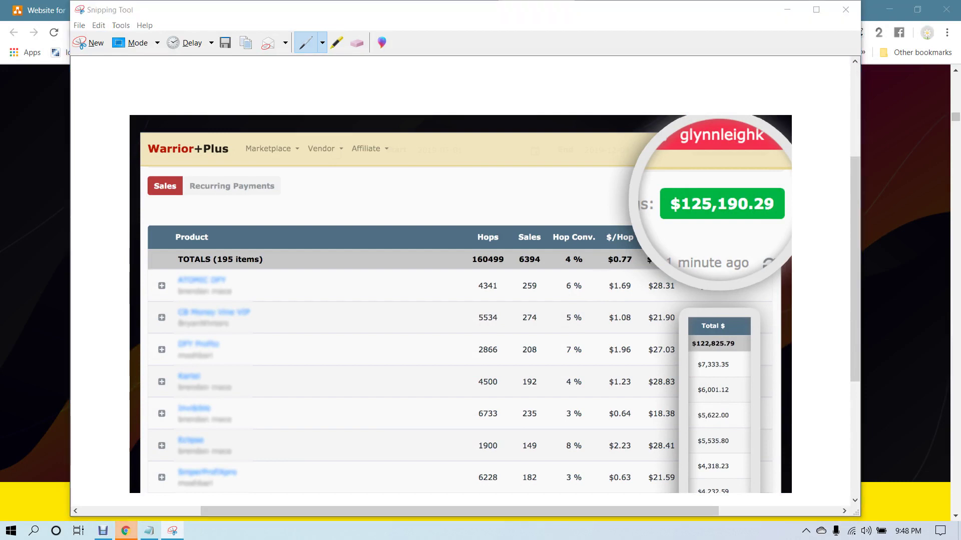
Save the capture to the Desktop as 'fdfdgfd' and close Snipping Tool
key(ctrl+s)
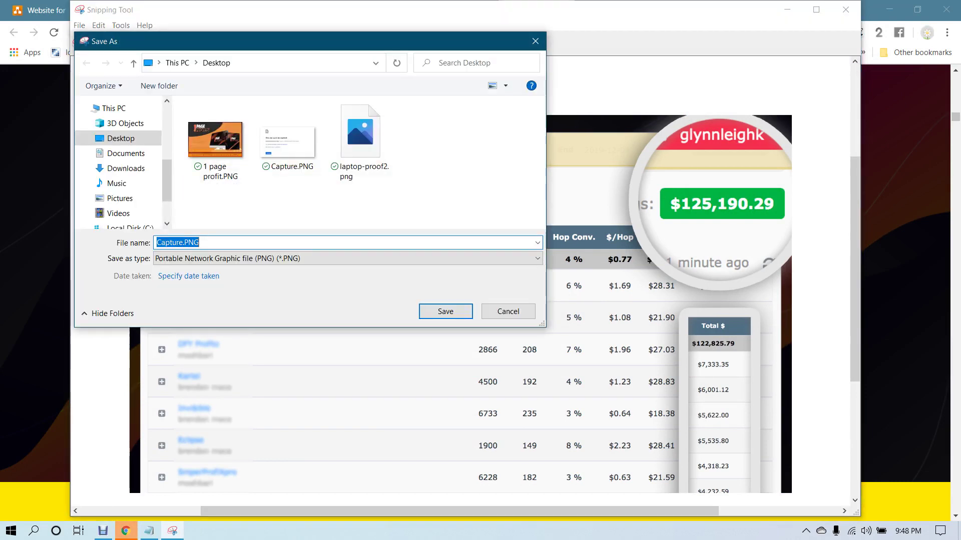
text(fdfdgfd)
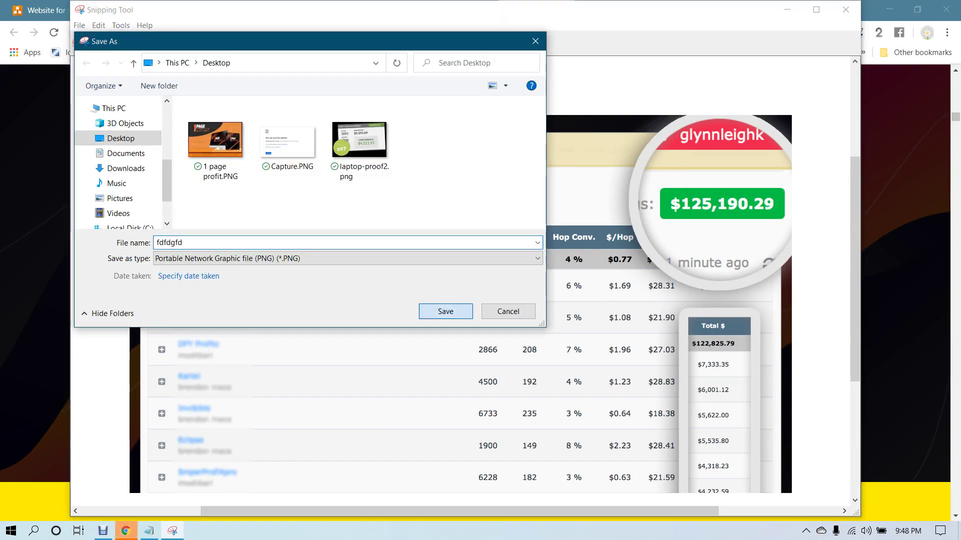
key(Return)
key(alt+F4)
key(ctrl+2)
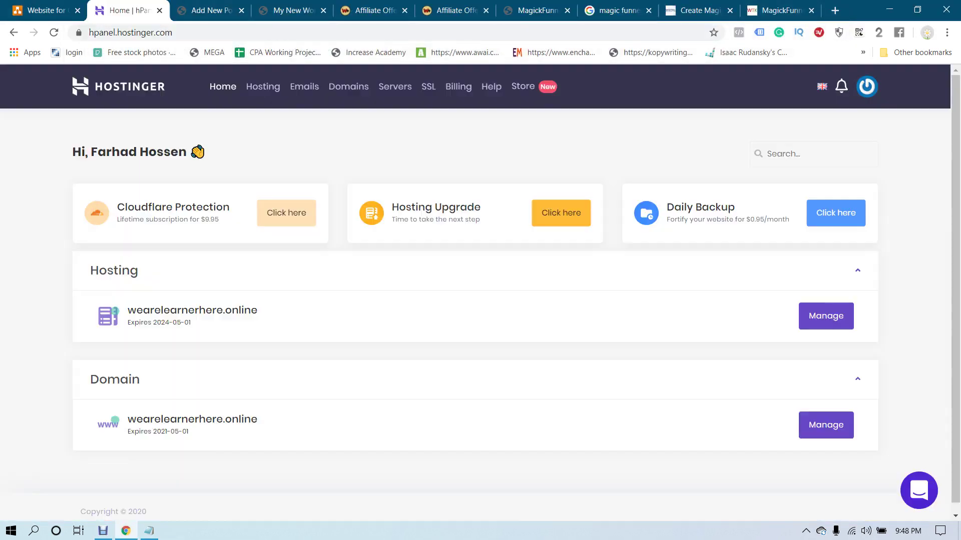
key(ctrl+Tab)
Upload the saved earnings screenshot into the empty image block
key(Return)
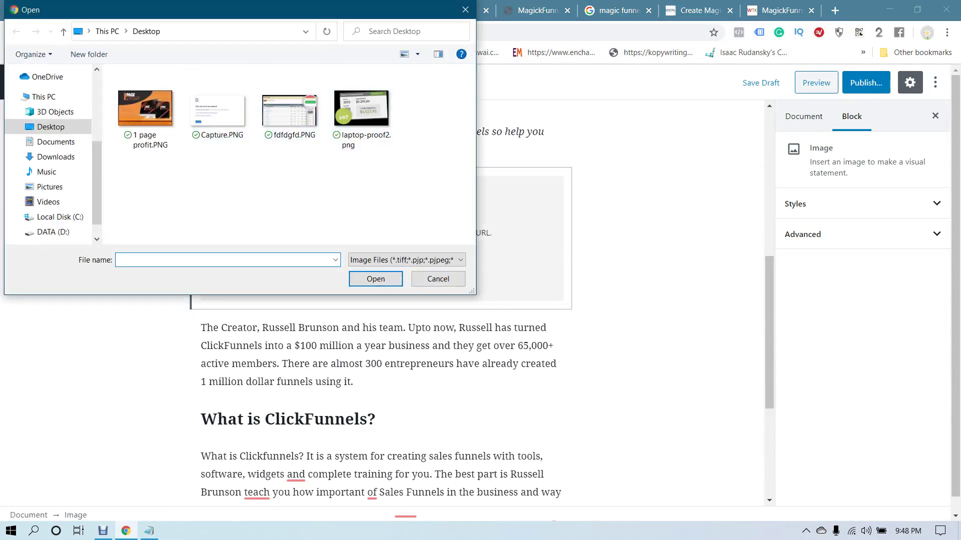
double_click(290, 105)
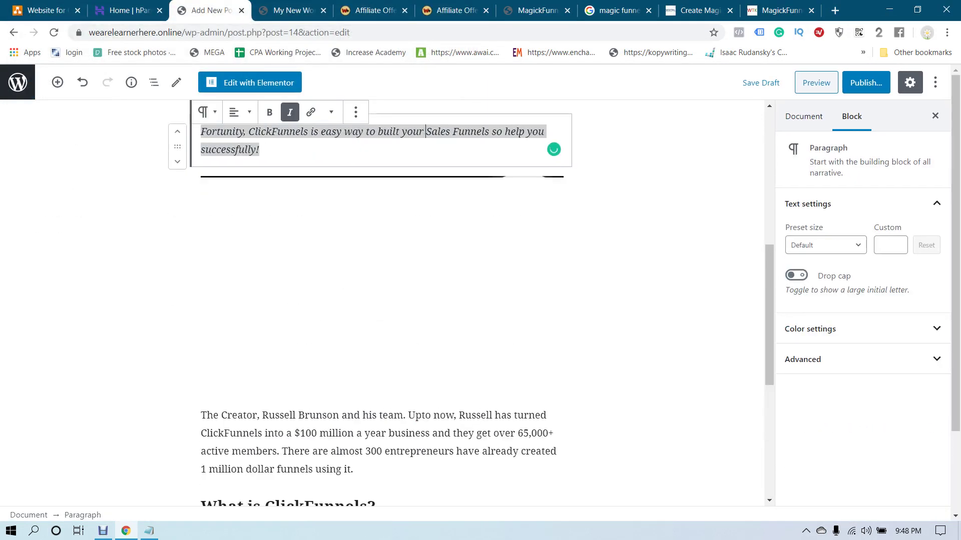
scroll(386, 300, down, 3)
scroll(385, 301, down, 3)
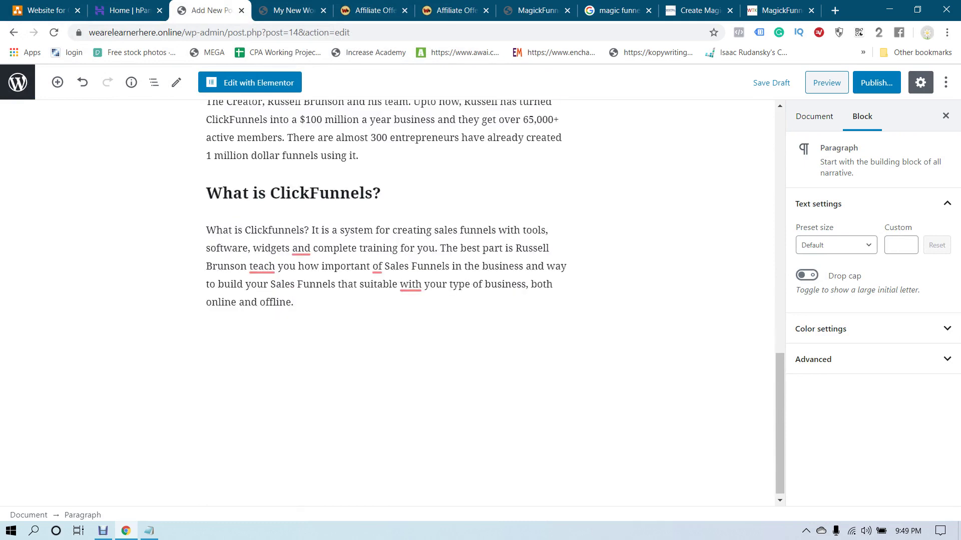
Delete the 'What is ClickFunnels?' heading and its paragraph
click(294, 297)
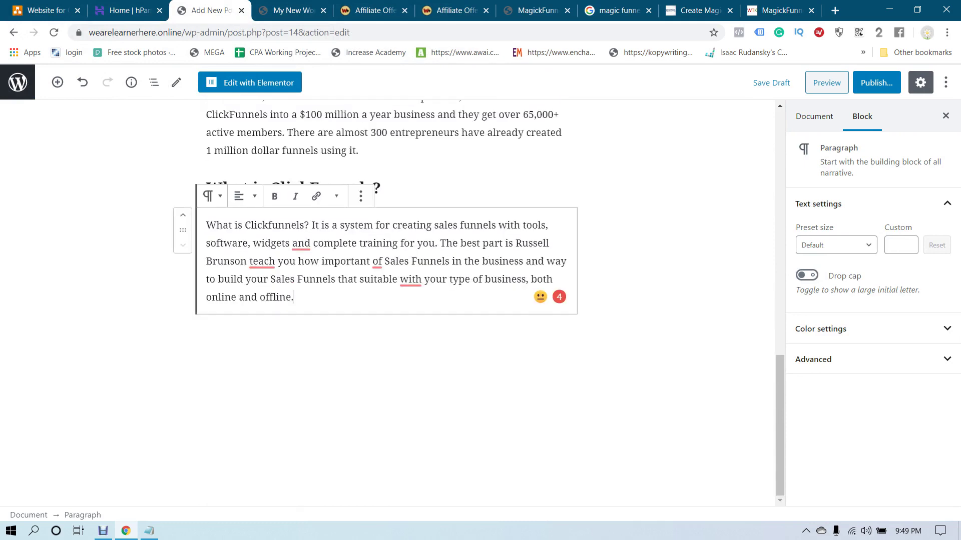
key(shift+Up)
key(shift+Up)
key(shift+Up)
key(shift+Up)
key(shift+Up)
key(shift+Up)
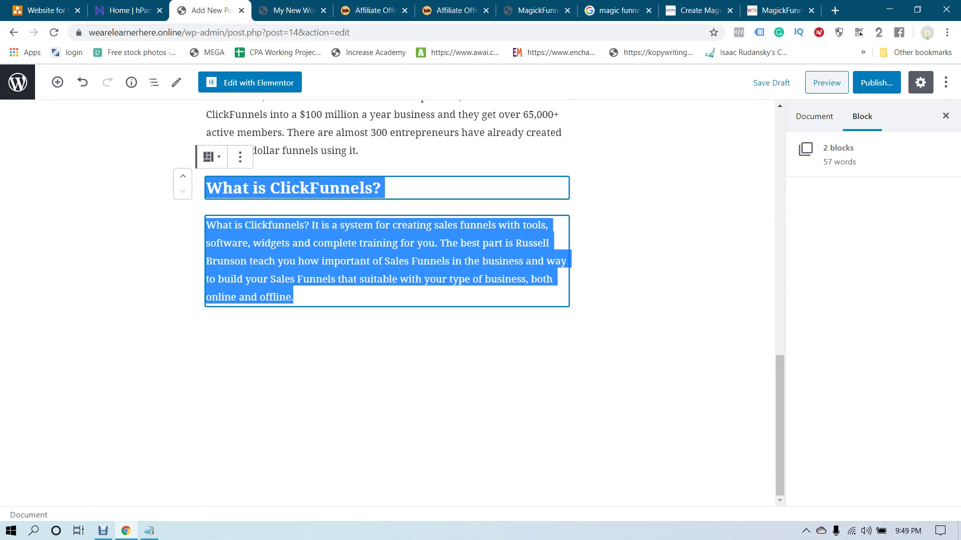
key(BackSpace)
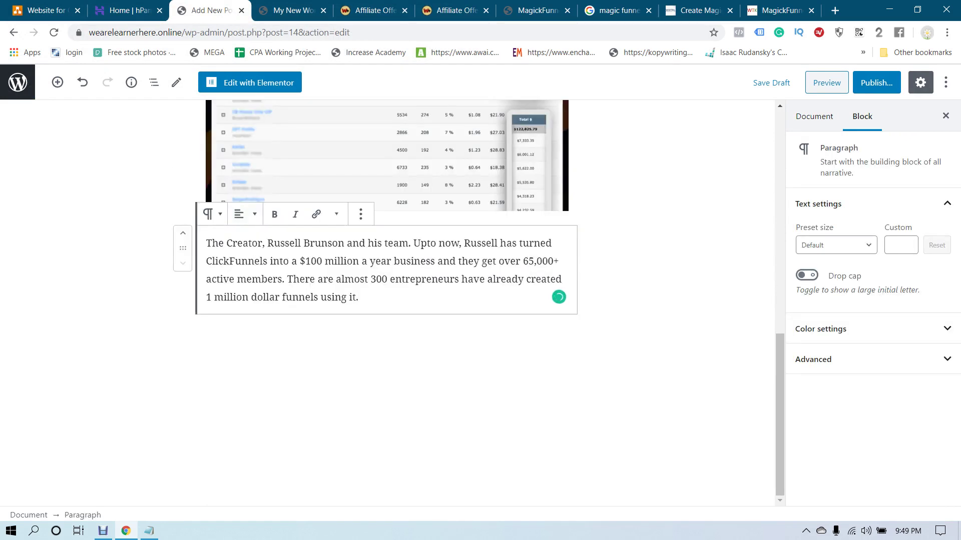
Add a Buttons block labelled 'Get Access To Magic Funnels Now'
key(Return)
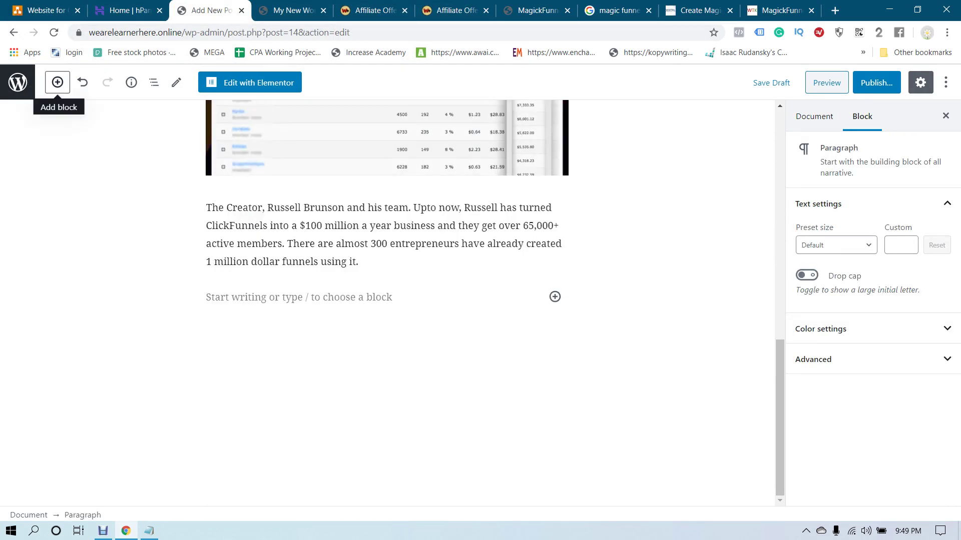
click(58, 82)
text(butt)
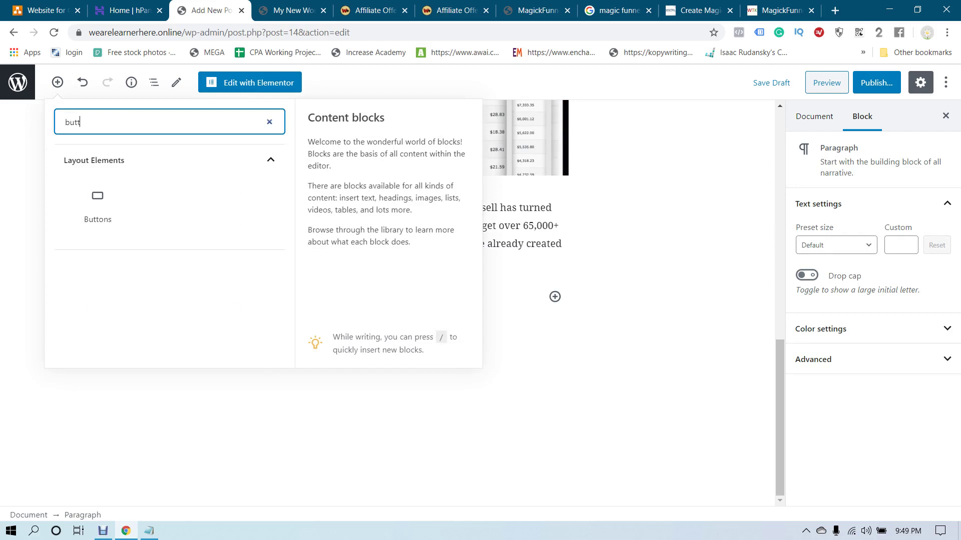
click(97, 205)
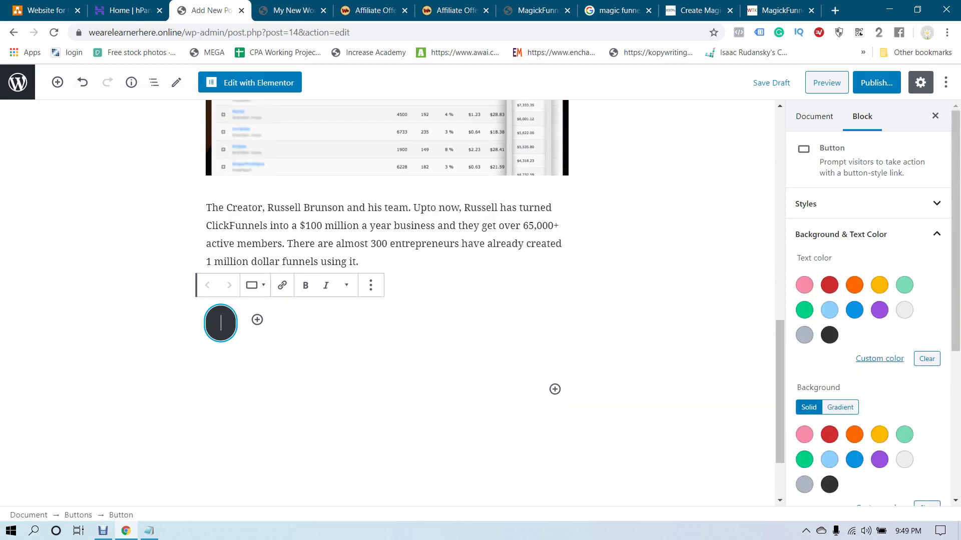
text(G)
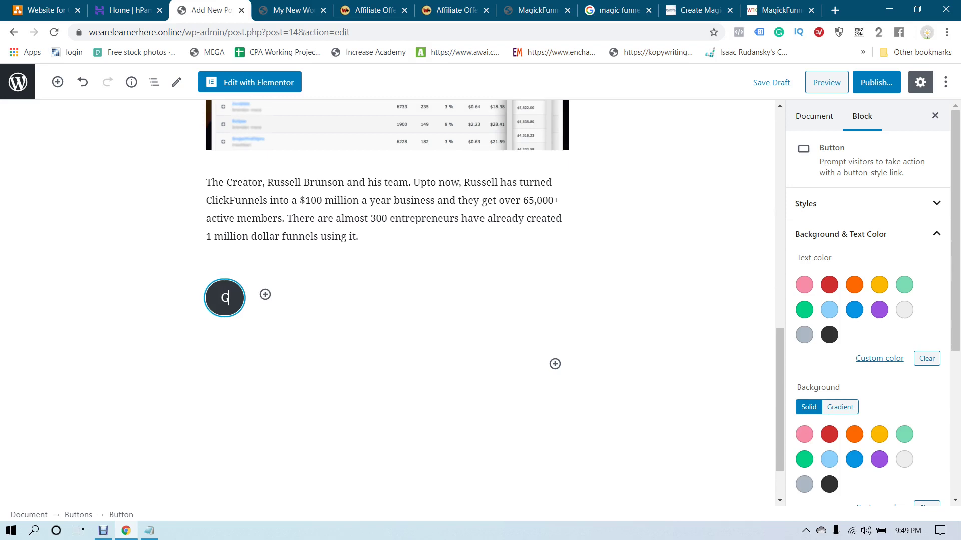
text(et Access )
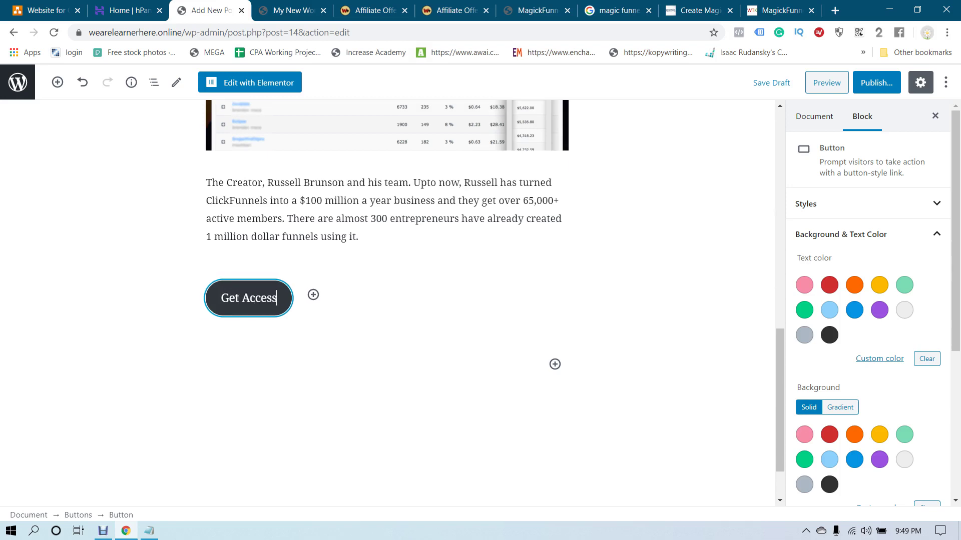
text(To)
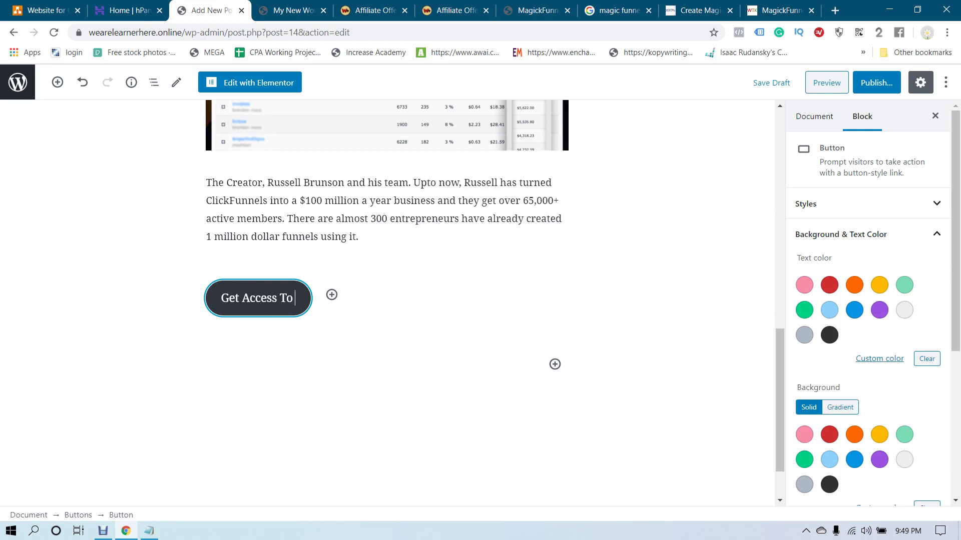
text( Magic)
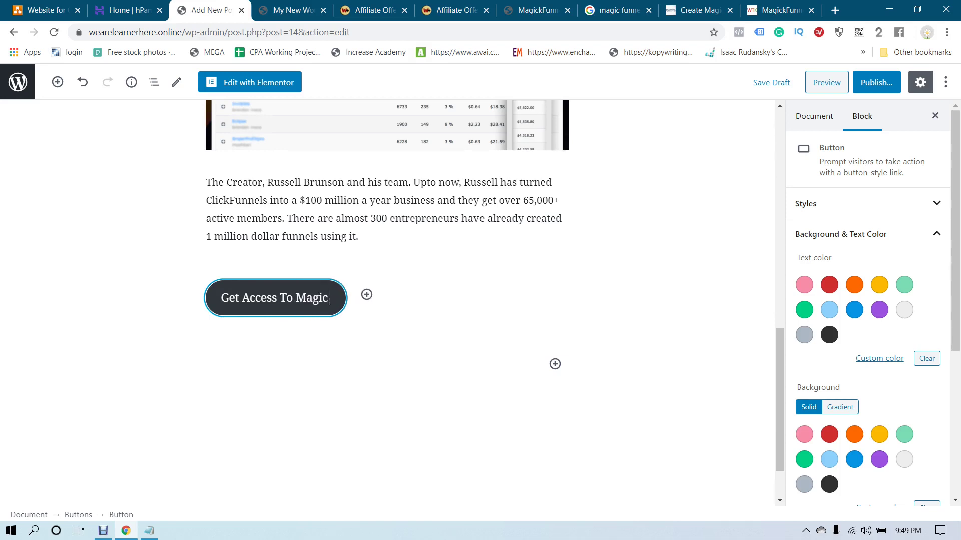
text( Funnels)
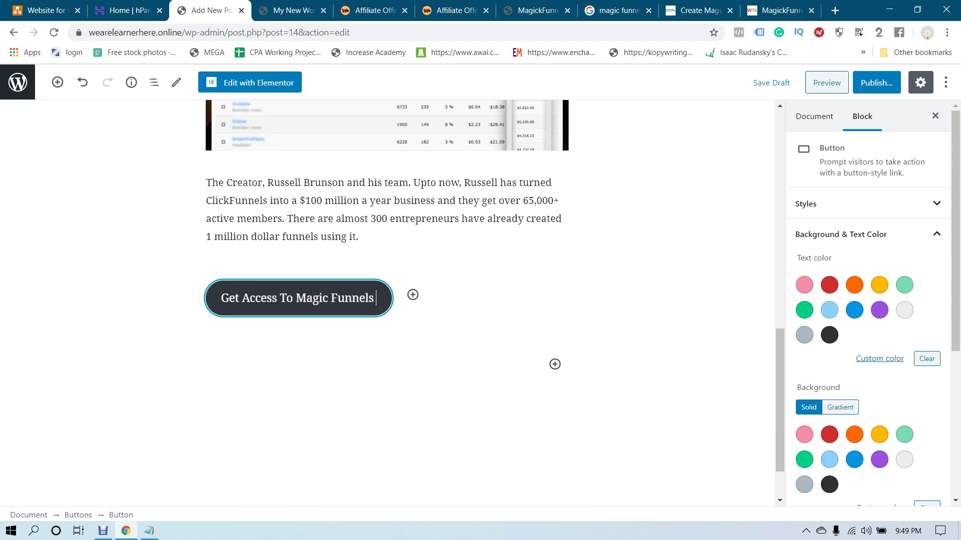
text( Now)
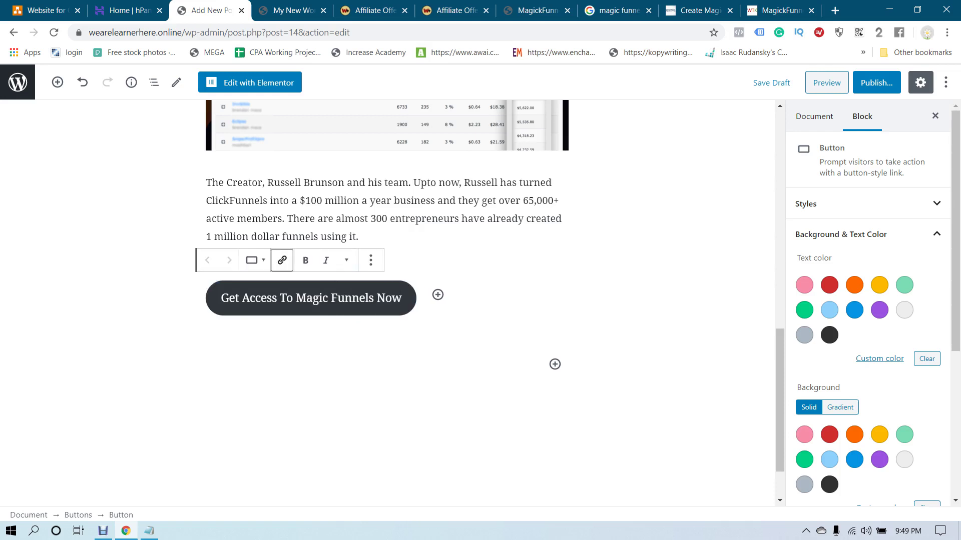
click(282, 260)
Link the button to the magickfunnels.net/exclusive/ sales page address
click(453, 10)
key(ctrl+Tab)
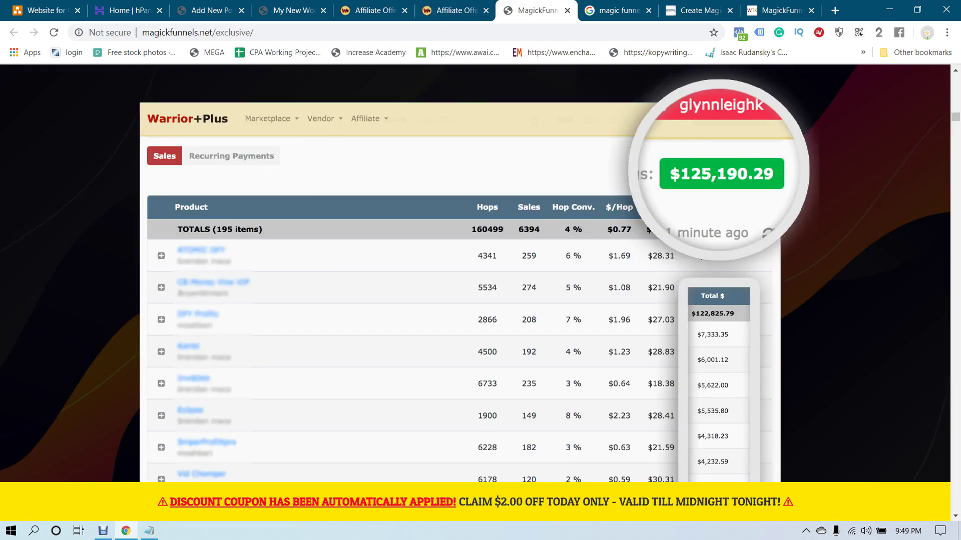
click(698, 10)
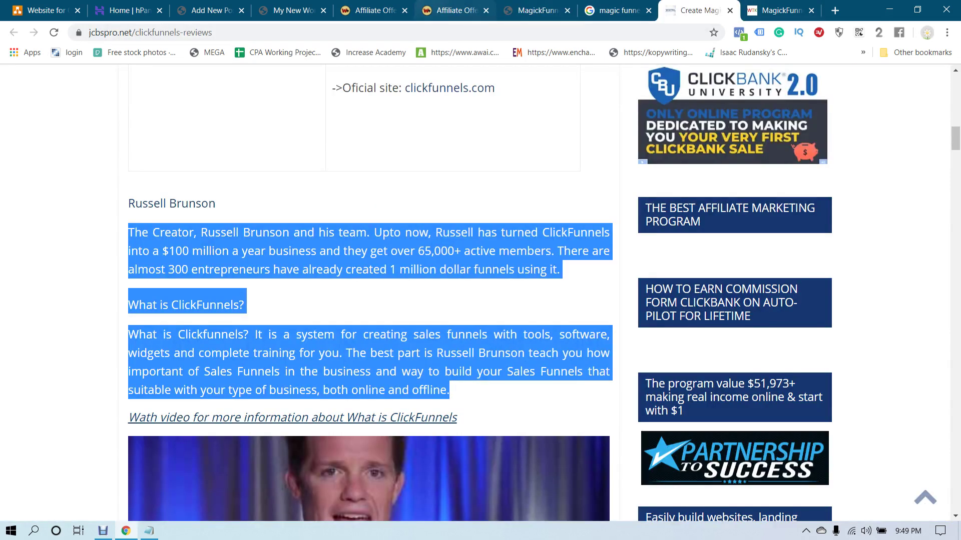
click(453, 10)
key(ctrl+Tab)
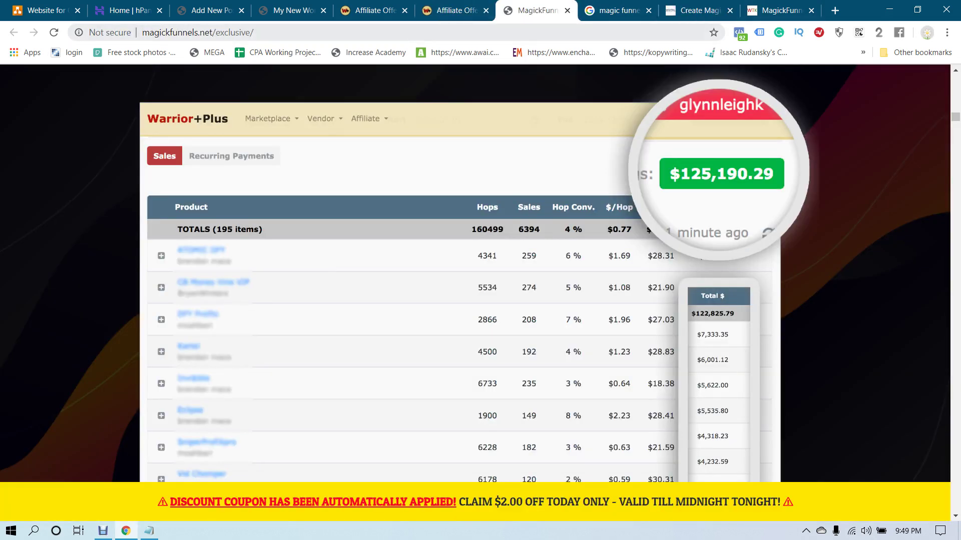
key(ctrl+l)
key(ctrl+c)
key(ctrl+3)
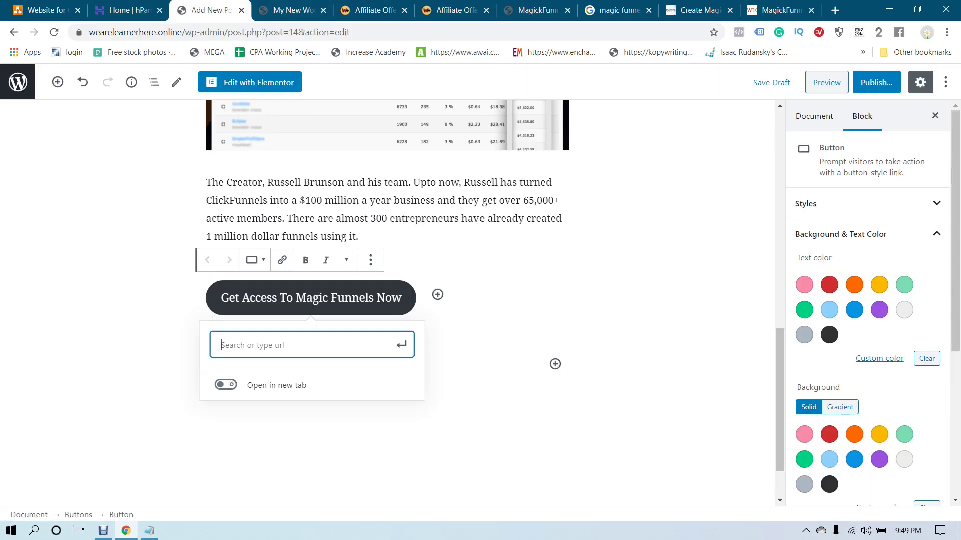
key(ctrl+v)
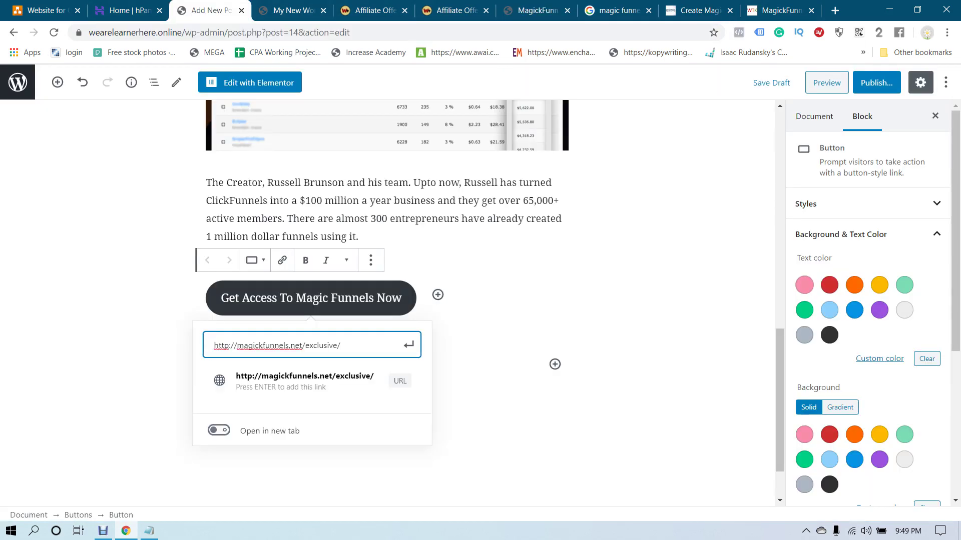
key(Return)
Give the button white text on a purple background
click(879, 310)
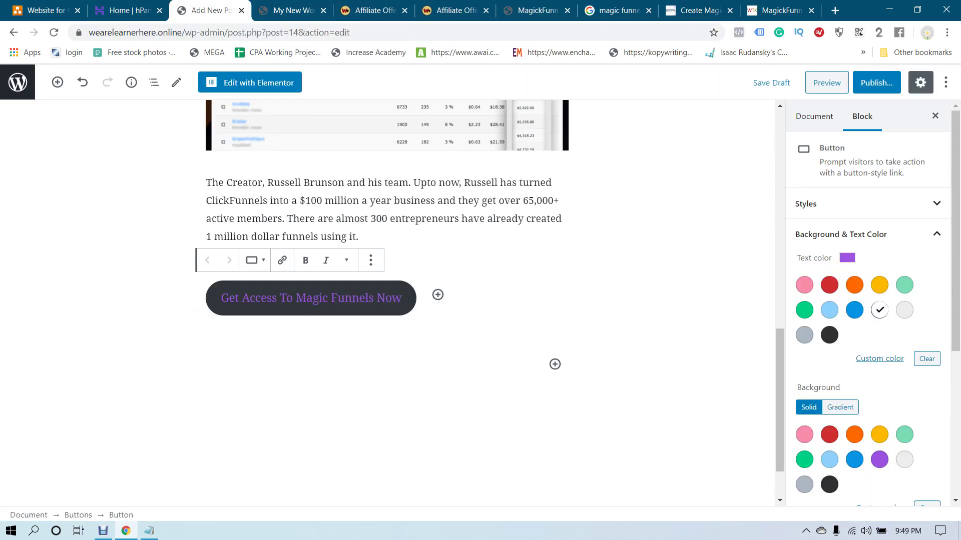
click(854, 459)
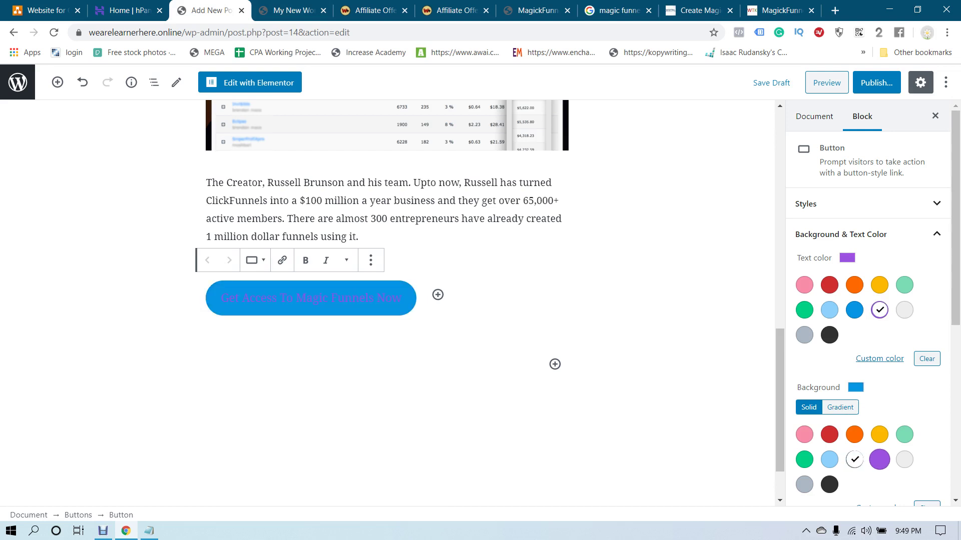
click(879, 285)
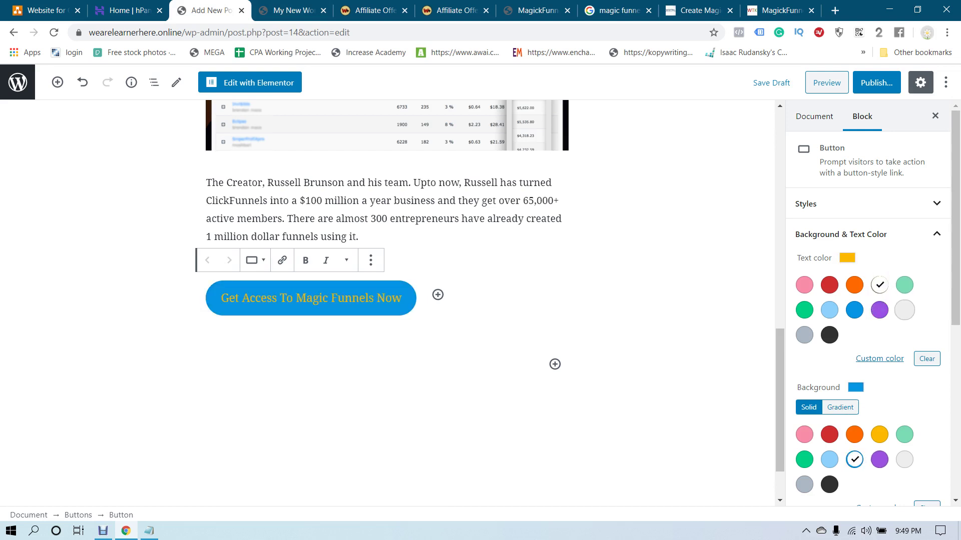
click(904, 310)
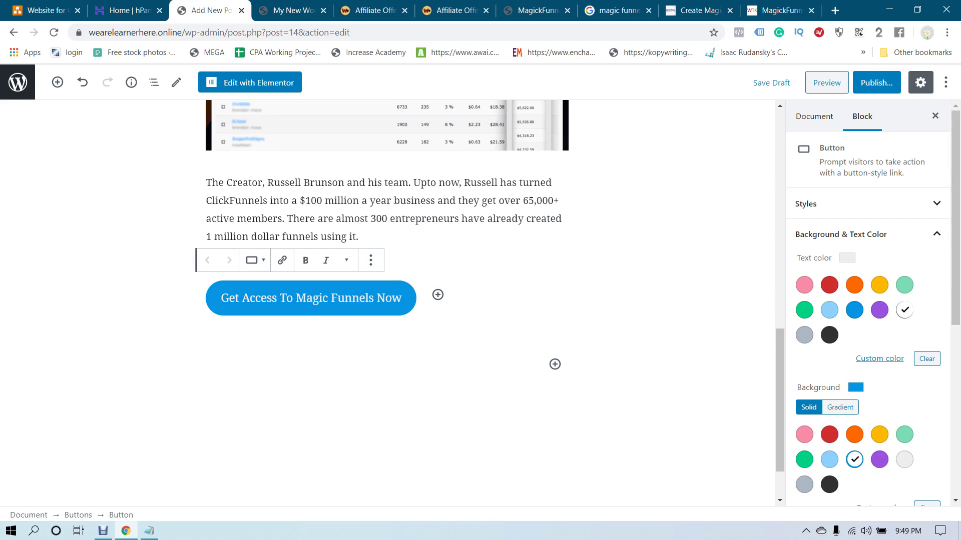
click(879, 435)
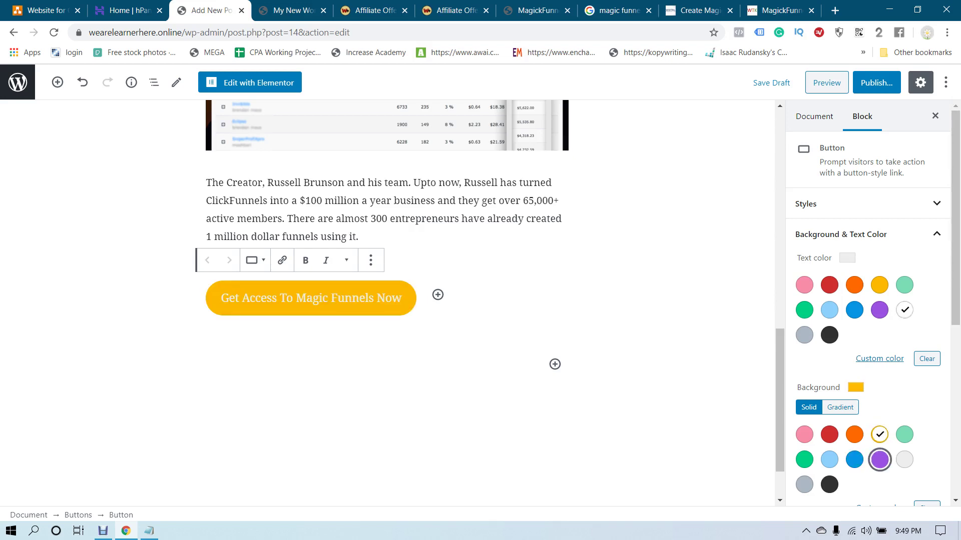
click(879, 459)
key(Escape)
scroll(388, 300, up, 4)
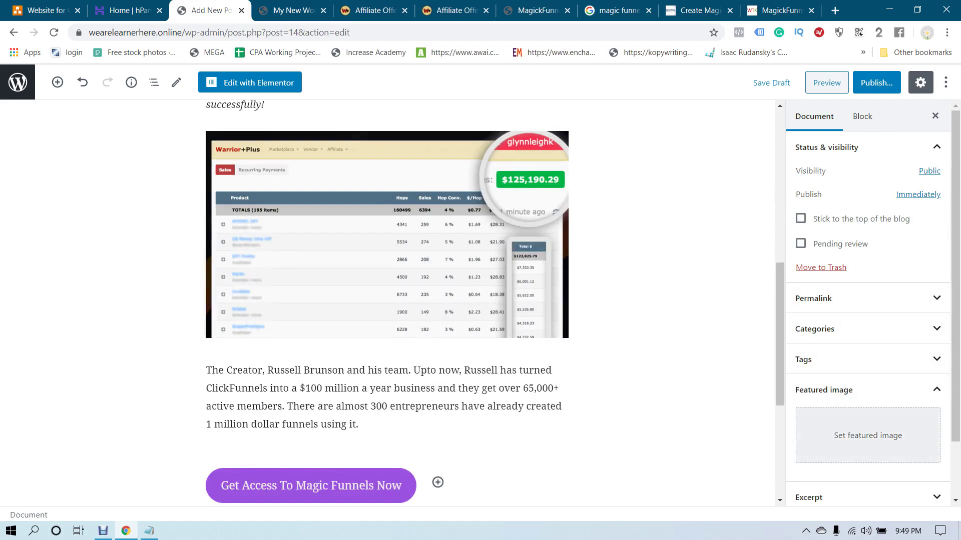
Save the MagickFunnels product image from the competitor's review as magickfunnels.png
click(780, 10)
click(619, 10)
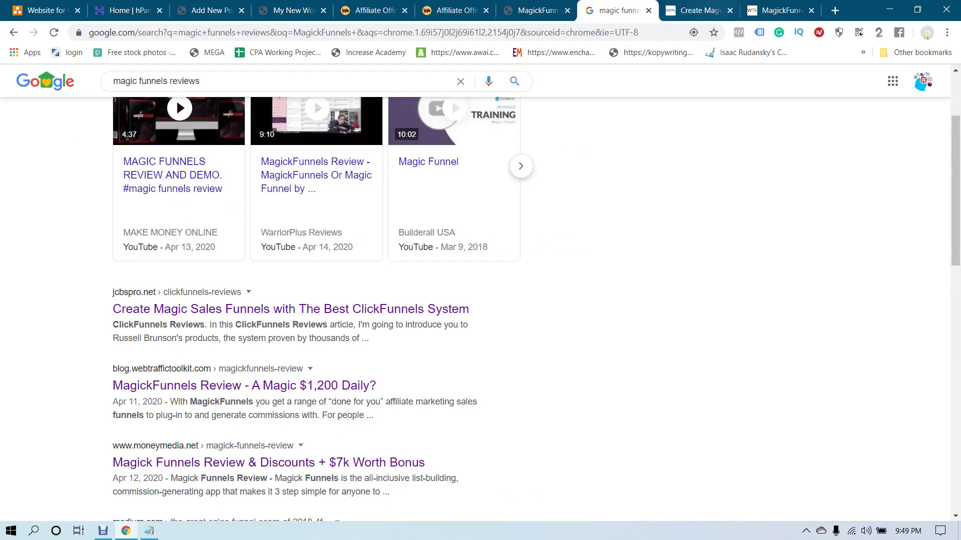
click(780, 10)
scroll(350, 300, up, 20)
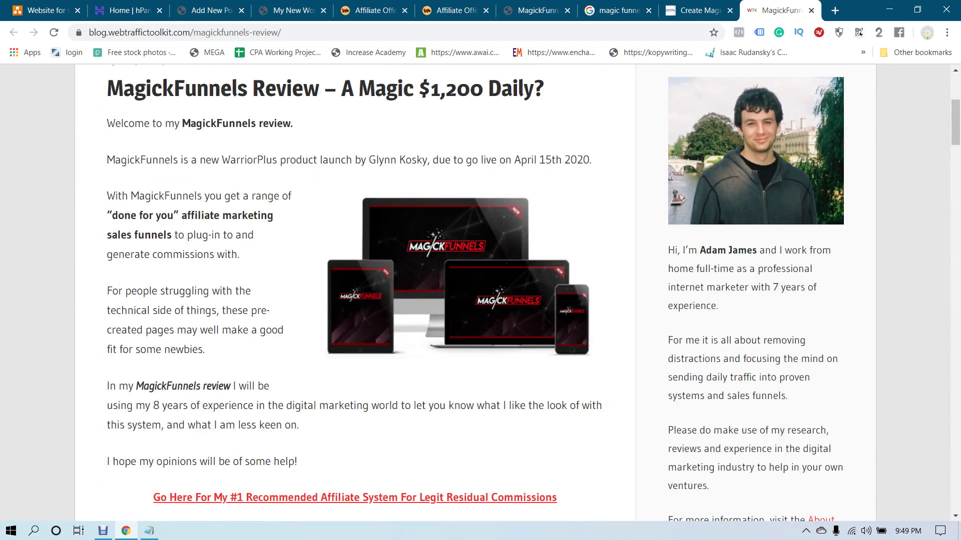
right_click(423, 228)
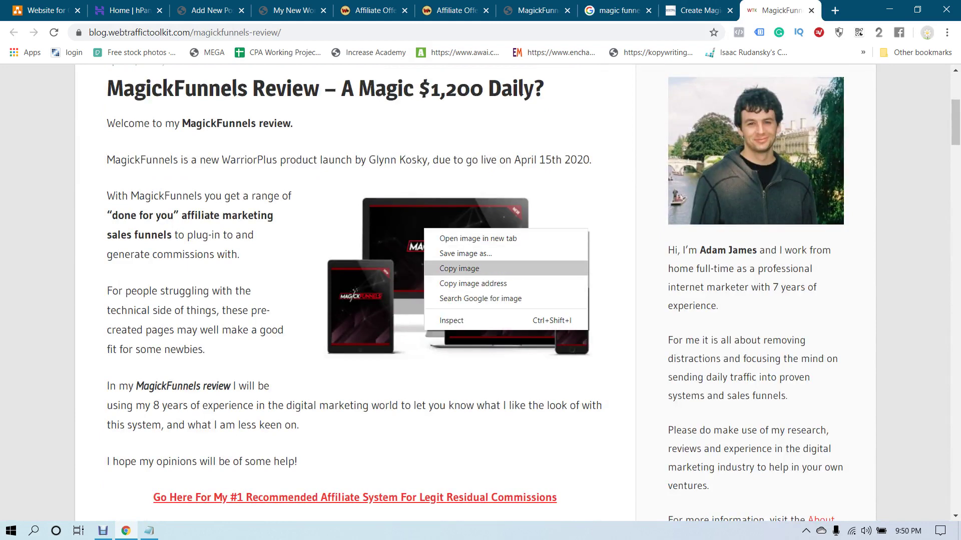
click(450, 268)
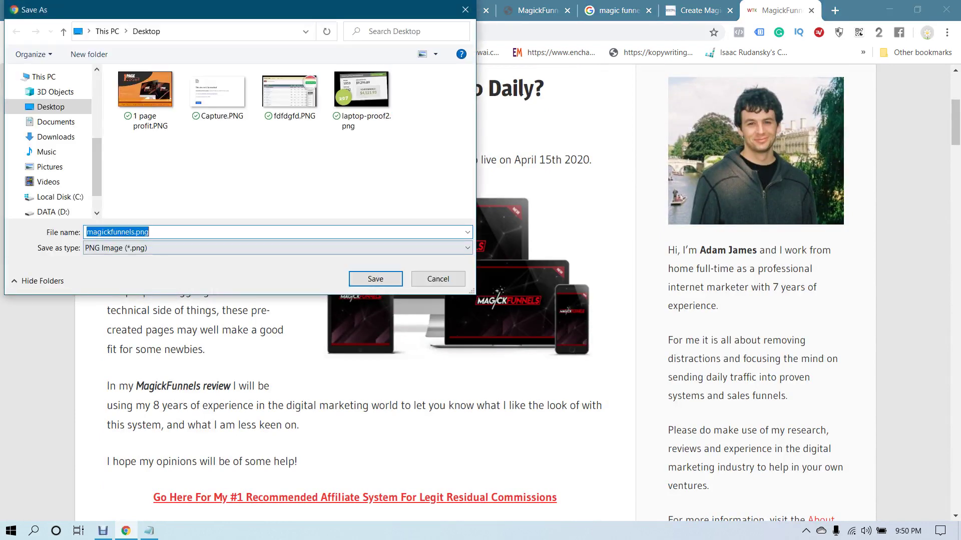
key(Return)
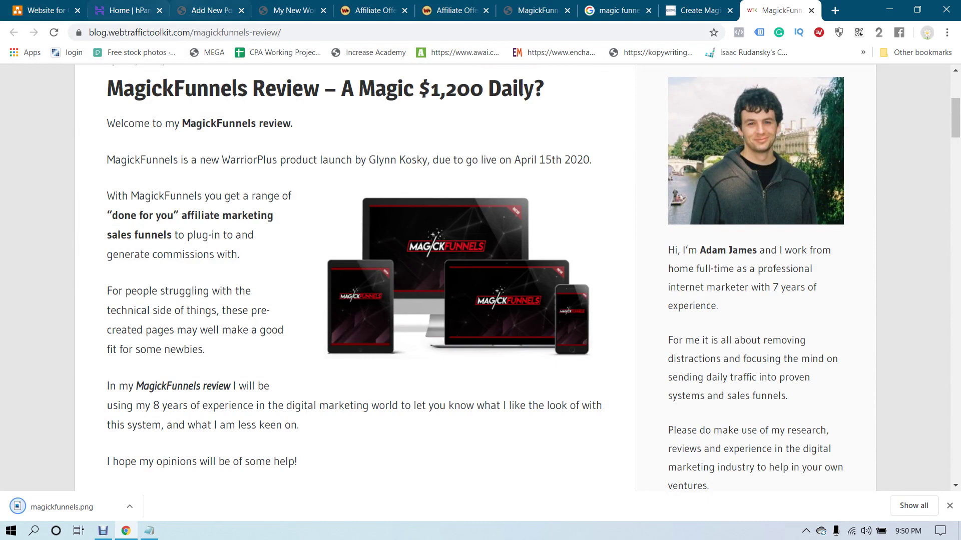
Upload magickfunnels.png and set it as the post's featured image
click(205, 11)
scroll(868, 300, down, 4)
click(868, 337)
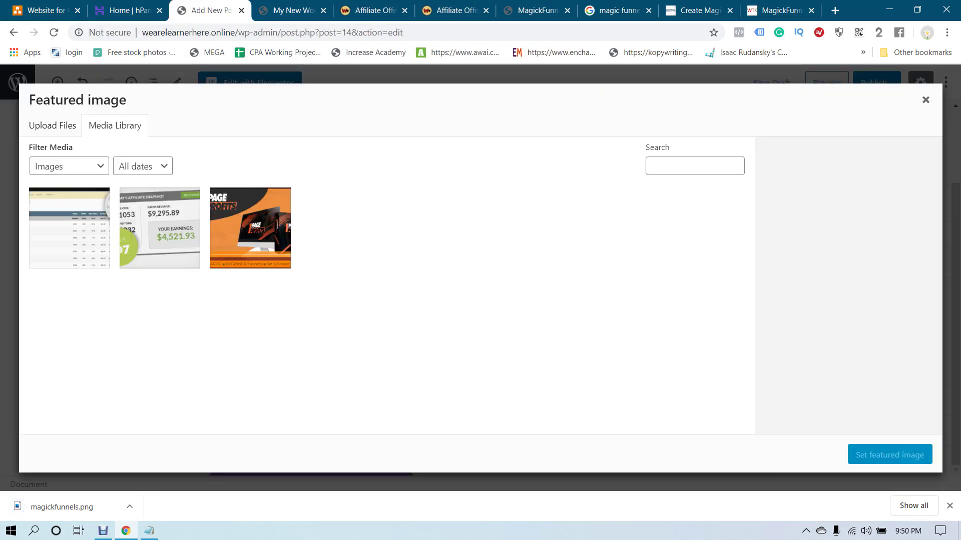
click(52, 125)
click(480, 293)
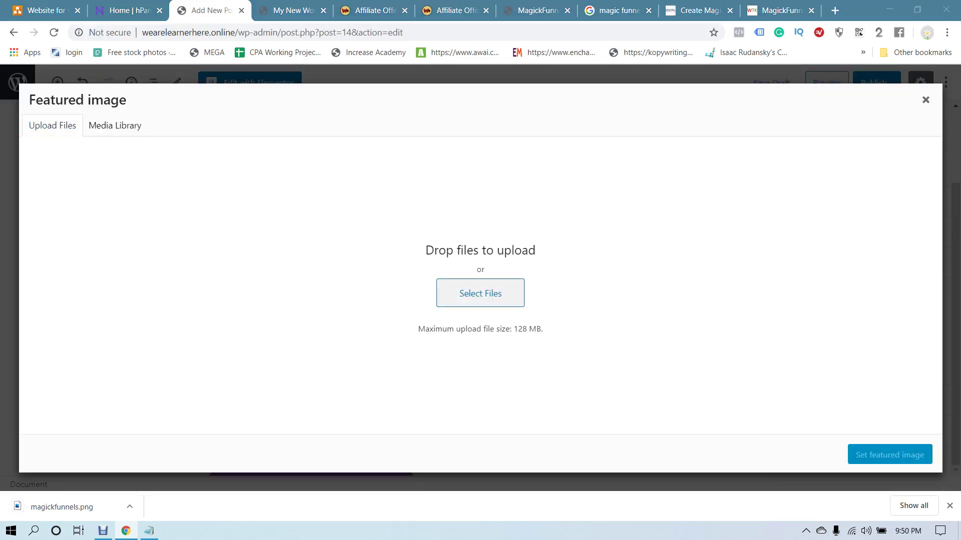
double_click(215, 211)
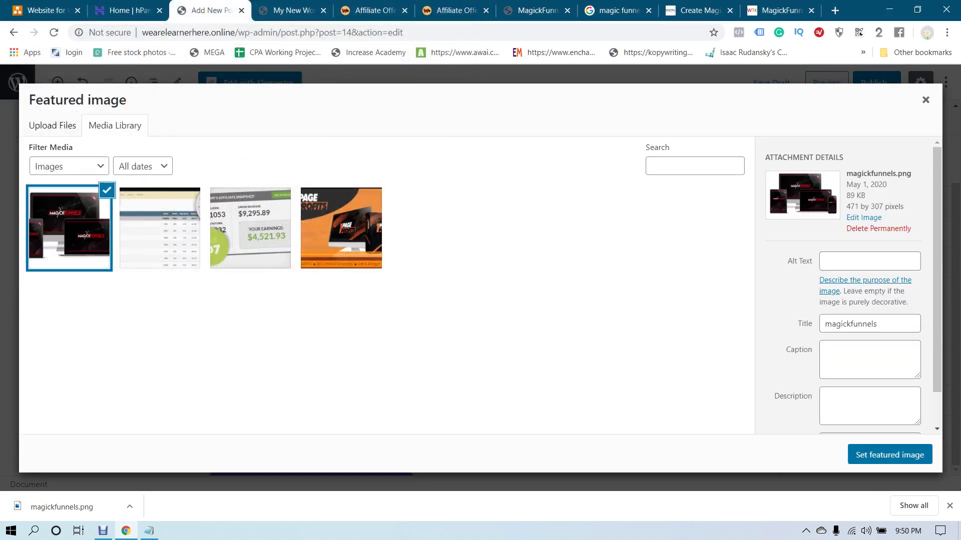
click(889, 454)
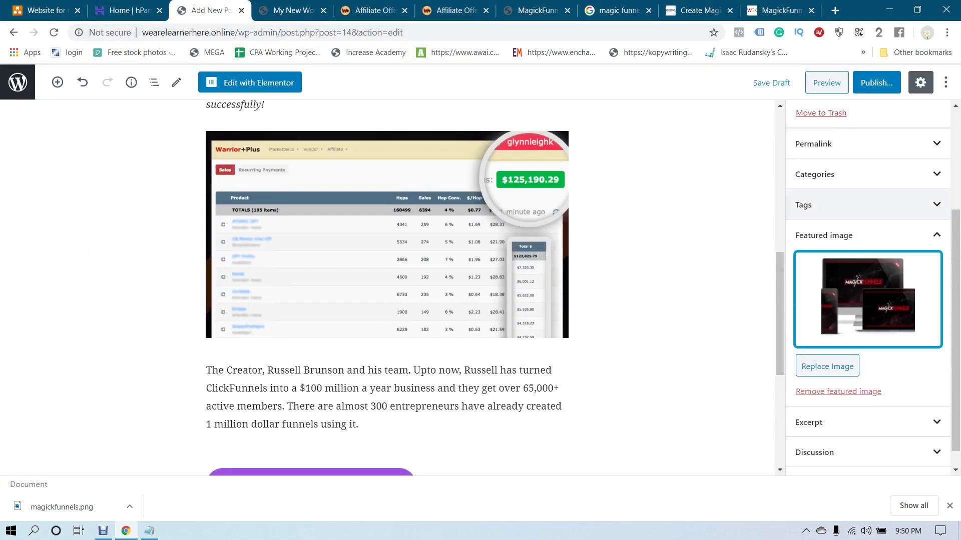
Publish the post and view it live on the site
click(876, 83)
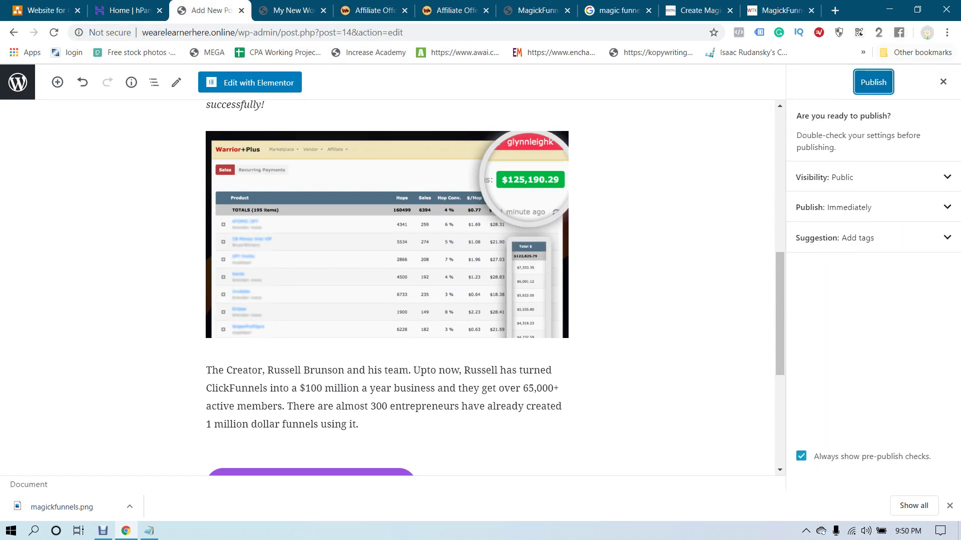
click(873, 82)
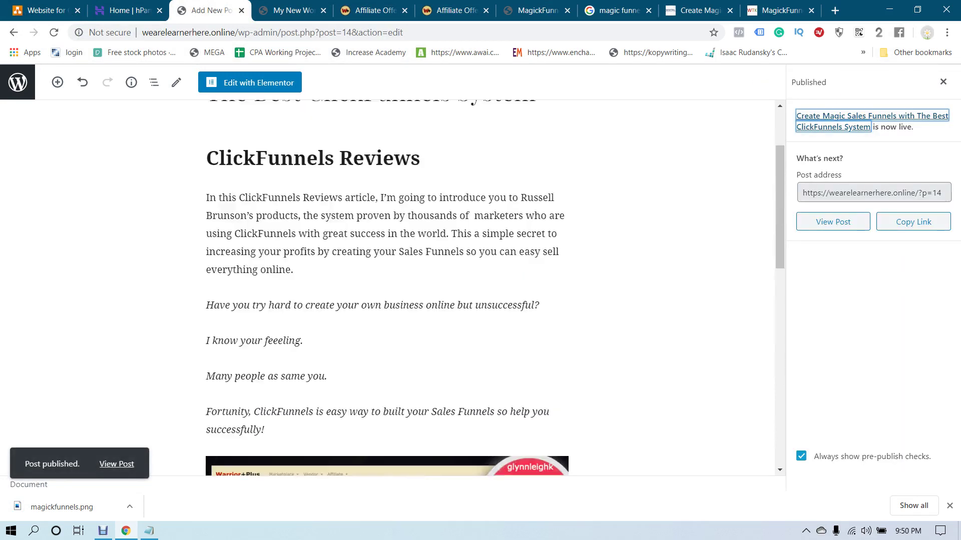
click(833, 221)
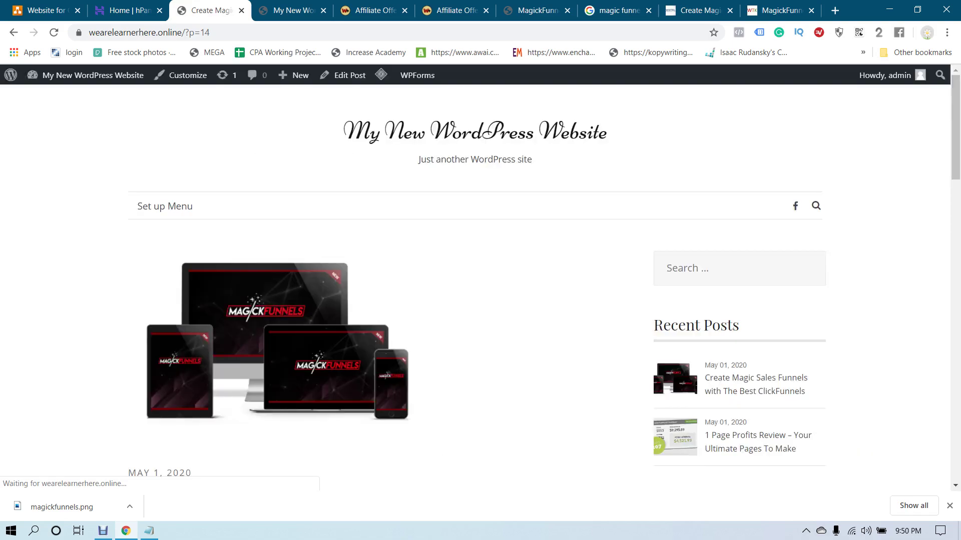
scroll(376, 285, down, 7)
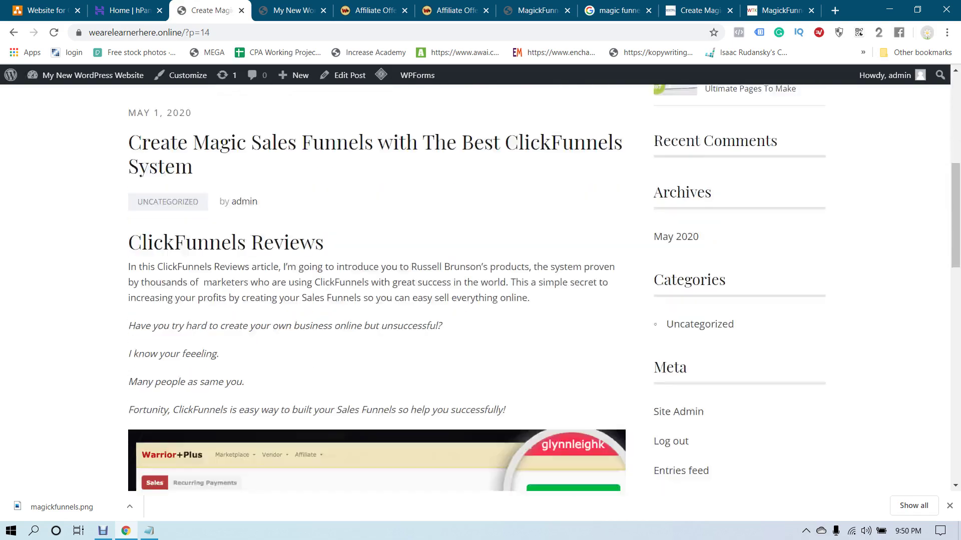
scroll(375, 286, down, 5)
scroll(375, 285, up, 12)
Browse the site home page listing the new post and dismiss the download notice
click(474, 131)
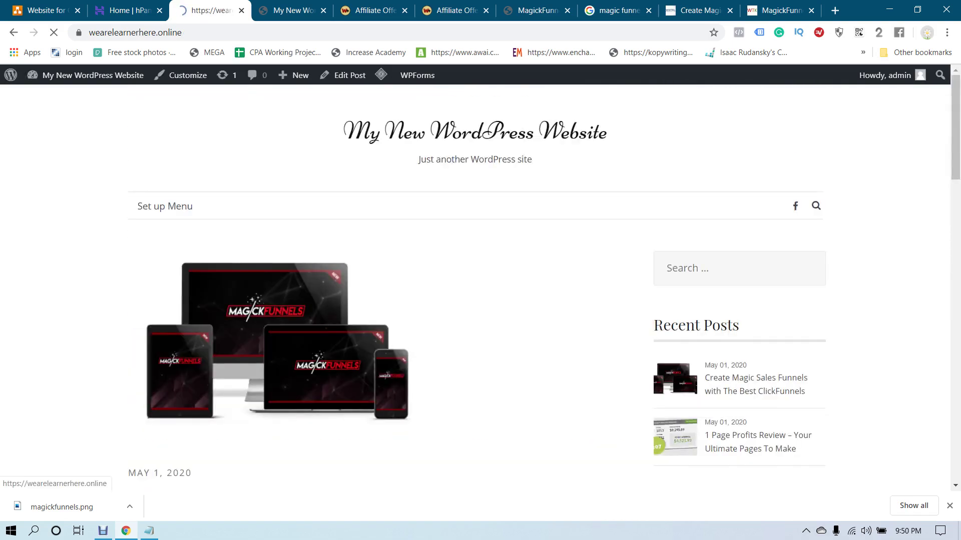
scroll(375, 285, down, 6)
scroll(375, 285, down, 10)
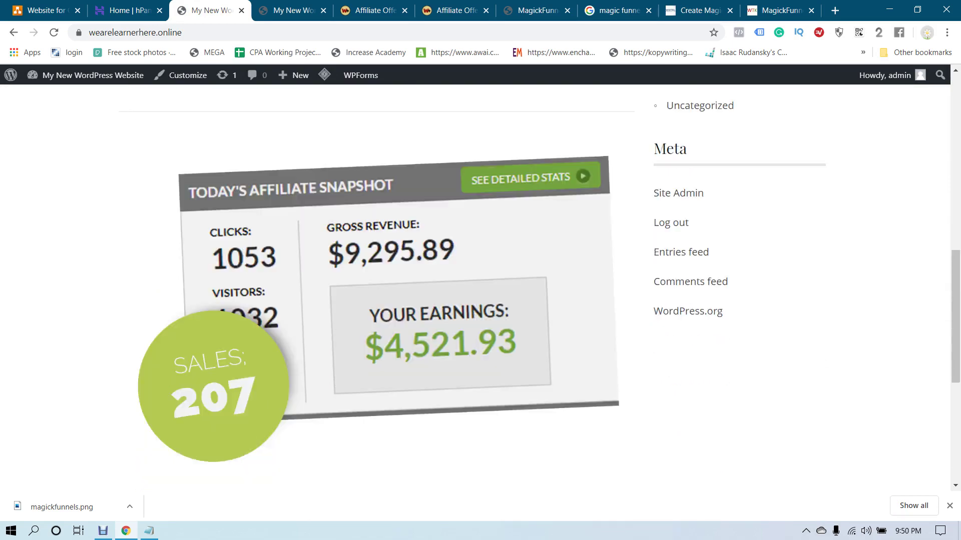
scroll(375, 285, up, 14)
scroll(375, 285, down, 1)
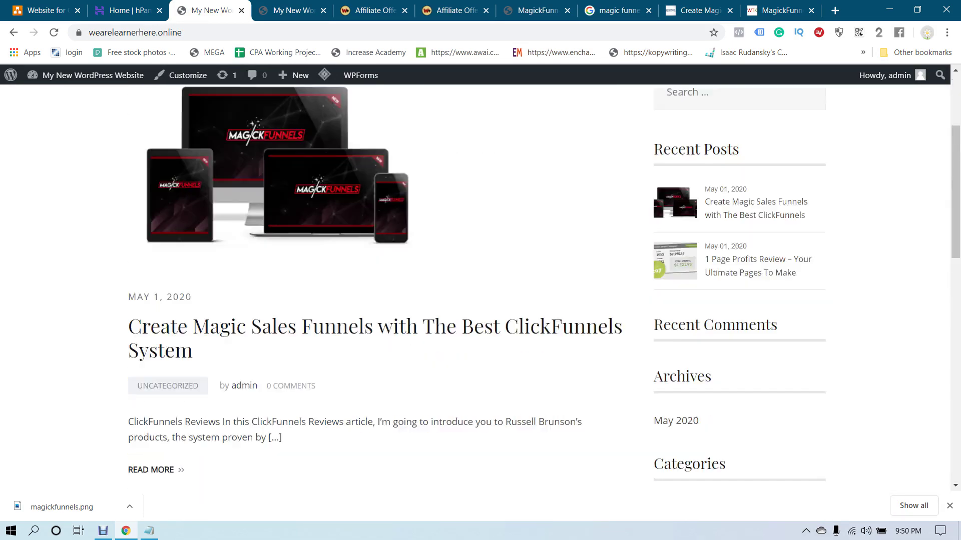
scroll(376, 285, up, 1)
scroll(375, 285, down, 2)
scroll(375, 285, up, 4)
scroll(376, 285, down, 4)
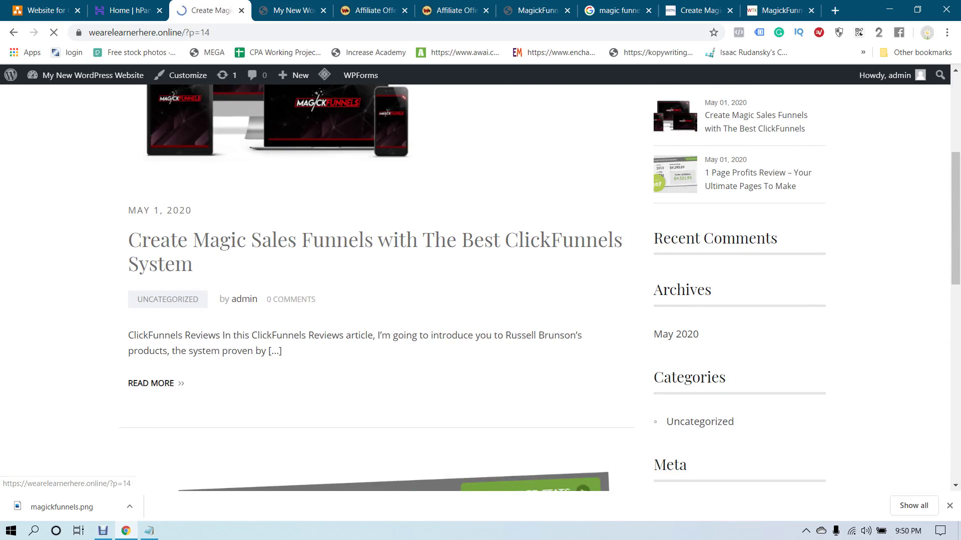
scroll(375, 285, down, 7)
scroll(375, 285, down, 10)
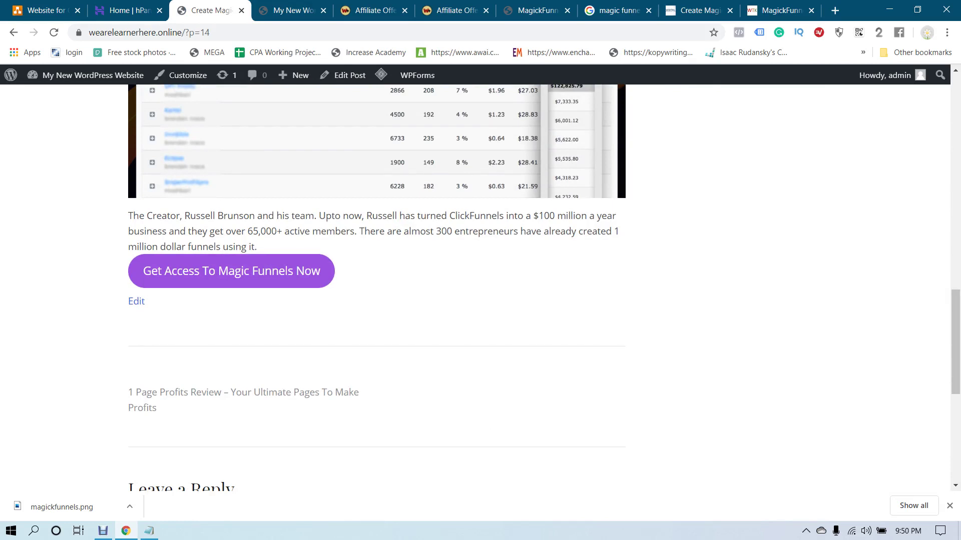
scroll(375, 285, up, 18)
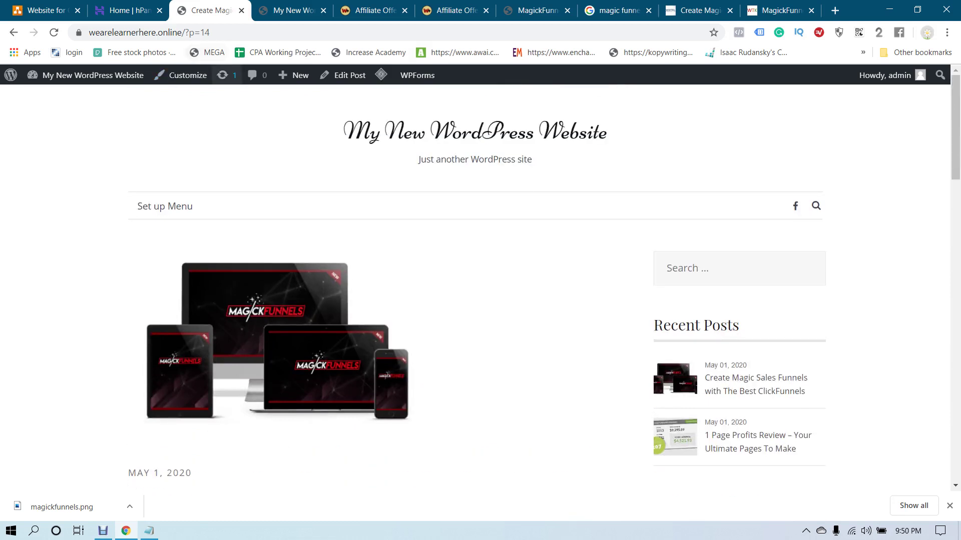
click(475, 131)
click(135, 32)
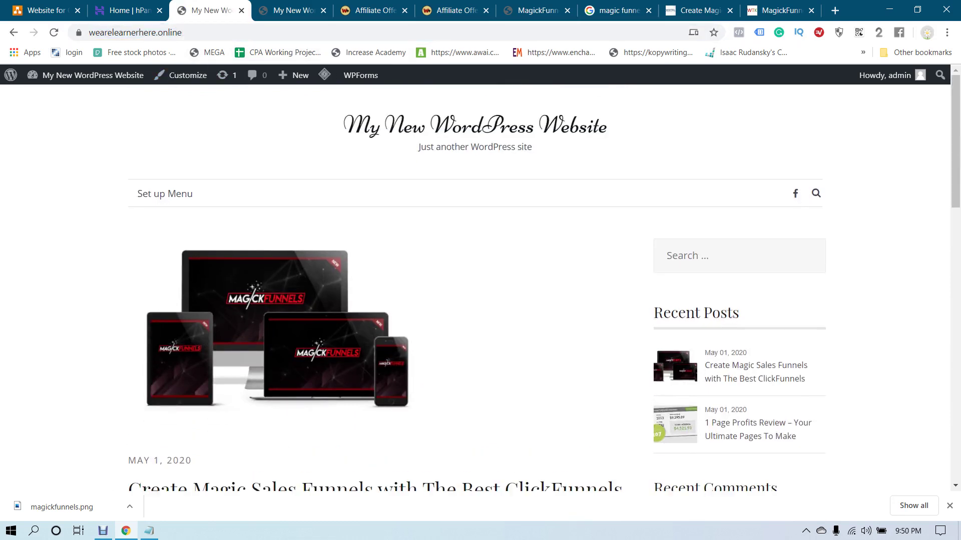
click(949, 506)
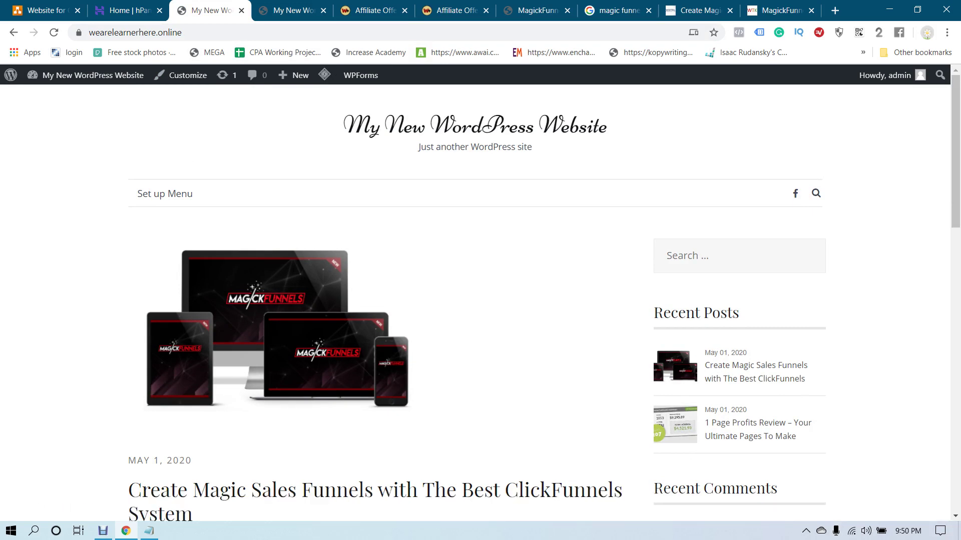
Load wearelearnerhere.online in an incognito window and read the 1 Page Profits Review post
key(ctrl+shift+n)
text(wearelearnerhere.online/)
key(Return)
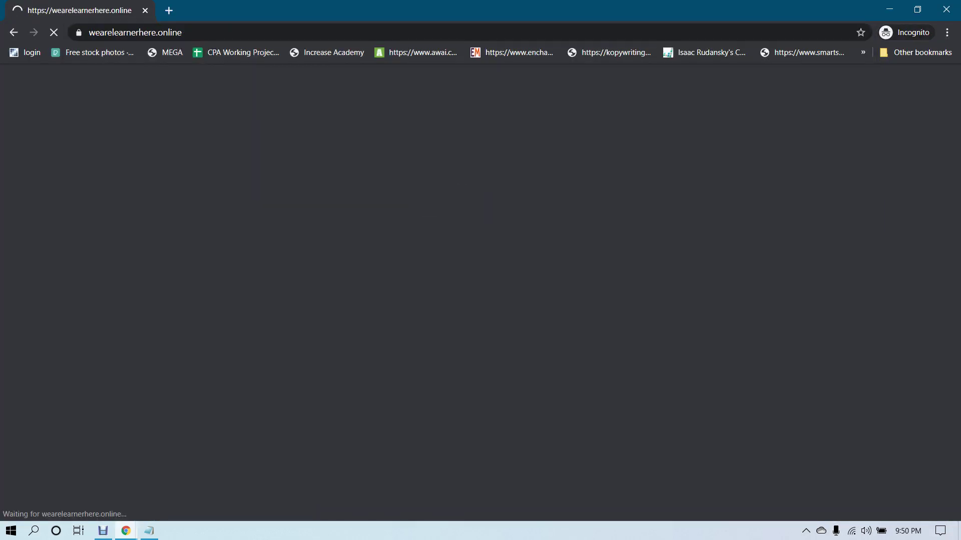
scroll(481, 291, down, 15)
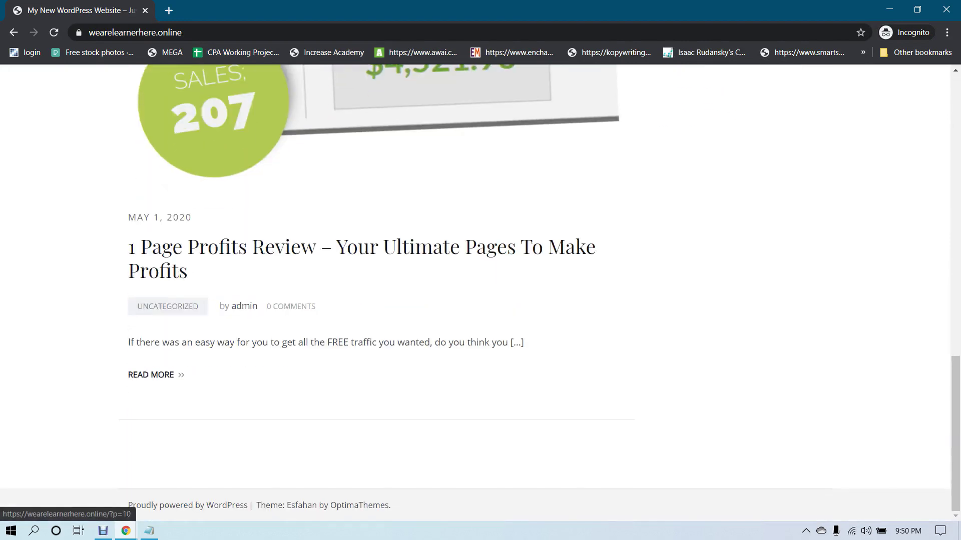
click(170, 247)
scroll(143, 220, down, 10)
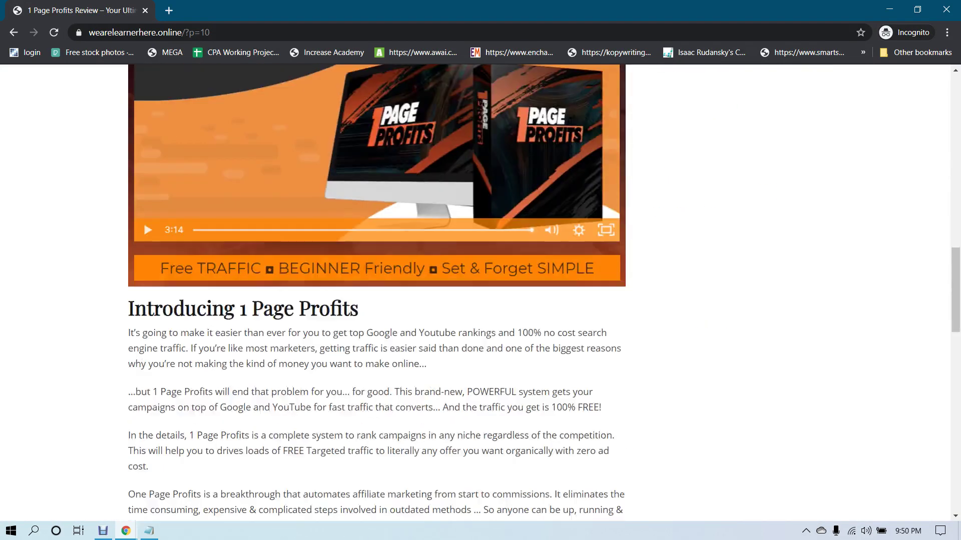
scroll(143, 220, down, 11)
scroll(143, 220, up, 4)
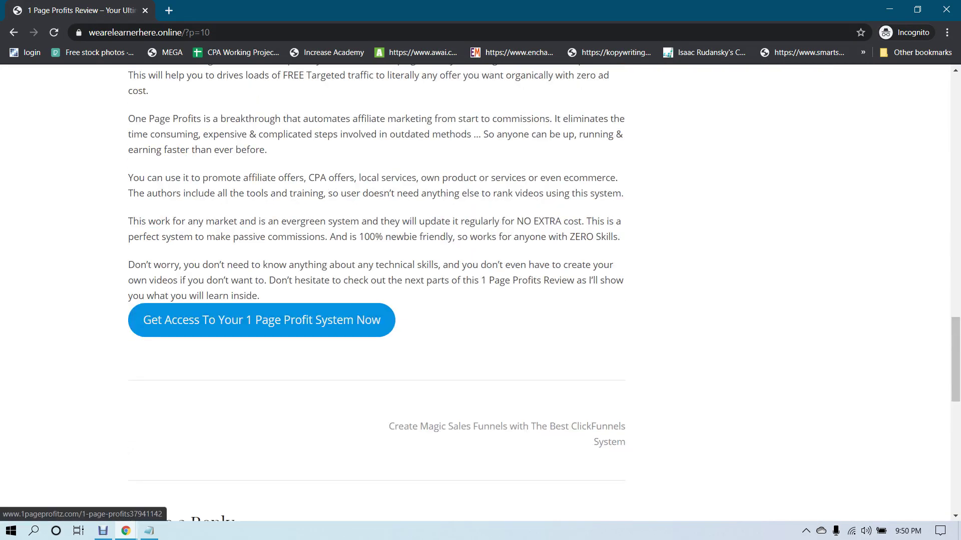
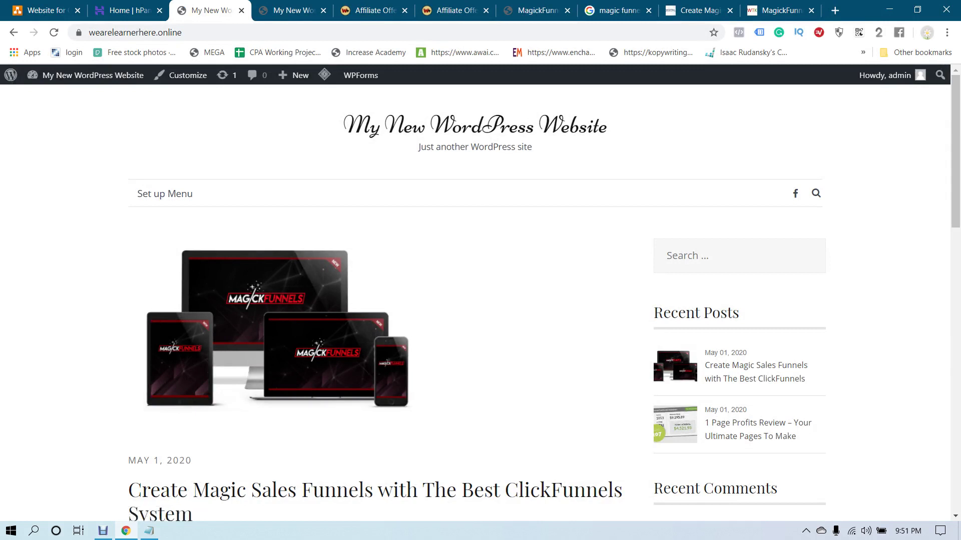
Return to the WordPress site and open the admin Pages list via the Dashboard
click(125, 10)
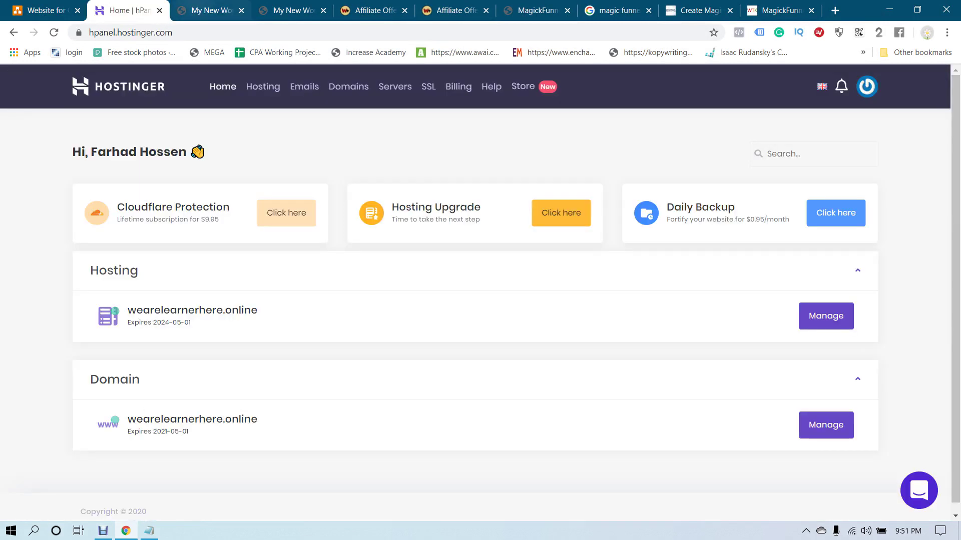
click(211, 10)
mouse_move(75, 75)
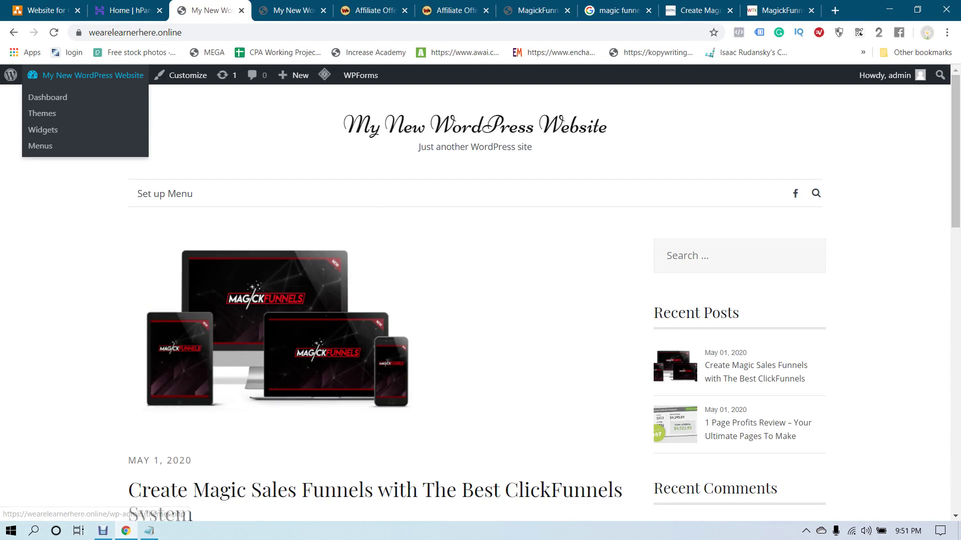
click(48, 97)
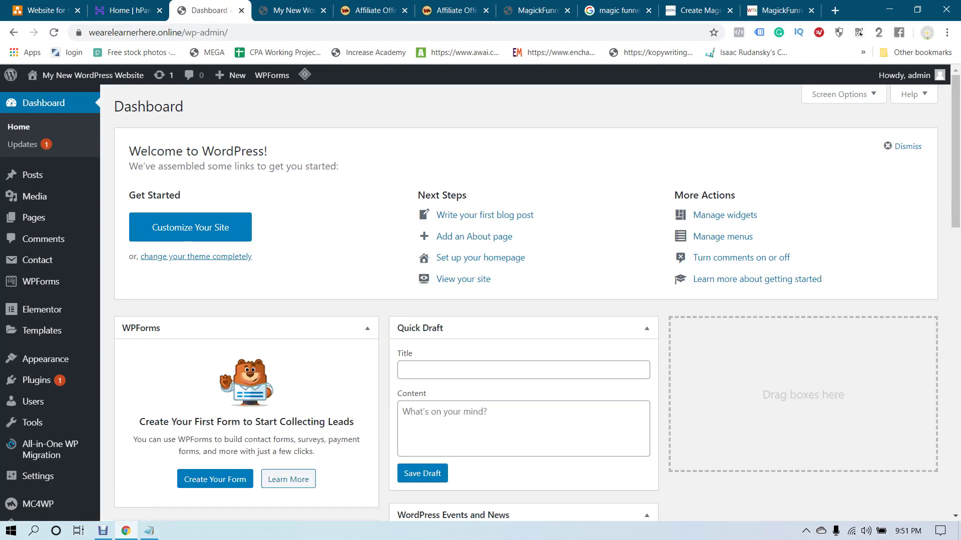
scroll(50, 337, down, 1)
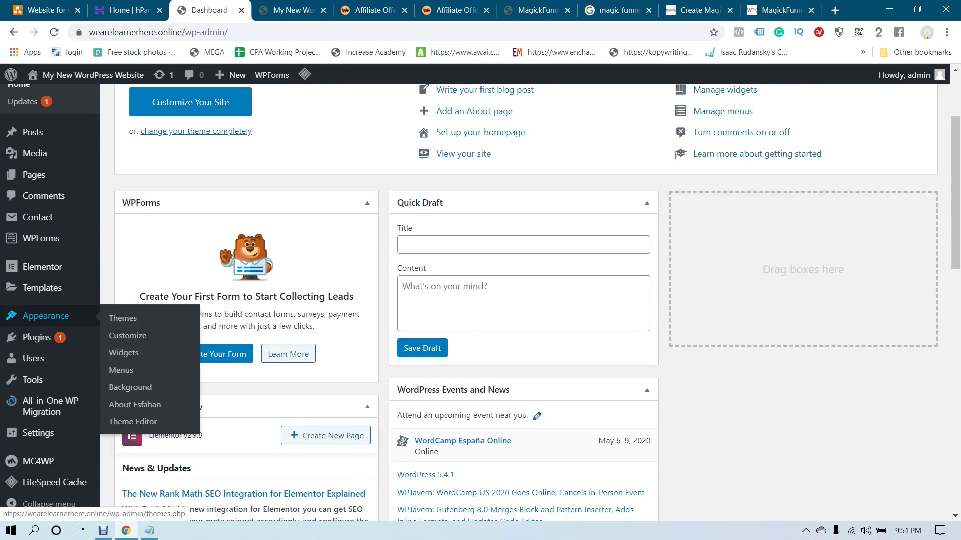
click(33, 175)
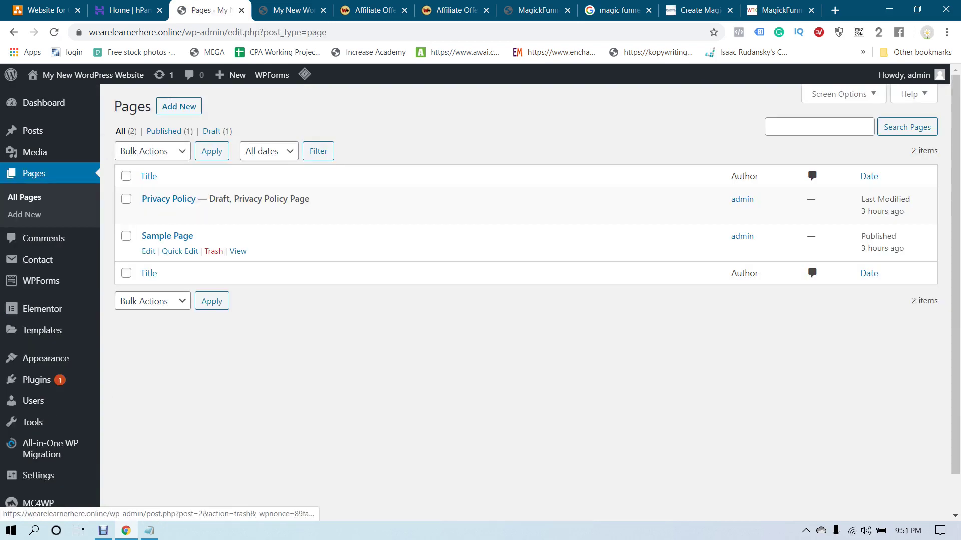
Trash the Sample Page and start a new page titled 'Home'
click(214, 249)
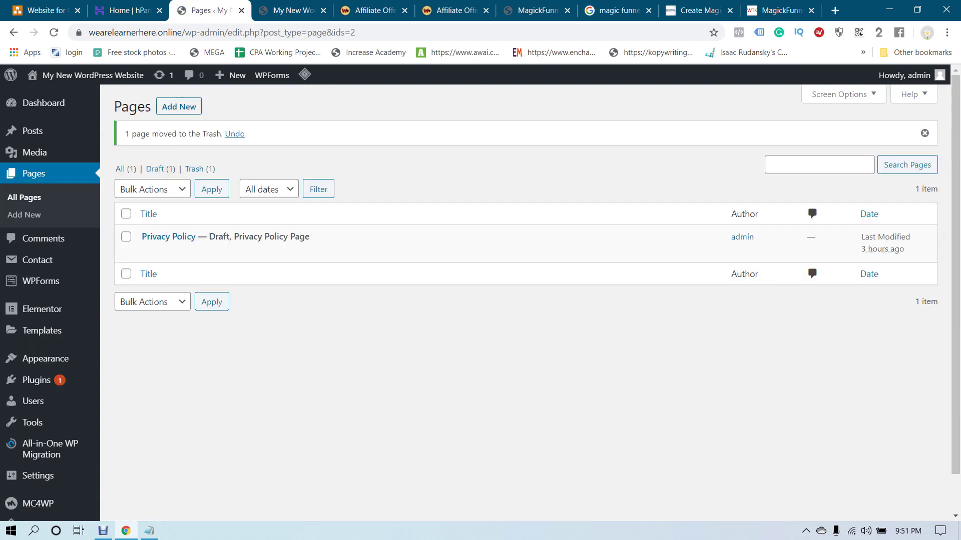
click(178, 107)
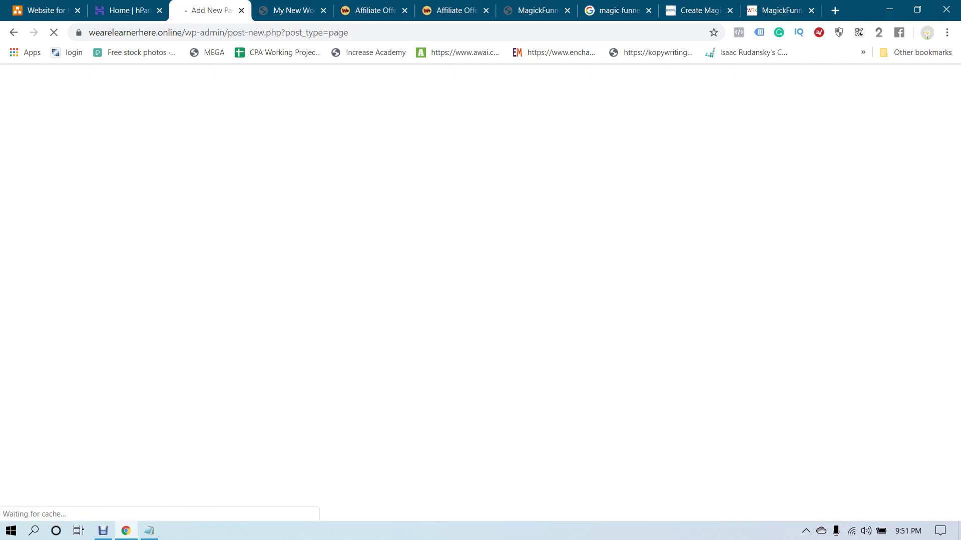
text(Hojm)
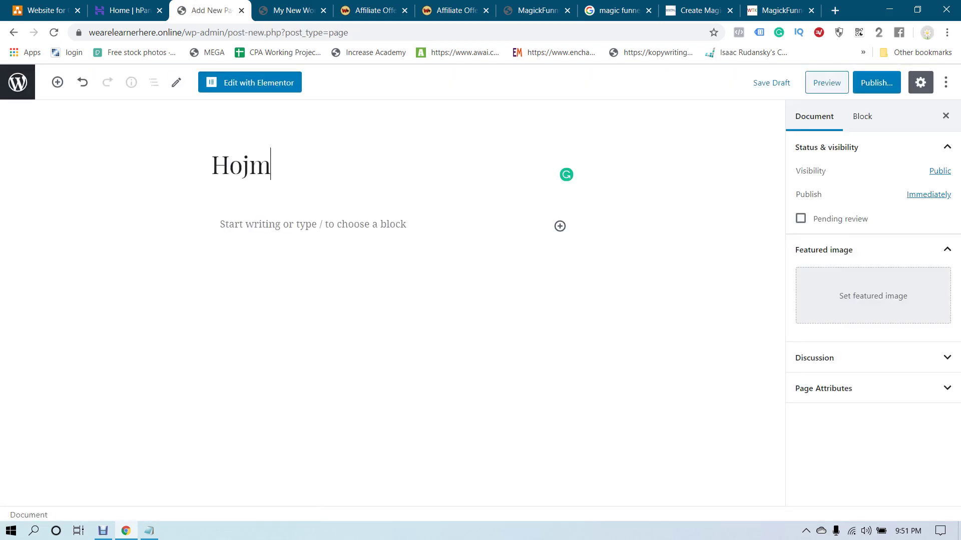
key(BackSpace)
key(BackSpace)
text(m)
Publish the Home page, then start another new page from the Pages list
click(876, 82)
click(875, 83)
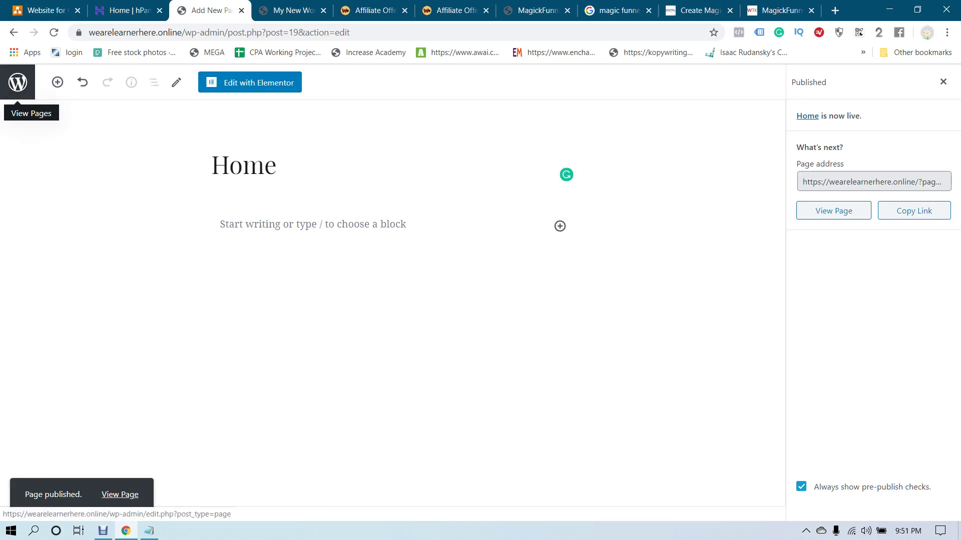
click(18, 82)
click(178, 107)
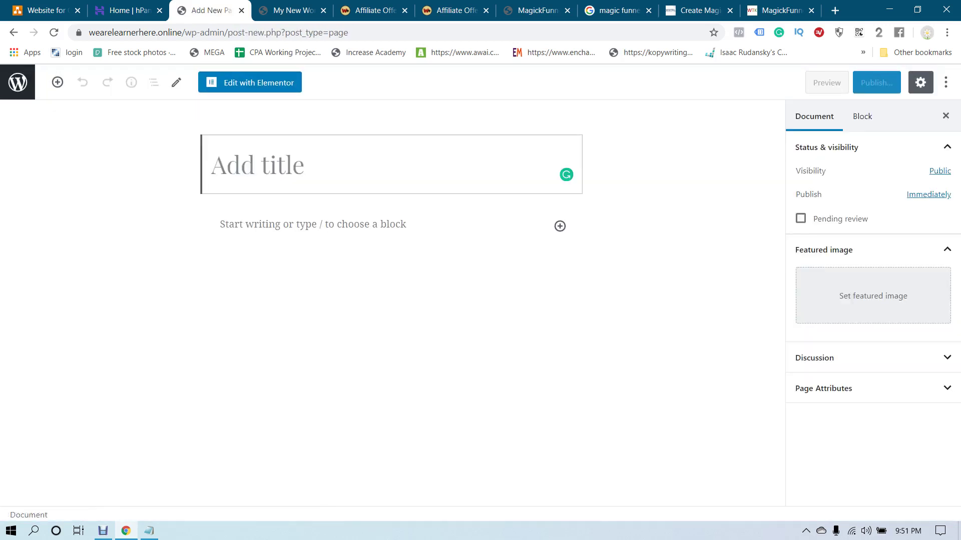
Publish a page titled 'Blog' and start another new page
text(Blog)
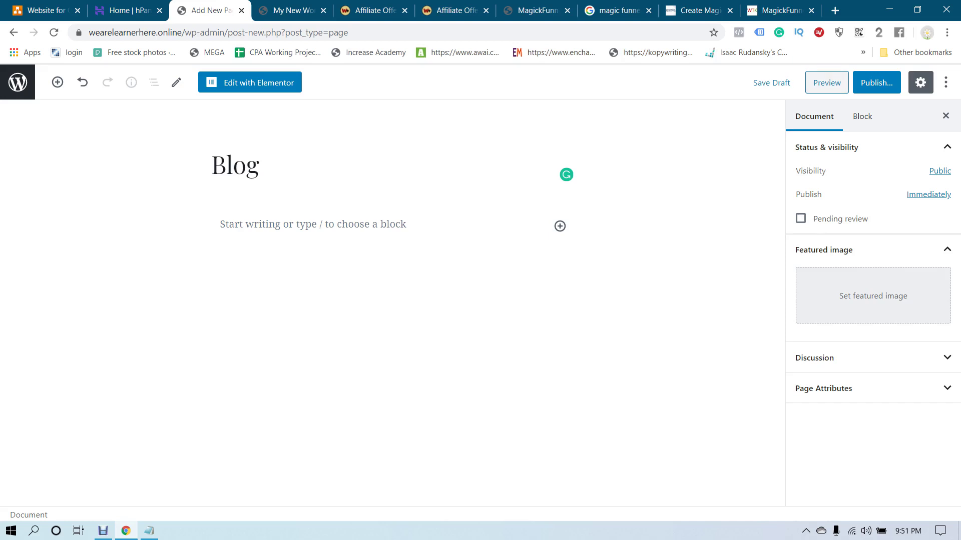
click(876, 82)
click(873, 82)
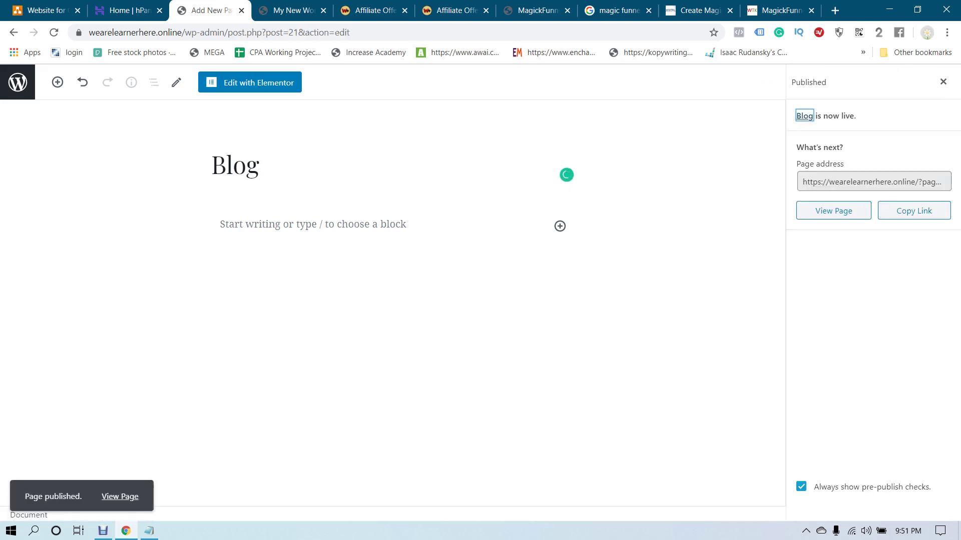
click(18, 82)
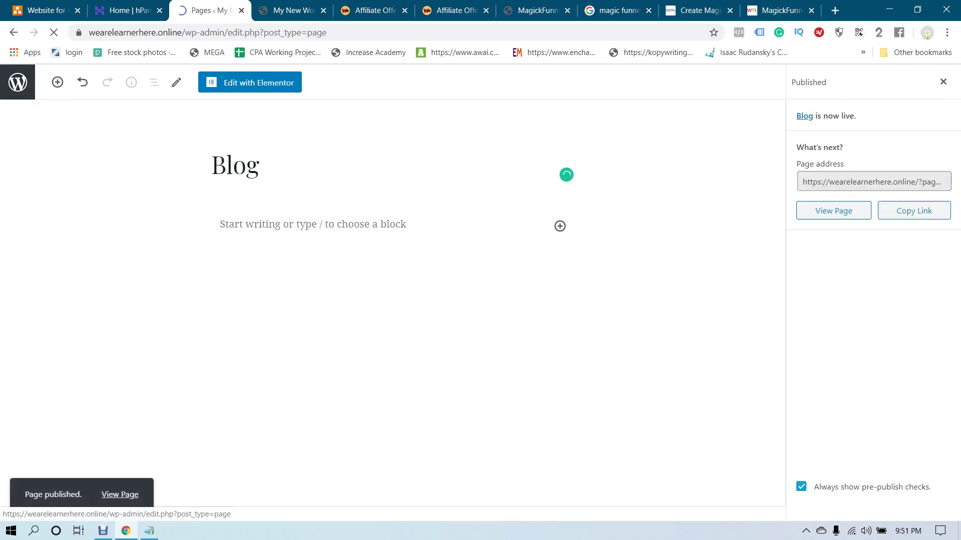
click(179, 106)
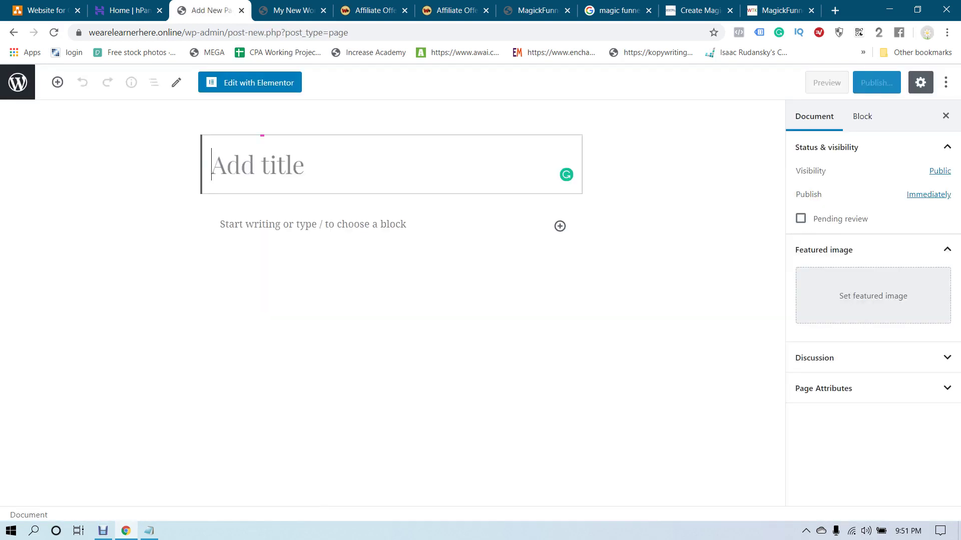
Publish a page titled 'Reviews' and begin another new page
text(A)
key(BackSpace)
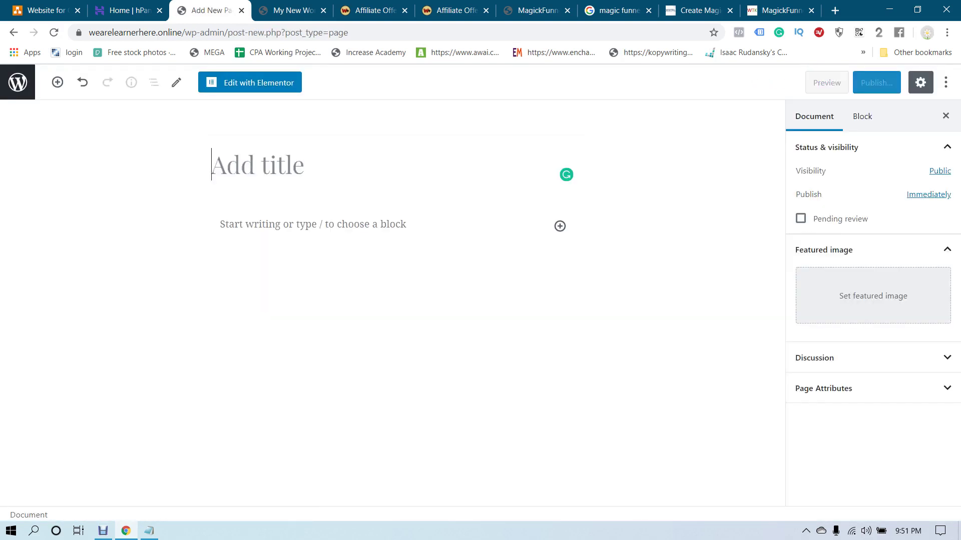
text(r)
key(BackSpace)
text(Re)
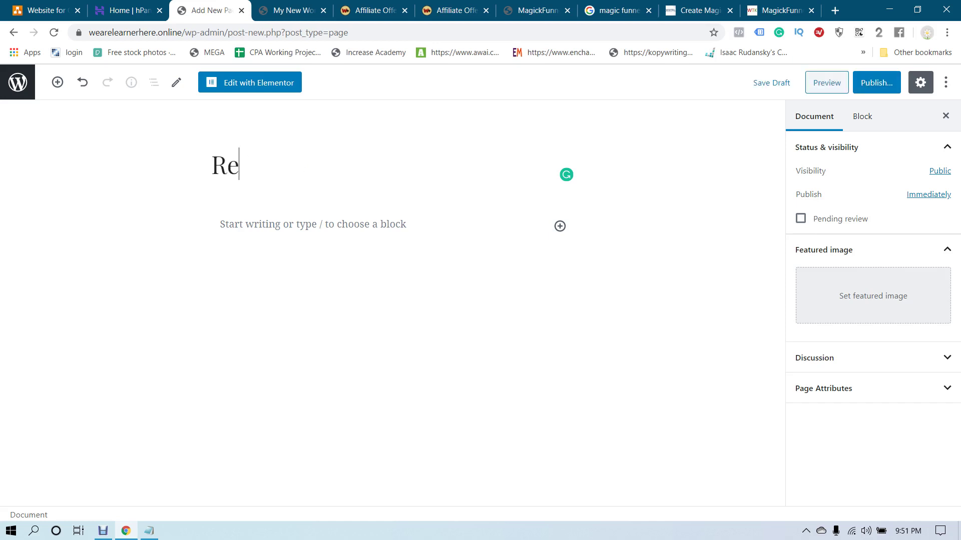
text(views)
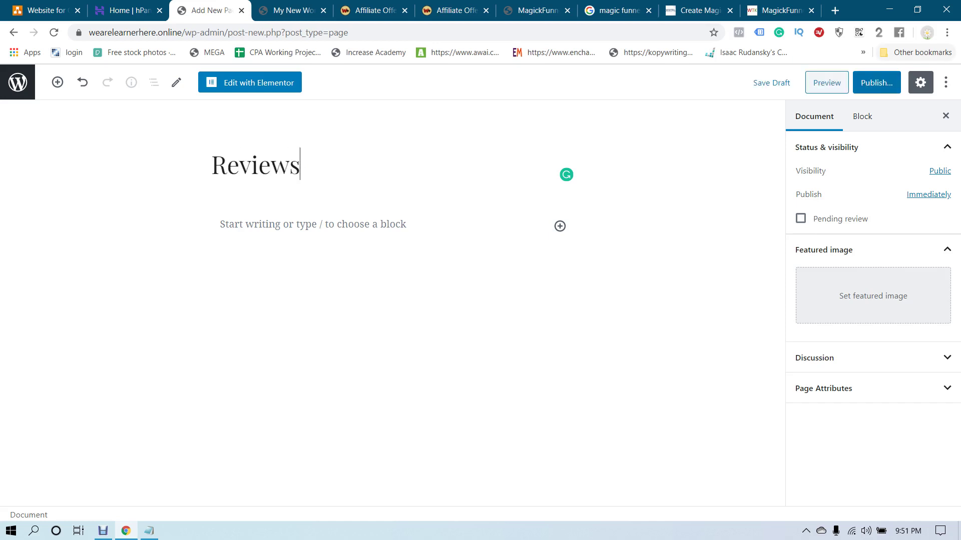
click(876, 83)
key(Return)
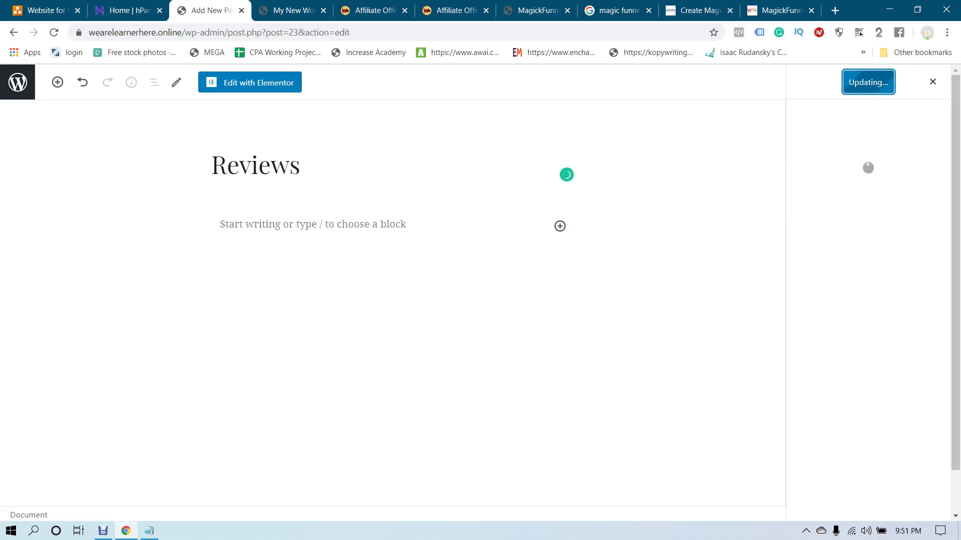
click(17, 82)
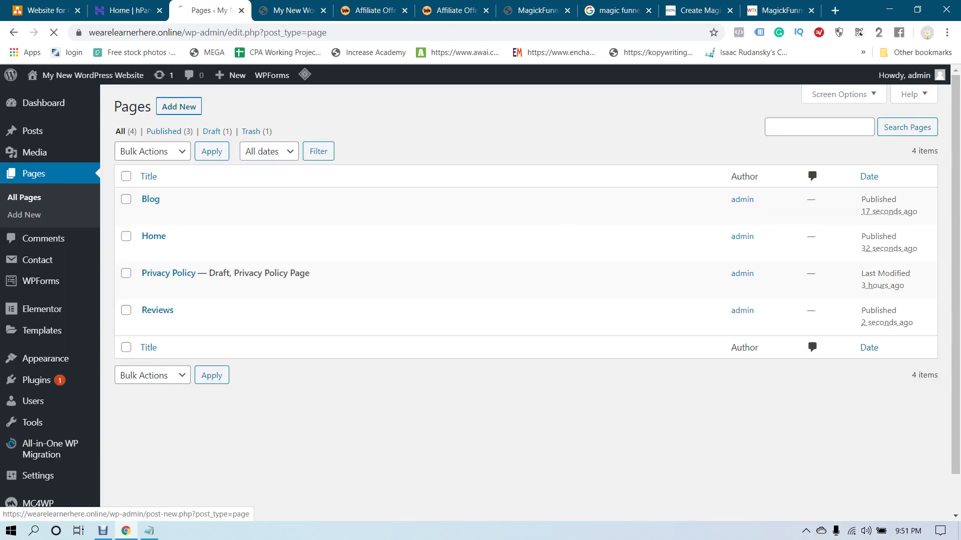
click(178, 107)
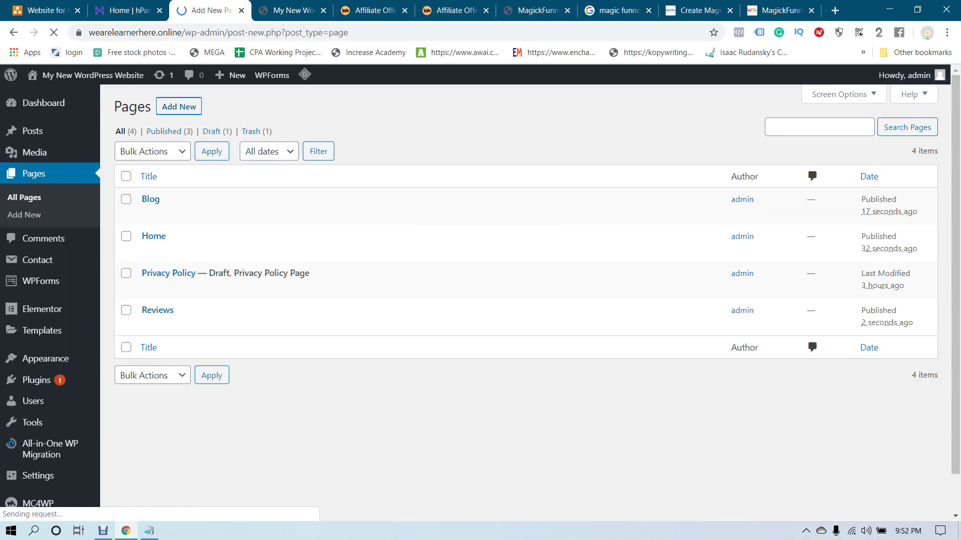
Publish a page titled 'About Us' and start another new page
text(About Us)
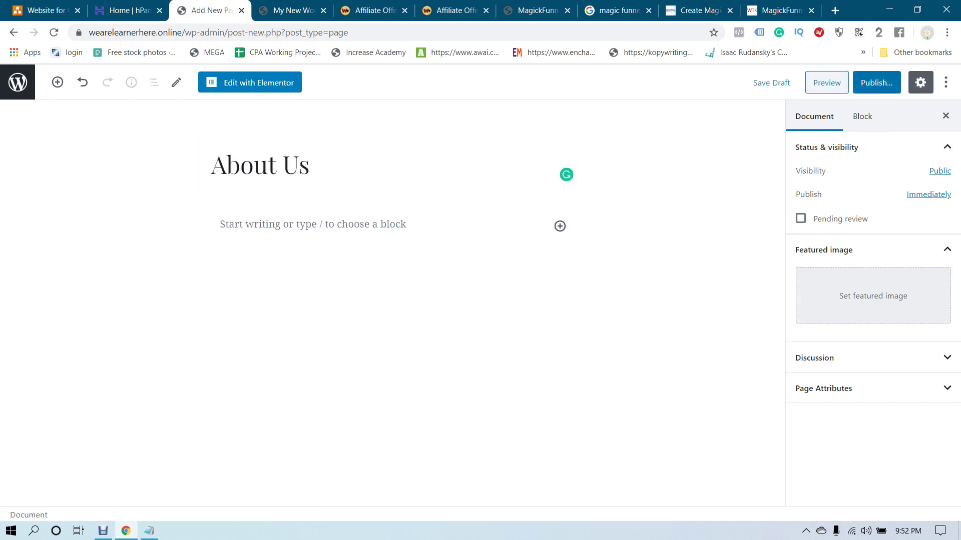
click(876, 82)
click(874, 82)
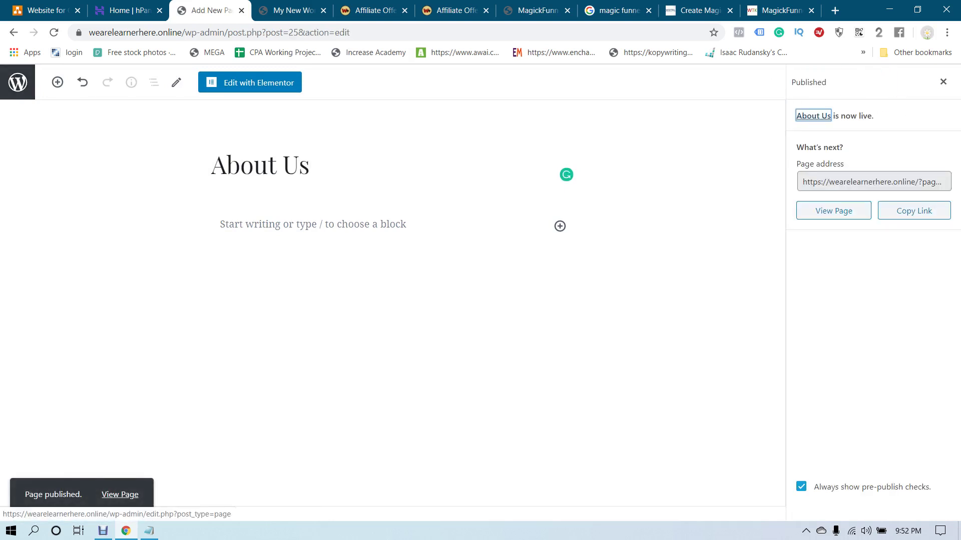
click(18, 82)
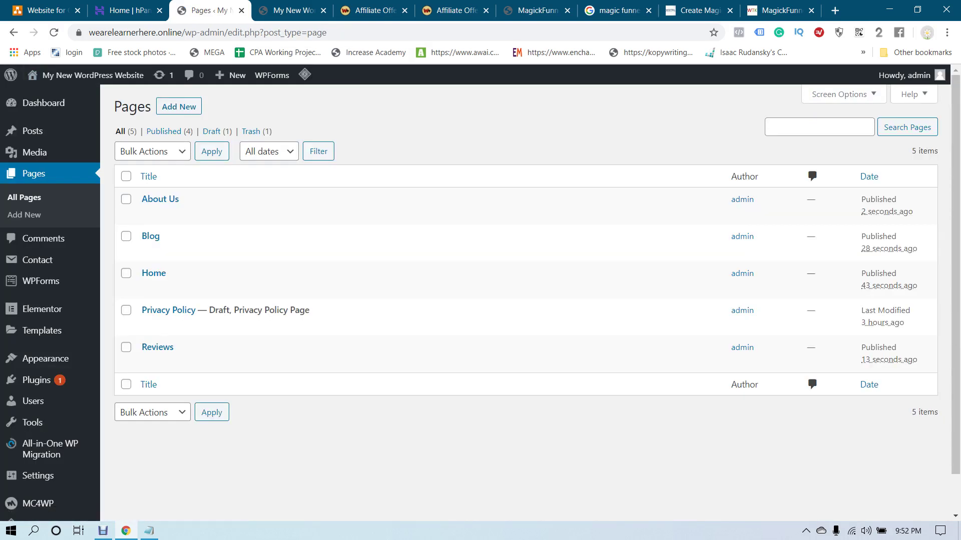
click(178, 106)
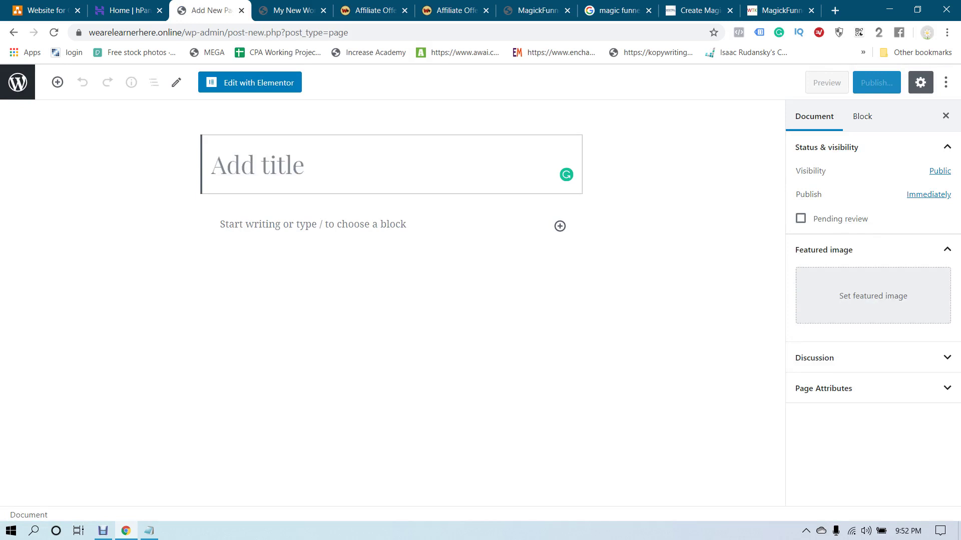
Publish a page titled 'Contact Us' and return to the Pages list
text(Contact )
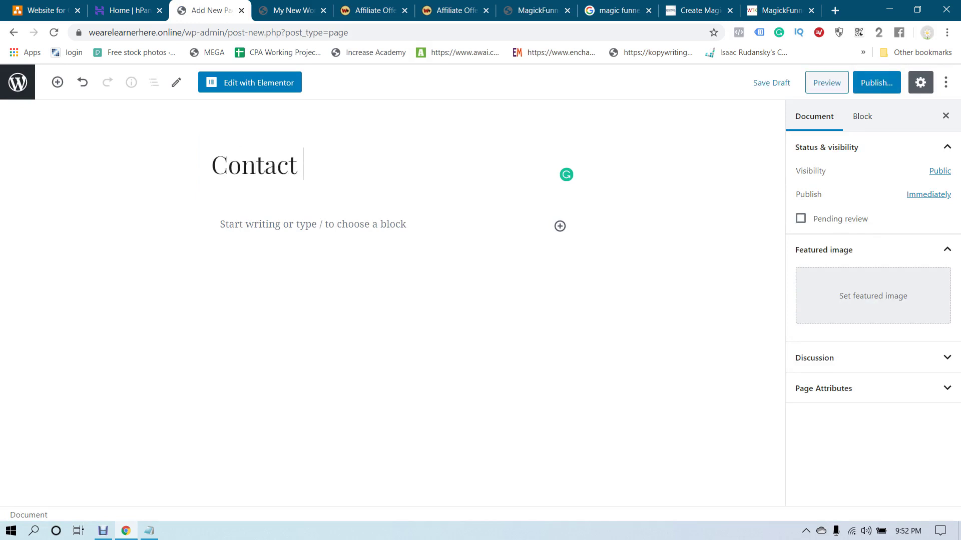
text(Us)
click(876, 83)
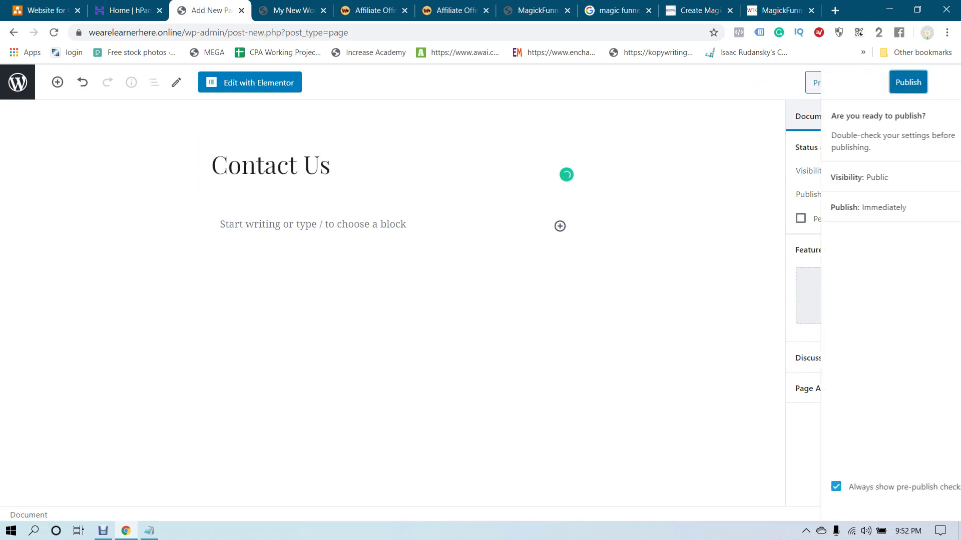
click(874, 82)
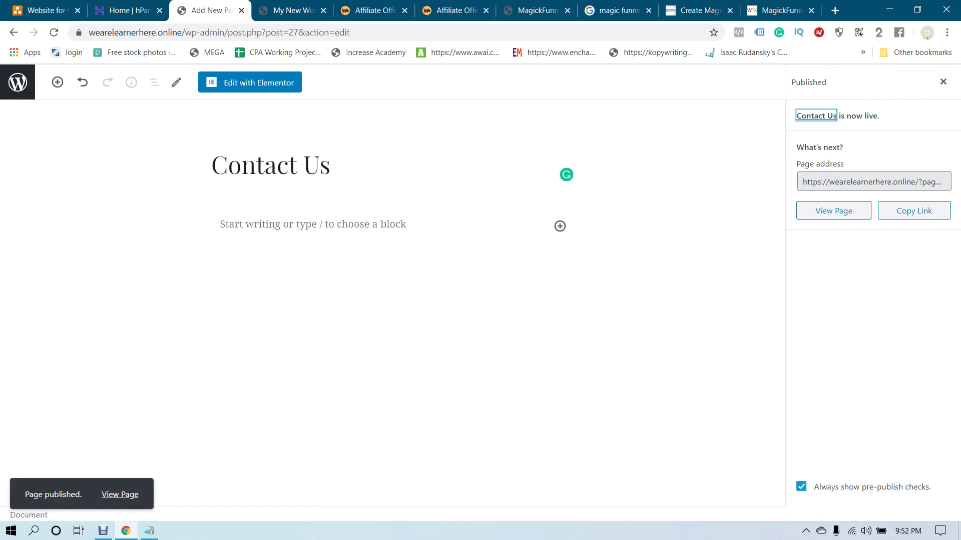
click(17, 82)
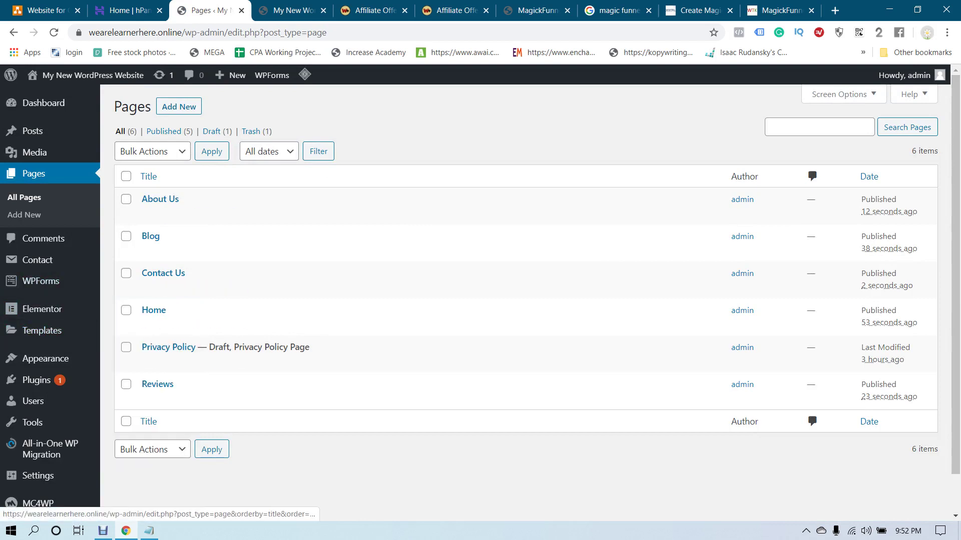
Check the front page, open the Menus editor, and move the Home custom link under About Us
click(288, 10)
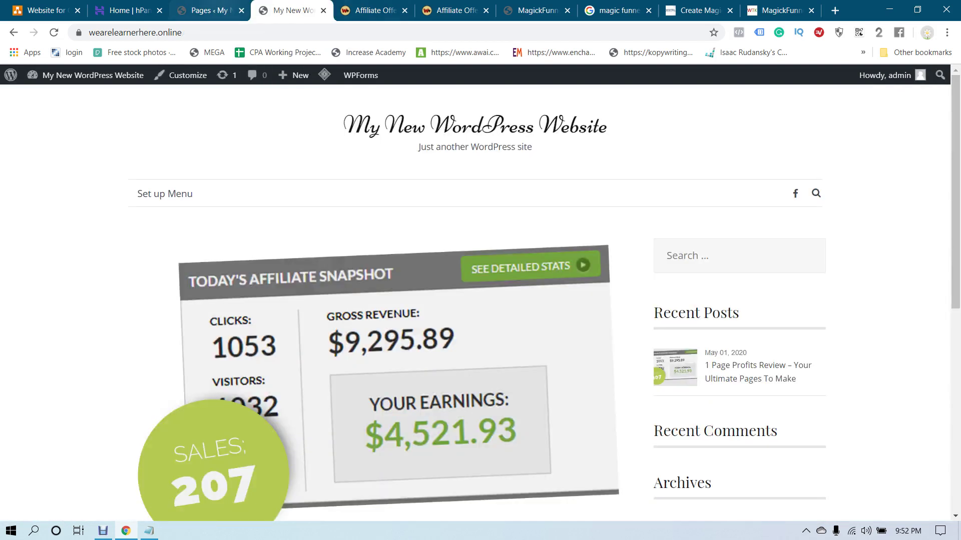
click(208, 10)
mouse_move(45, 359)
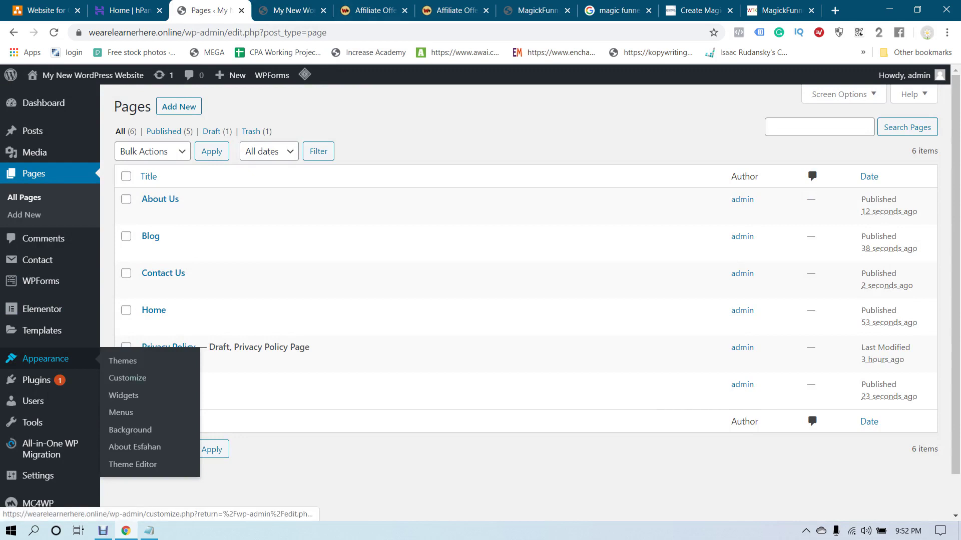
click(121, 412)
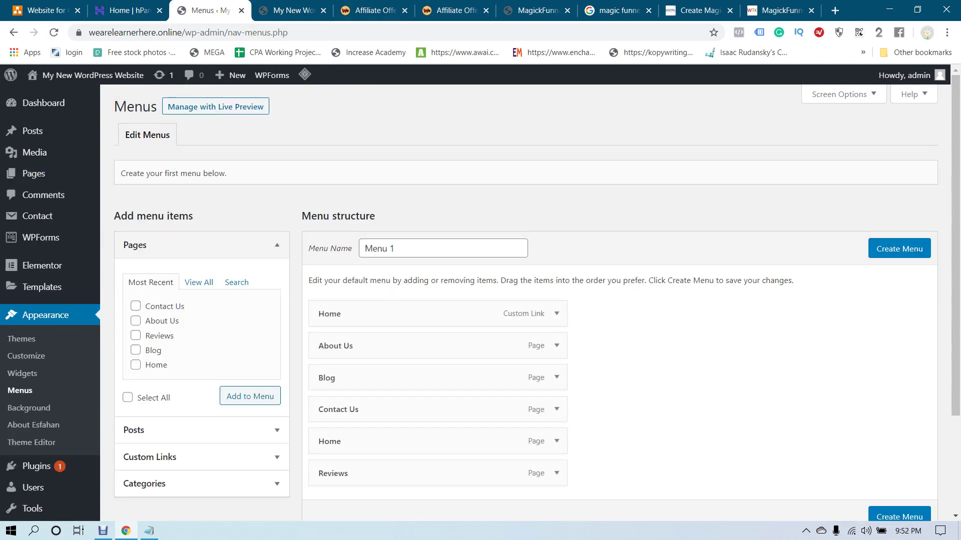
scroll(438, 280, down, 1)
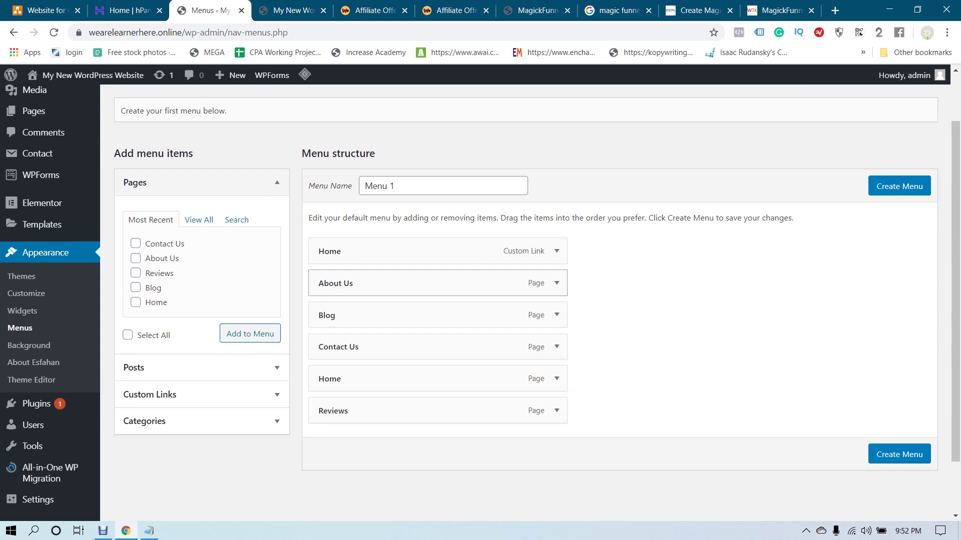
drag(331, 251, 350, 283)
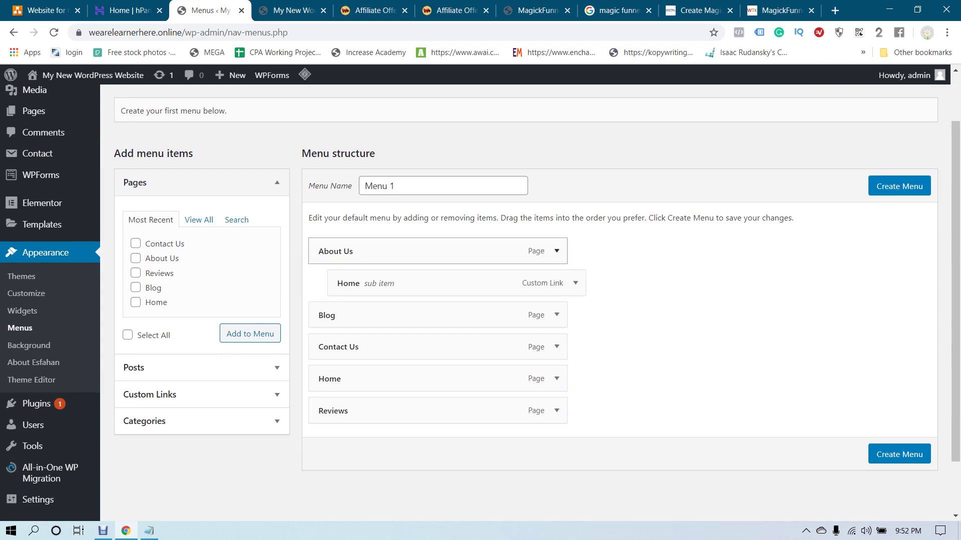
Remove the About Us, Home custom link and Blog items from Menu 1
click(556, 251)
scroll(556, 251, down, 2)
click(329, 247)
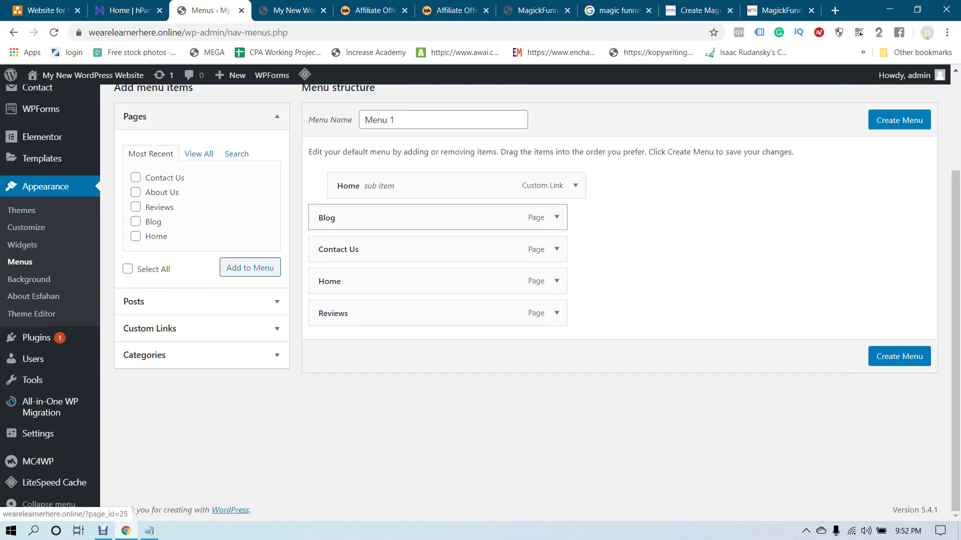
click(556, 182)
click(329, 278)
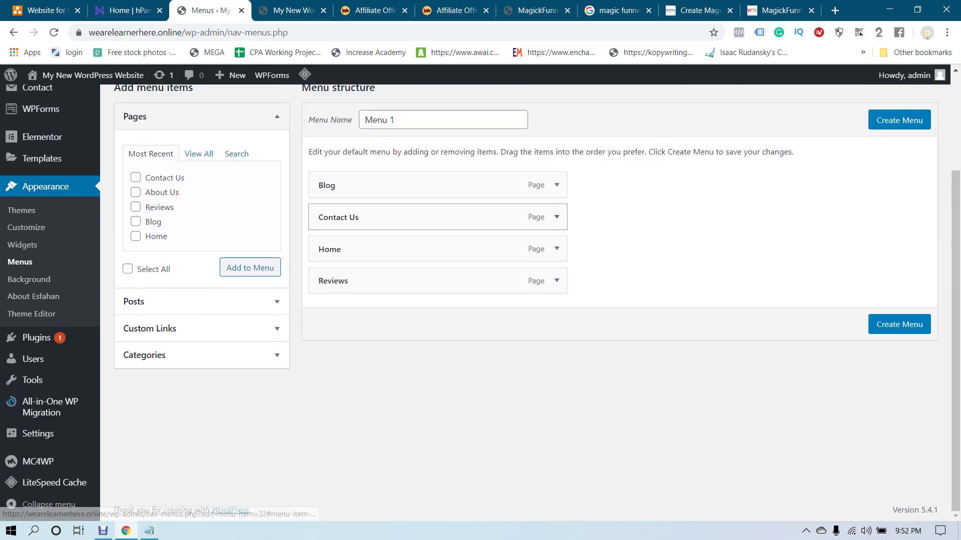
click(556, 185)
click(329, 300)
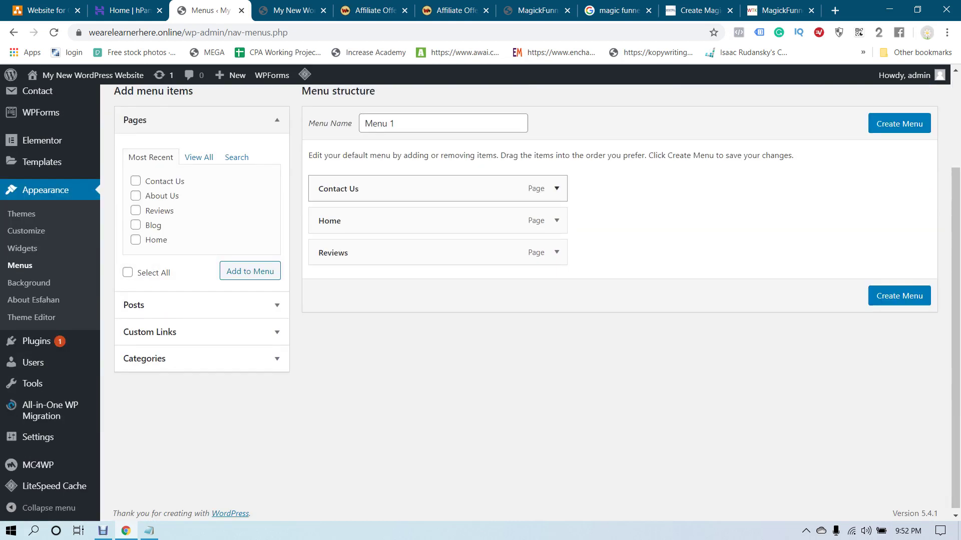
Remove the remaining Contact Us, Home and Reviews items from the menu
click(556, 188)
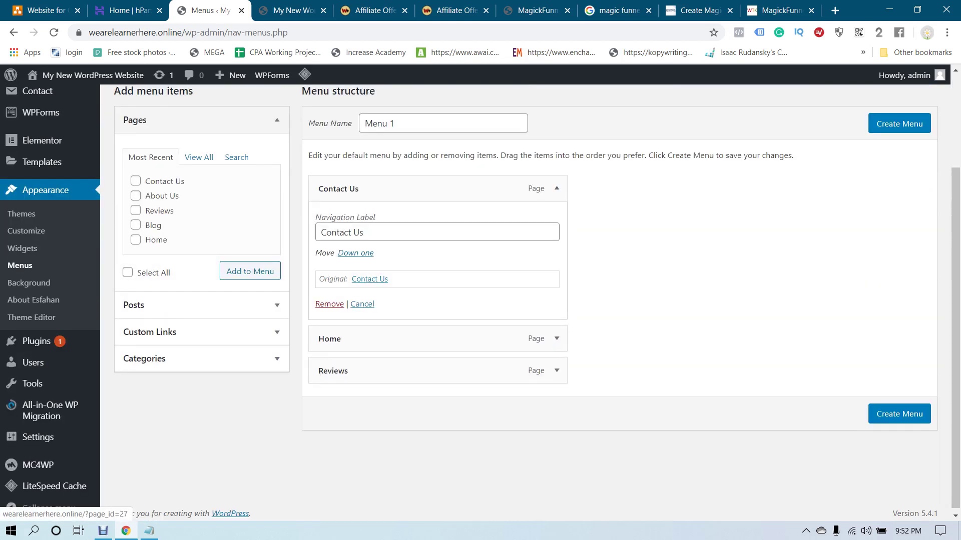
click(329, 303)
click(556, 188)
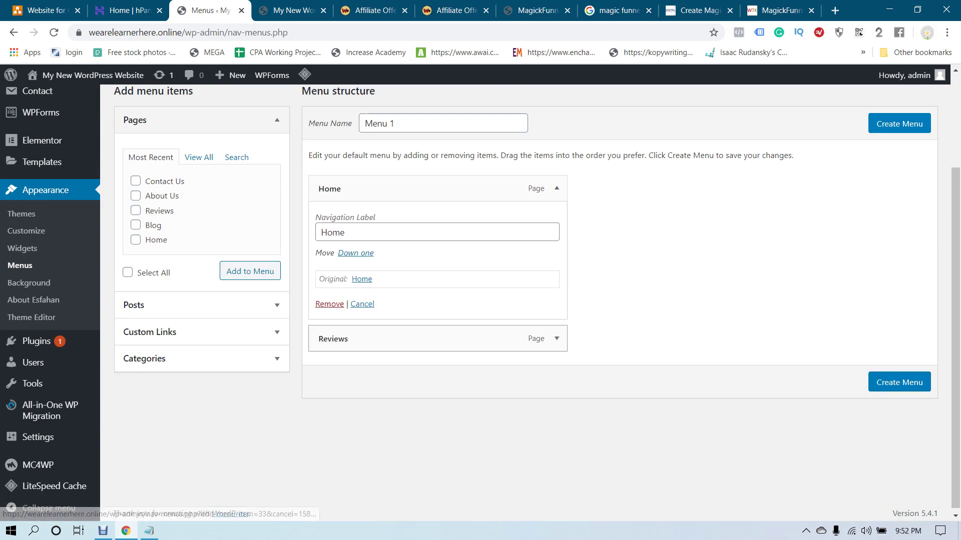
click(329, 303)
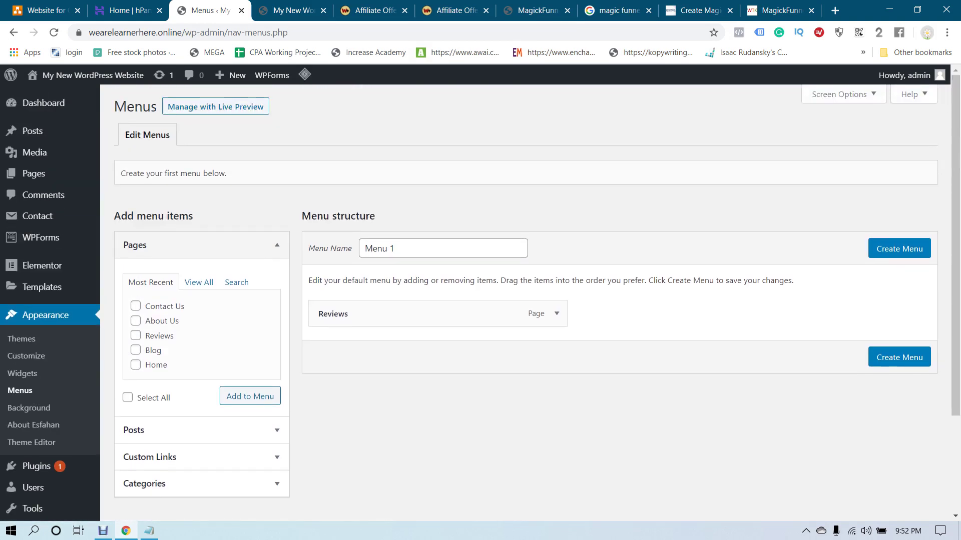
click(556, 314)
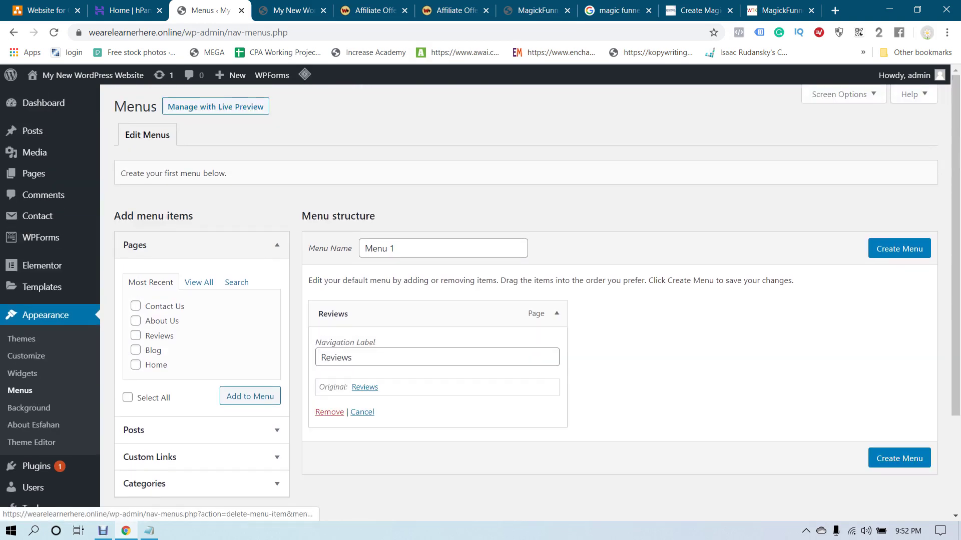
click(329, 412)
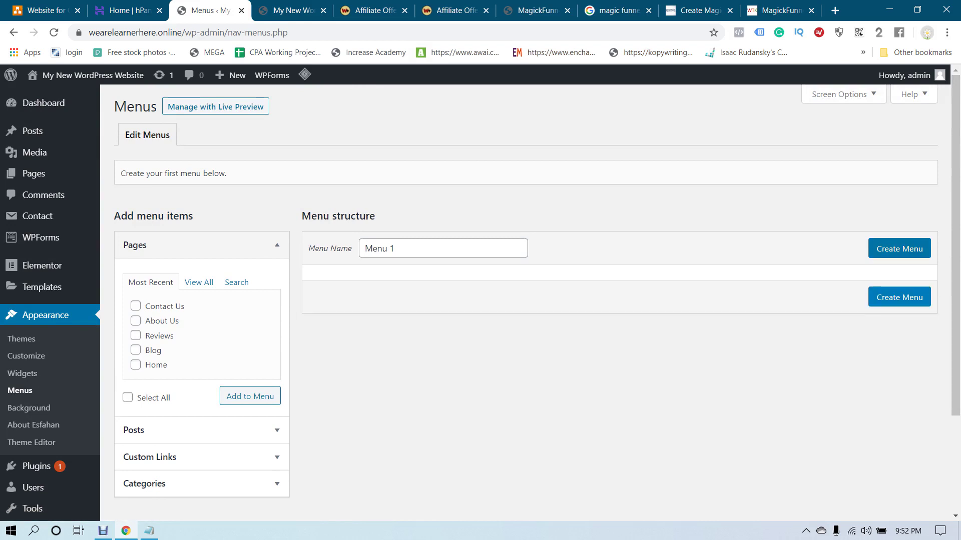
Rename the menu to 'Main Menu' and create it
double_click(392, 248)
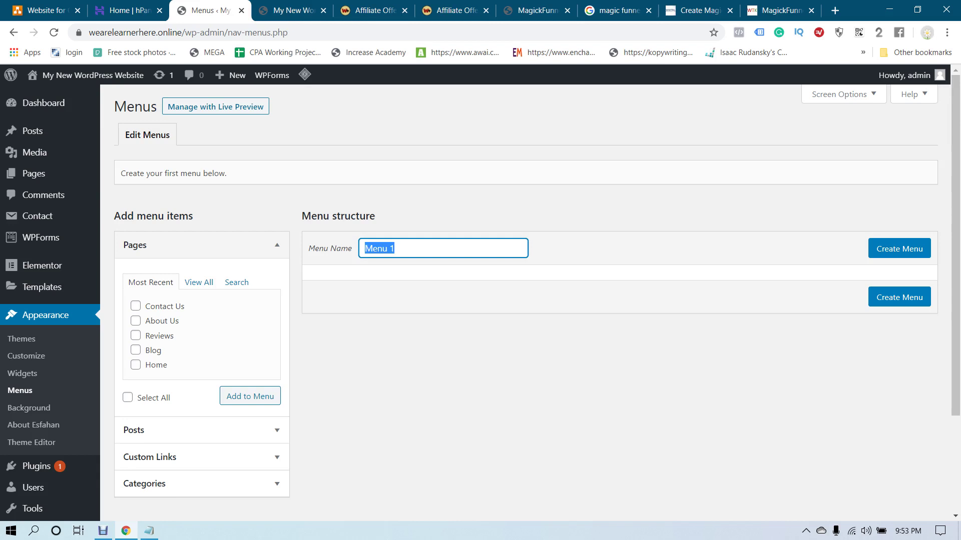
text(Main Menu)
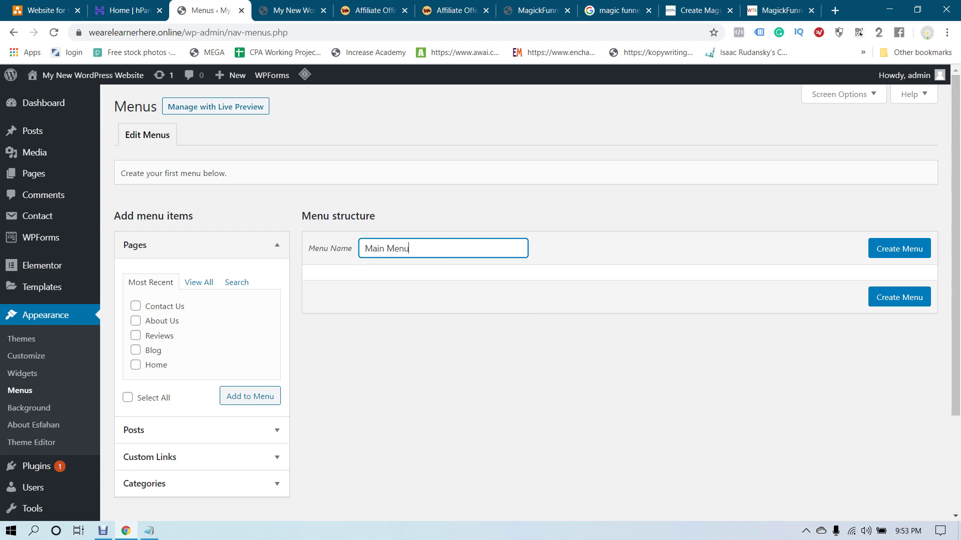
key(Return)
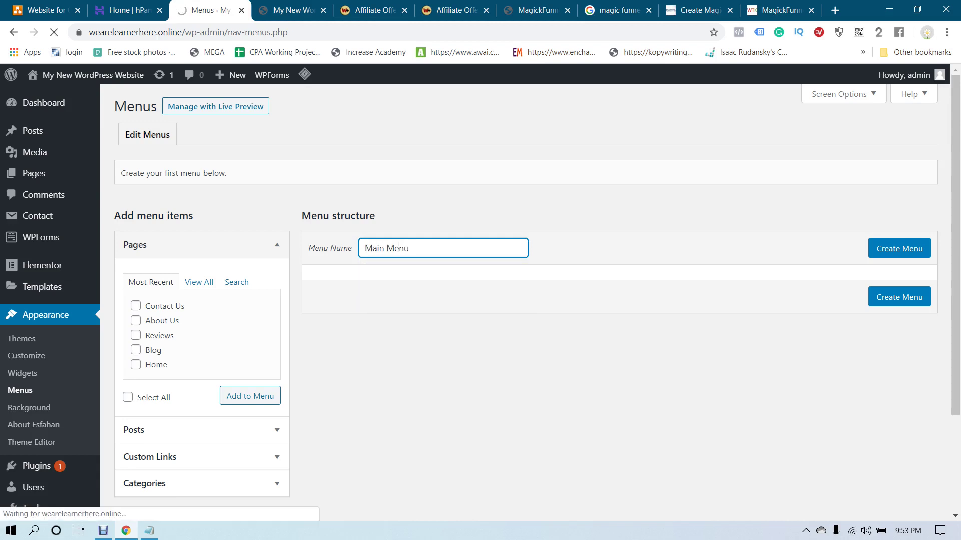
Add Home, About Us, Blog, Contact Us and Reviews from View All, then save Main Menu
scroll(525, 301, down, 2)
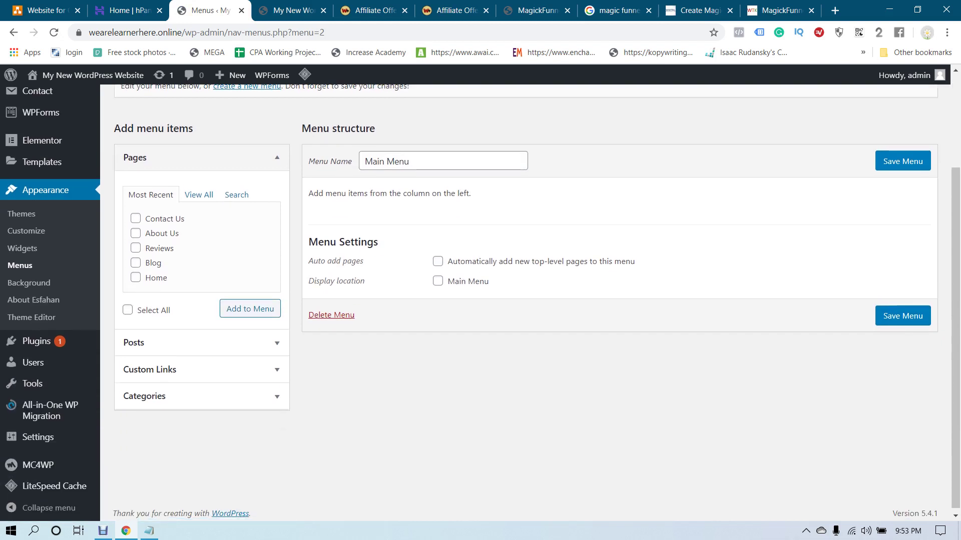
click(199, 195)
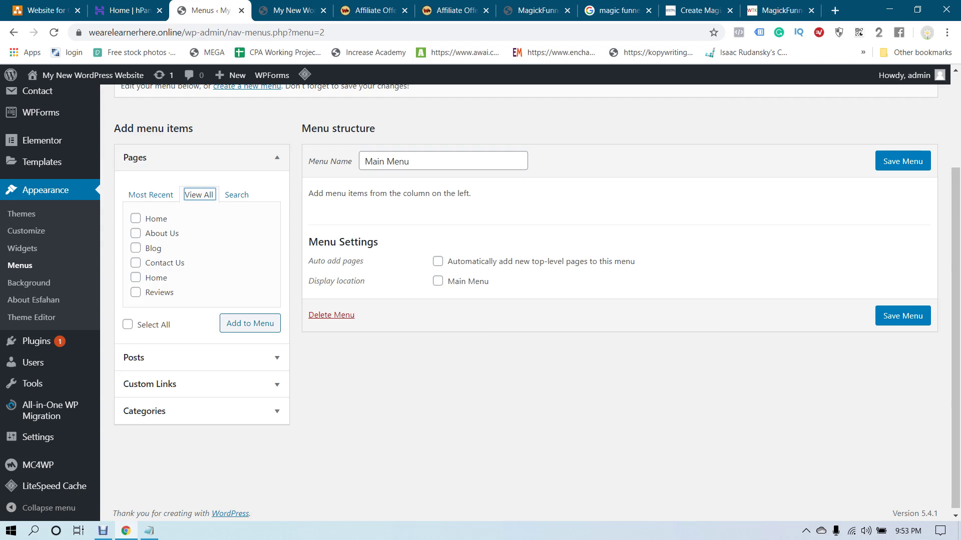
click(135, 233)
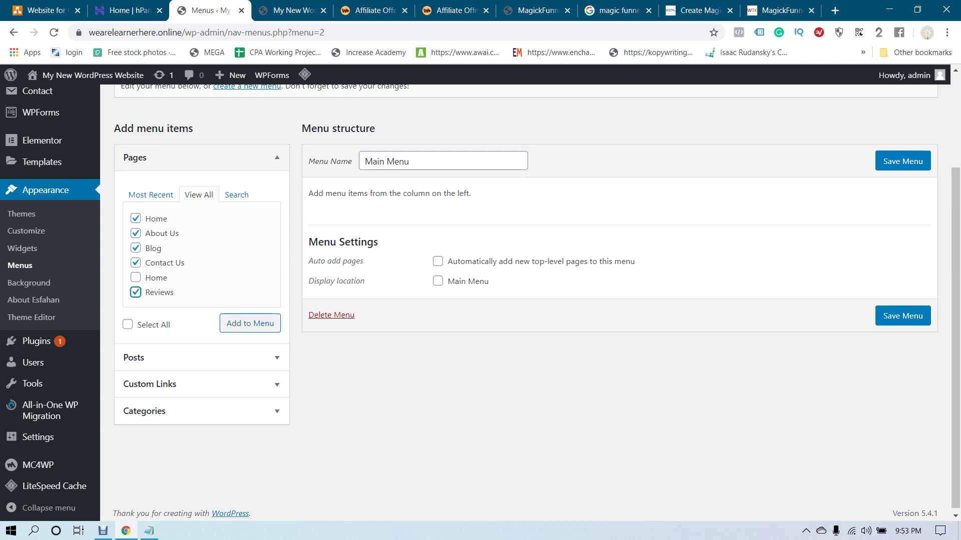
click(250, 323)
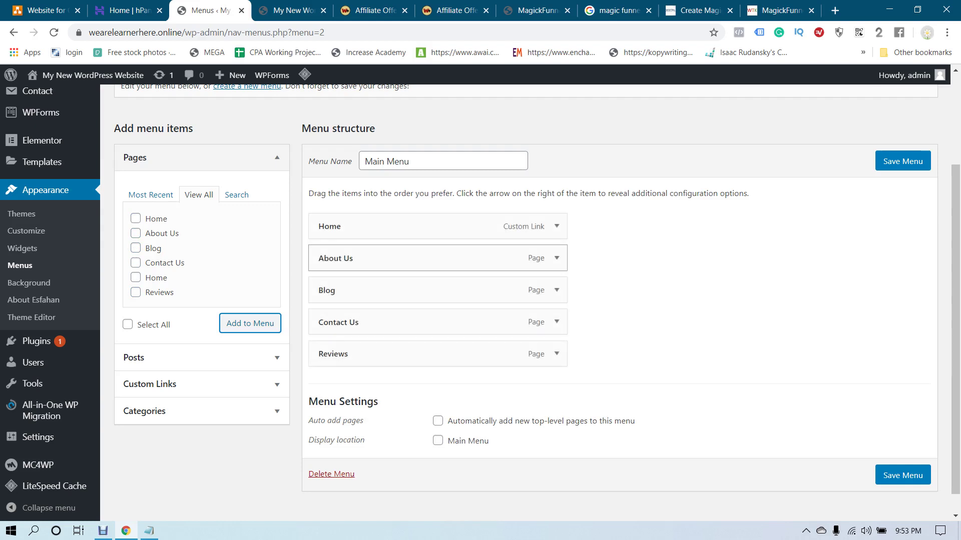
click(902, 161)
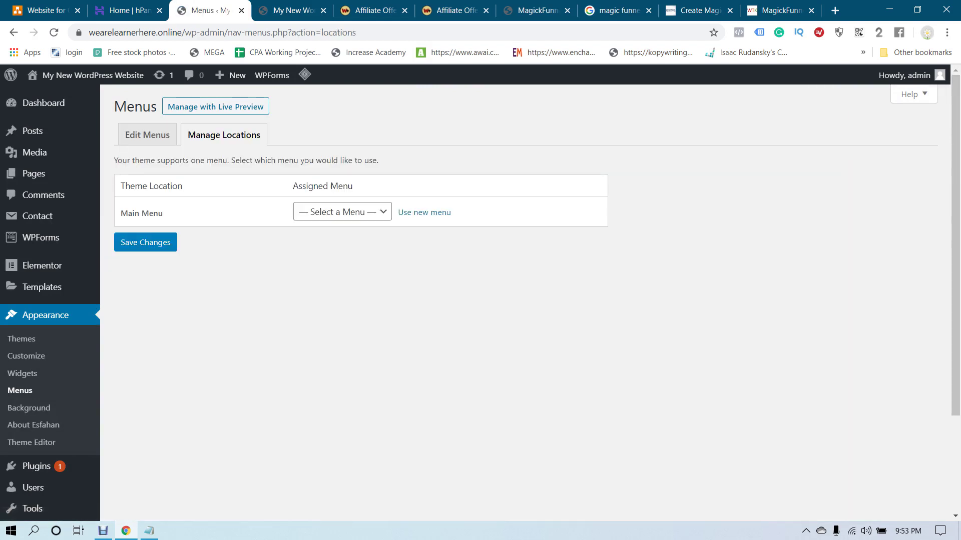
Assign Main Menu to the theme's Main Menu location, save, and check the live site
click(342, 212)
click(322, 239)
click(145, 242)
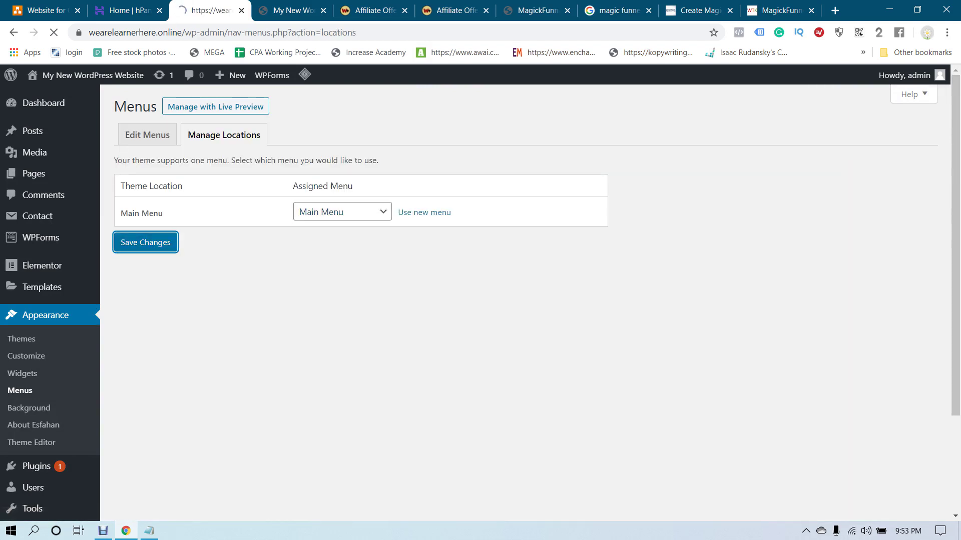
key(ctrl+Tab)
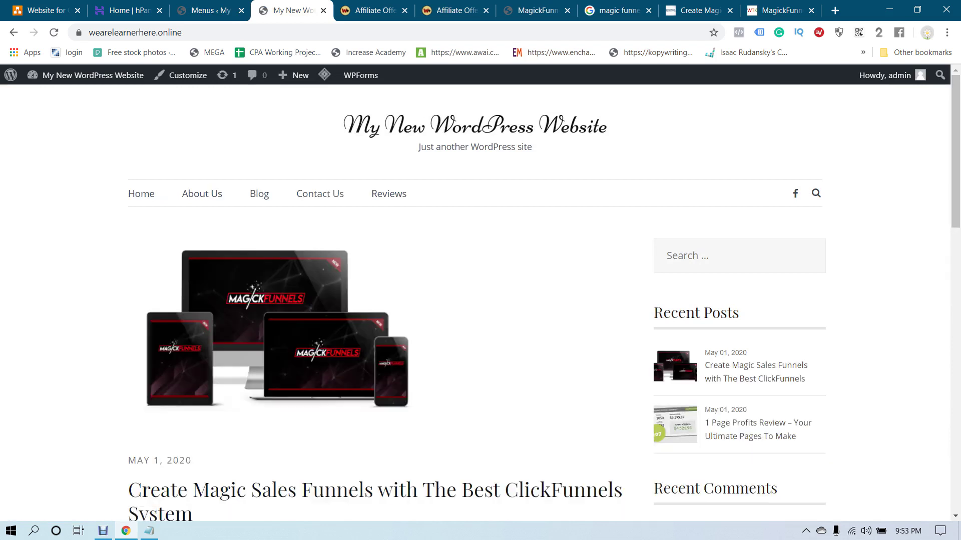
key(ctrl+shift+Tab)
Go back to editing the Main Menu structure after another look at the live site
click(147, 172)
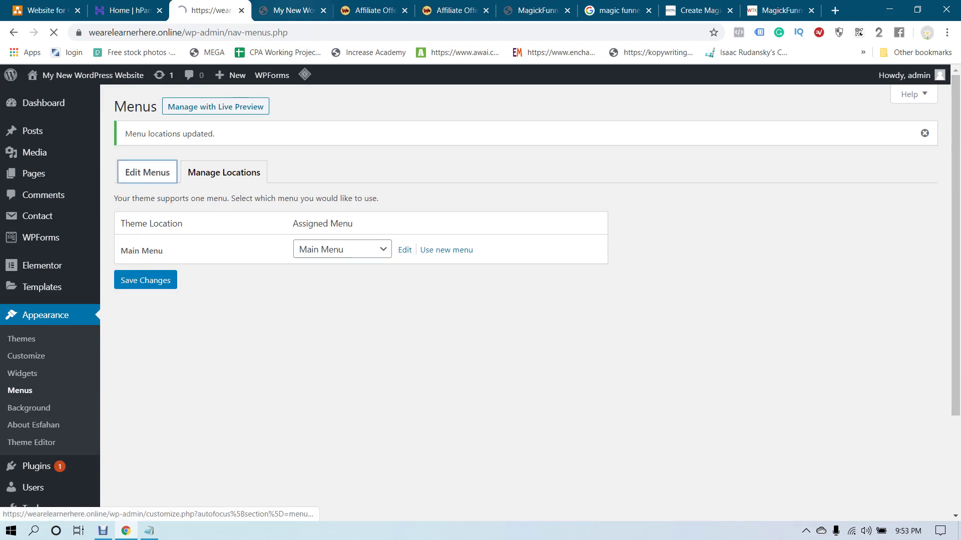
key(ctrl+Tab)
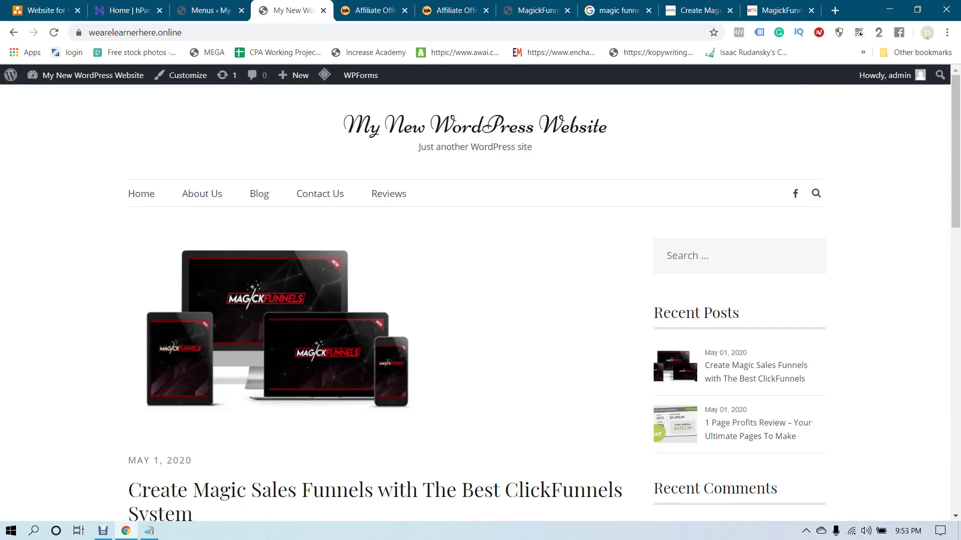
key(ctrl+shift+Tab)
scroll(438, 300, down, 2)
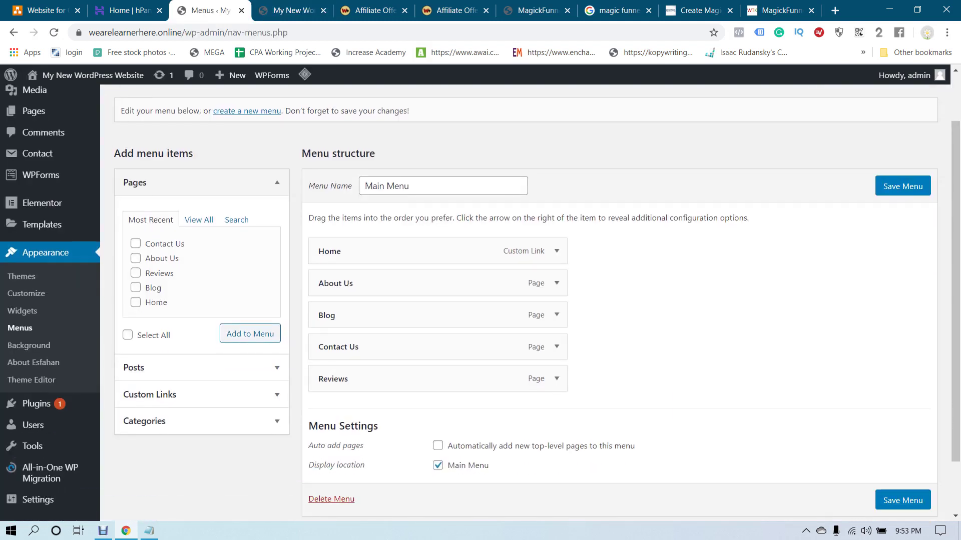
Reorder Main Menu to Home, Reviews, Blog, About Us, Contact Us and save it
drag(333, 379, 338, 278)
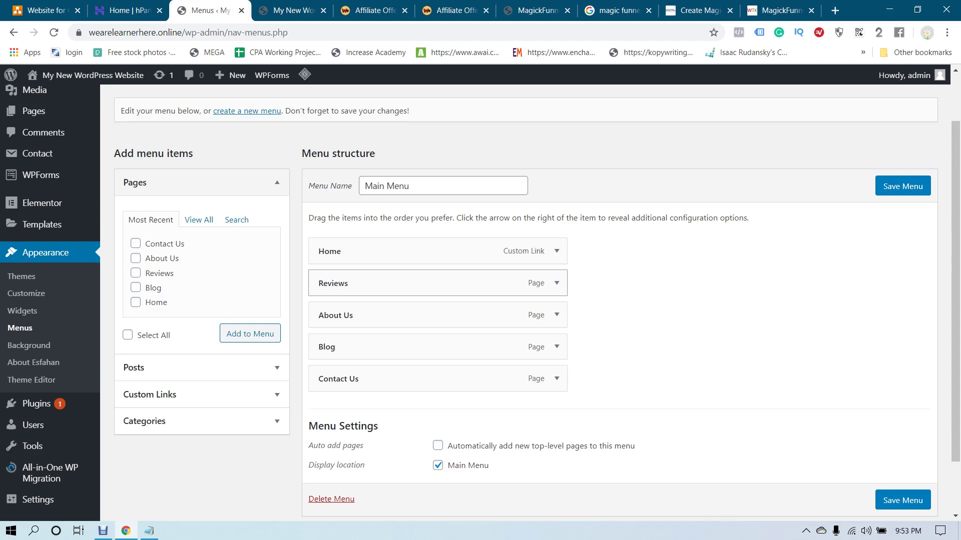
drag(330, 347, 331, 312)
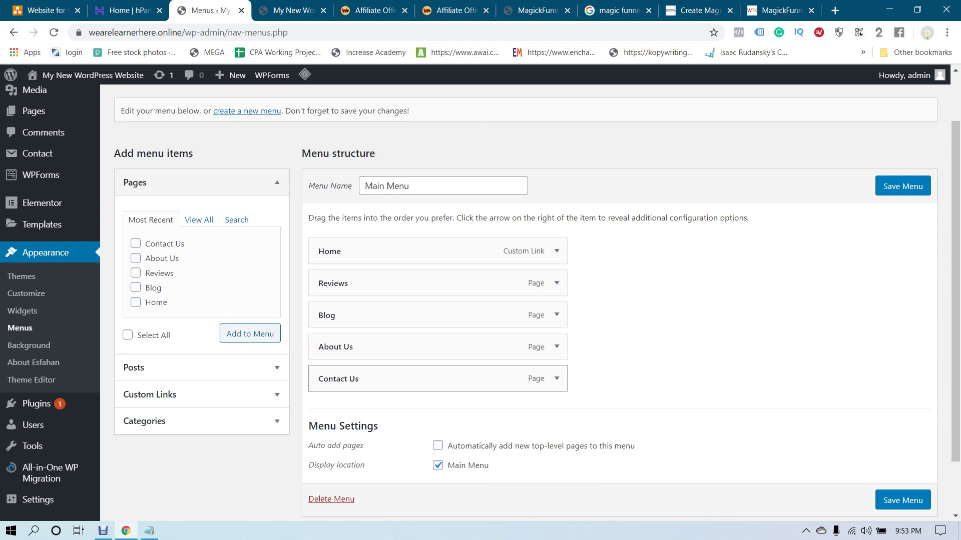
scroll(330, 379, down, 2)
click(902, 434)
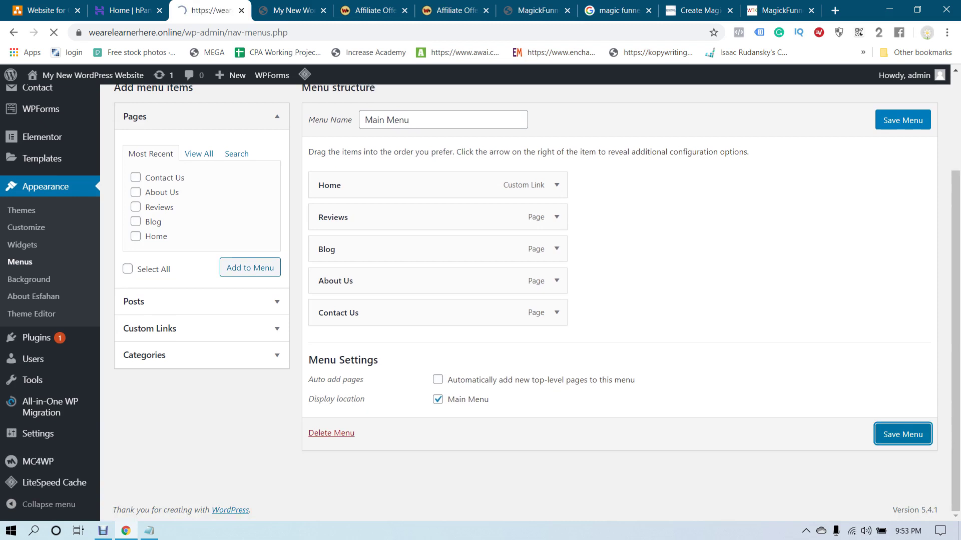
Test the Reviews, Blog, About Us, Contact Us and Home links on the live site
key(ctrl+Tab)
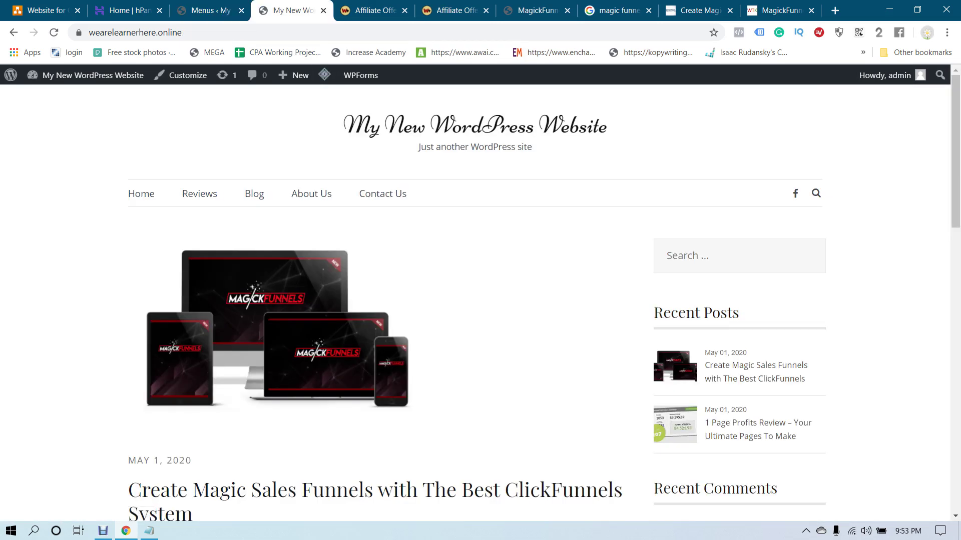
click(199, 194)
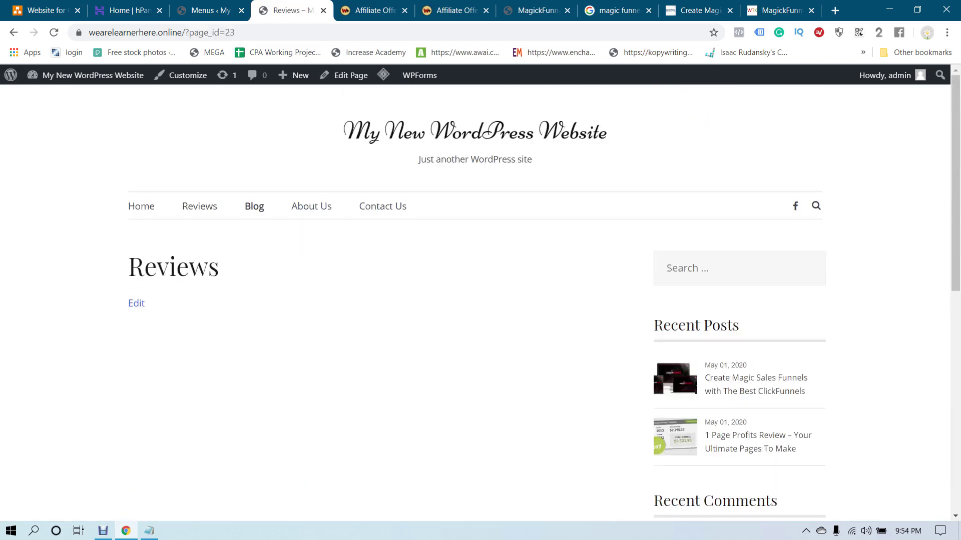
click(254, 206)
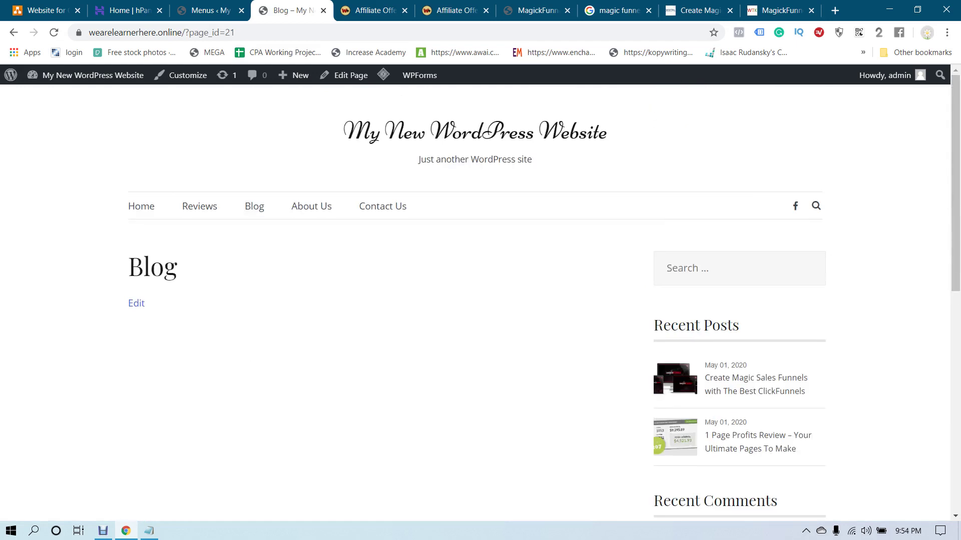
click(311, 207)
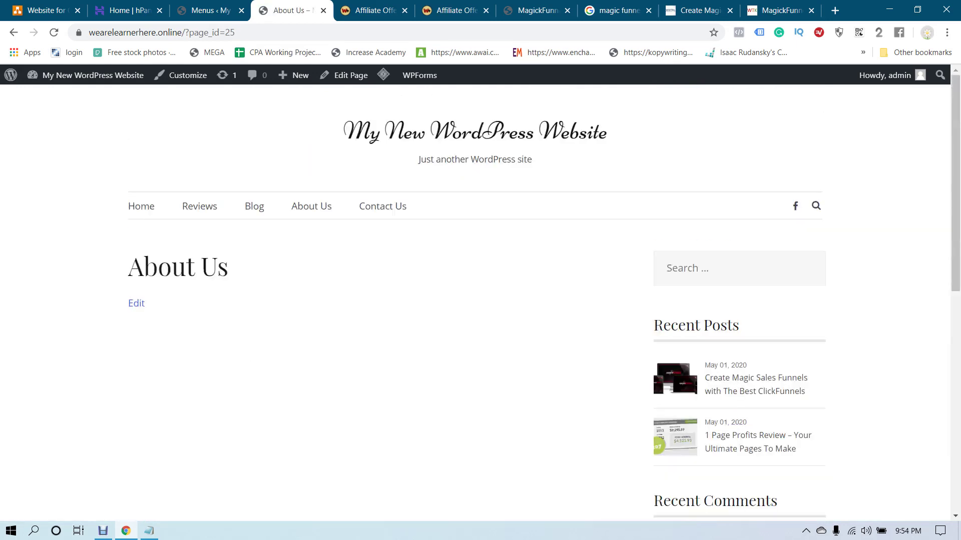
click(383, 206)
scroll(383, 206, down, 3)
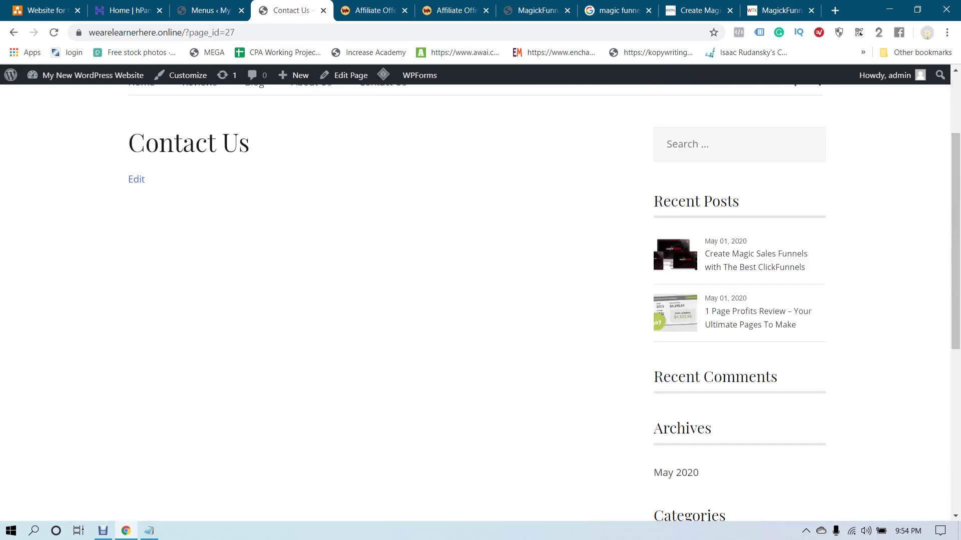
scroll(475, 300, up, 3)
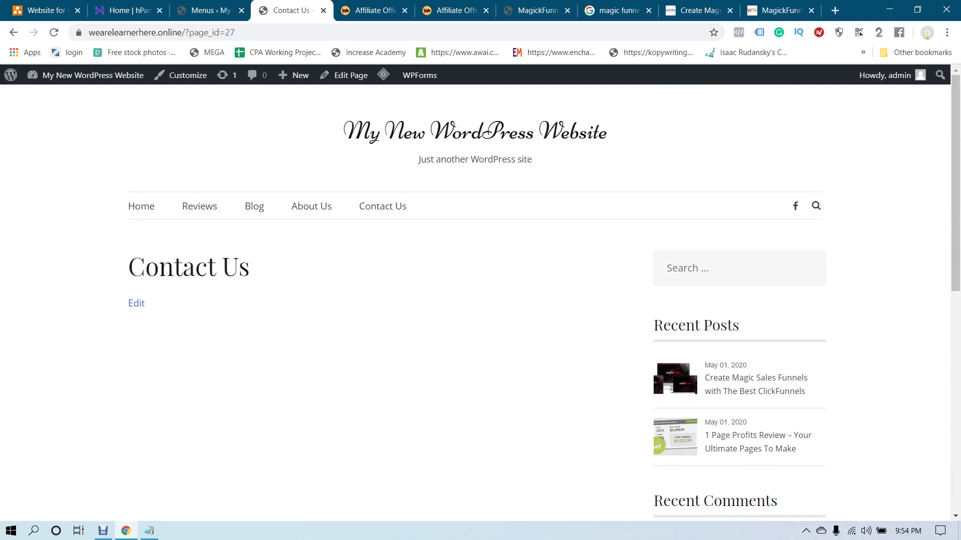
click(141, 206)
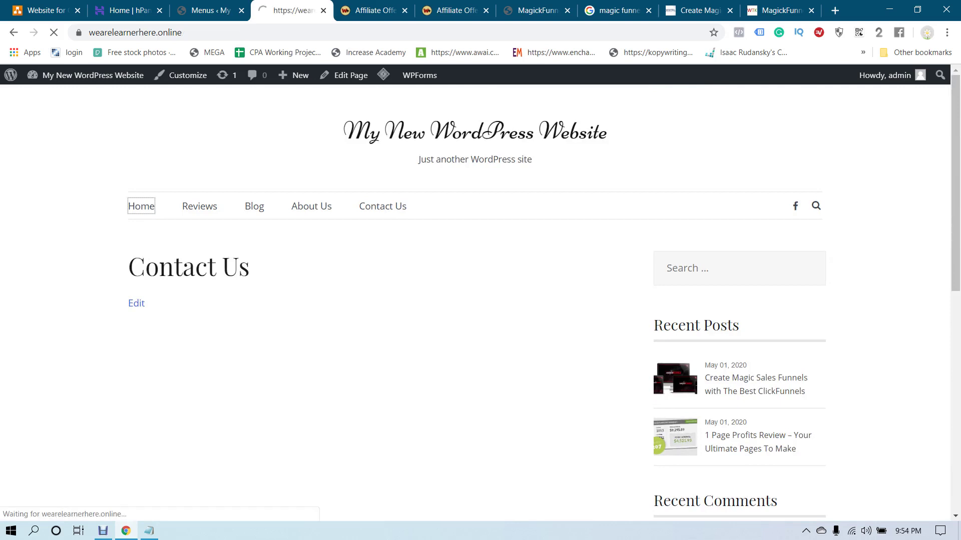
click(383, 193)
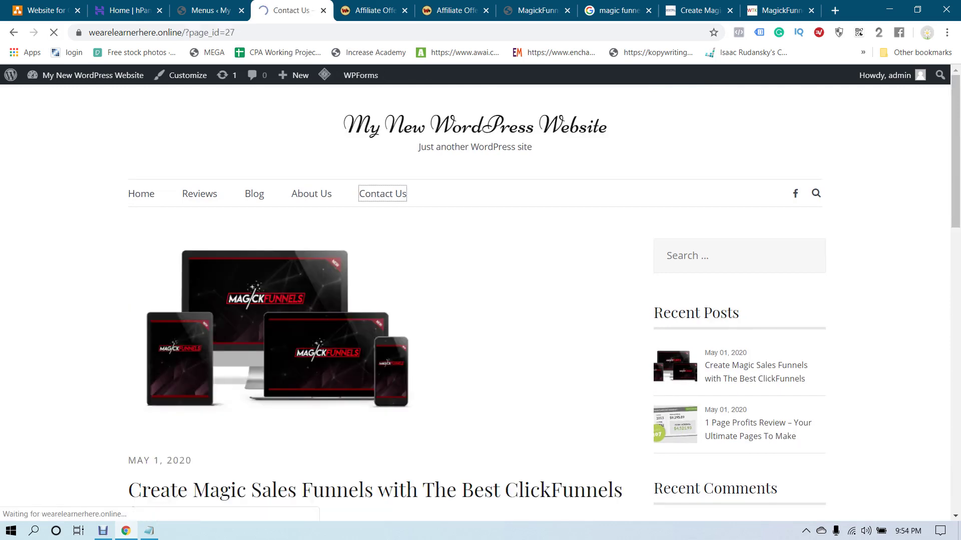
key(ctrl+shift+Tab)
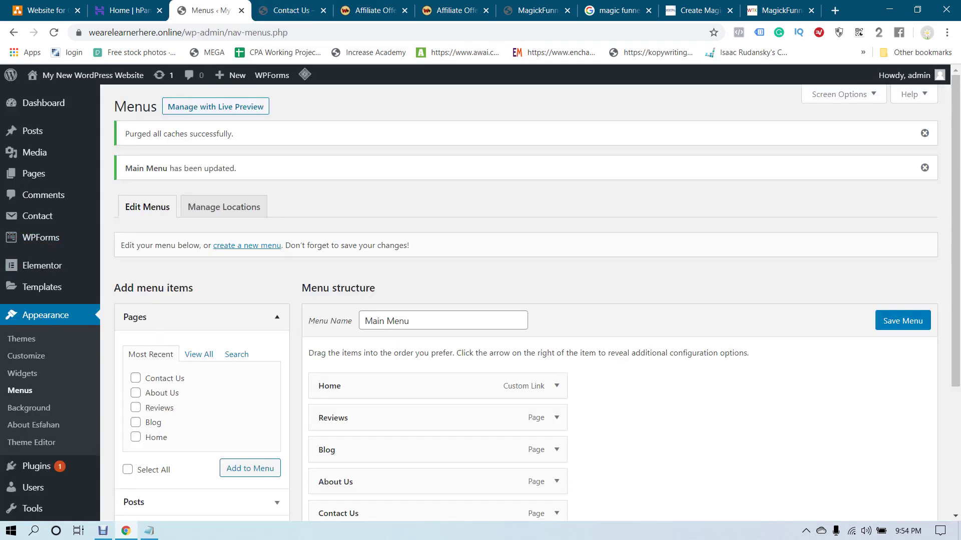
Copy the Contact form 1 shortcode from the Contact Form 7 forms list
scroll(40, 238, down, 4)
mouse_move(35, 338)
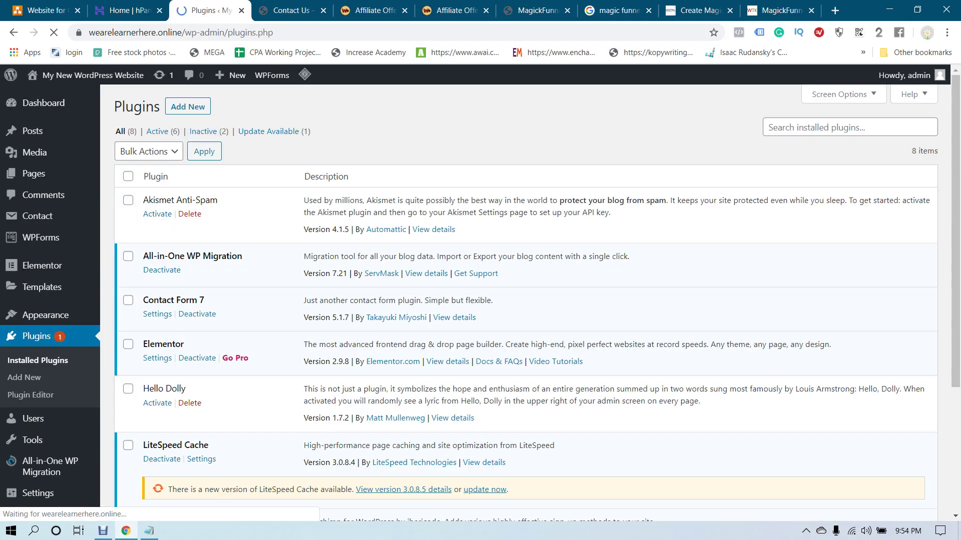
scroll(525, 300, down, 2)
scroll(526, 300, up, 2)
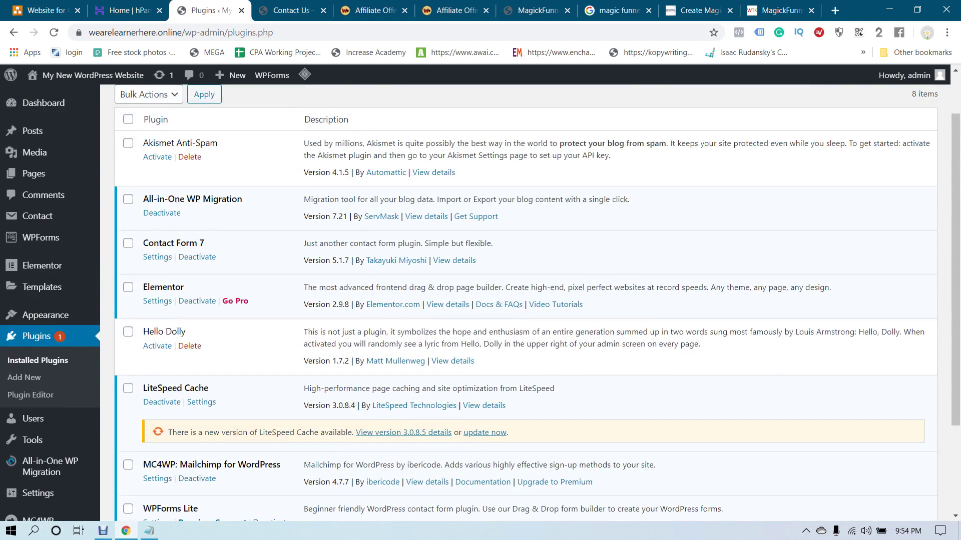
click(157, 256)
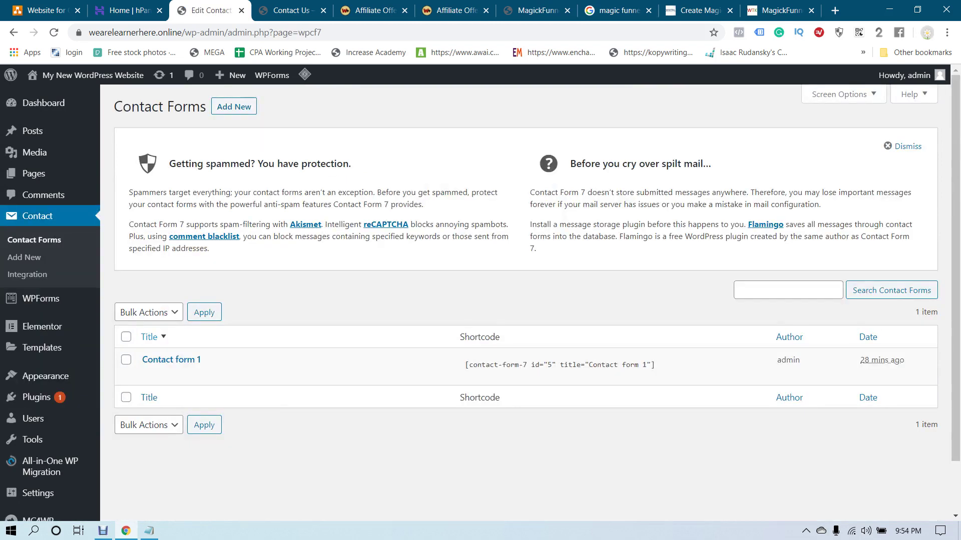
click(537, 366)
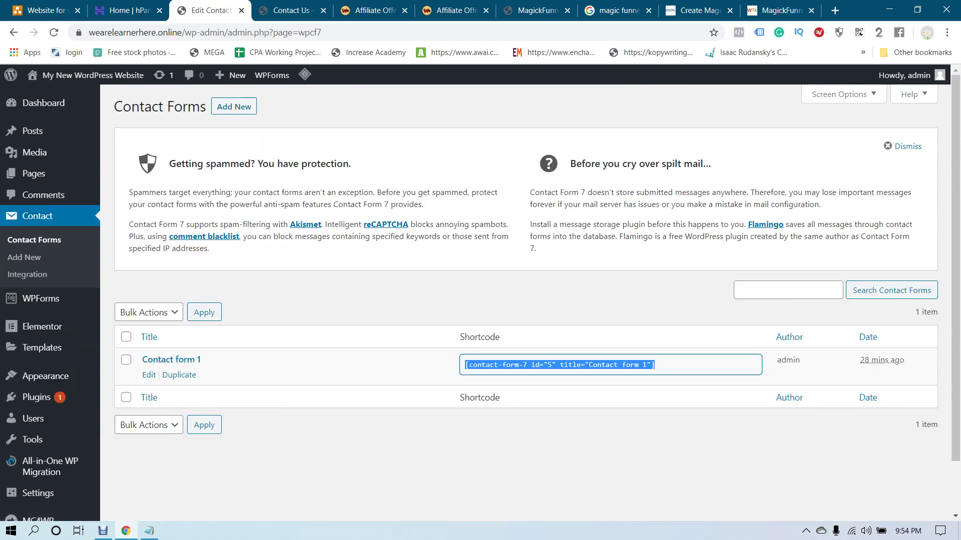
right_click(537, 365)
click(562, 374)
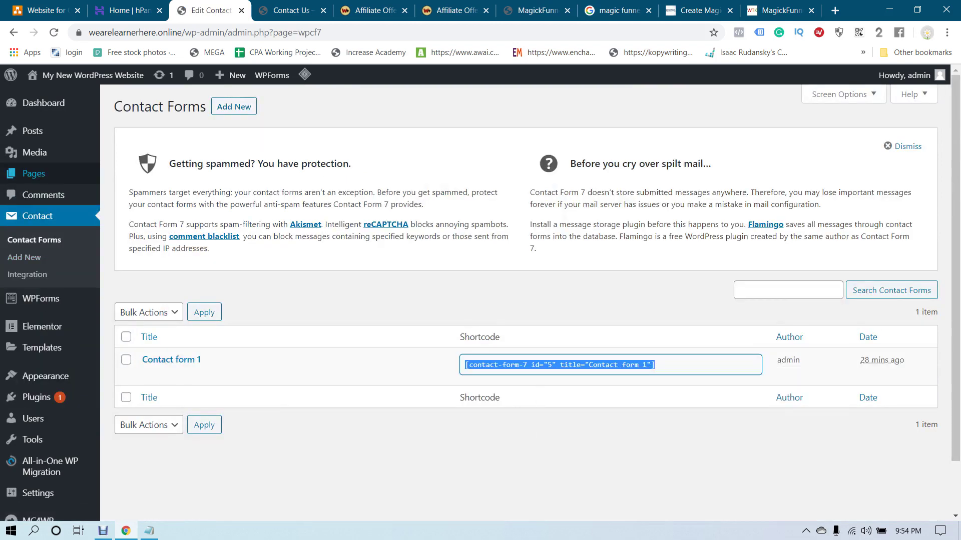
Paste the form shortcode into a Shortcode block on the Contact Us page and save
click(34, 173)
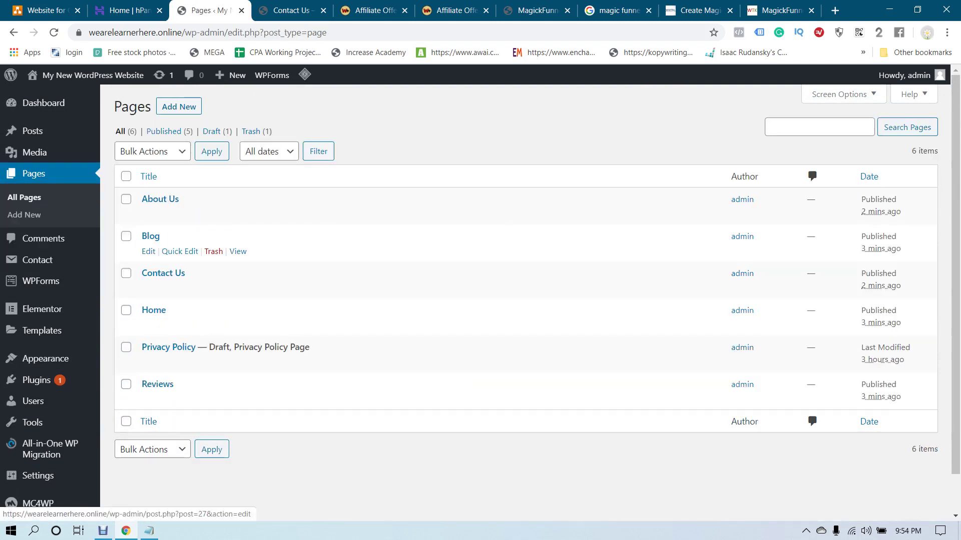
click(163, 273)
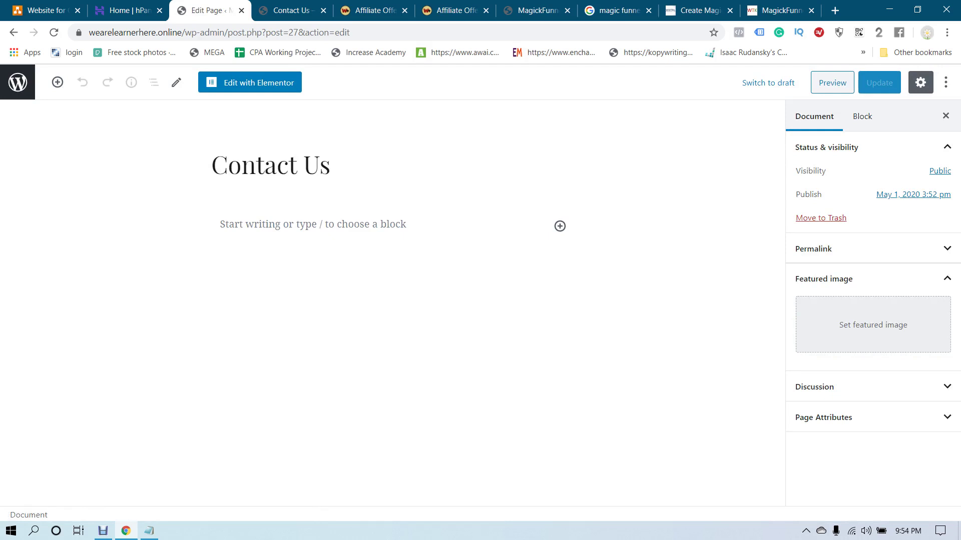
click(58, 82)
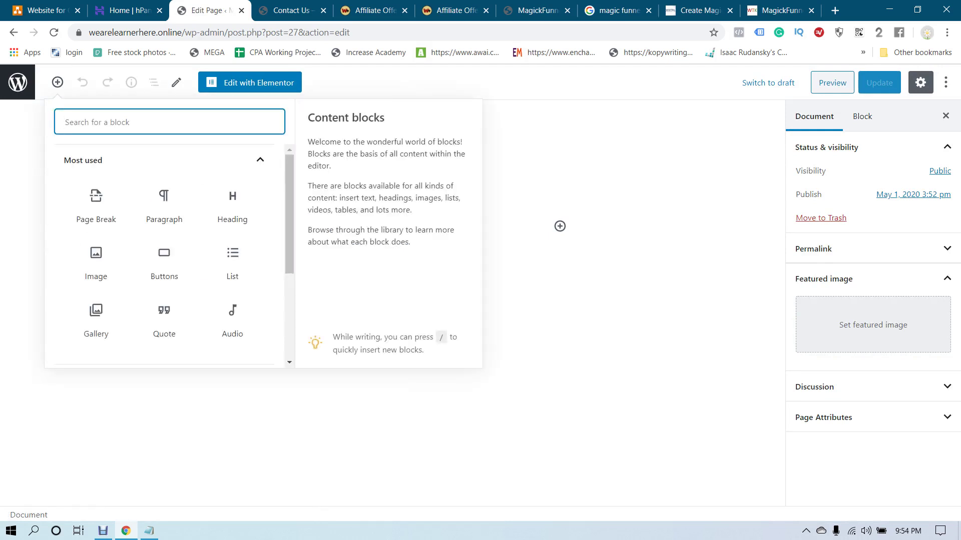
text(sho)
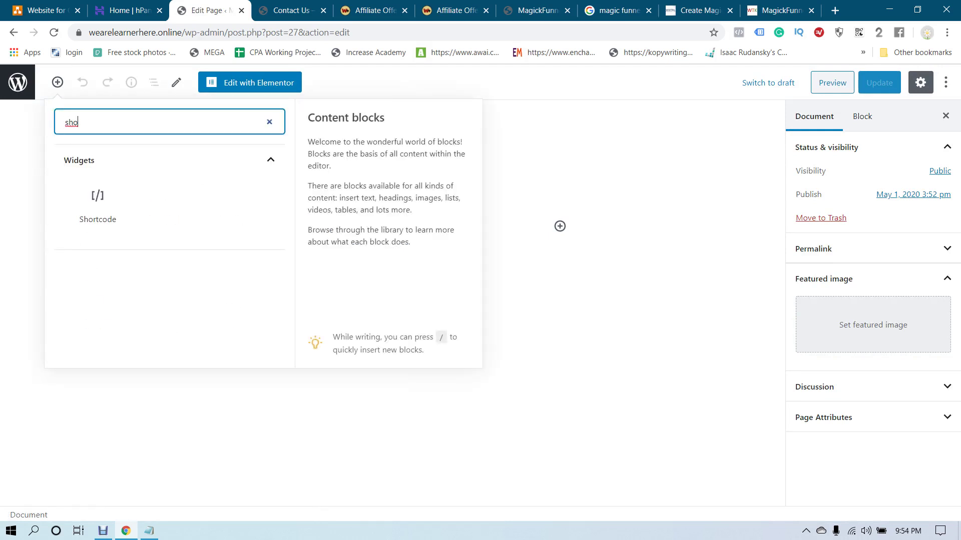
key(Tab)
key(Return)
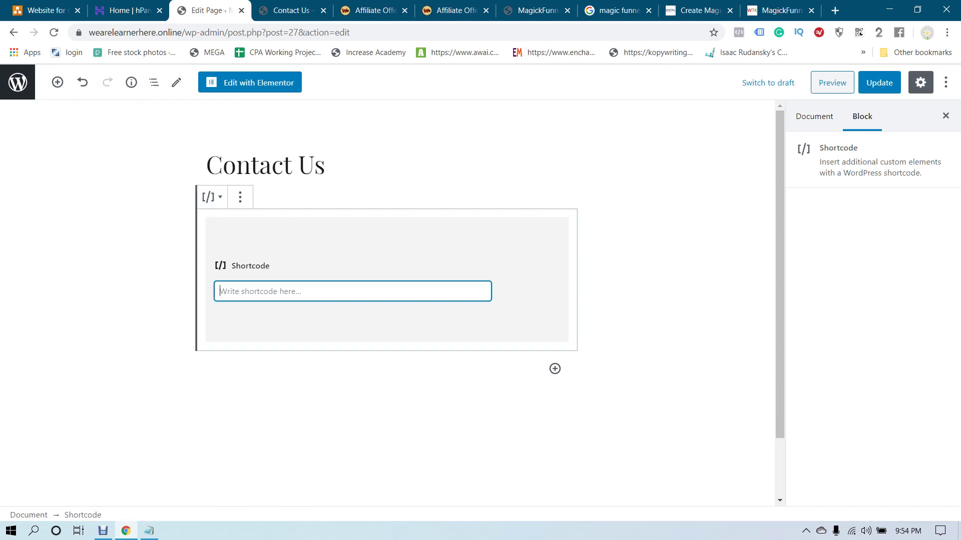
key(ctrl+v)
key(ctrl+s)
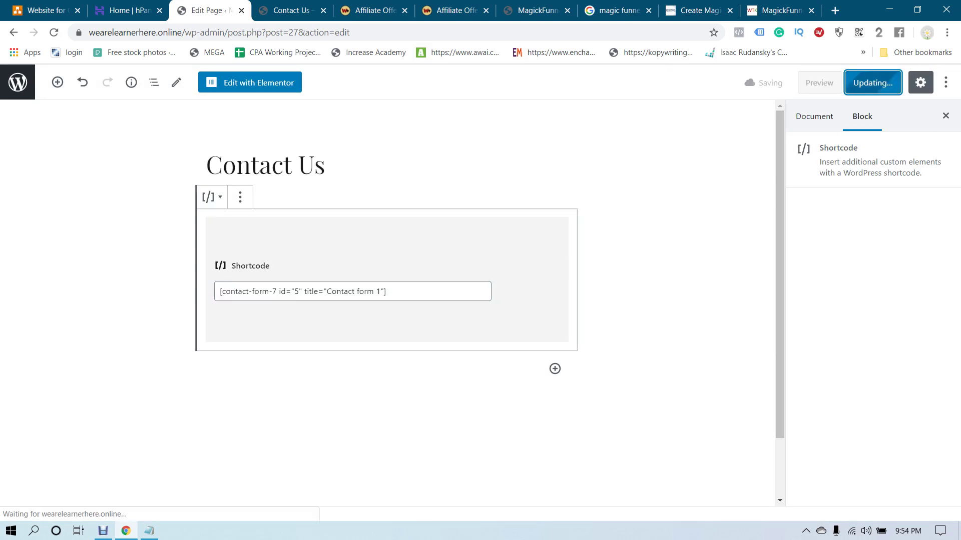
Try the Your Message, Your Email and Your Name fields on the live Contact Us form
key(ctrl+Tab)
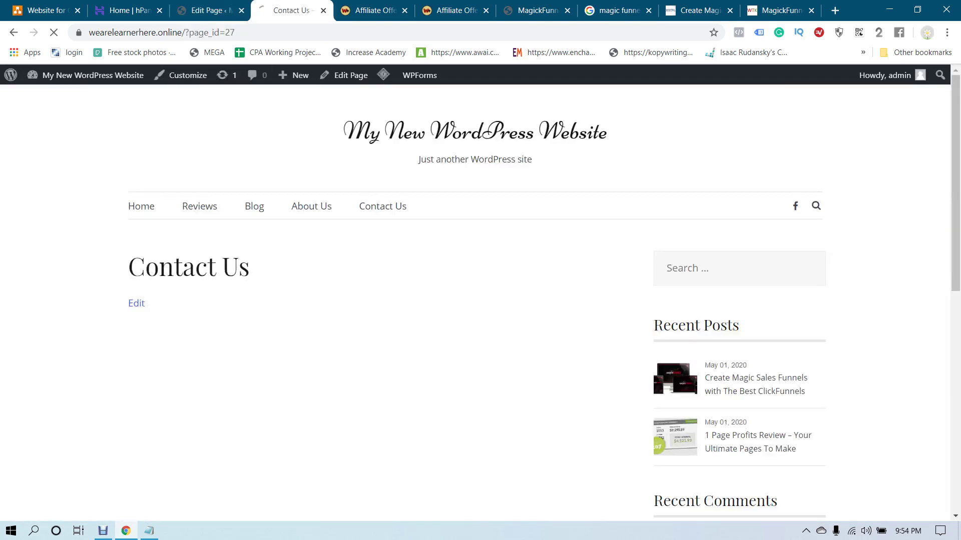
scroll(480, 300, down, 8)
click(141, 158)
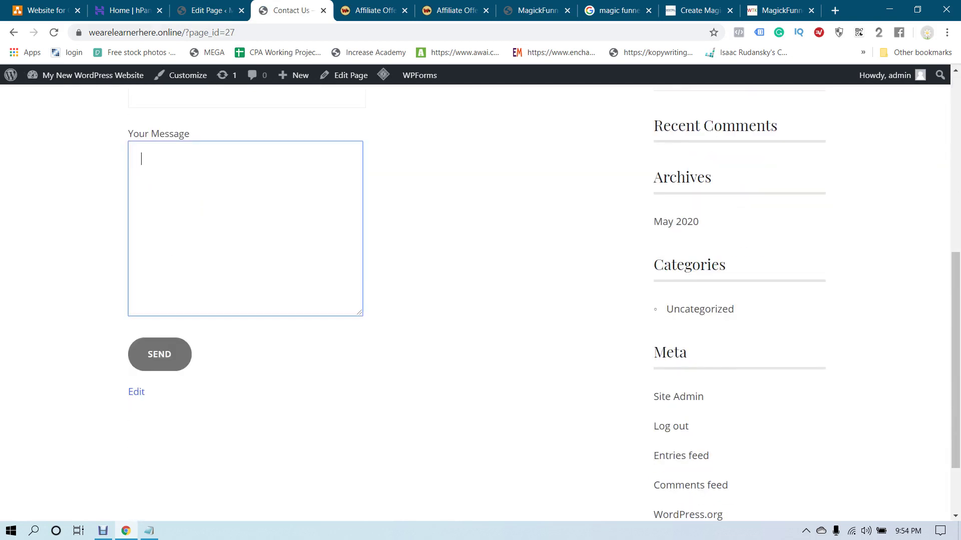
scroll(480, 300, up, 4)
click(200, 209)
click(200, 141)
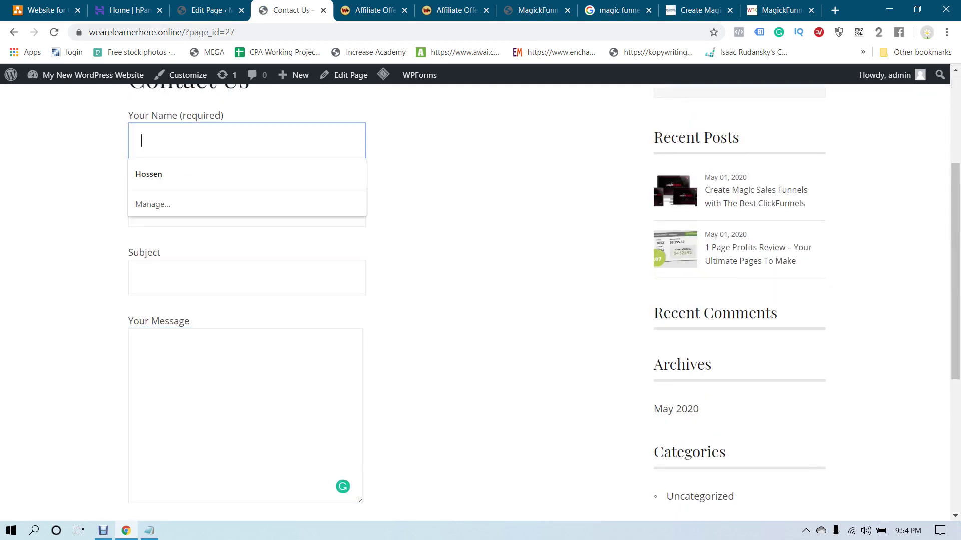
scroll(480, 300, up, 4)
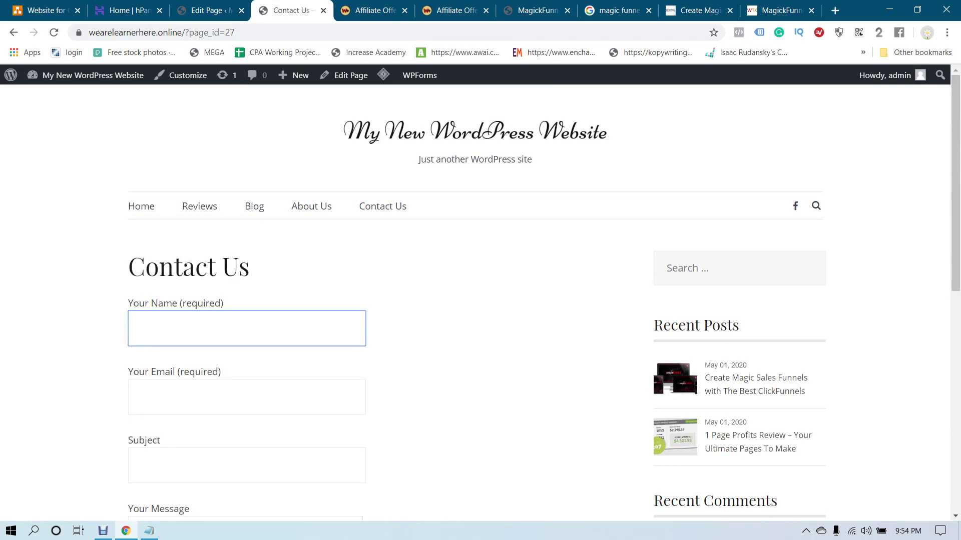
Browse the blog home page, then switch to the MagickFunnels affiliate offer page
click(141, 206)
scroll(275, 325, down, 3)
scroll(275, 325, up, 3)
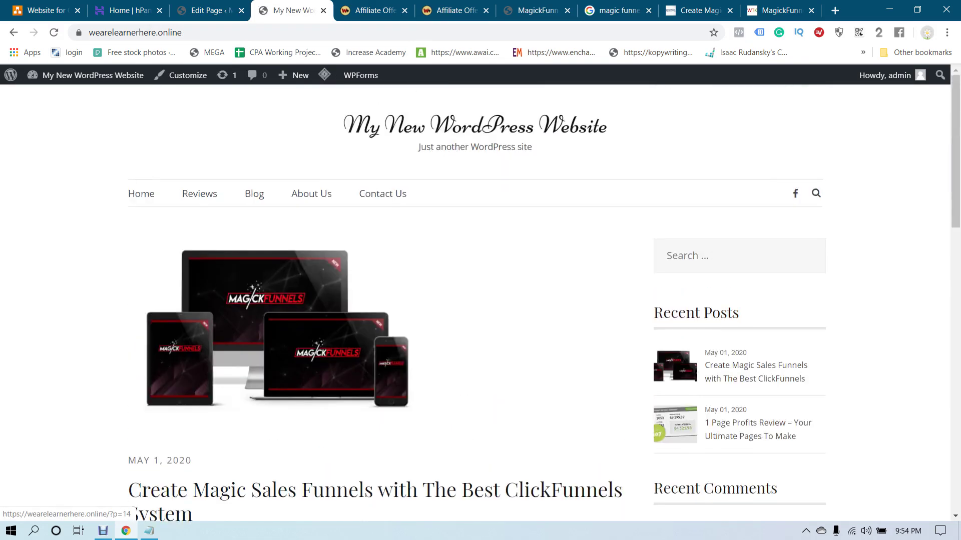
scroll(375, 301, down, 10)
scroll(375, 300, up, 5)
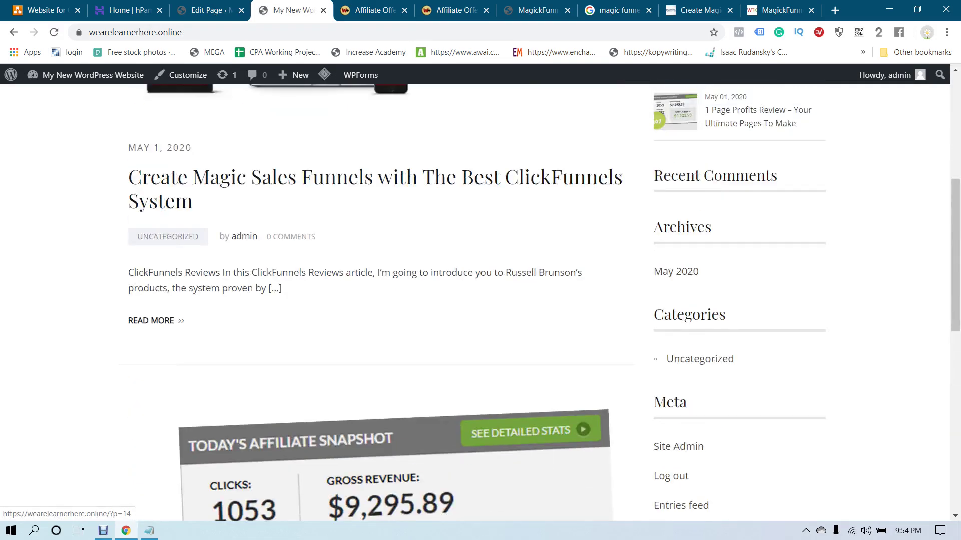
key(ctrl+6)
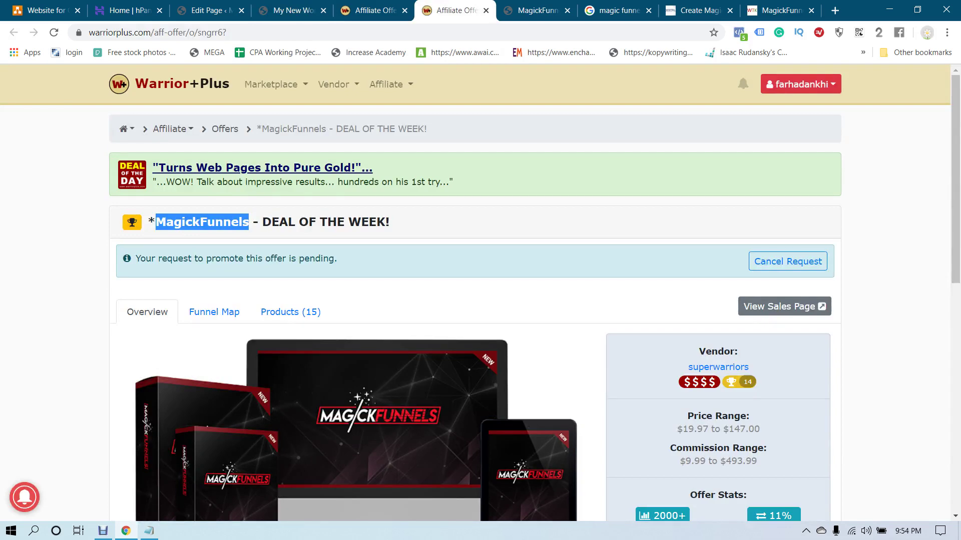
Return from the Warrior+Plus page to the live home page showing the ClickFunnels post
scroll(475, 300, down, 3)
scroll(475, 300, up, 3)
key(ctrl+4)
key(ctrl+3)
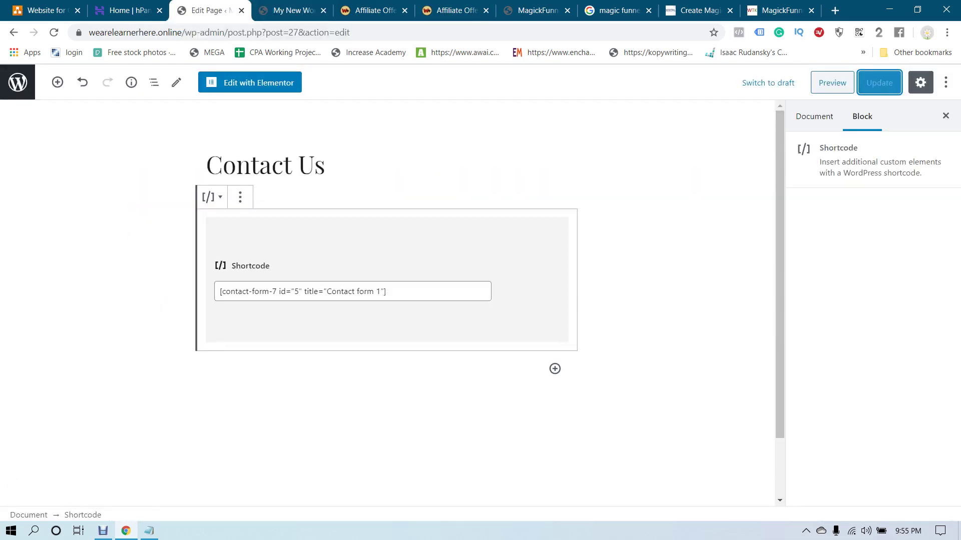
key(ctrl+4)
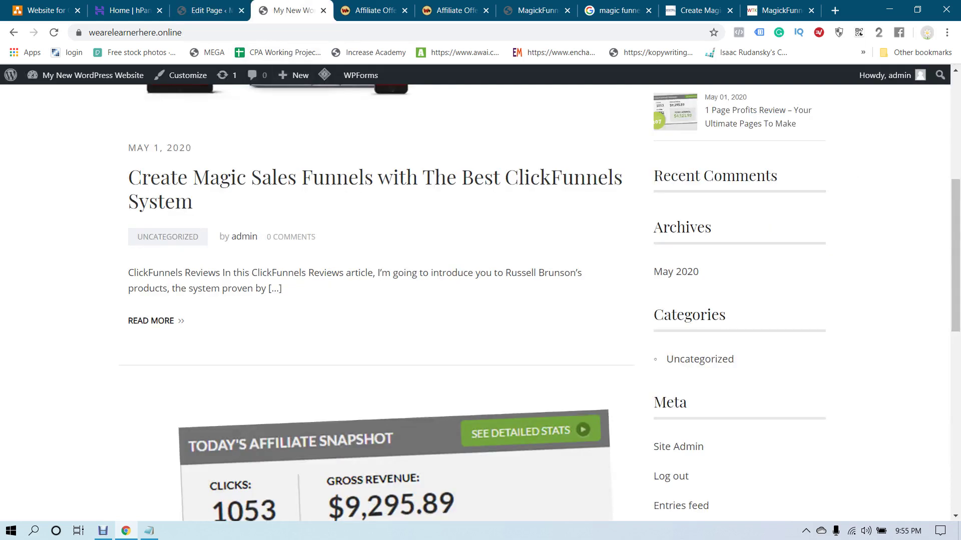
scroll(475, 300, up, 6)
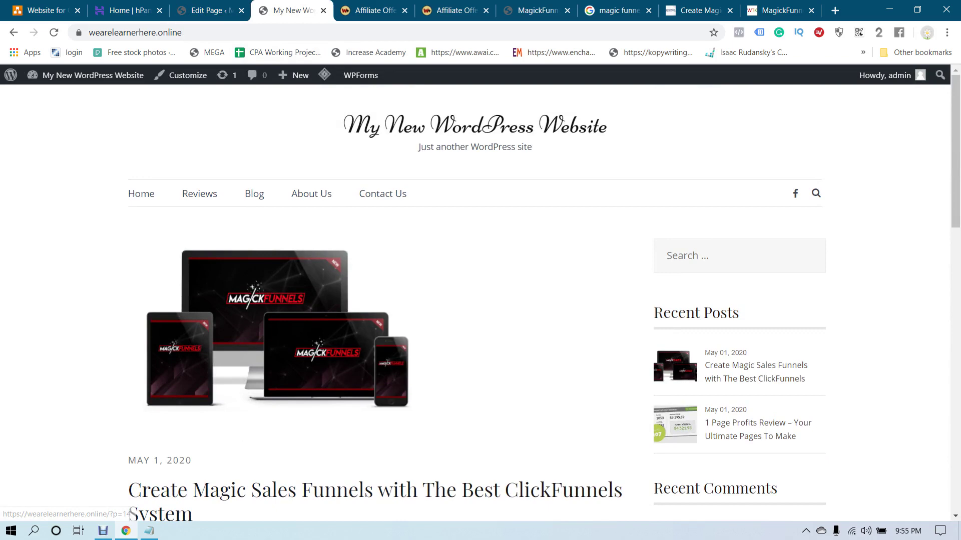
scroll(375, 301, down, 15)
scroll(375, 300, up, 8)
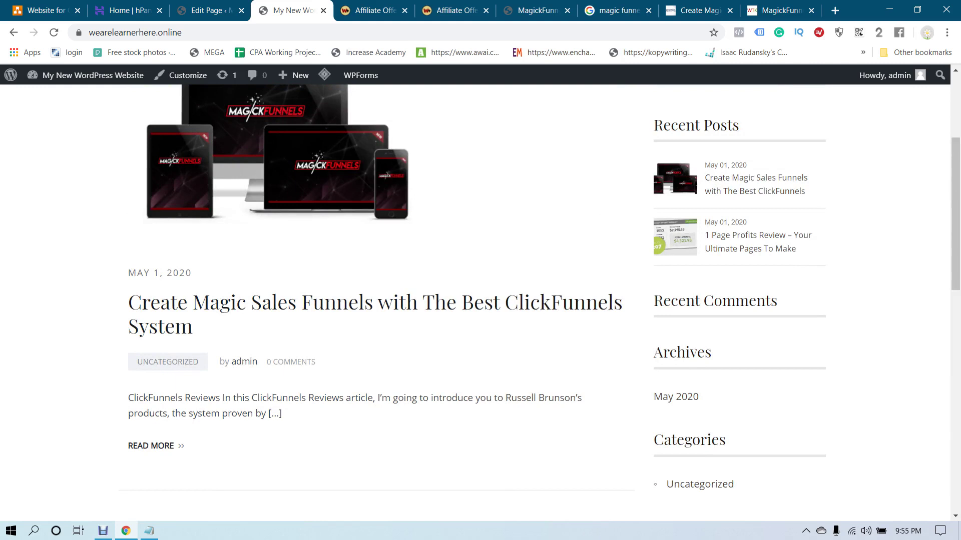
drag(398, 314, 543, 301)
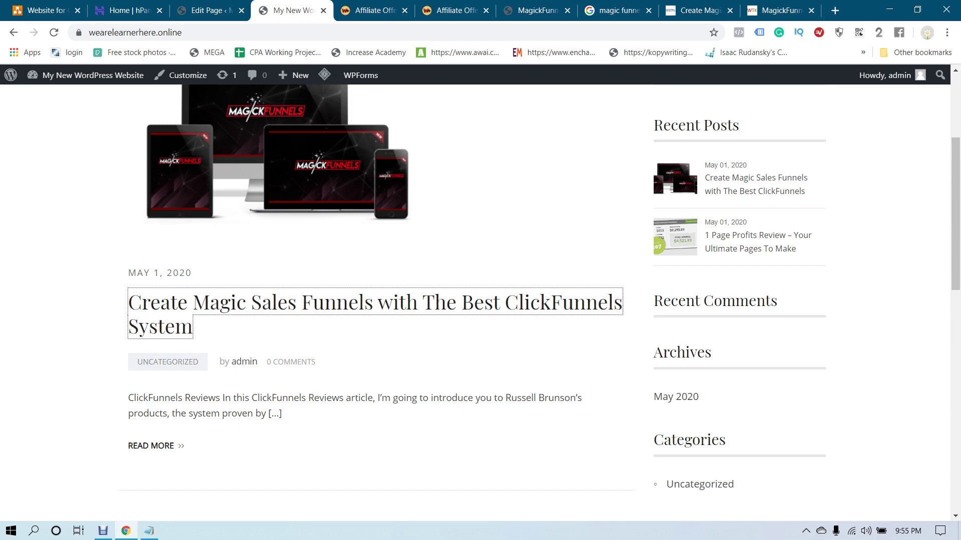
In the Notepad notes, change the website-types line to start with 'Adsense + Affiliate Marketing'
key(alt+Tab)
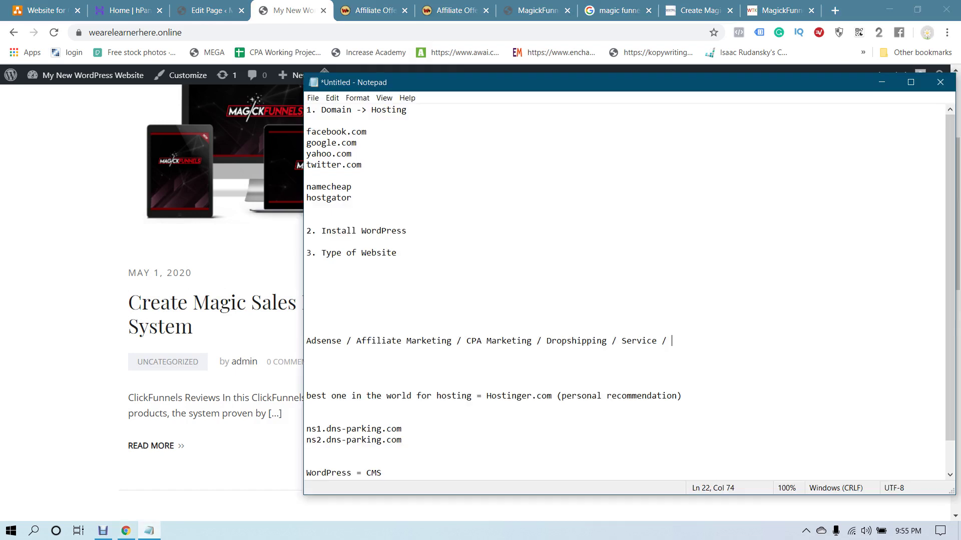
click(351, 341)
drag(451, 341, 307, 341)
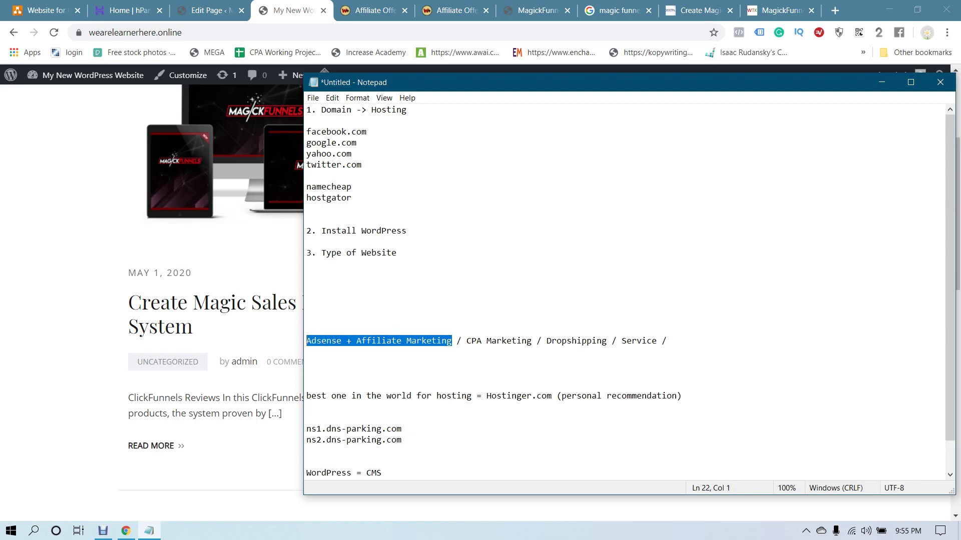
click(371, 340)
drag(371, 341, 447, 340)
click(447, 341)
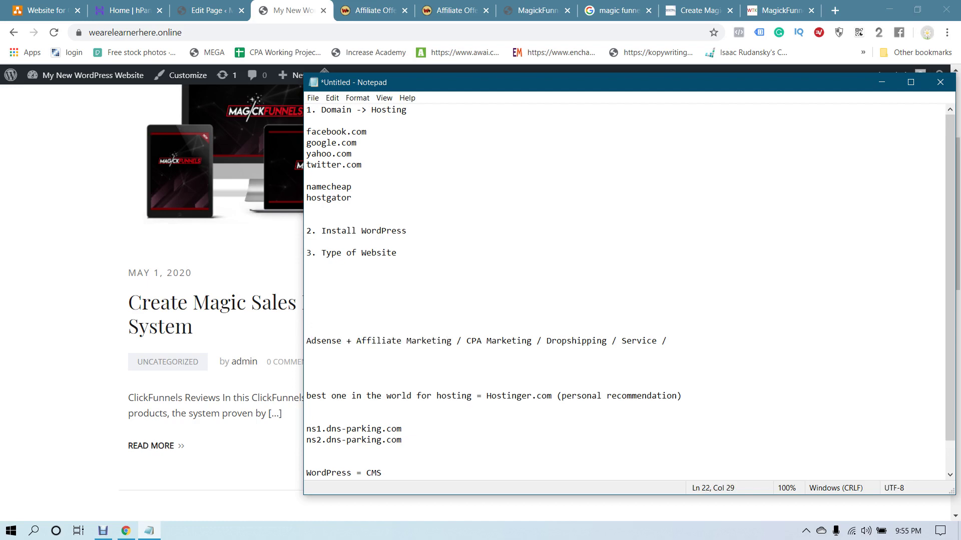
Minimise Notepad and look over the live home page with the ClickFunnels post
click(149, 530)
scroll(350, 350, up, 4)
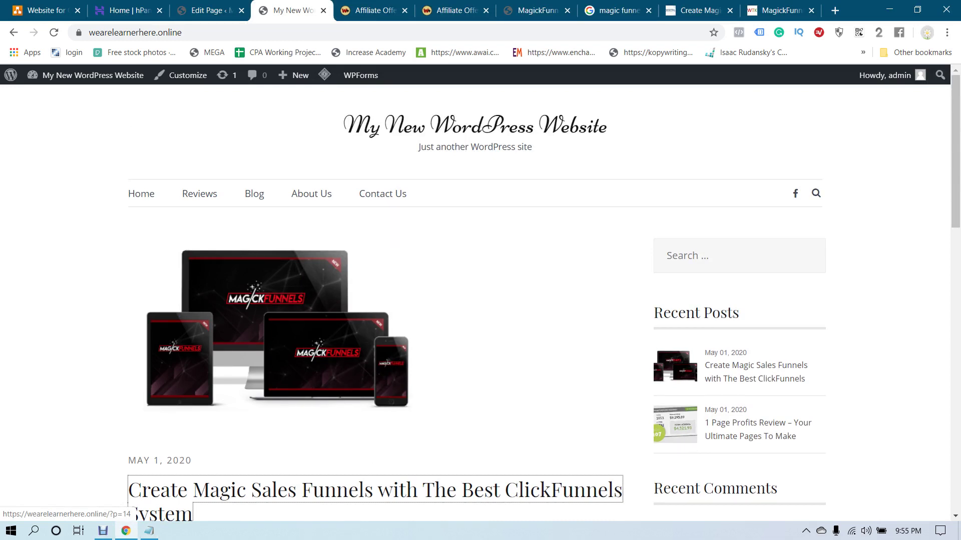
scroll(375, 491, down, 5)
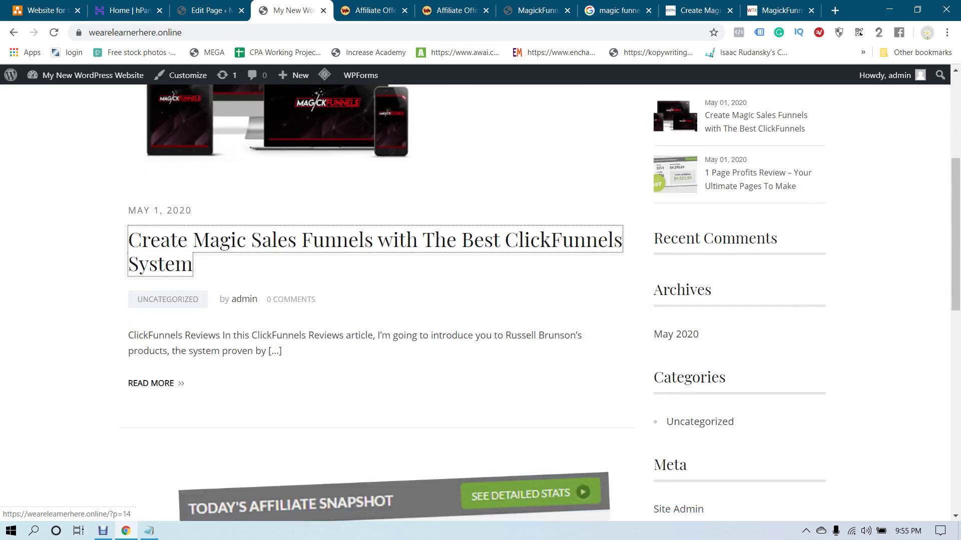
scroll(375, 490, up, 5)
scroll(376, 491, down, 5)
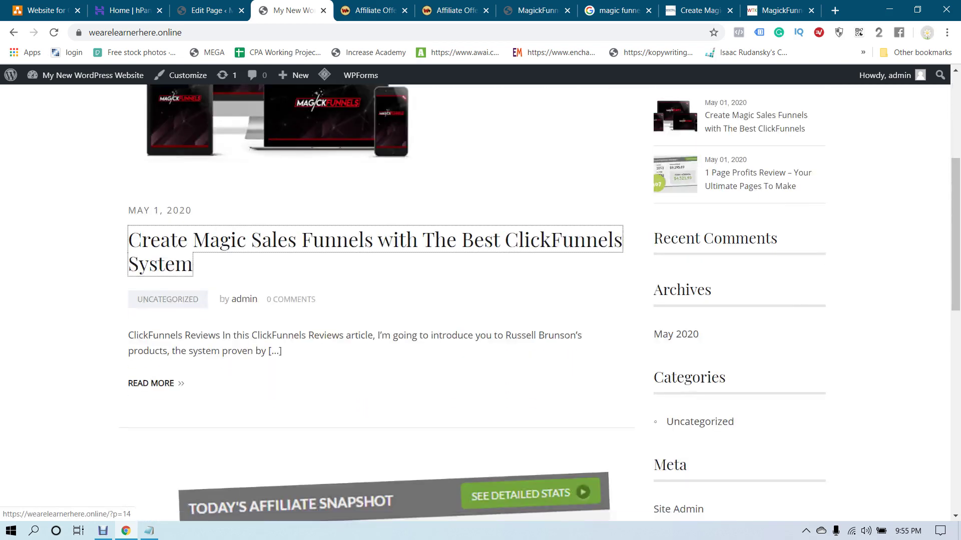